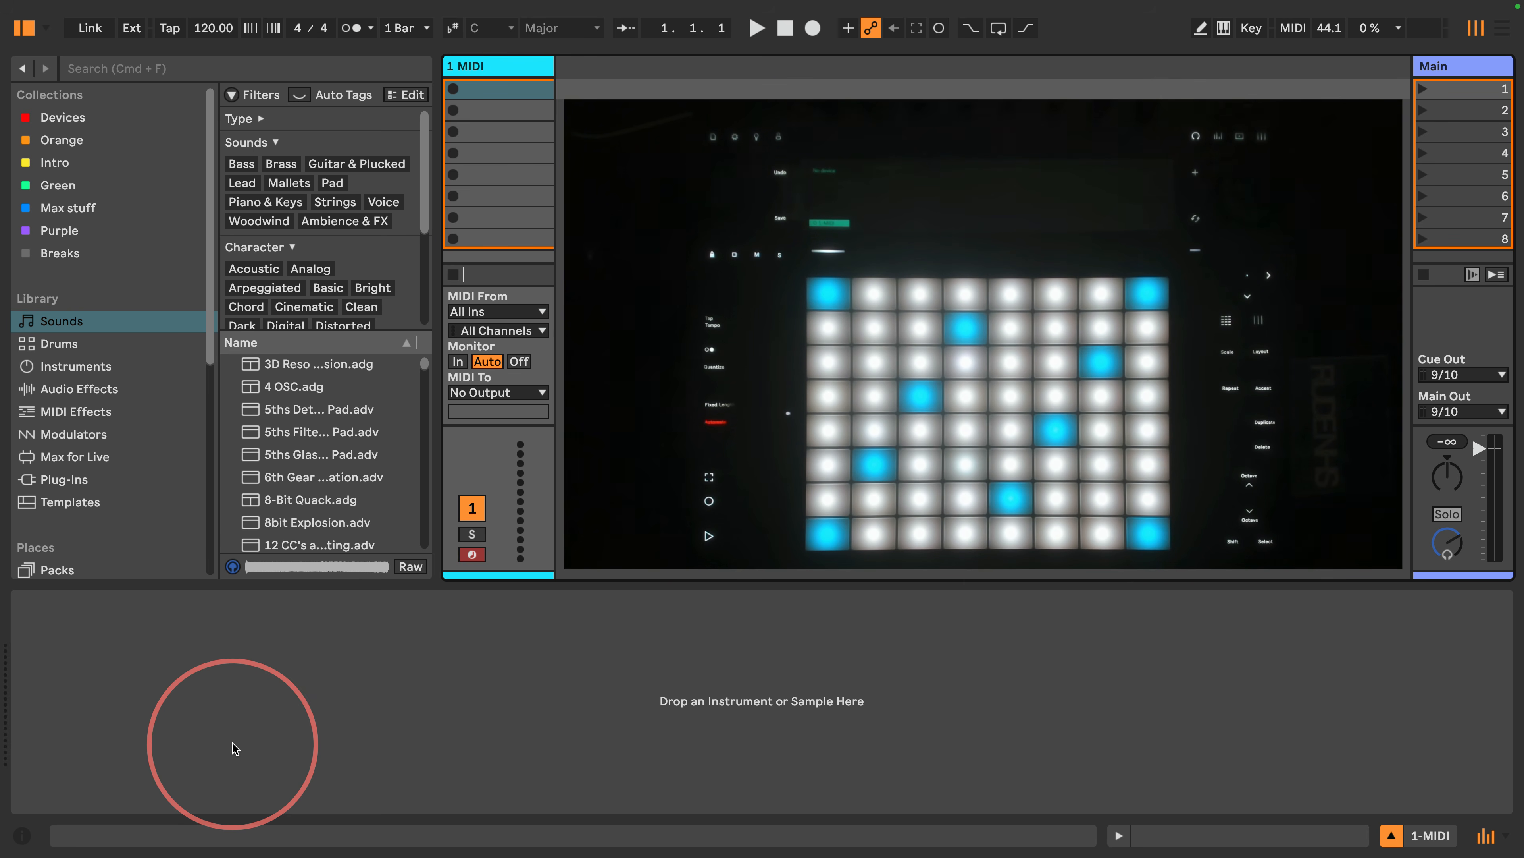
Step: Load an empty Drum Rack from the Drums library onto the MIDI track, giving the browser's content list more room
scroll(264, 154, "down", 2)
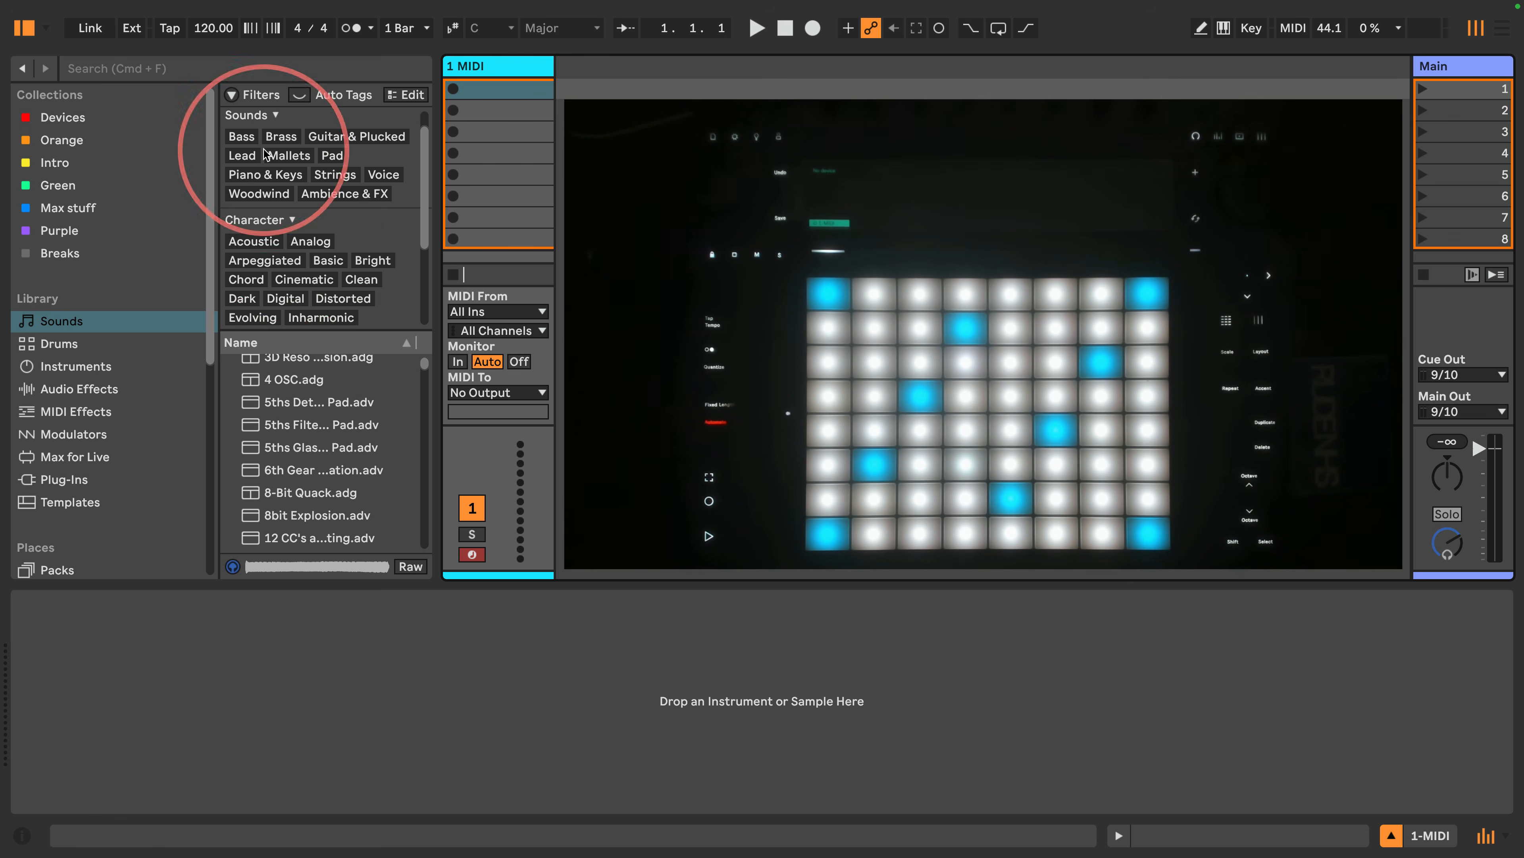
left_click_drag(213, 258, 145, 216)
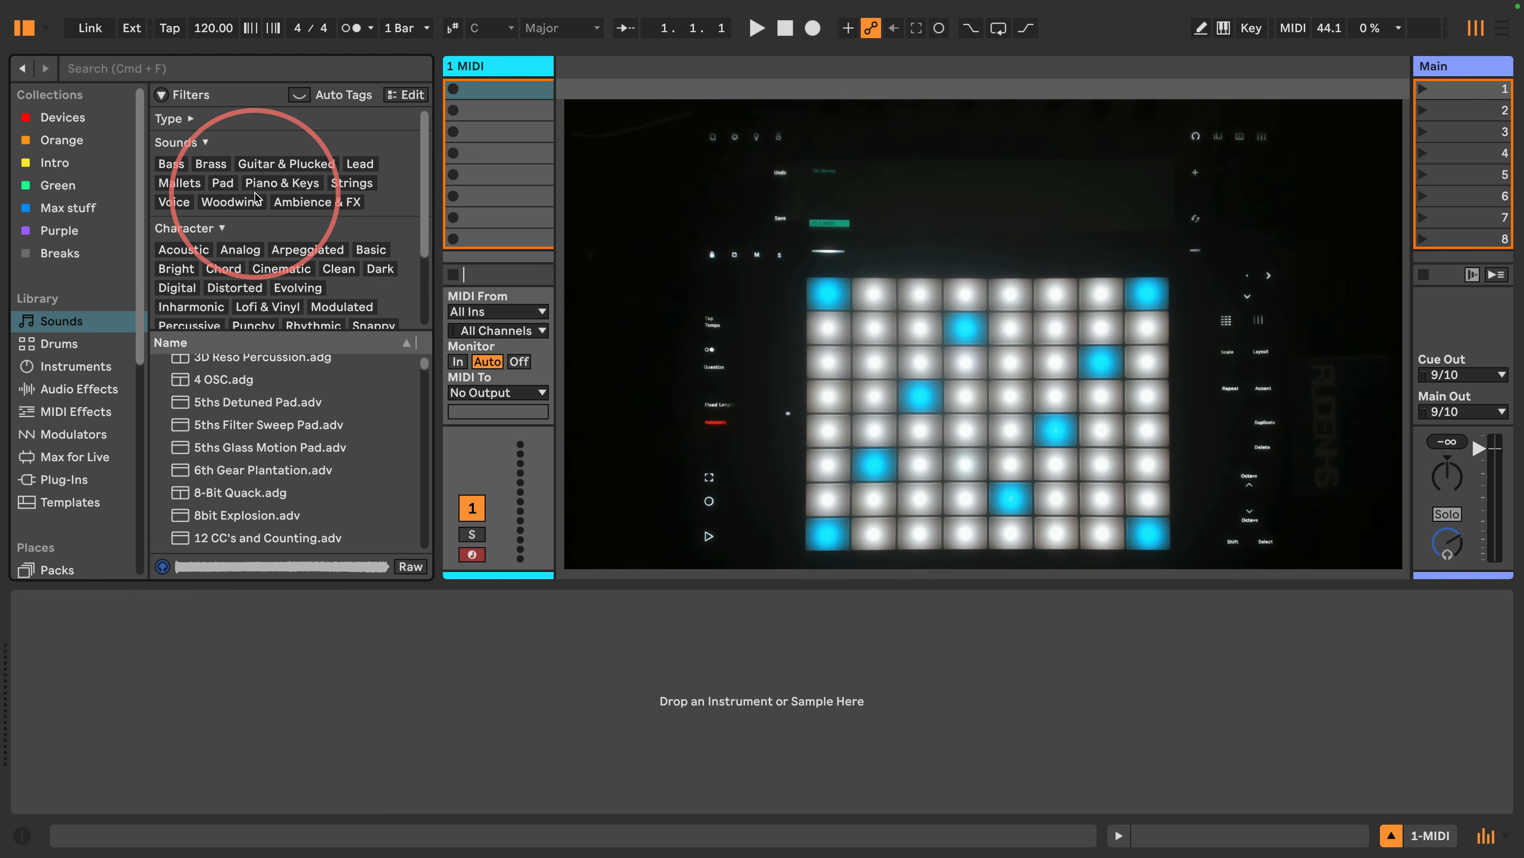
scroll(256, 198, "down", 3)
scroll(259, 234, "up", 3)
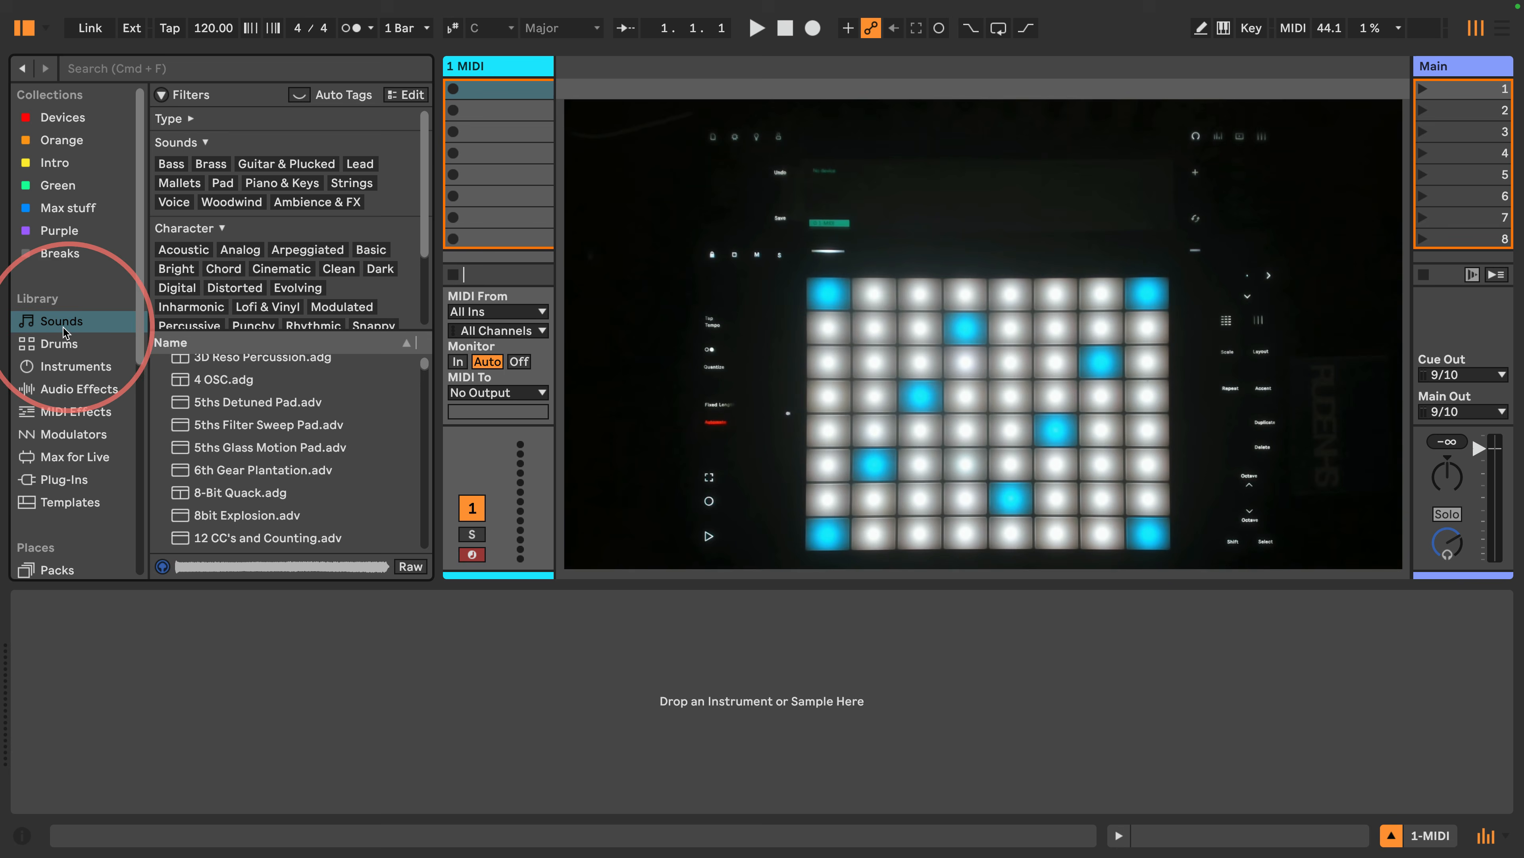
left_click(59, 343)
left_click_drag(177, 369, 493, 112)
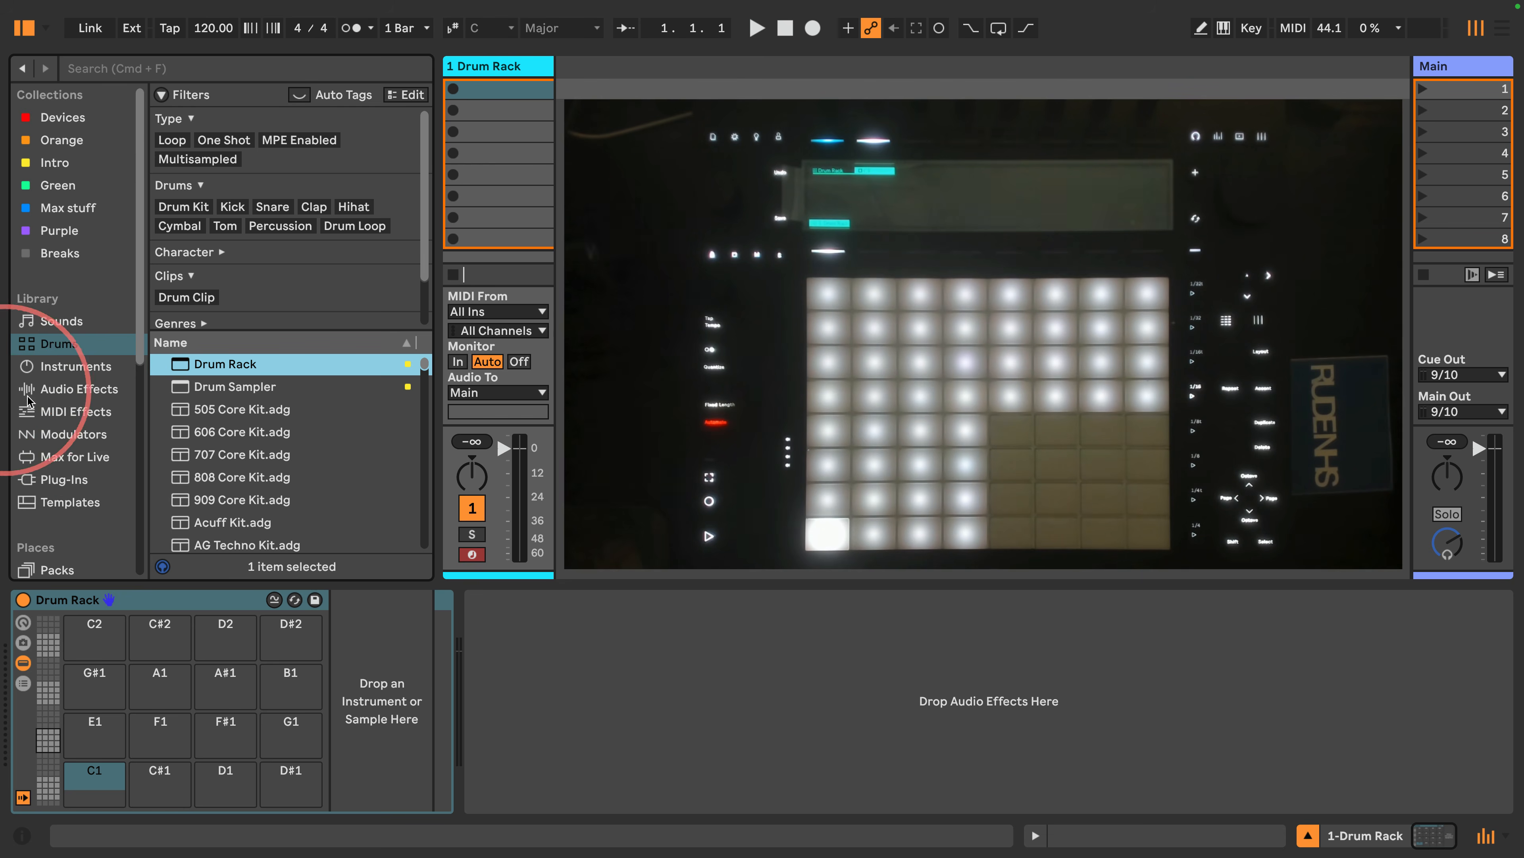
Step: Browse the installed Packs and expand the Session Drums Multimic pack
scroll(43, 405, "down", 5)
left_click(57, 396)
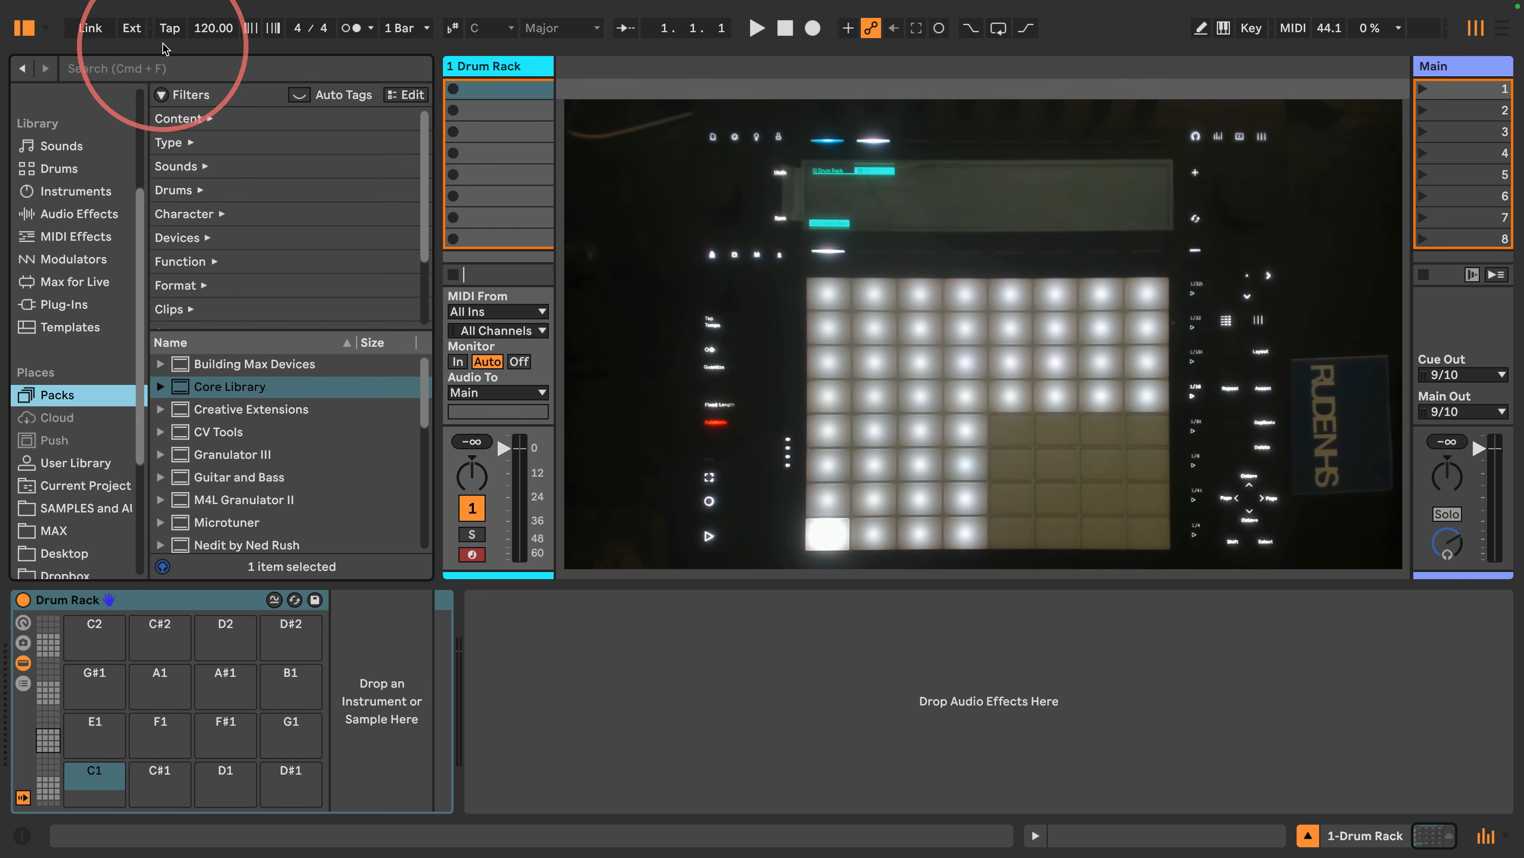
scroll(270, 450, "down", 10)
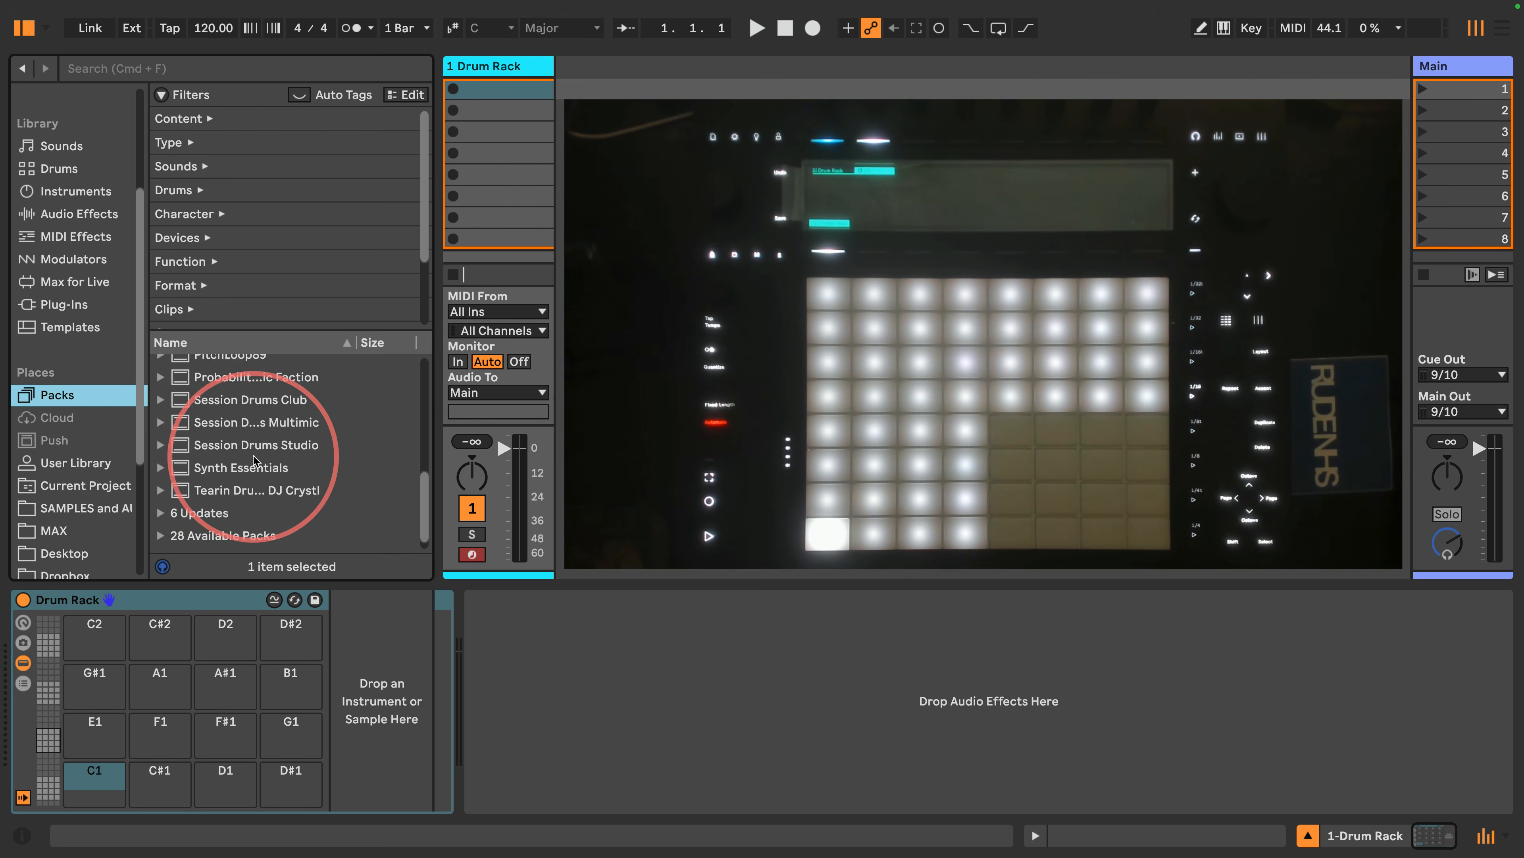
left_click(161, 422)
Step: Search the installed packs for "bronze" and clear the search
left_click(143, 71)
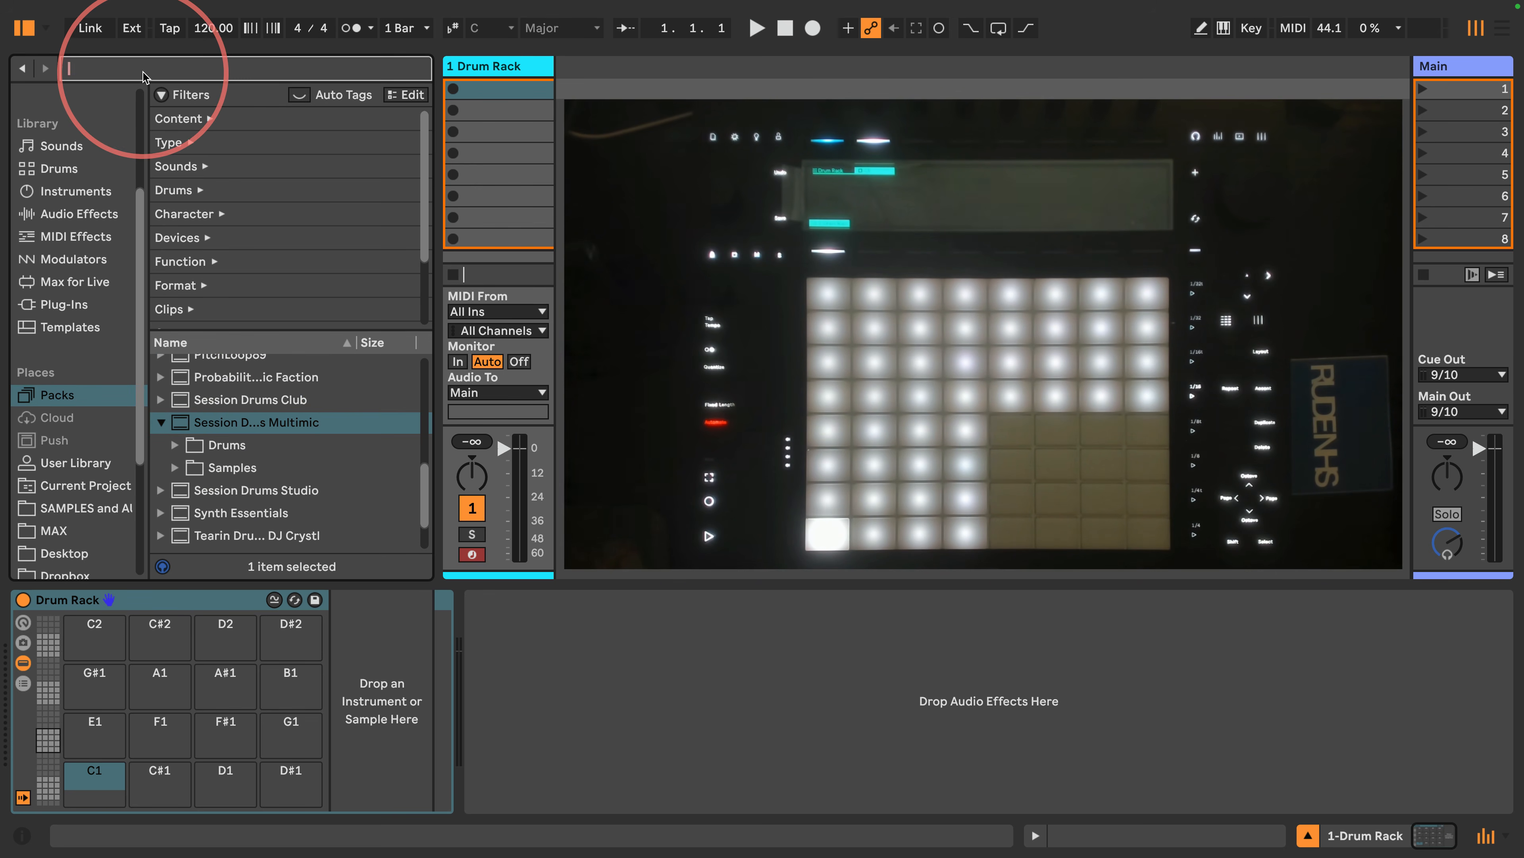
type("bronze")
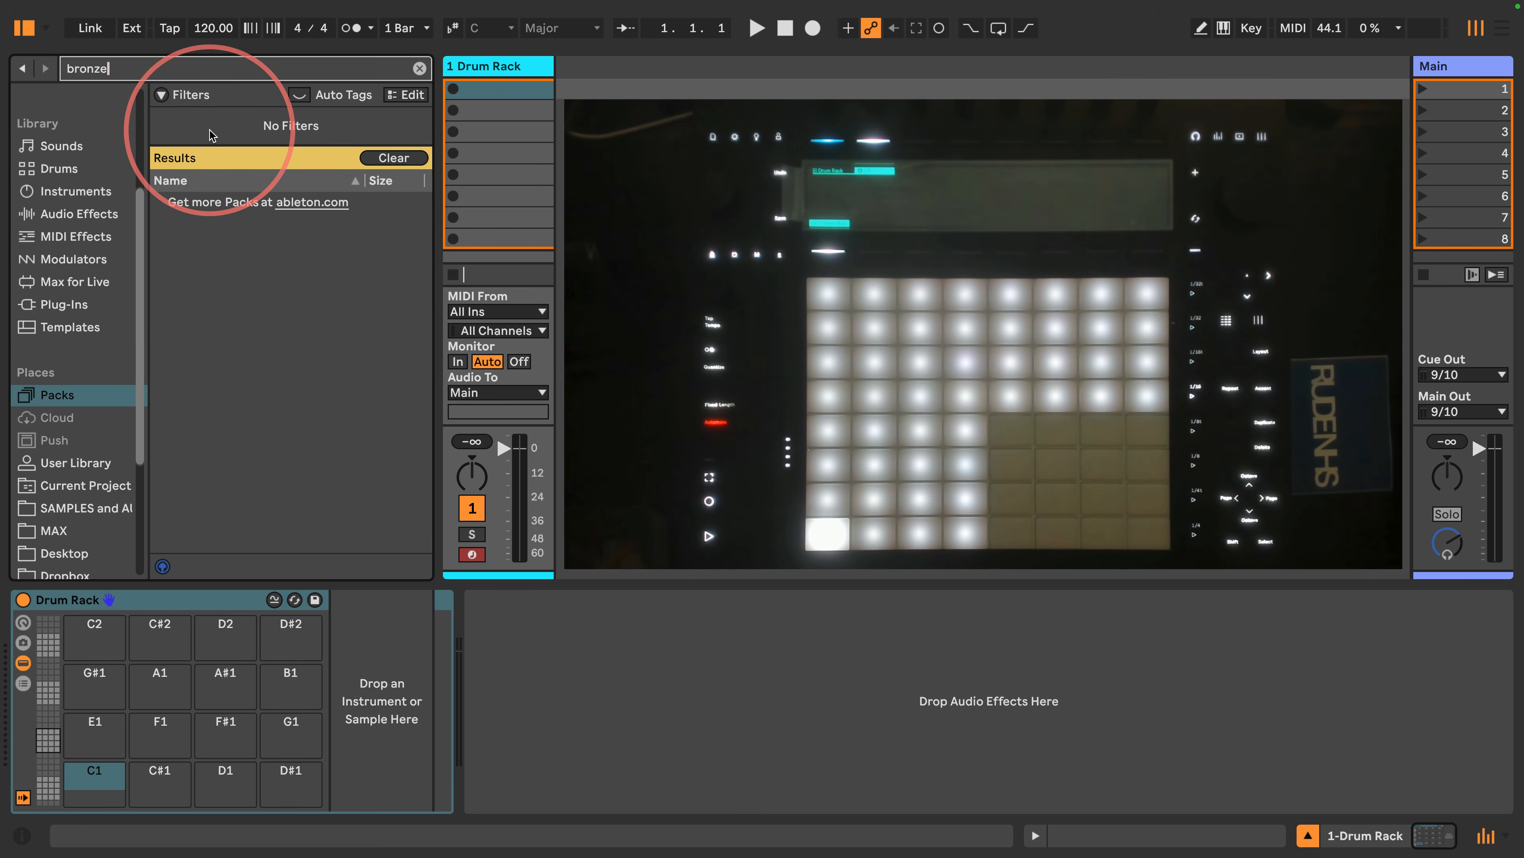
key("BackSpace")
key("BackSpace")
key("BackSpace")
key("BackSpace")
key("BackSpace")
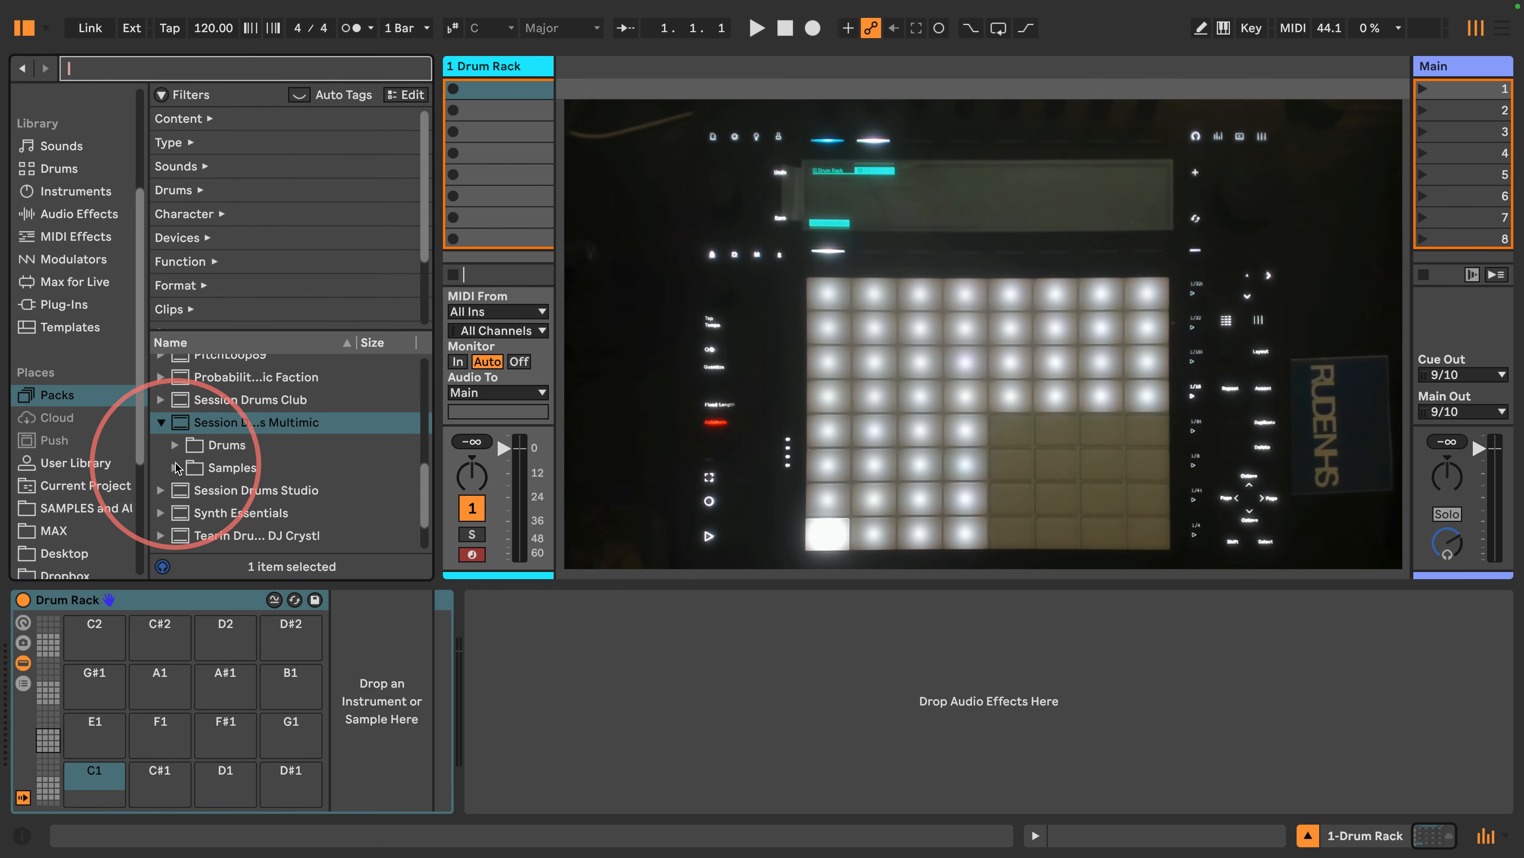
Step: Expand the Drums folder of the Session Drums Multimic pack and widen the browser to show full file names
left_click(175, 445)
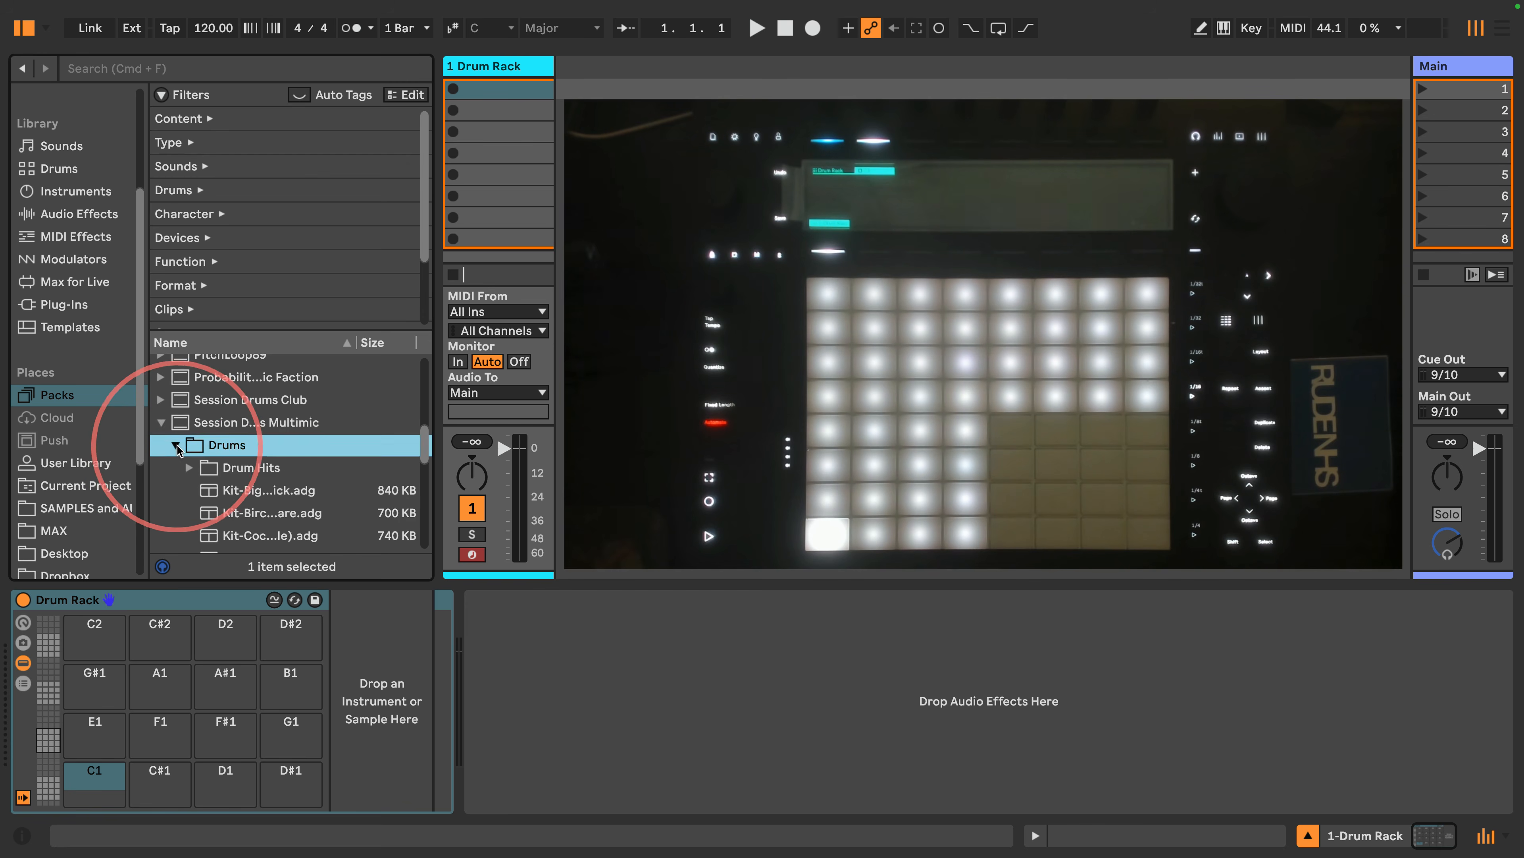
left_click_drag(436, 374, 585, 375)
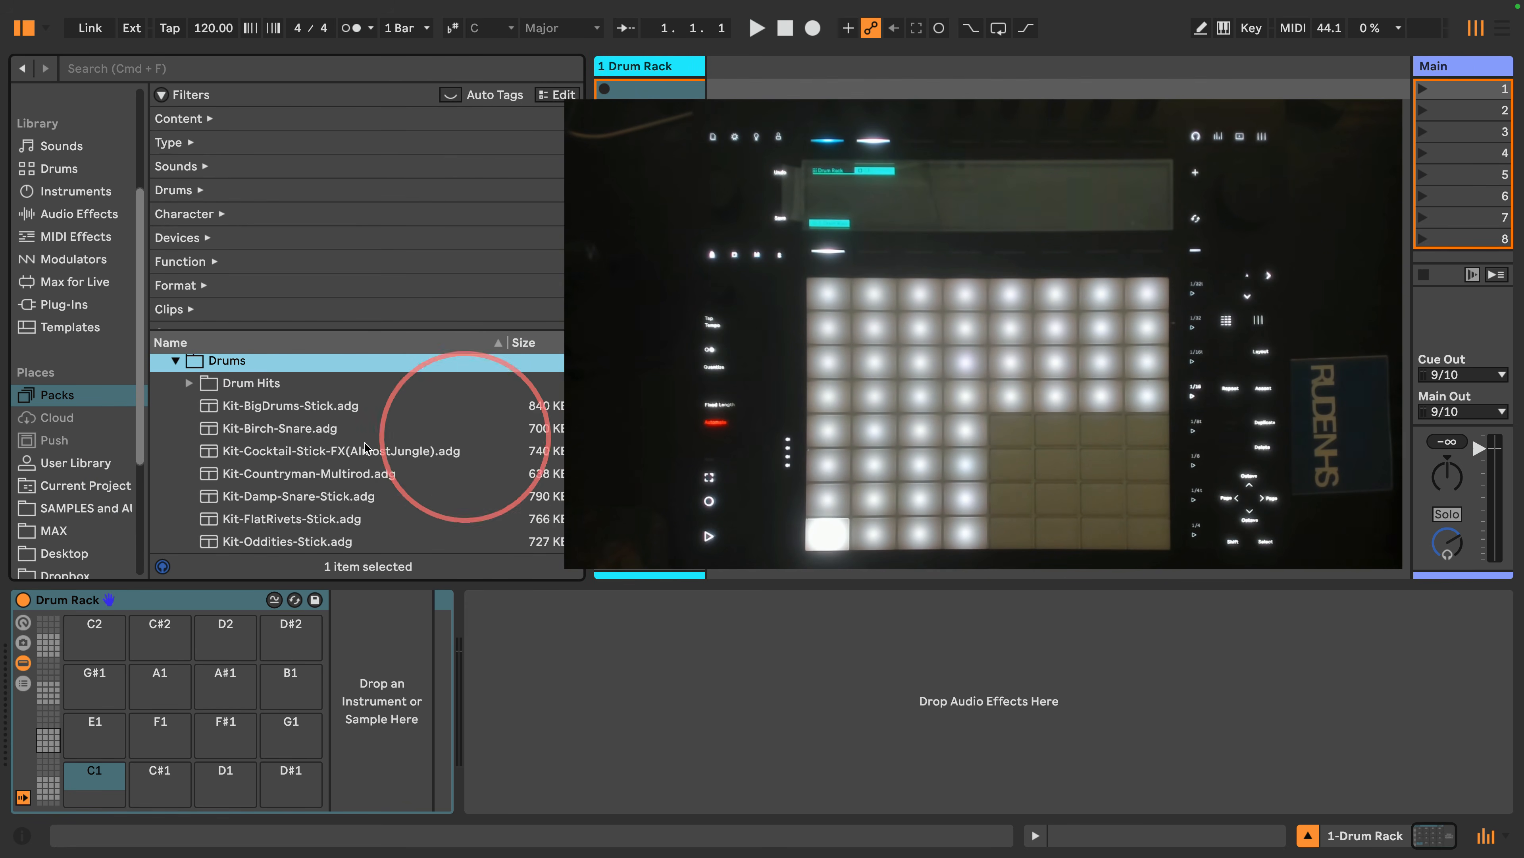
scroll(260, 454, "down", 3)
scroll(260, 454, "down", 3)
scroll(237, 415, "up", 8)
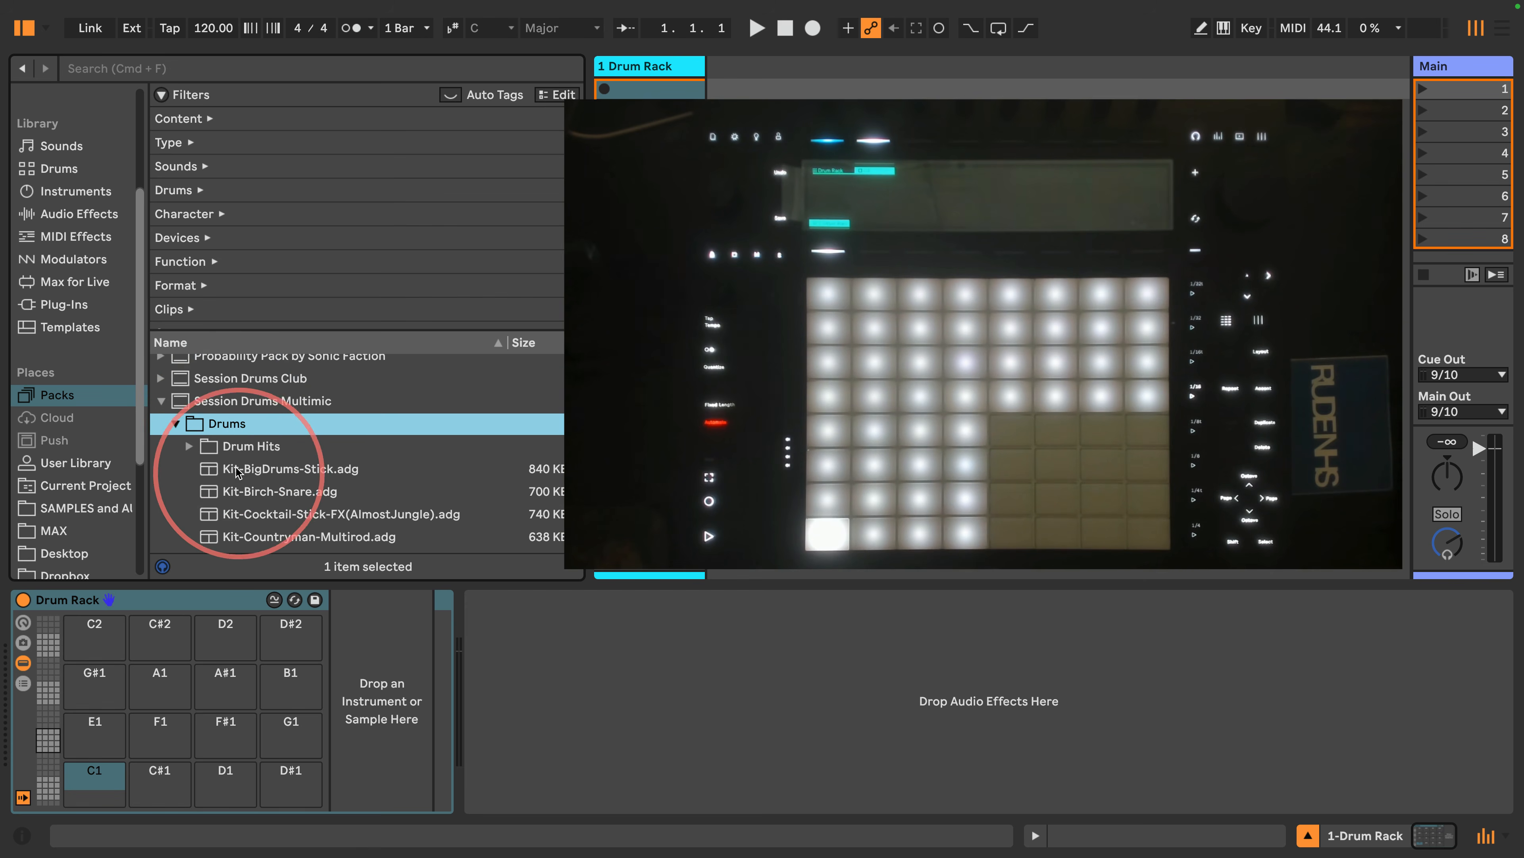
Step: Expand the Drum Hits folder and its Snare subfolder to list the snare presets
left_click(189, 446)
scroll(216, 474, "down", 5)
left_click(205, 474)
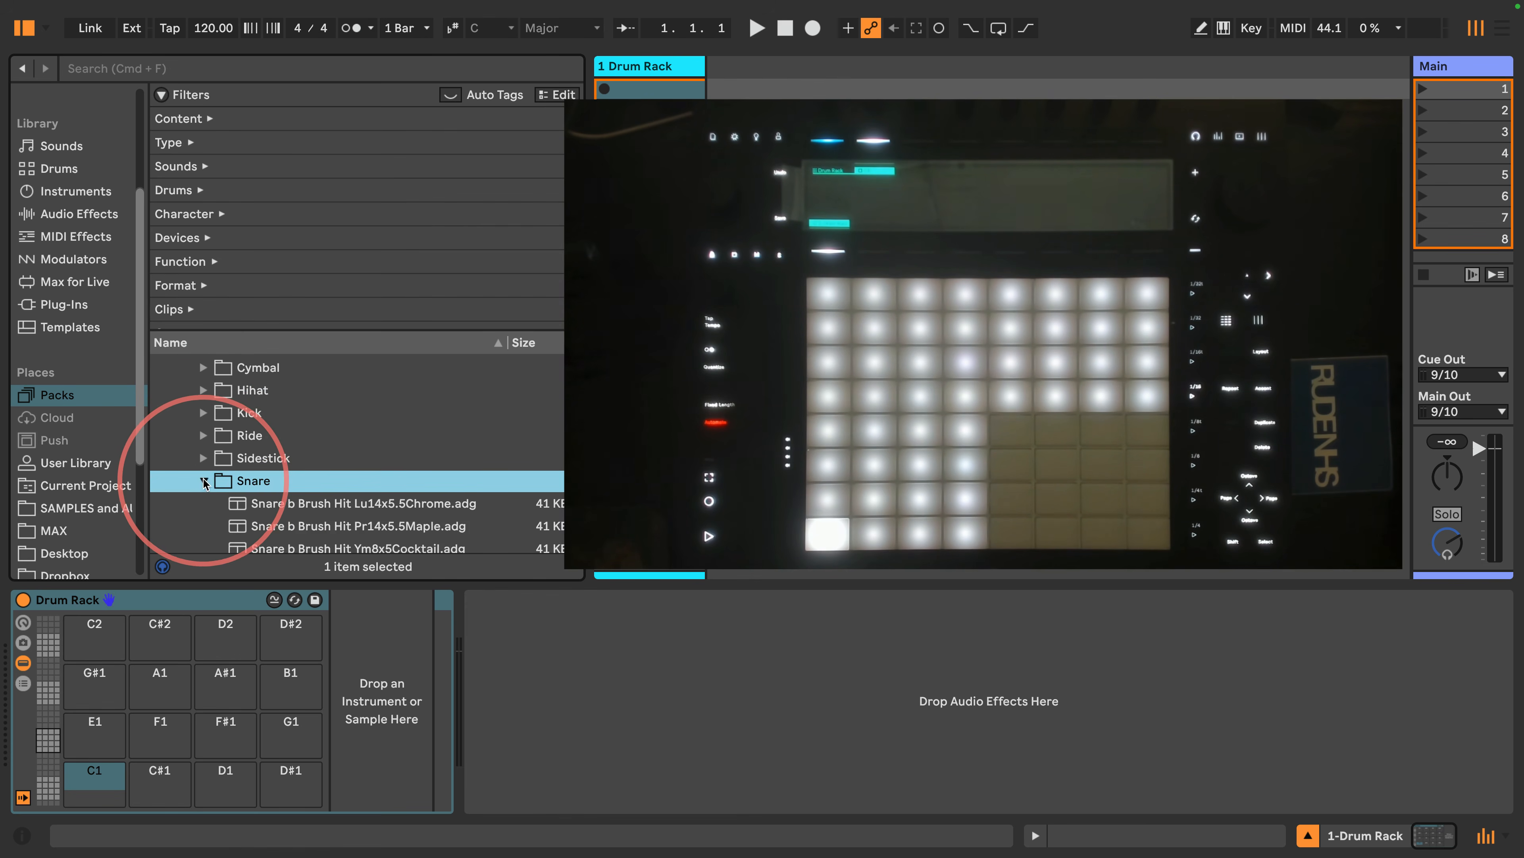
scroll(222, 474, "down", 3)
scroll(234, 472, "down", 6)
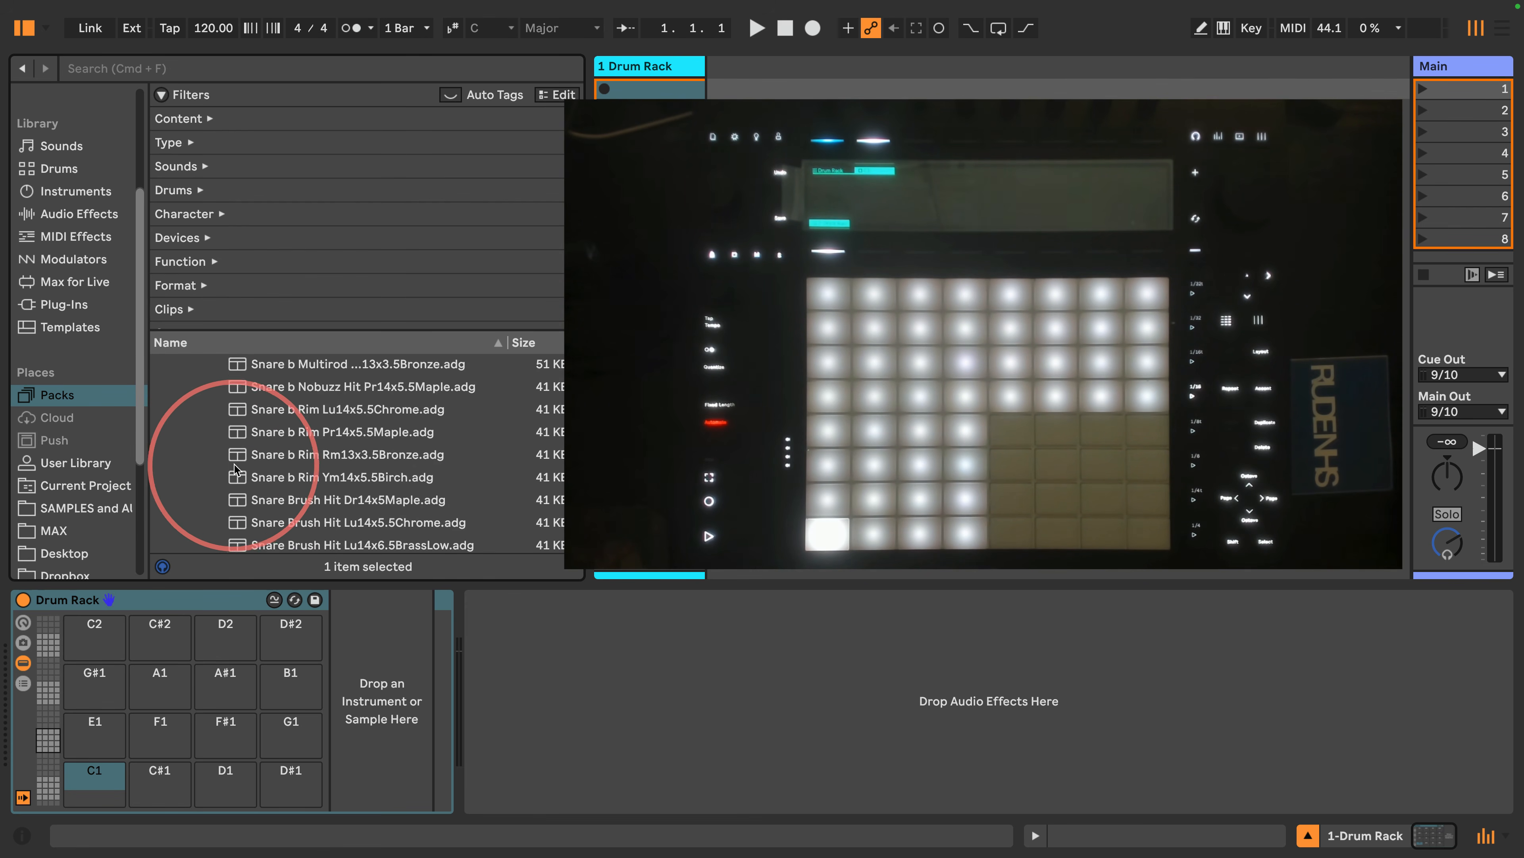
Step: Retry the "bronze" search and delete the search text down to "b" to return to the snare preset list
left_click(137, 73)
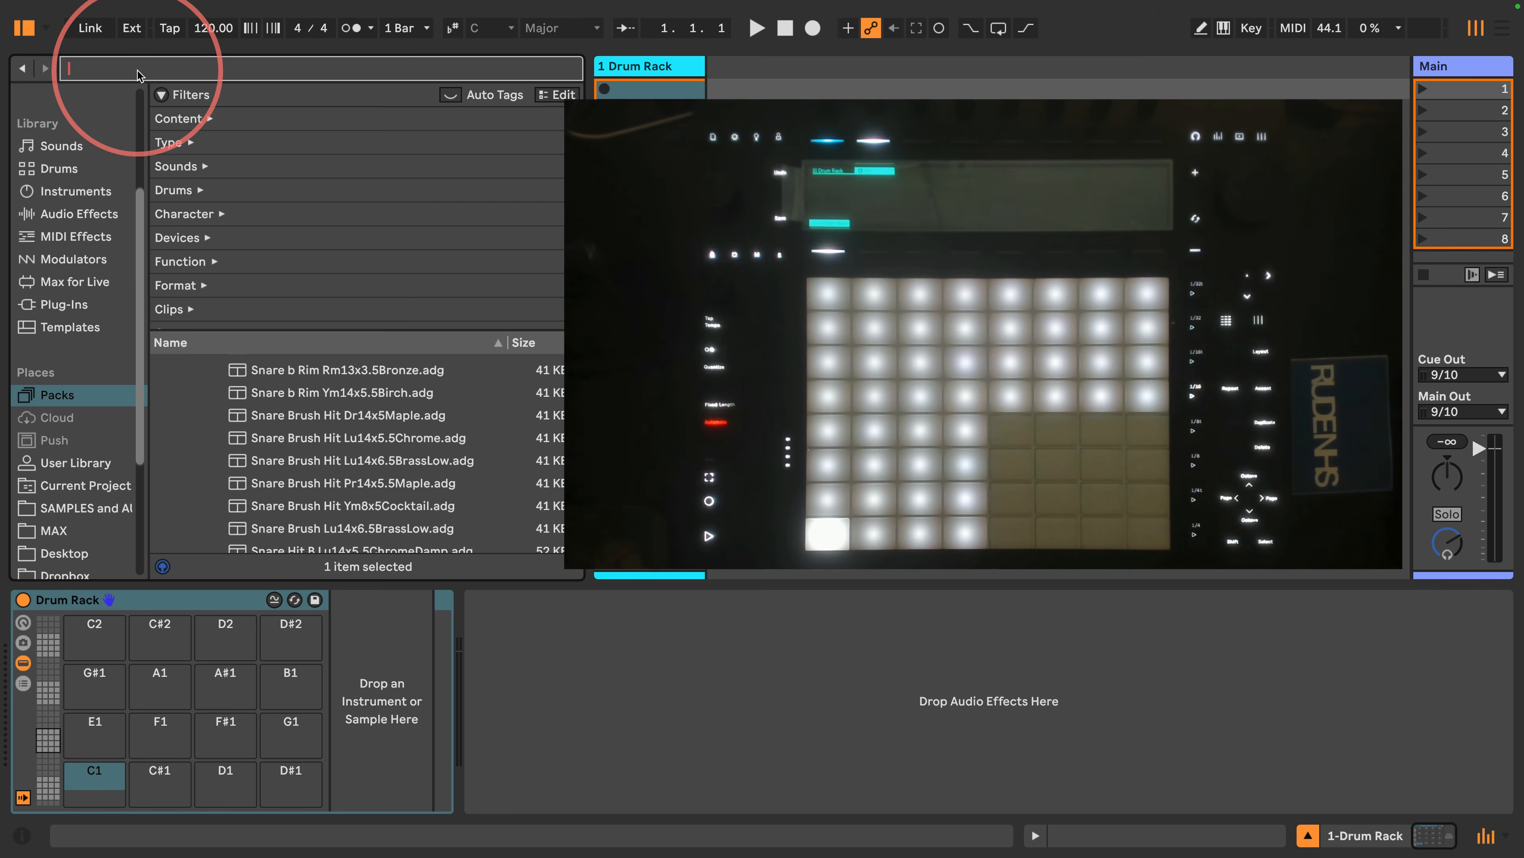
type("bronze")
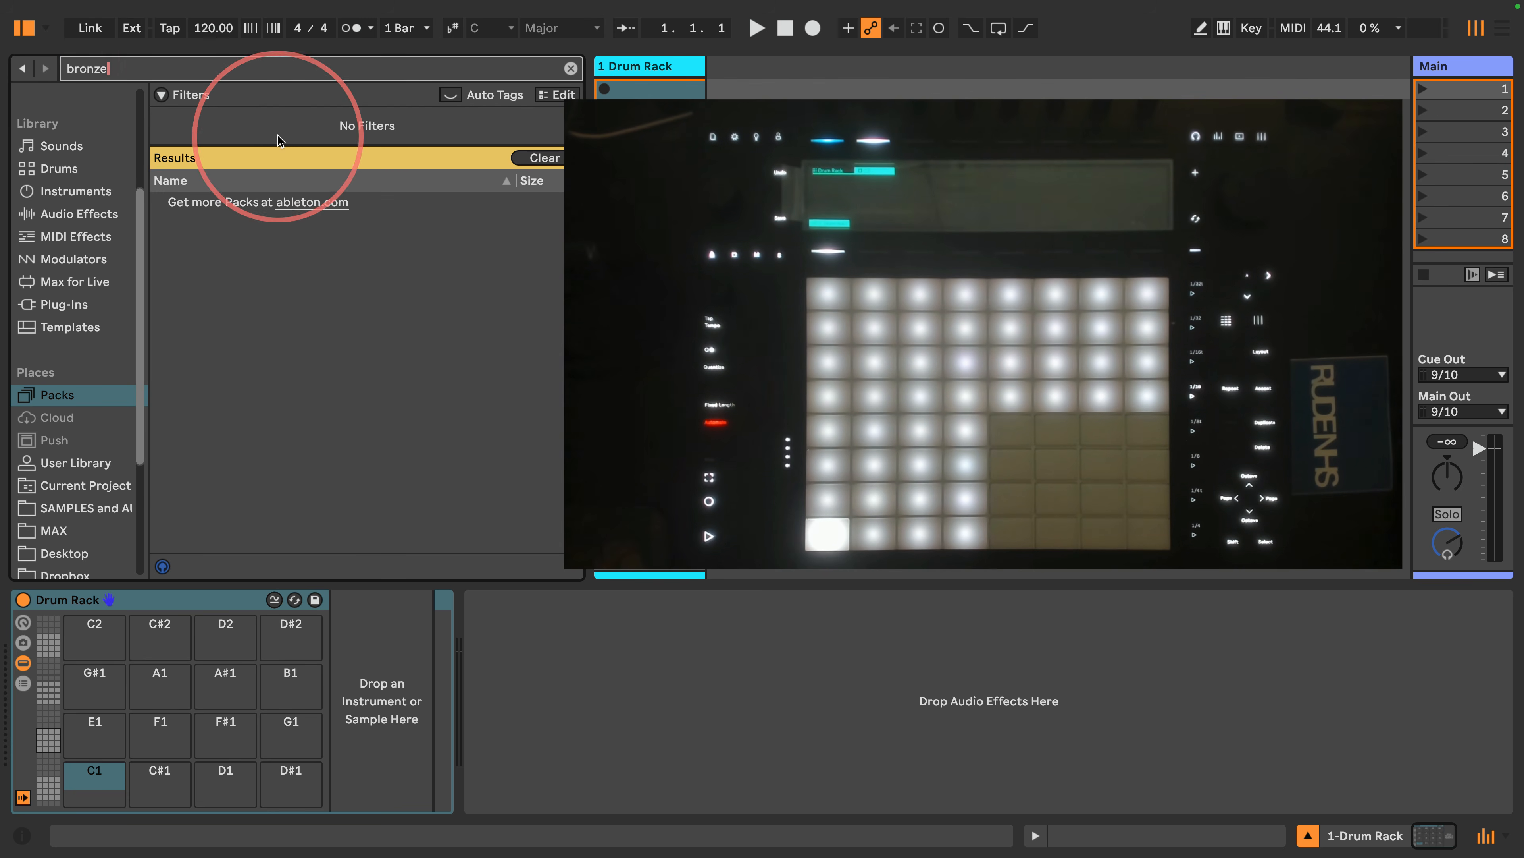
key("BackSpace")
key("BackSpace")
key("BackSpace")
key("BackSpace")
key("BackSpace")
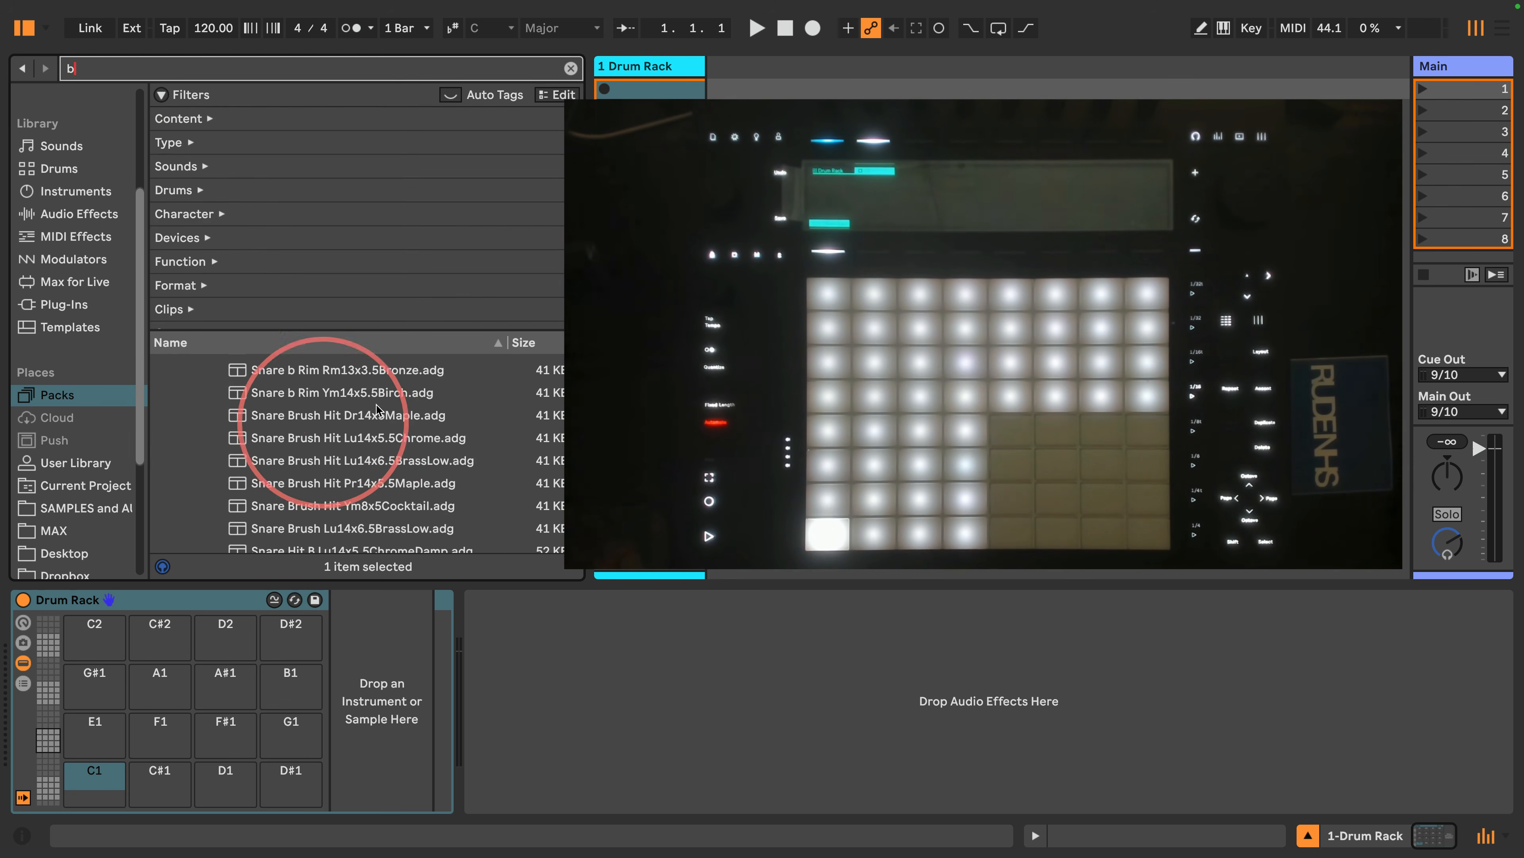
Step: Preview Snare Hit Rm13x3.5Bronze.adg and load it onto the Drum Rack's C#1 pad
scroll(362, 408, "down", 5)
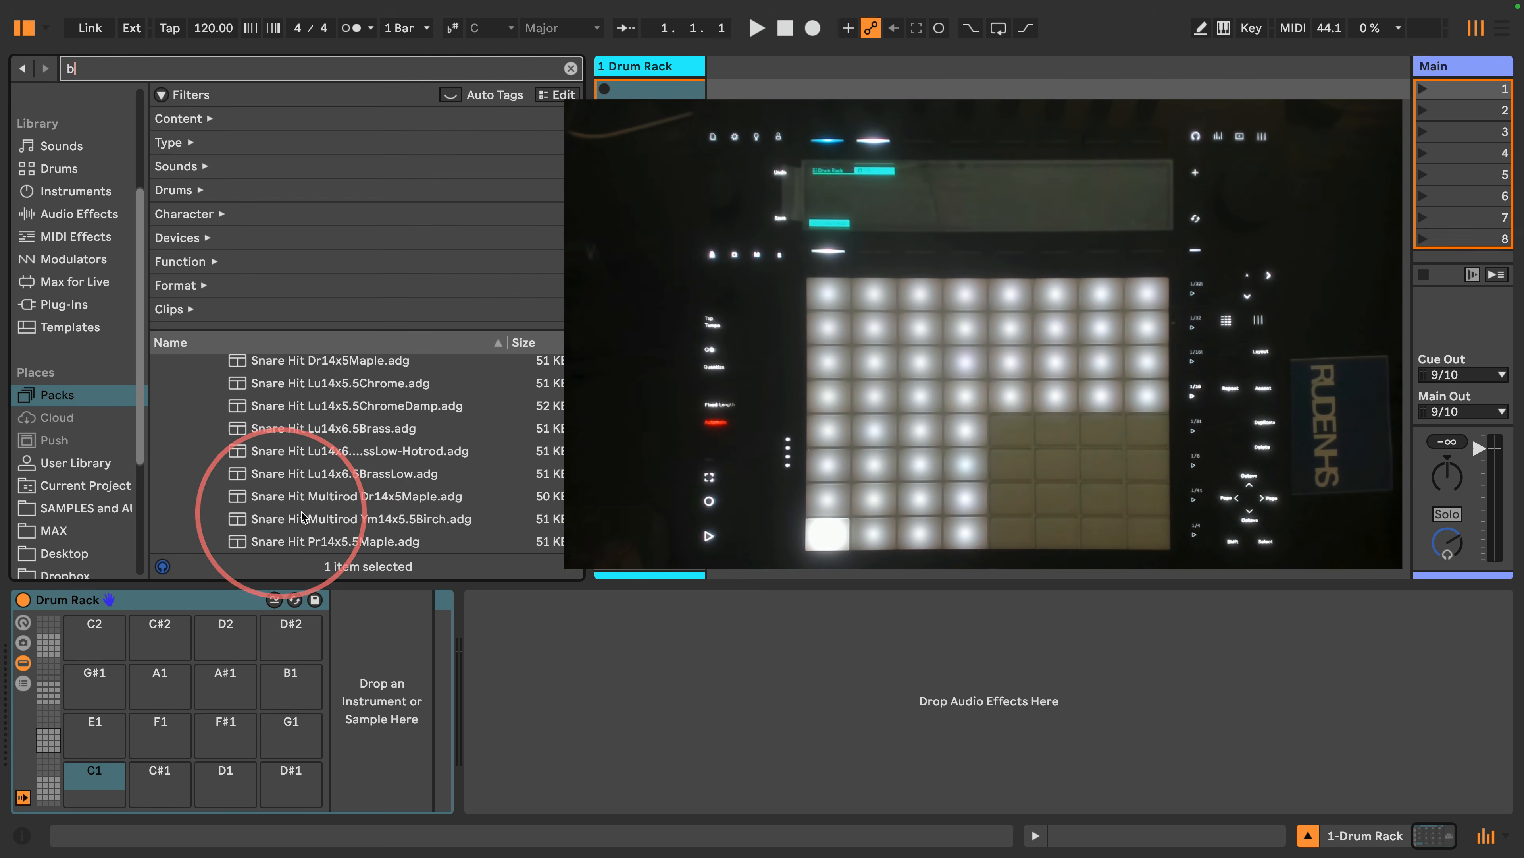
scroll(324, 486, "down", 2)
left_click(306, 514)
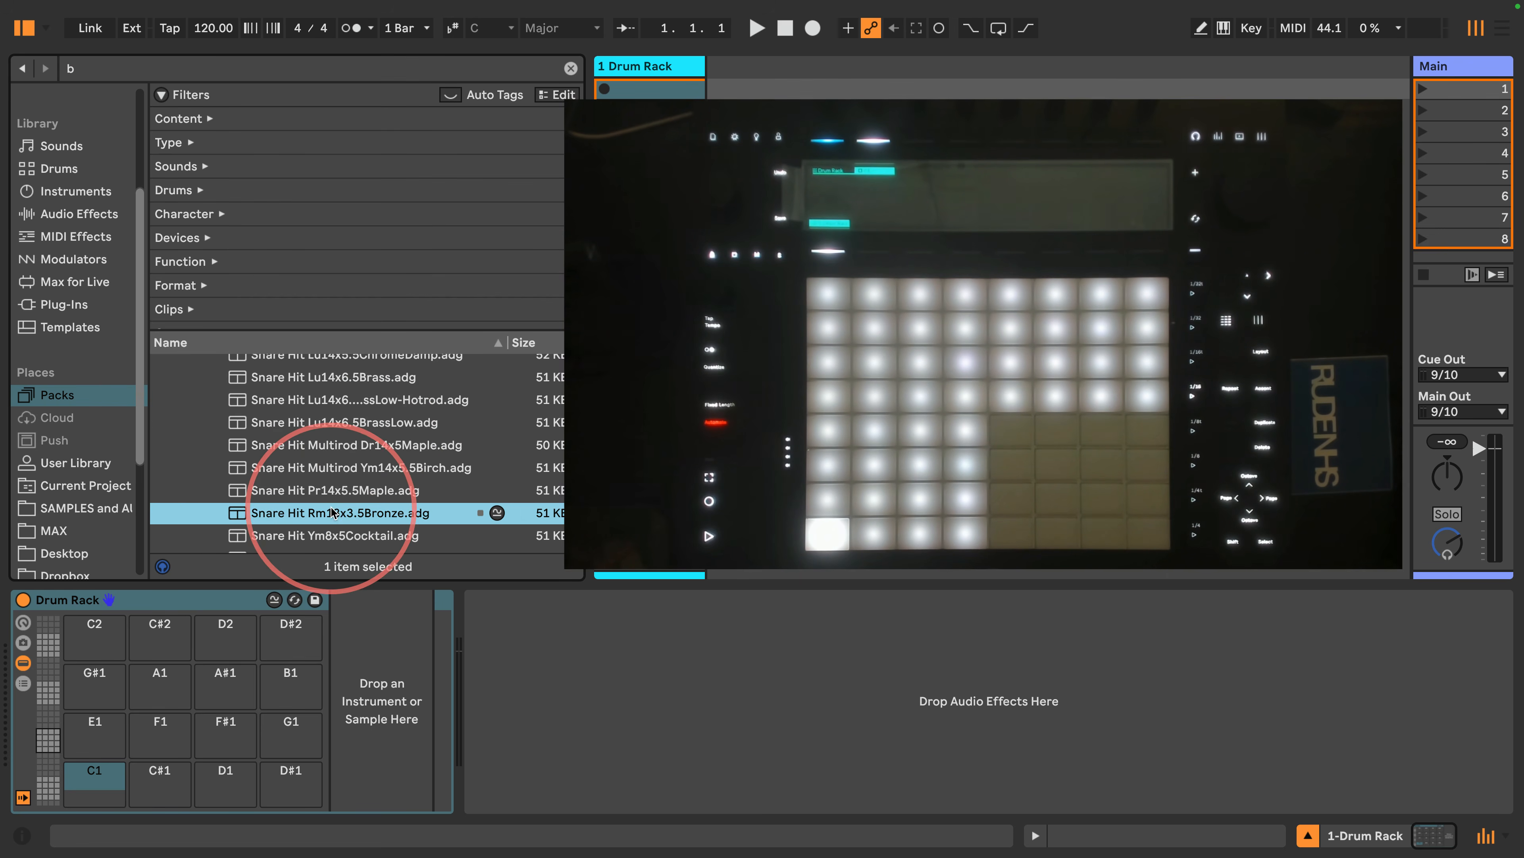
left_click_drag(498, 518, 147, 775)
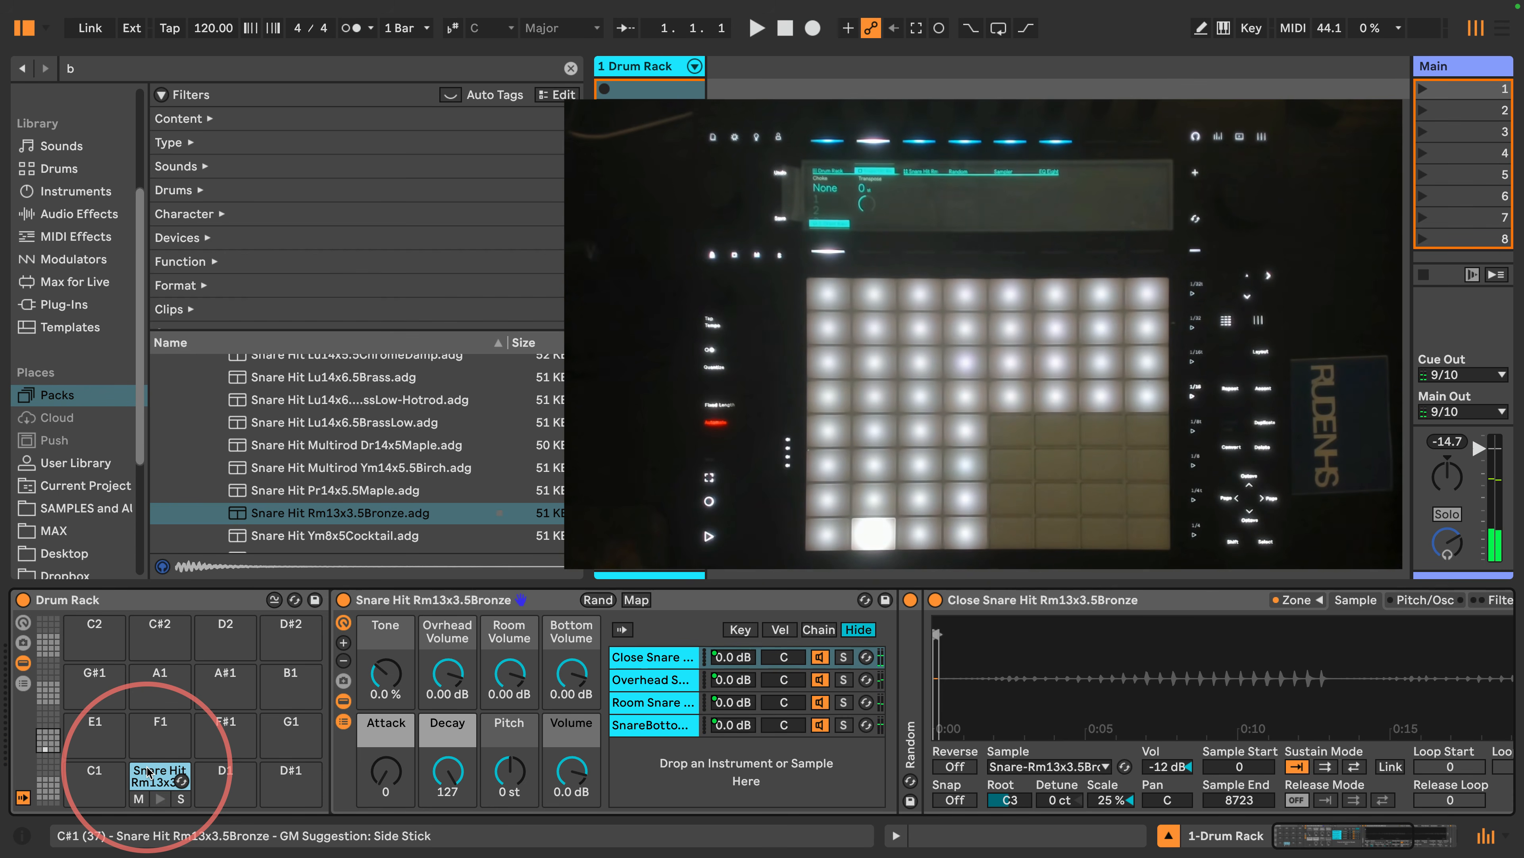
Step: Filter the Drums library by Kick, load Bunker Kick.adv onto the C1 pad, and show that pad's device
left_click(58, 150)
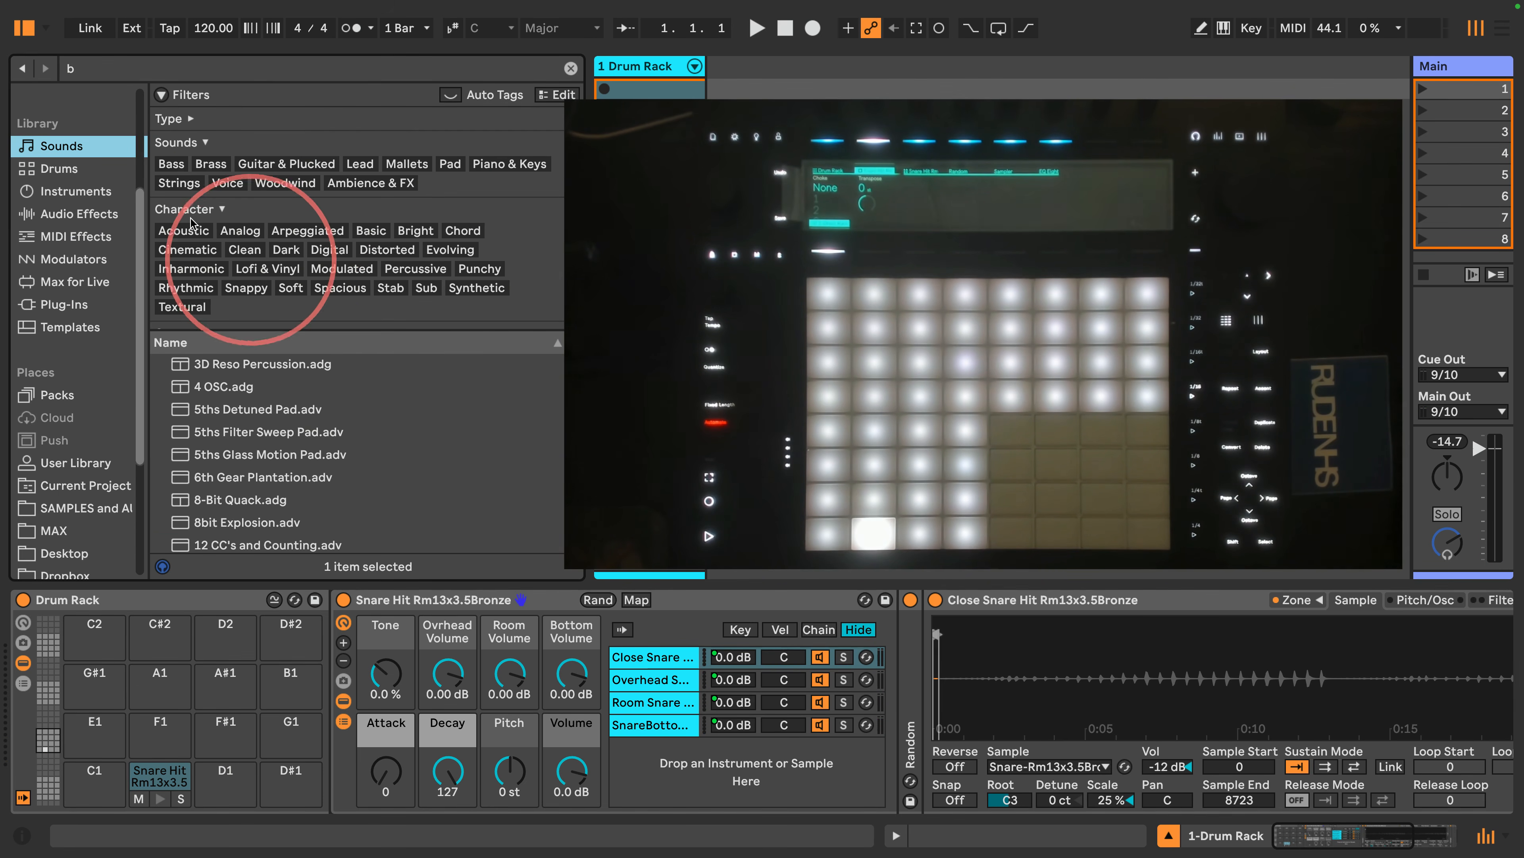
left_click(58, 168)
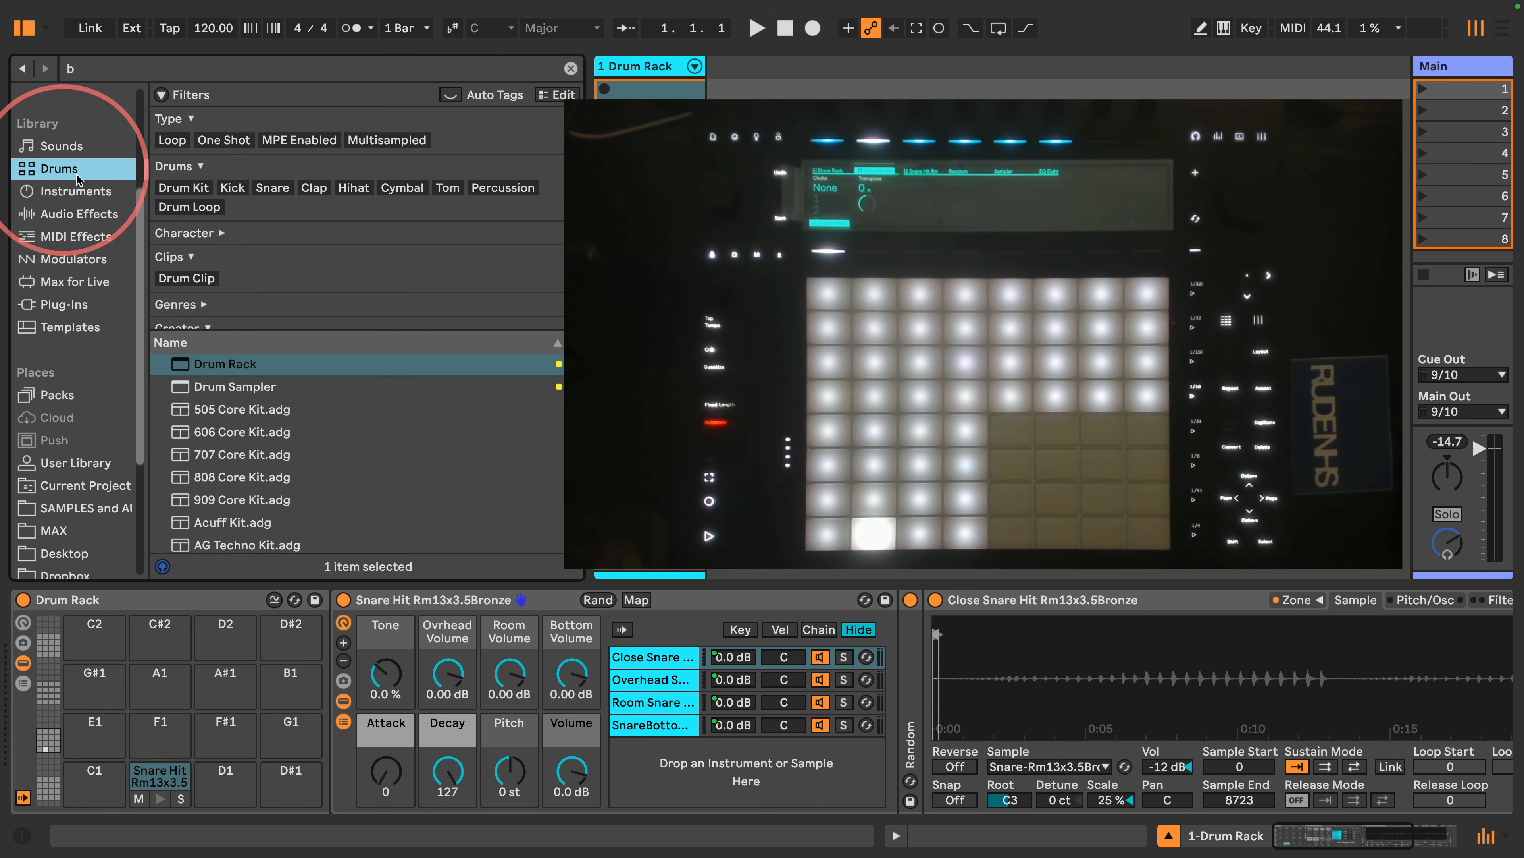
left_click(234, 187)
left_click(216, 431)
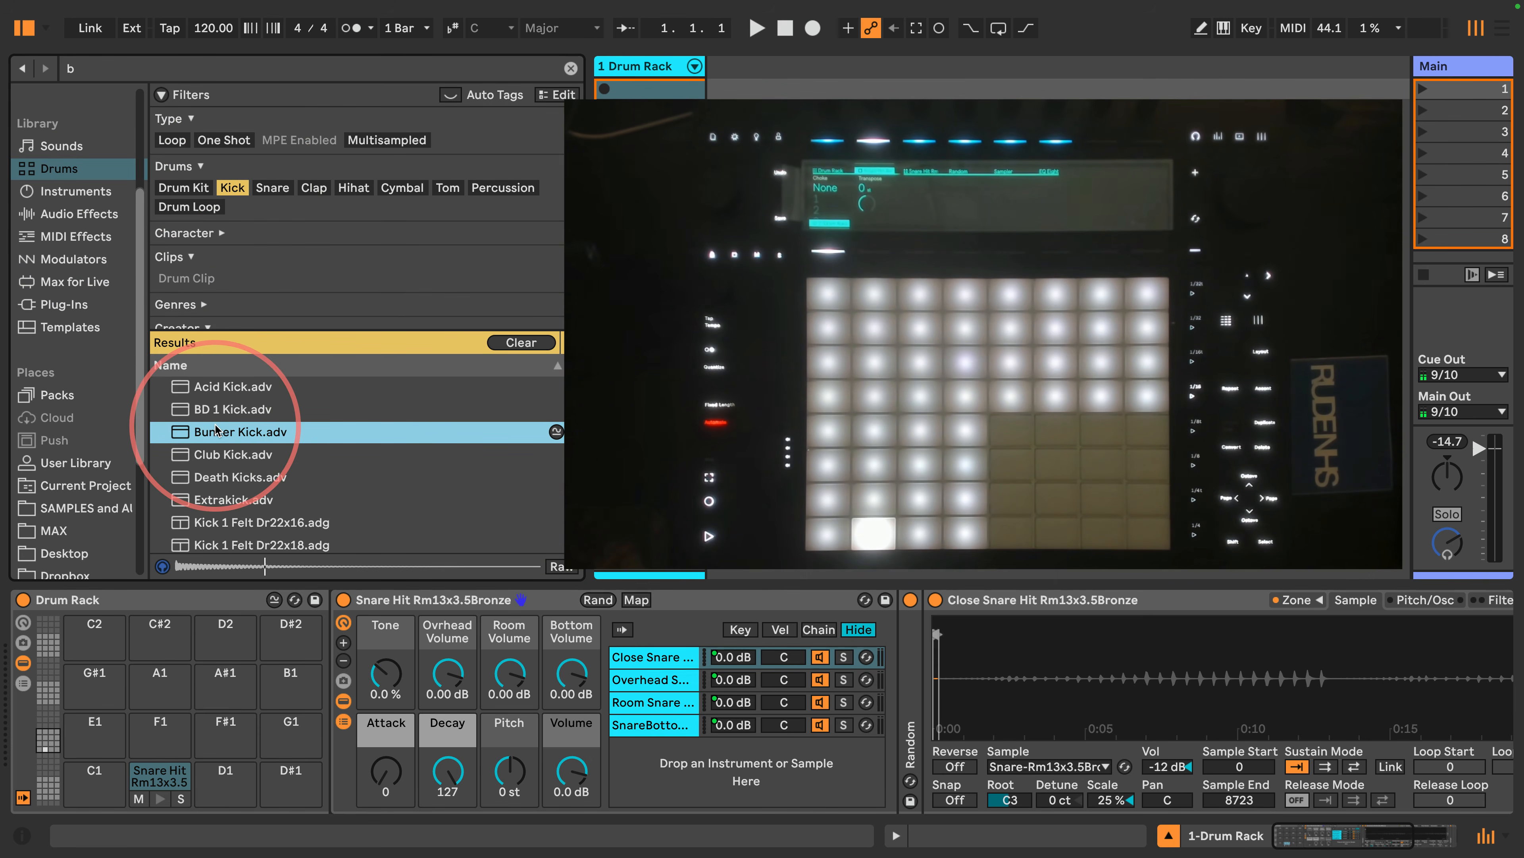
left_click_drag(216, 431, 93, 781)
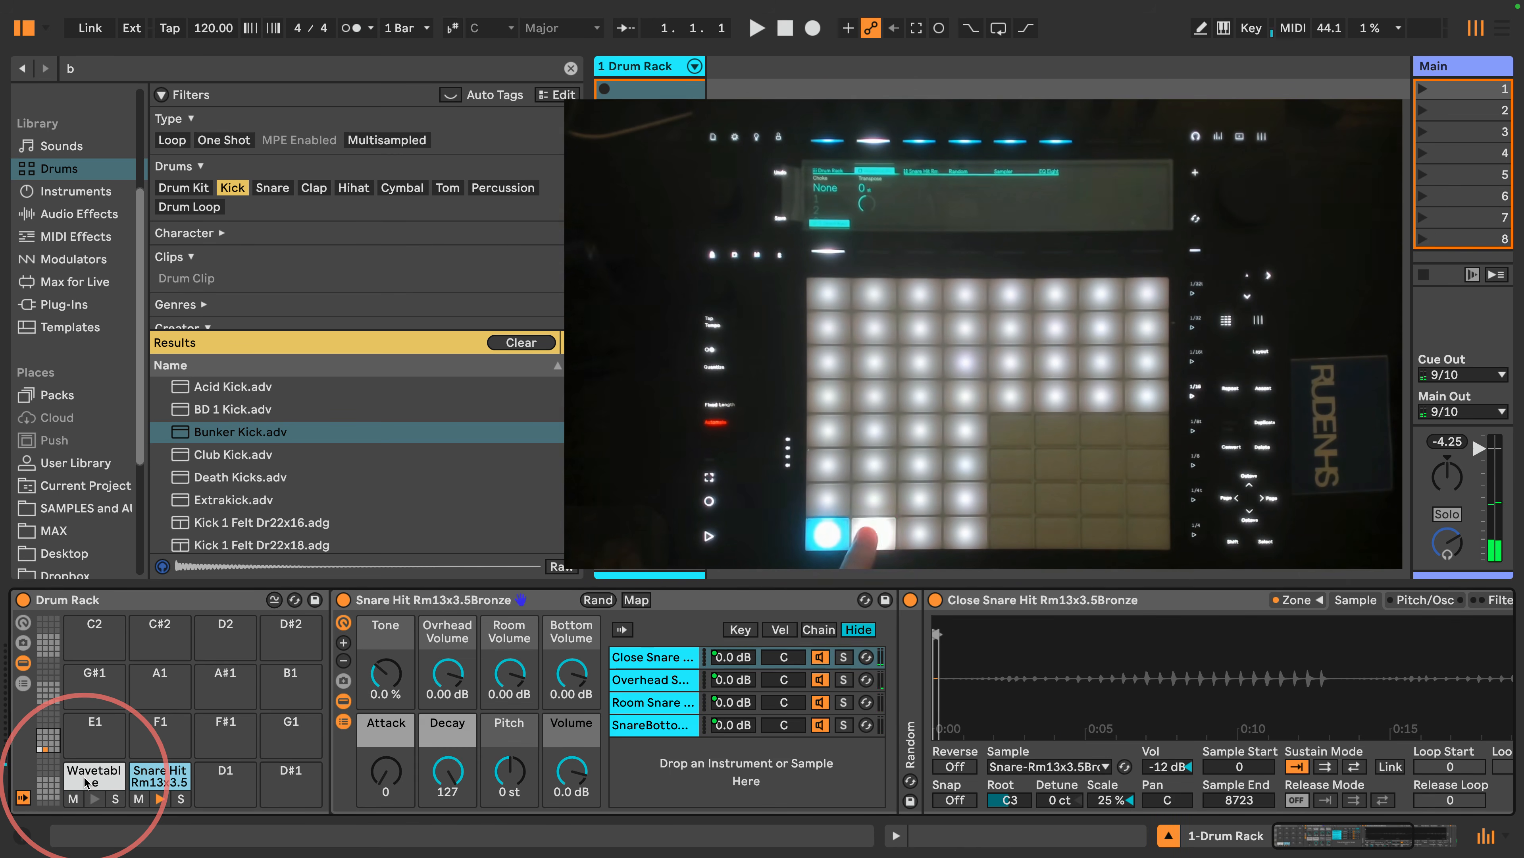
left_click(86, 781)
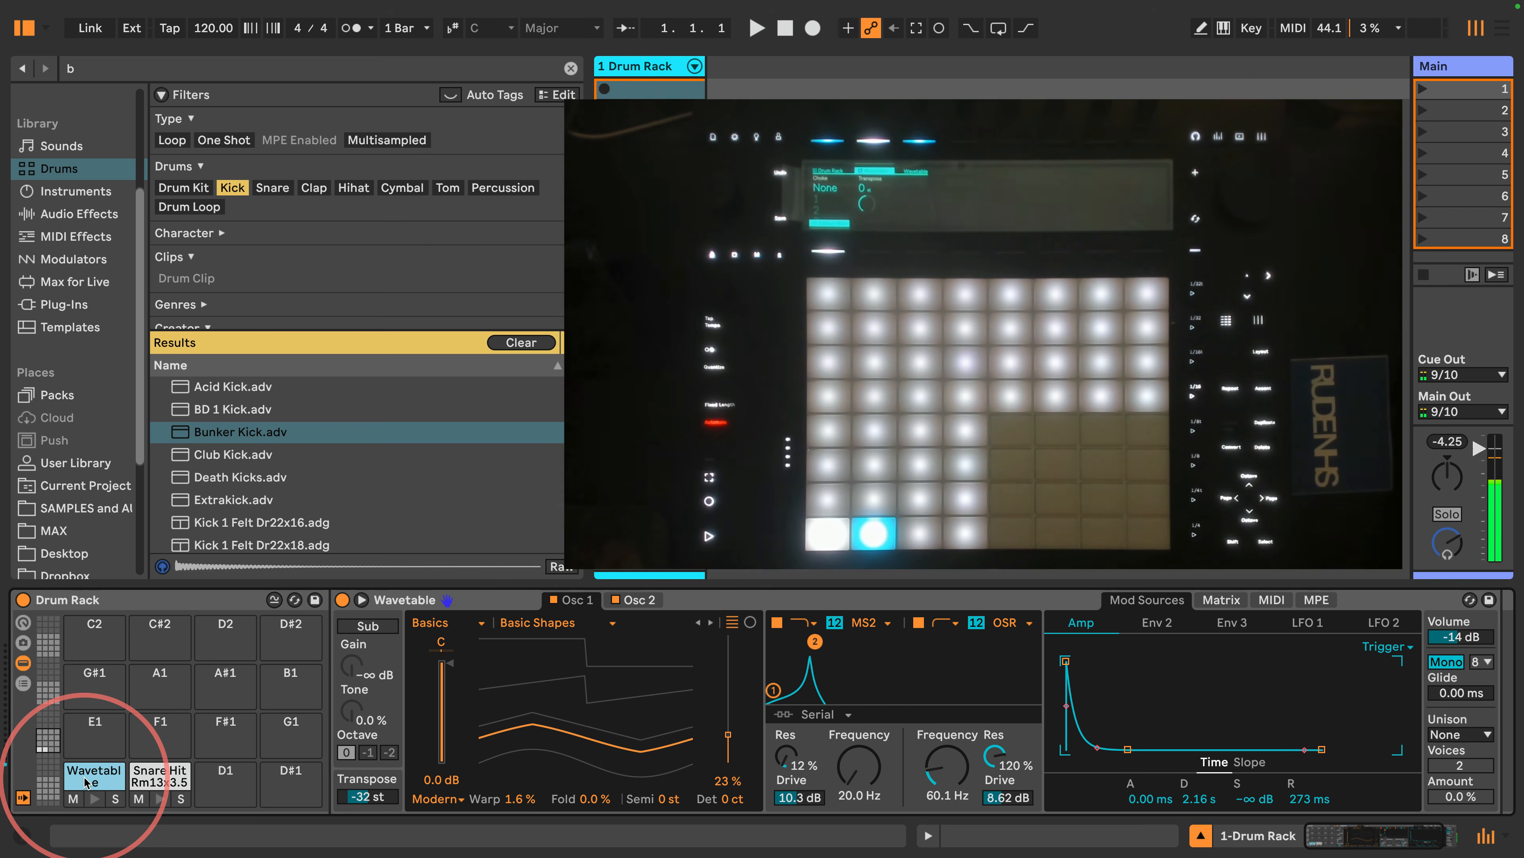
Step: Filter the drums by Hihat instead of Kick and load Analog HiHat Bleep.adv onto the D1 pad
left_click(232, 188)
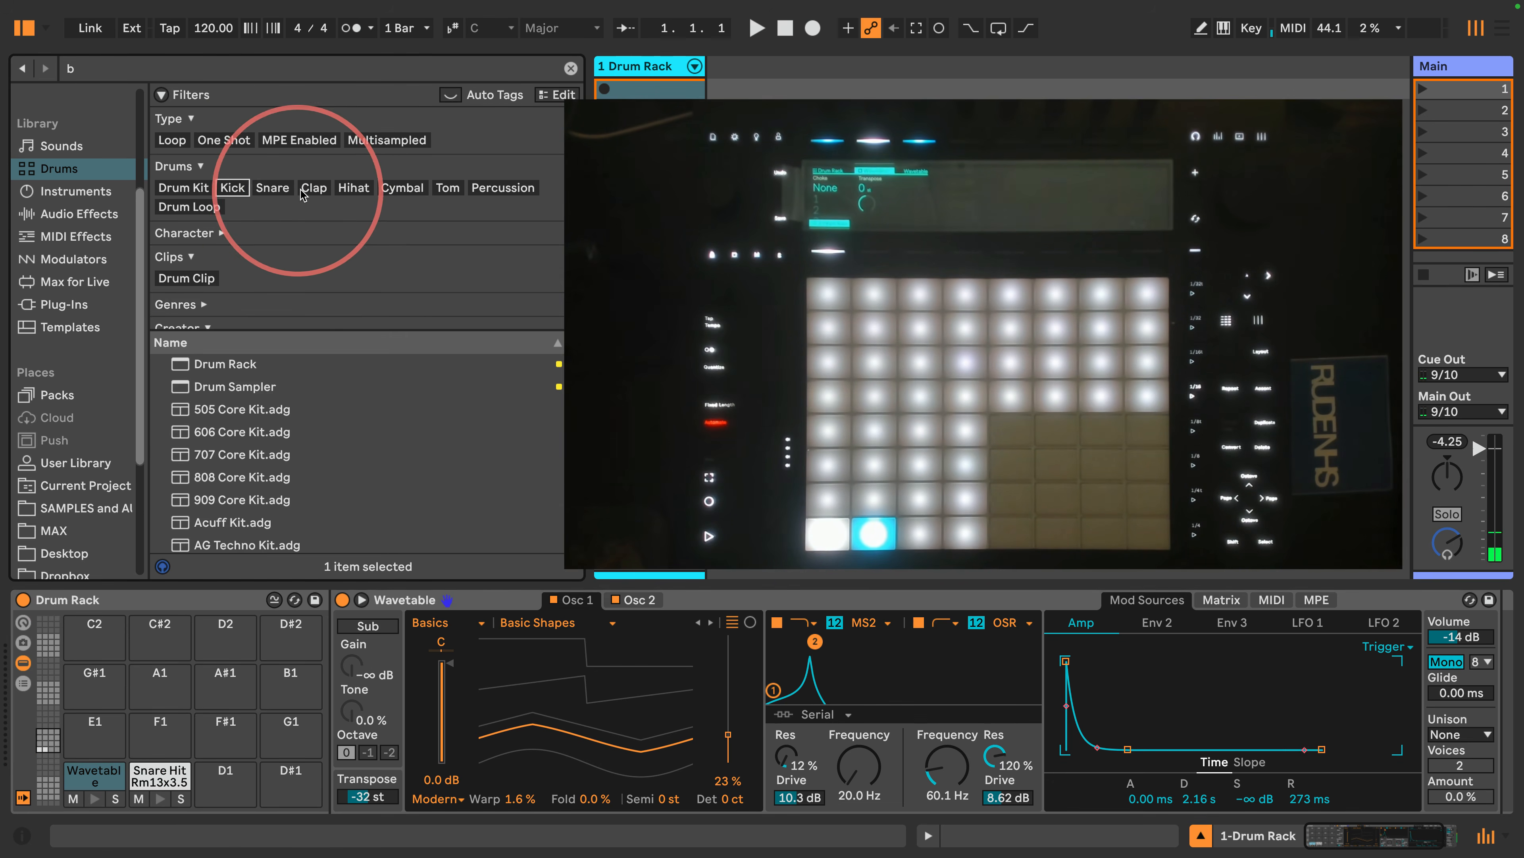
left_click(353, 187)
left_click(222, 454)
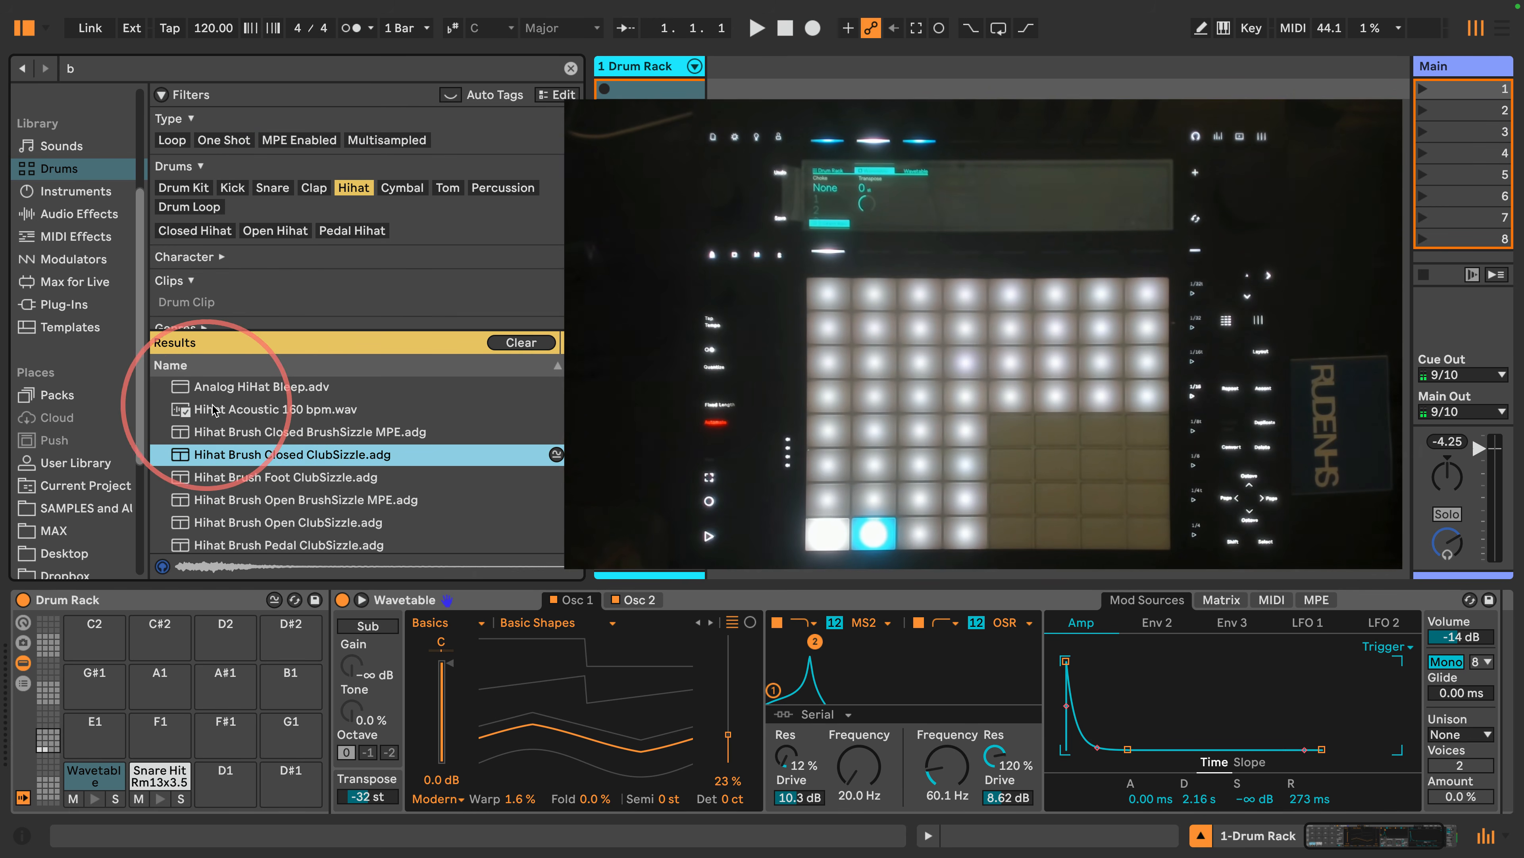
left_click(233, 386)
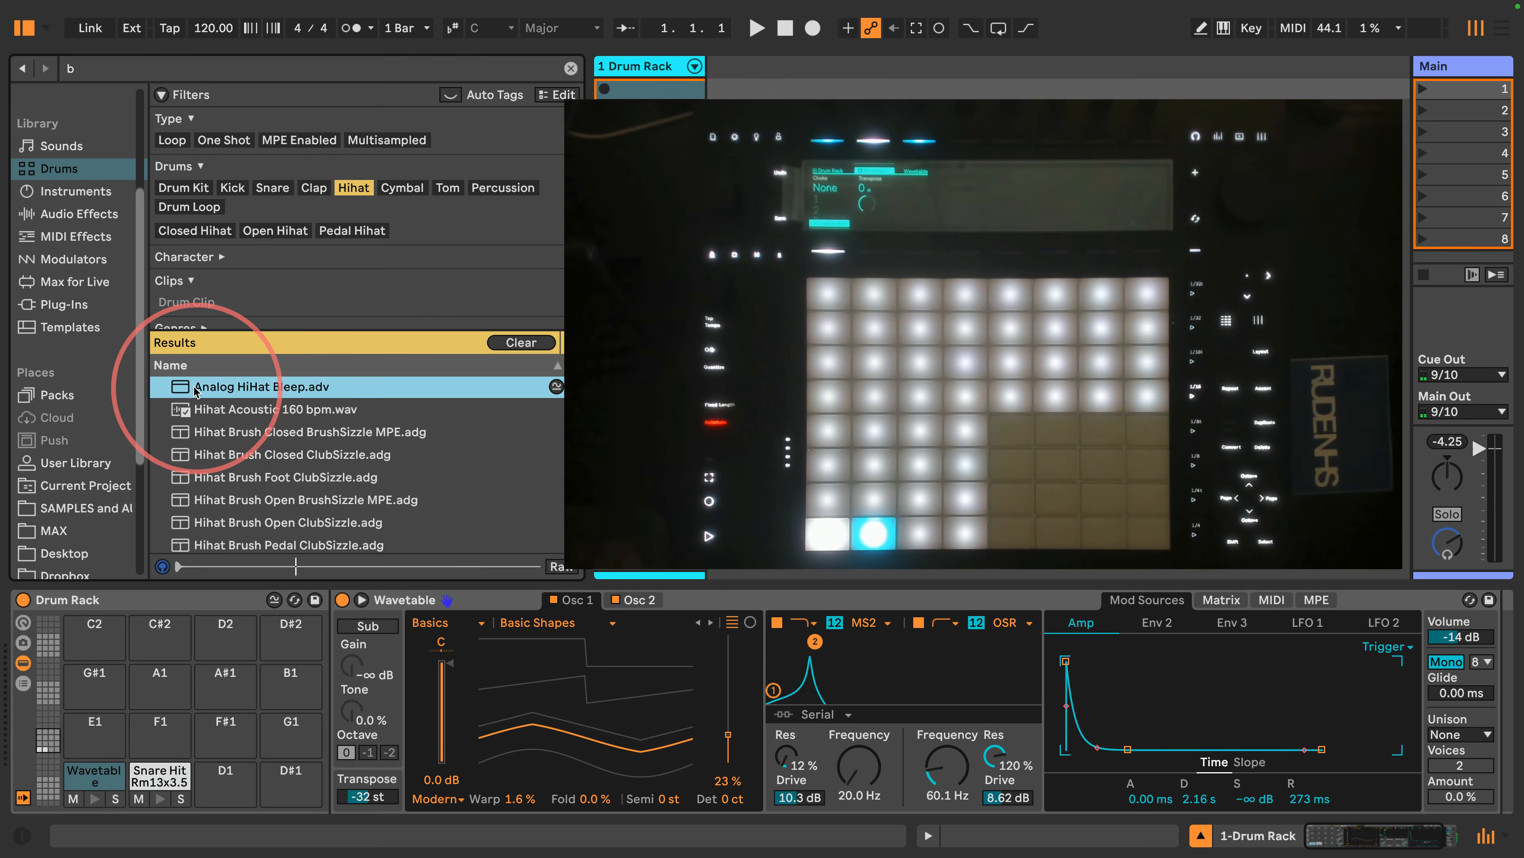
left_click_drag(178, 387, 235, 781)
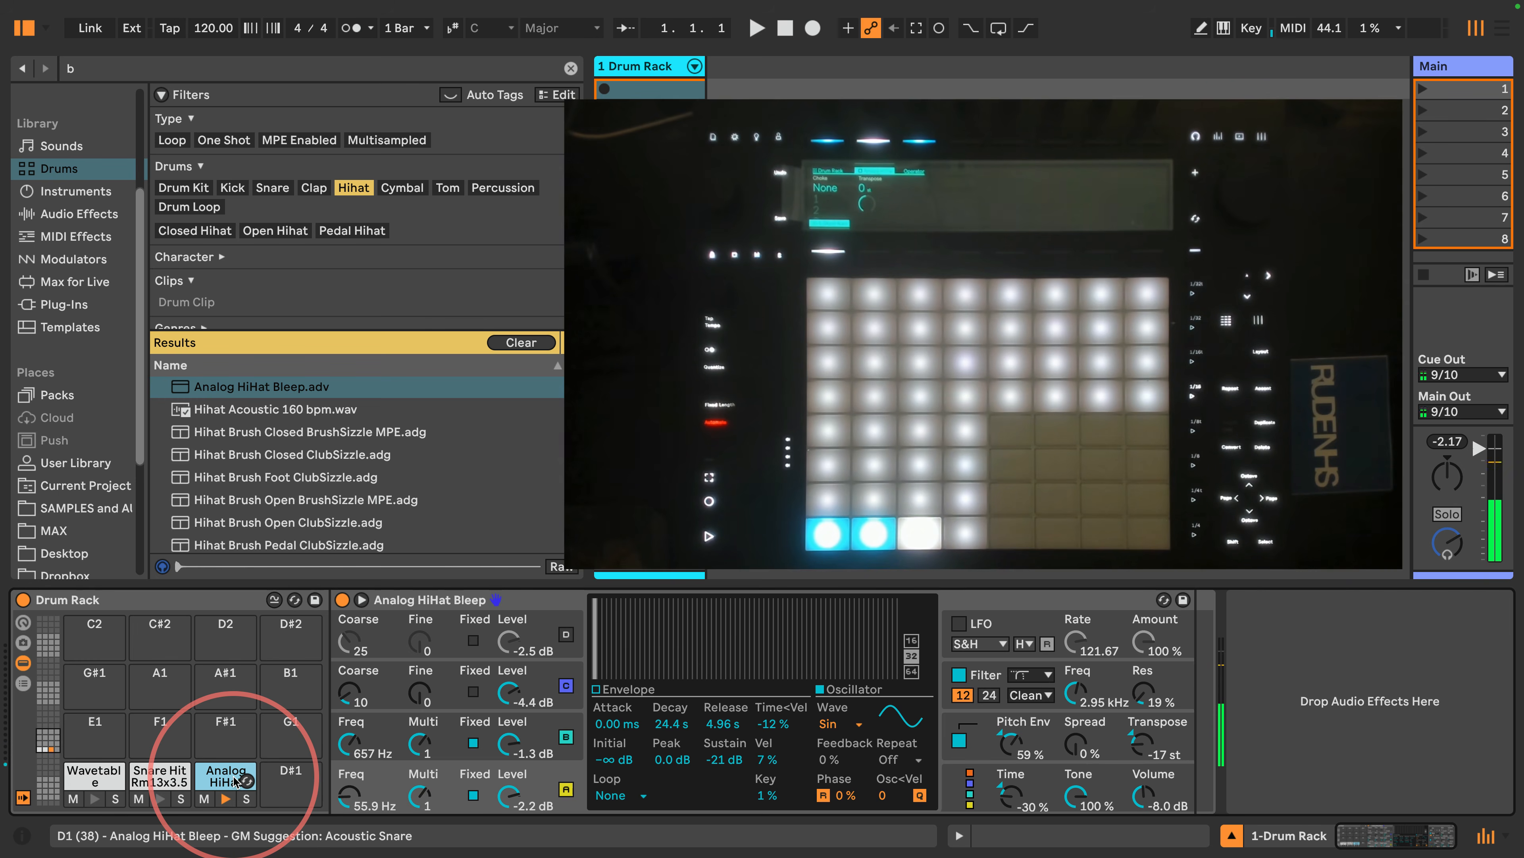
Step: Filter the drums by Tom and load Lo-Fi Tech Tom.adv onto the D#1 pad
left_click(447, 189)
left_click(189, 432)
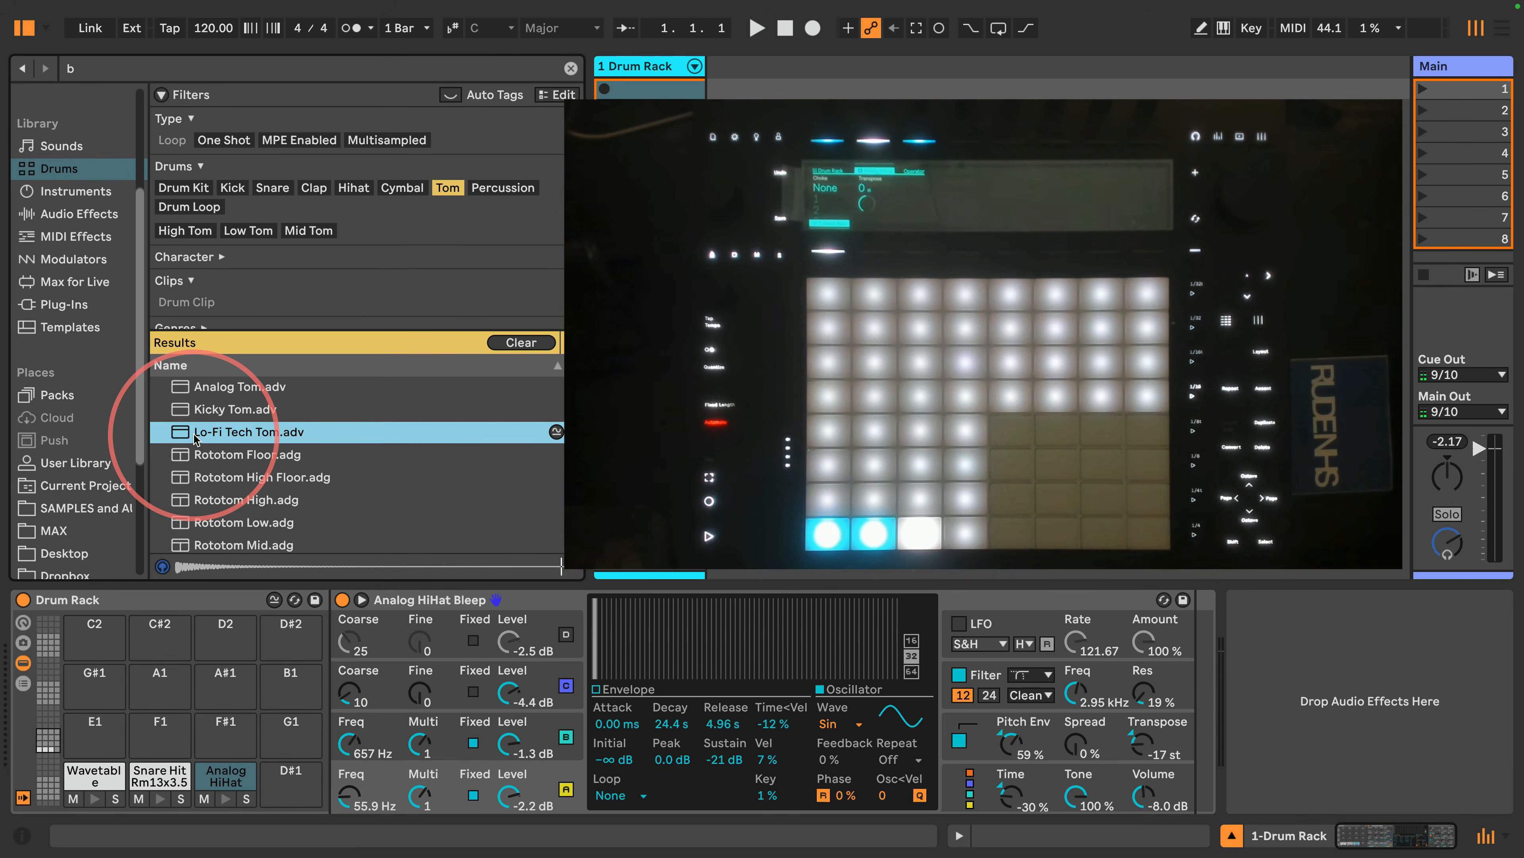
left_click_drag(189, 432, 289, 777)
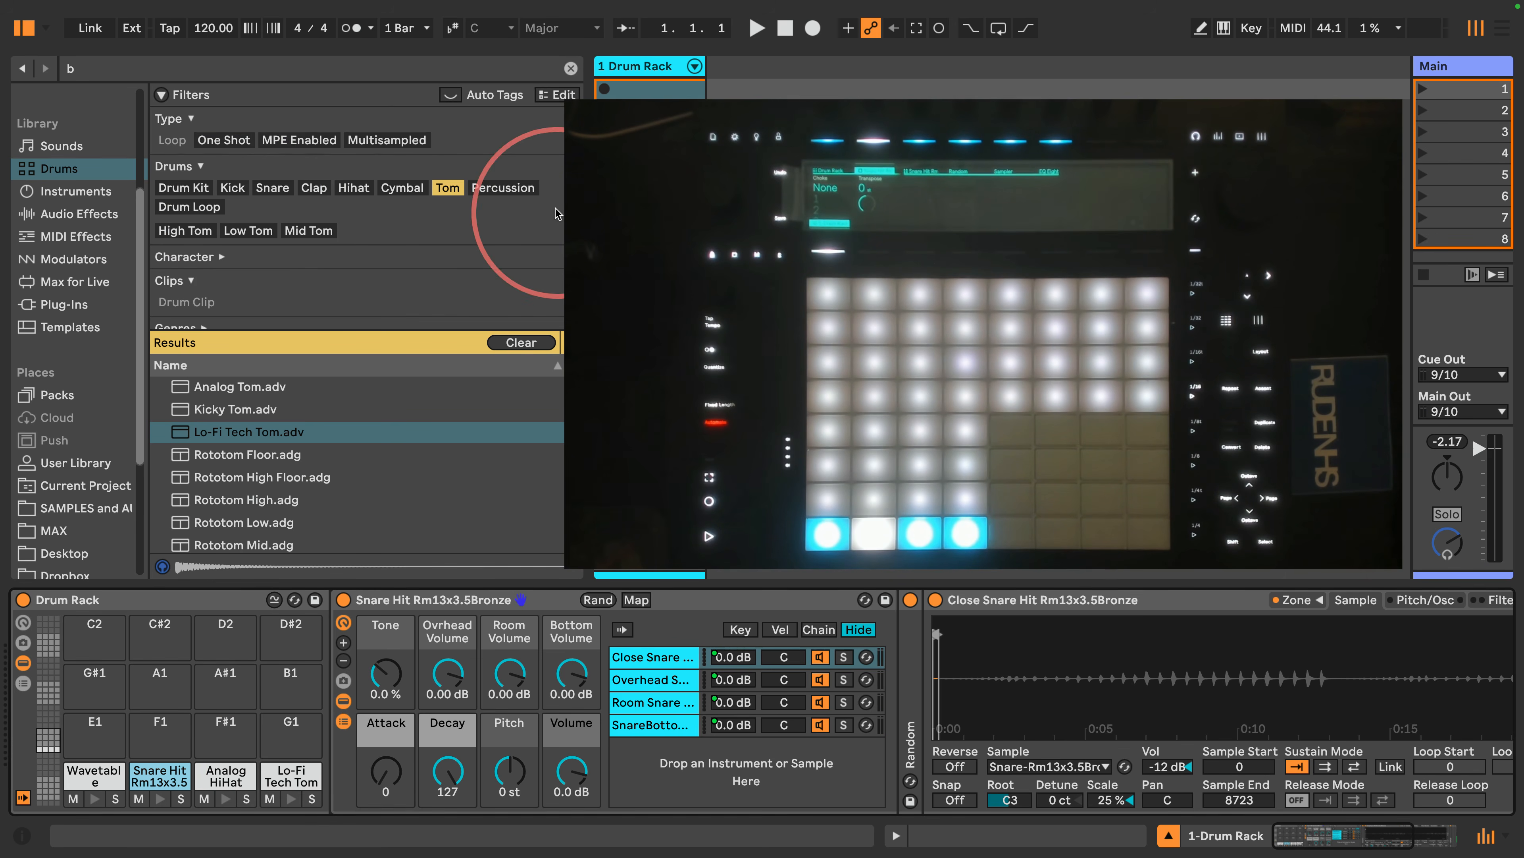
Step: Filter the drums by Percussion instead of Tom and preview 3D Reso Percussion.adg and the Cowbell Big presets
left_click(507, 188)
left_click(216, 387)
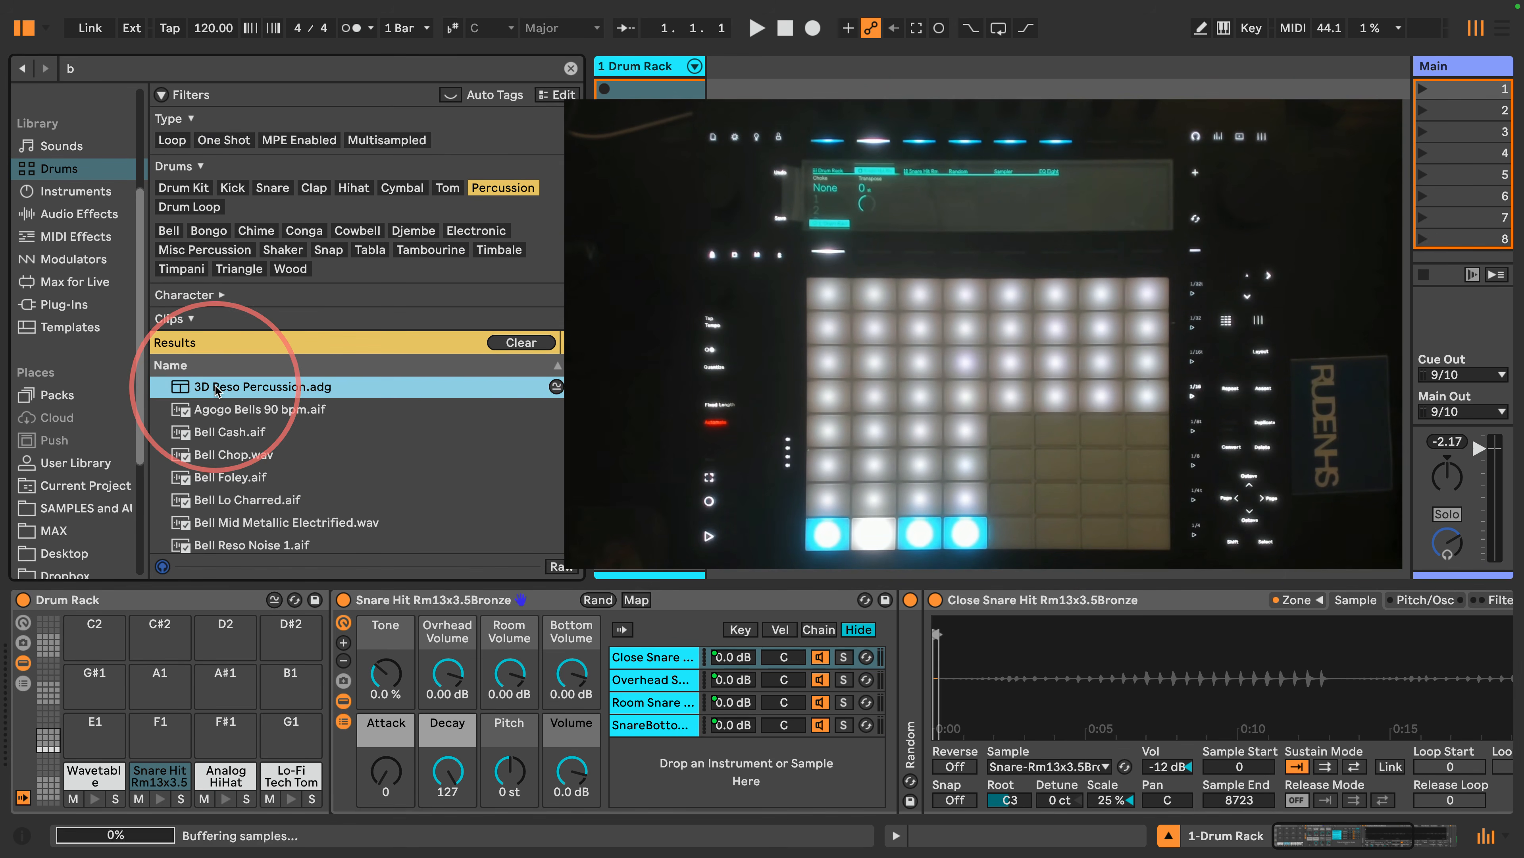
scroll(240, 444, "down", 3)
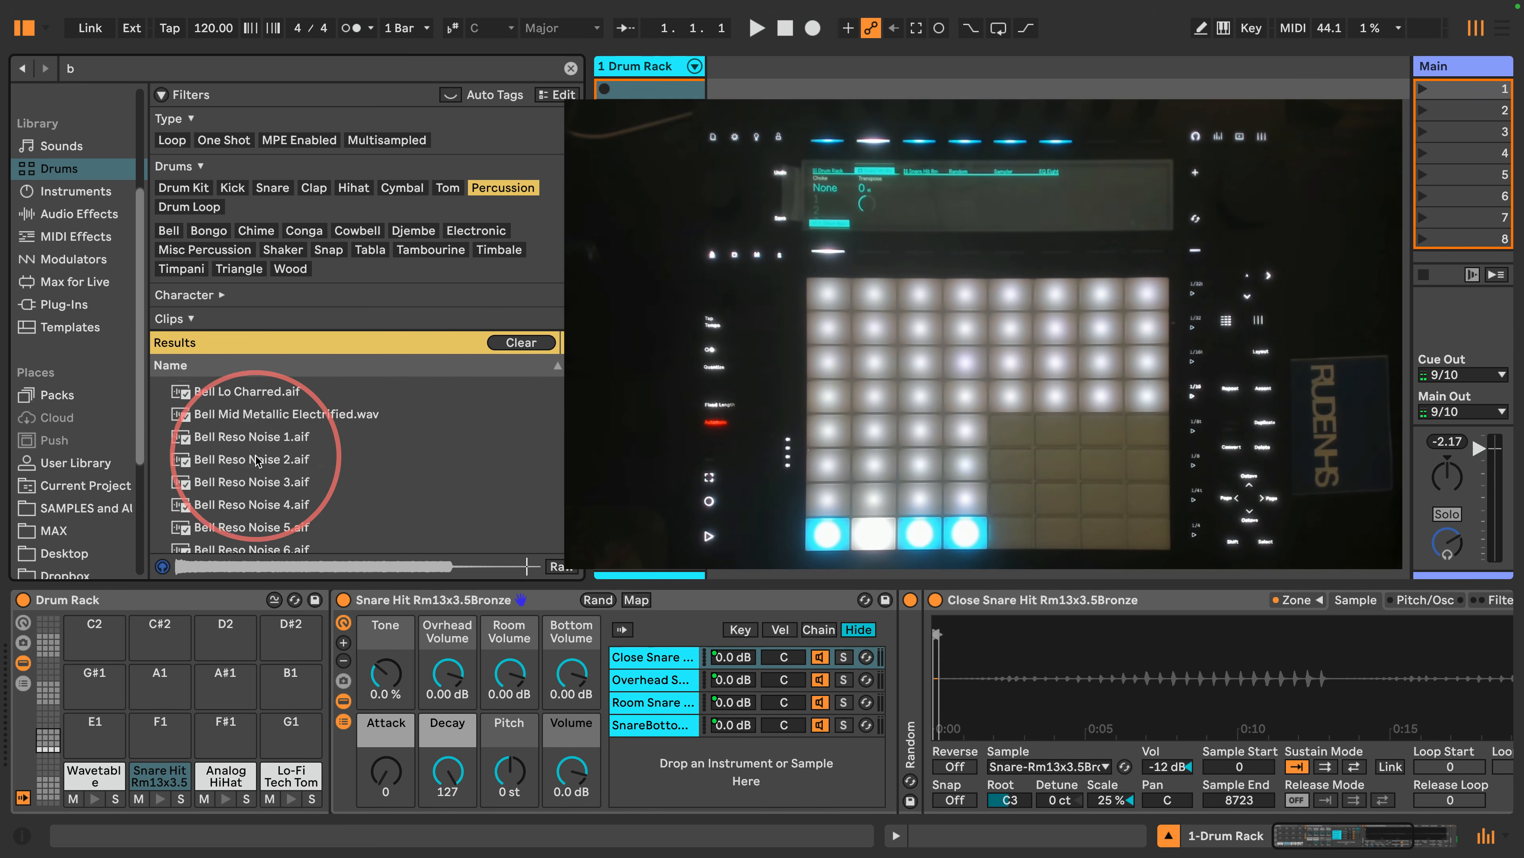
scroll(255, 459, "down", 10)
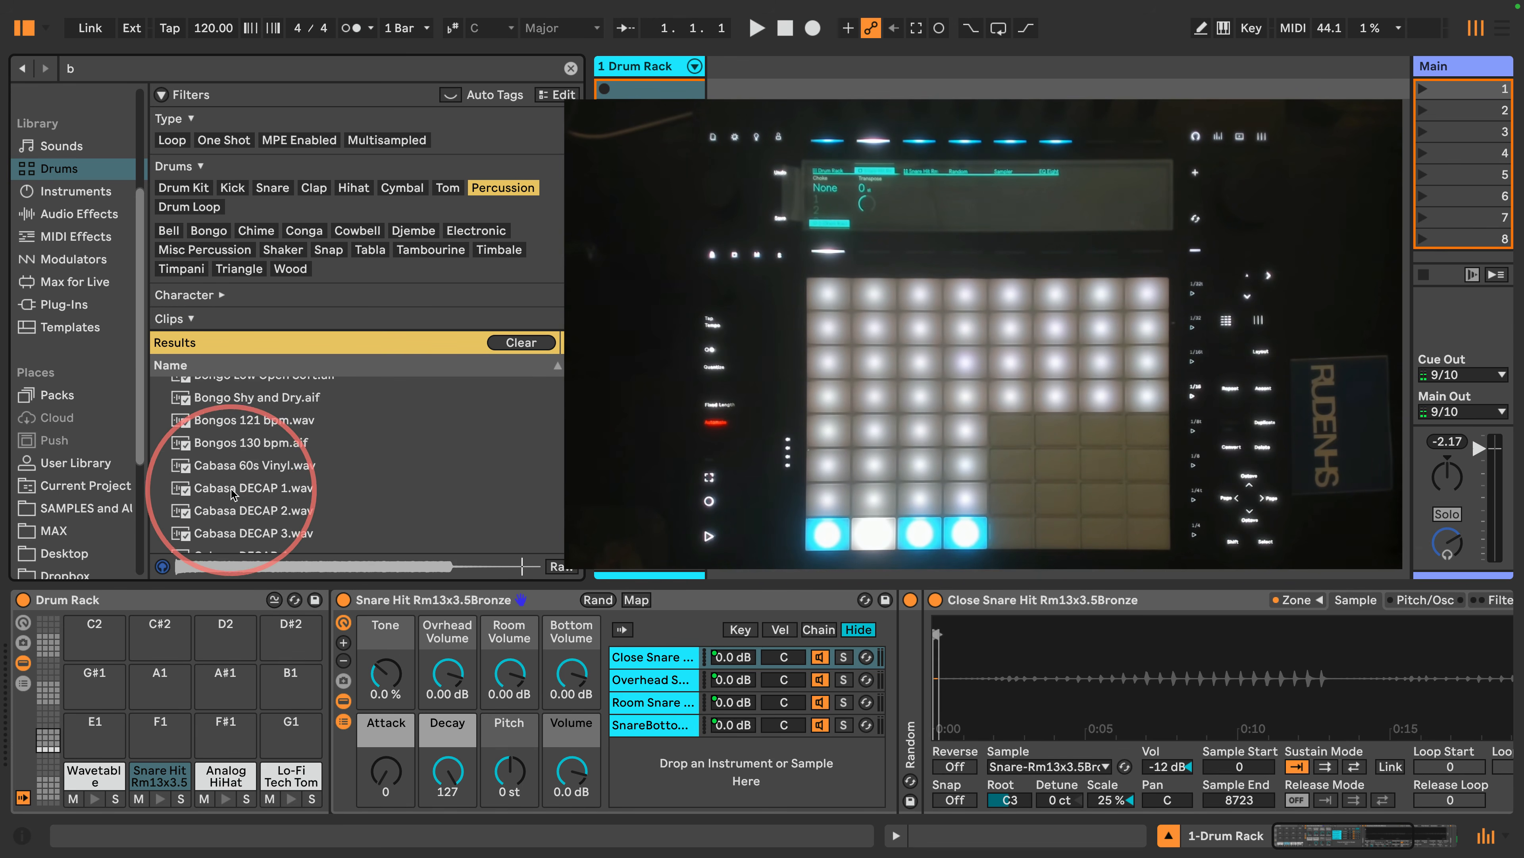
scroll(233, 495, "down", 8)
left_click(228, 501)
scroll(222, 496, "down", 4)
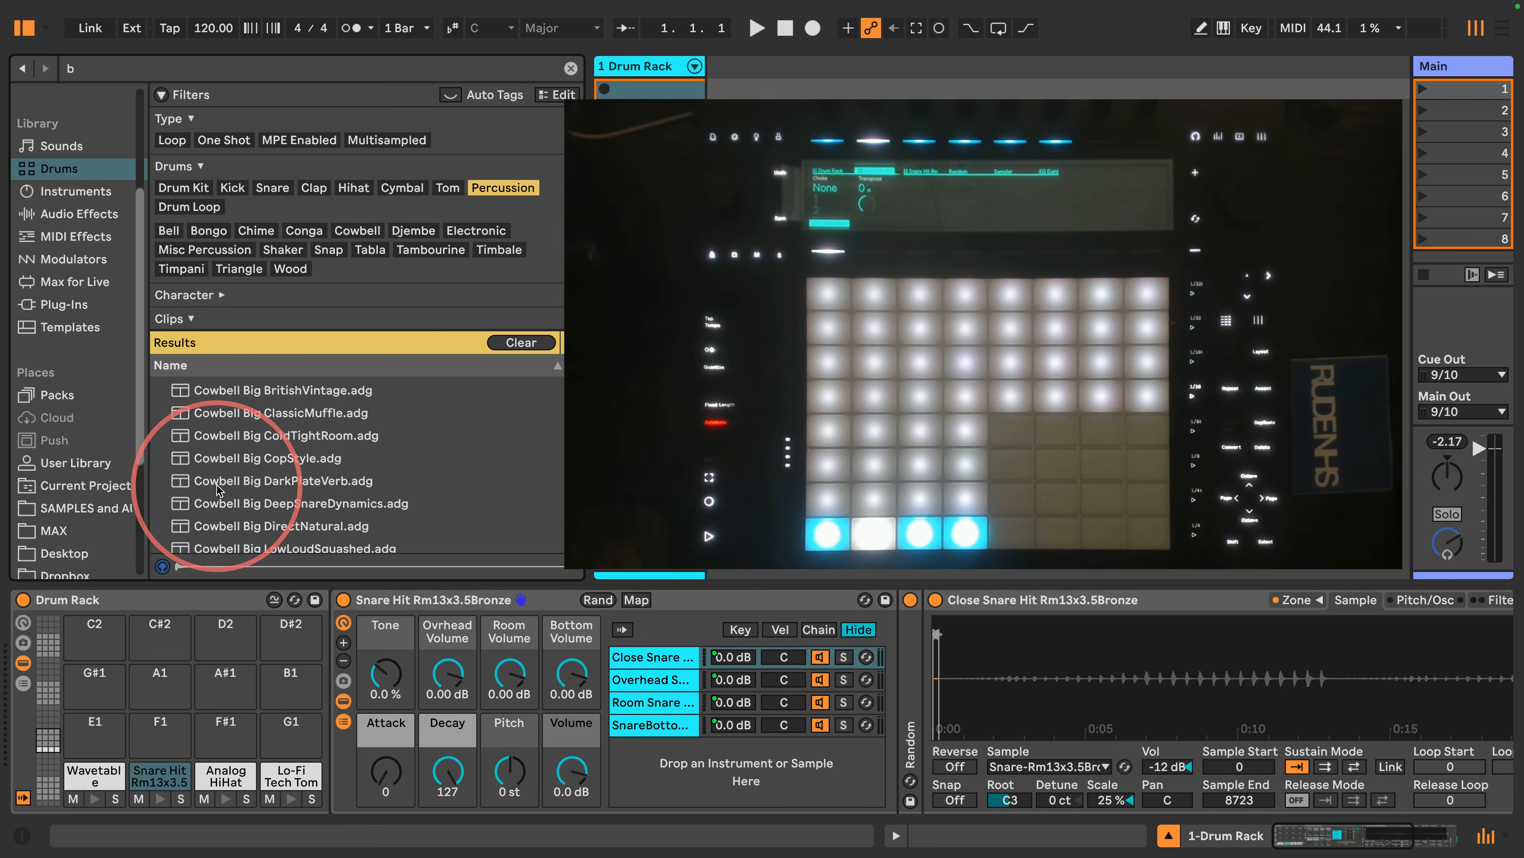
scroll(218, 490, "down", 4)
left_click(222, 460)
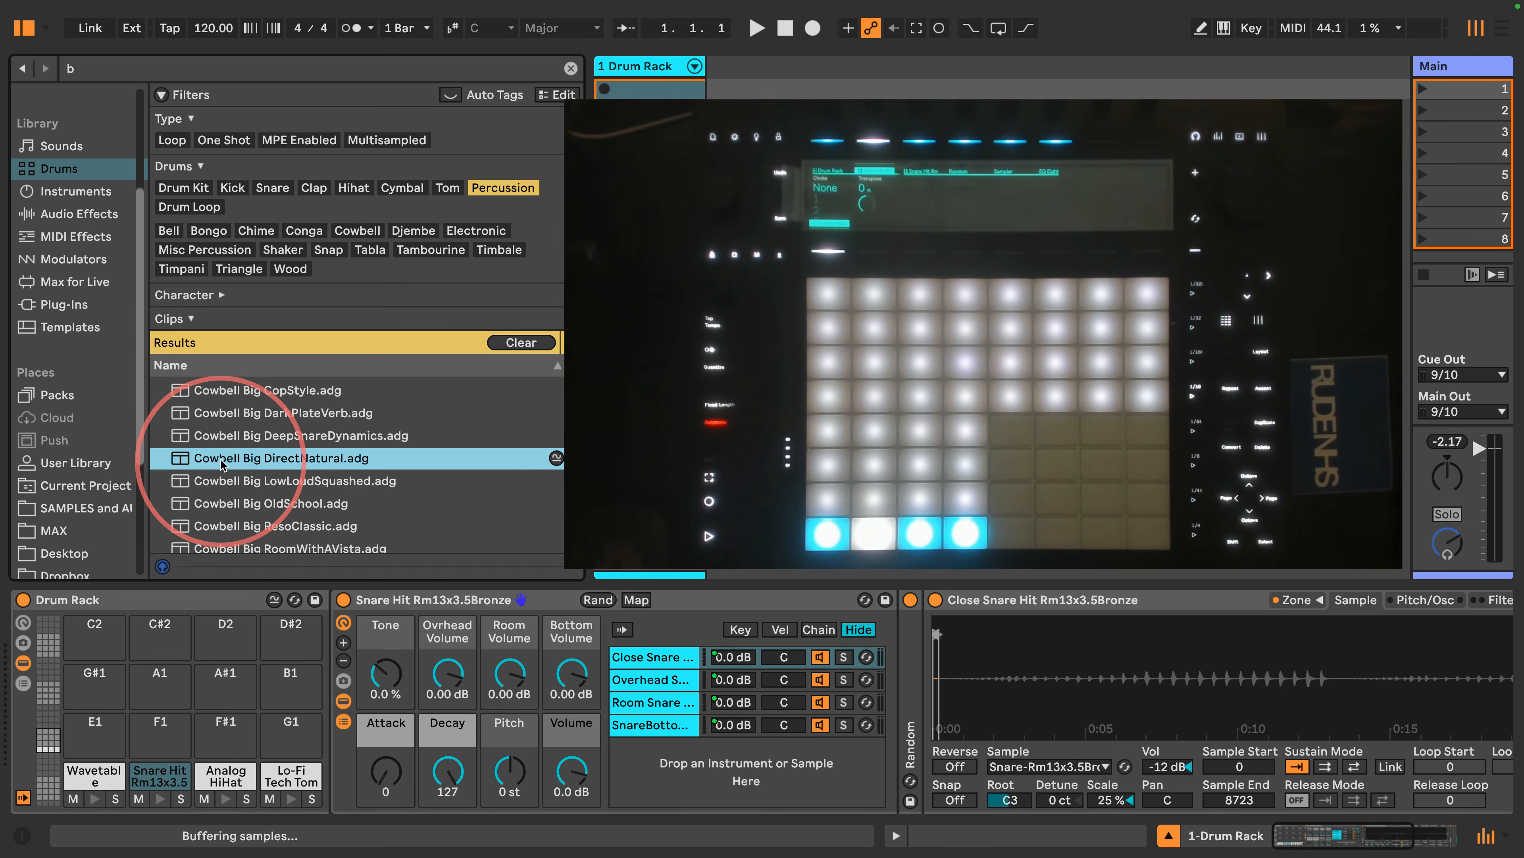
left_click(222, 437)
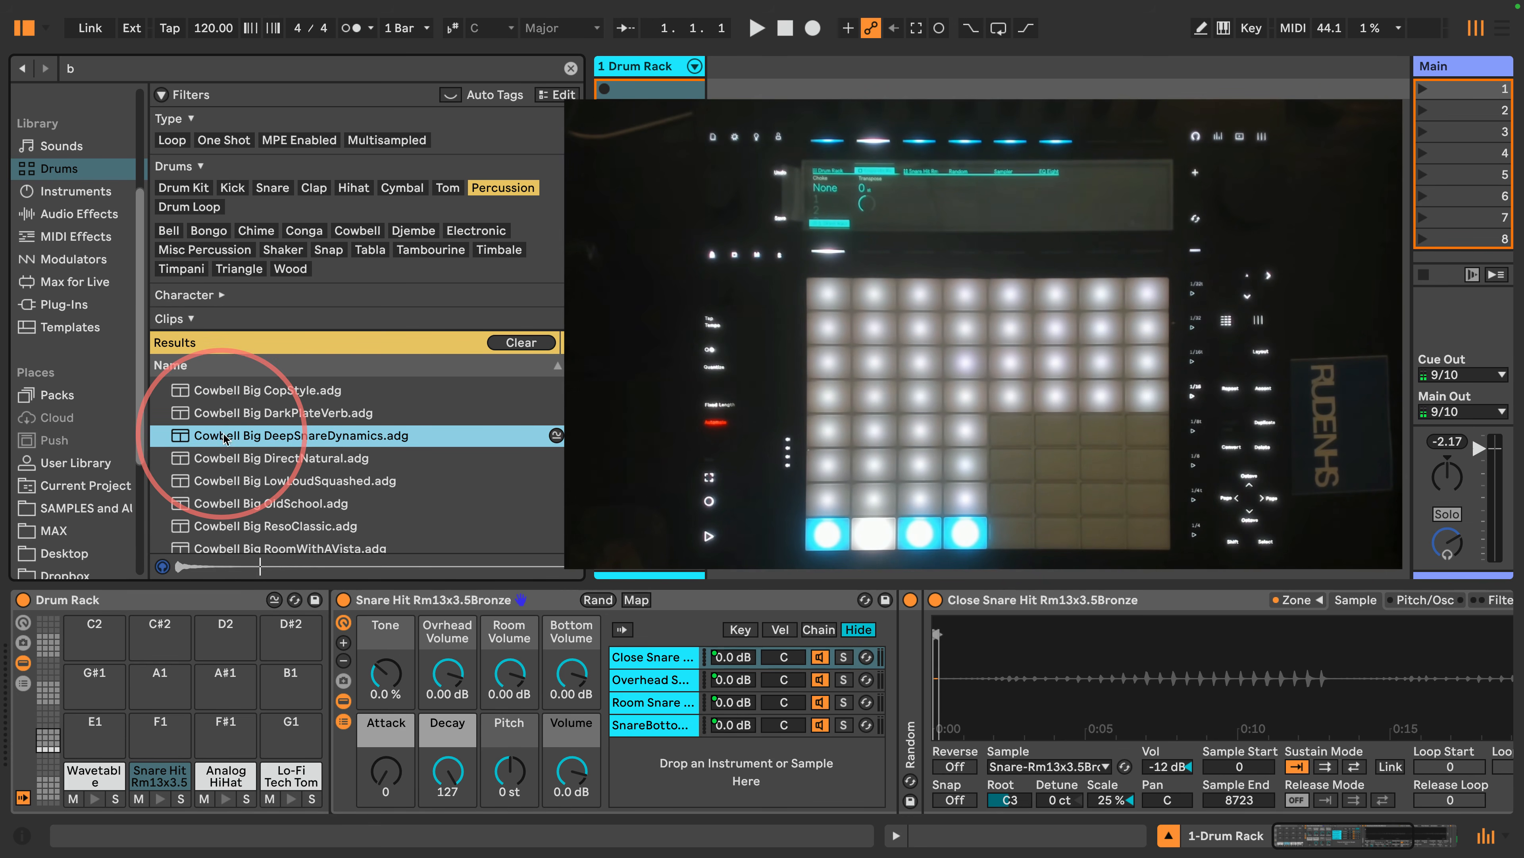
Step: Preview the Cowbell Mid presets, Cowbell Small 1.wav and the Cowbells MPE presets
scroll(241, 435, "down", 4)
left_click(221, 458)
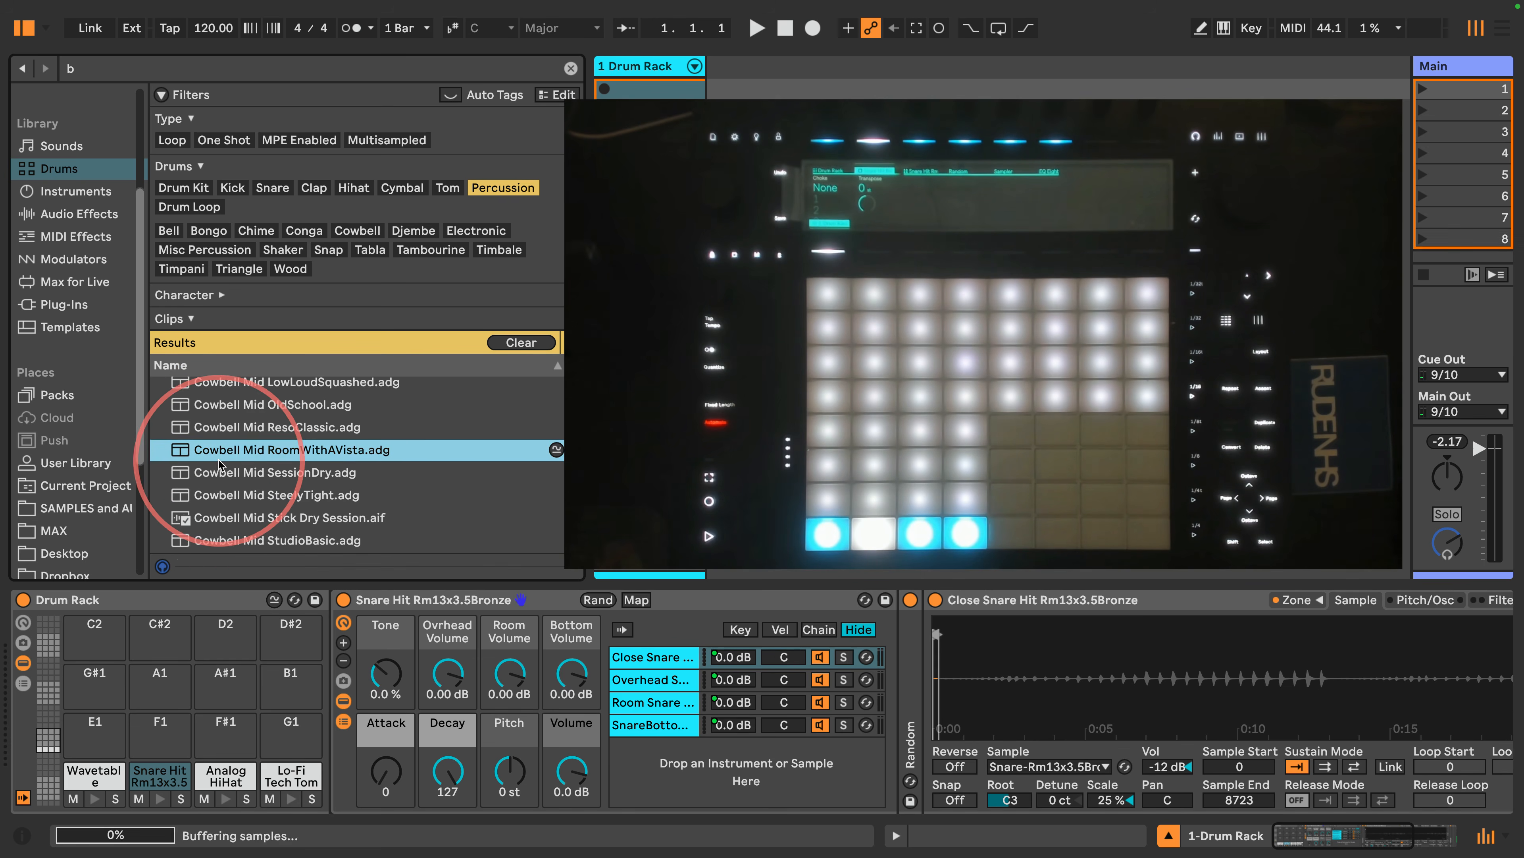
left_click(223, 496)
scroll(223, 492, "down", 3)
left_click(224, 488)
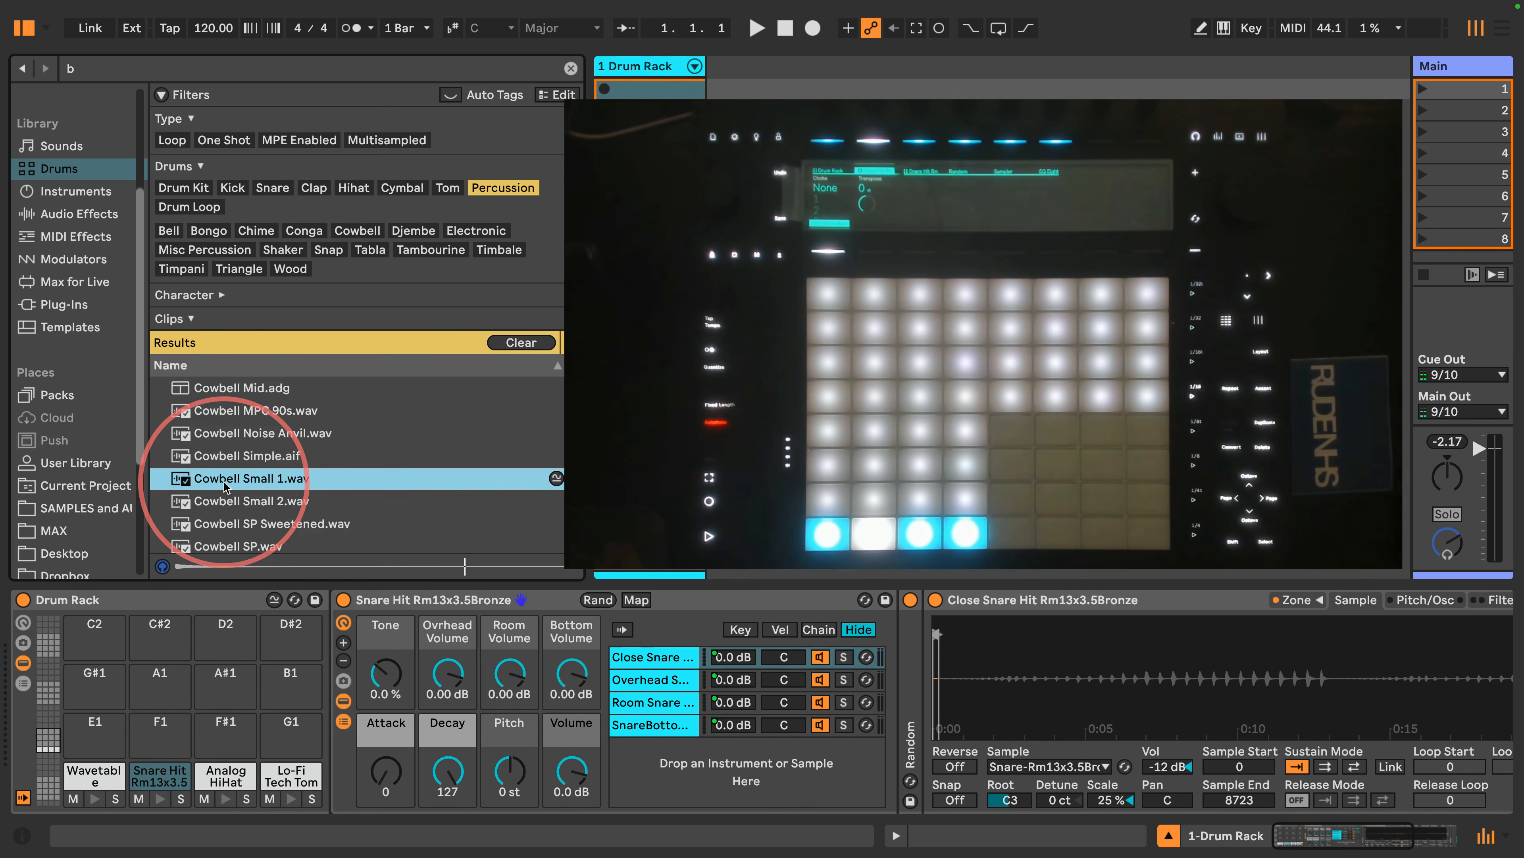
scroll(223, 485, "up", 3)
left_click(224, 485)
scroll(224, 485, "down", 1)
left_click(224, 485)
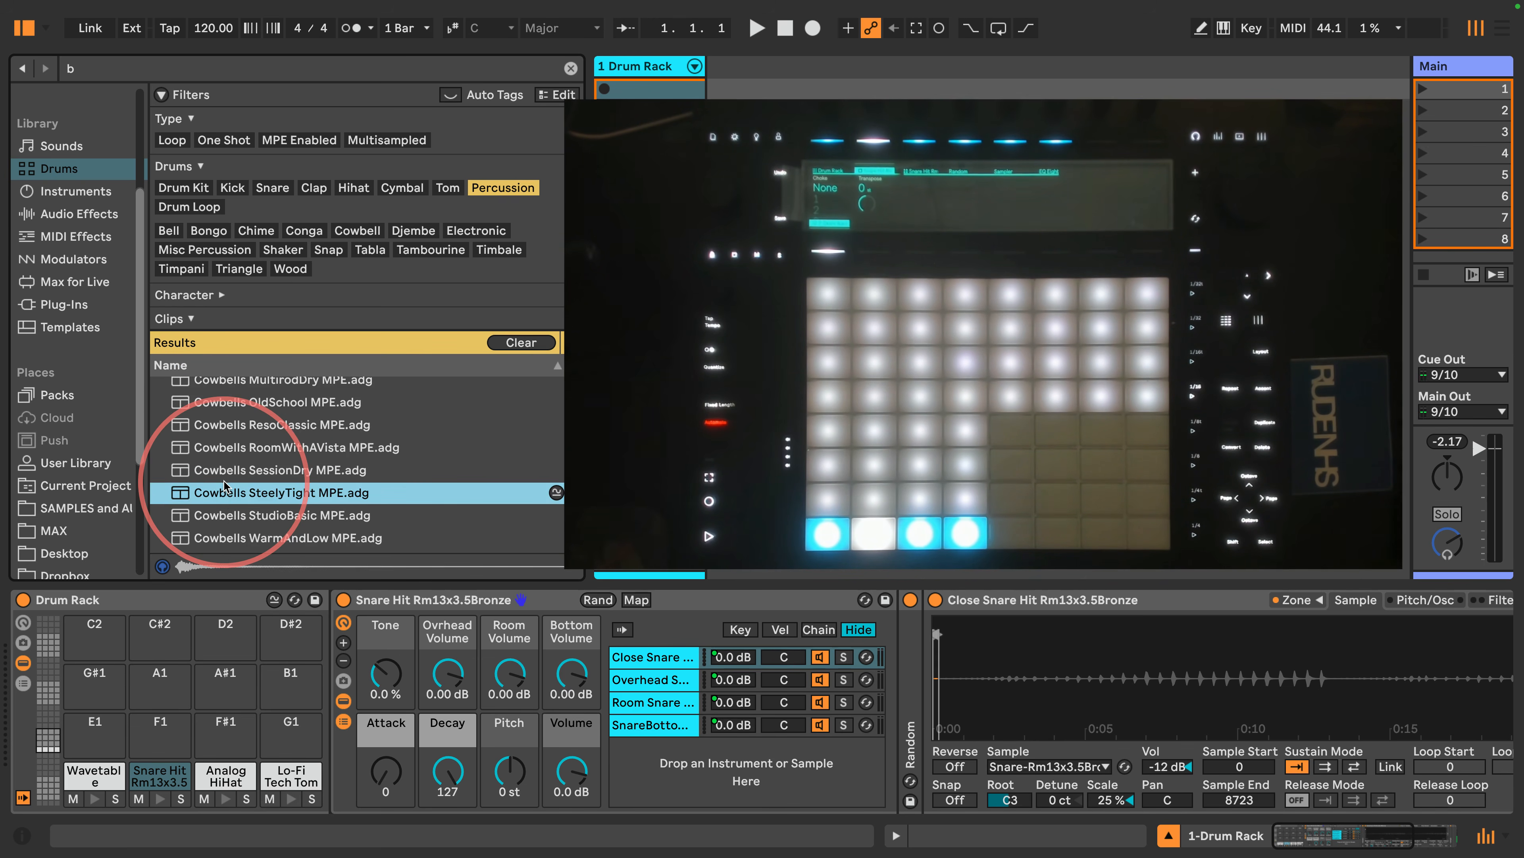
scroll(224, 486, "down", 3)
left_click(224, 485)
Step: Audition the E-Perc samples, including E-Perc Compact.aif, E-Perc Low Knock.wav and E-Perc PO Snare.aif
scroll(223, 486, "down", 5)
left_click(224, 481)
scroll(224, 485, "down", 2)
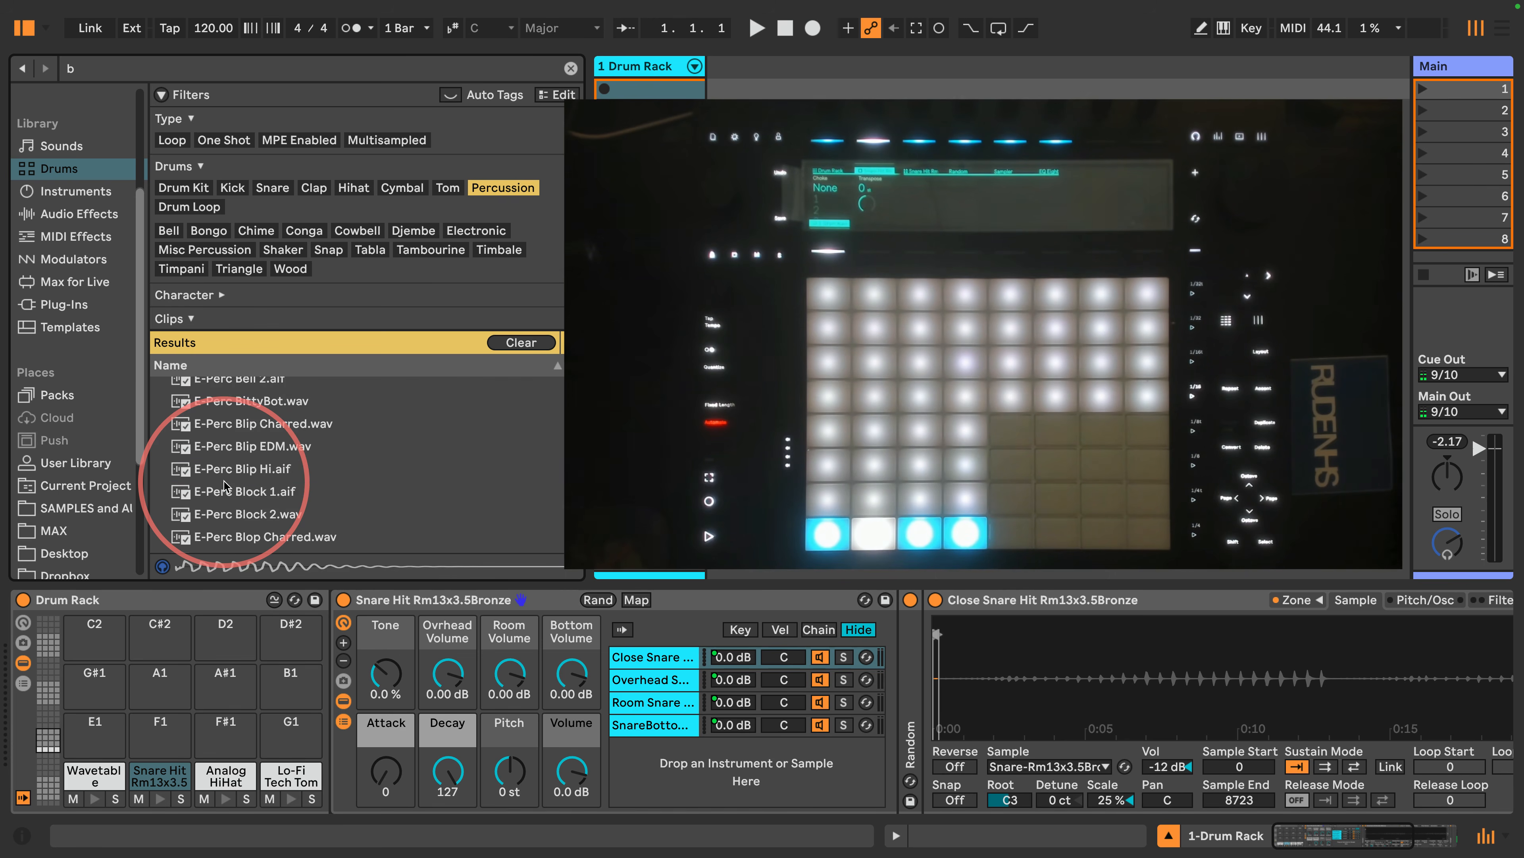
left_click(224, 489)
scroll(224, 485, "down", 2)
left_click(224, 486)
scroll(224, 485, "down", 3)
left_click(224, 490)
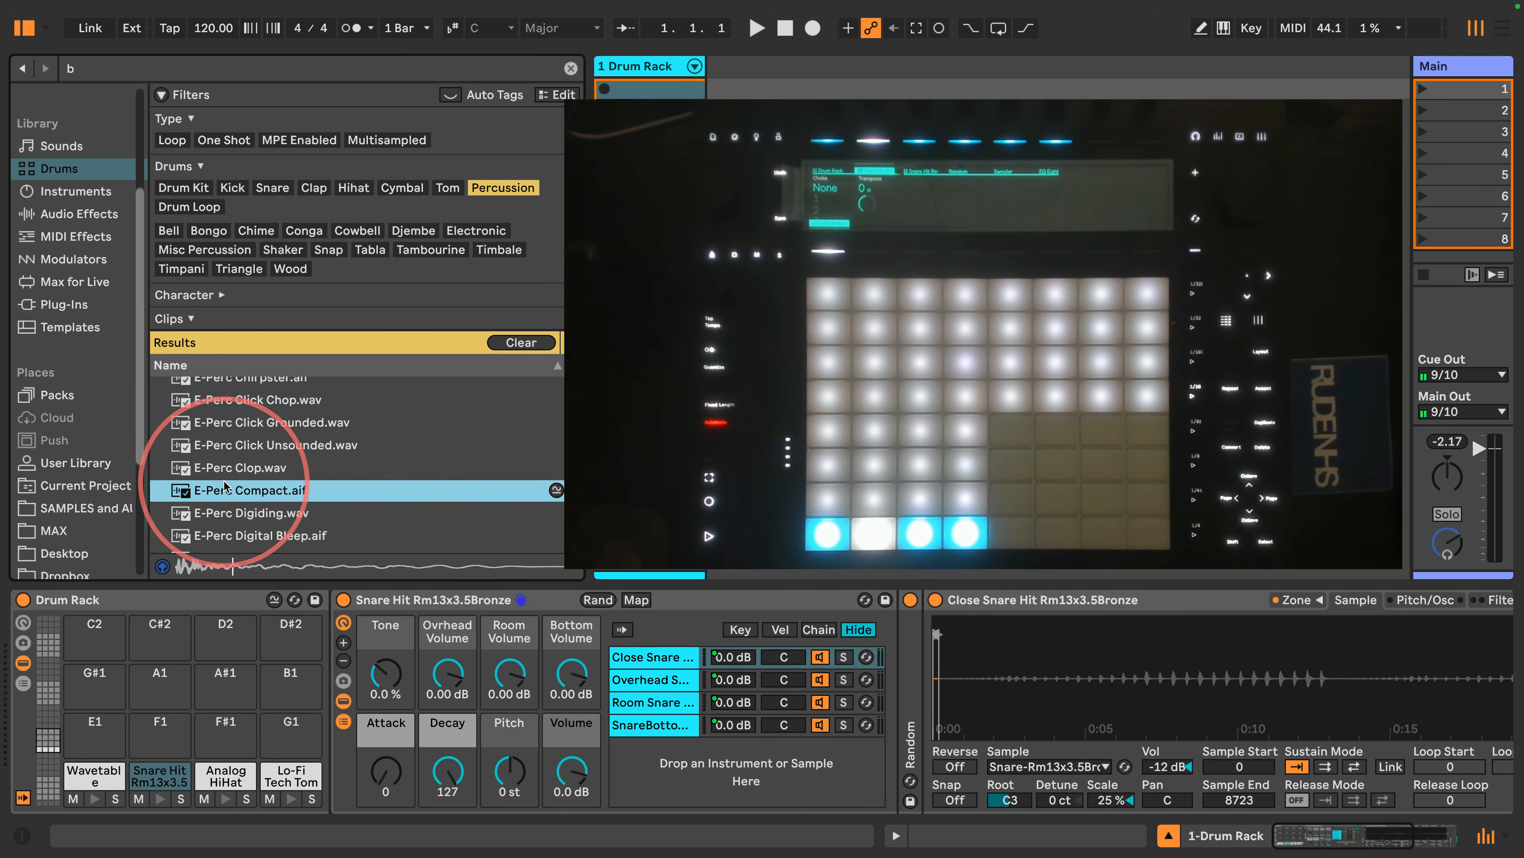
scroll(224, 485, "down", 3)
left_click(223, 485)
scroll(224, 485, "down", 3)
left_click(224, 485)
scroll(224, 485, "down", 1)
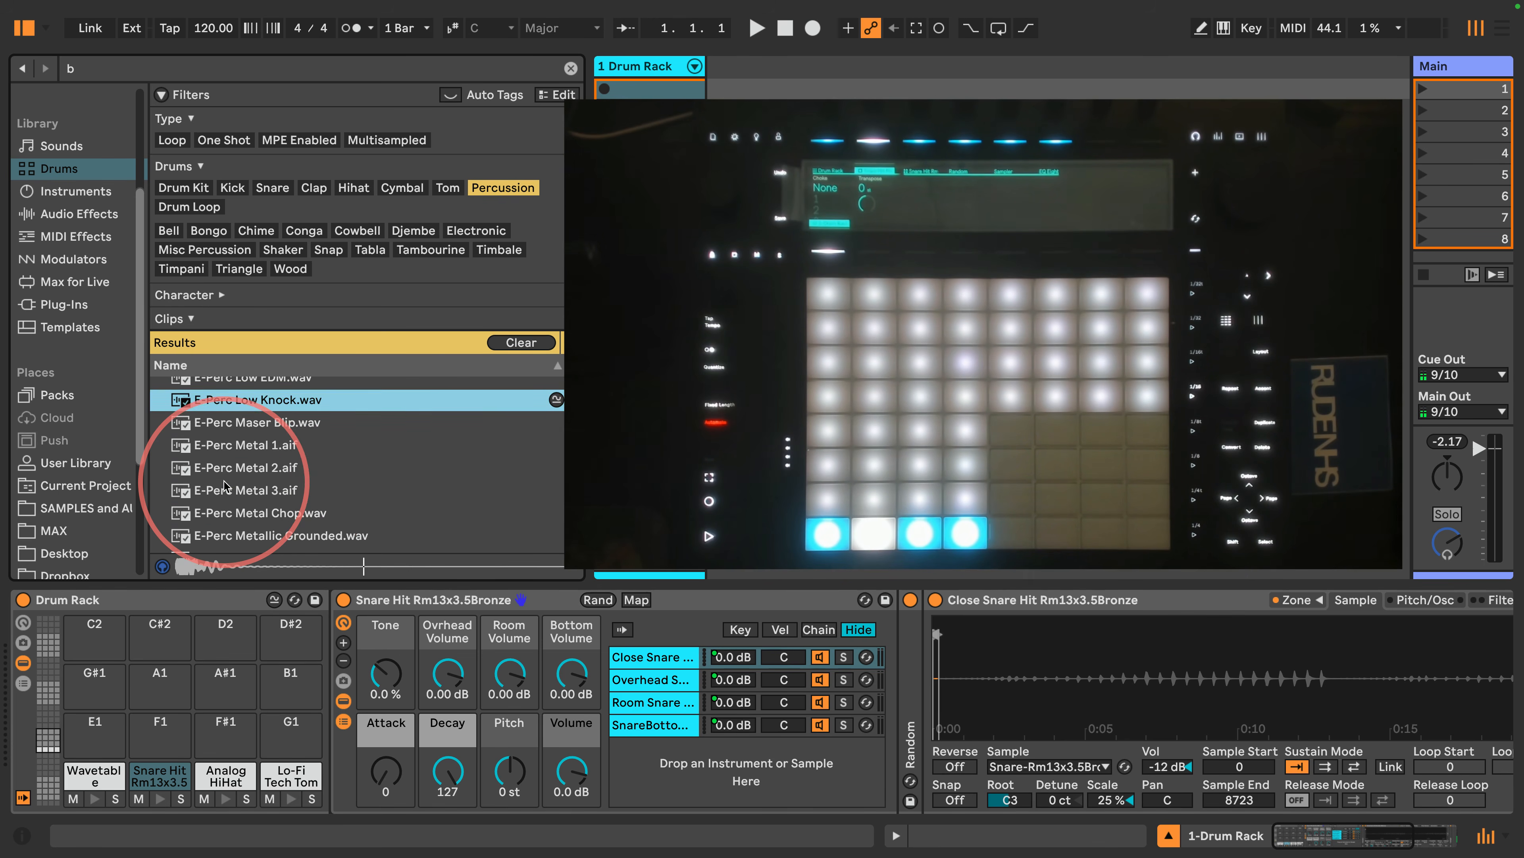
left_click(224, 485)
scroll(224, 486, "down", 4)
left_click(224, 485)
scroll(224, 485, "down", 3)
left_click(224, 488)
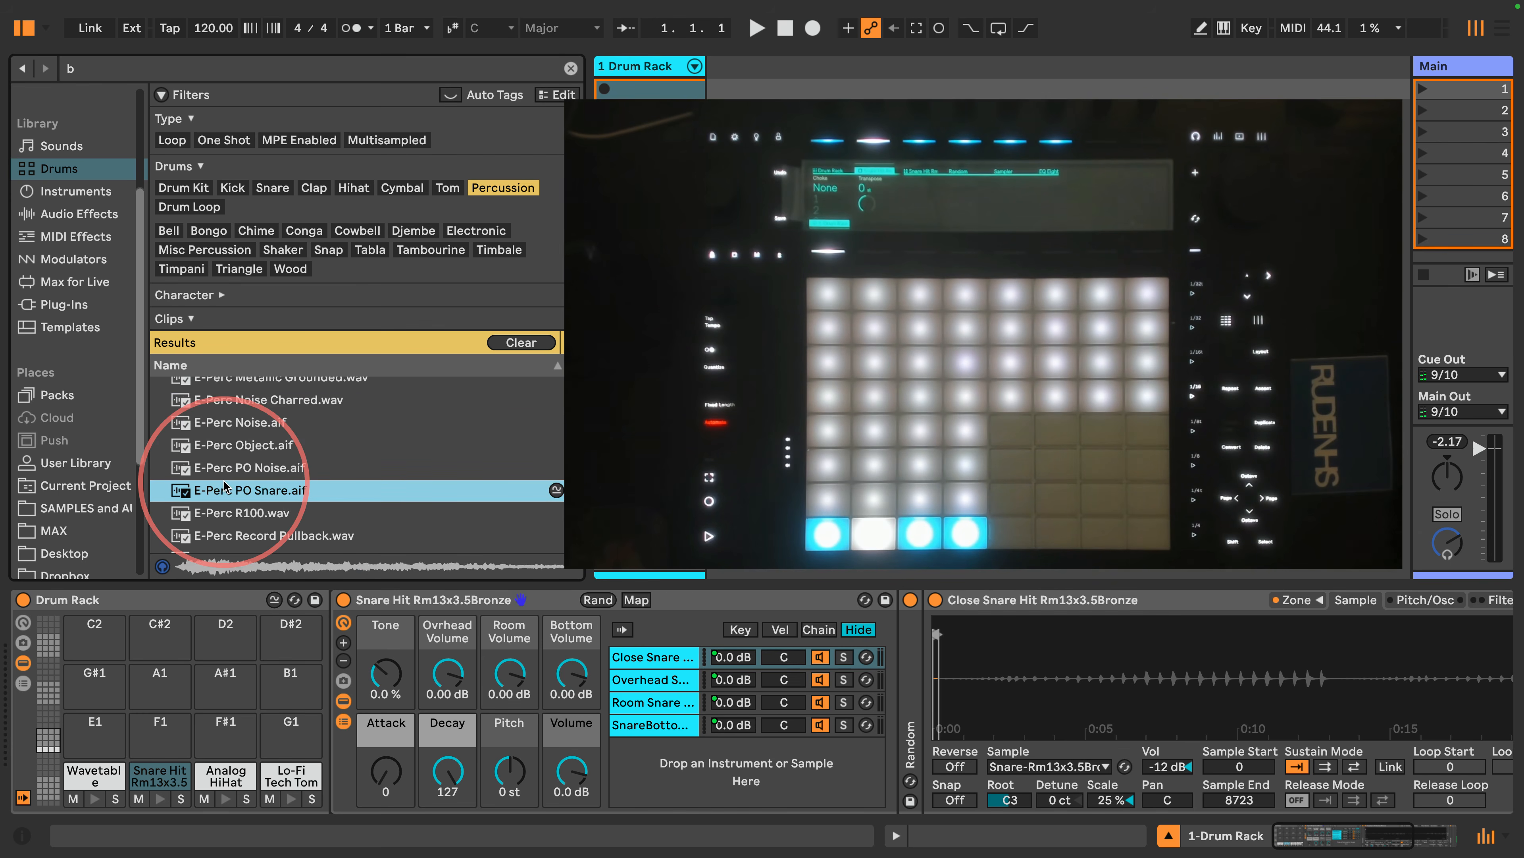
Step: Compare the E-Perc Ring Shift Moon Golf samples, load E-Perc Ring Shift Moon Golf 4.wav onto the E1 pad and play it
scroll(224, 486, "down", 3)
left_click(224, 485)
scroll(224, 485, "down", 2)
left_click(224, 485)
scroll(224, 485, "down", 2)
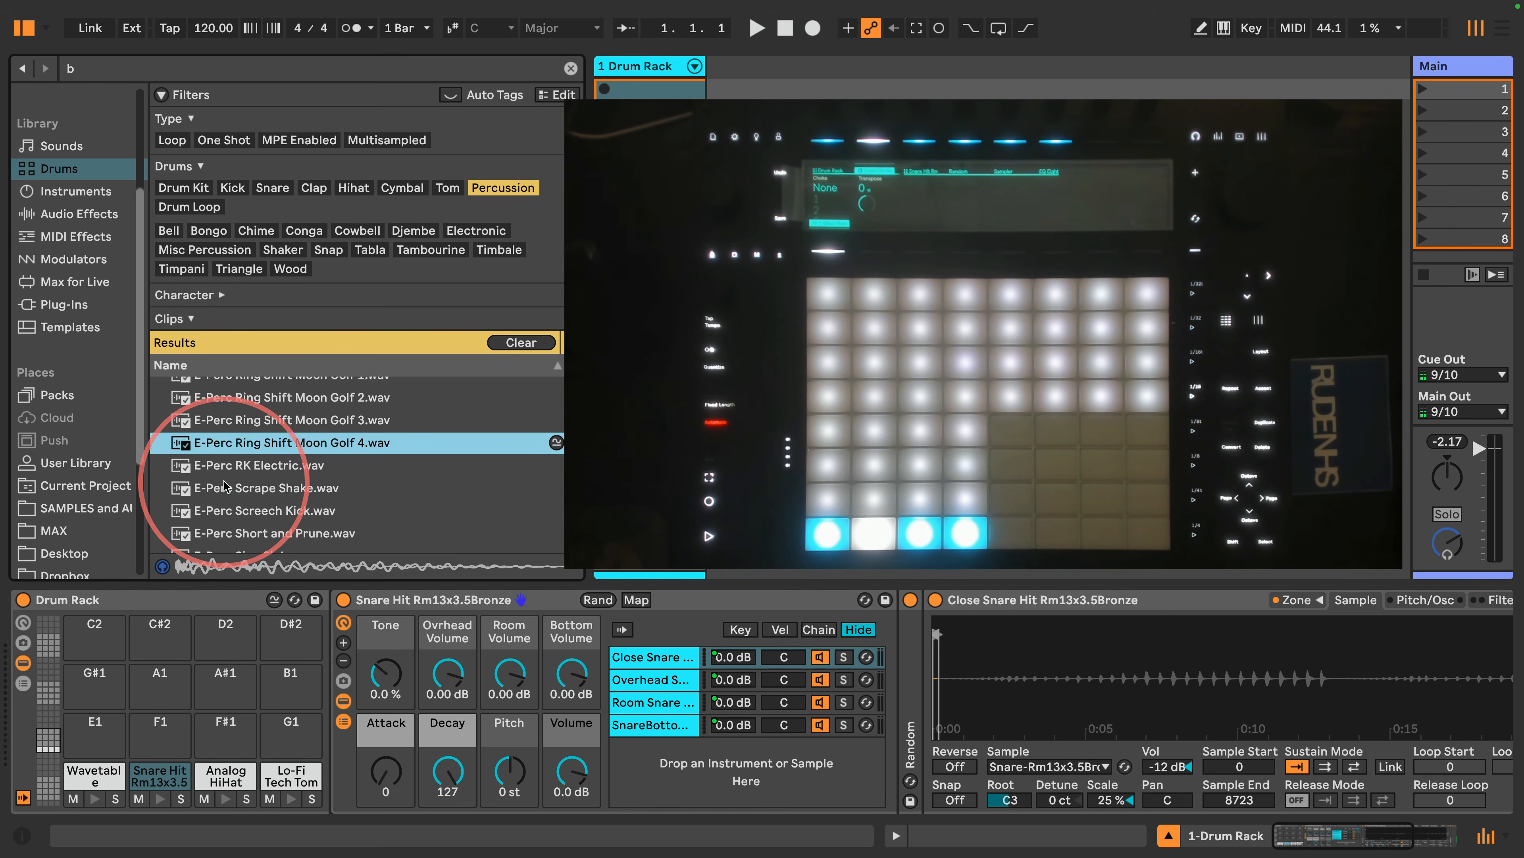
scroll(224, 482, "down", 3)
left_click(224, 482)
scroll(224, 482, "up", 5)
left_click(224, 482)
scroll(224, 482, "down", 2)
left_click(224, 481)
scroll(224, 482, "up", 1)
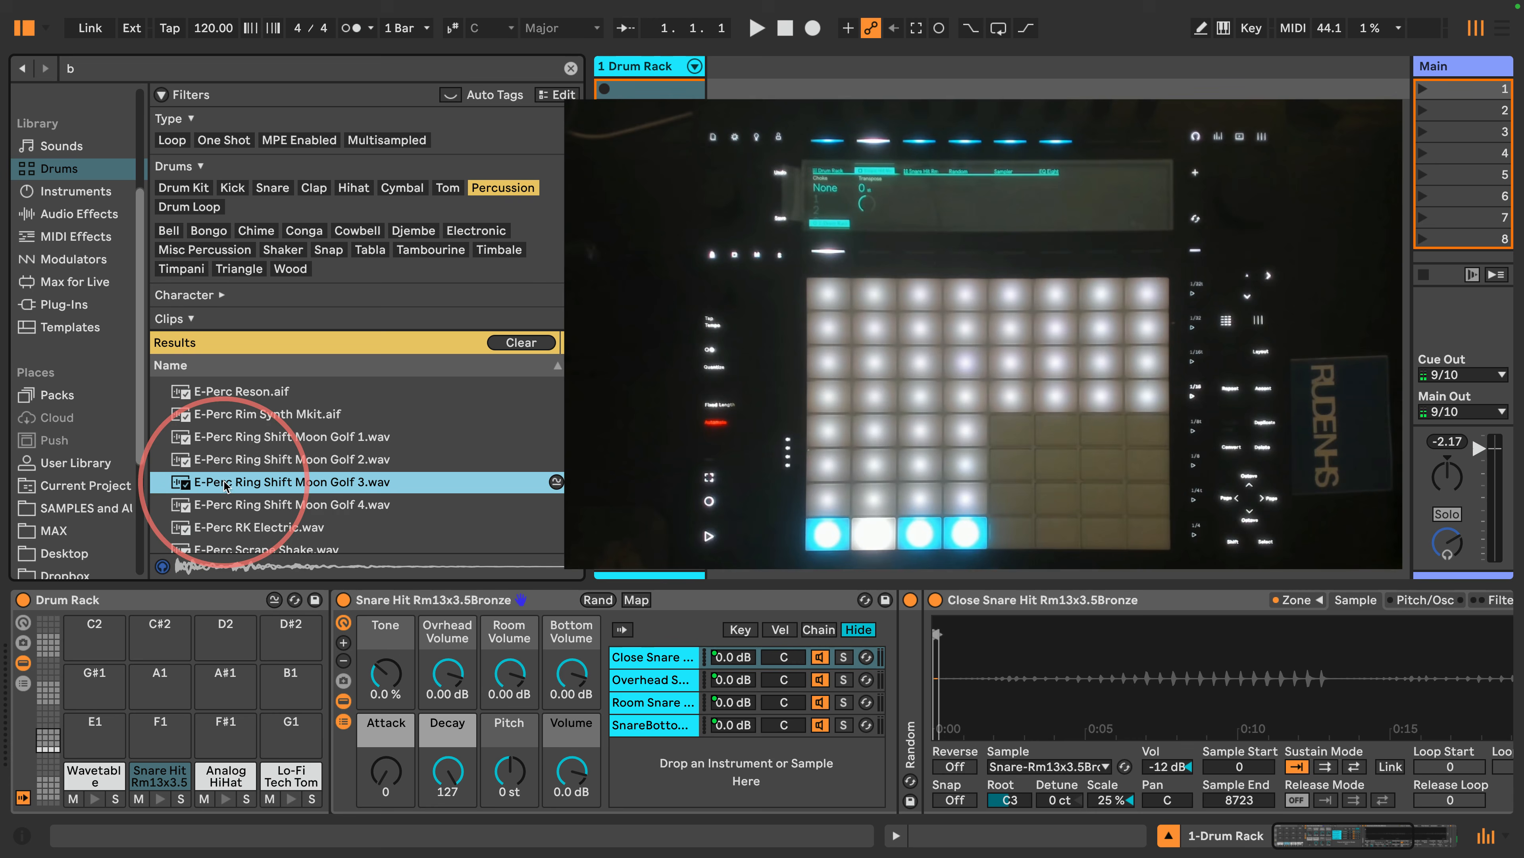
left_click(215, 511)
left_click_drag(214, 510, 91, 731)
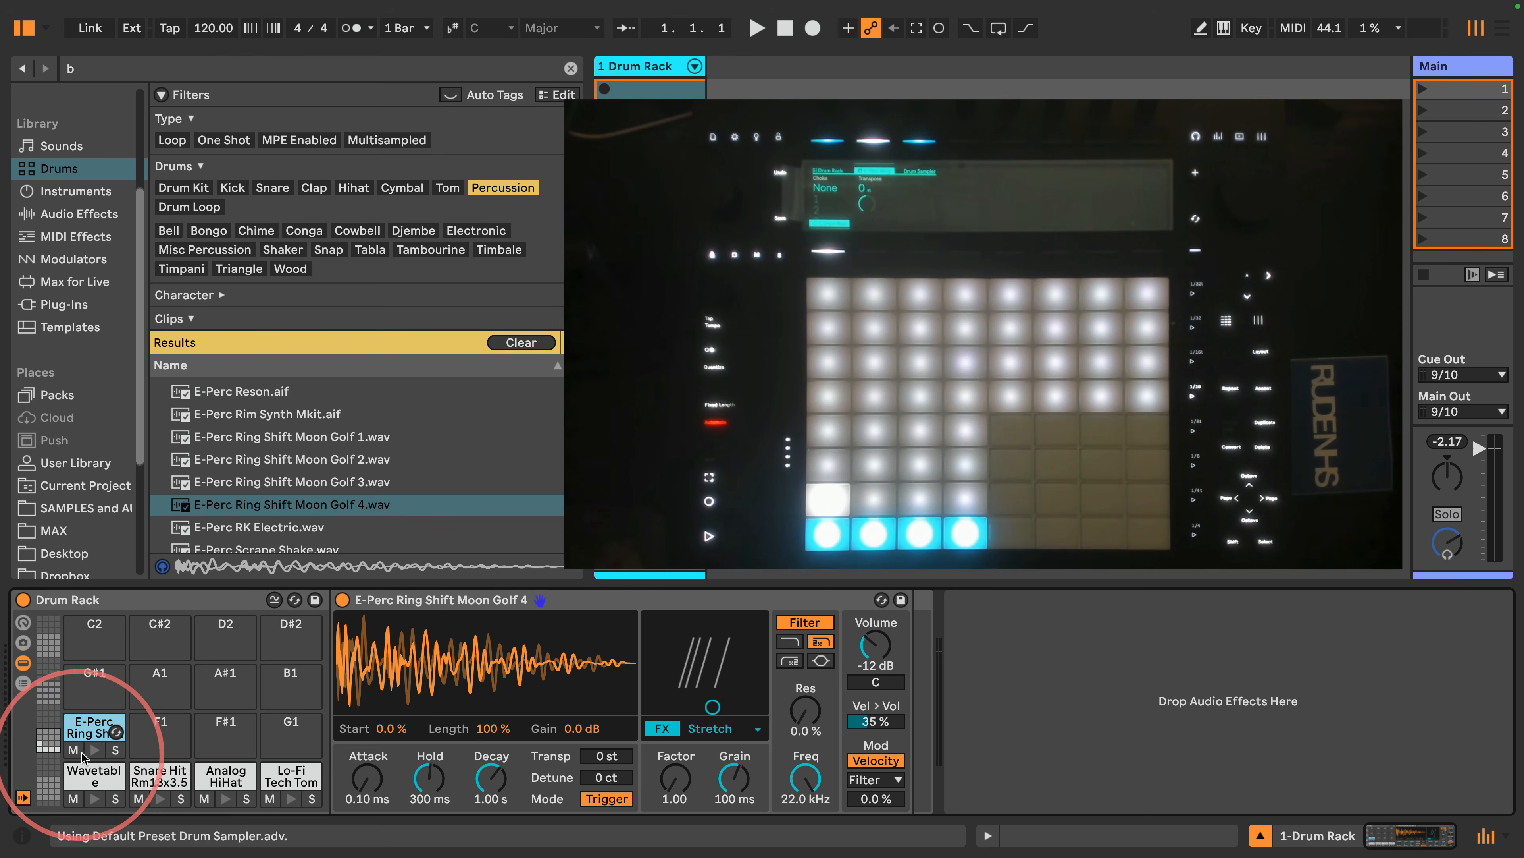
left_click(94, 750)
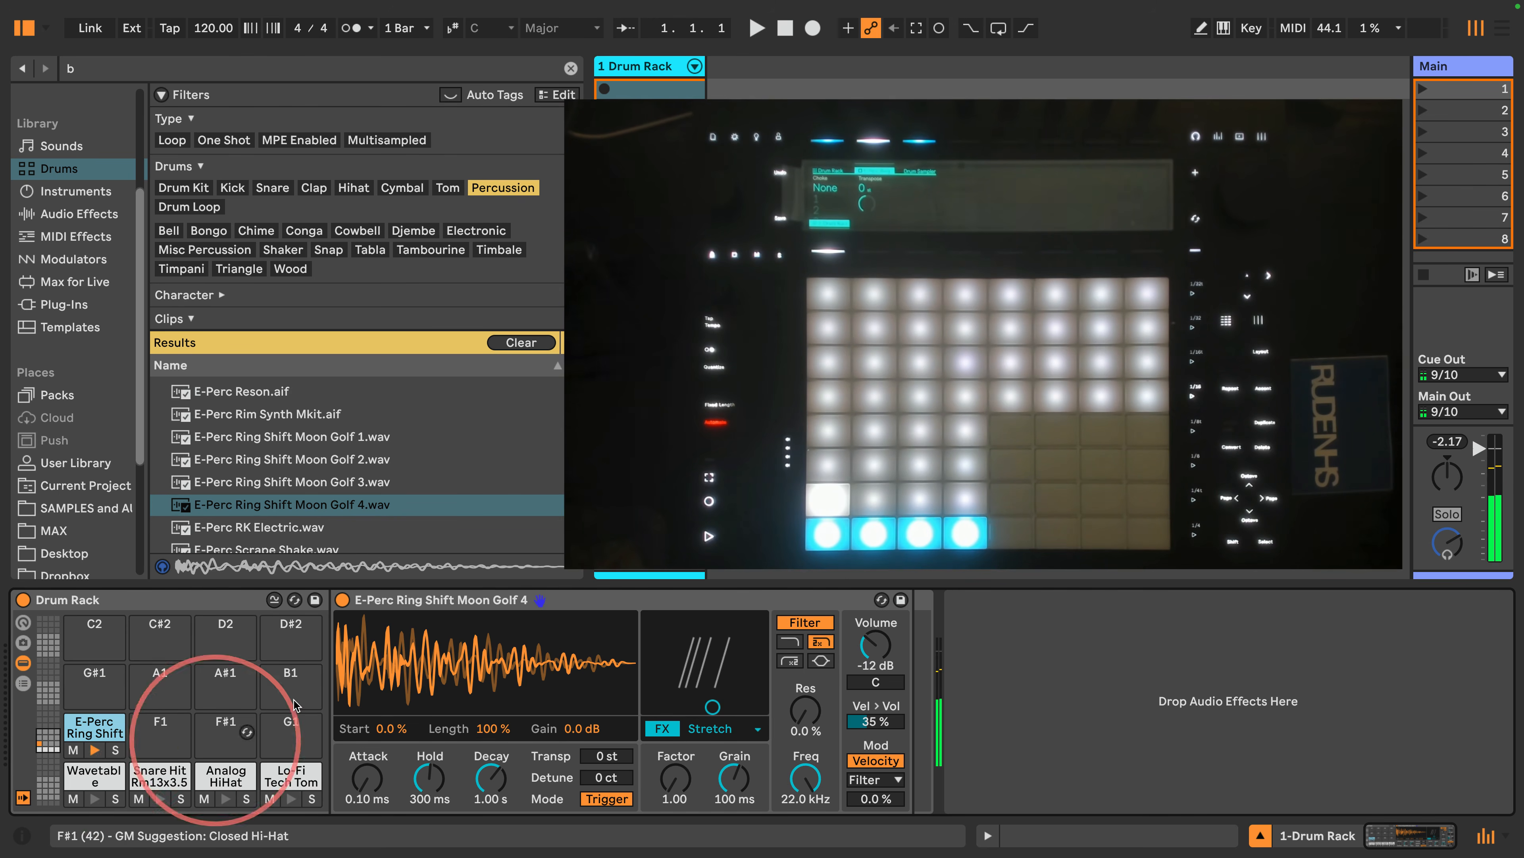
Step: Preview further E-Perc samples and load E-Perc Tape Measure.wav onto the F1 pad
scroll(239, 433, "down", 5)
scroll(239, 433, "down", 3)
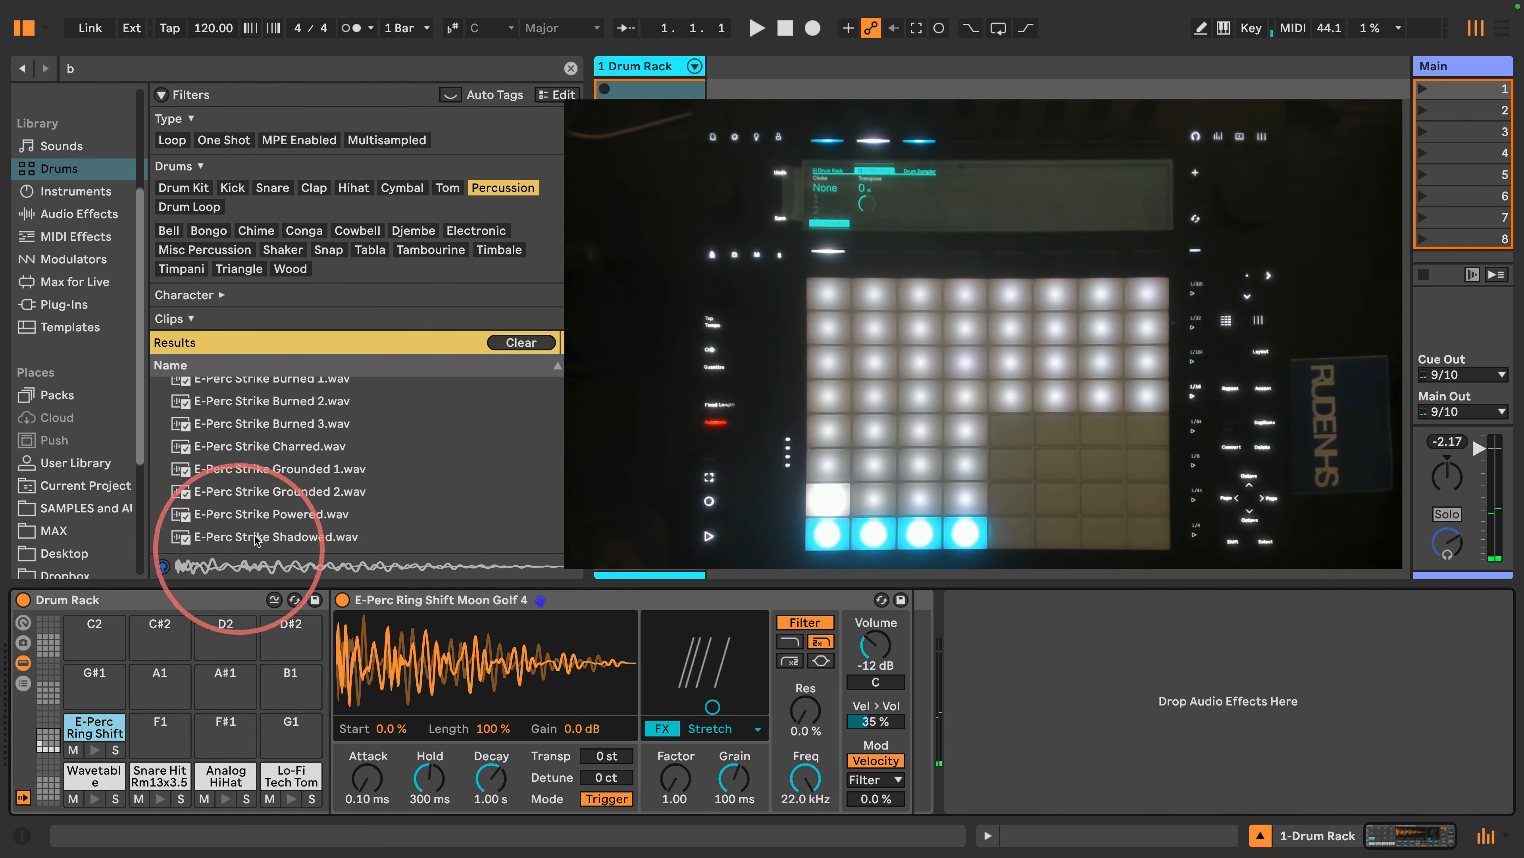
left_click(240, 493)
scroll(240, 486, "down", 3)
left_click(245, 479)
scroll(240, 471, "down", 3)
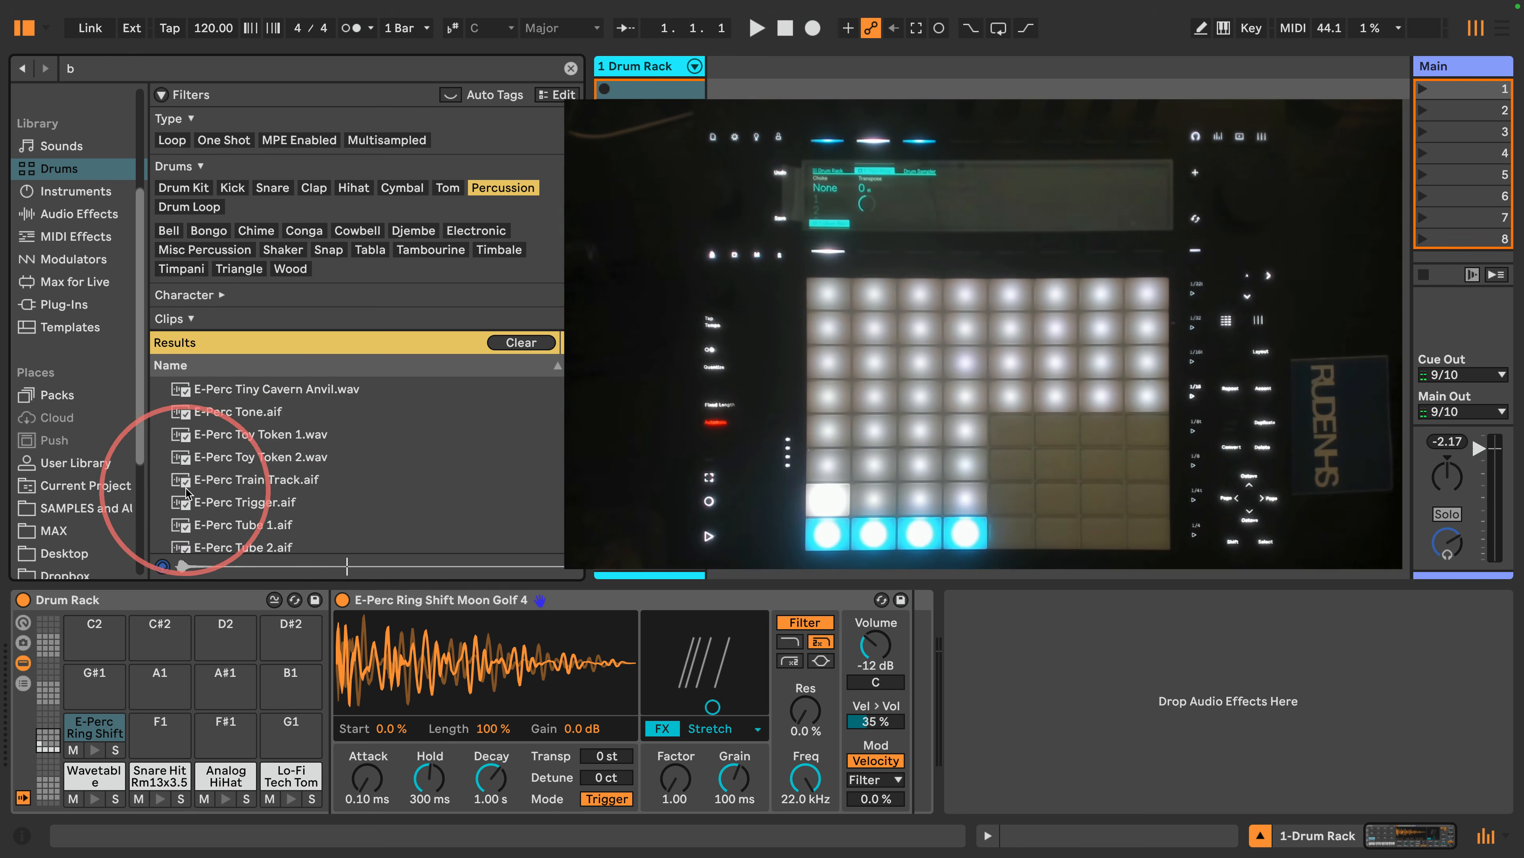
scroll(222, 441, "up", 2)
left_click_drag(220, 440, 160, 730)
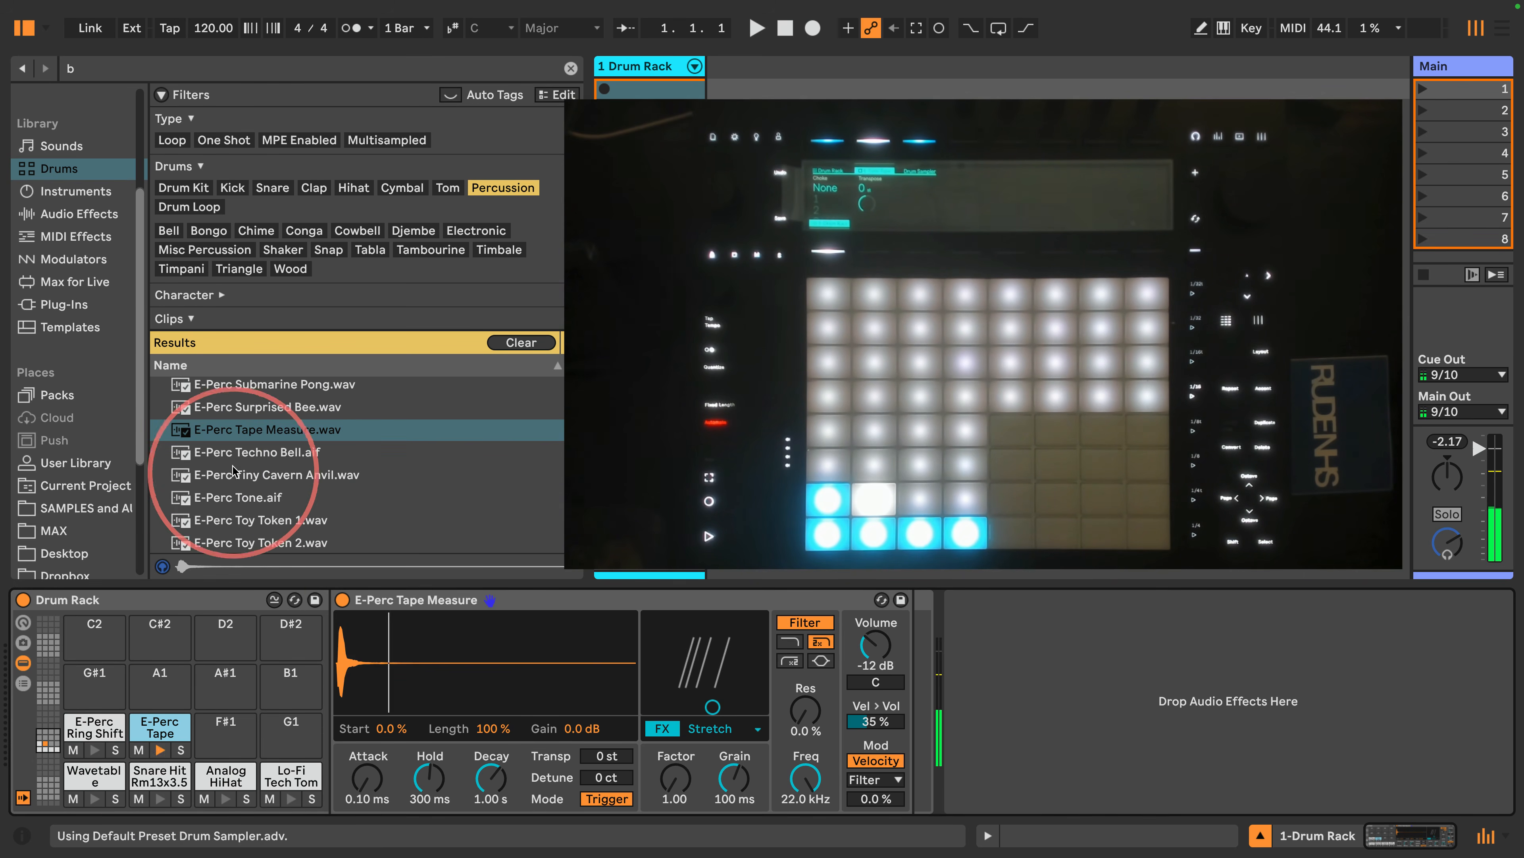
Step: Find FM Halfstep Clang.adv among the percussion sounds and load it onto the F#1 pad
scroll(228, 474, "down", 3)
left_click(232, 480)
scroll(231, 479, "down", 5)
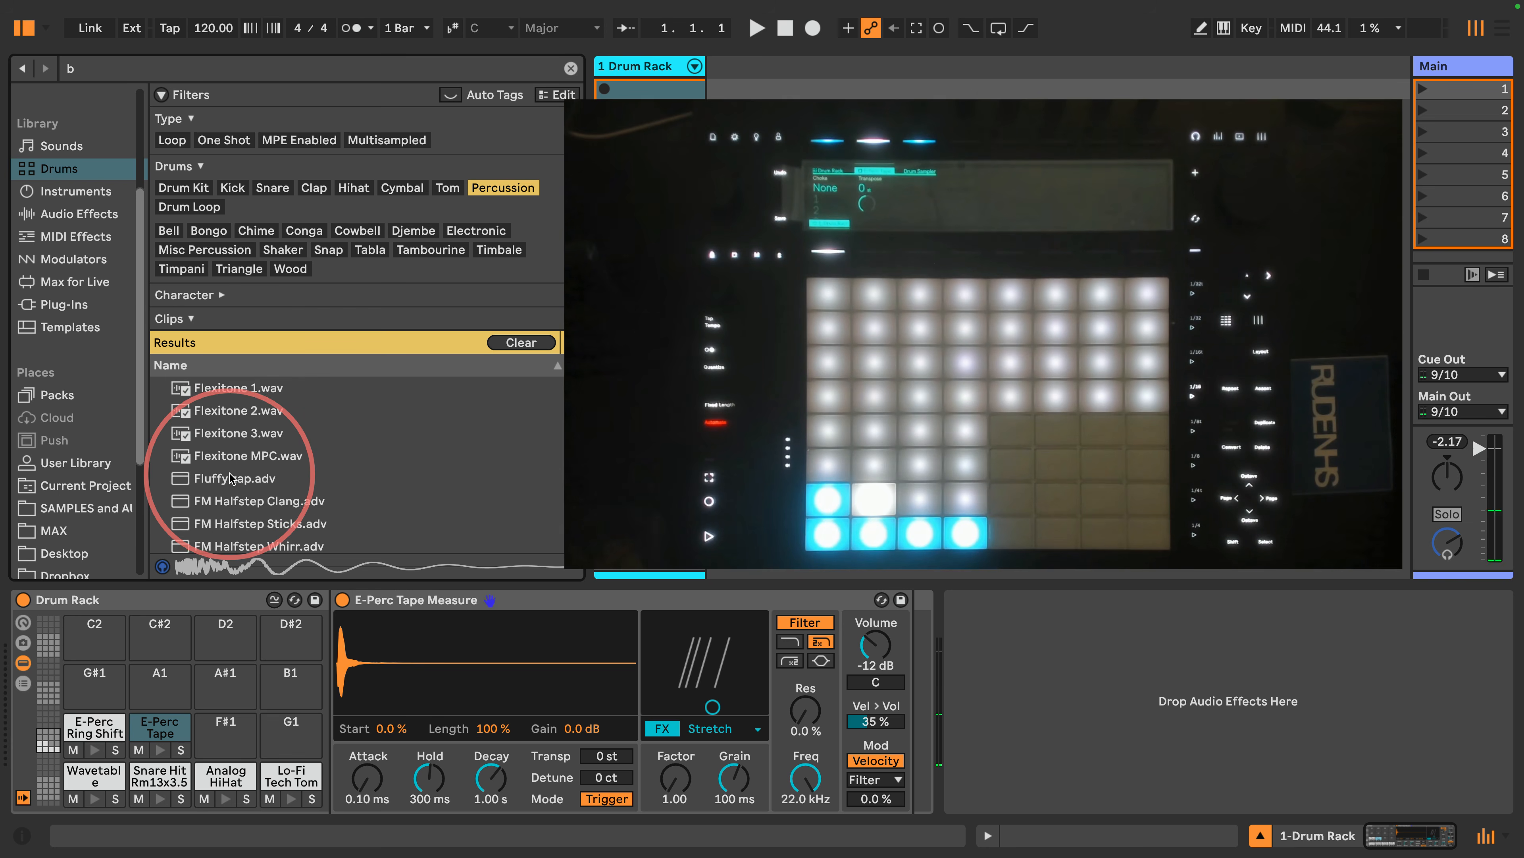
left_click(184, 503)
left_click_drag(184, 503, 216, 728)
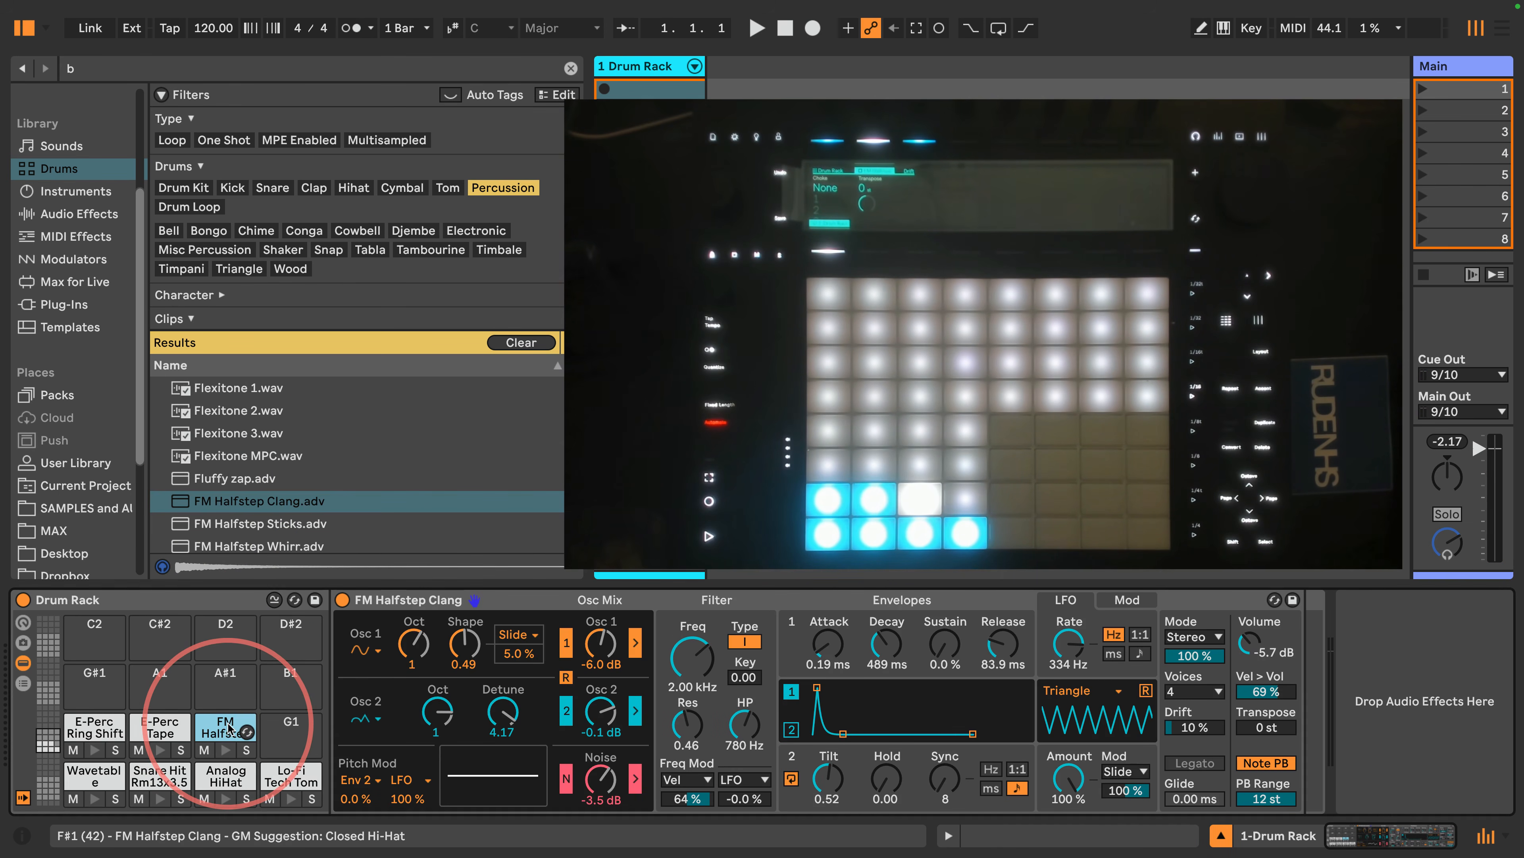
Step: Preview Geigerzaehler Bleep.adv and Guiro 110 bpm.aif, and load FM Halfstep Whirr.adv onto the G1 pad
scroll(193, 464, "down", 1)
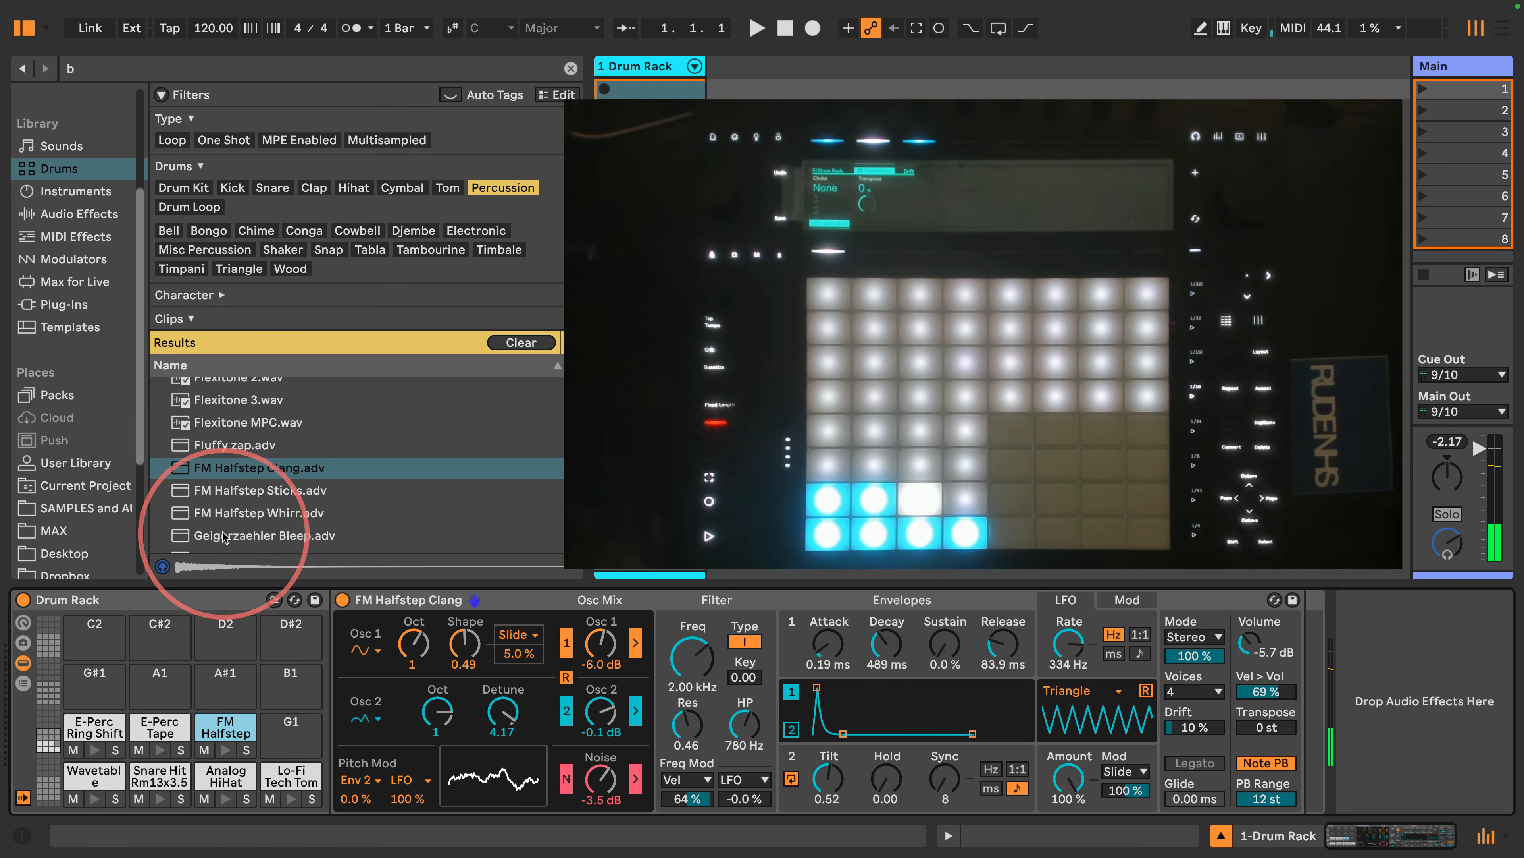
left_click(210, 512)
left_click(219, 535)
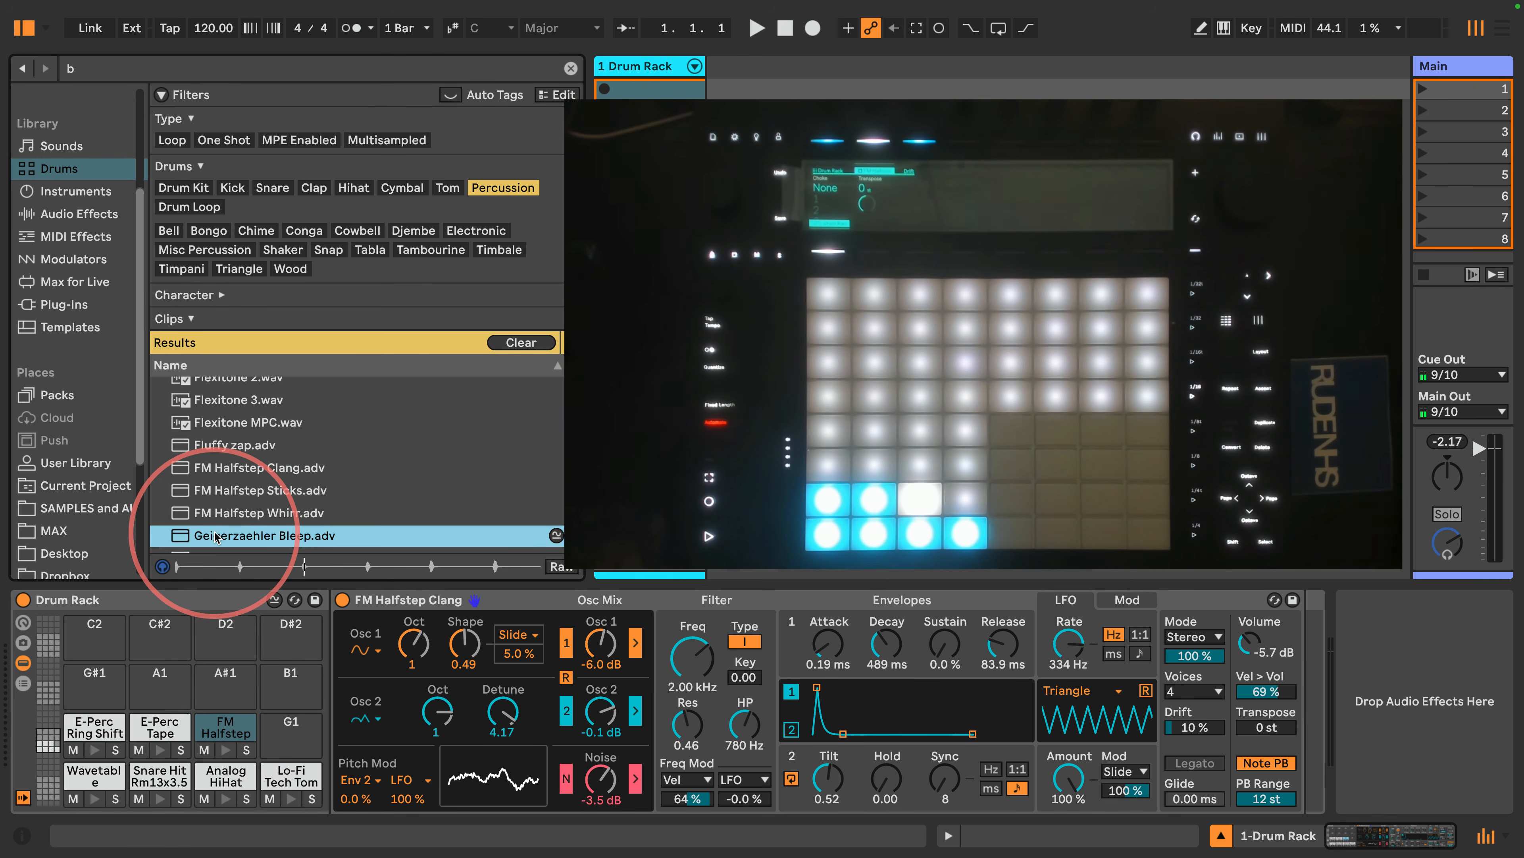
scroll(216, 535, "down", 1)
left_click(225, 520)
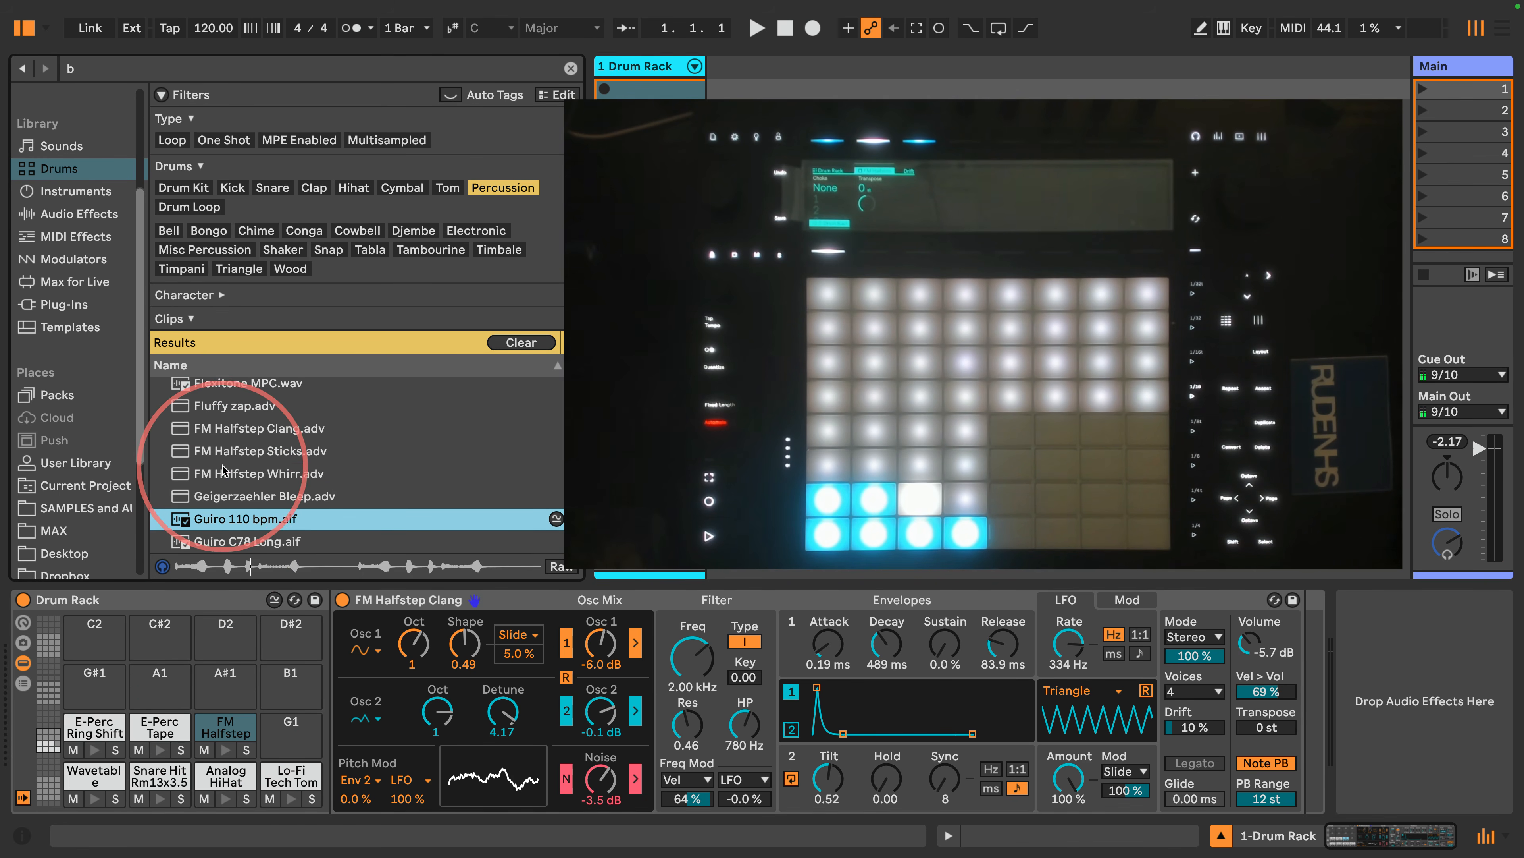
left_click(207, 472)
left_click_drag(183, 474, 287, 732)
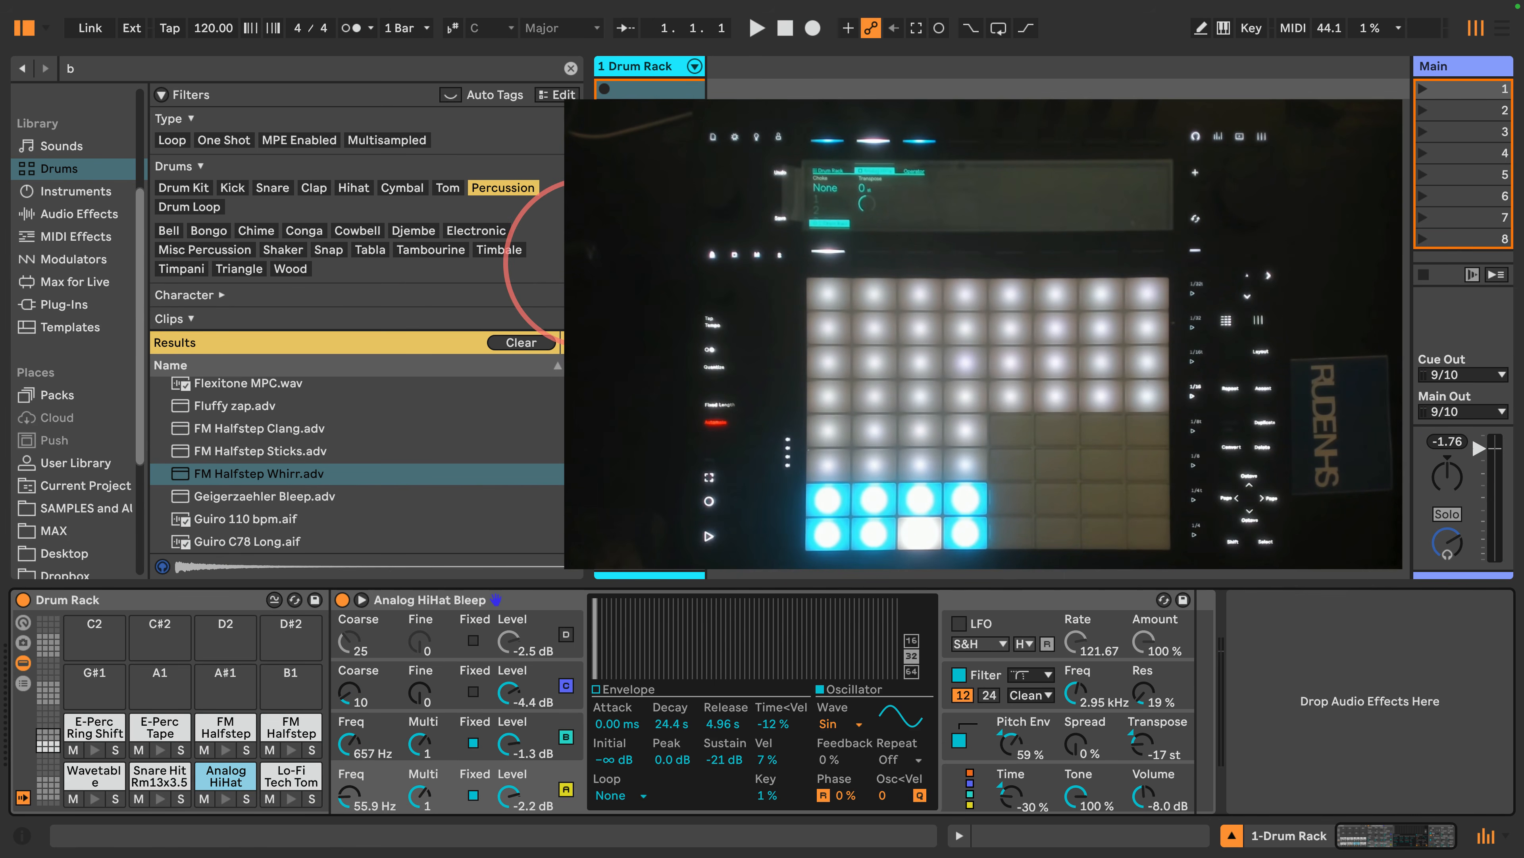
Step: Hide the Drum Rack's pad devices and insert the Arpeggiator MIDI effect in front of the rack
left_click_drag(563, 260, 494, 282)
left_click(42, 191)
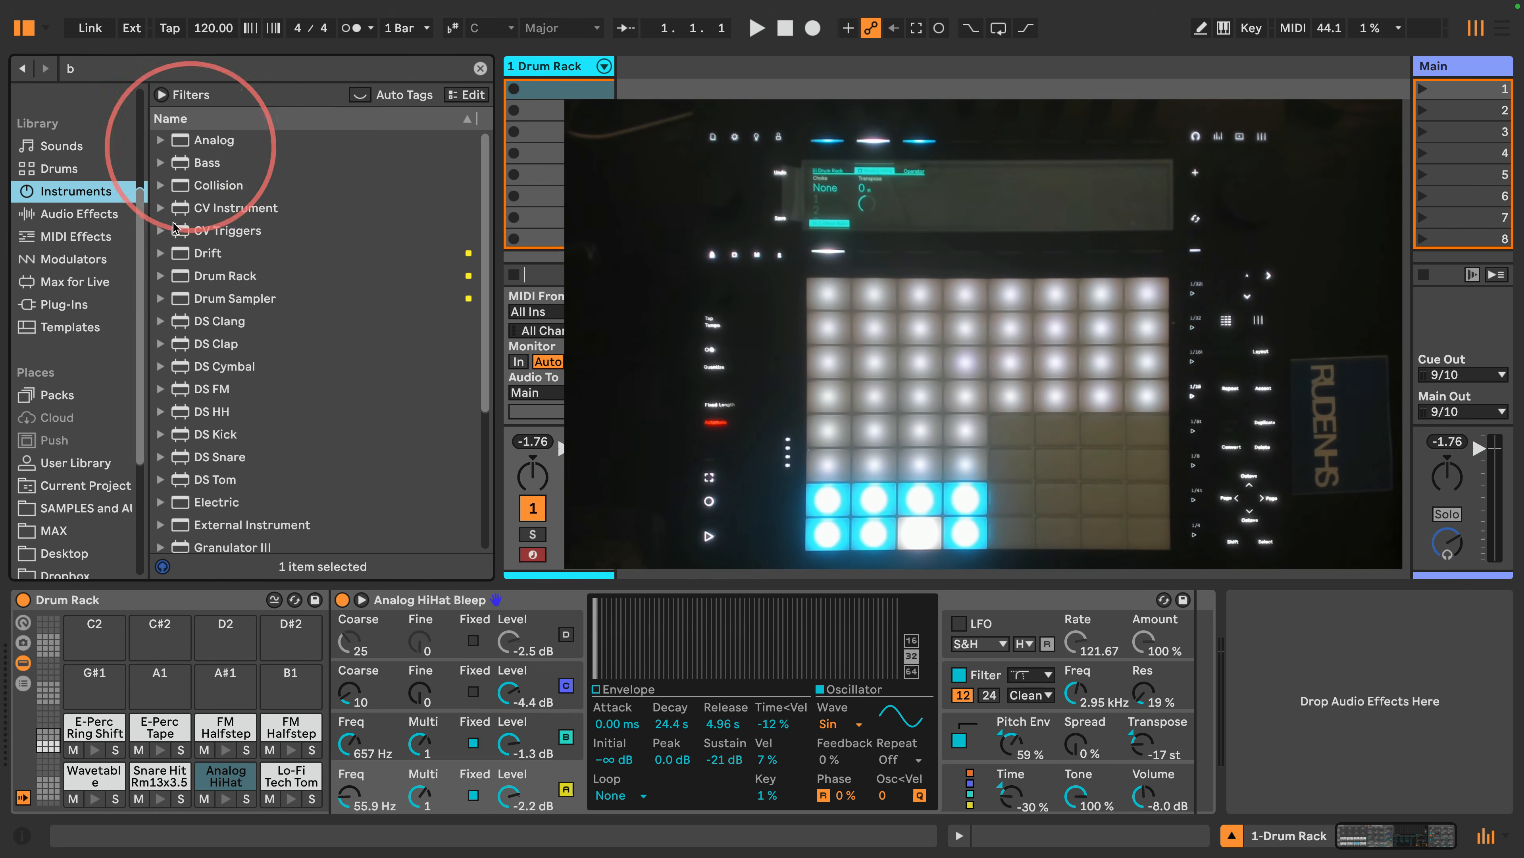
left_click(43, 237)
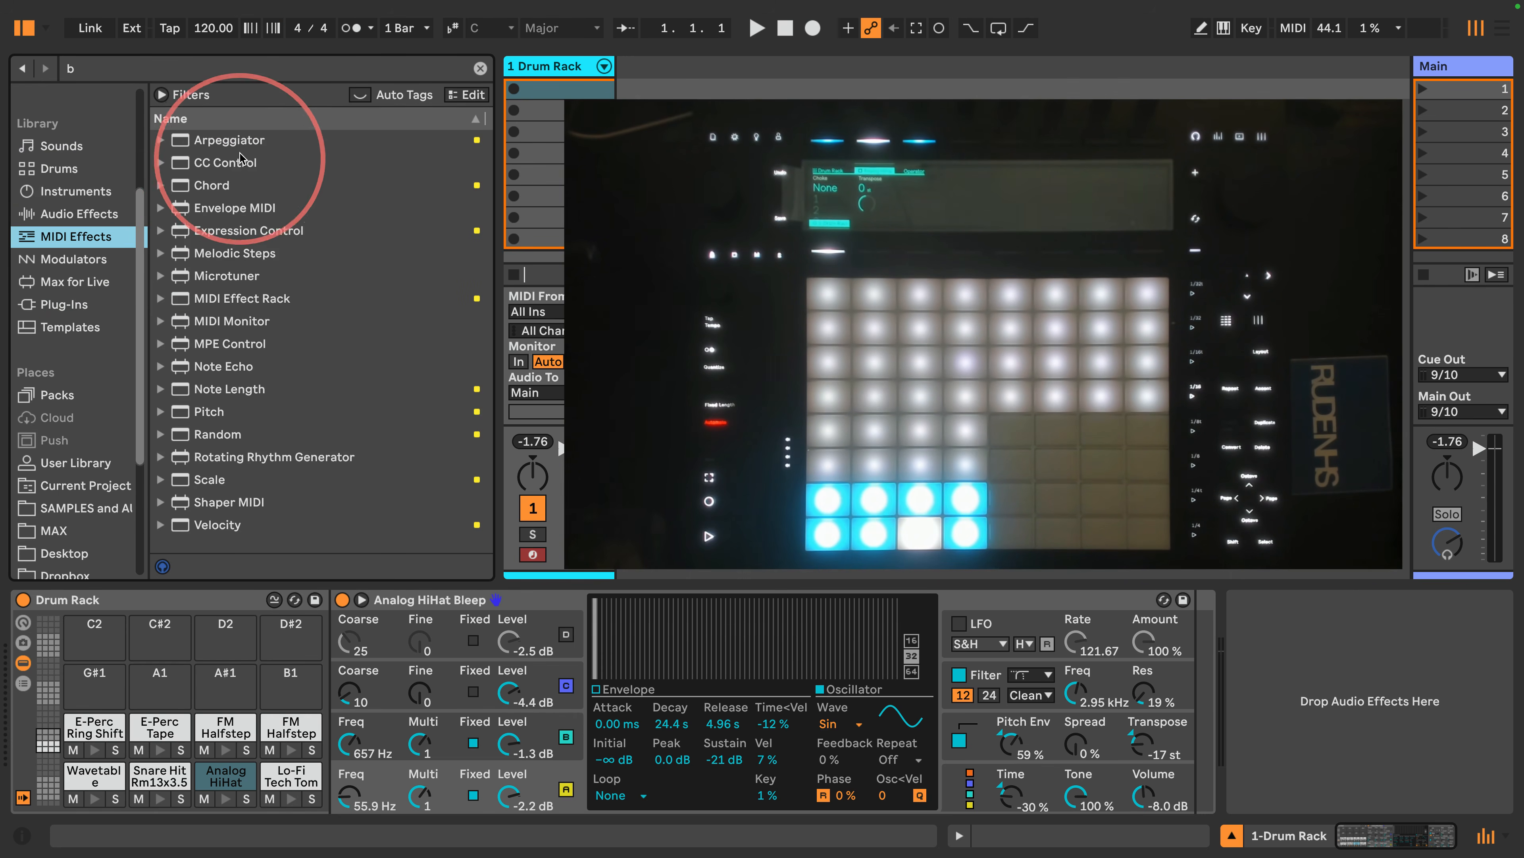
left_click(24, 663)
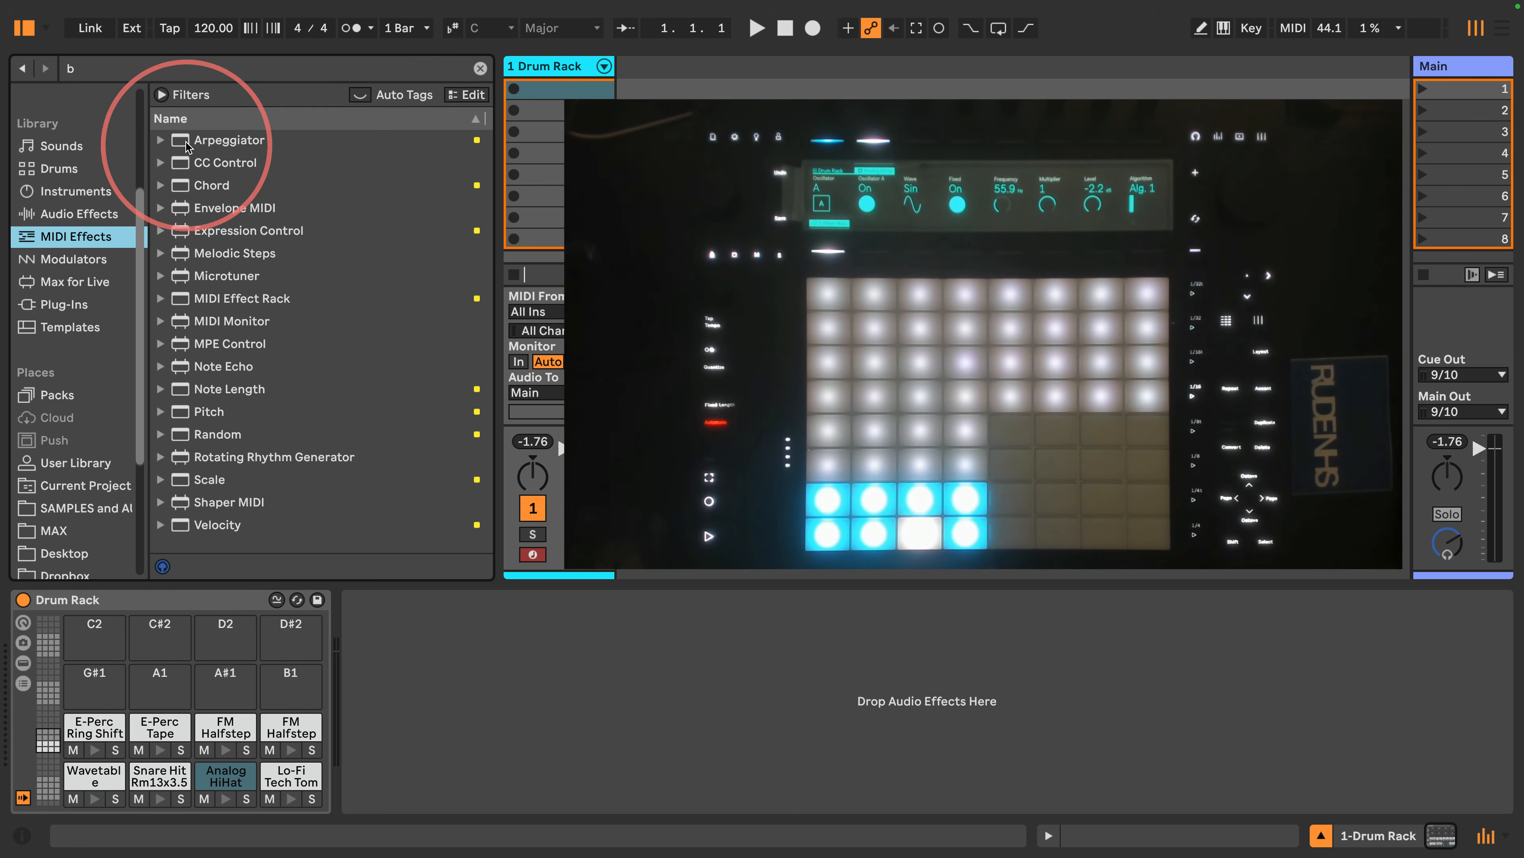
left_click_drag(204, 140, 28, 641)
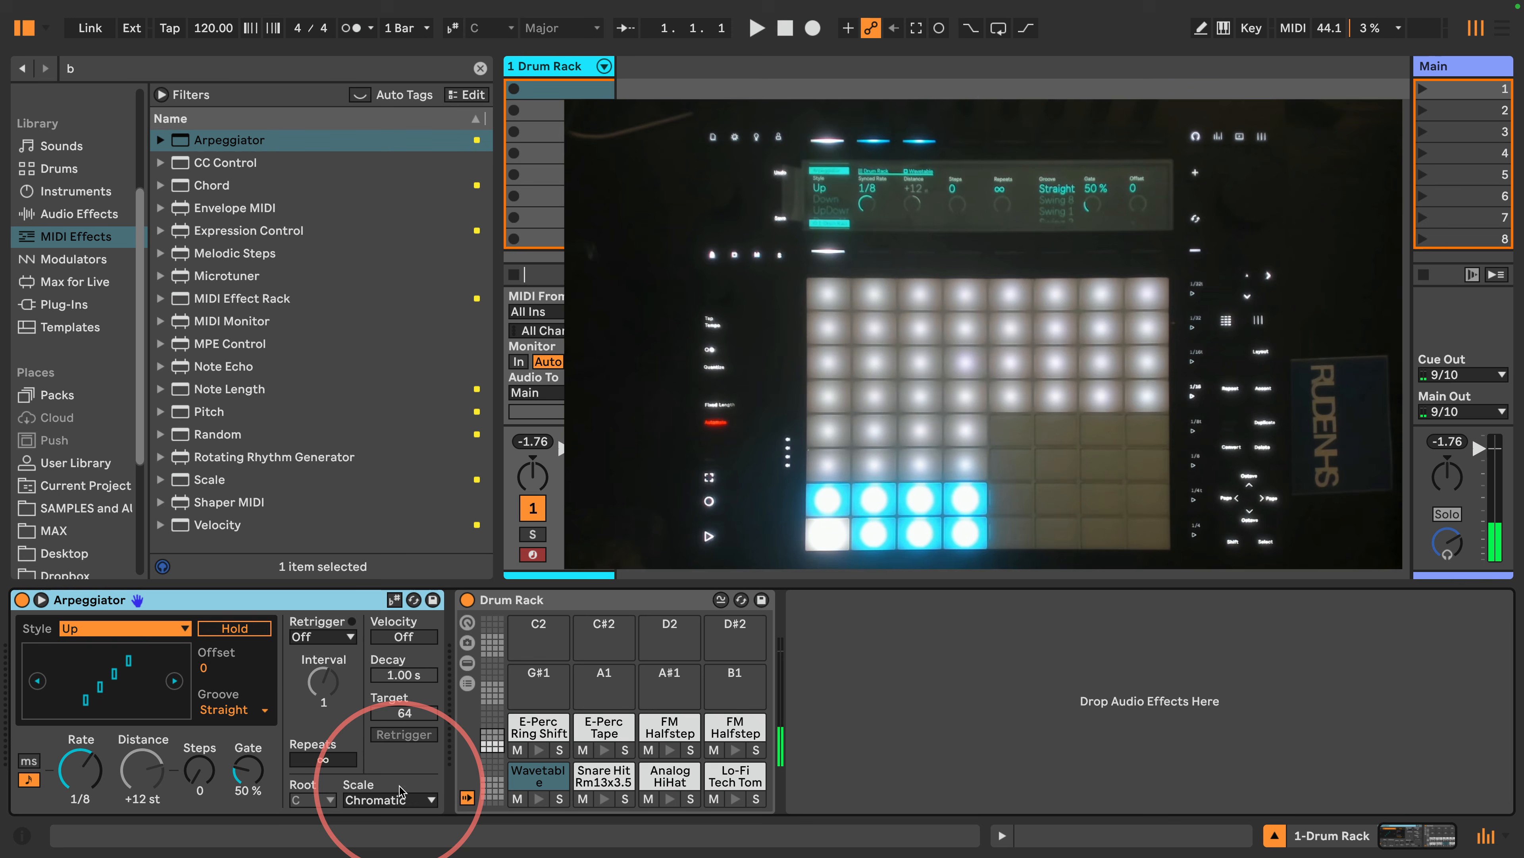
Step: Configure the Arpeggiator with Hold turned on, the Swing 8 groove and Beat retrigger
left_click(231, 630)
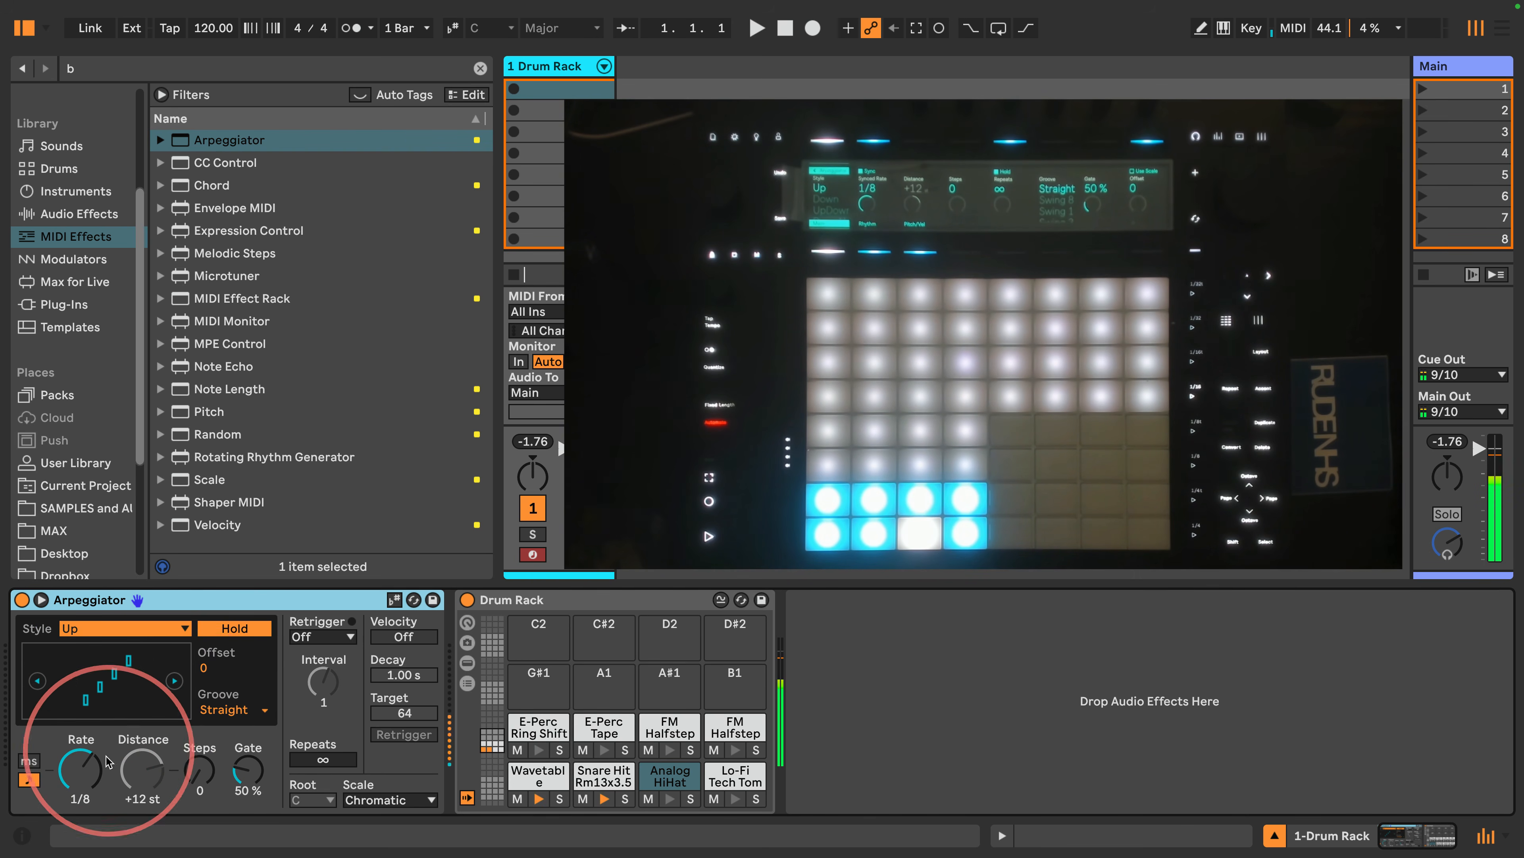
left_click(225, 710)
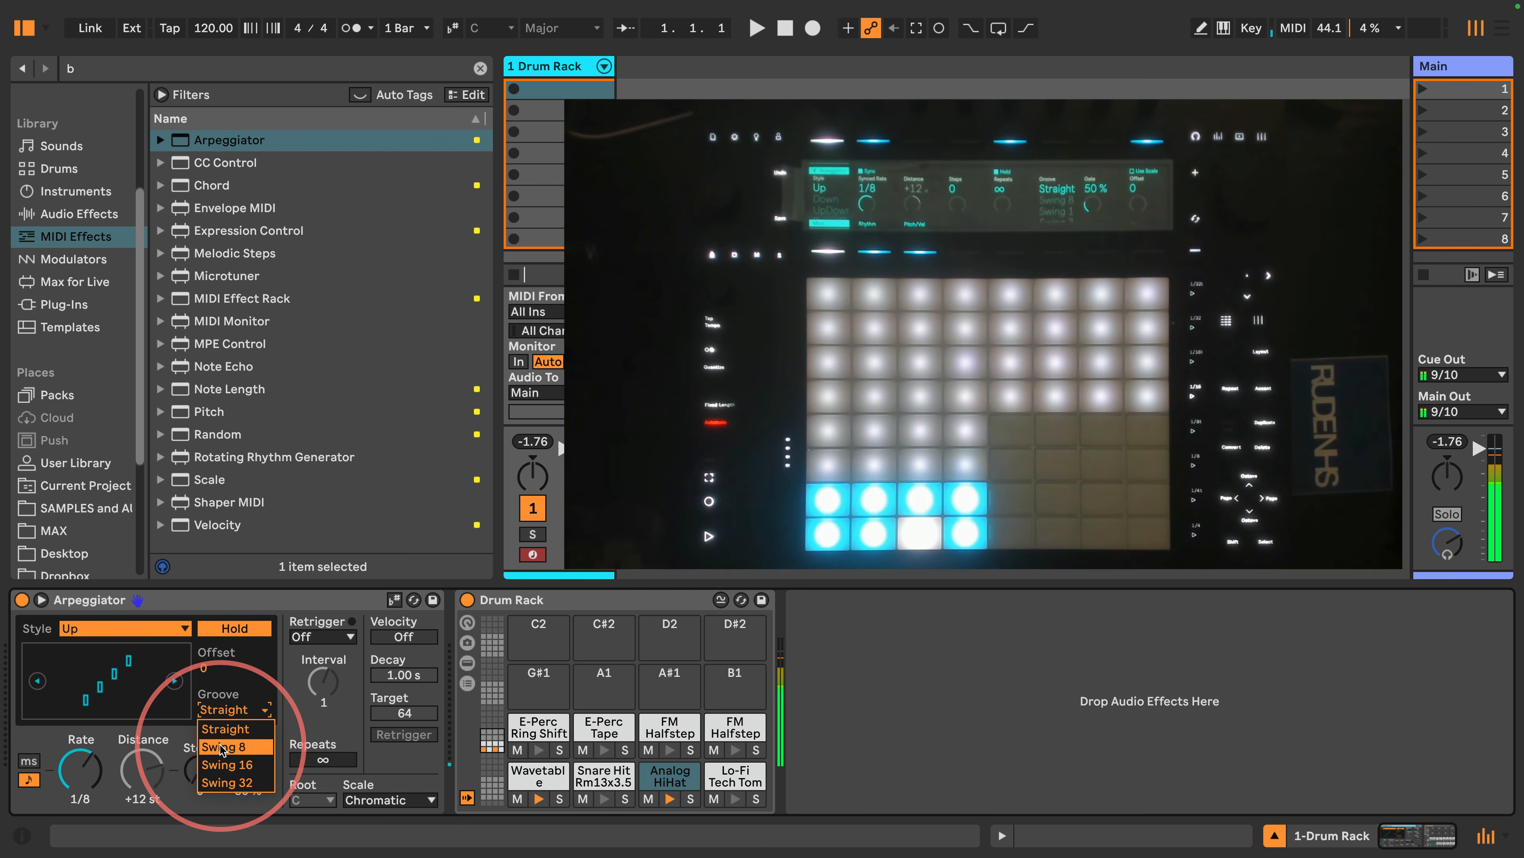
left_click(207, 746)
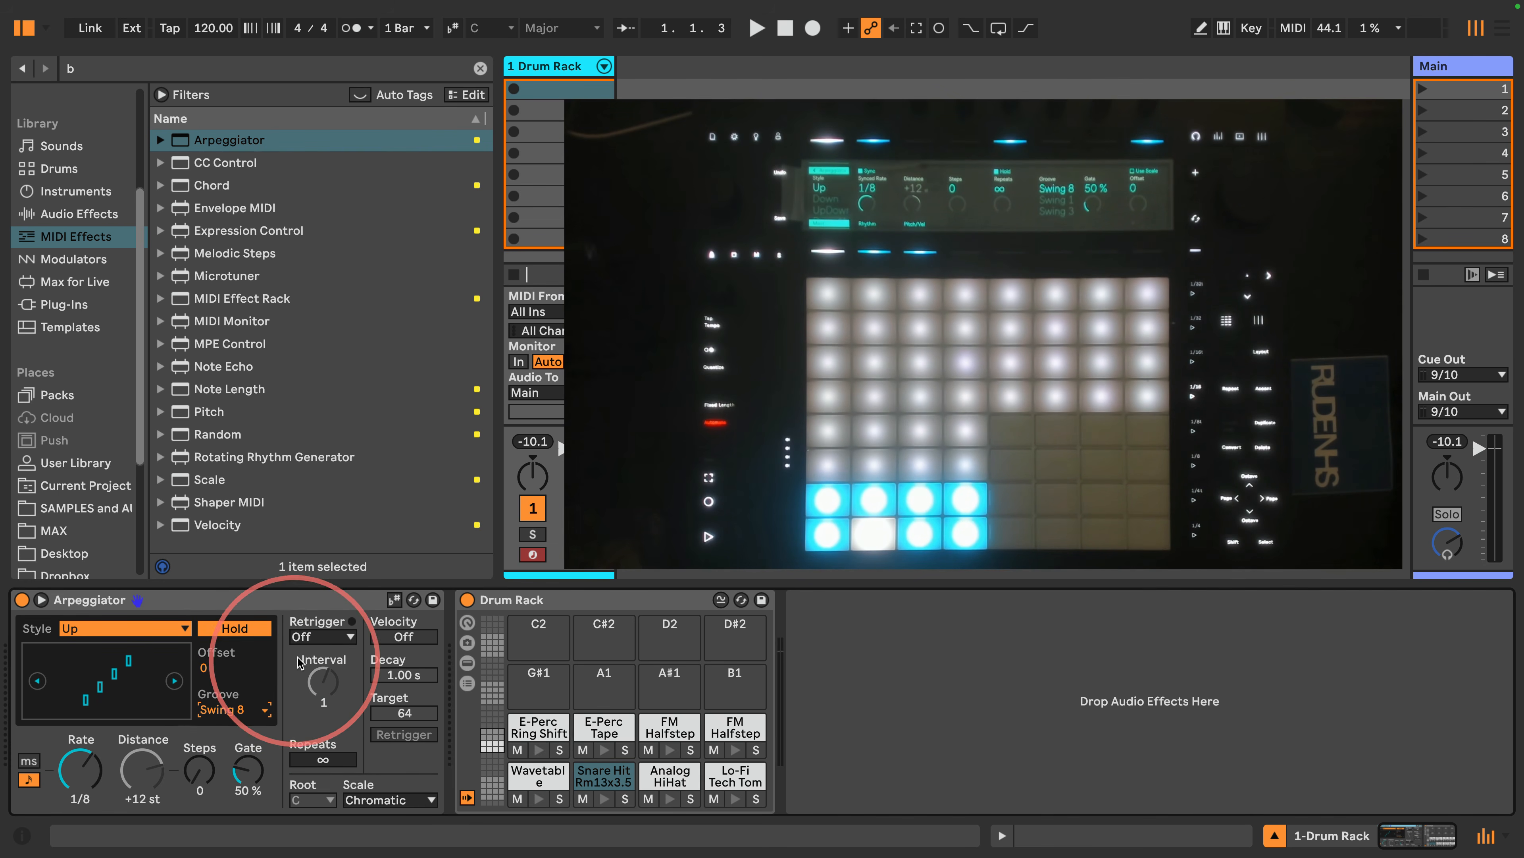
left_click(347, 637)
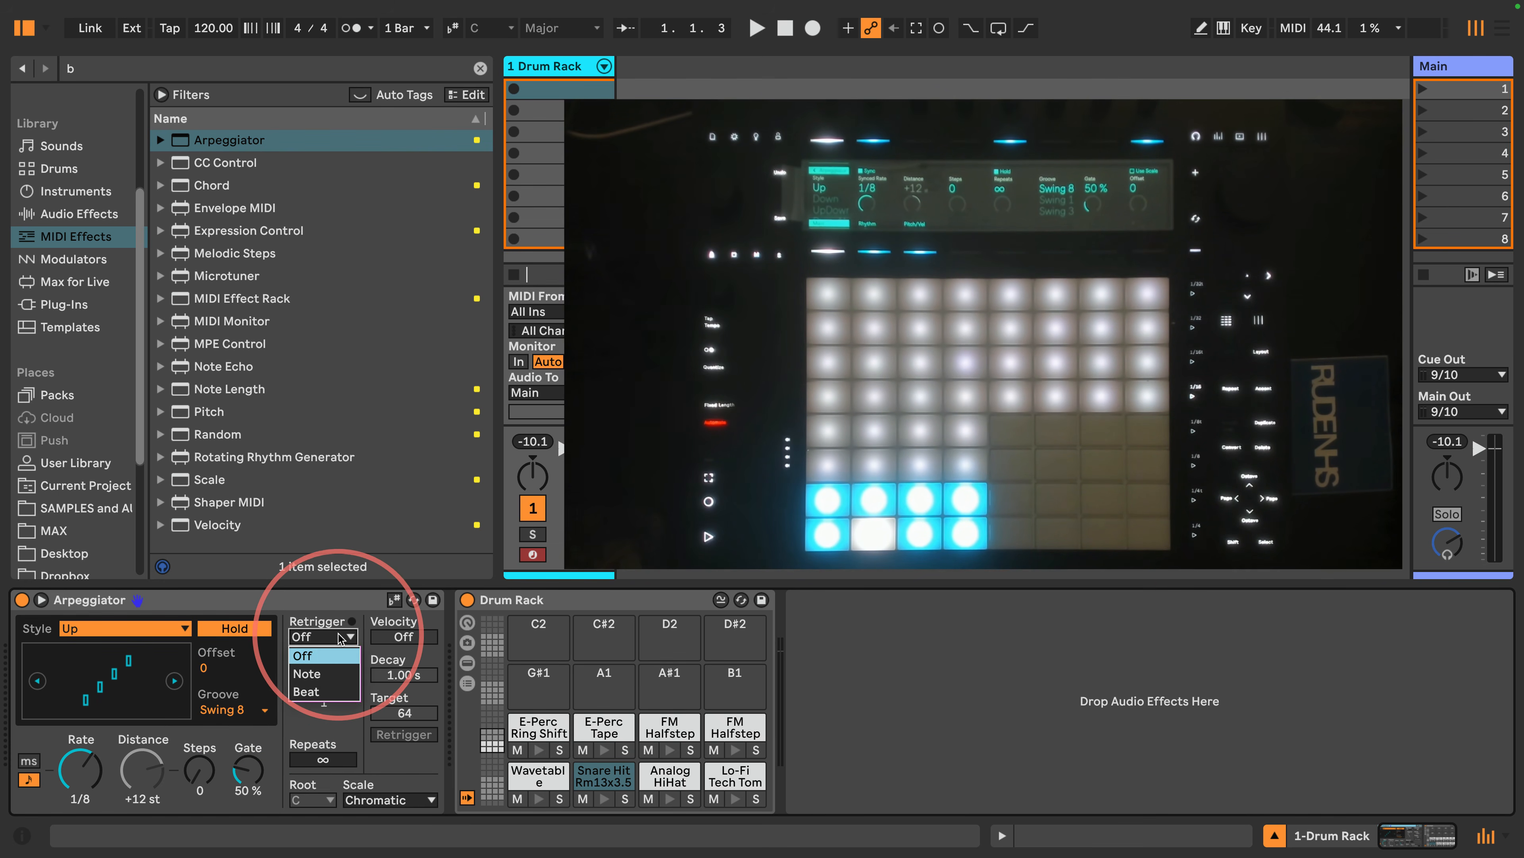
left_click(323, 694)
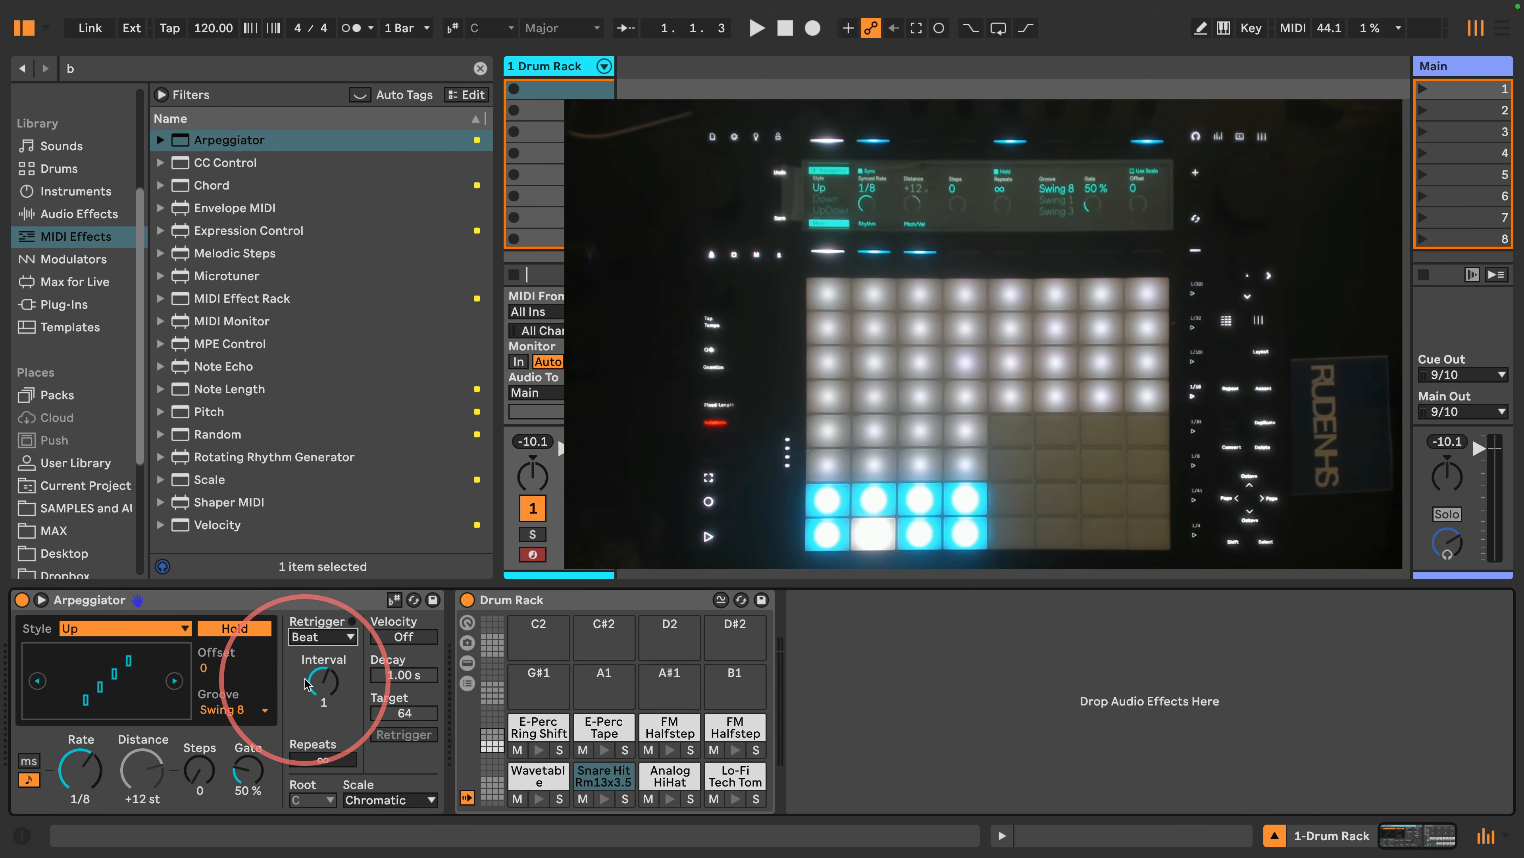
Step: Set the Arpeggiator's retrigger interval to 2 and start playback with the metronome on
left_click(324, 640)
left_click(302, 689)
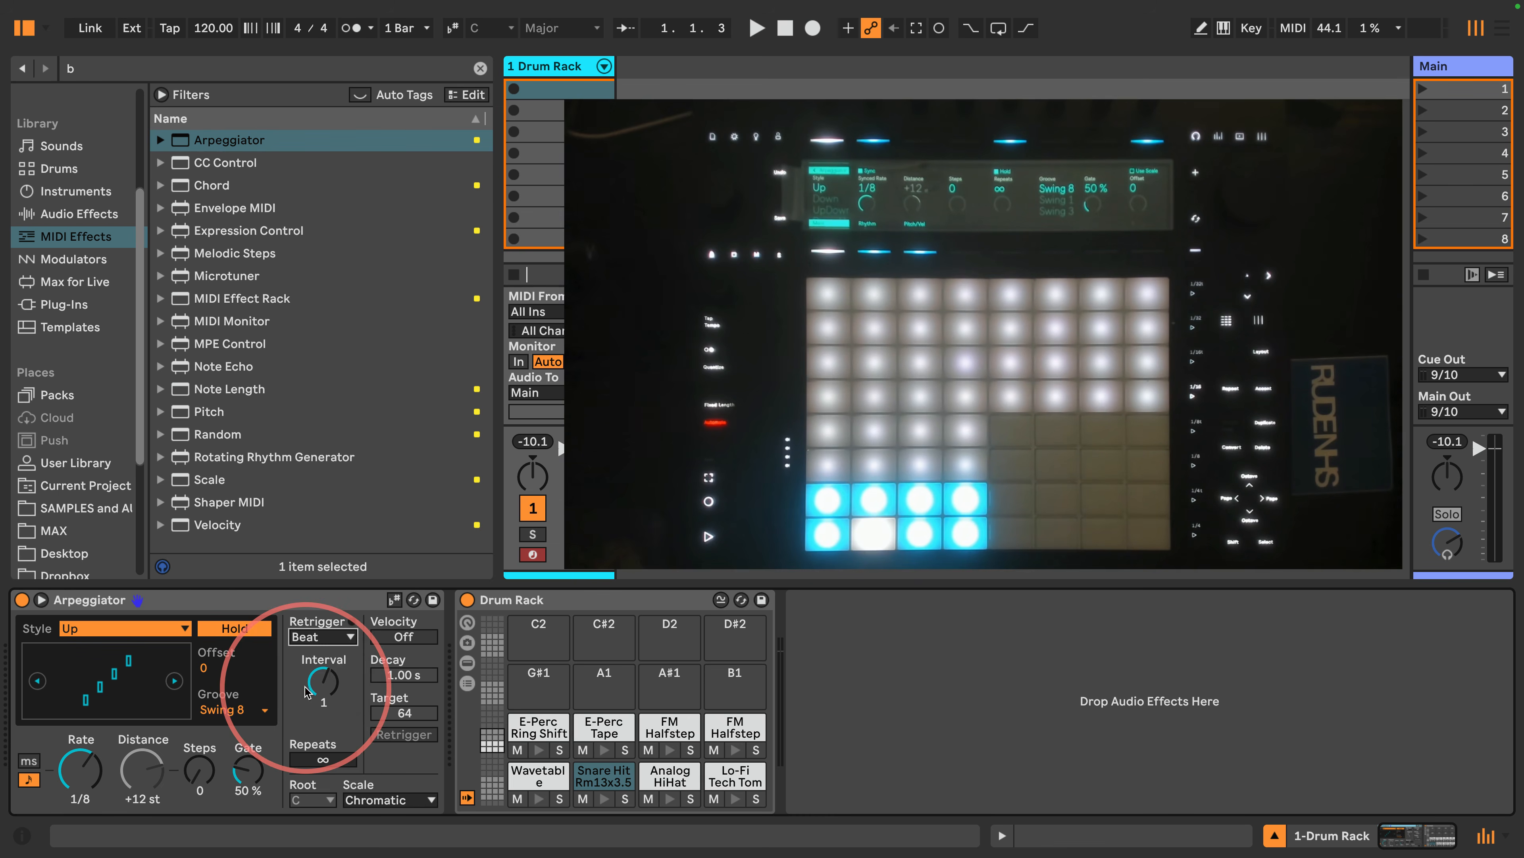
left_click_drag(305, 690, 306, 679)
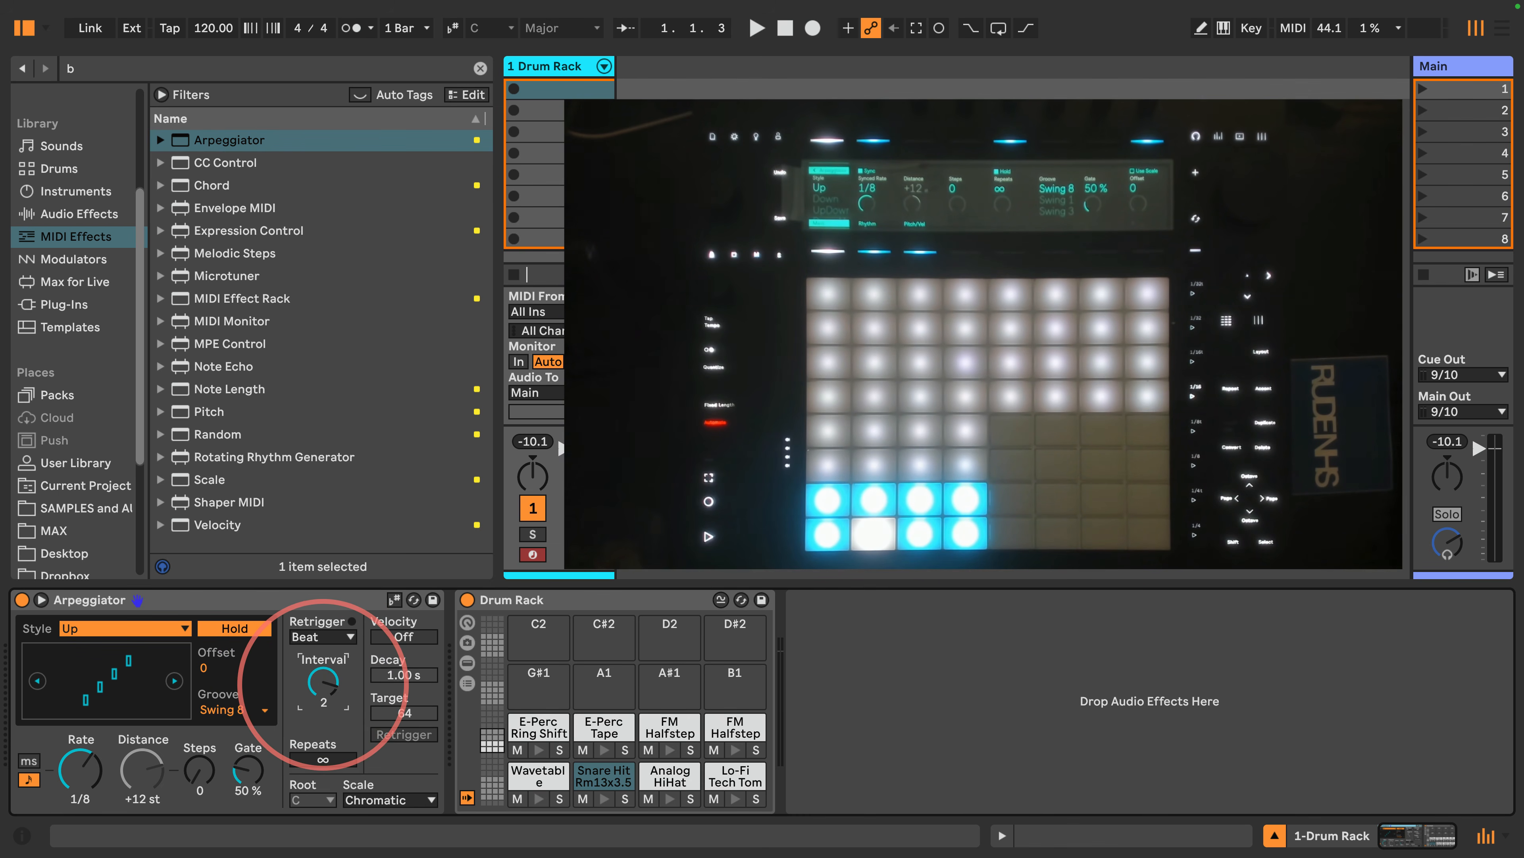
left_click_drag(305, 672, 306, 679)
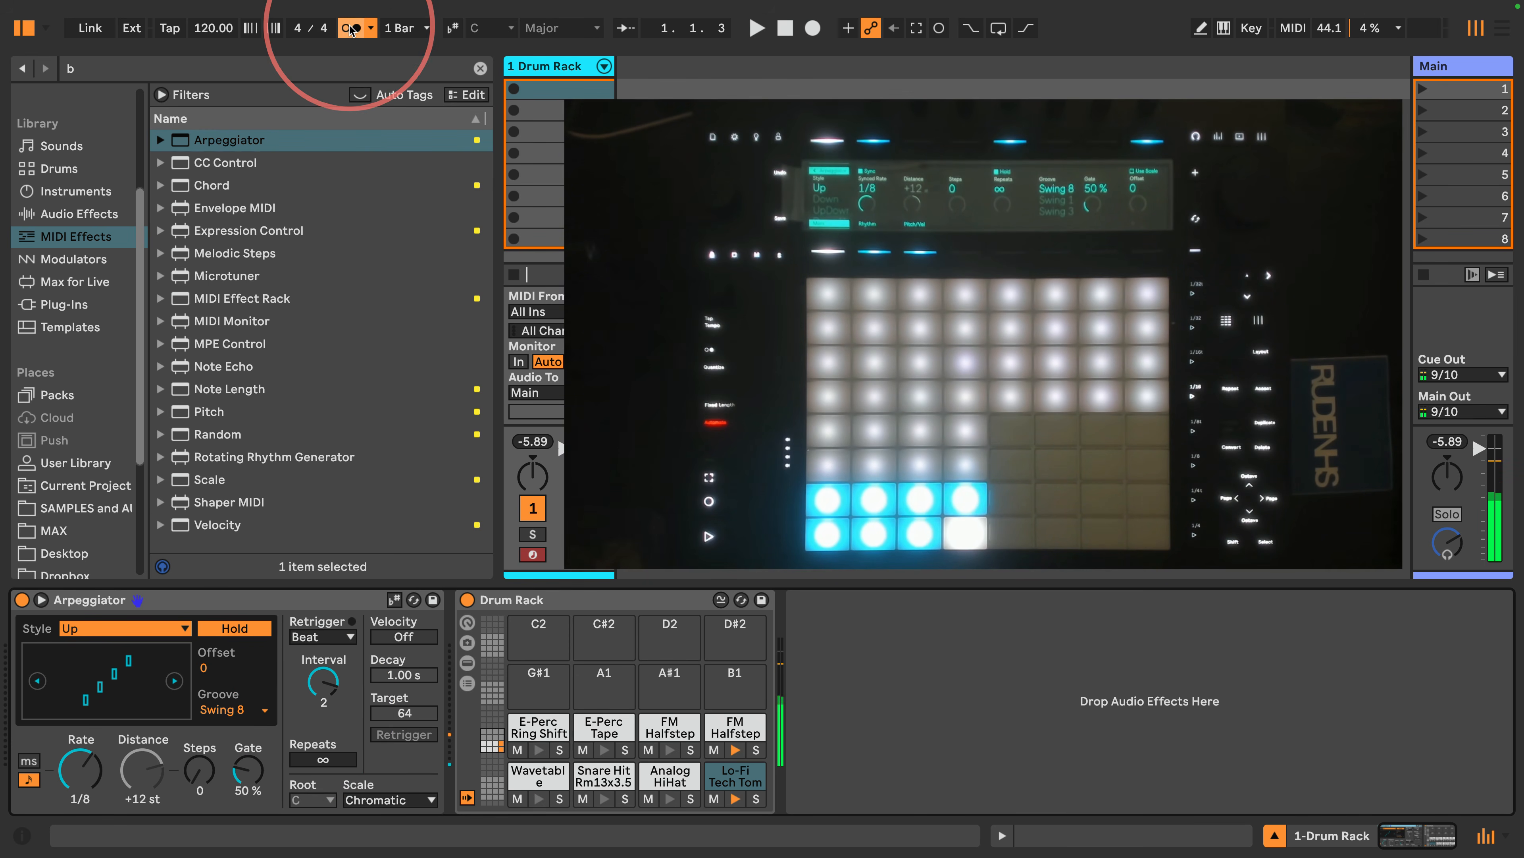
key("space")
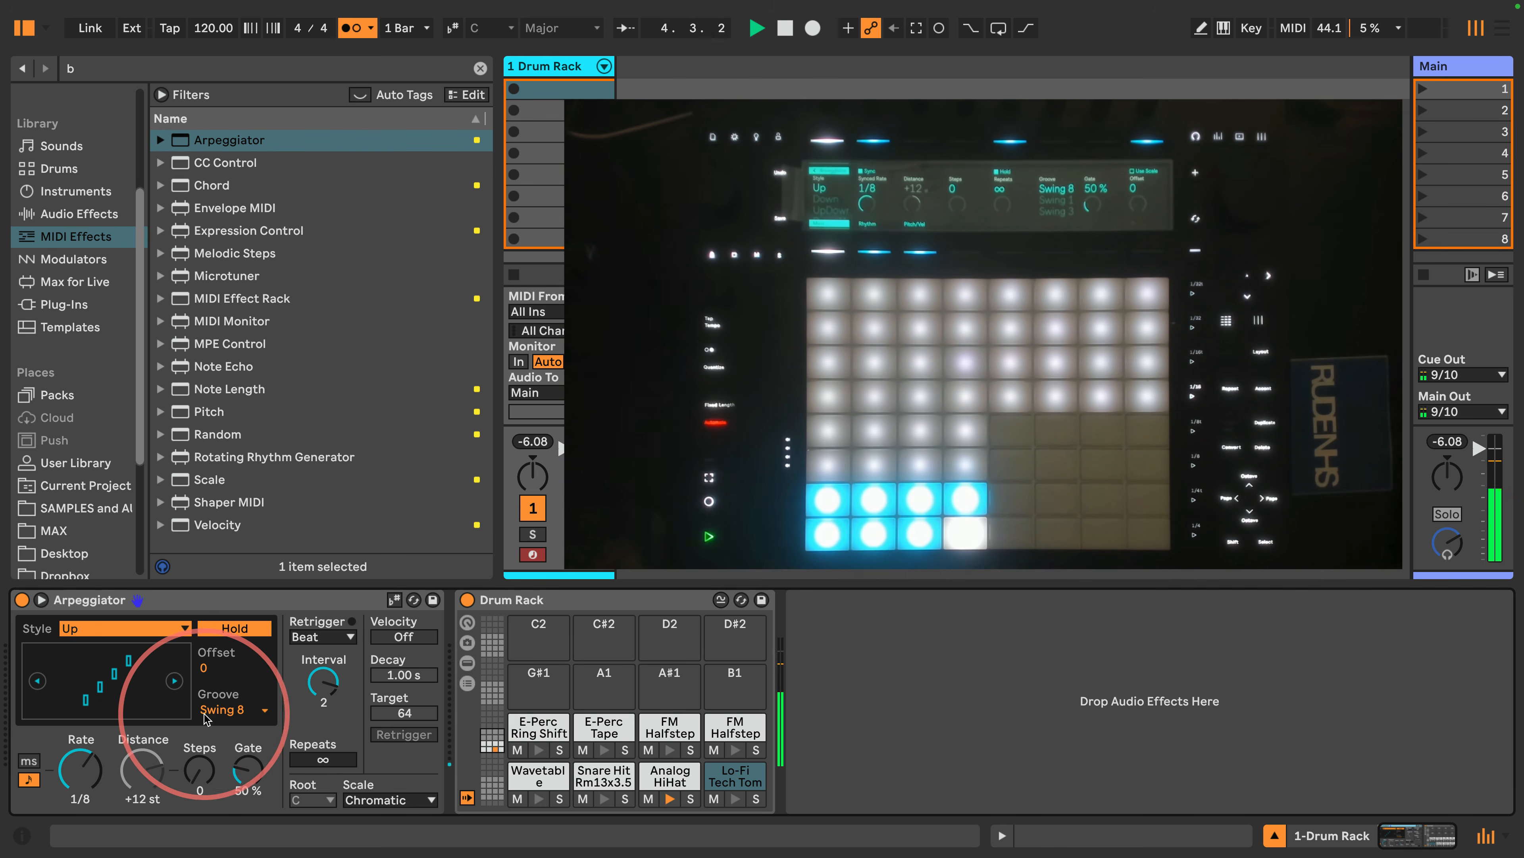
Step: Change the Arpeggiator's groove to Straight and its rate to 1/16
left_click(223, 709)
left_click(208, 729)
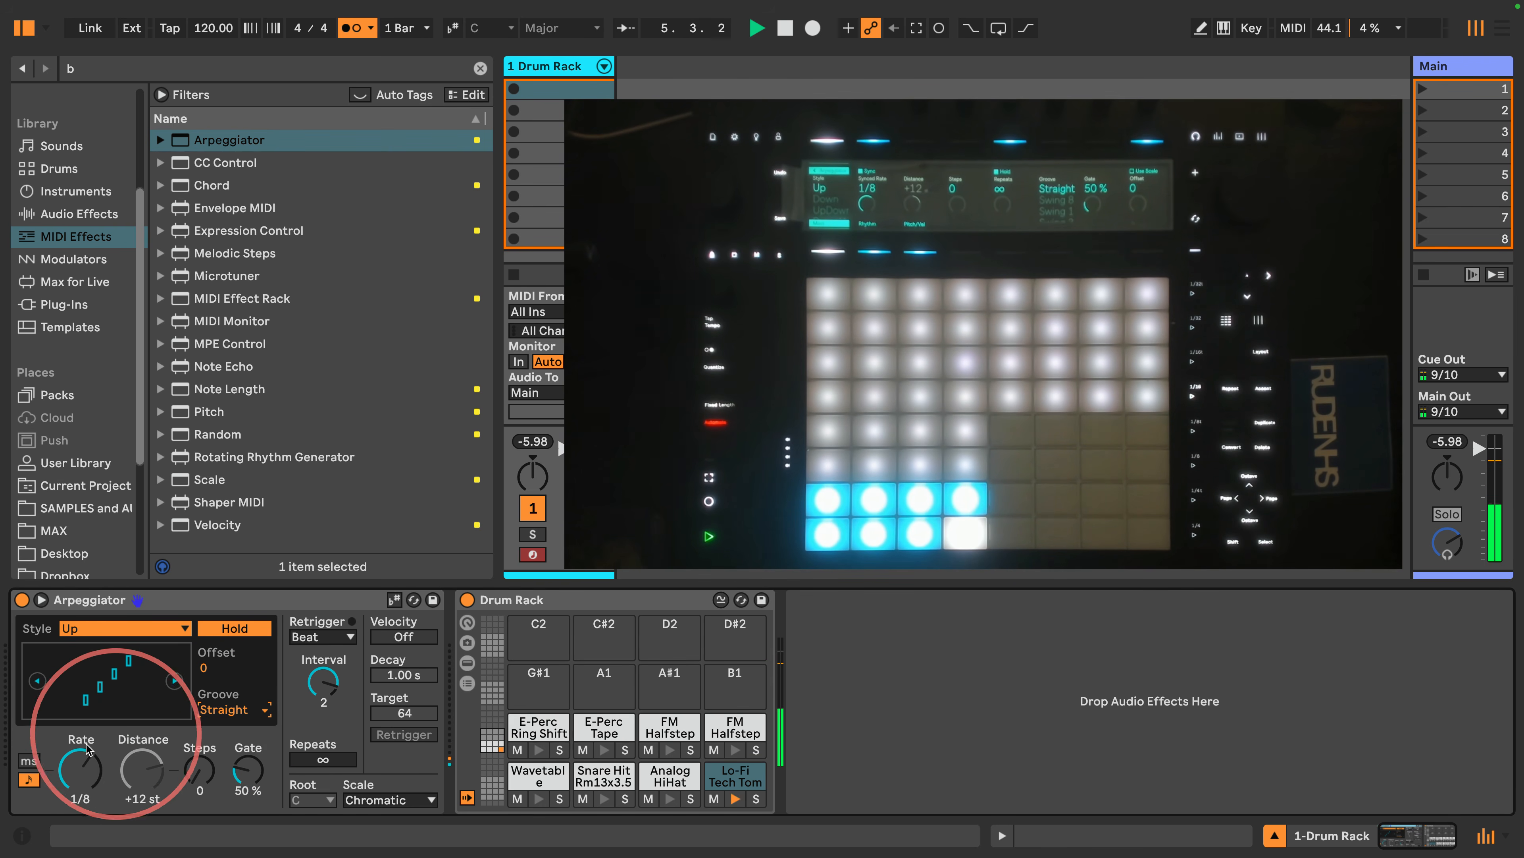
left_click_drag(74, 776, 154, 780)
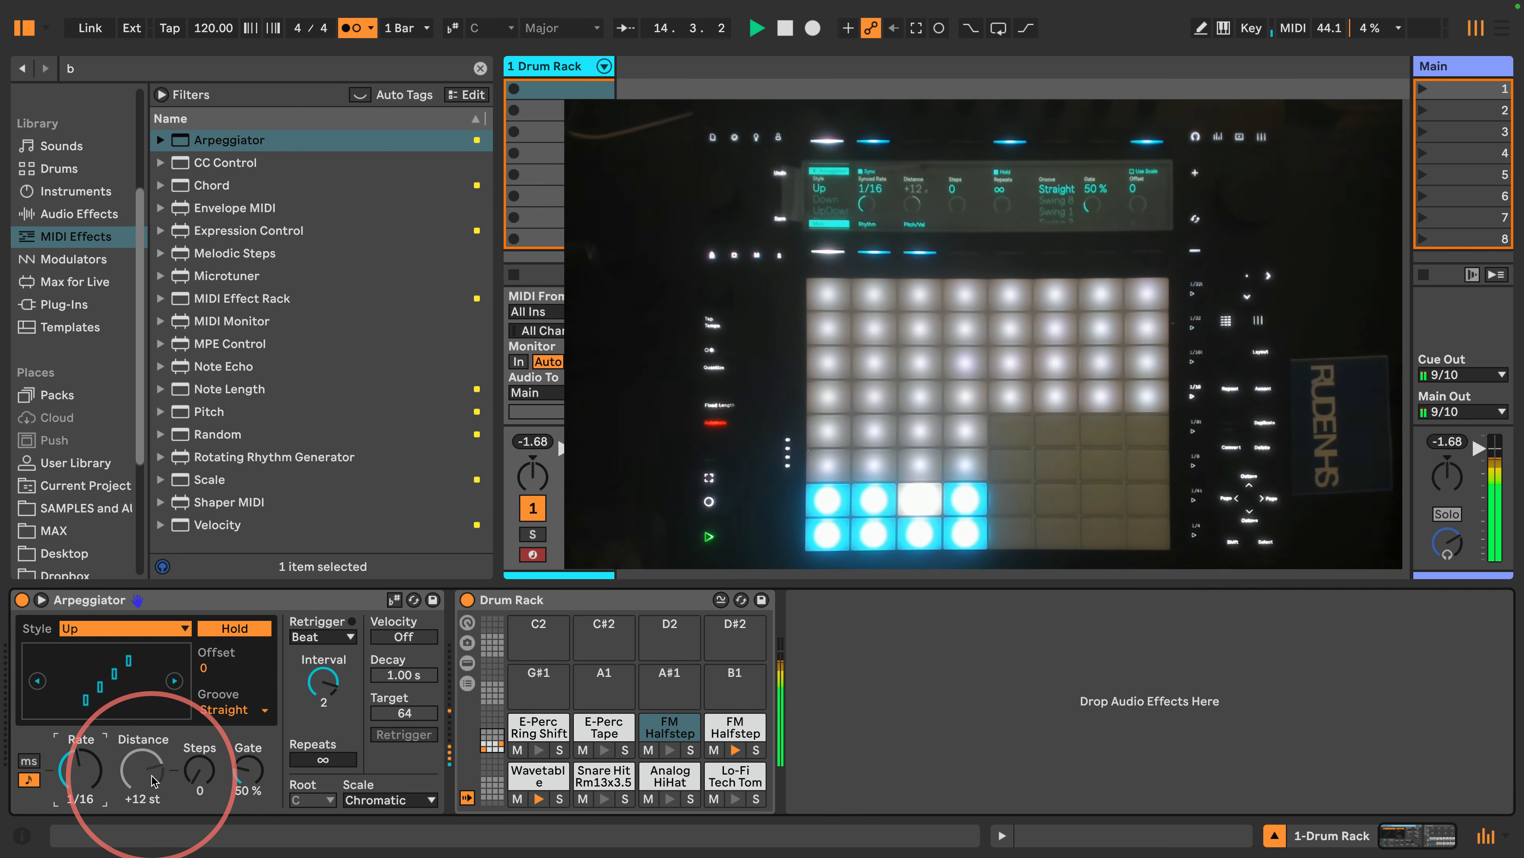
Step: Turn off the metronome and set the Arpeggiator's retrigger interval to 1
left_click(358, 28)
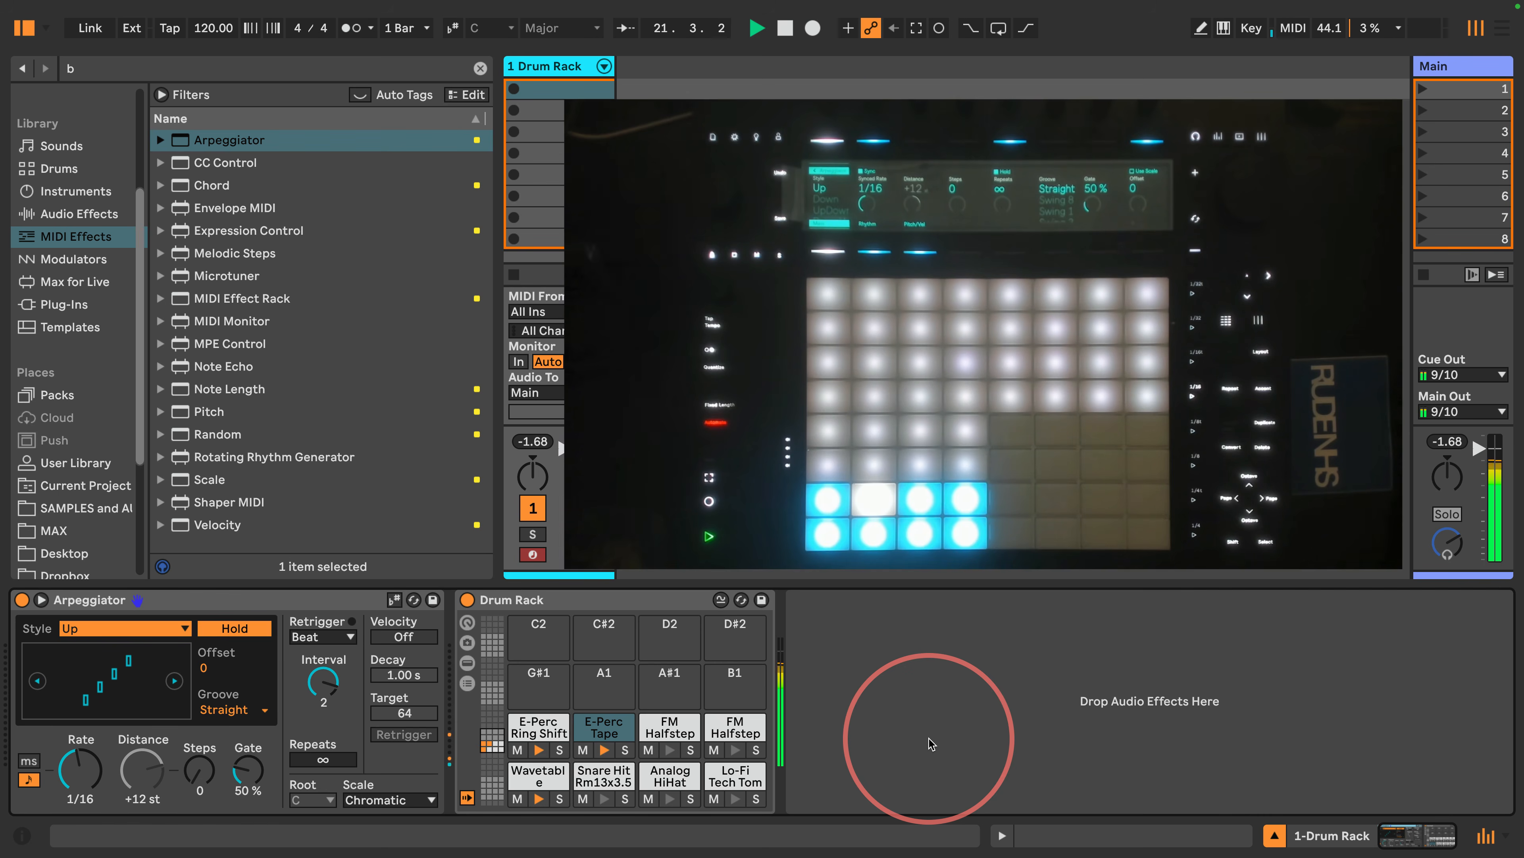
left_click(325, 686)
left_click_drag(325, 685, 312, 728)
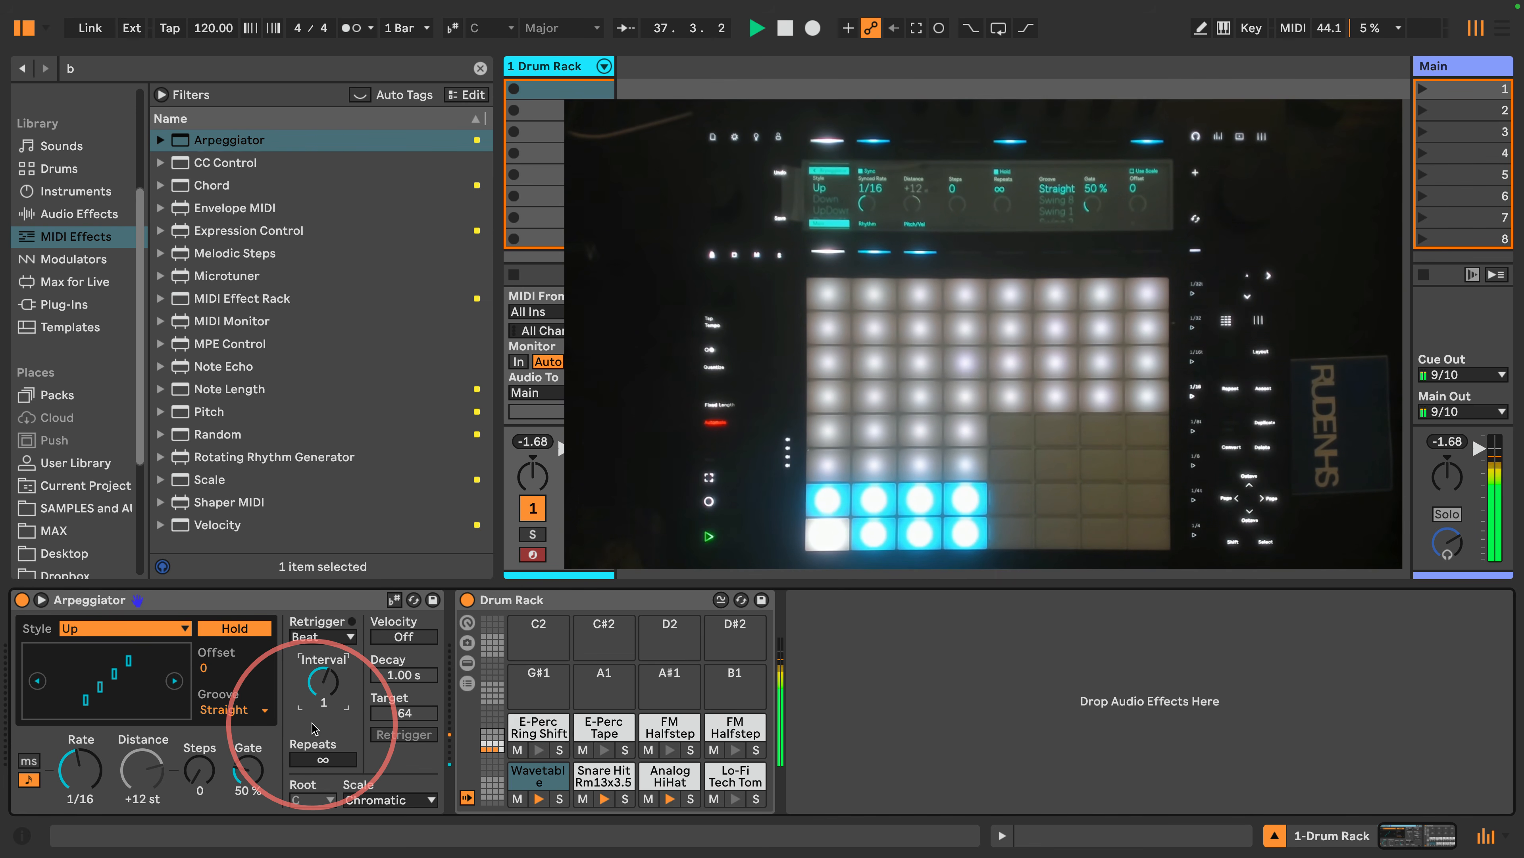
Step: Insert the Velocity MIDI effect between the Arpeggiator and Drum Rack, with Random at 0 and Out Hi lowered to 1
left_click_drag(178, 528, 454, 662)
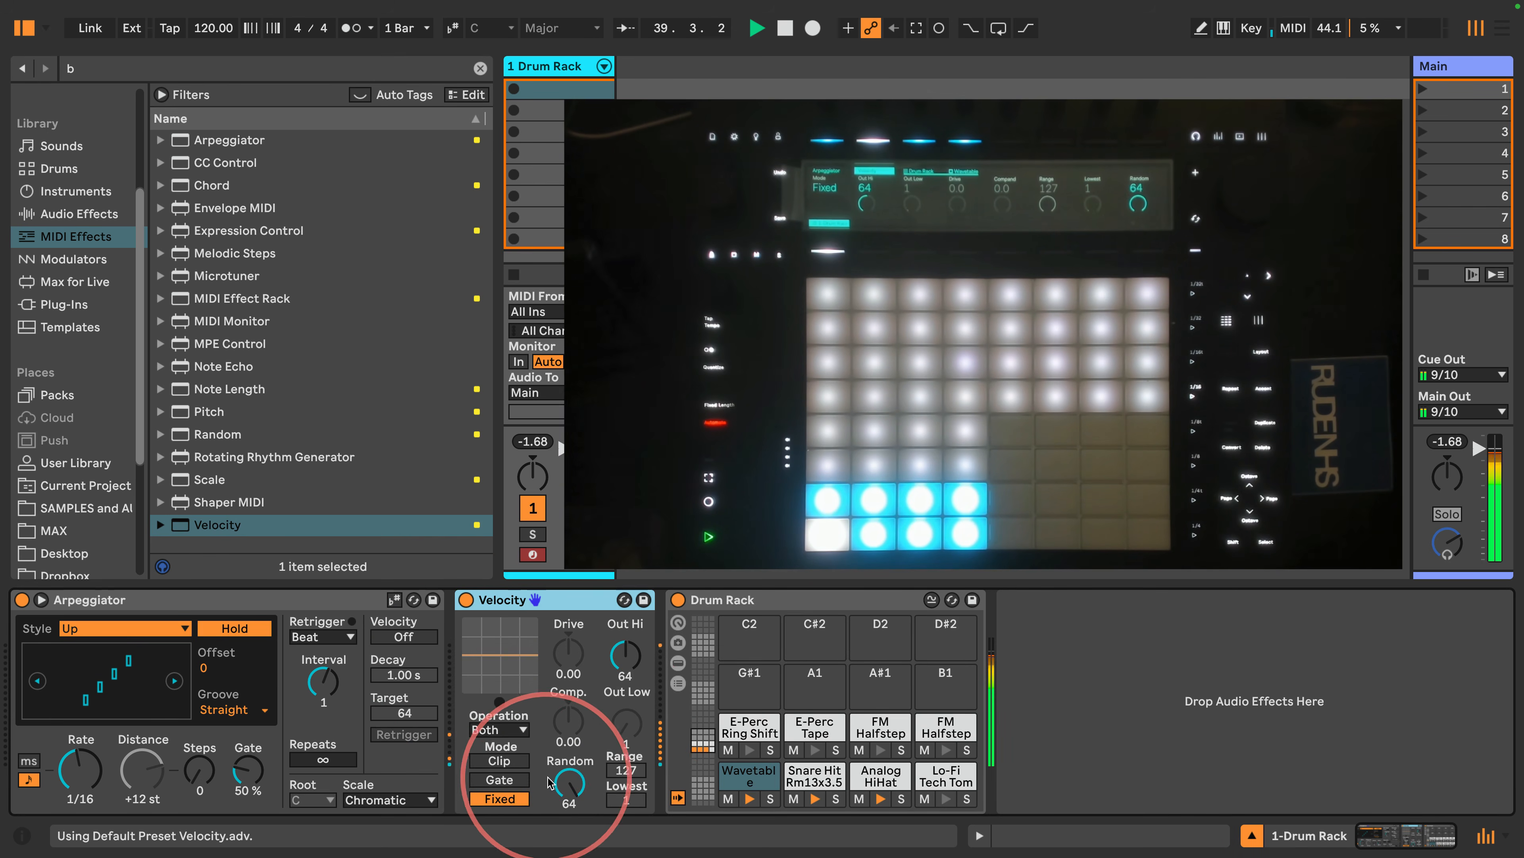
double_click(564, 783)
left_click_drag(625, 653, 626, 714)
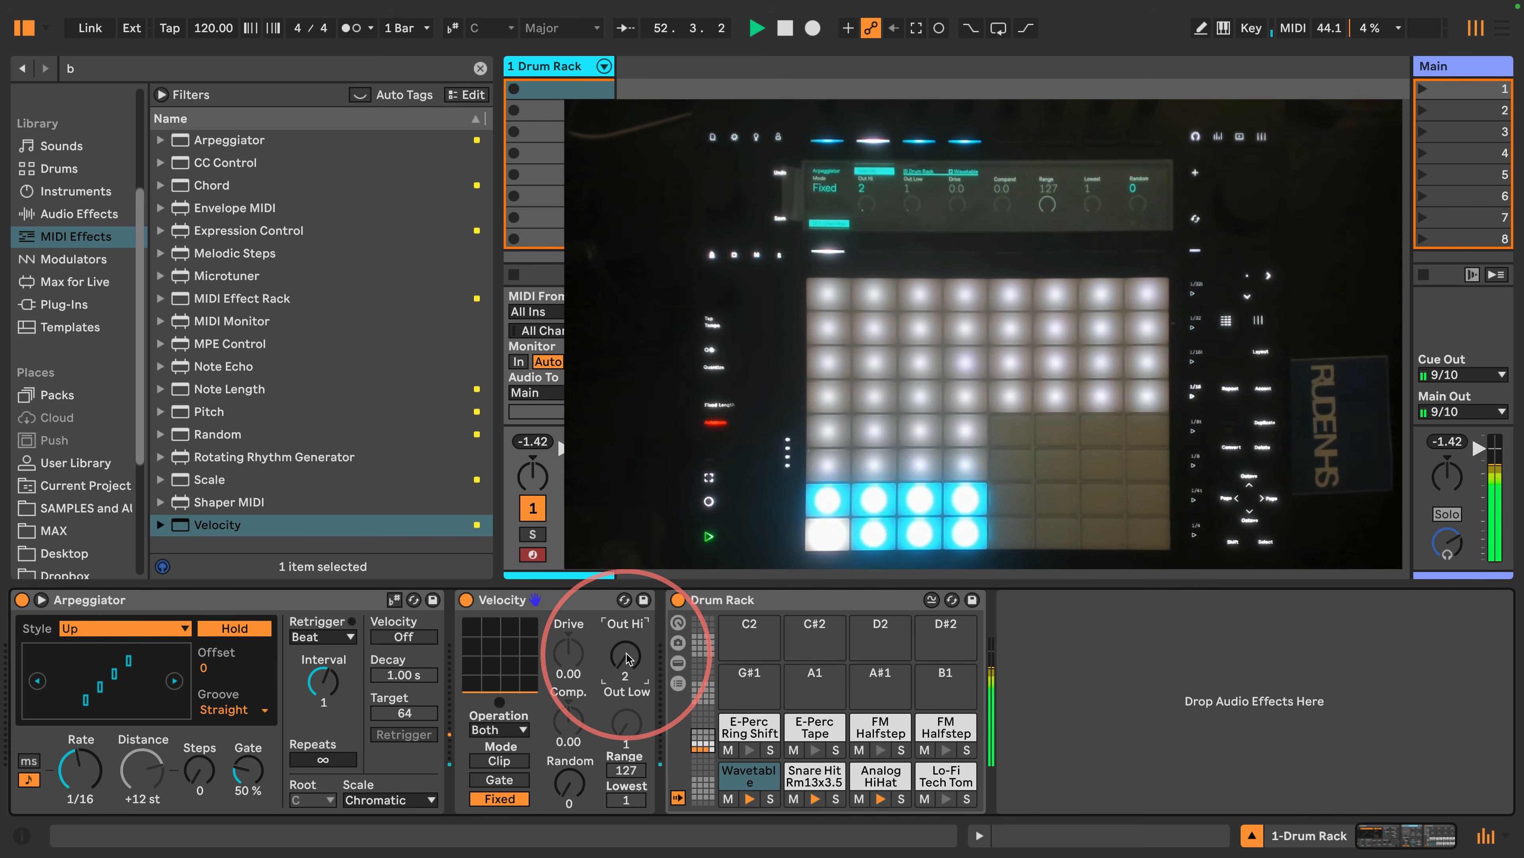
scroll(627, 657, "down", 1)
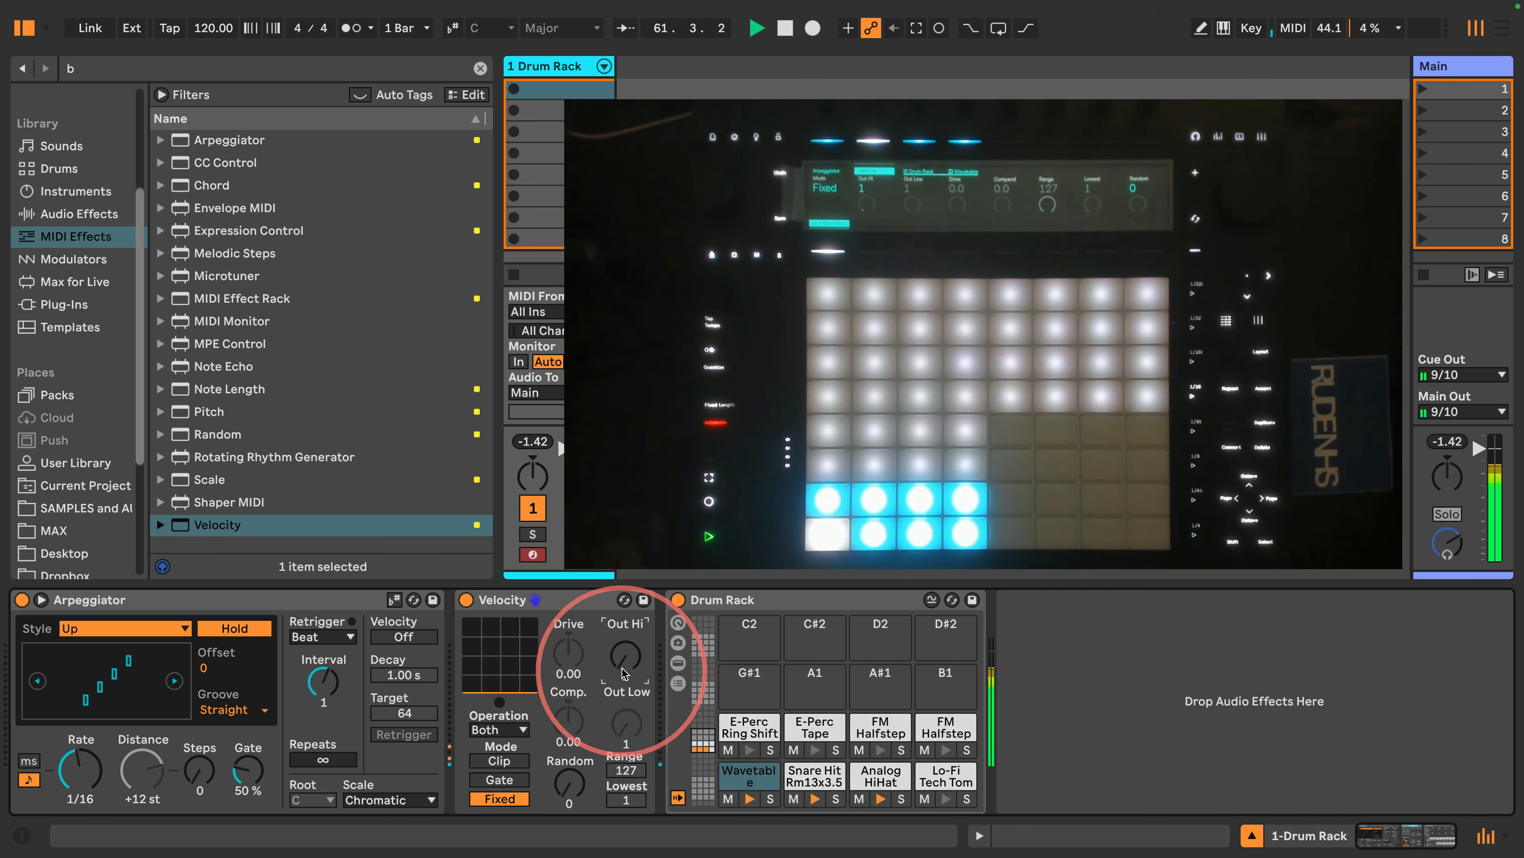
Step: Raise the Velocity effect's Out Hi to 127, bring it back to 64, and set Random to 31
left_click_drag(632, 661, 631, 581)
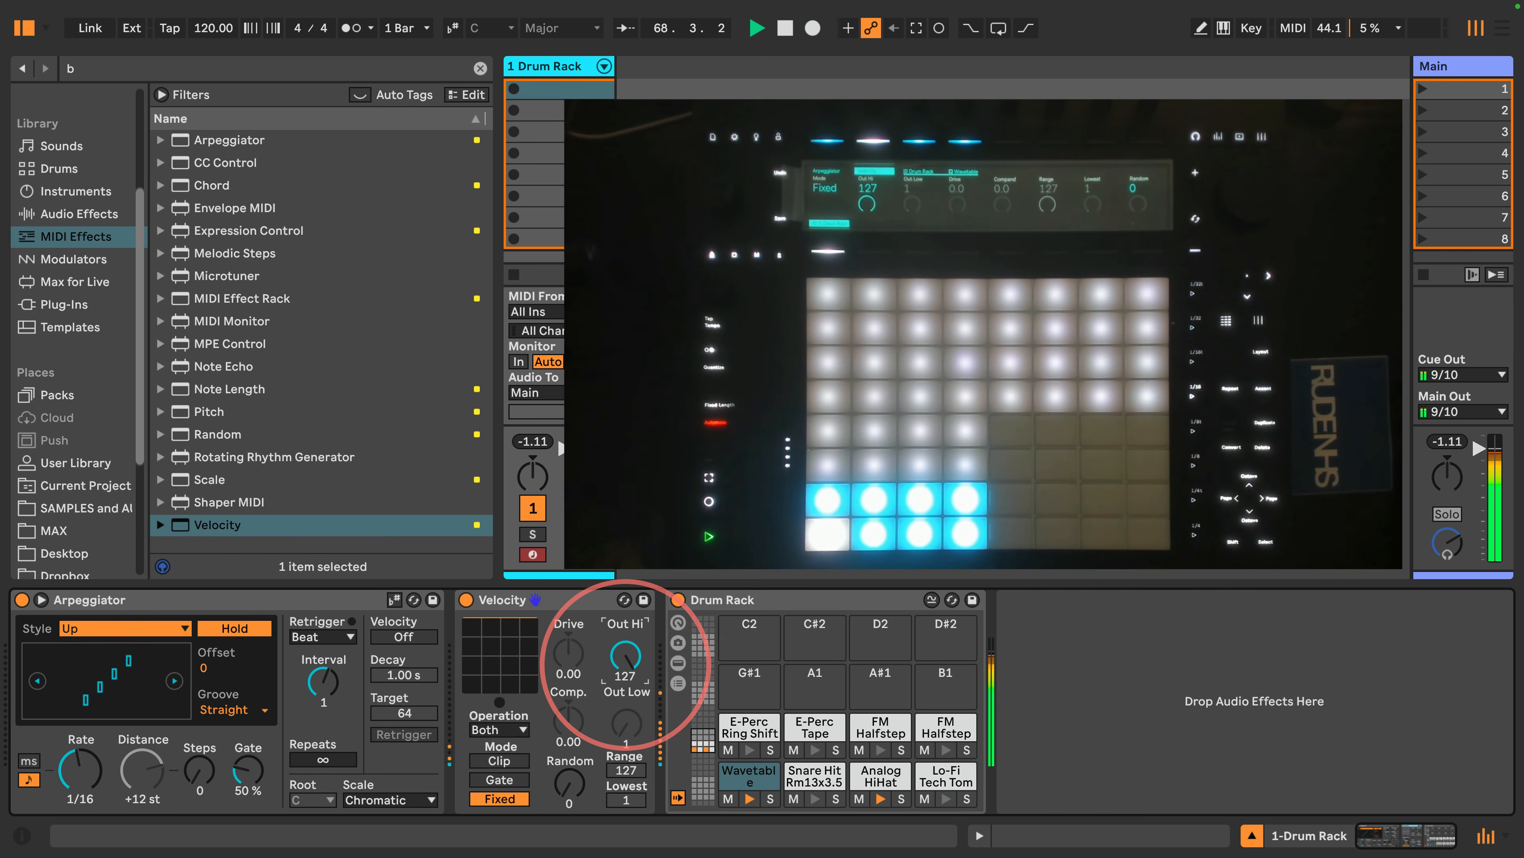
left_click_drag(632, 581, 631, 619)
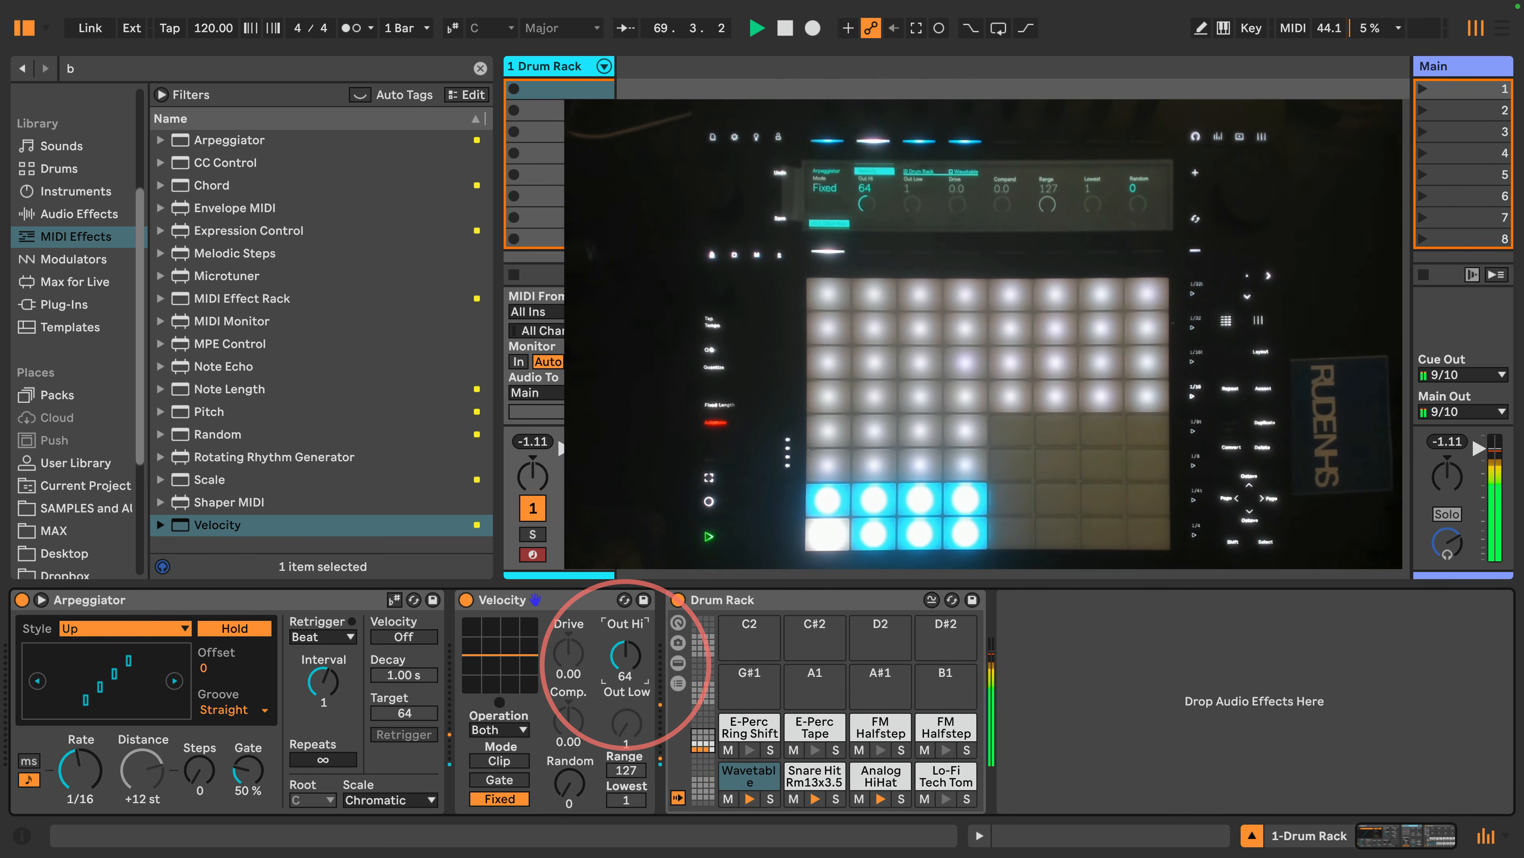
left_click_drag(571, 804, 571, 791)
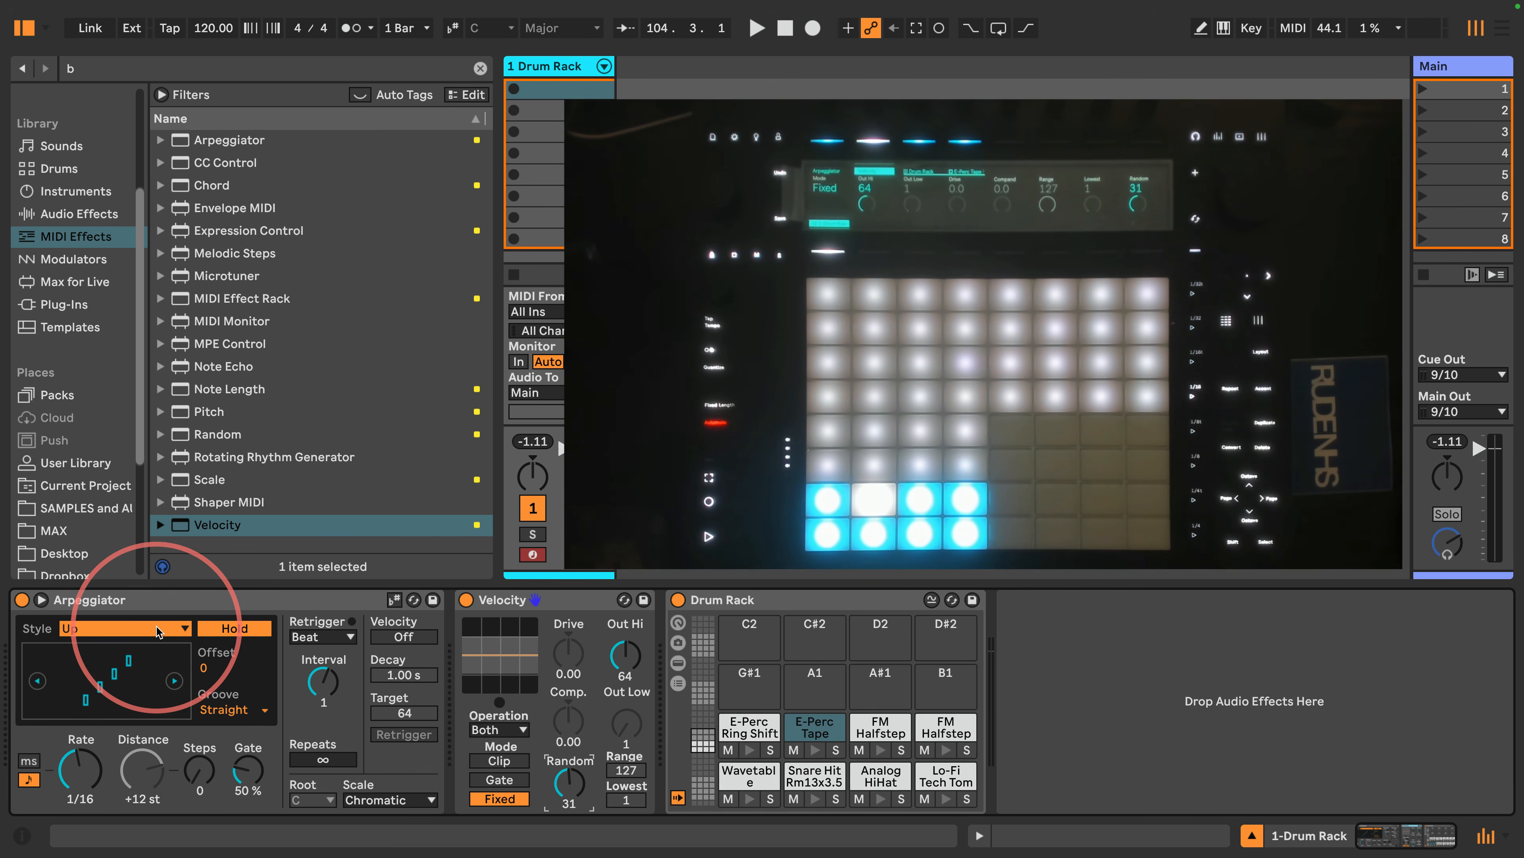
Step: Try the Down and UpDown styles in the Arpeggiator and return it to the Up style
left_click(73, 641)
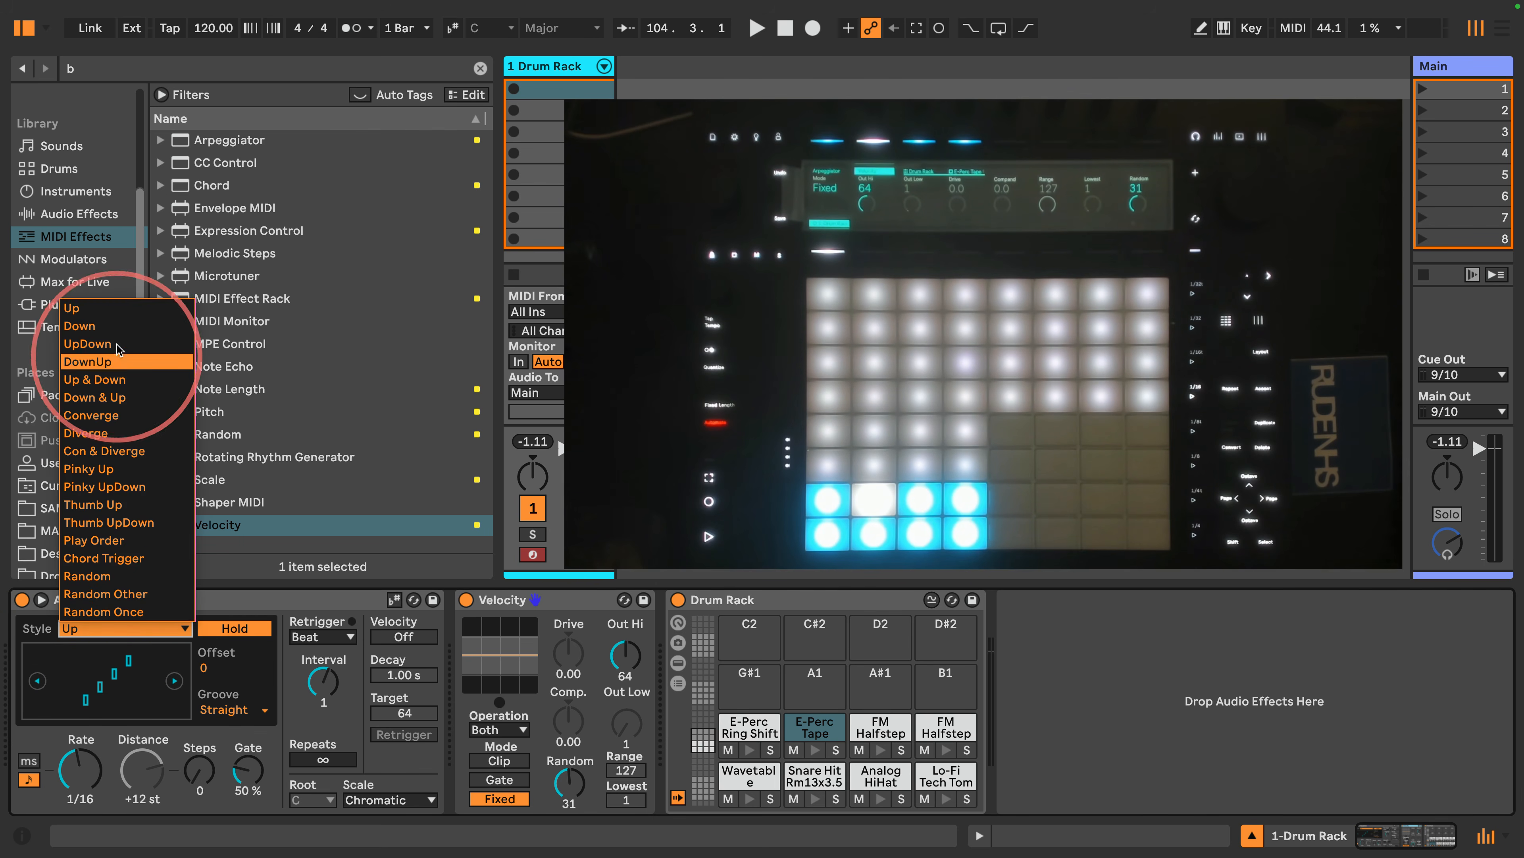
left_click(92, 330)
left_click(96, 628)
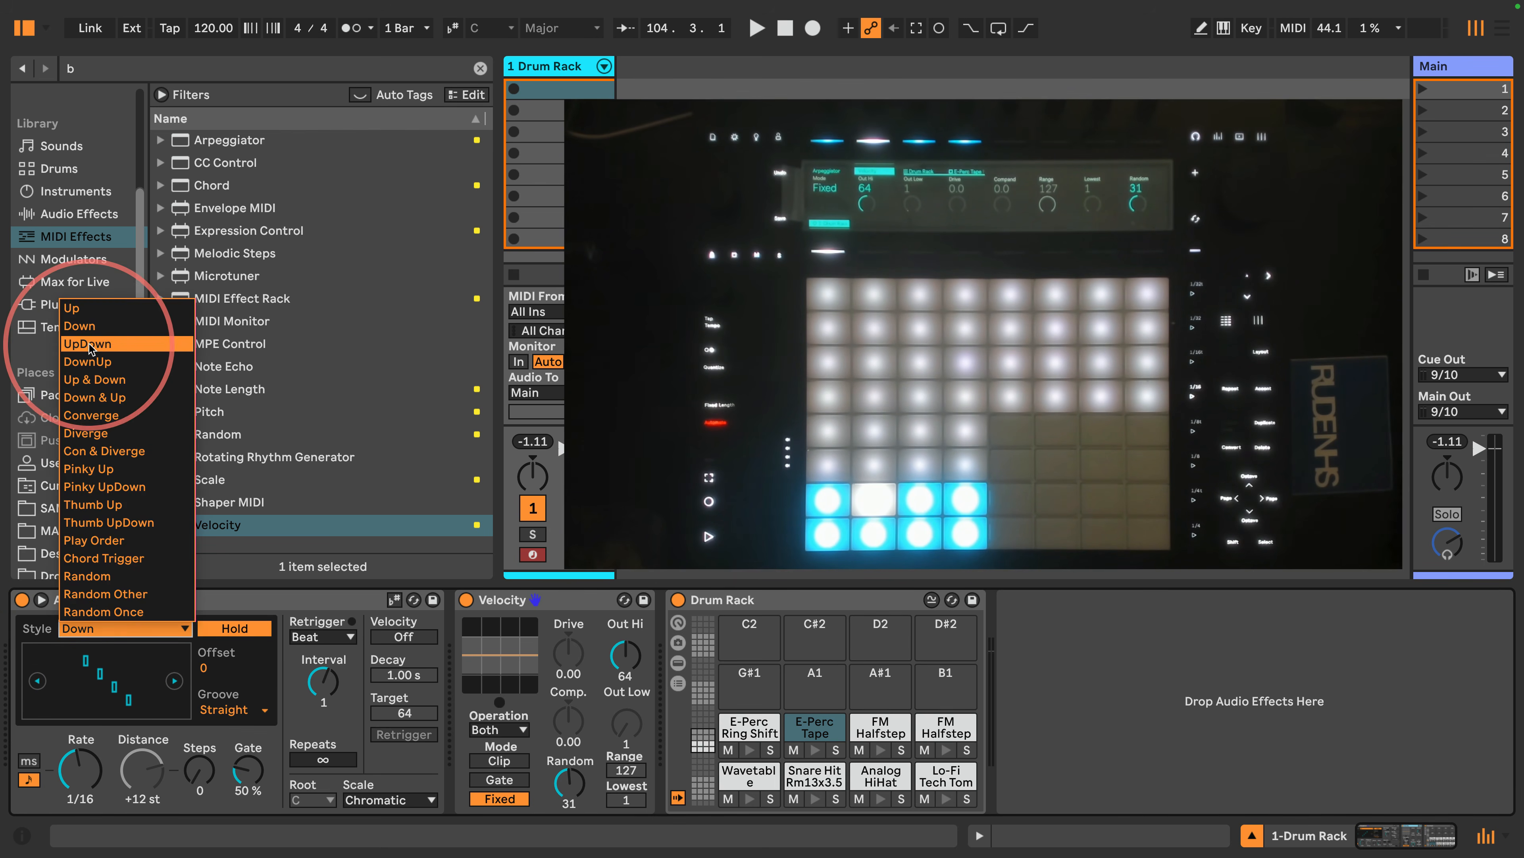
left_click(108, 352)
left_click(112, 630)
left_click(90, 307)
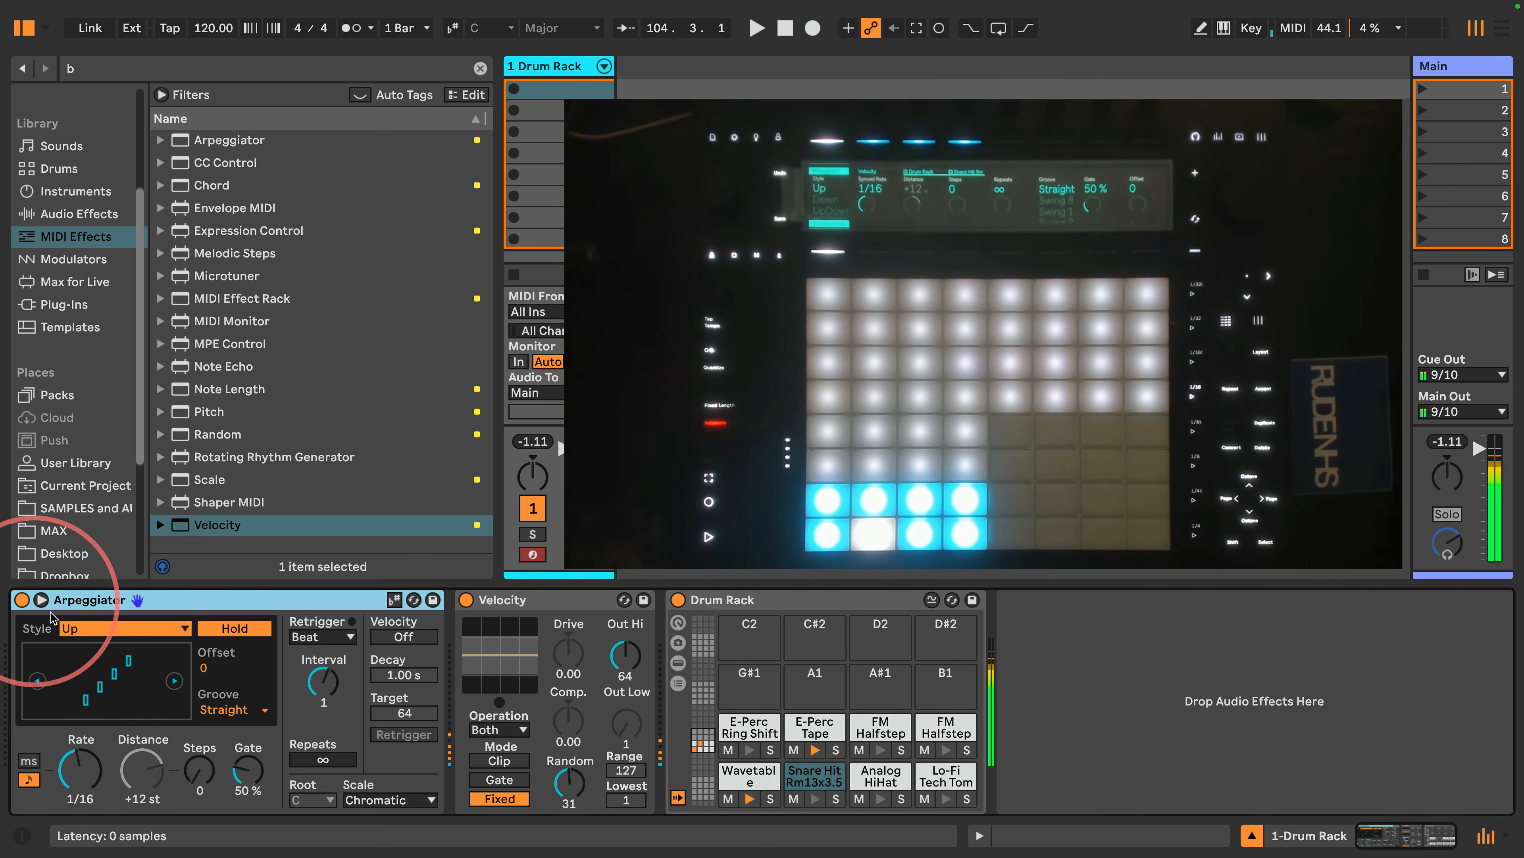
Step: Audition the Arpeggiator's Down style on the held pattern and switch the style to UpDown
left_click(78, 629)
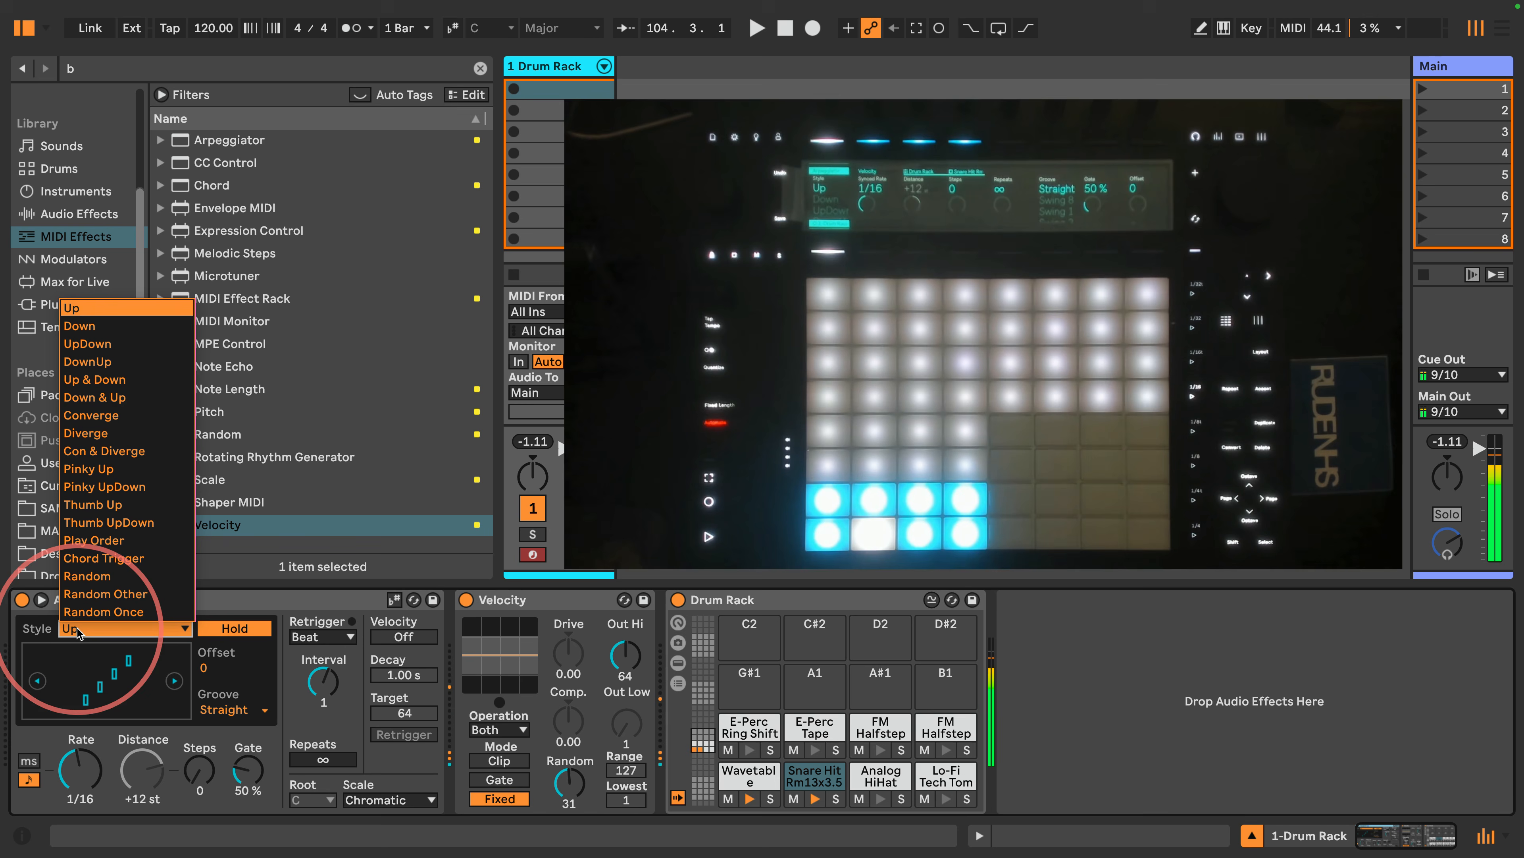
left_click(118, 328)
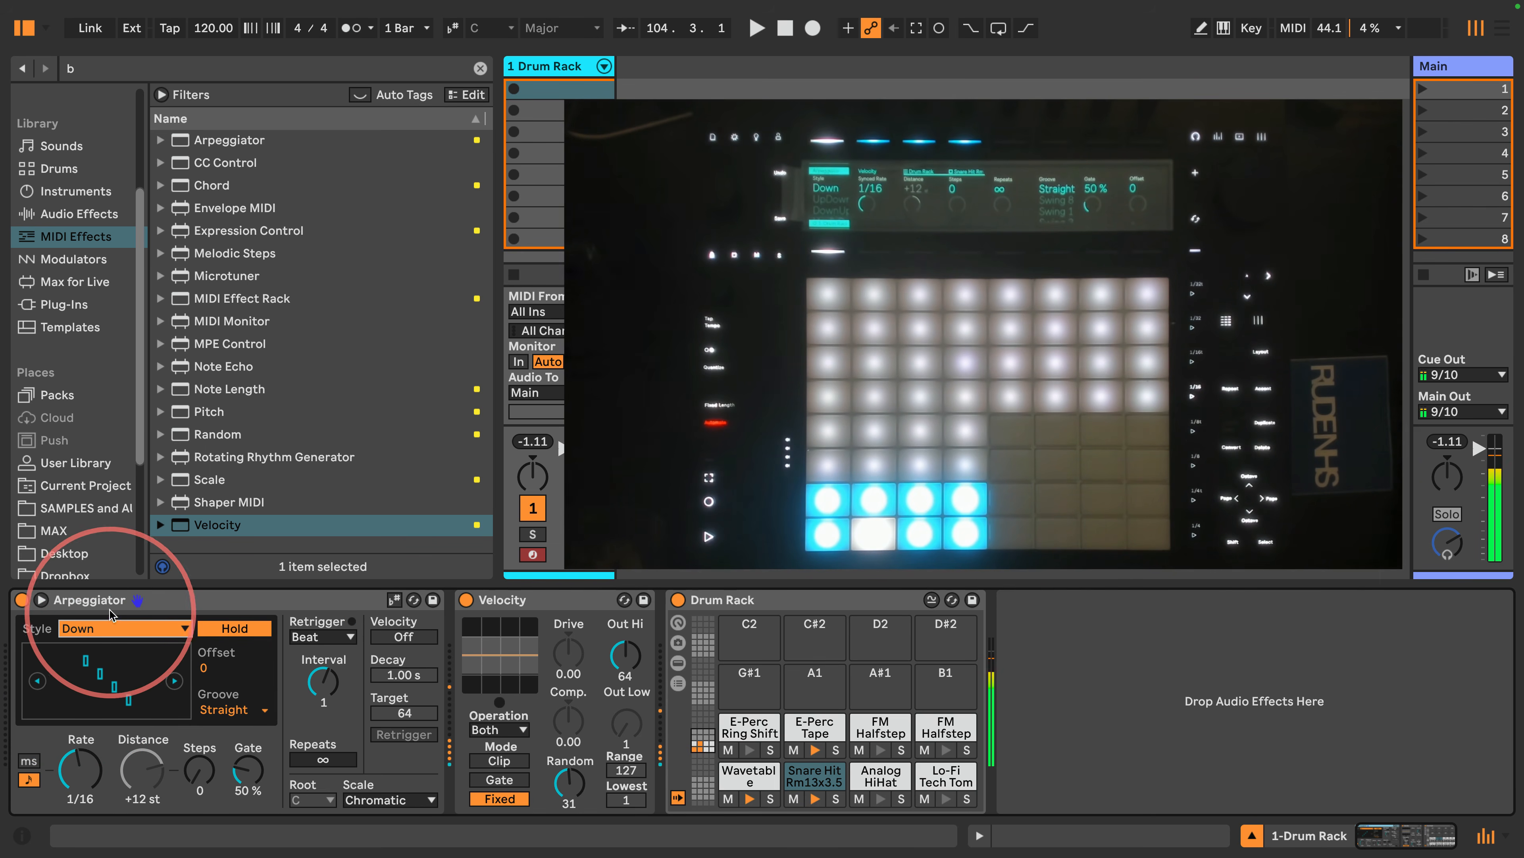
left_click(90, 628)
left_click(97, 343)
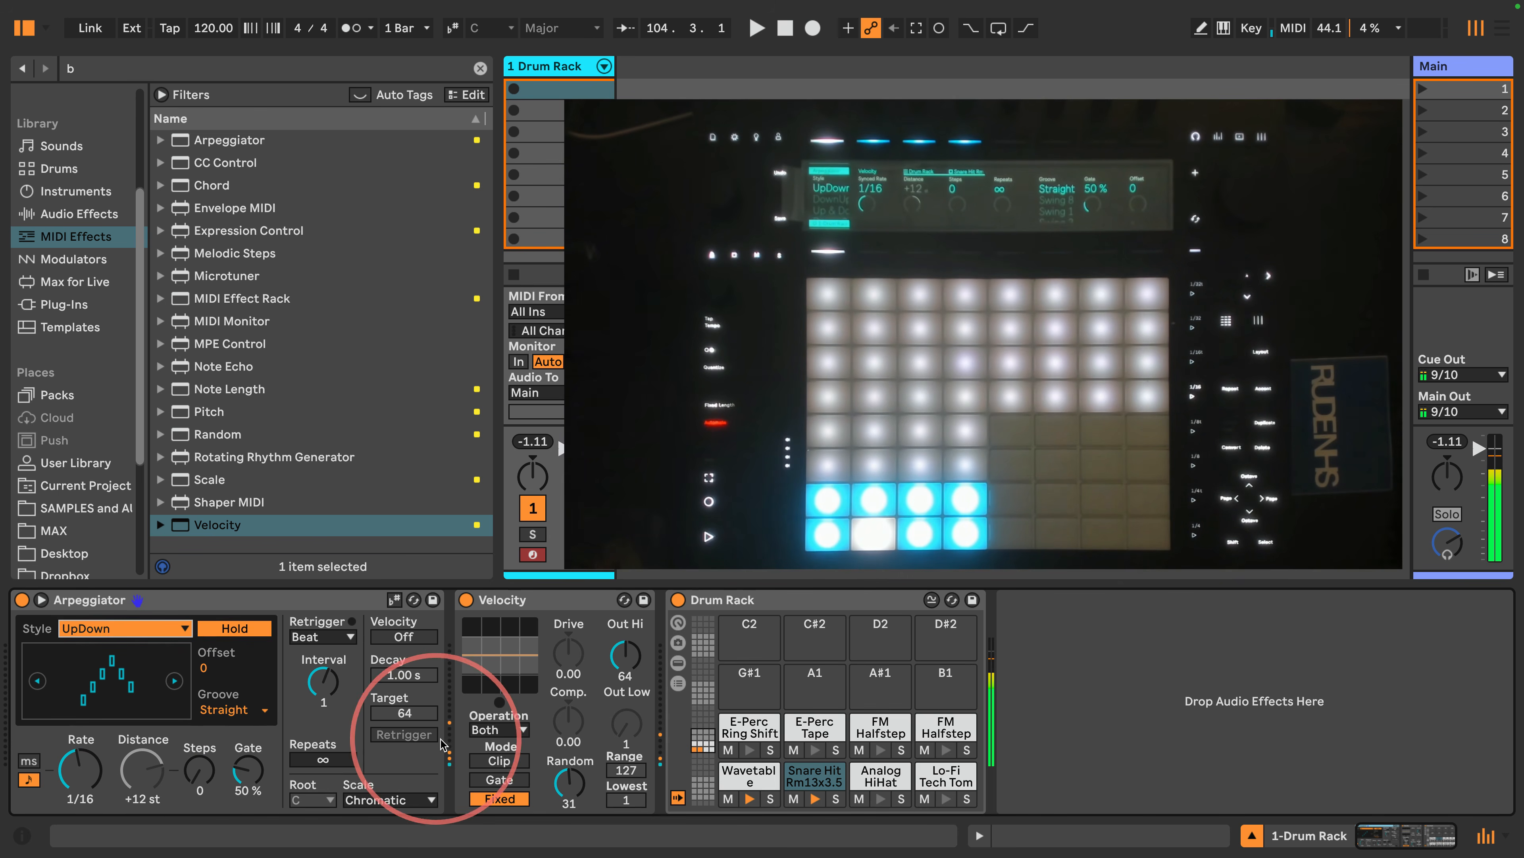
Step: Adjust the Velocity effect to an Out Hi of 96 and a Random amount of 32
left_click_drag(568, 782, 567, 780)
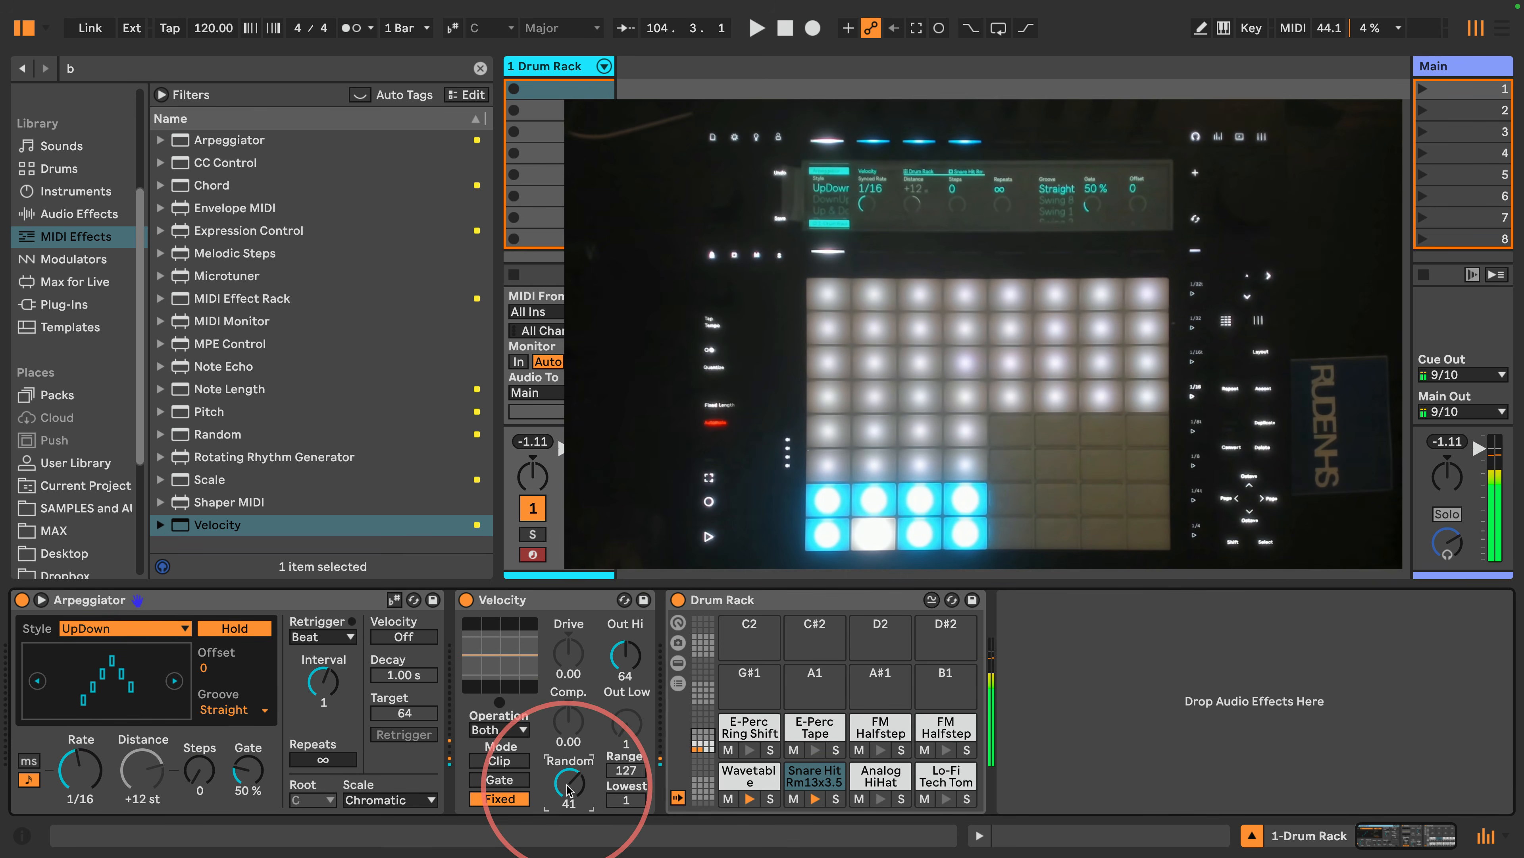
mouse_move(623, 655)
left_mouse_down()
mouse_move(623, 634)
mouse_move(623, 651)
left_mouse_up()
left_click_drag(567, 790, 568, 805)
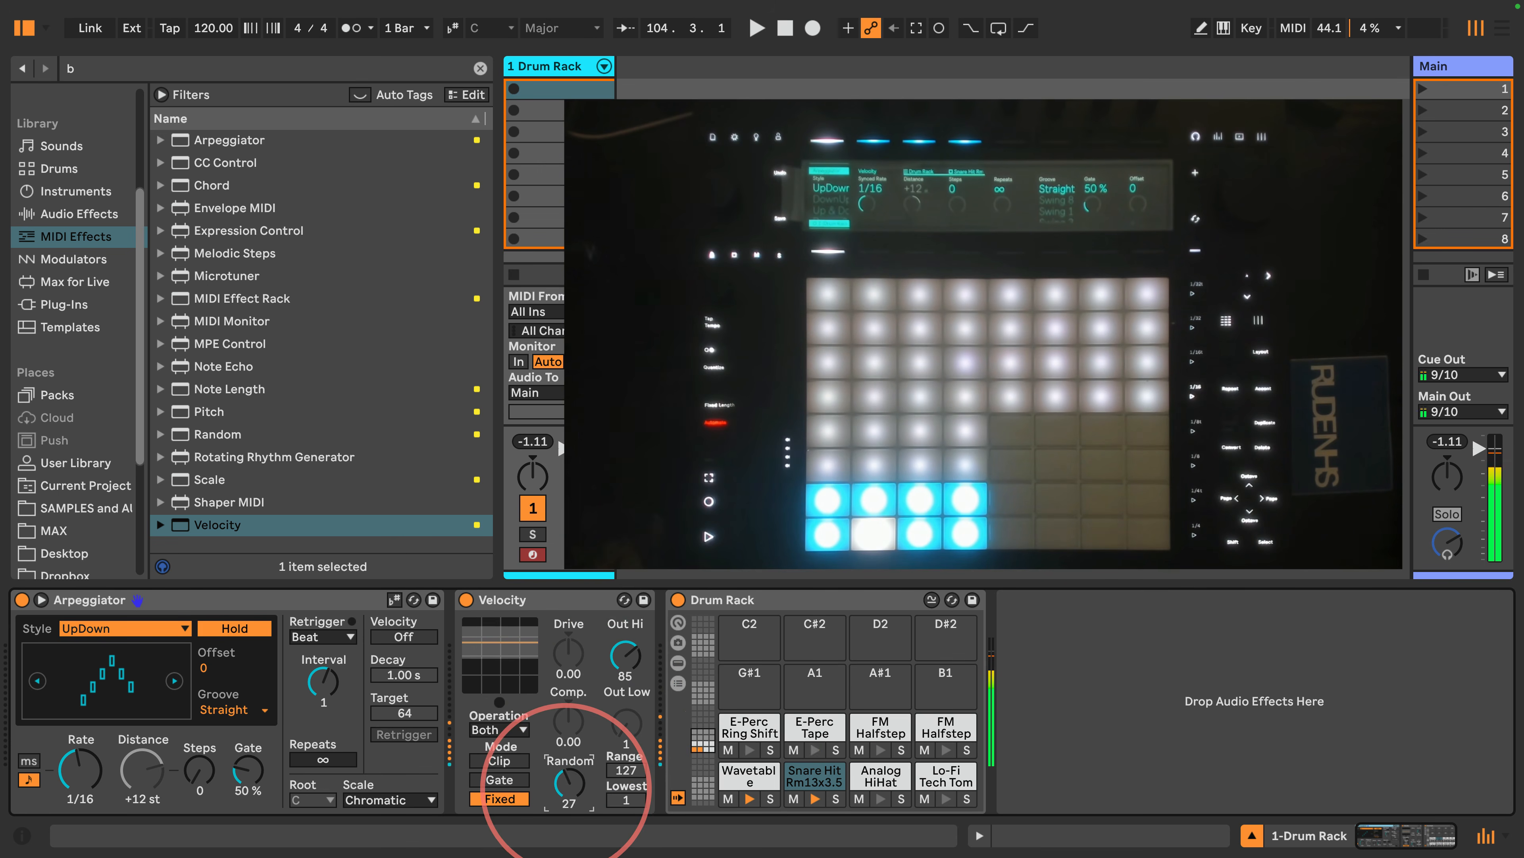
left_click_drag(624, 665, 624, 660)
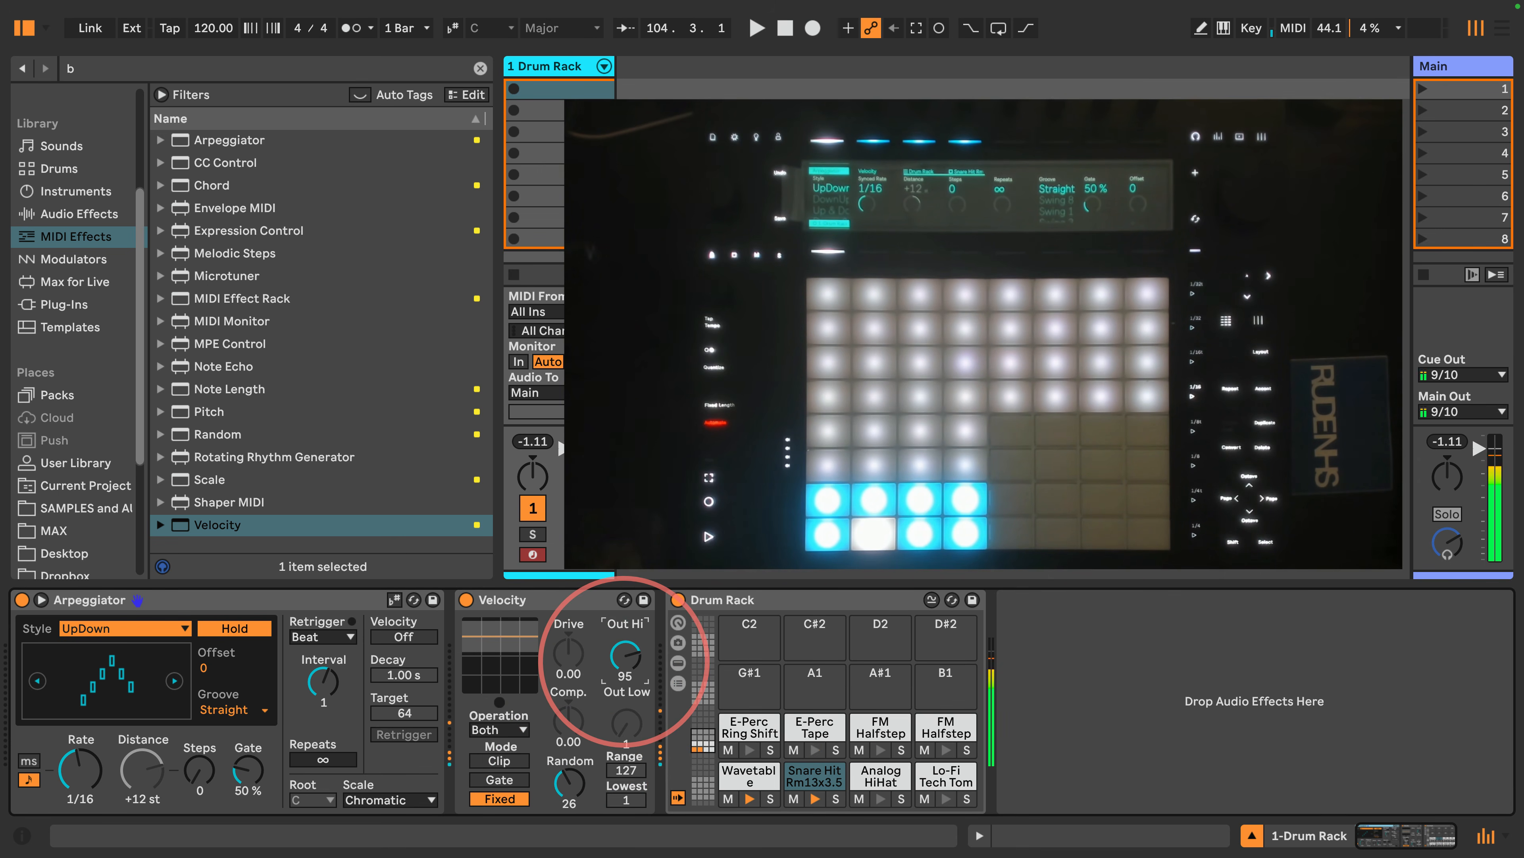
left_click_drag(567, 787, 567, 782)
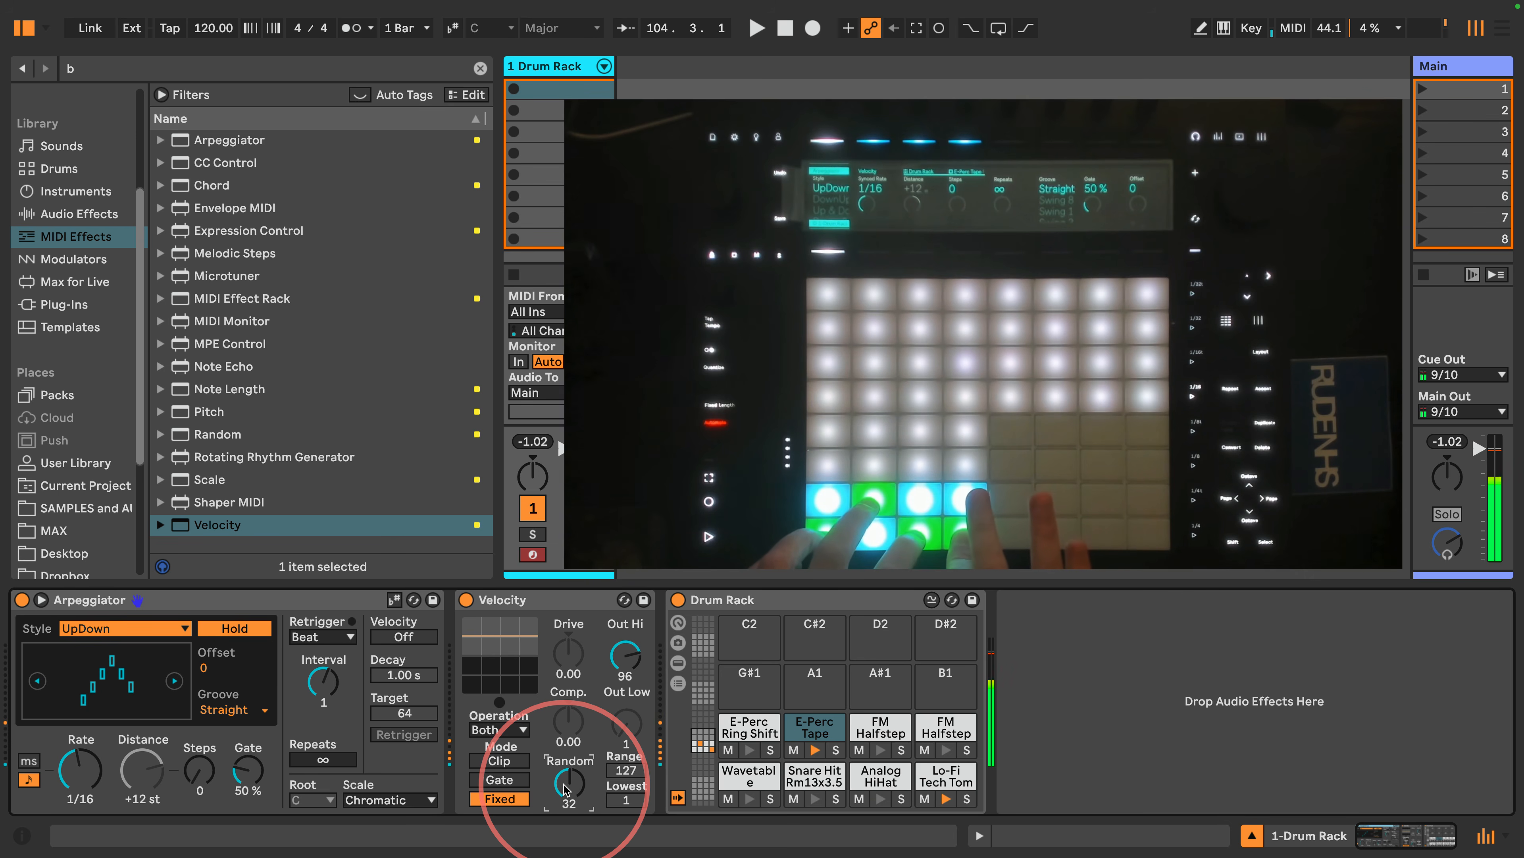
Step: Switch the Arpeggiator's style to DownUp
left_click(116, 628)
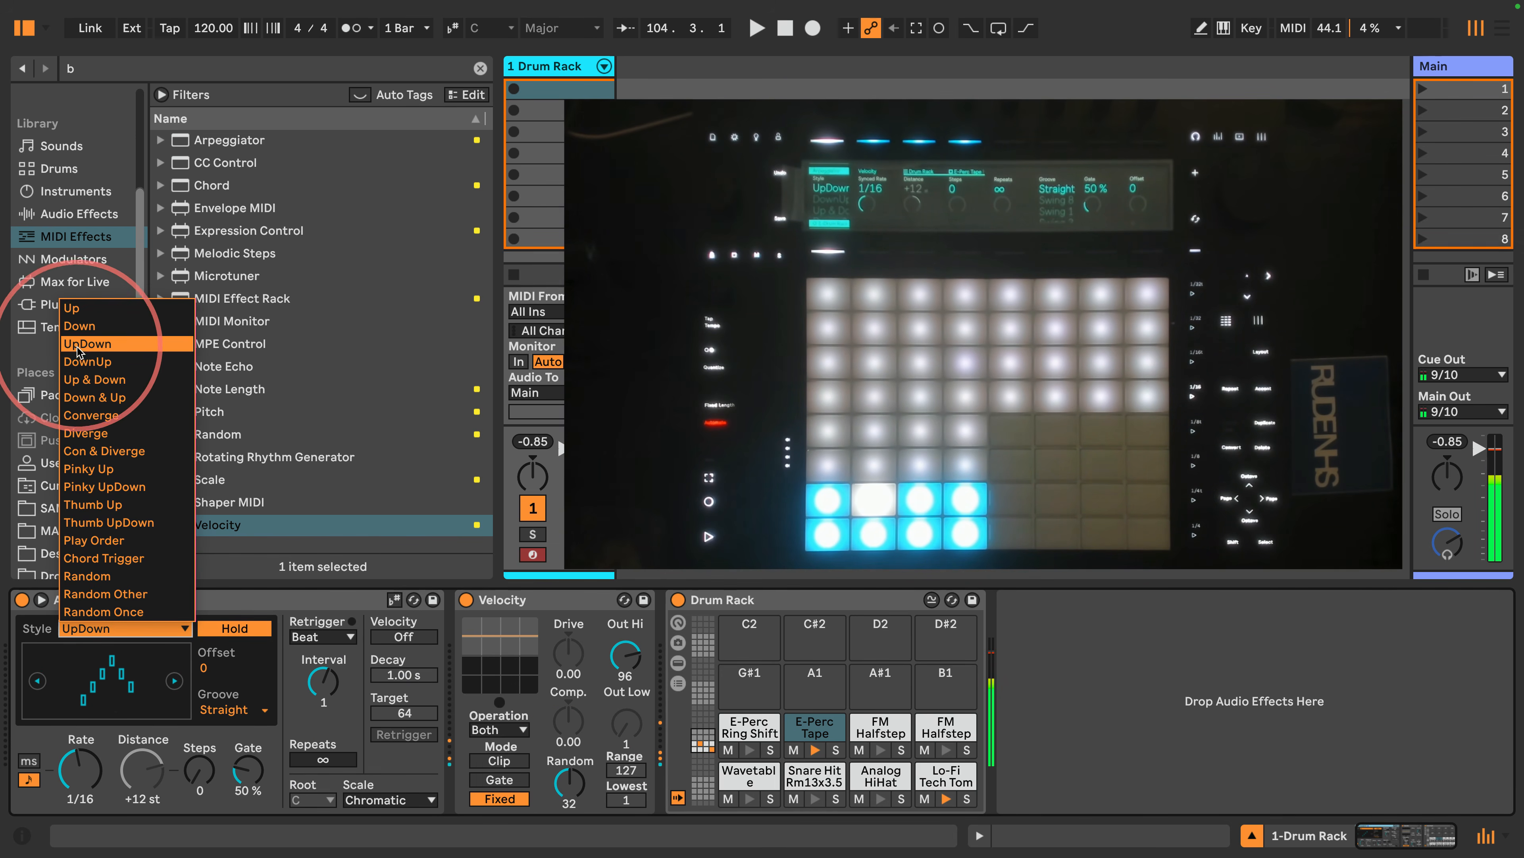
left_click(93, 362)
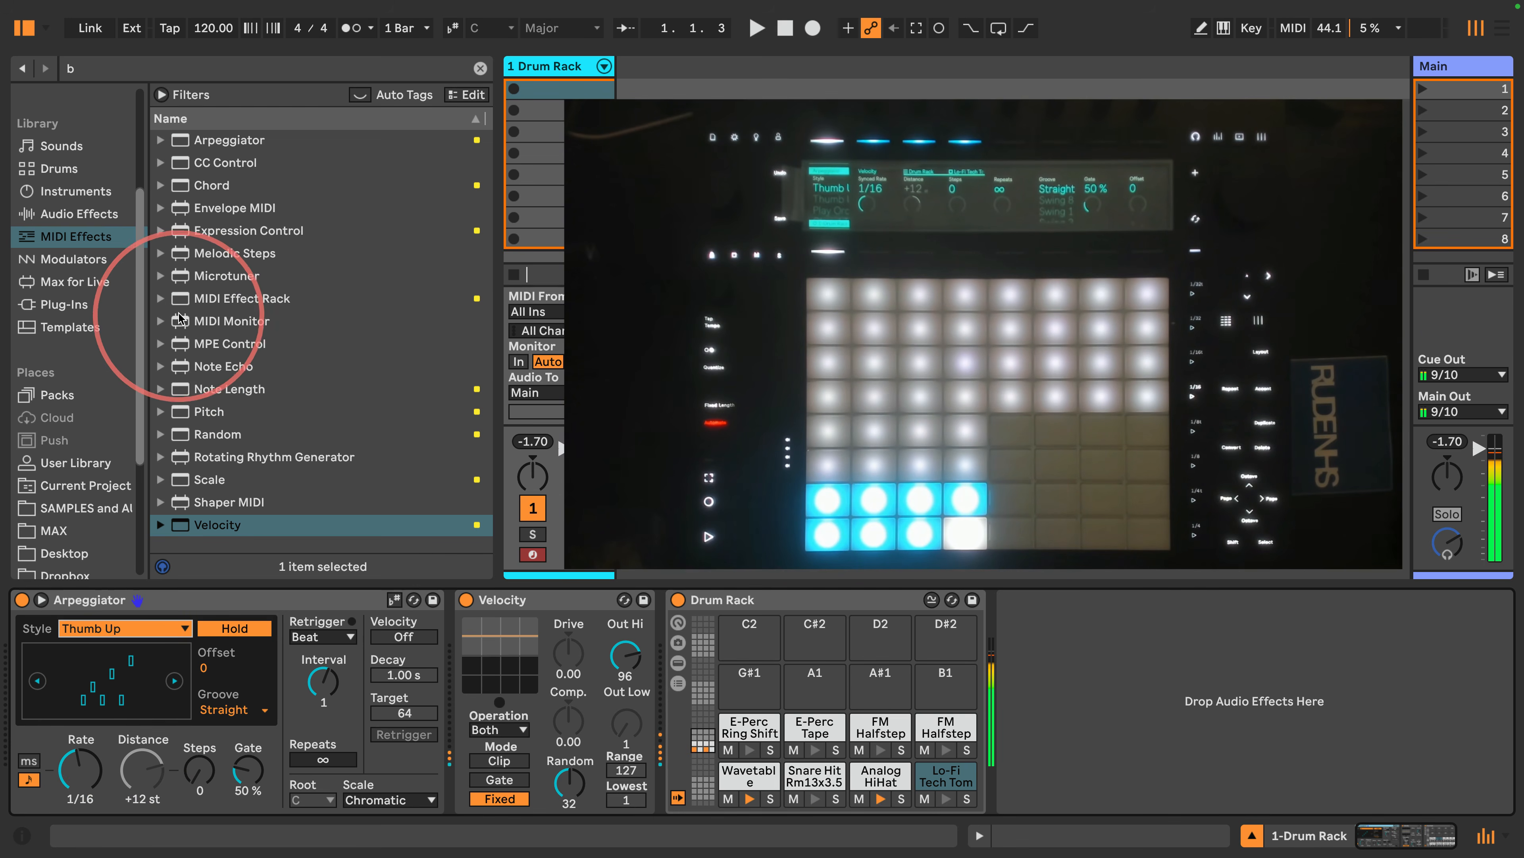
left_click_drag(179, 297, 462, 655)
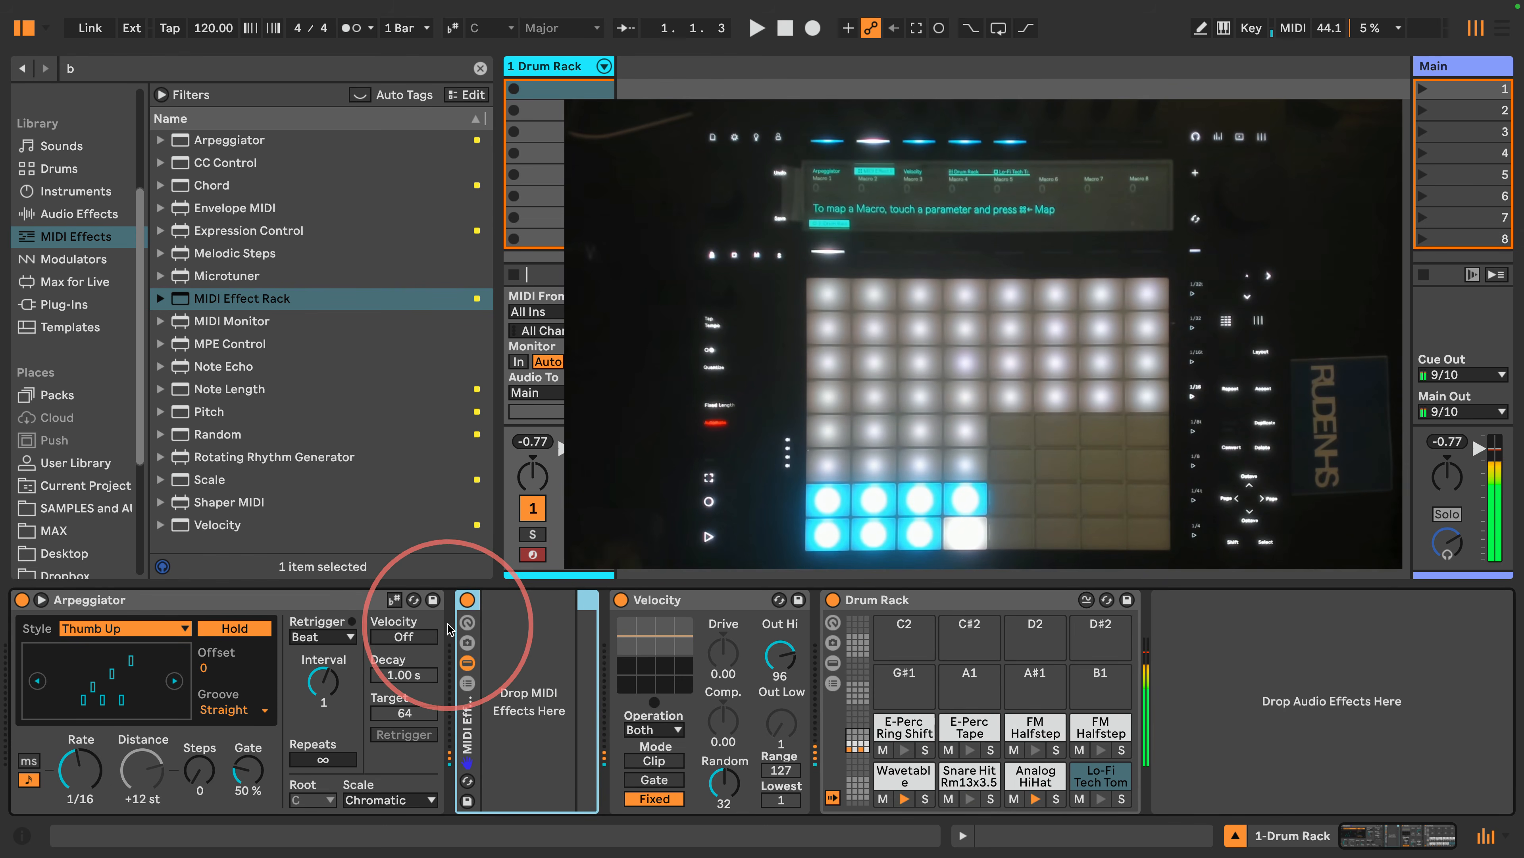
left_click(468, 662)
left_click(561, 630)
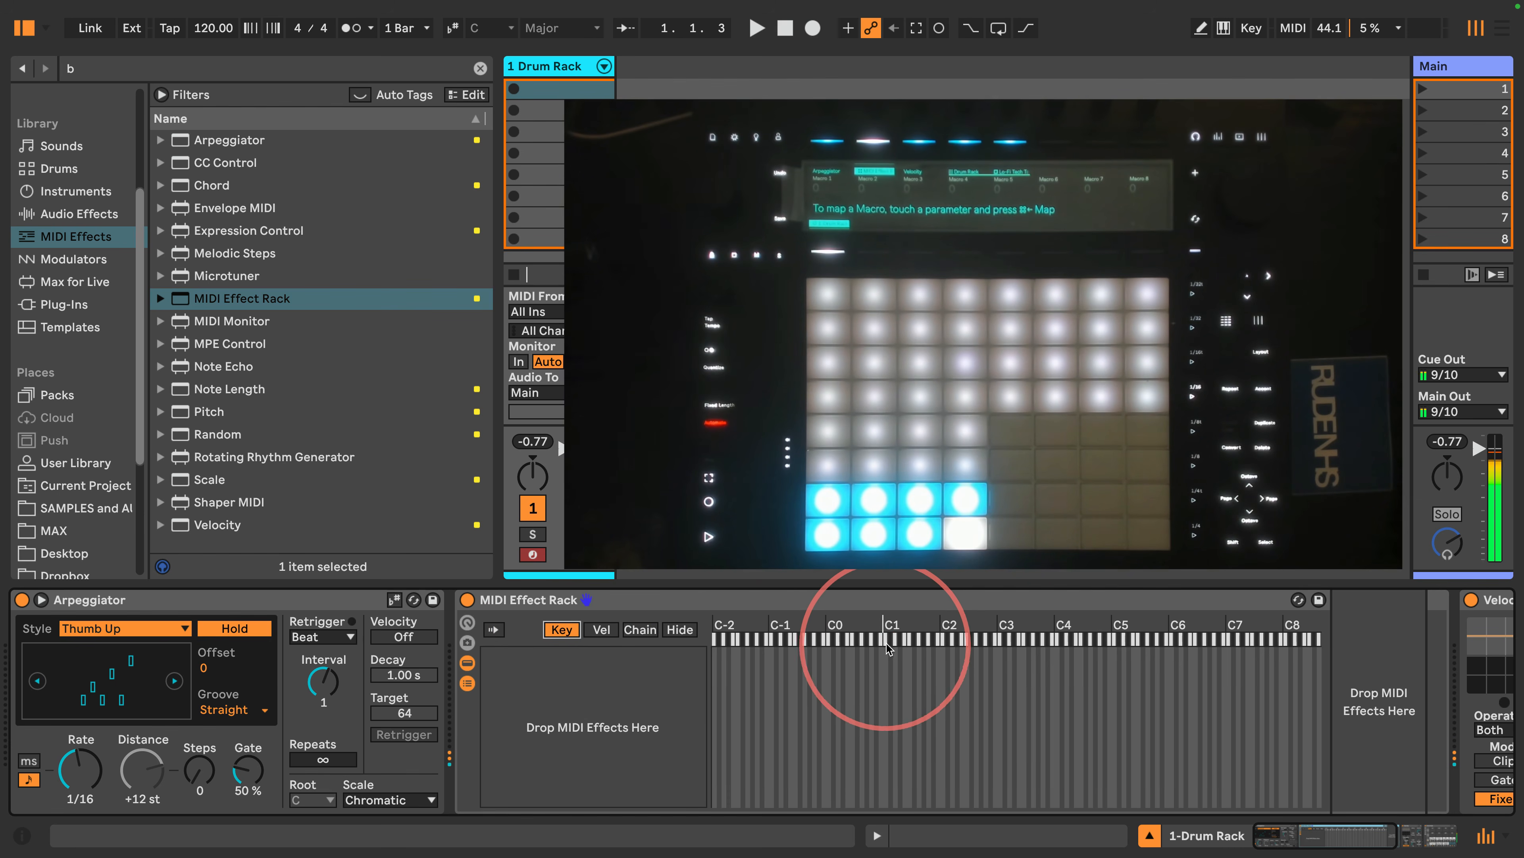
right_click(893, 642)
left_click(930, 688)
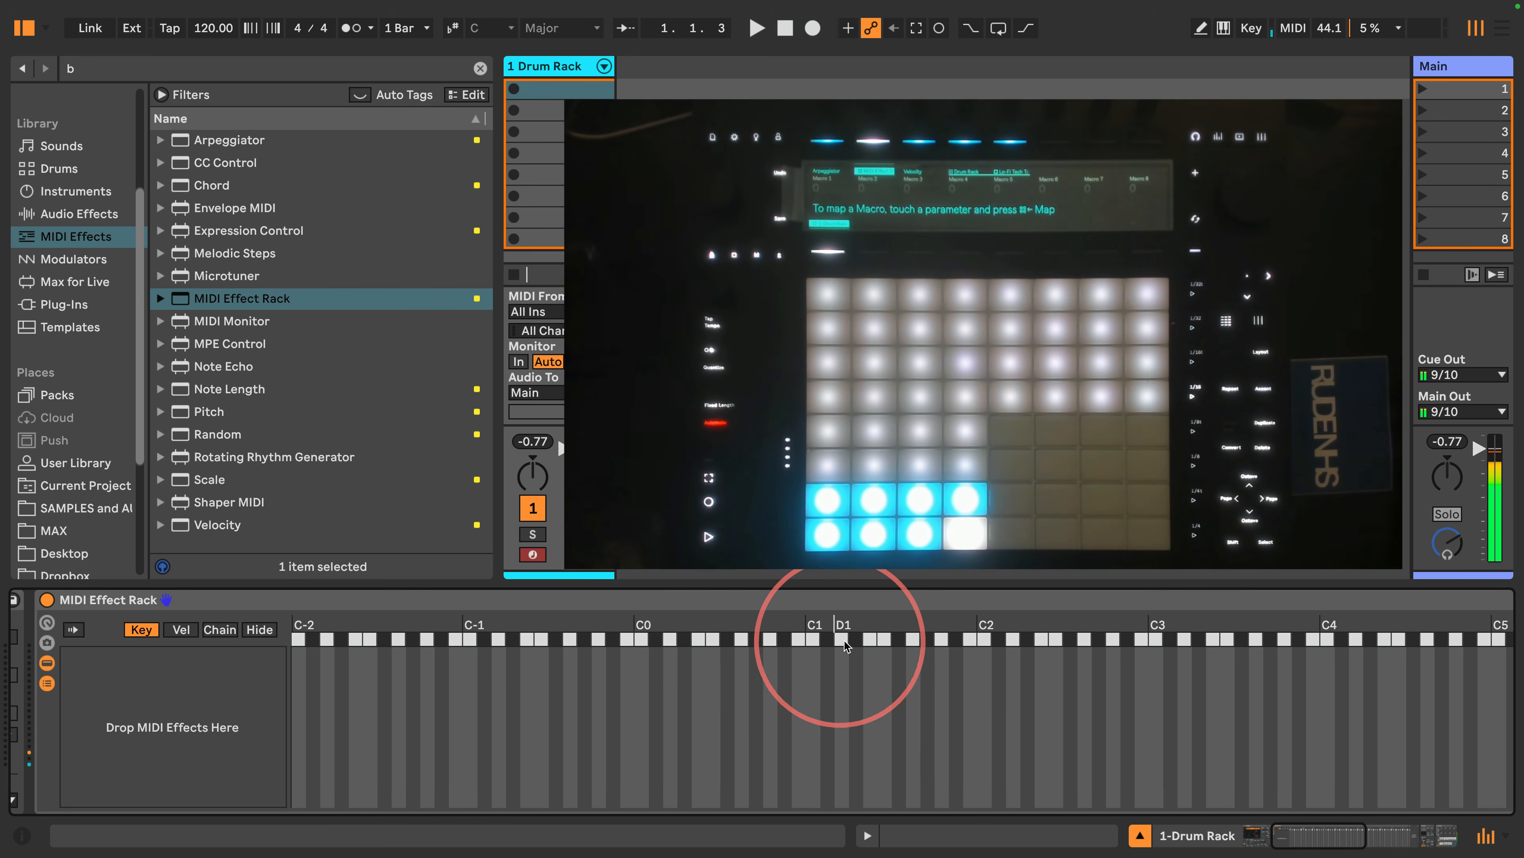
left_click(721, 602)
key("Delete")
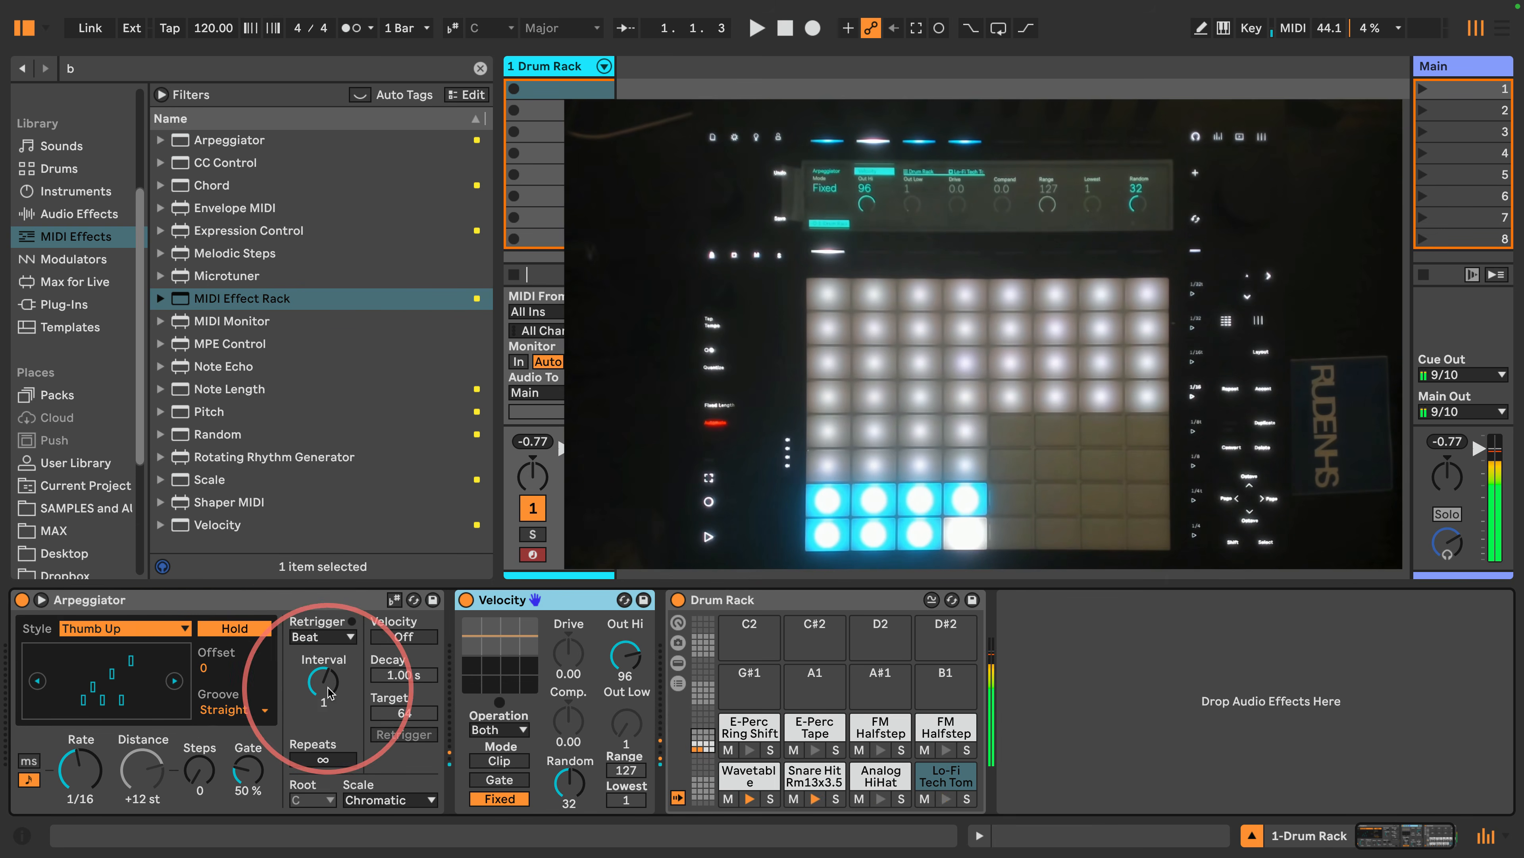
Step: Audition the Arpeggiator's Thumb UpDown and Play Order styles and set it to Chord Trigger
left_click(147, 629)
left_click(109, 522)
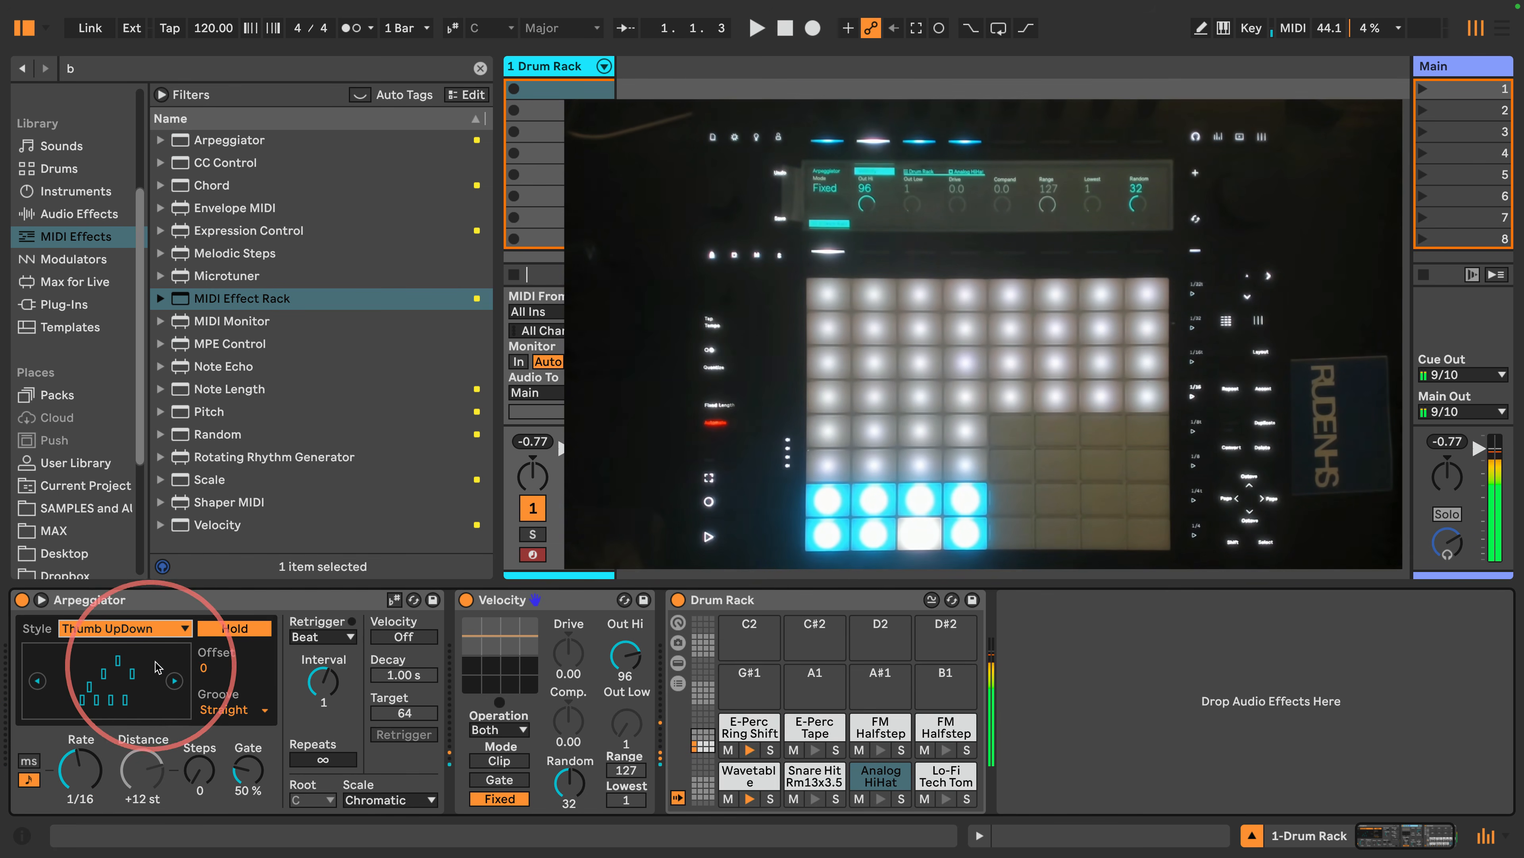
left_click(130, 629)
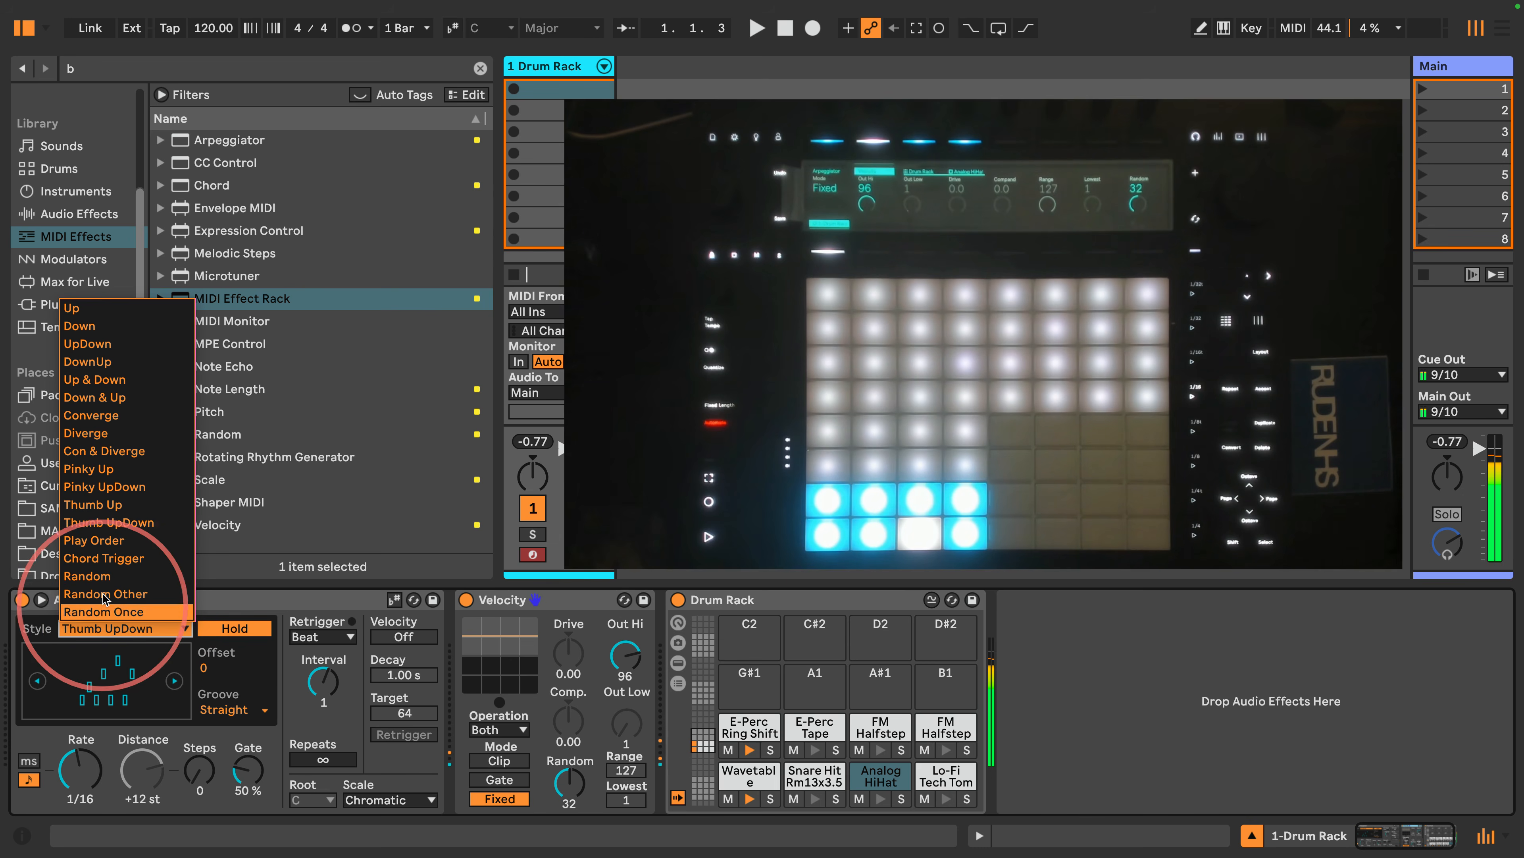
left_click(120, 540)
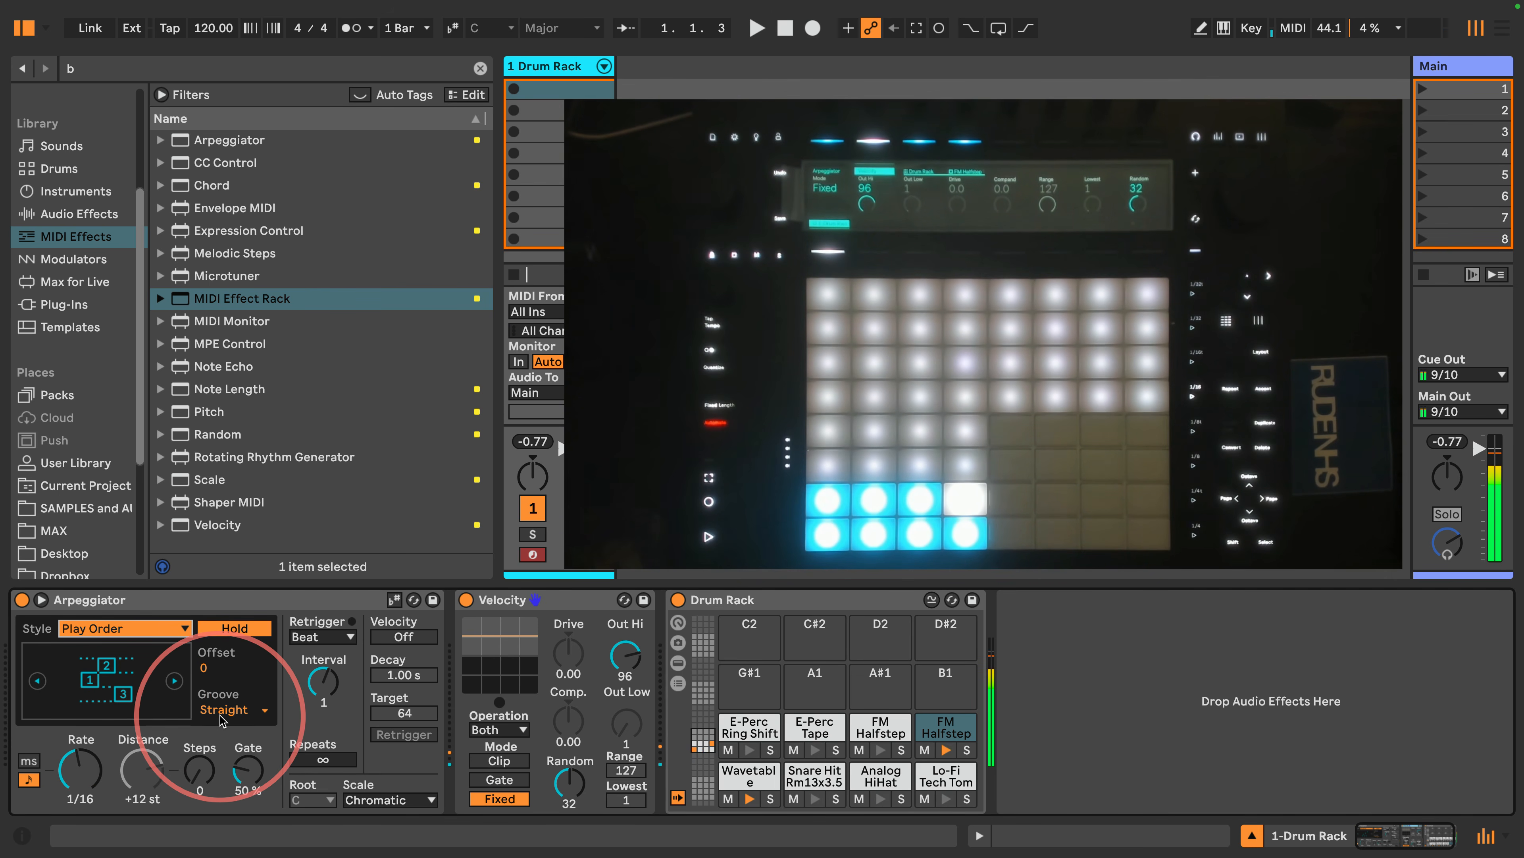
left_click(131, 631)
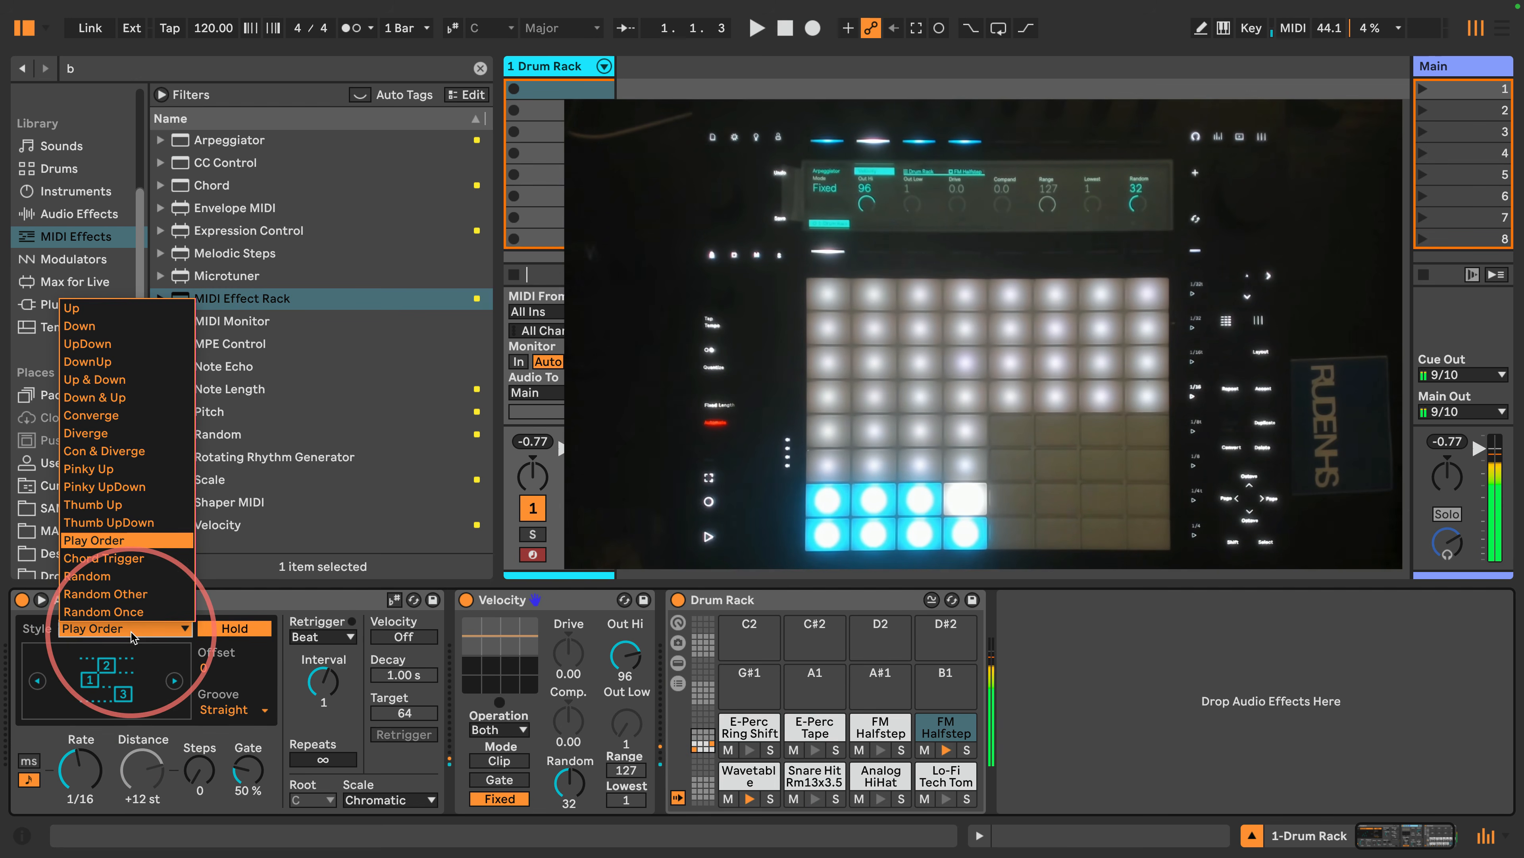
left_click(135, 561)
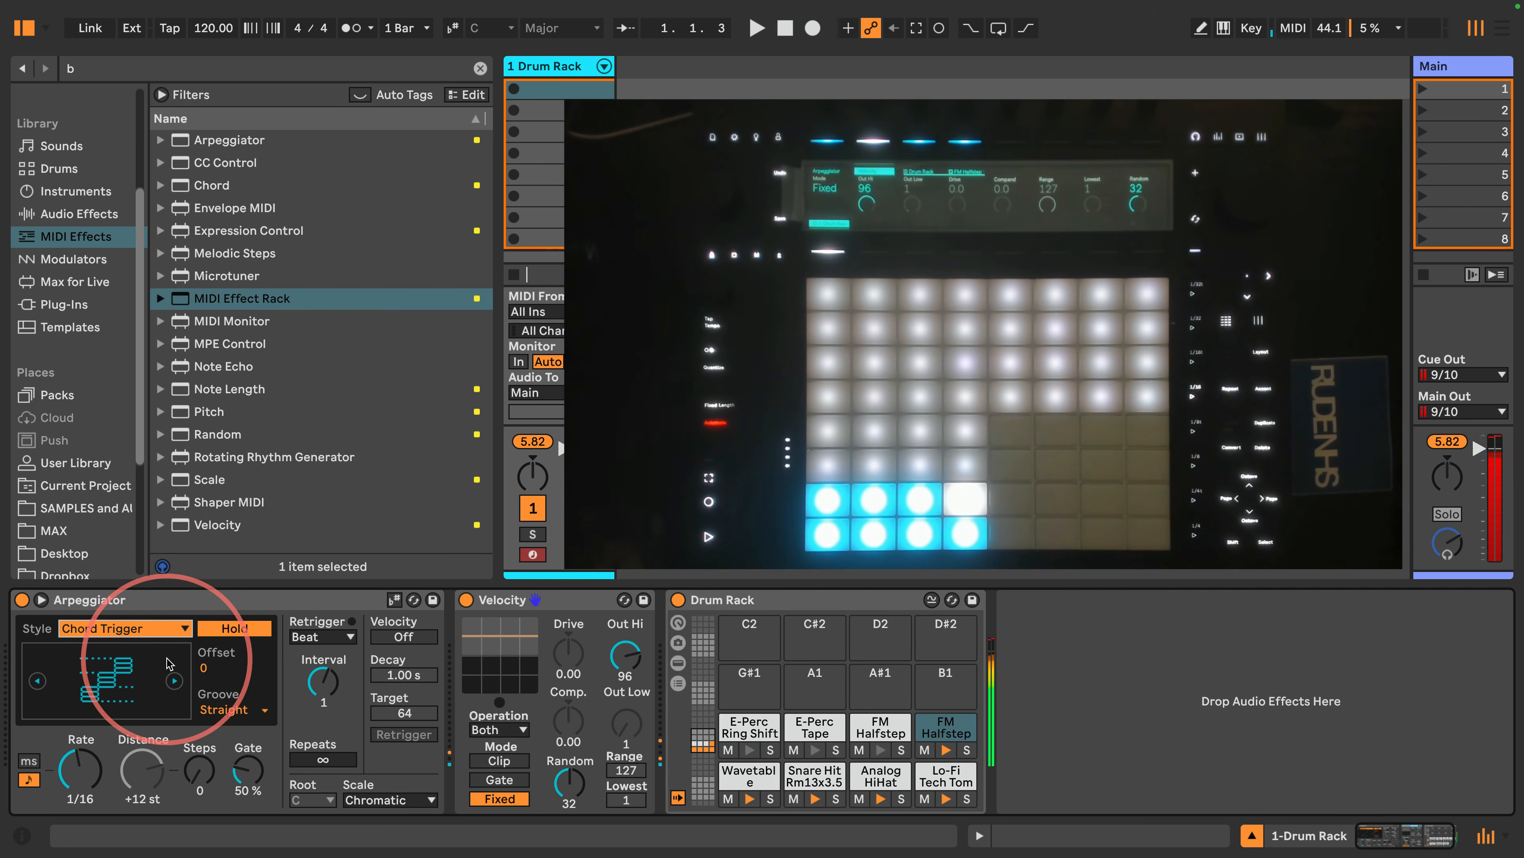
Step: Audition the Arpeggiator's Random and Random Other styles during playback and set the style to Random Once
left_click(150, 628)
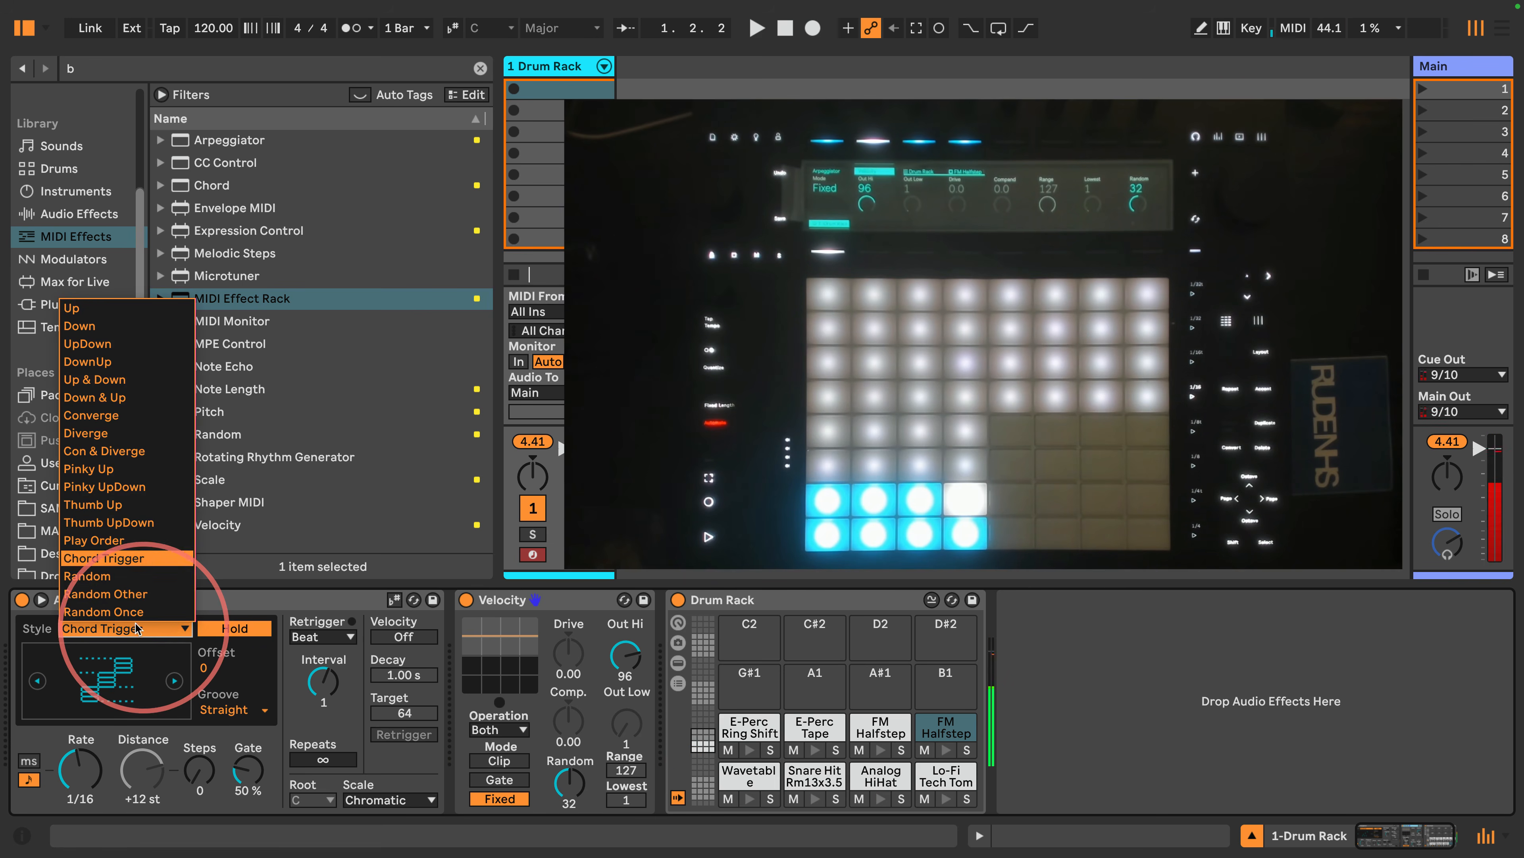
left_click(123, 575)
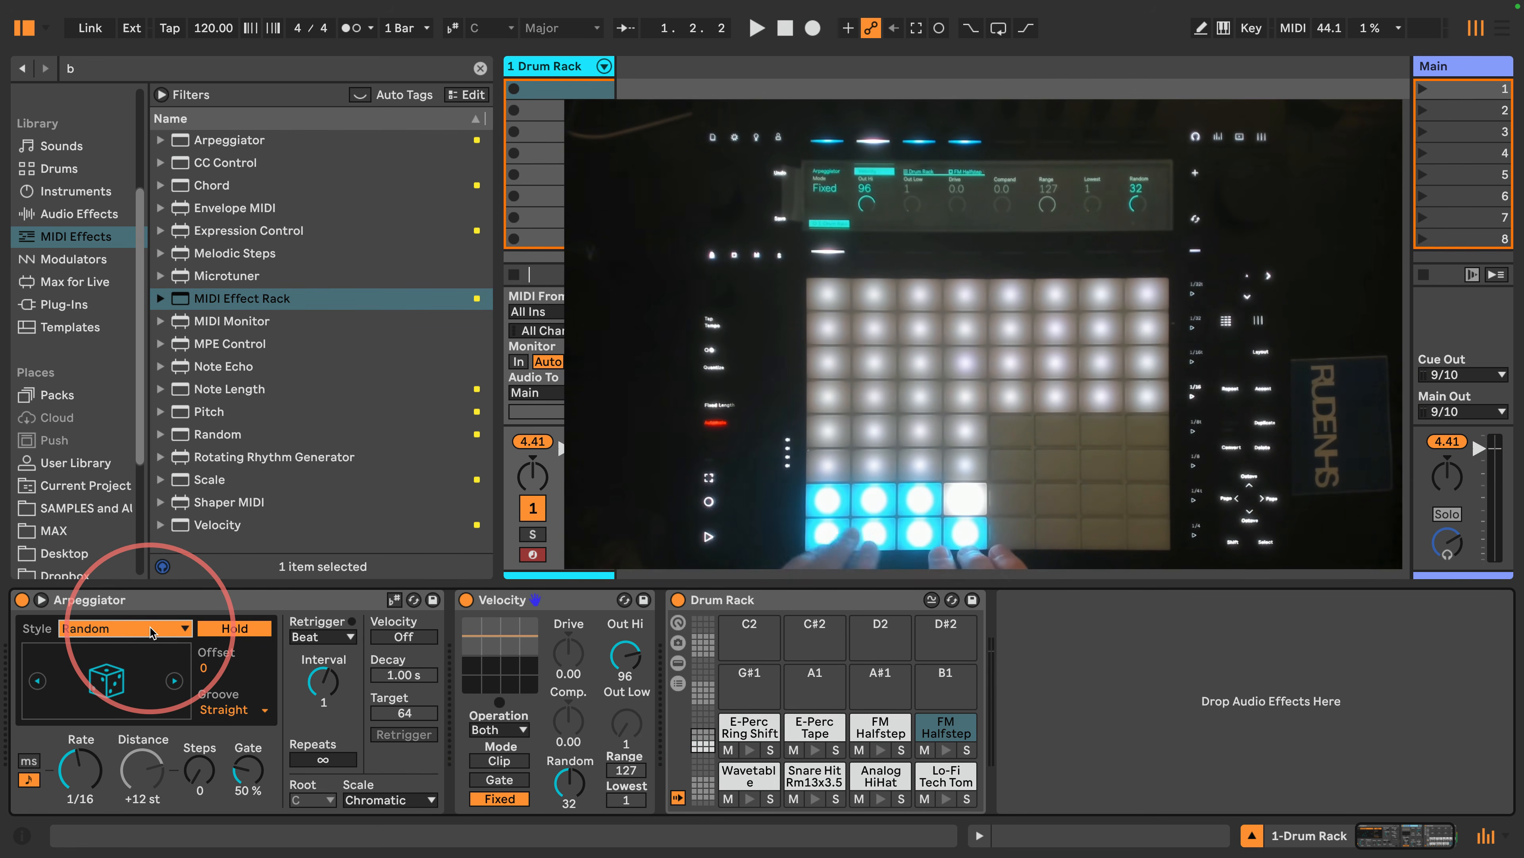
key("space")
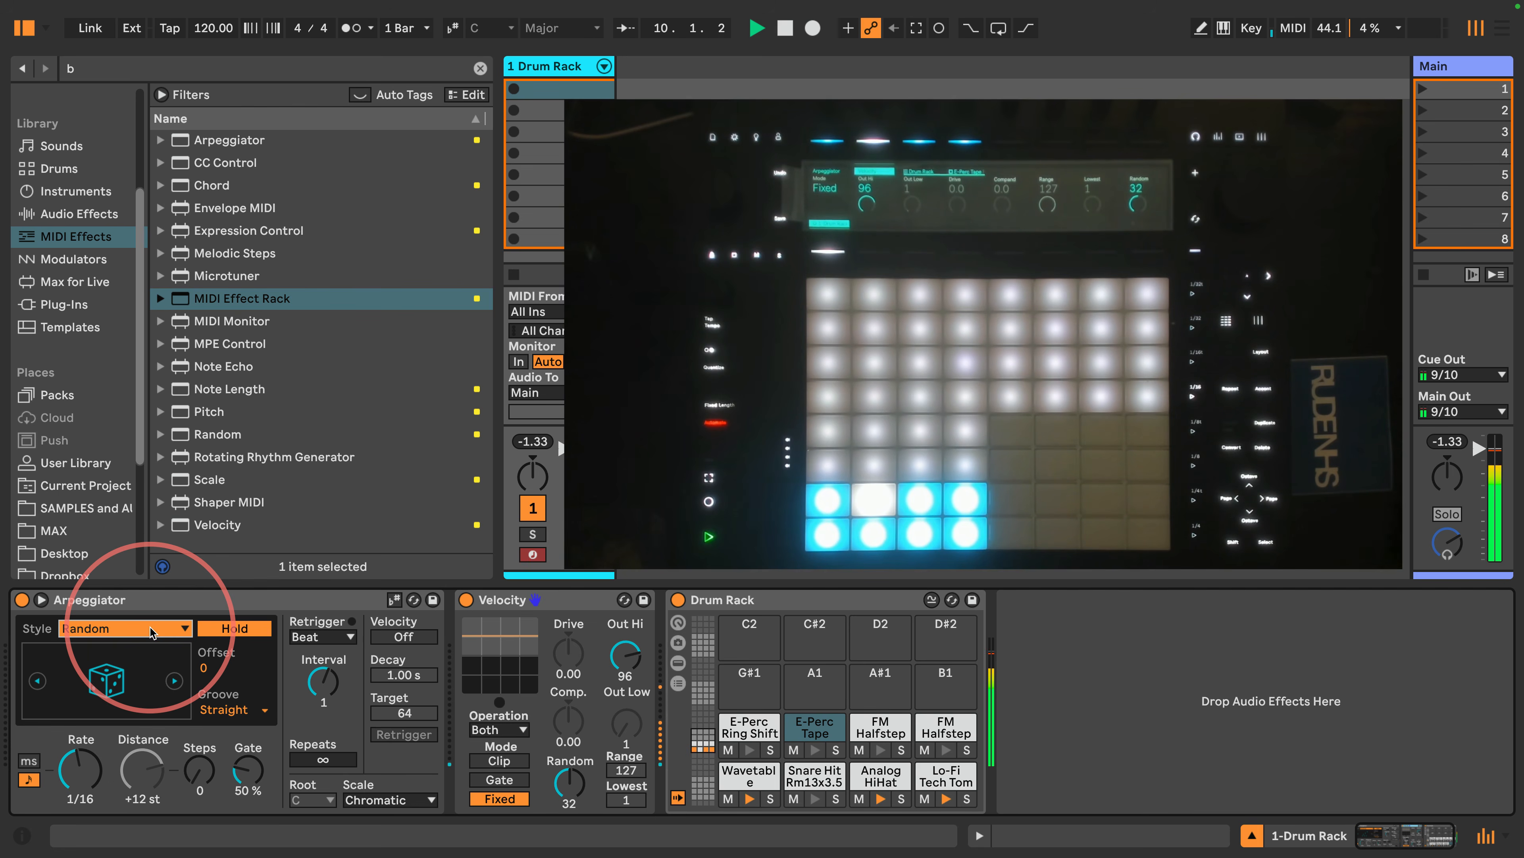
left_click(150, 627)
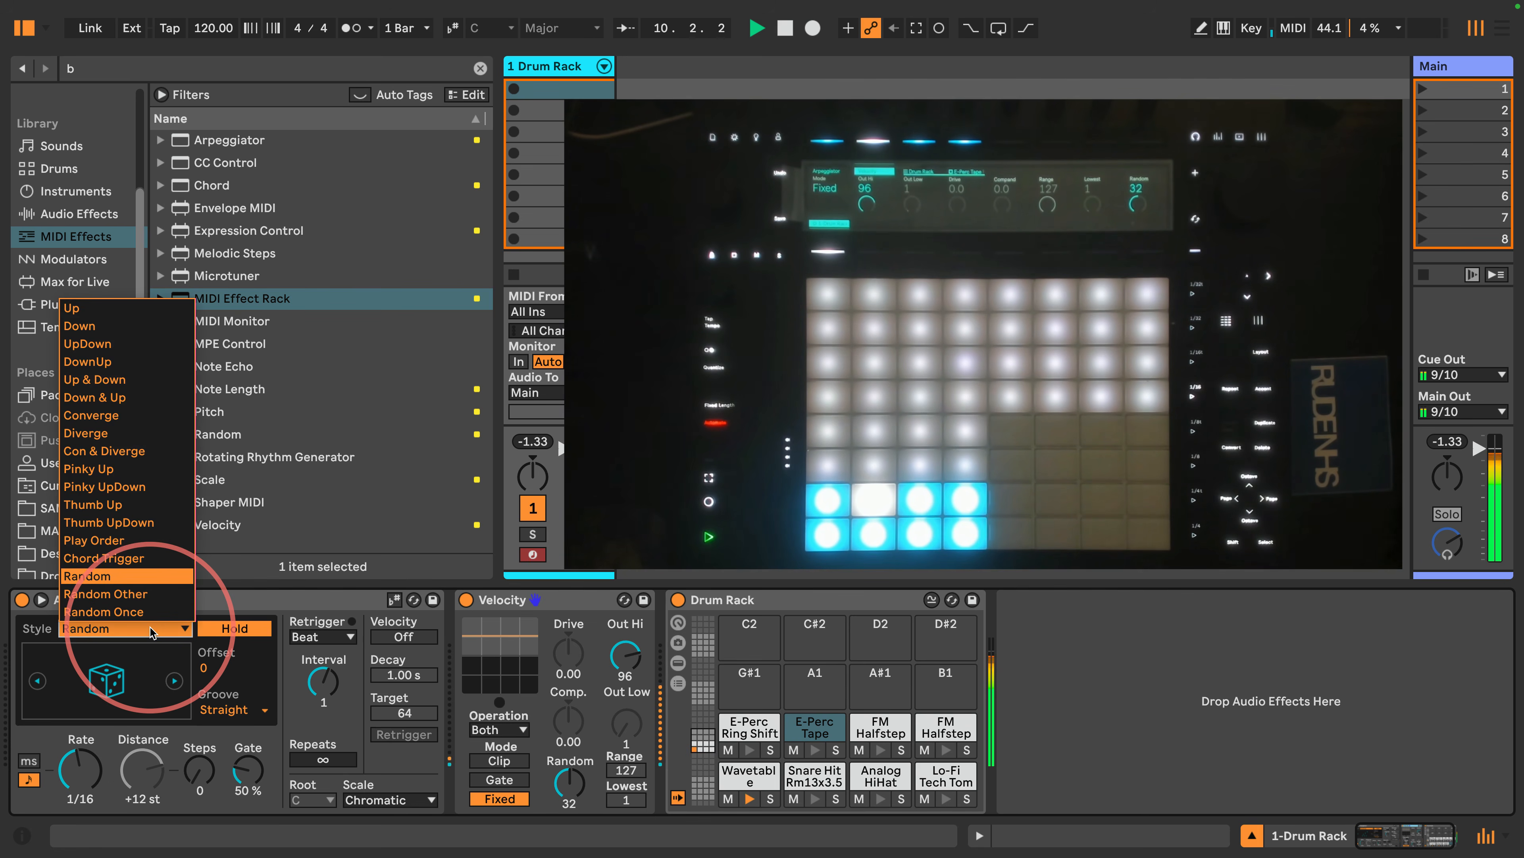
left_click(130, 593)
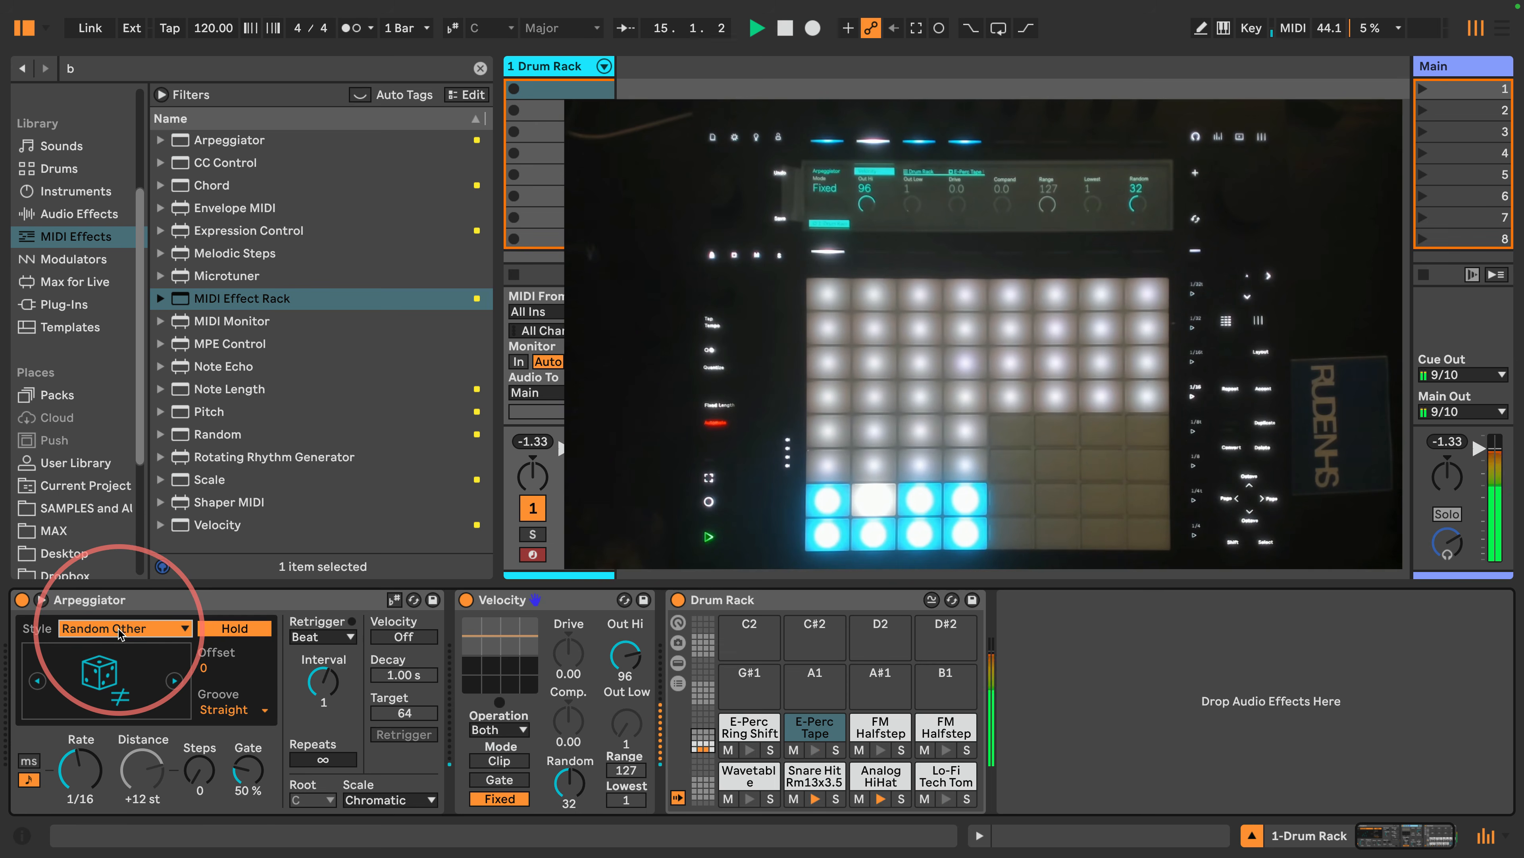
left_click(124, 634)
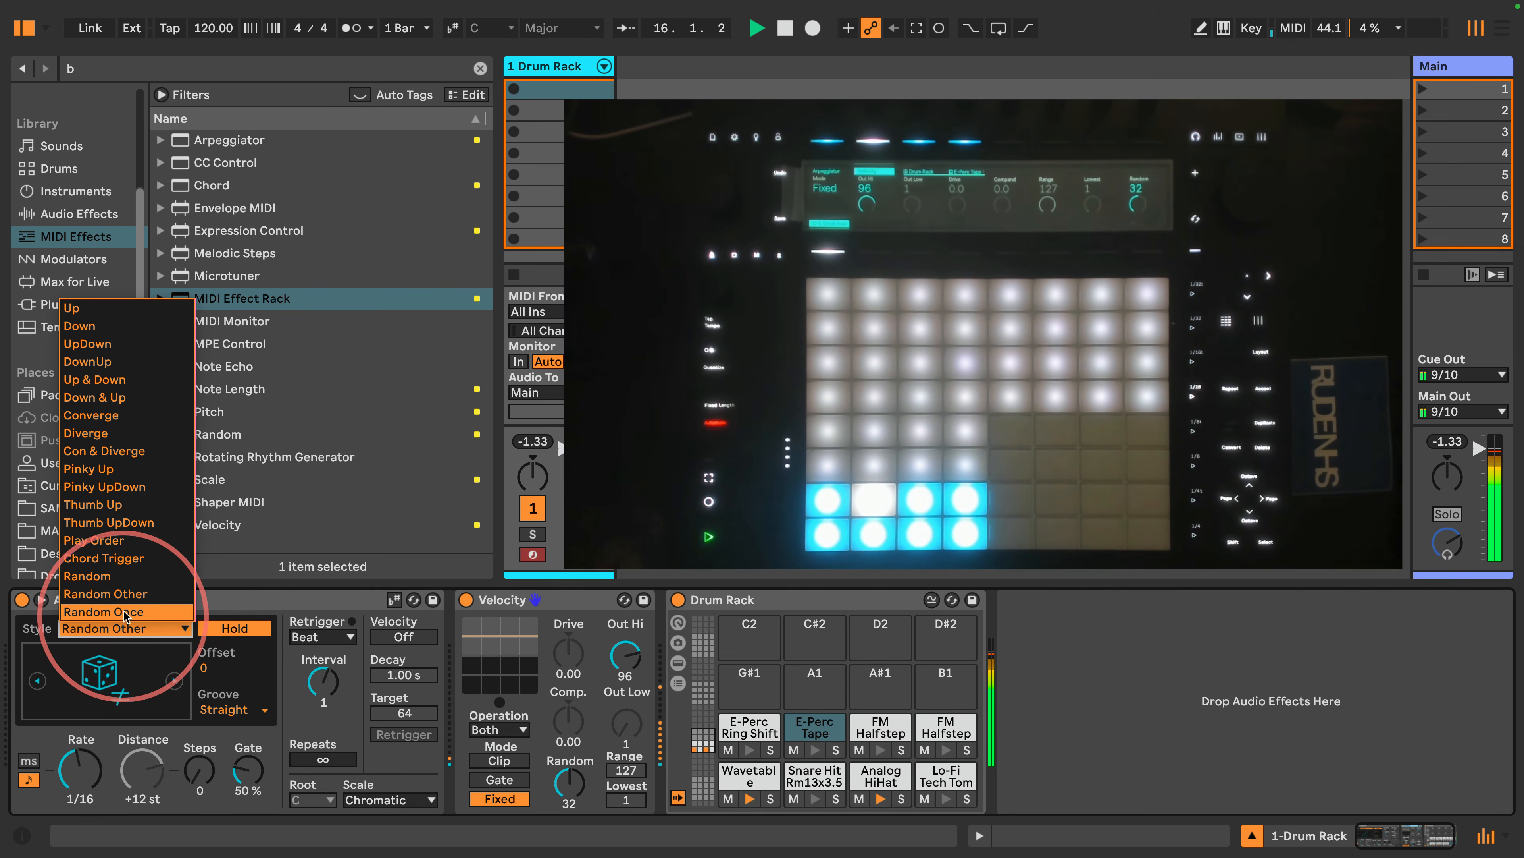
left_click(124, 638)
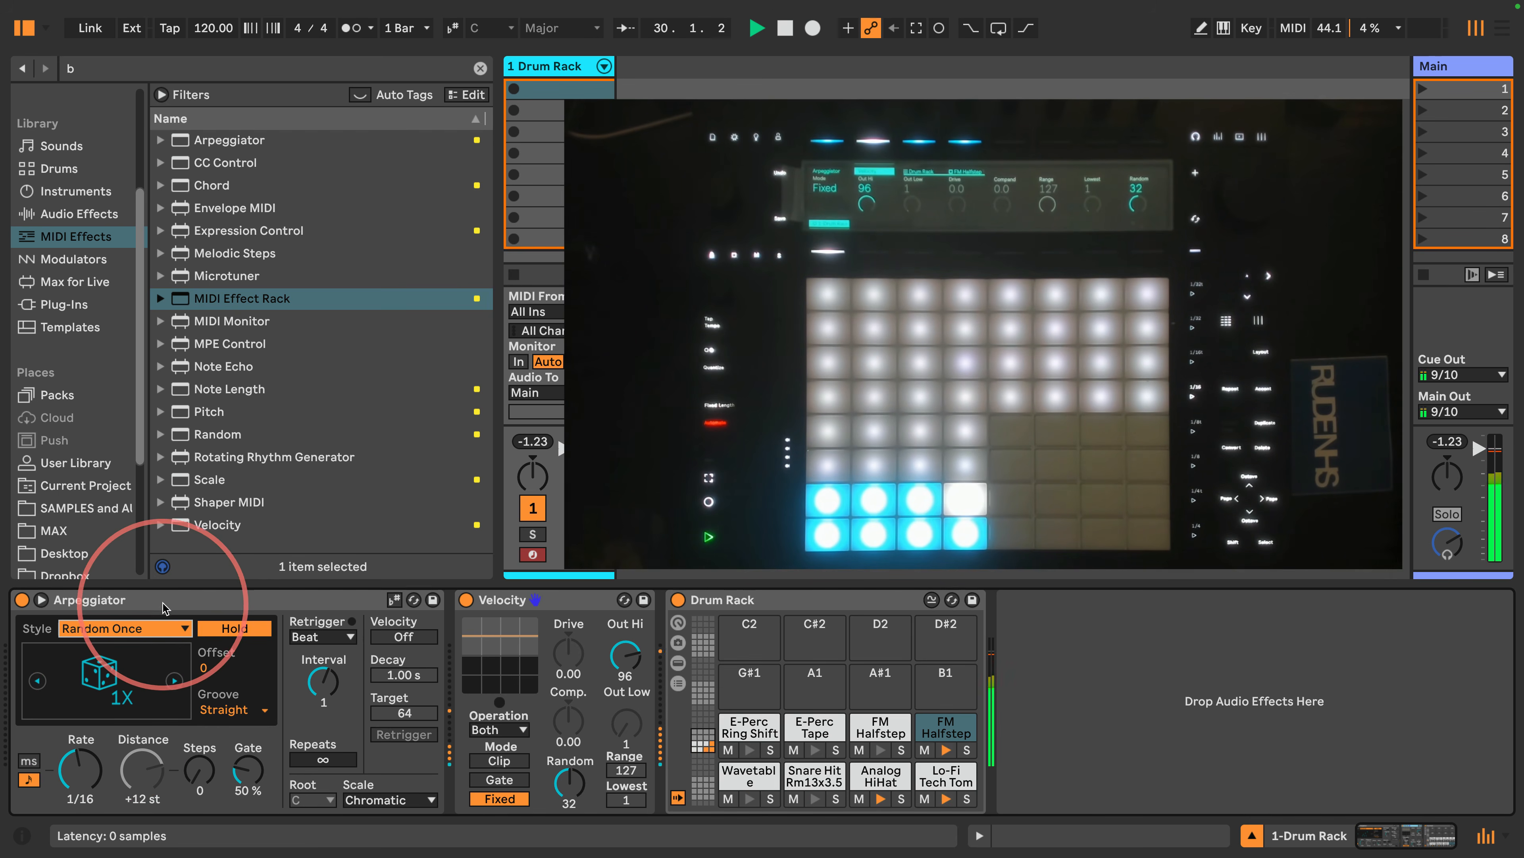
left_click(135, 629)
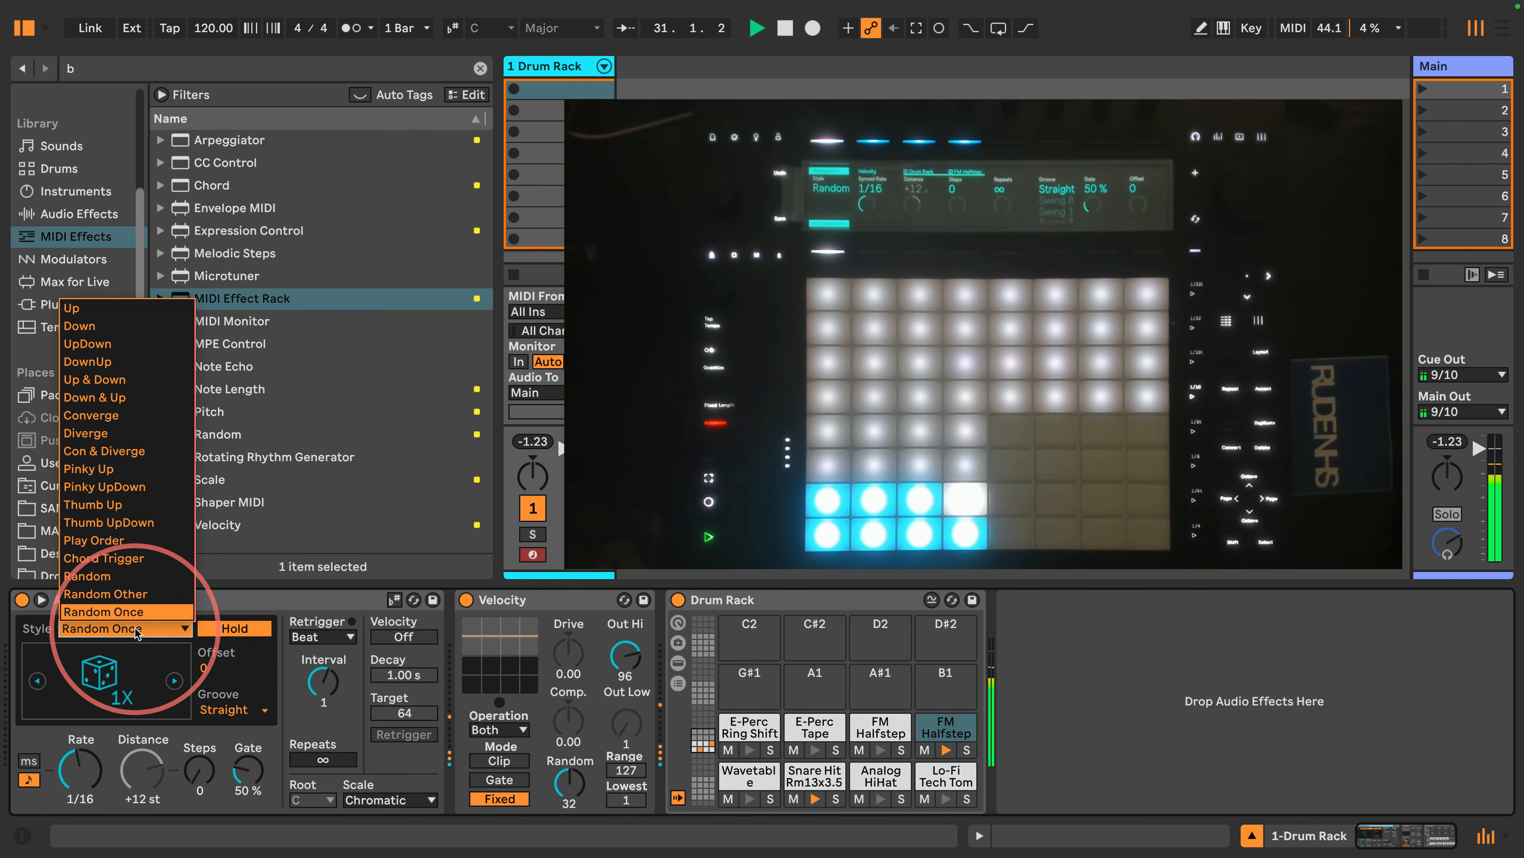
left_click(137, 631)
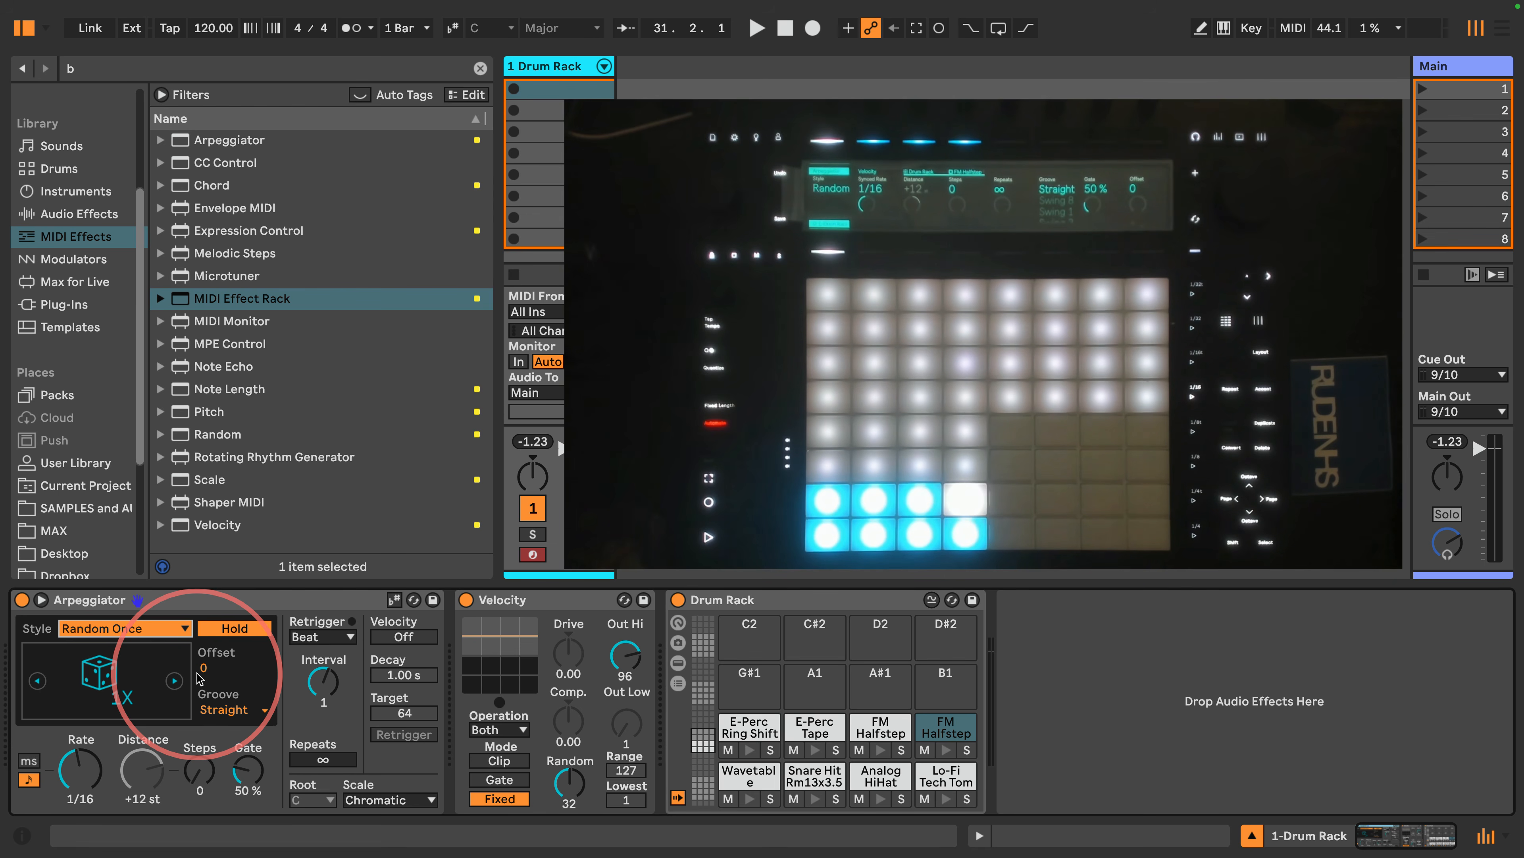
Step: Set the Arpeggiator's groove to Swing 8 and its rate to 1/8
left_click(231, 709)
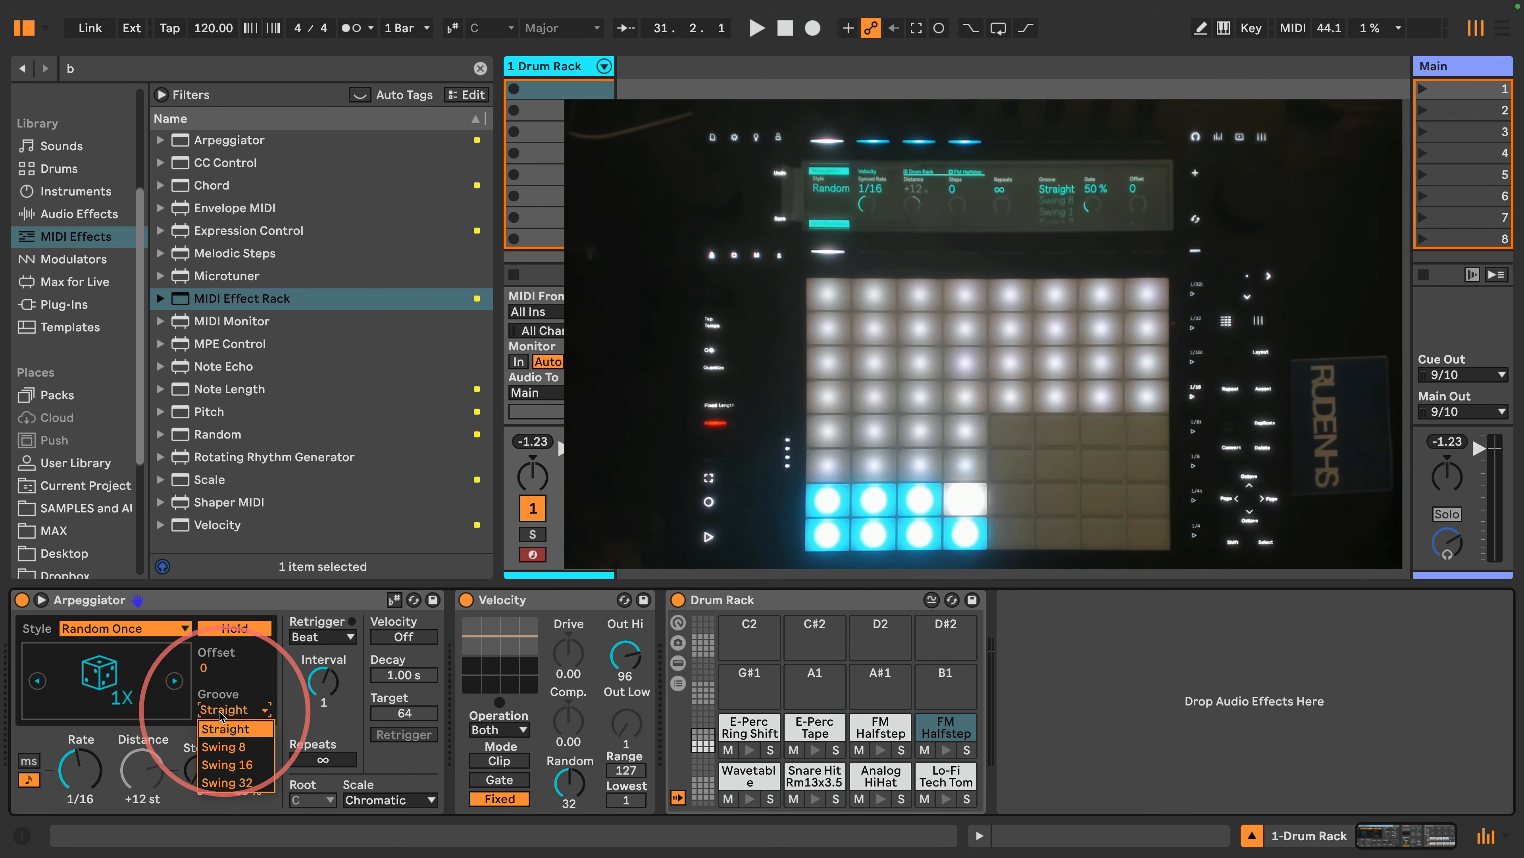
left_click(230, 747)
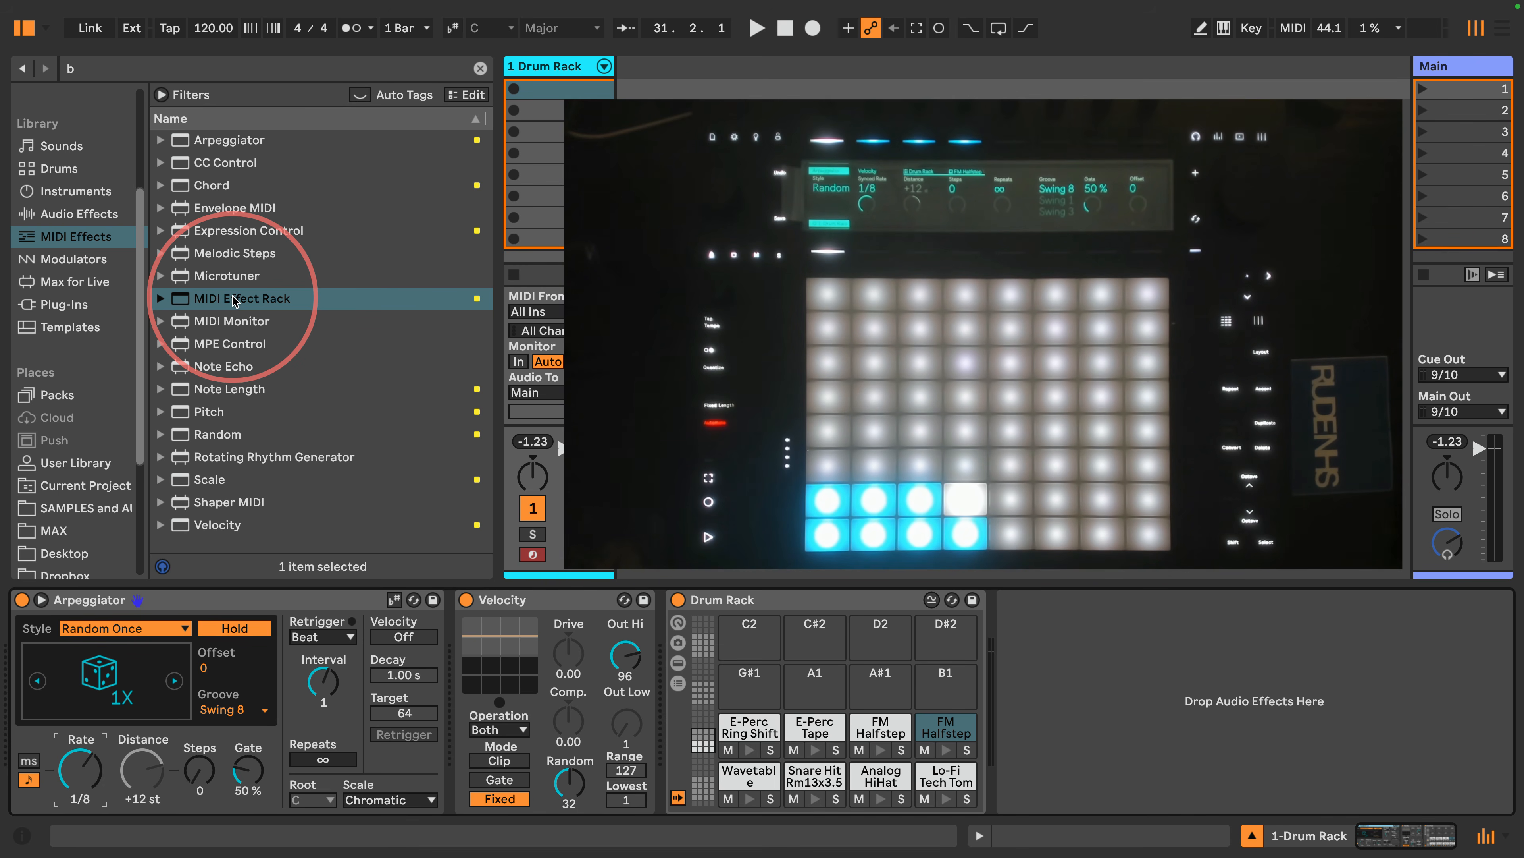
Step: Enable the global scale and set it to C Minor Blues
left_click(452, 30)
left_click(543, 28)
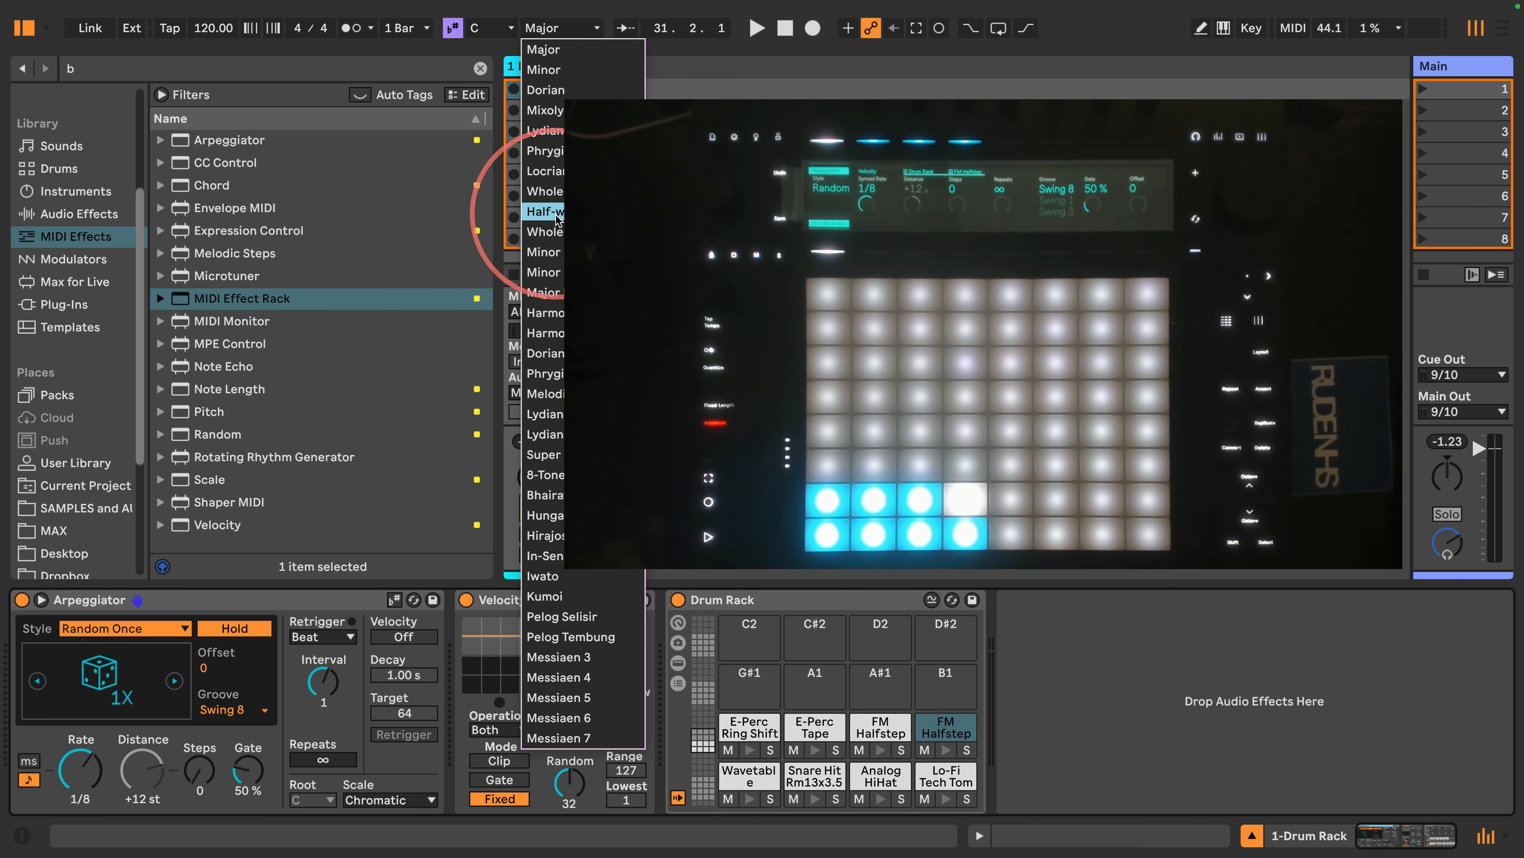
left_click(545, 253)
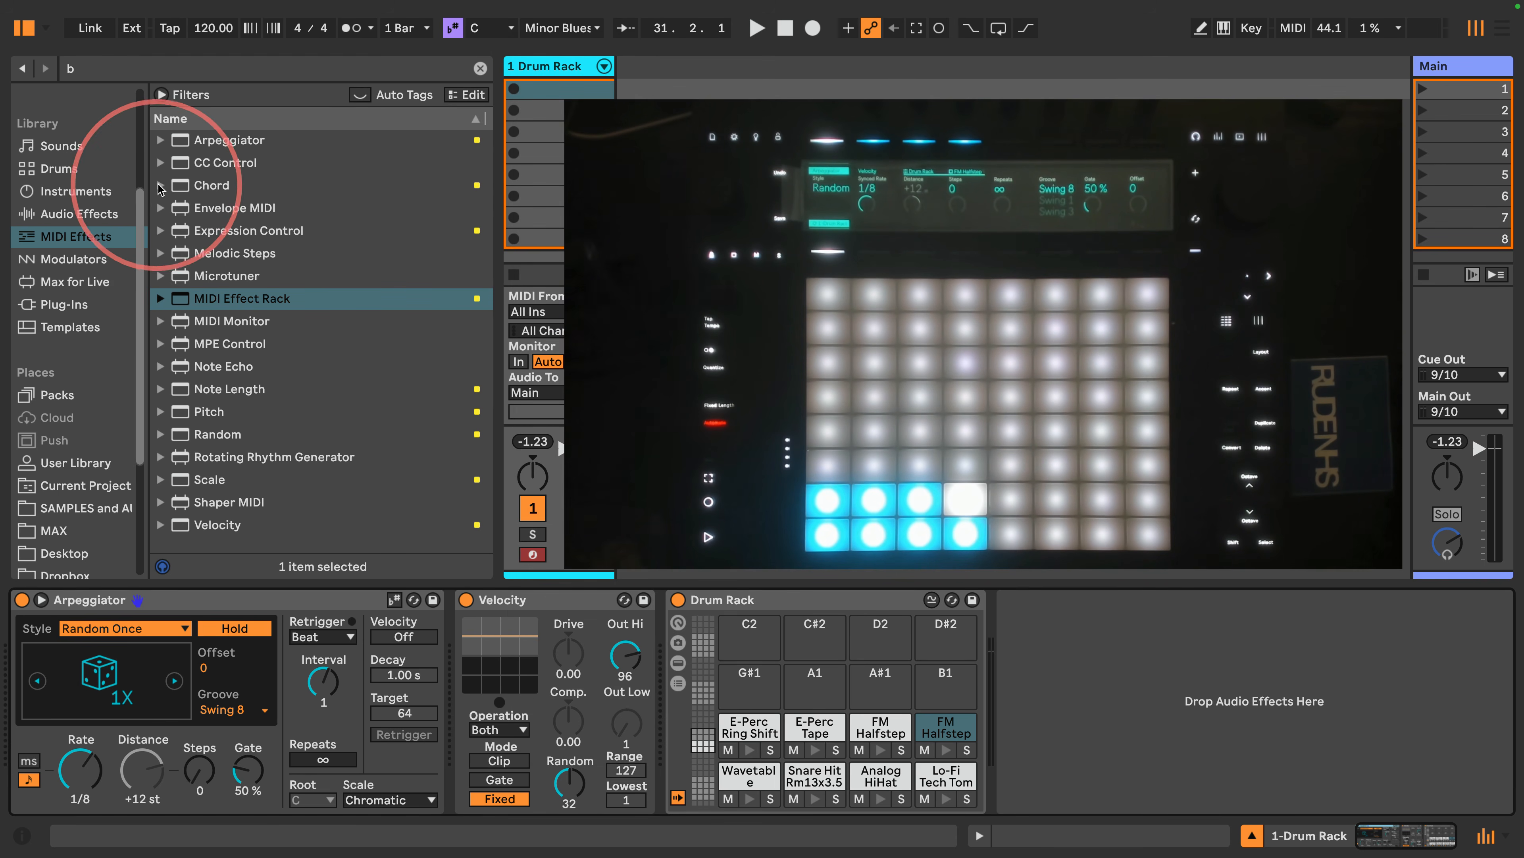
Step: Add a Chord effect to the Drum Rack's empty A1 pad and make it follow the current scale
left_click_drag(180, 188, 815, 684)
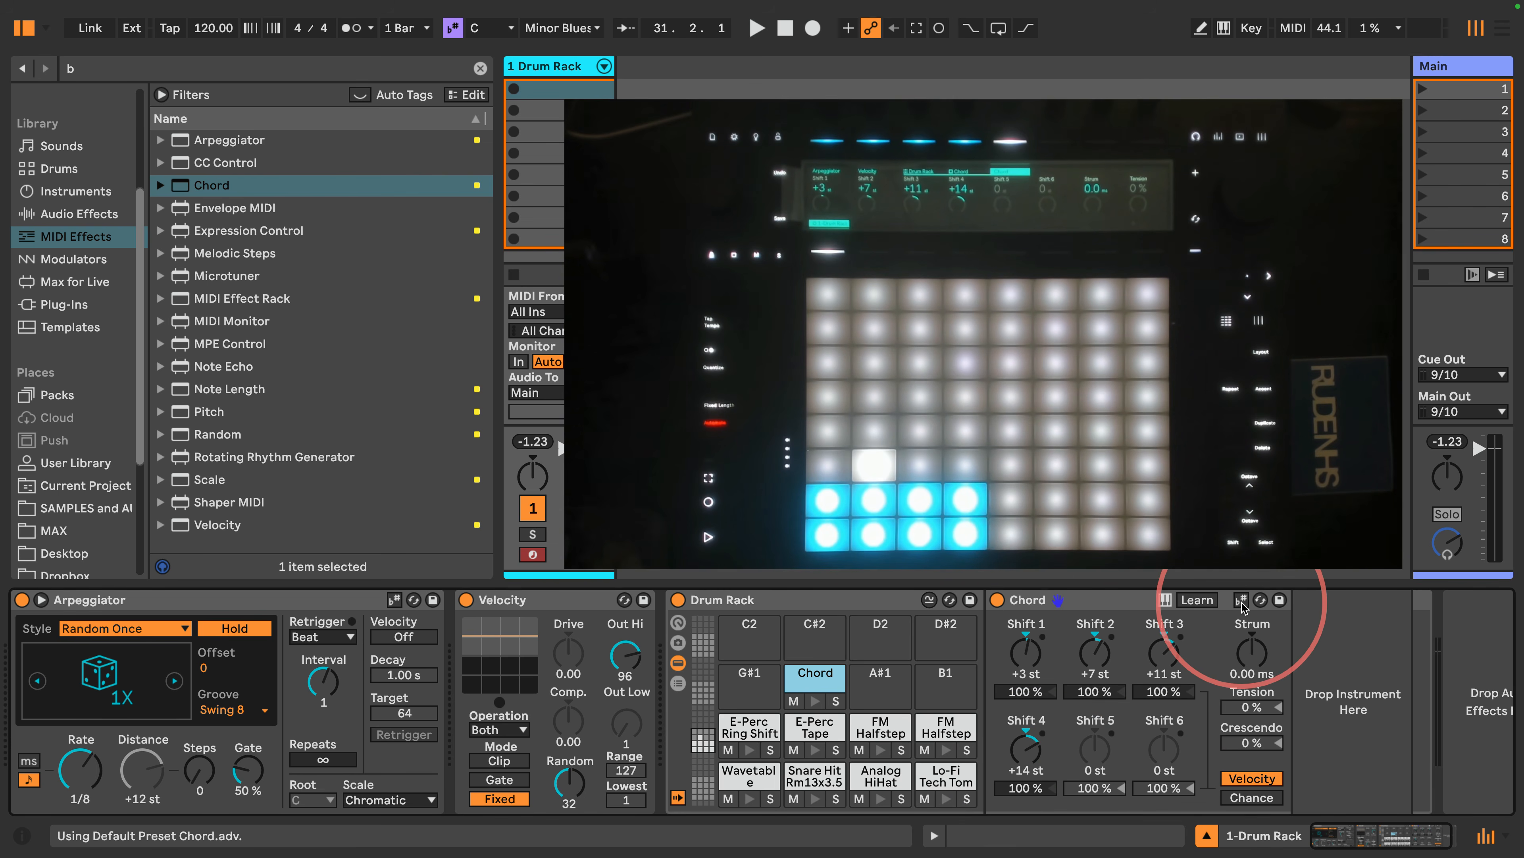
left_click(1241, 600)
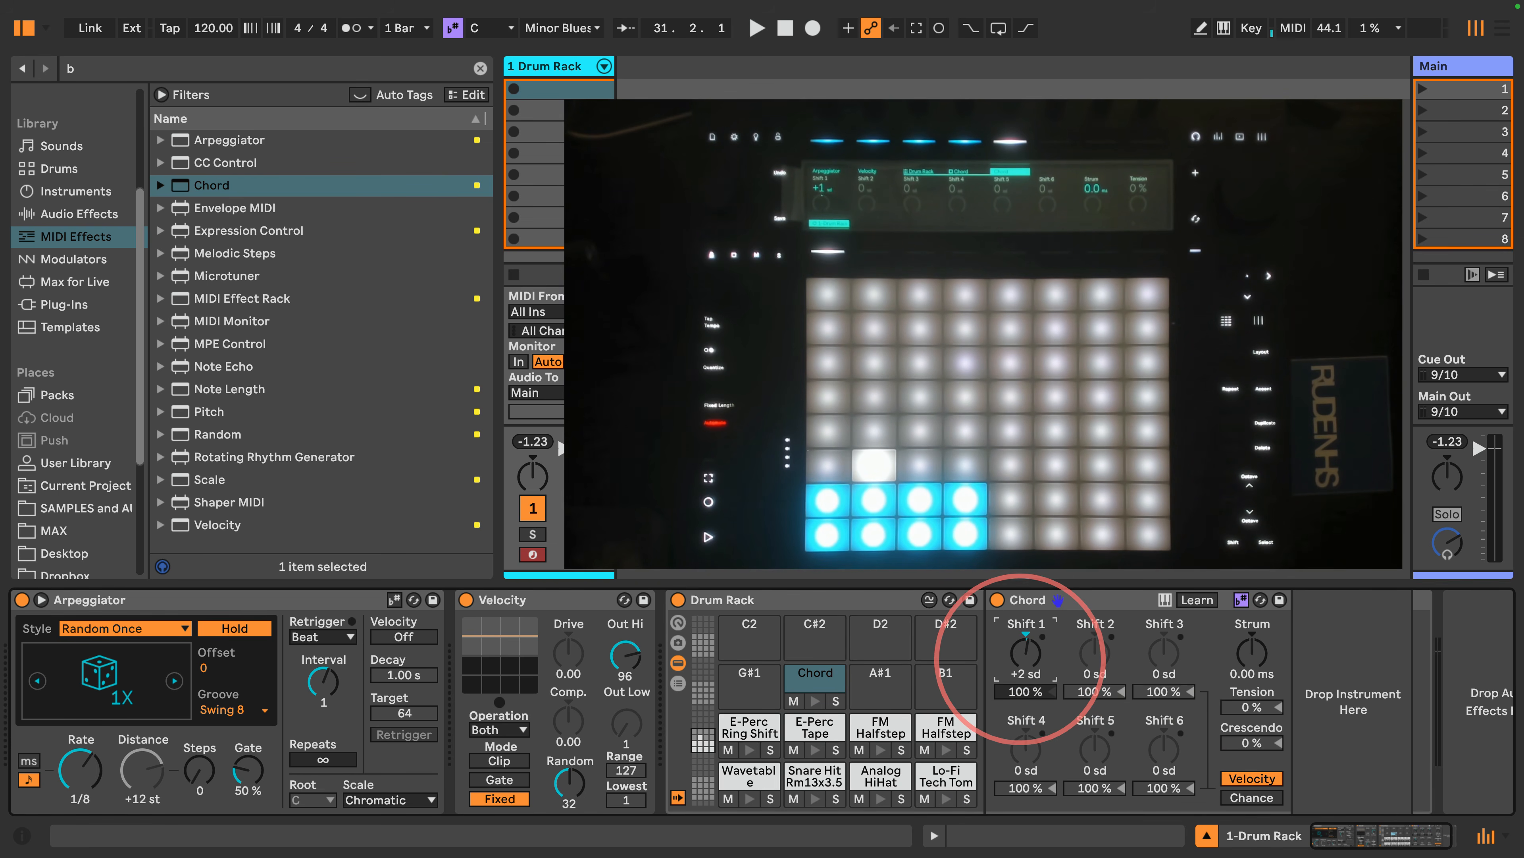
Step: Set the Chord effect's Shift 1 to 5 to +2, +4, +7, +10 and -5 scale degrees
left_click(1089, 658)
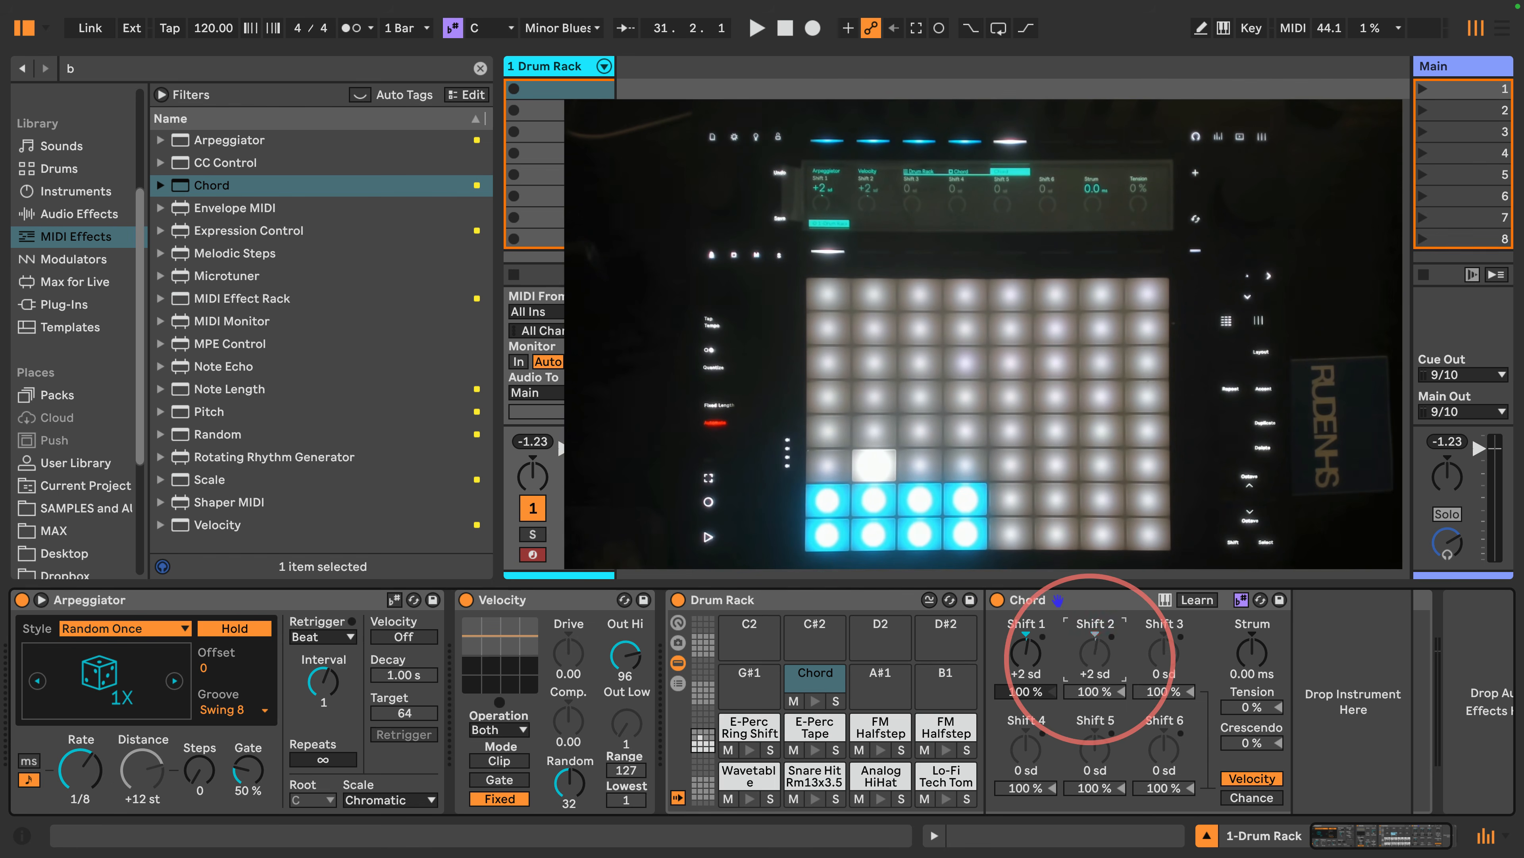
left_click(1159, 657)
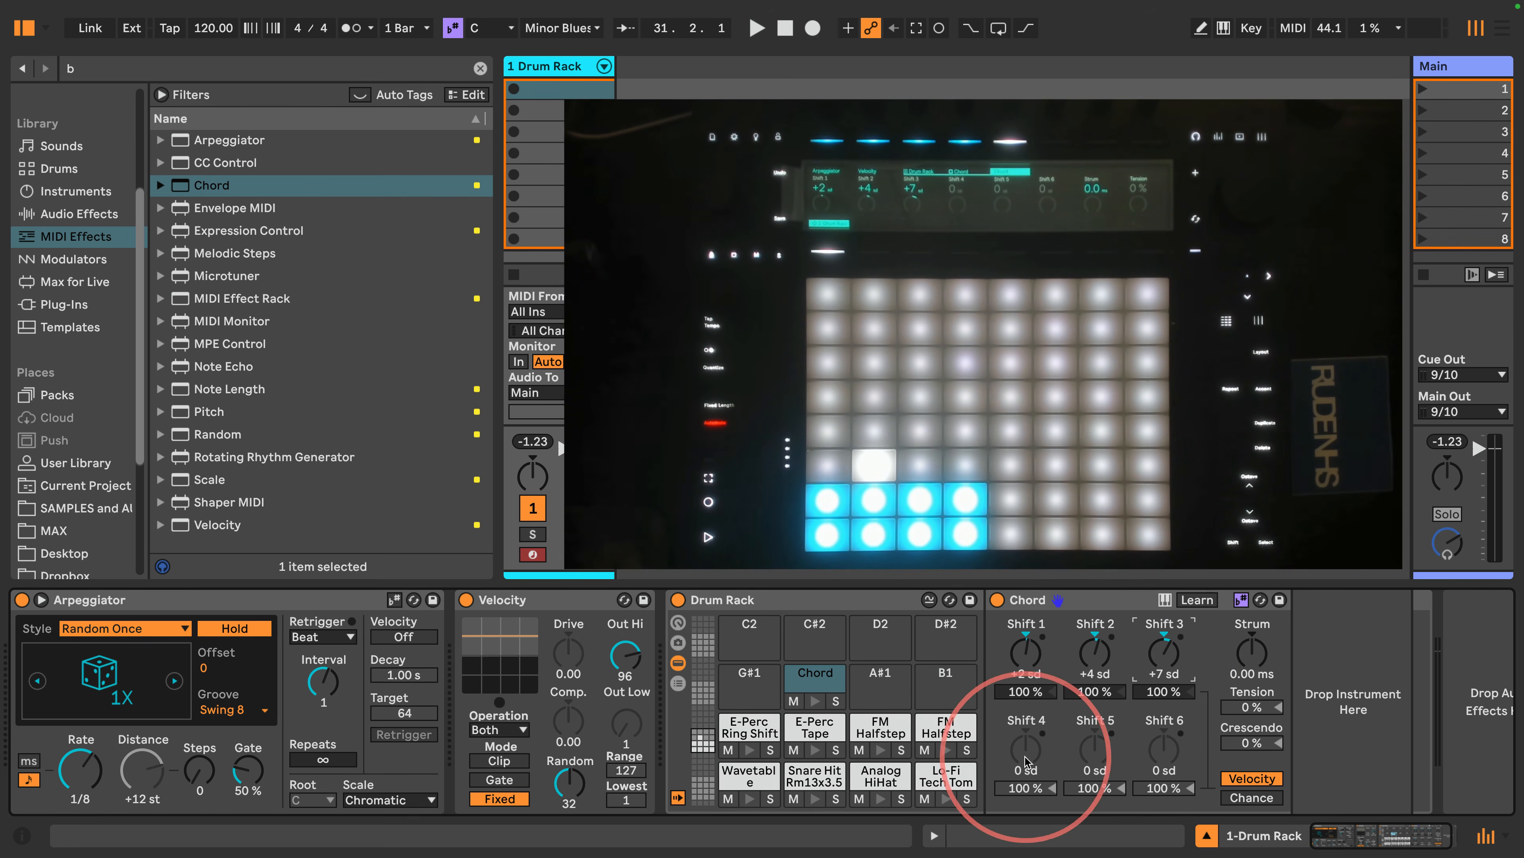
left_click_drag(1024, 761, 1021, 758)
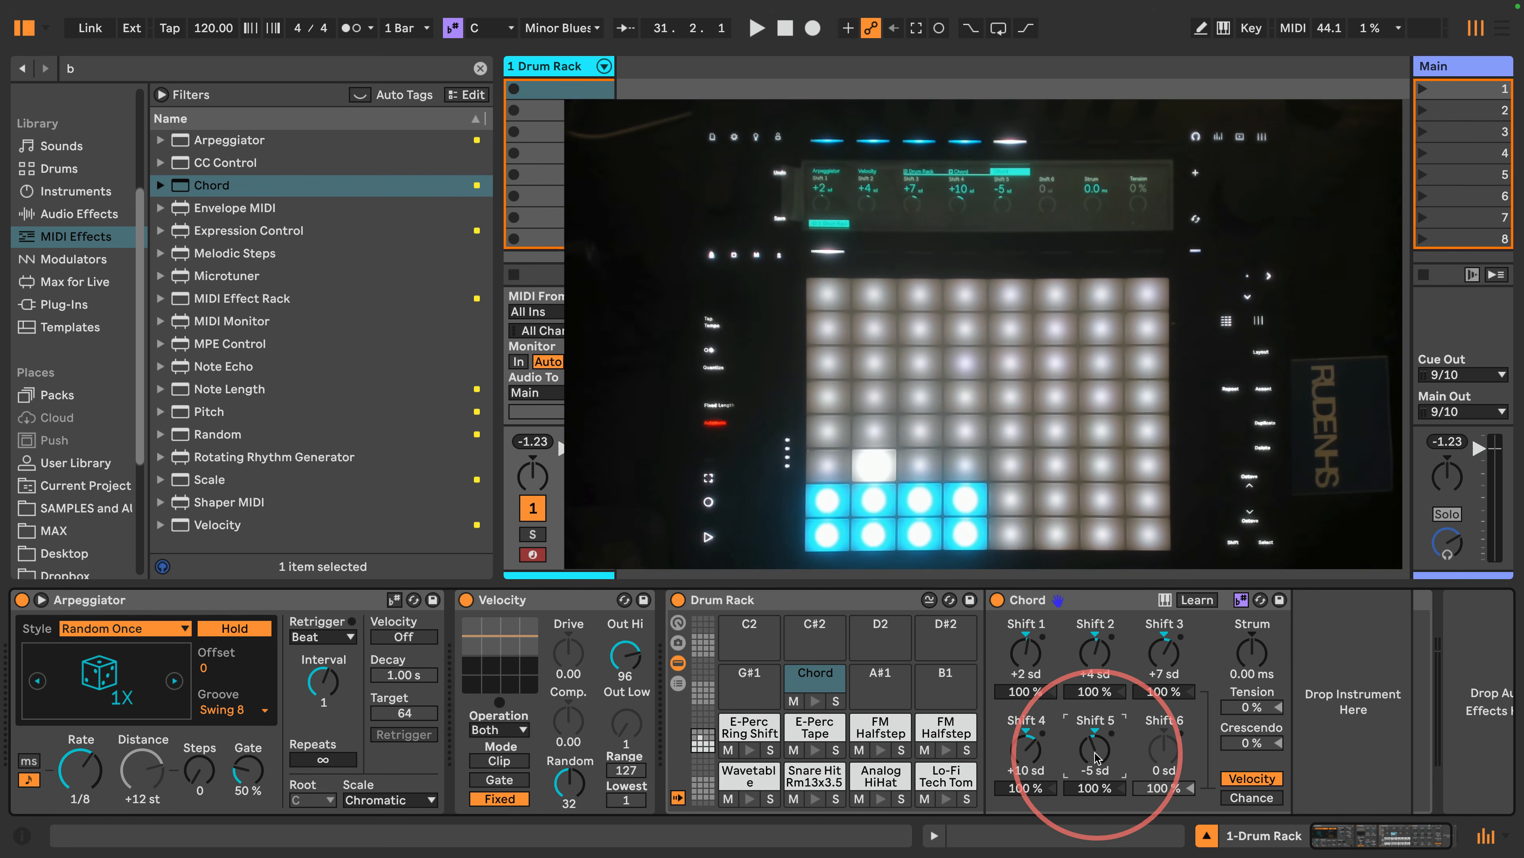
Step: Switch the Chord effect to Chance mode and set the chance of Shifts 1 to 5 to 75 %
left_click(1252, 798)
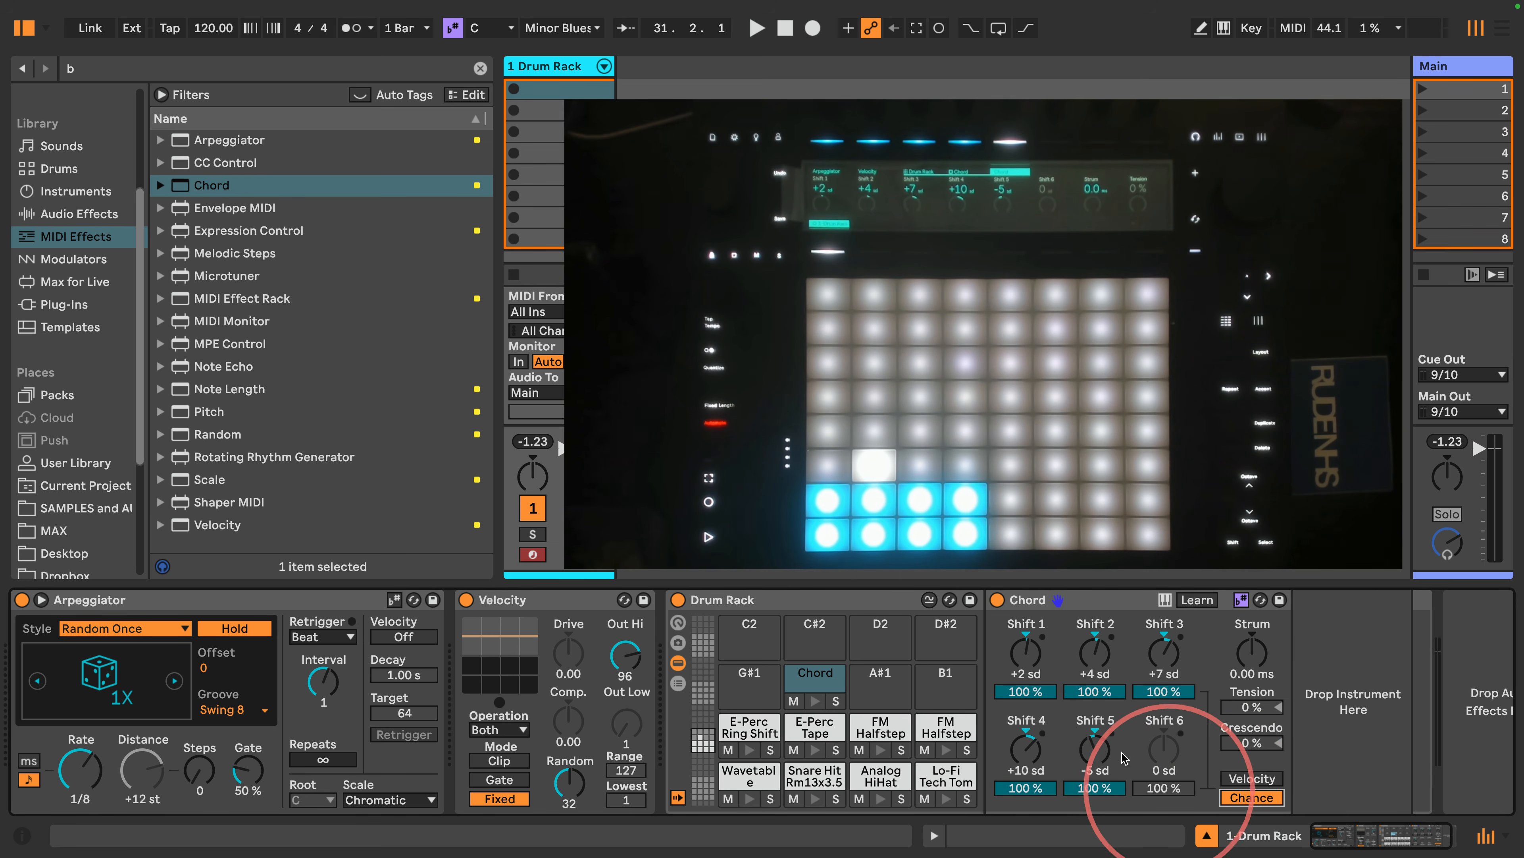
left_click(1031, 692)
type("75")
key("Return")
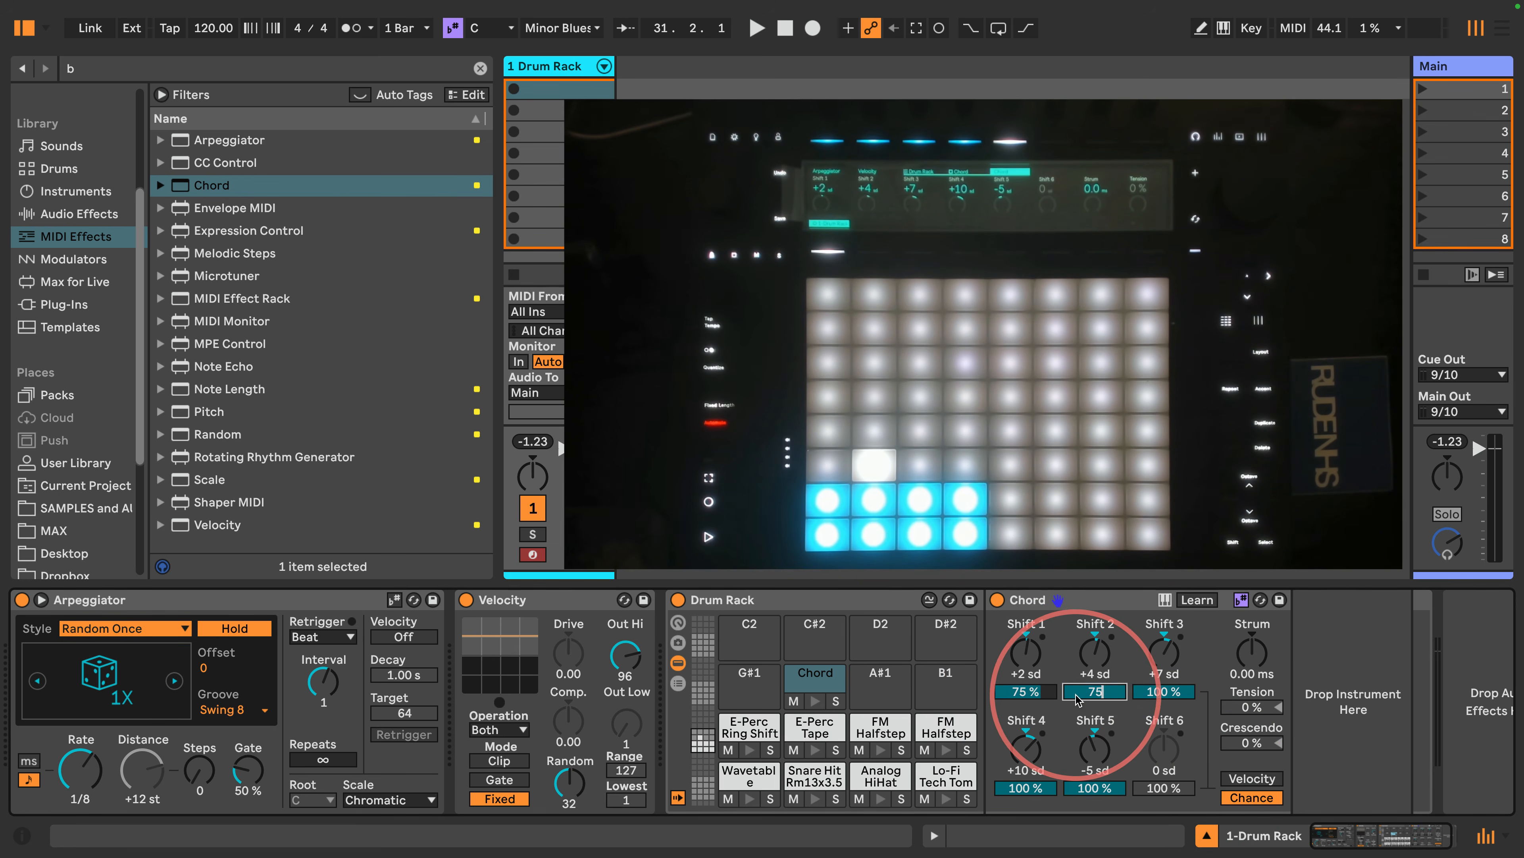
key("Return")
left_click(1148, 692)
type("75")
key("Return")
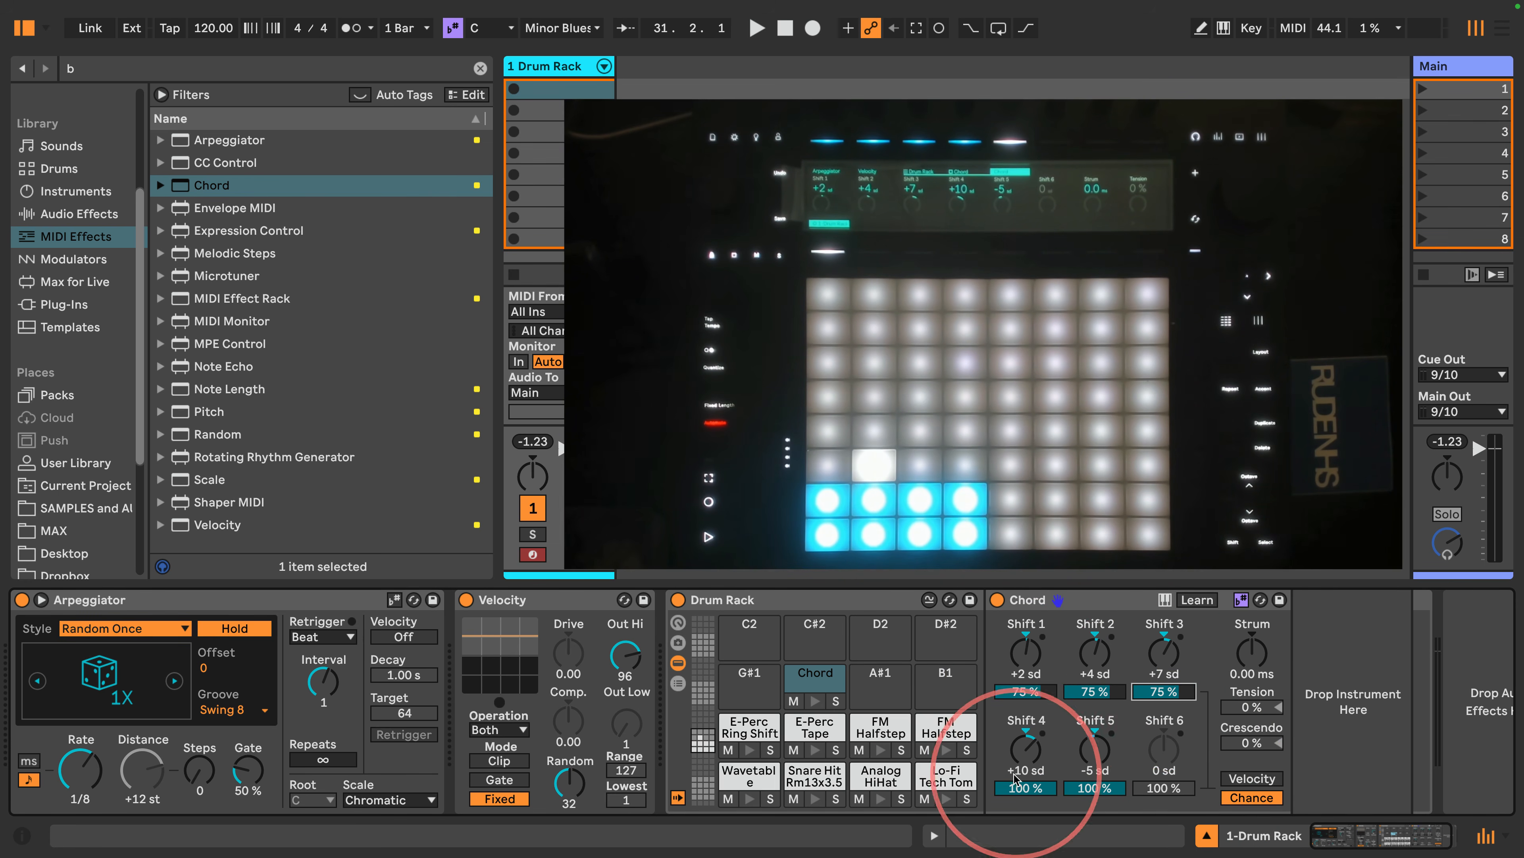
left_click(1015, 789)
type("75")
key("Return")
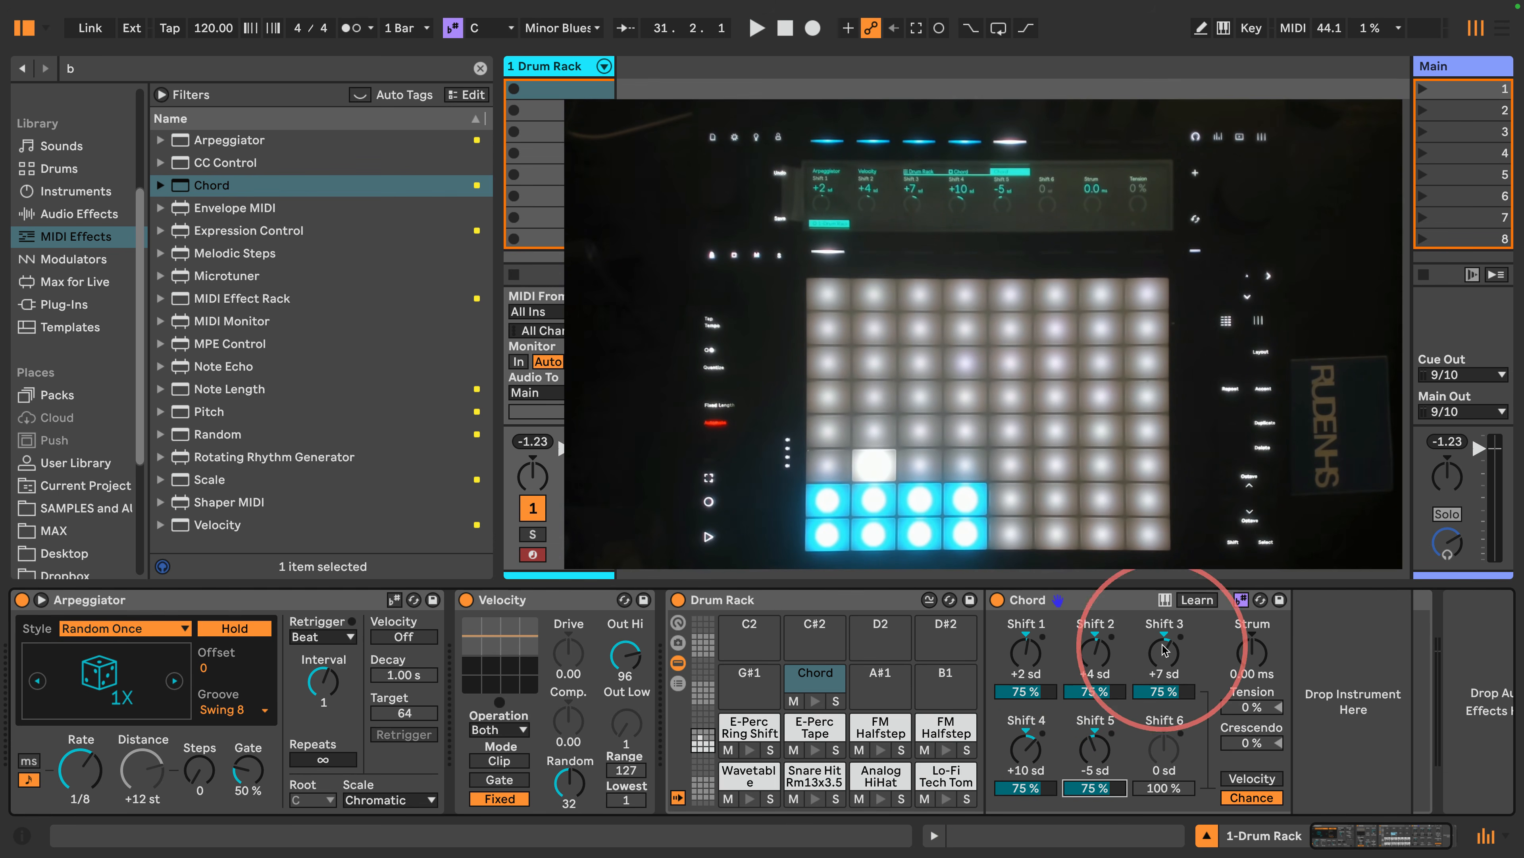
Step: Filter the library's sounds to Piano & Keys and preview the presets from 1999 Organ Synth to Ac Piano Upright
scroll(1122, 783, "right", 2)
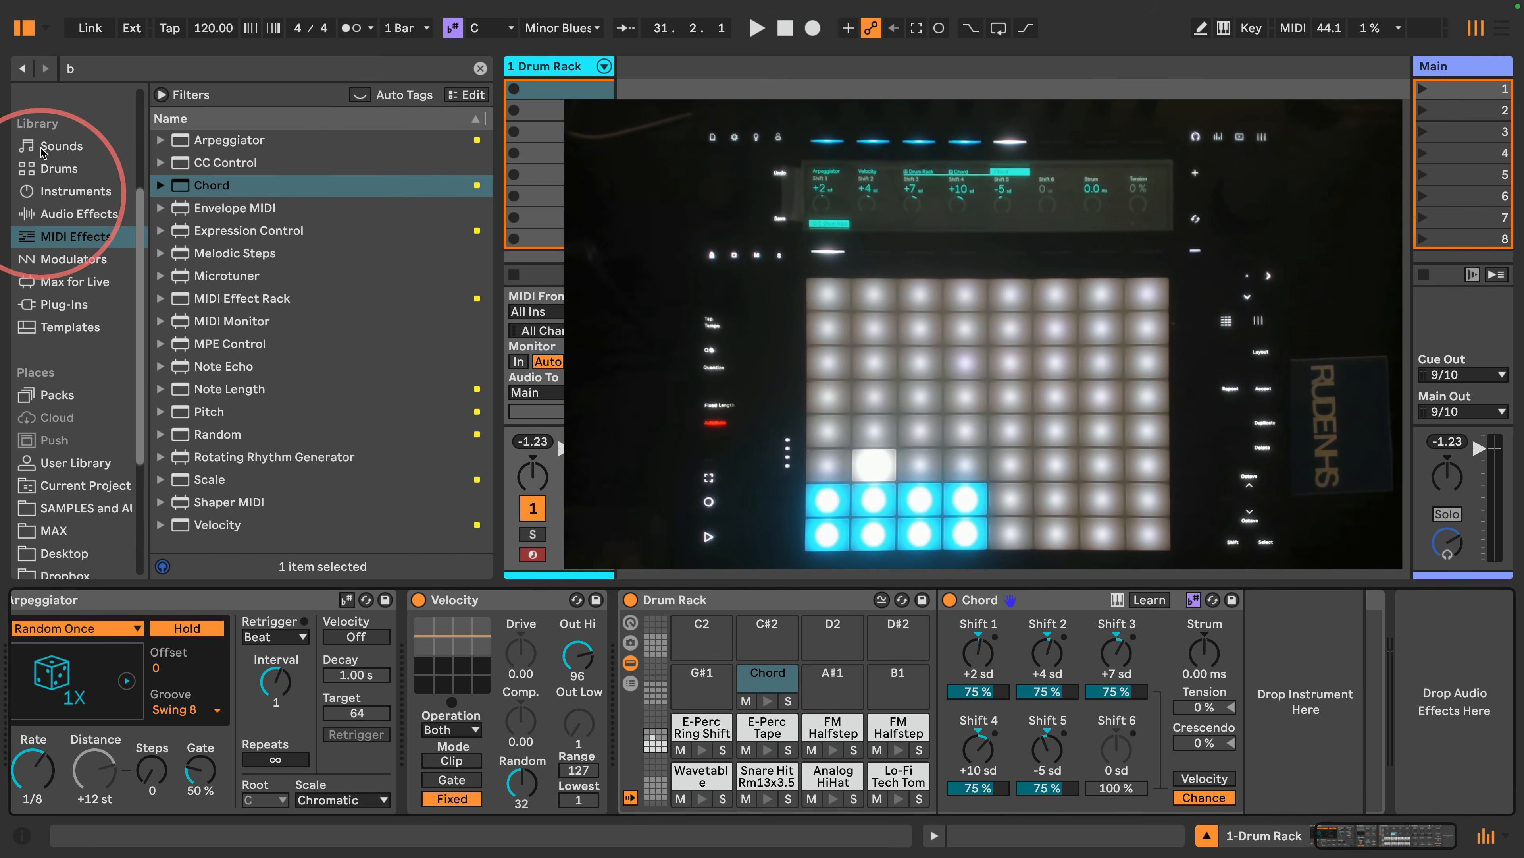
left_click(54, 145)
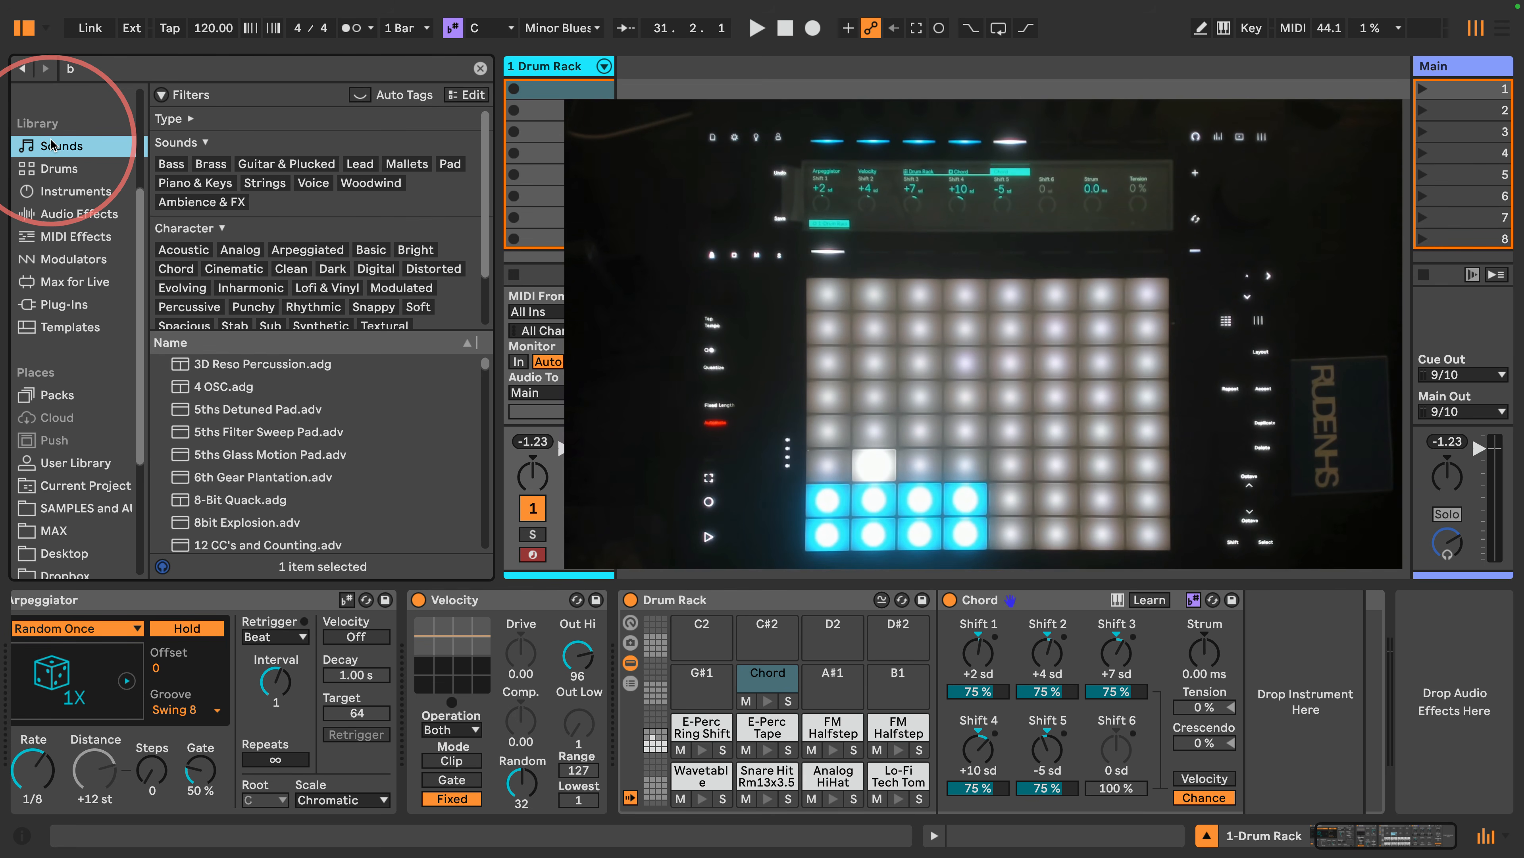
left_click(198, 182)
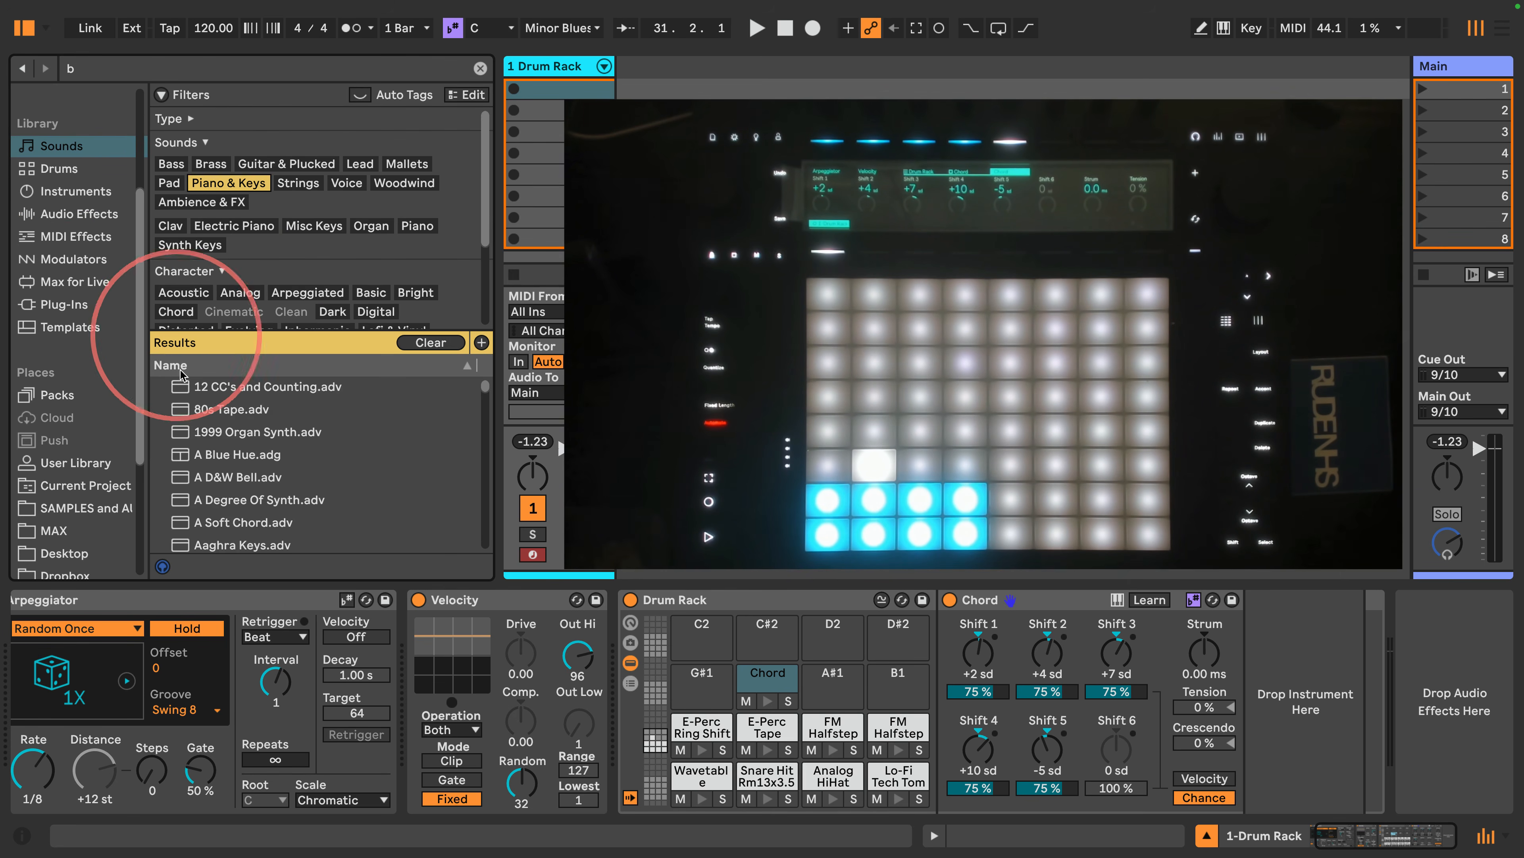
left_click(191, 434)
key("Down")
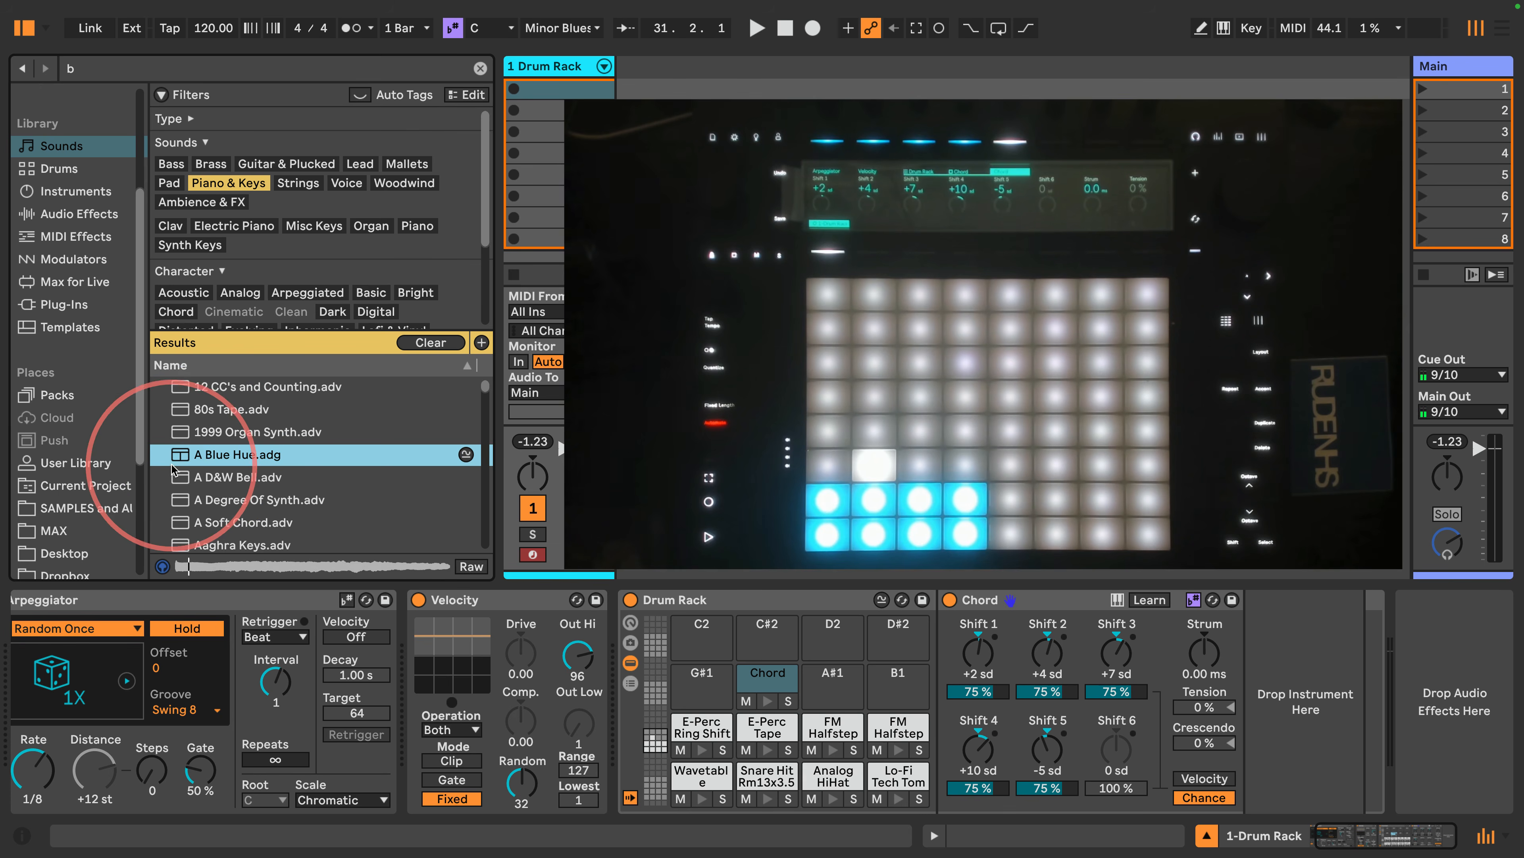
key("Down")
key("Down")
key("Down")
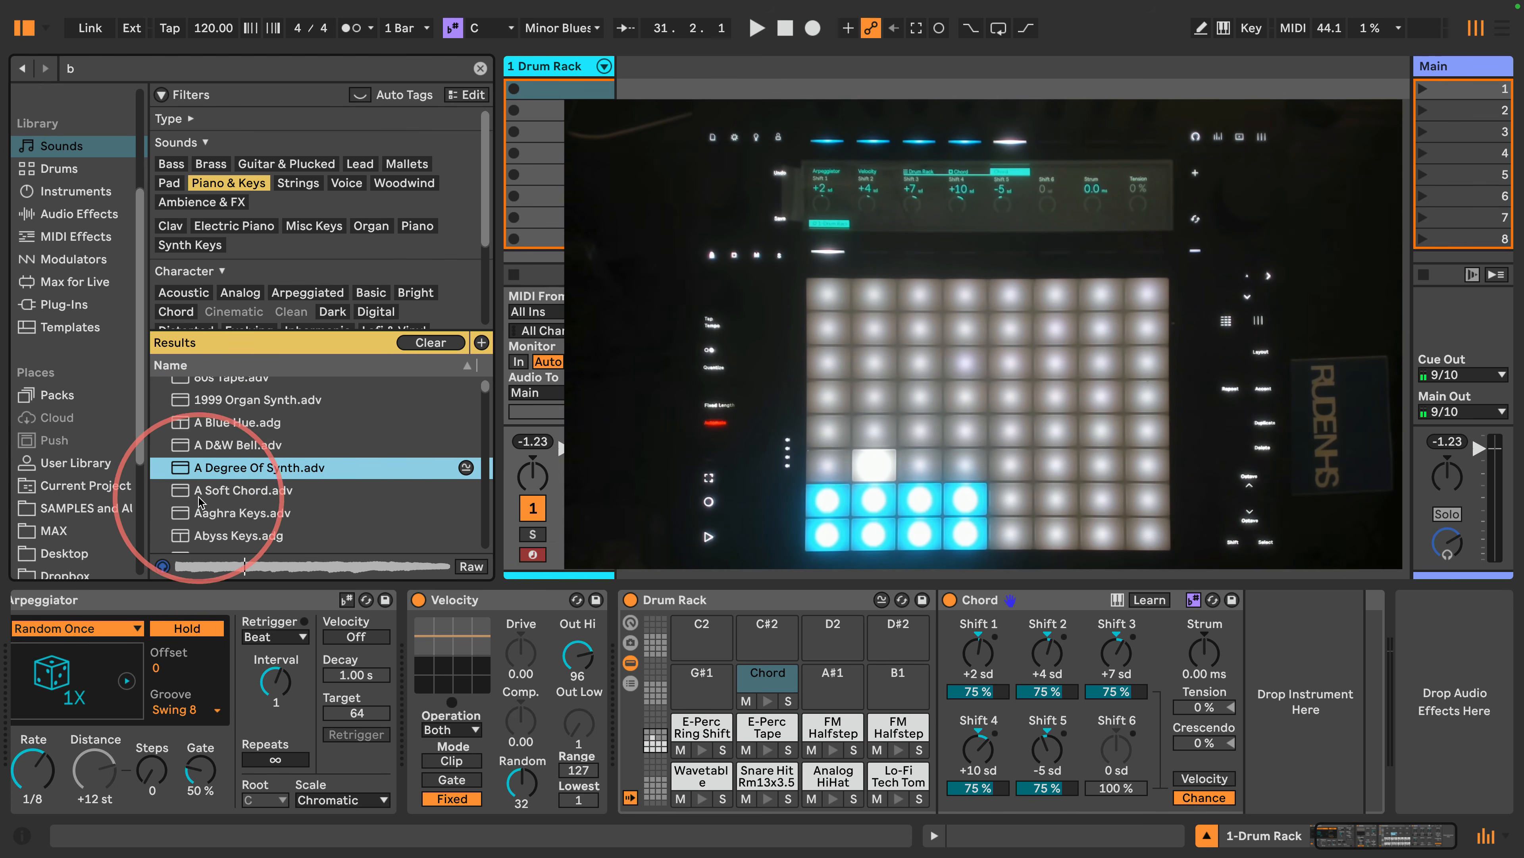
key("Down")
key("Down")
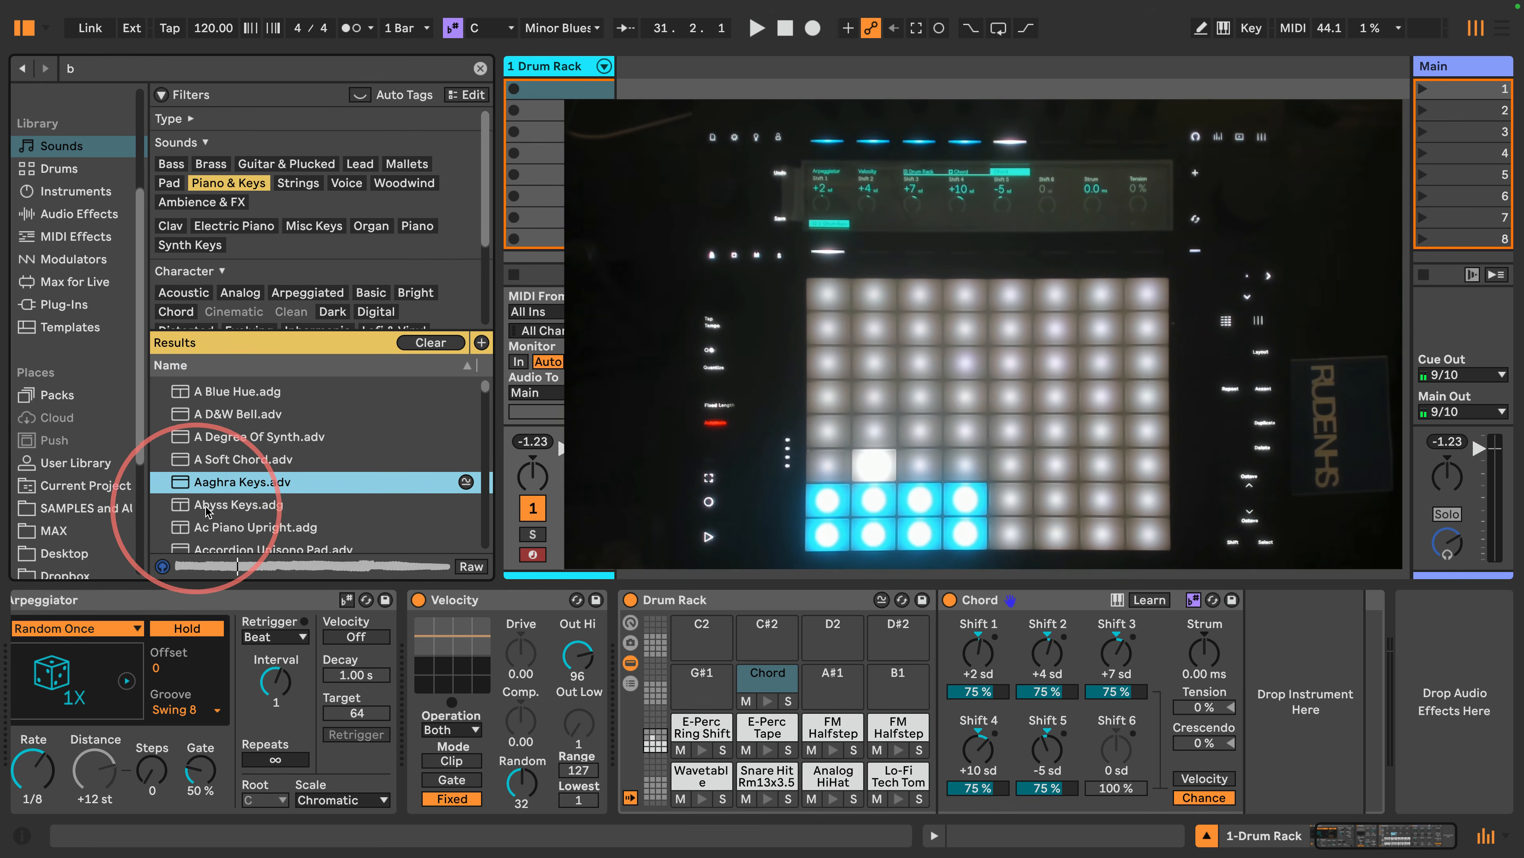
scroll(200, 508, "down", 1)
key("Down")
key("Down")
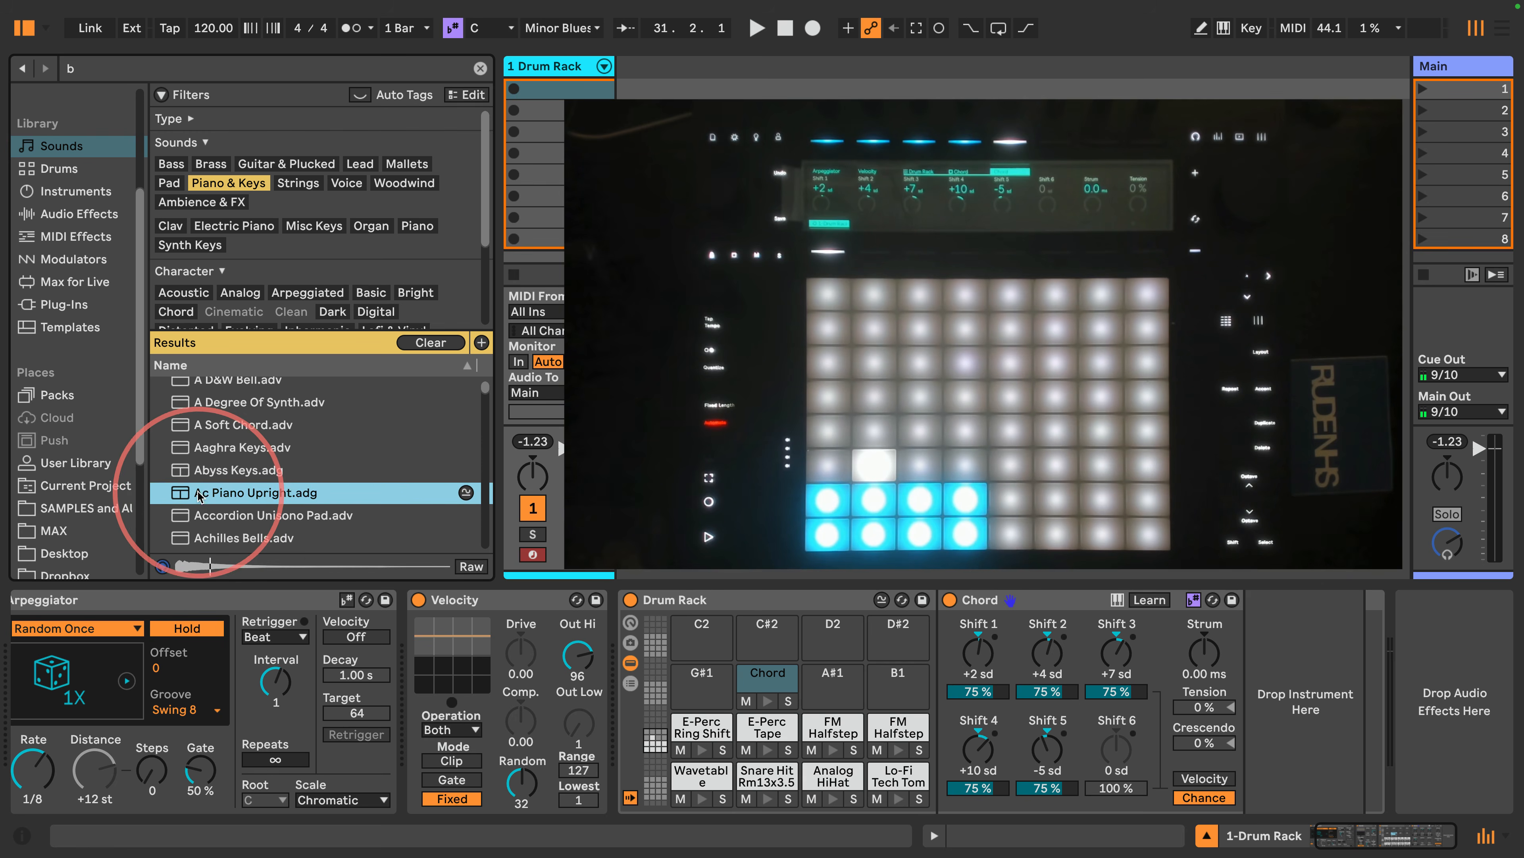
Step: Preview the Piano & Keys presets from Achilles Bells to Ambient Drops Hold
scroll(203, 515, "down", 2)
left_click(206, 460)
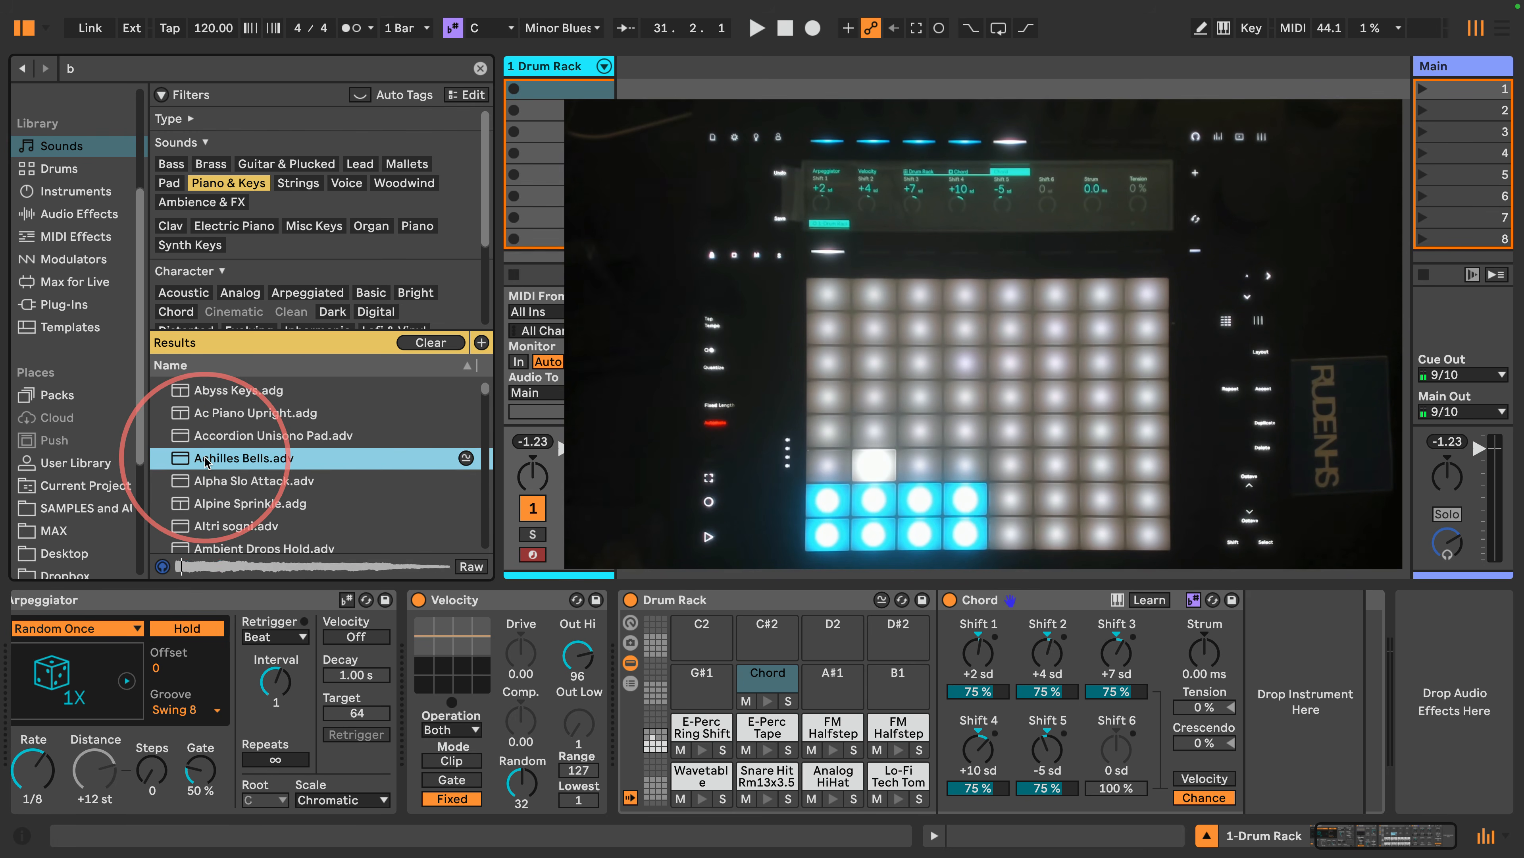
left_click(203, 480)
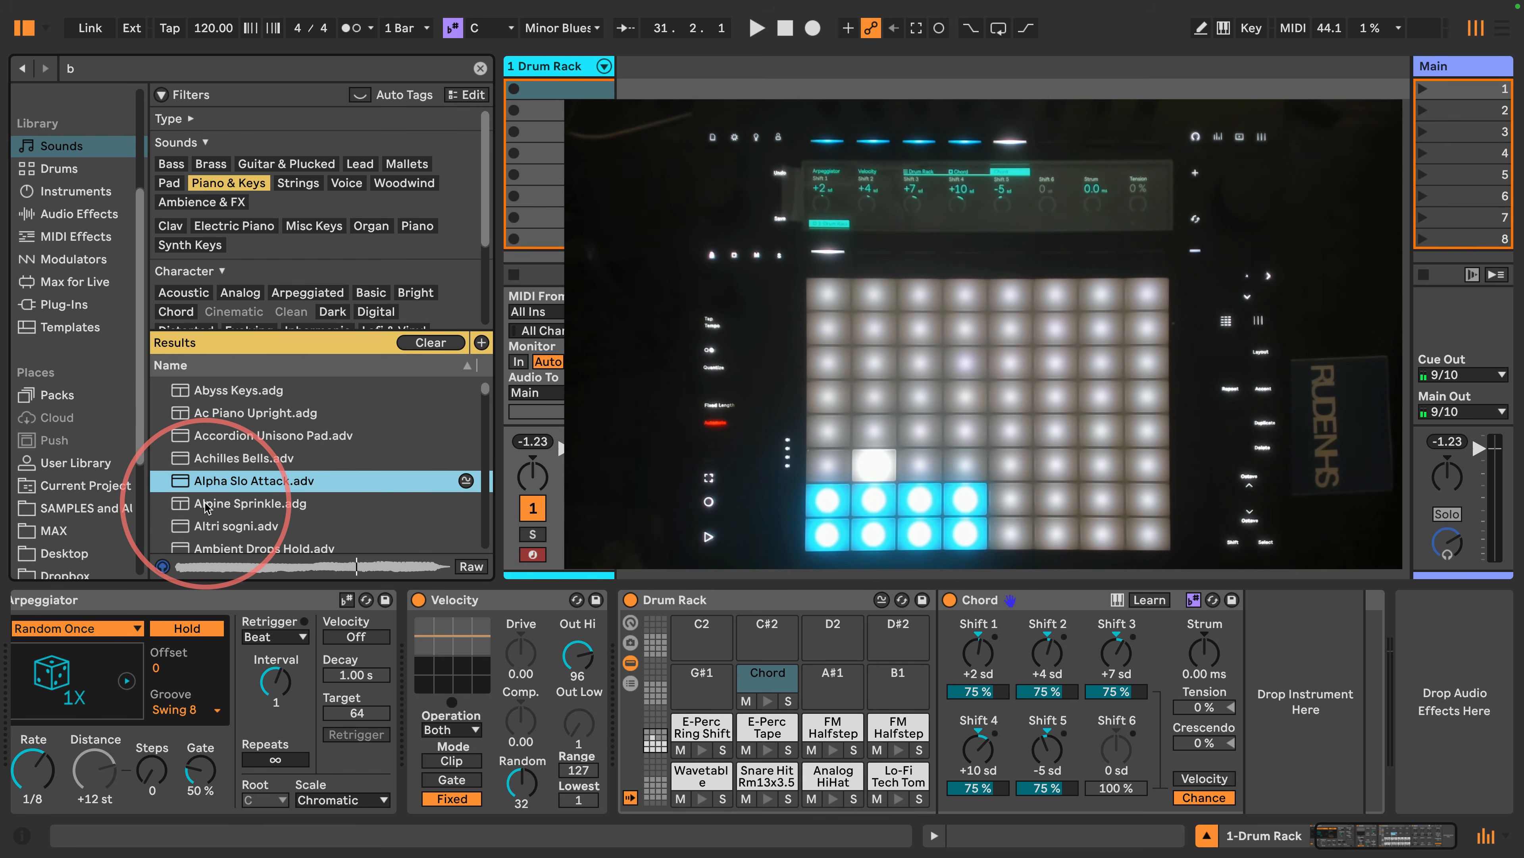
left_click(206, 508)
scroll(199, 498, "down", 2)
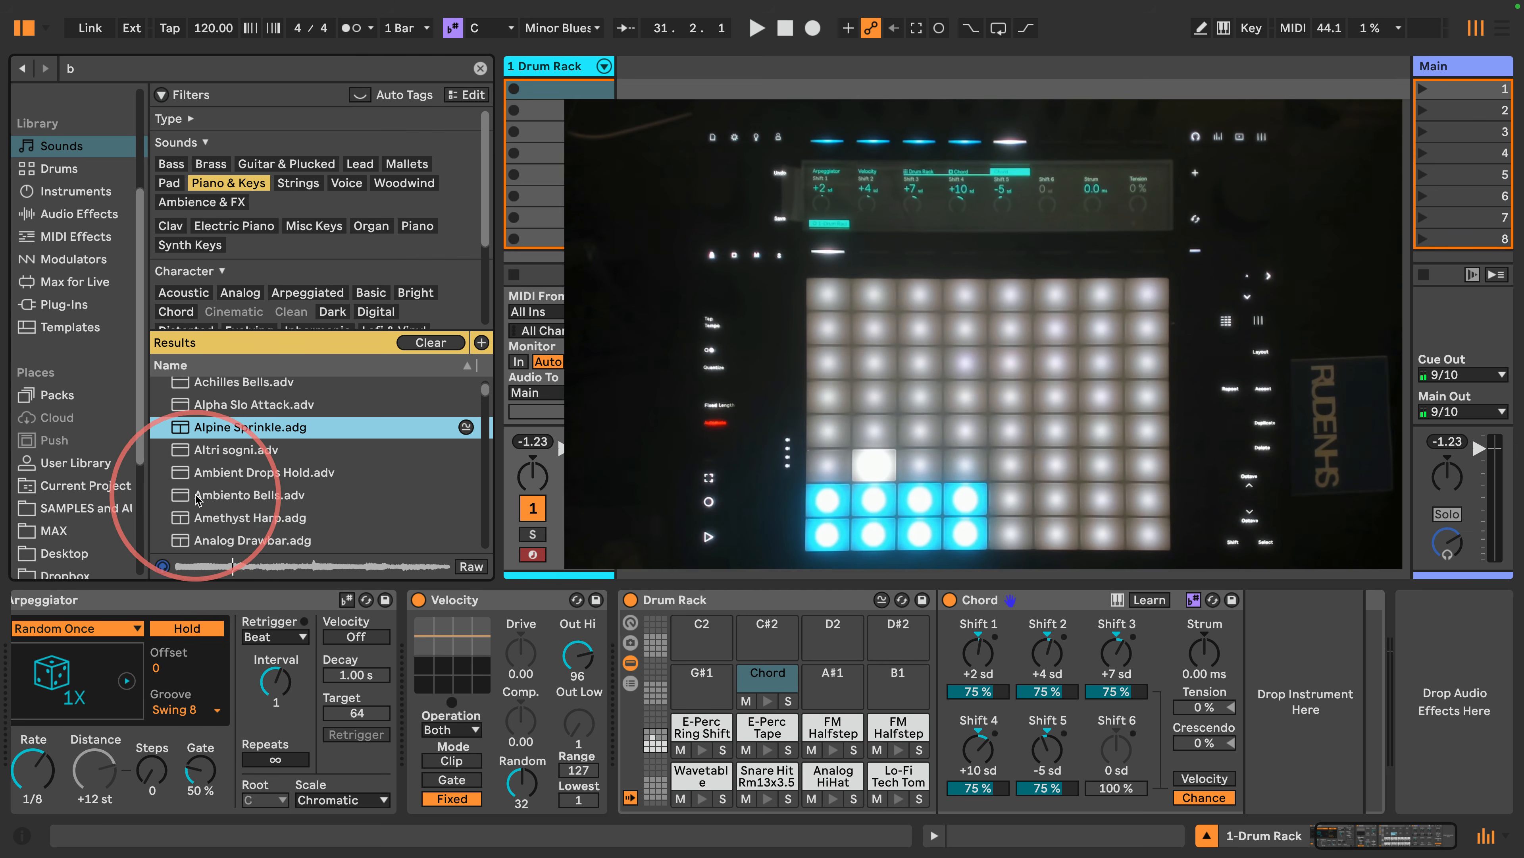
left_click(213, 452)
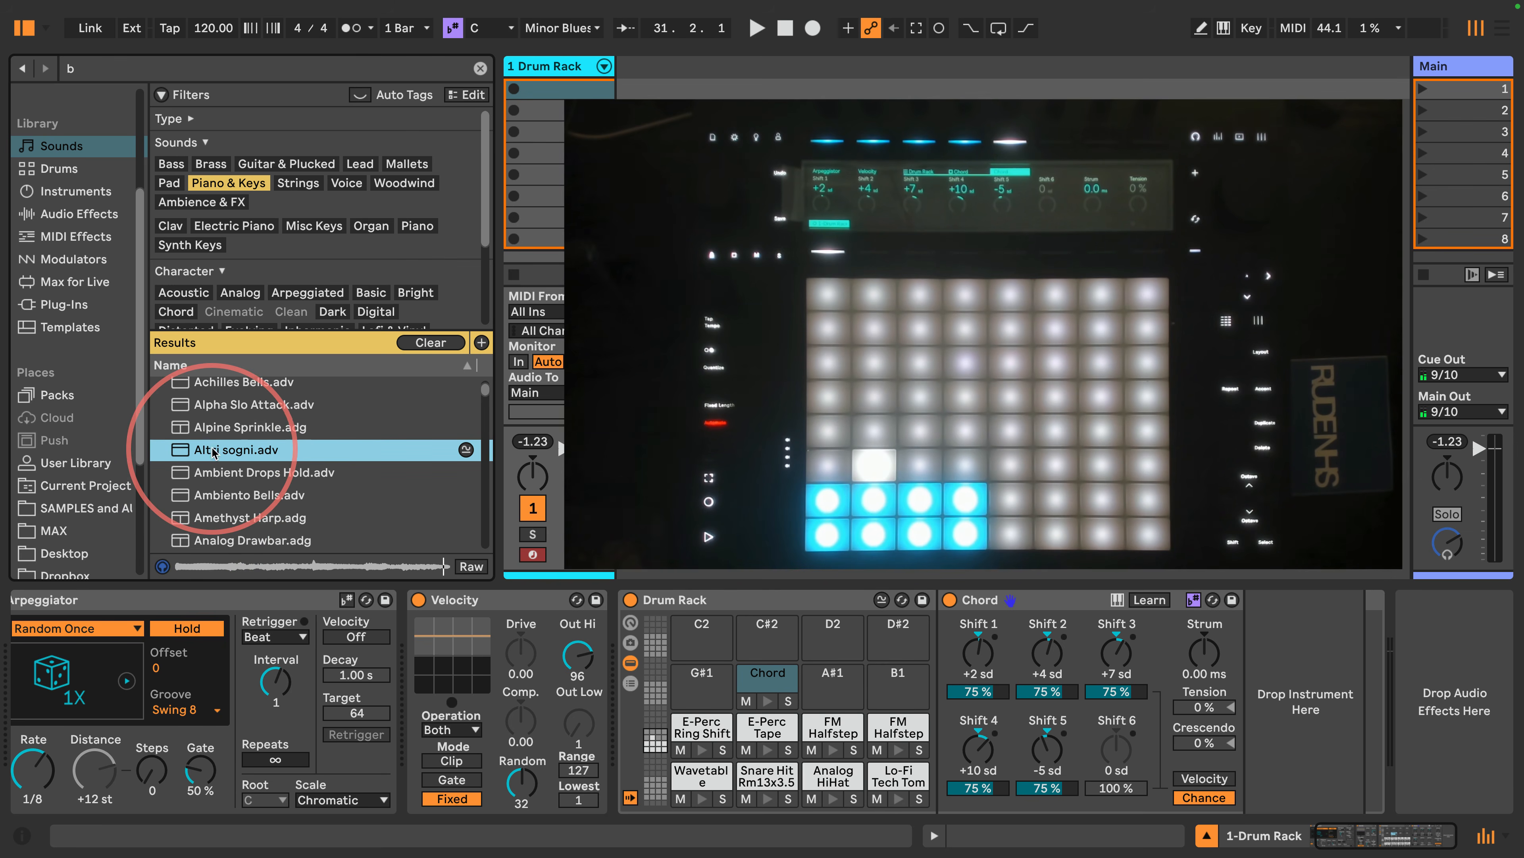
left_click(216, 473)
scroll(215, 470, "down", 2)
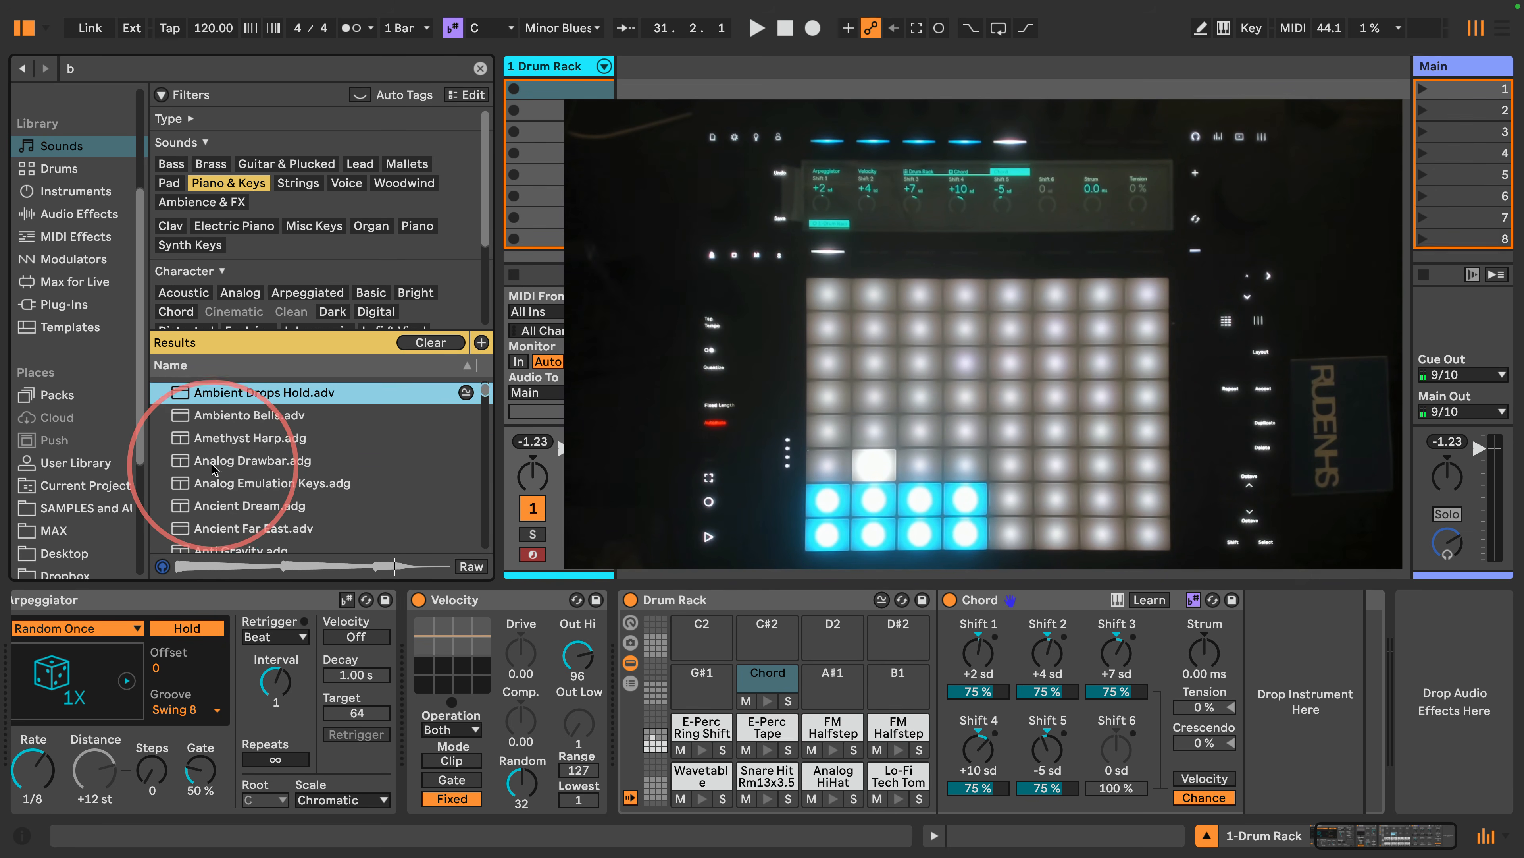
Step: Filter the library's sounds to Strings and preview the presets up to Double Bass Section Pizzicato
scroll(213, 470, "up", 2)
left_click(298, 182)
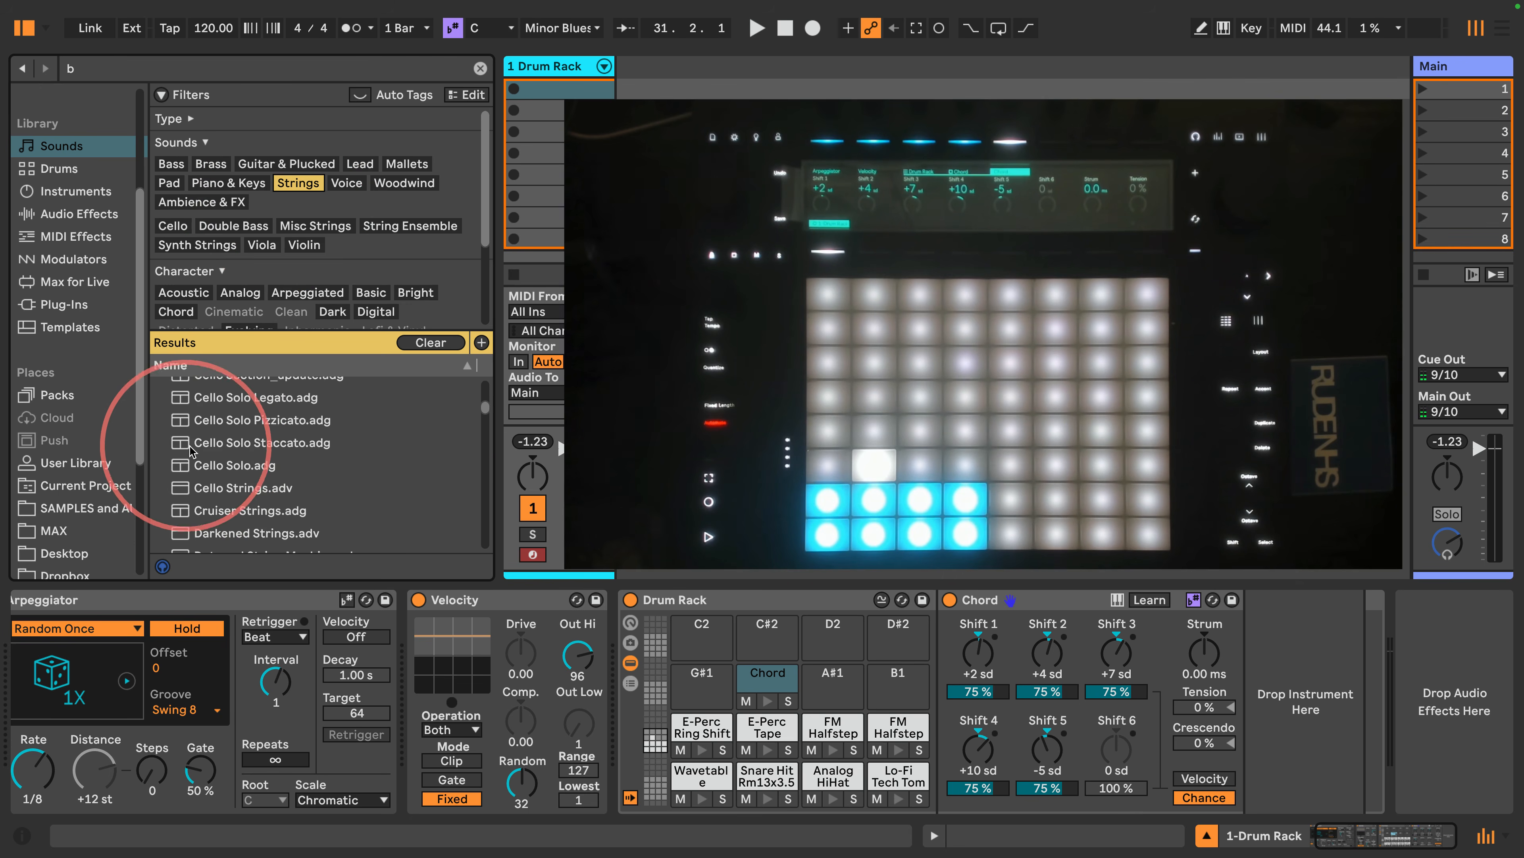
left_click(194, 465)
scroll(198, 495, "down", 3)
left_click(215, 472)
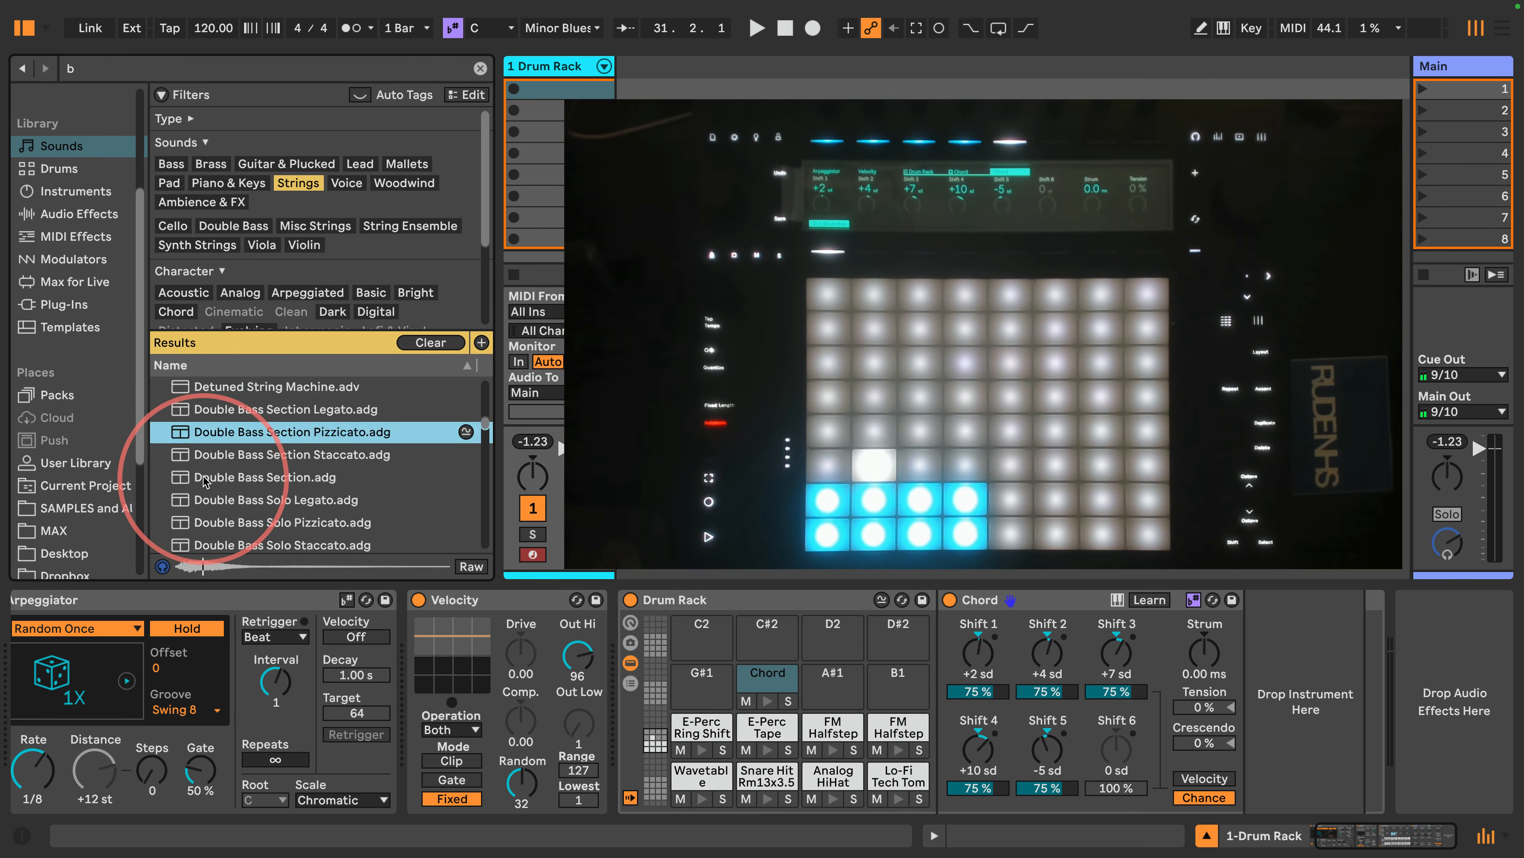
scroll(207, 479, "down", 3)
scroll(270, 423, "up", 1)
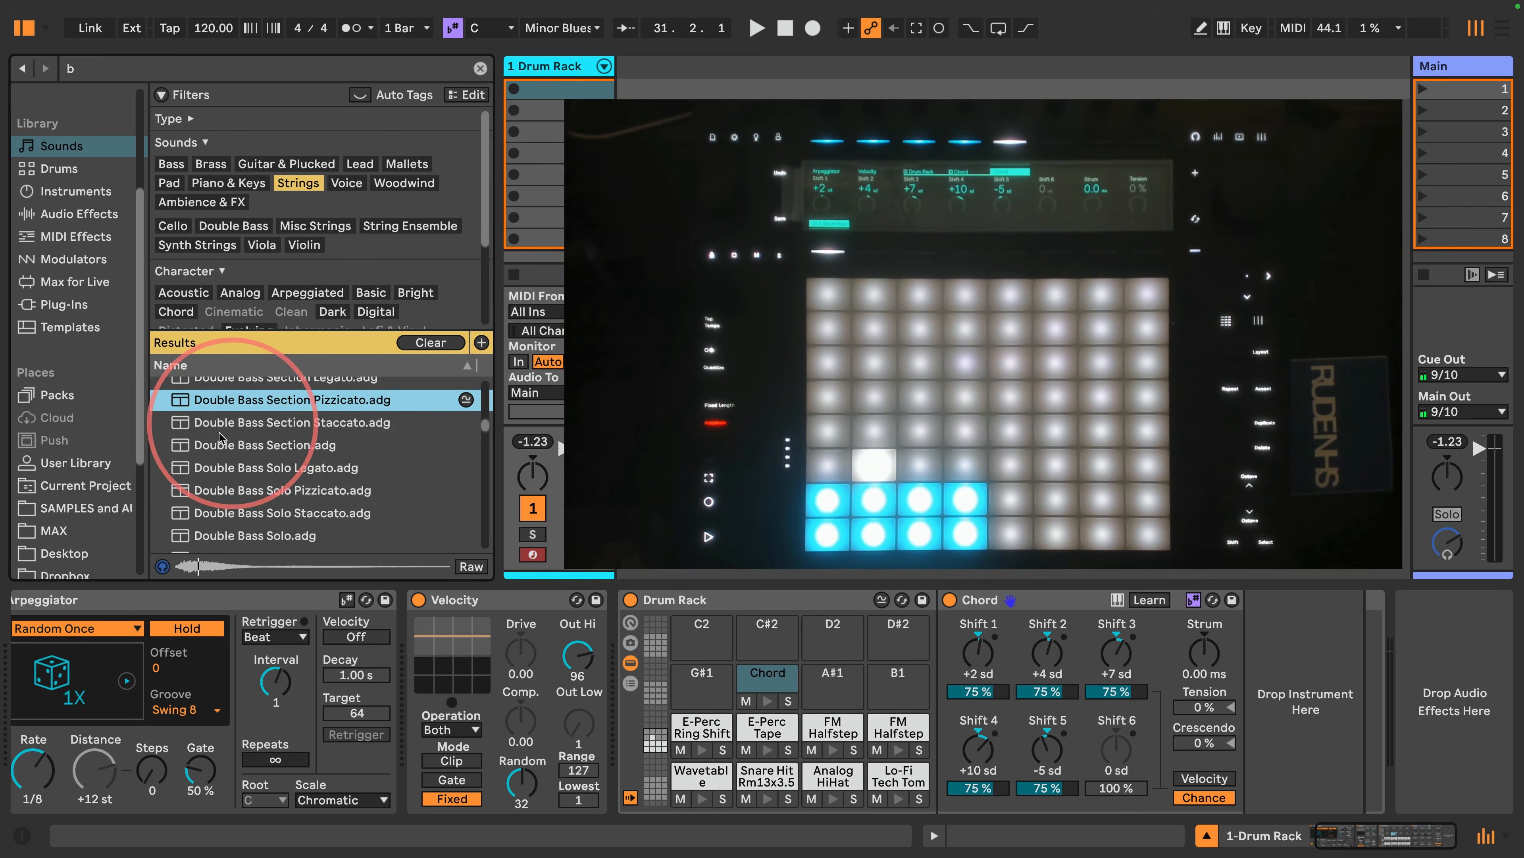
scroll(214, 444, "down", 3)
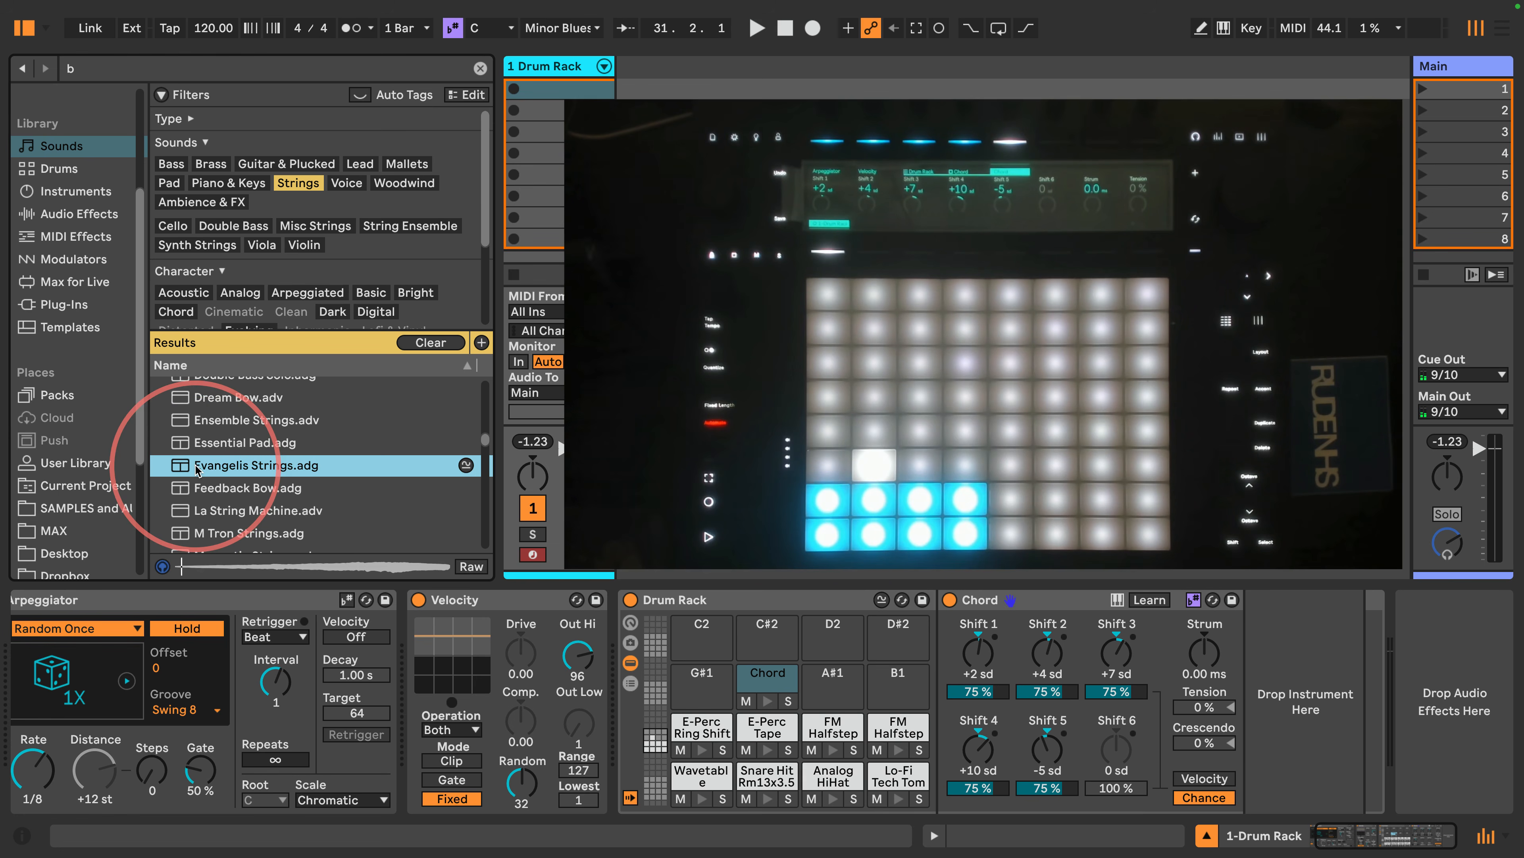
Step: Preview the Evangelis Strings, Magnetic Strings, Pizz Strings and PWM Strings presets
left_click(214, 450)
scroll(207, 475, "down", 1)
left_click(204, 521)
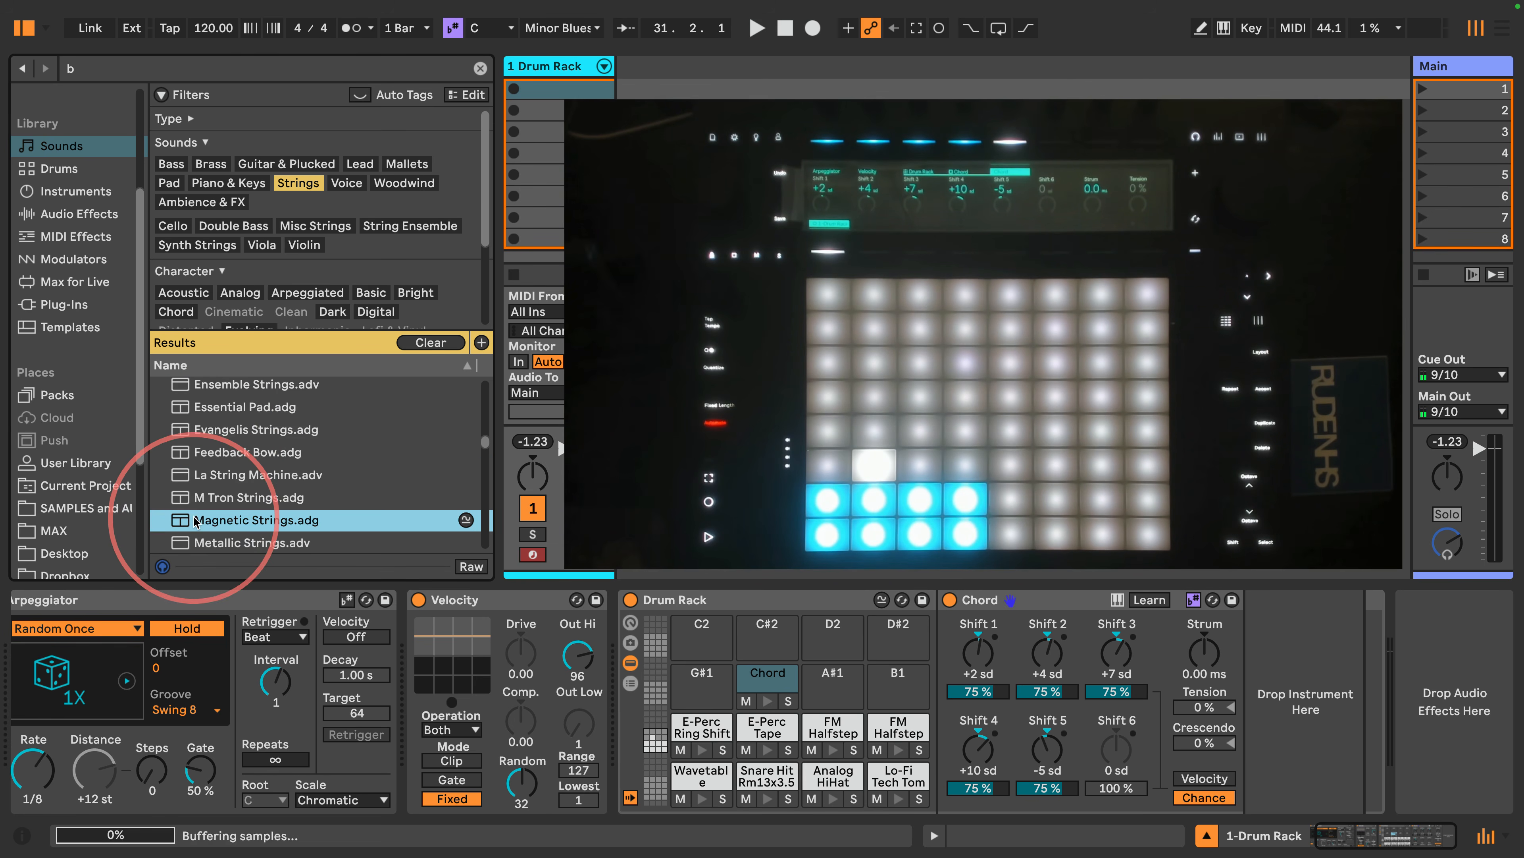
scroll(198, 496, "down", 3)
left_click(197, 491)
left_click(193, 507)
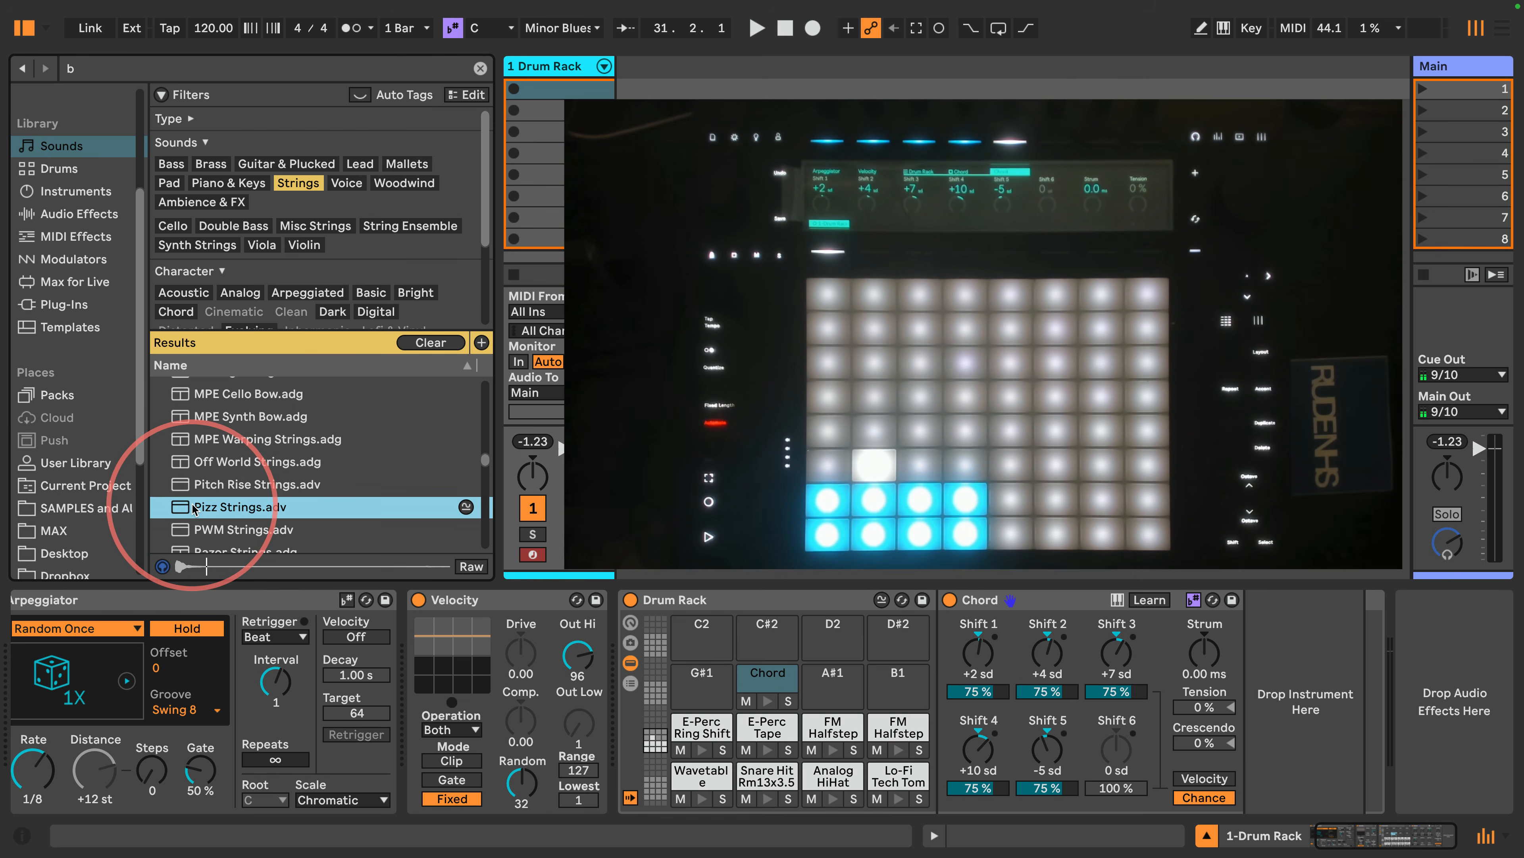
scroll(194, 507, "down", 3)
left_click(194, 452)
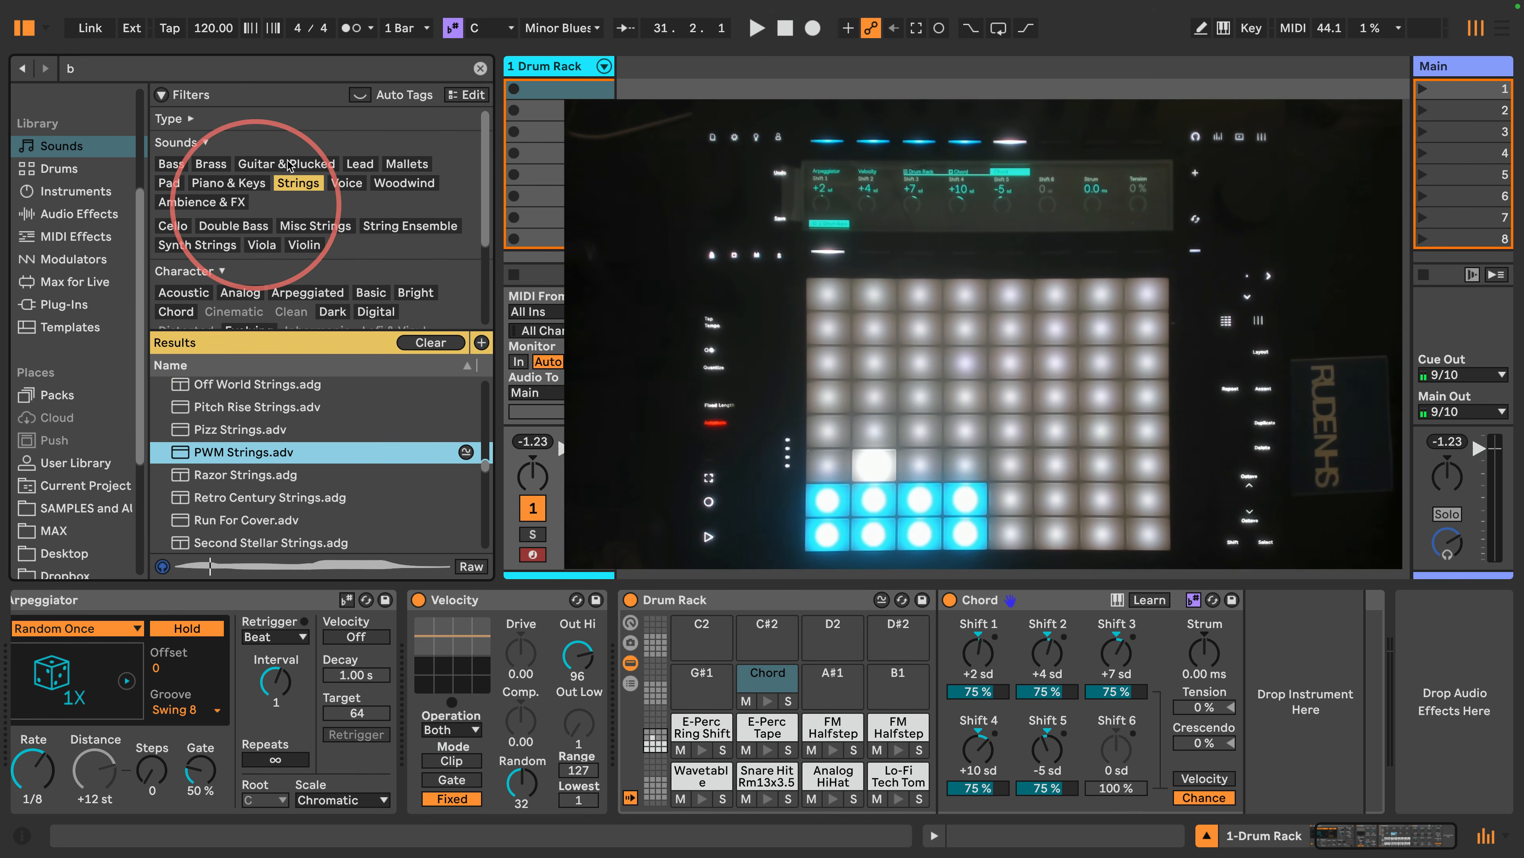
Step: Filter the sounds to Guitar & Plucked, preview Digital String and Dobro, and load Dobro as the instrument after the Chord effect
left_click(276, 164)
left_click(203, 453)
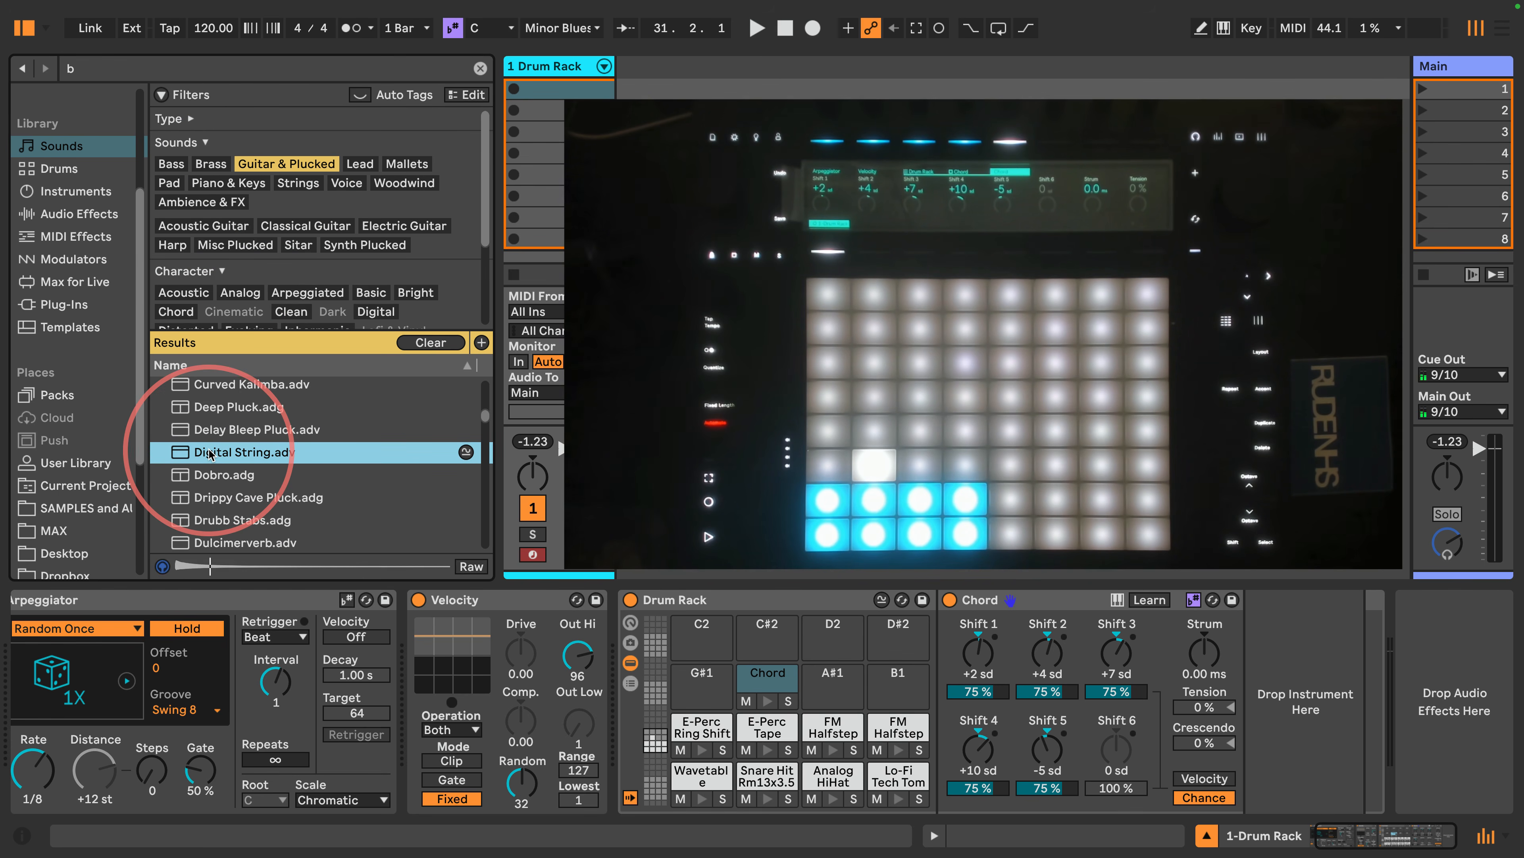
left_click(194, 479)
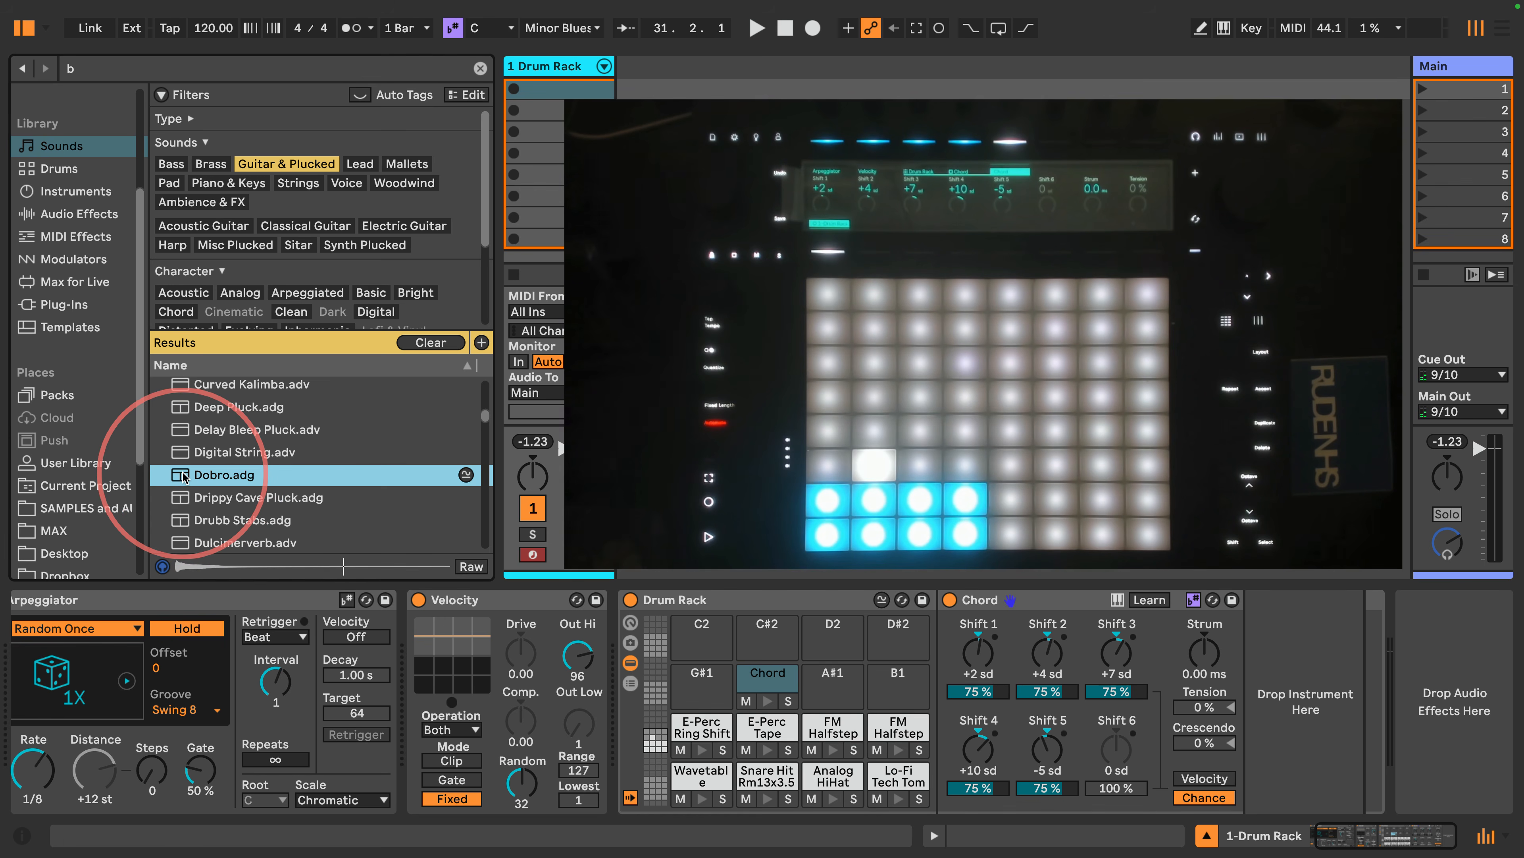
left_click_drag(184, 477, 1259, 744)
scroll(1350, 769, "right", 3)
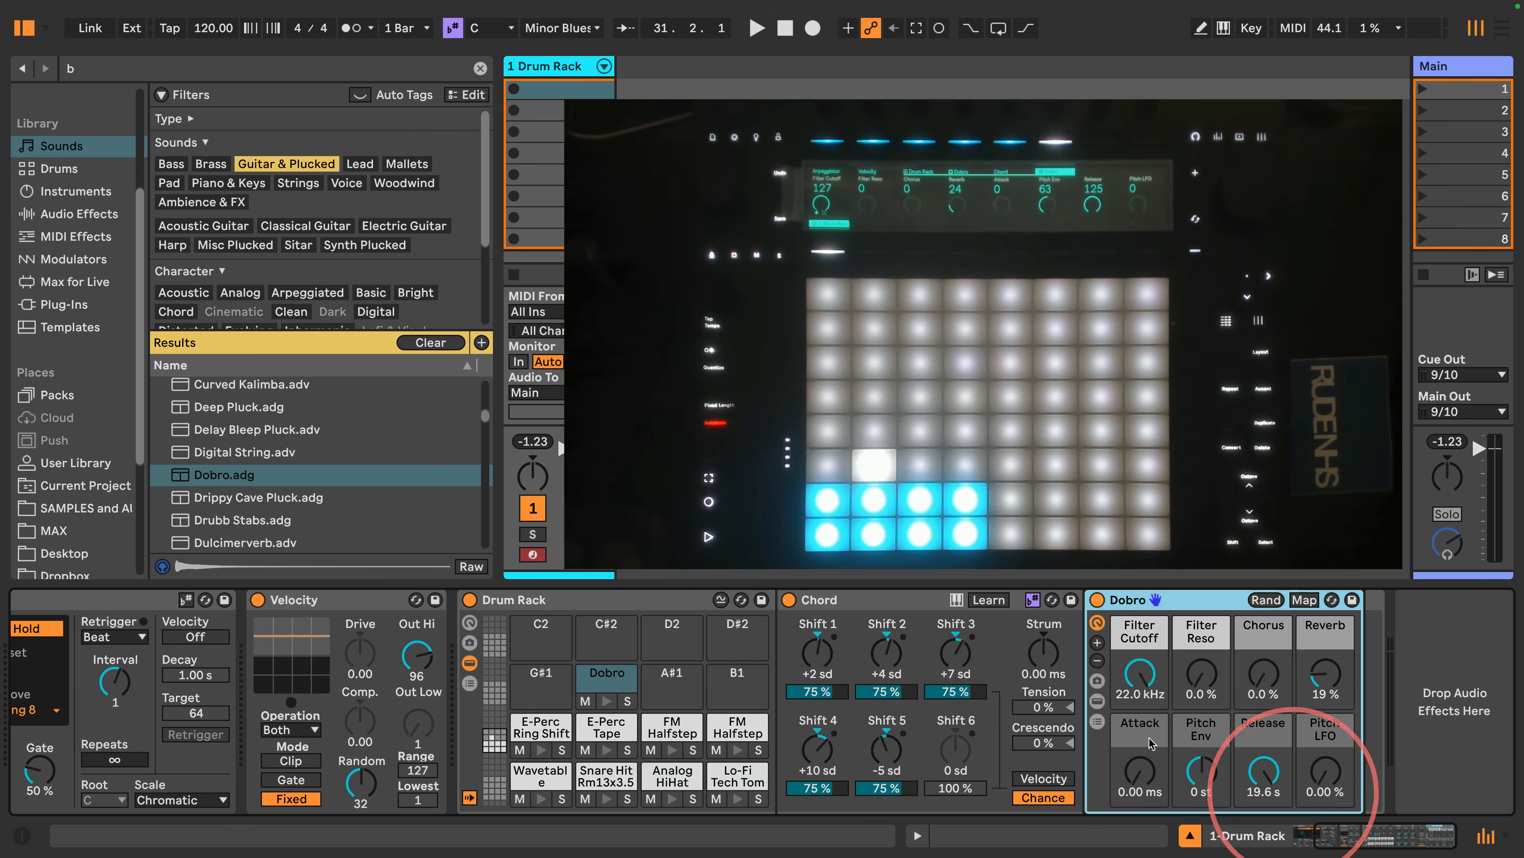
Step: Examine the Dobro rack's chain and its sampler, and hide the chain list again
left_click(1099, 721)
left_click(1302, 799)
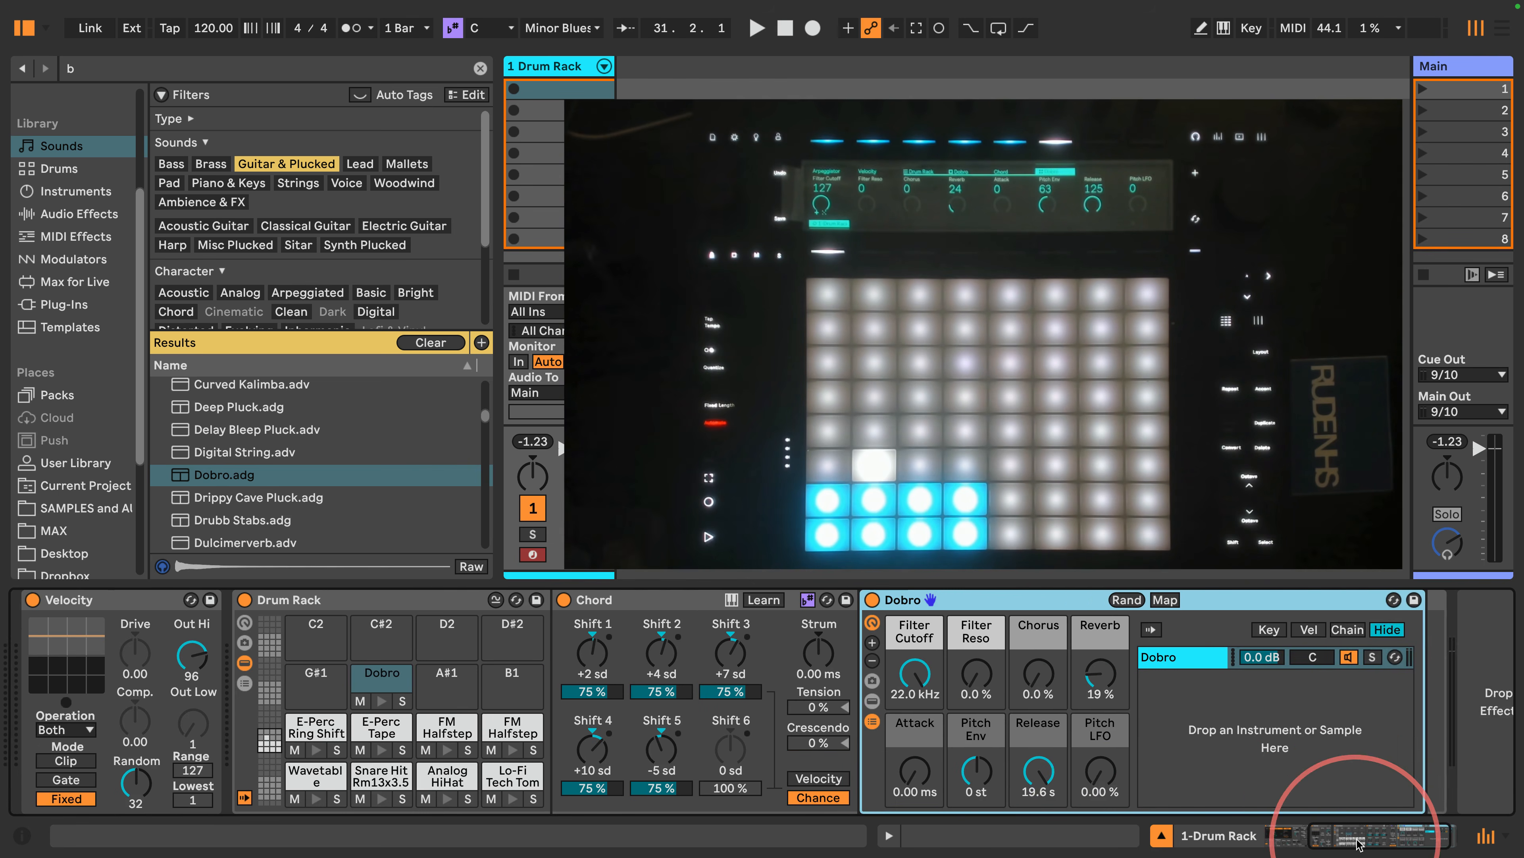
left_click(1140, 656)
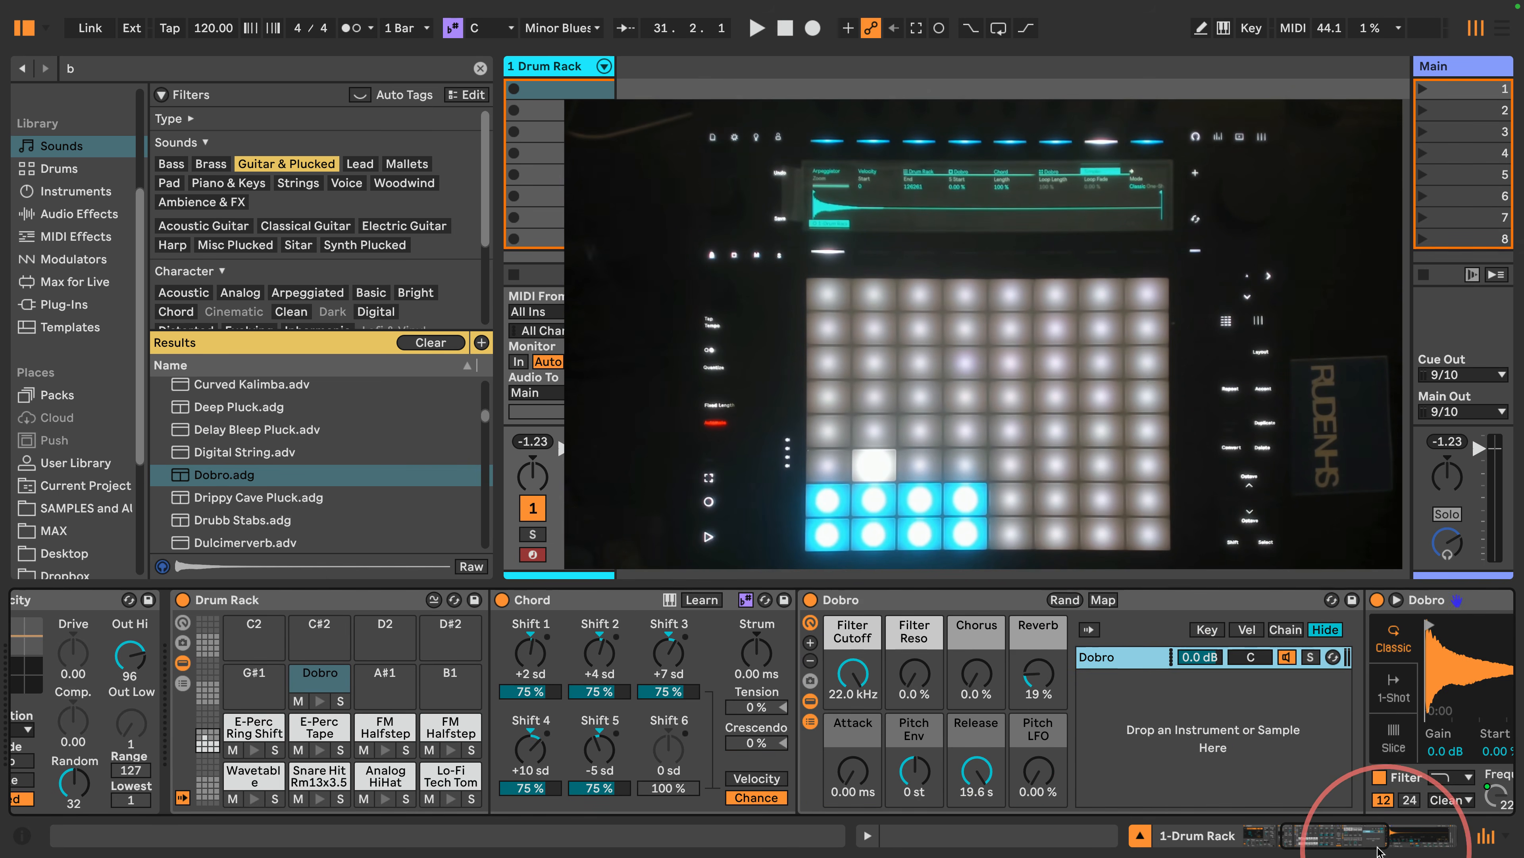
left_click(1355, 840)
left_click_drag(1355, 839, 1278, 841)
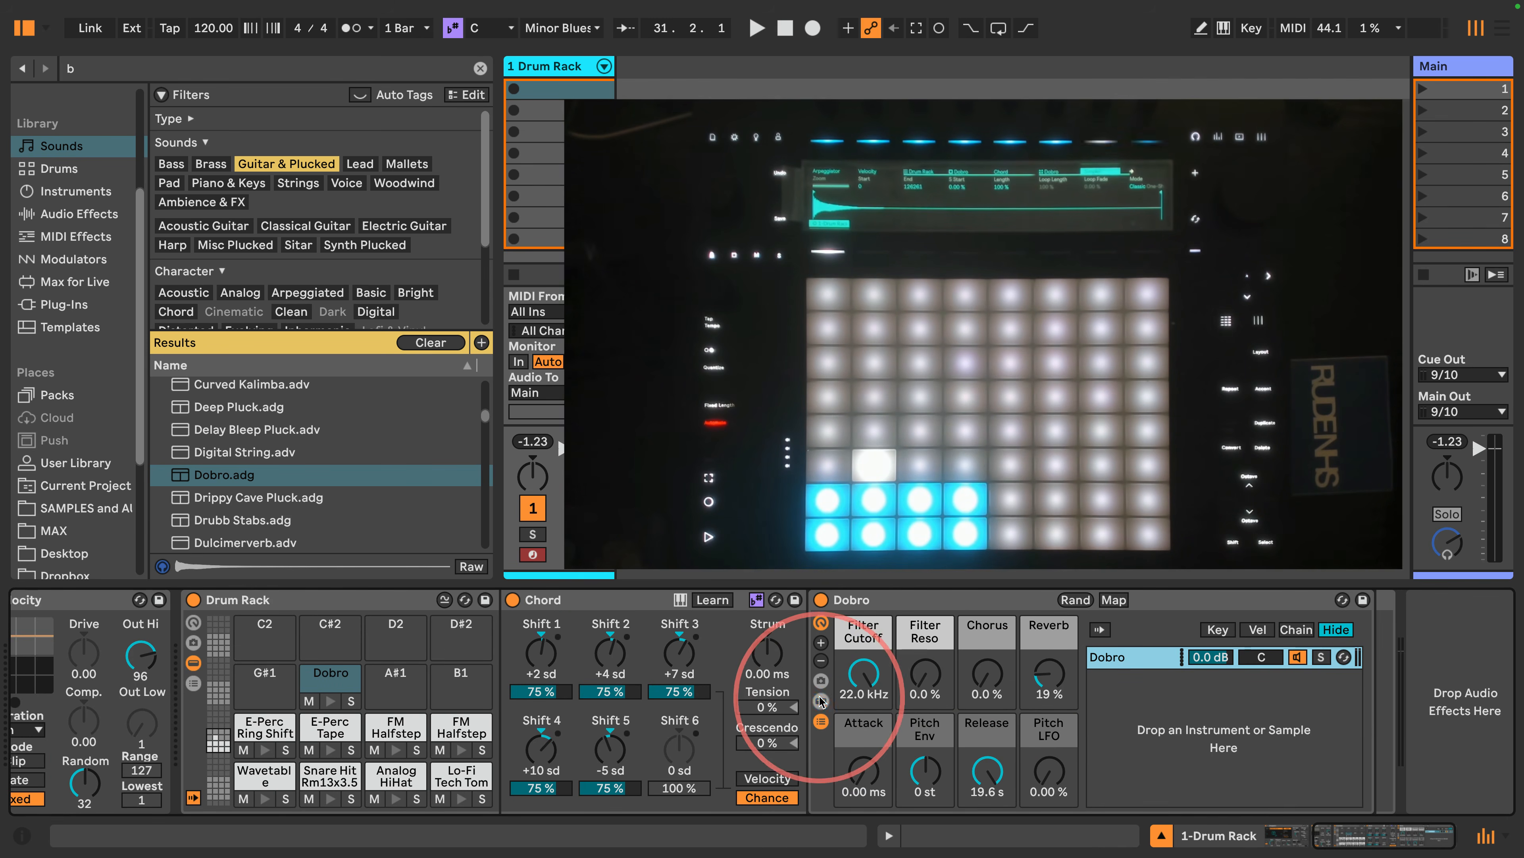
left_click(821, 722)
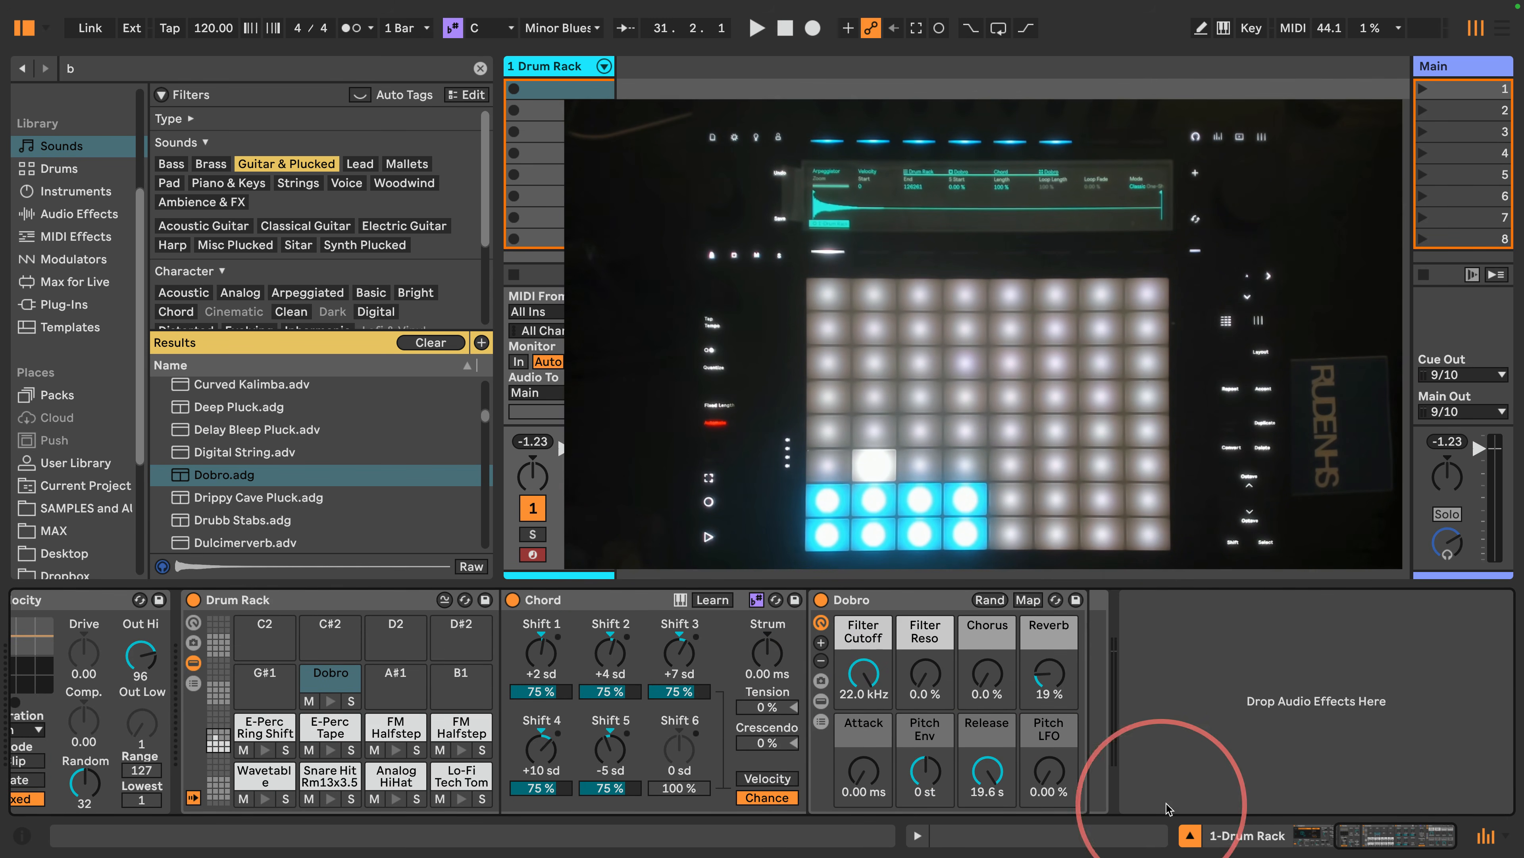
Step: Turn off Hold in the Arpeggiator at the start of the device chain
left_click_drag(1311, 840, 1294, 839)
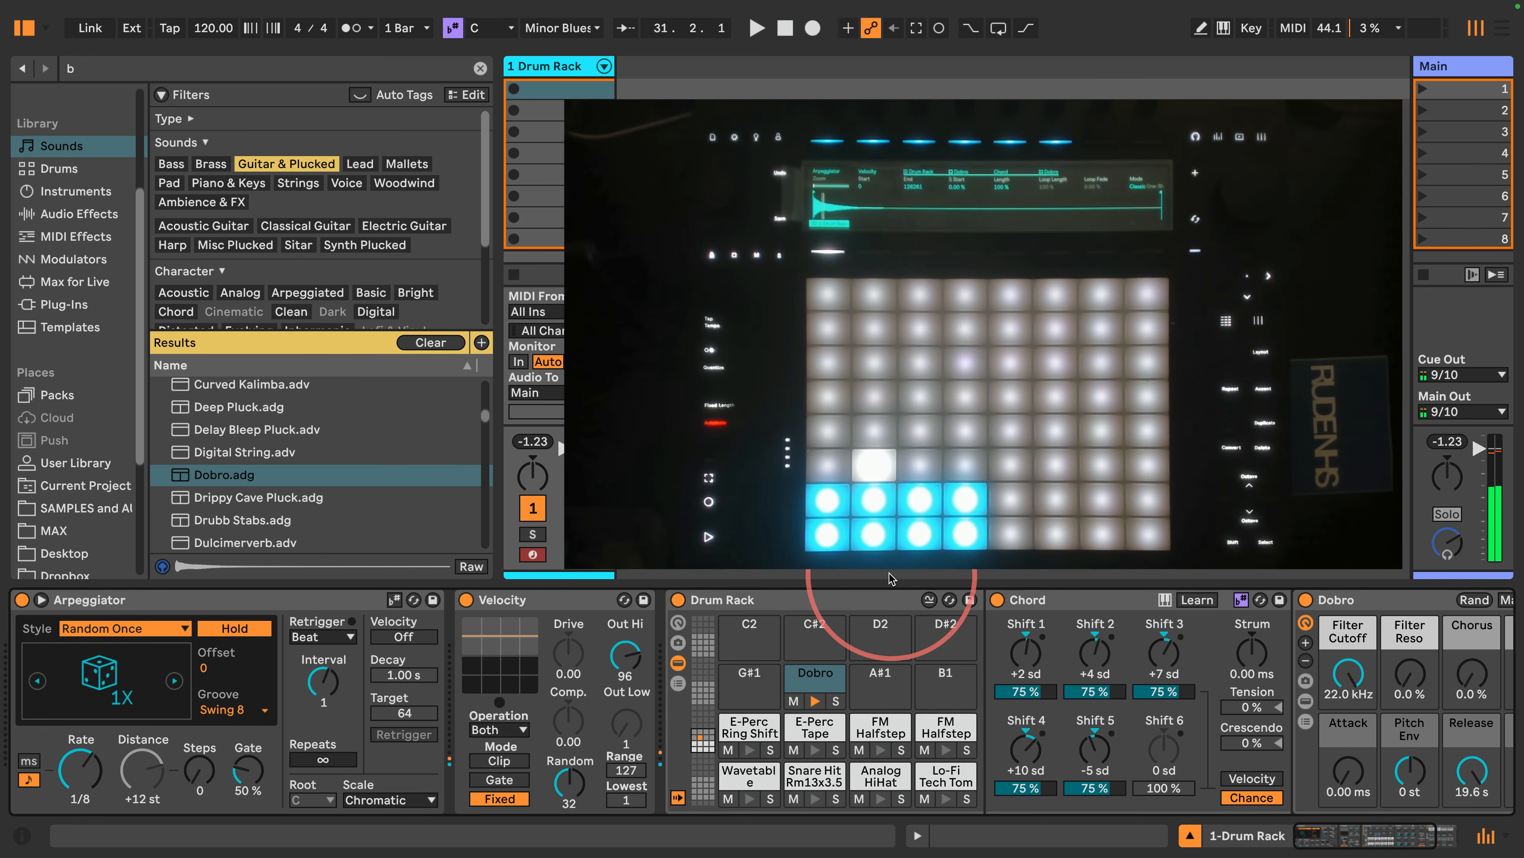
left_click(210, 628)
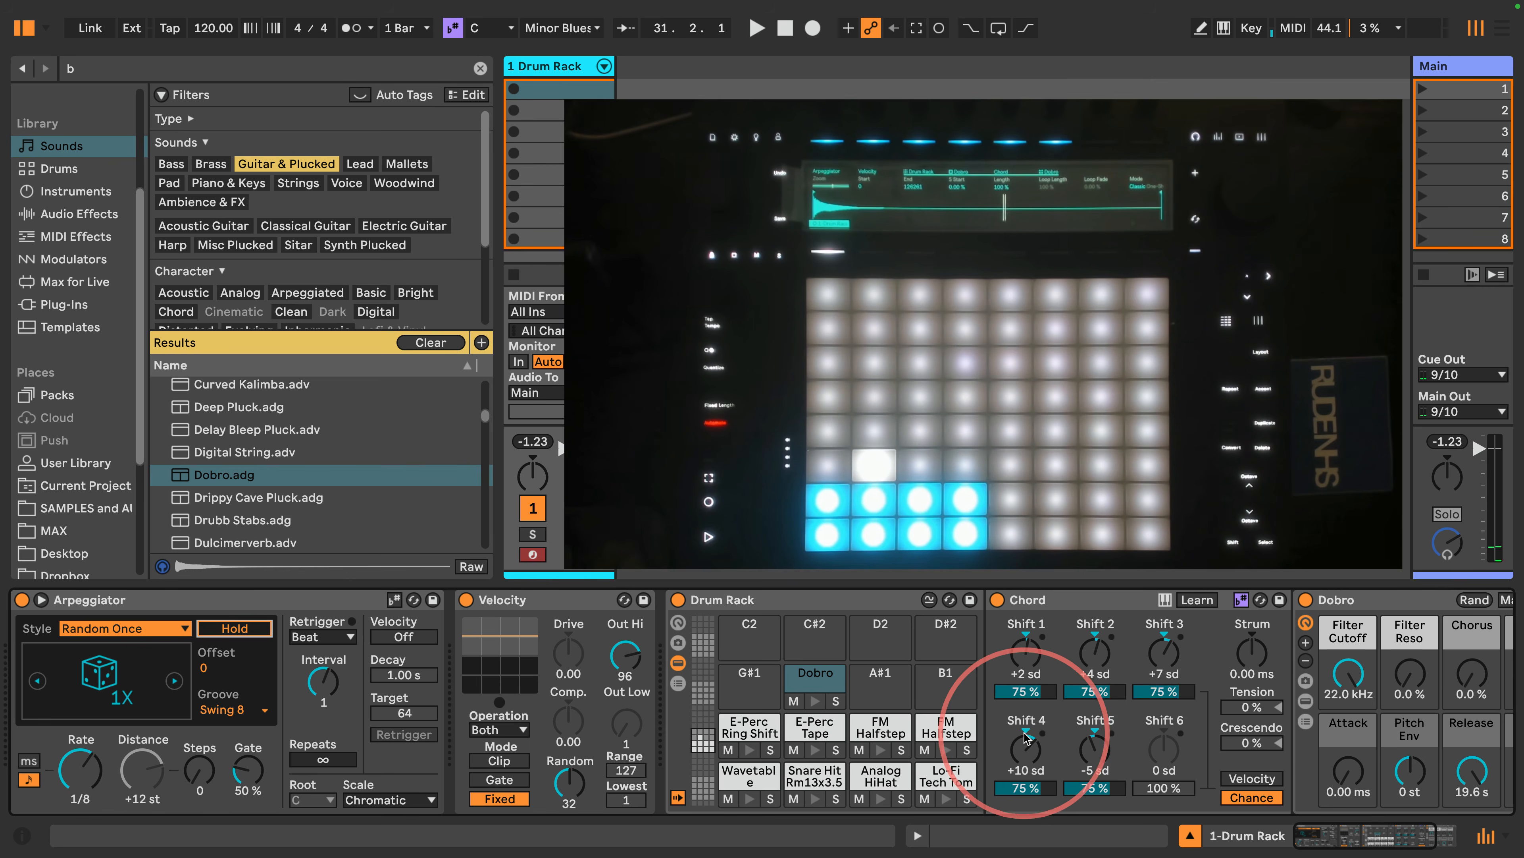
Step: Insert a Random MIDI effect before Chord with its Chance at 100 %, and place a copy between Chord and Dobro
left_click_drag(1310, 835, 1327, 835)
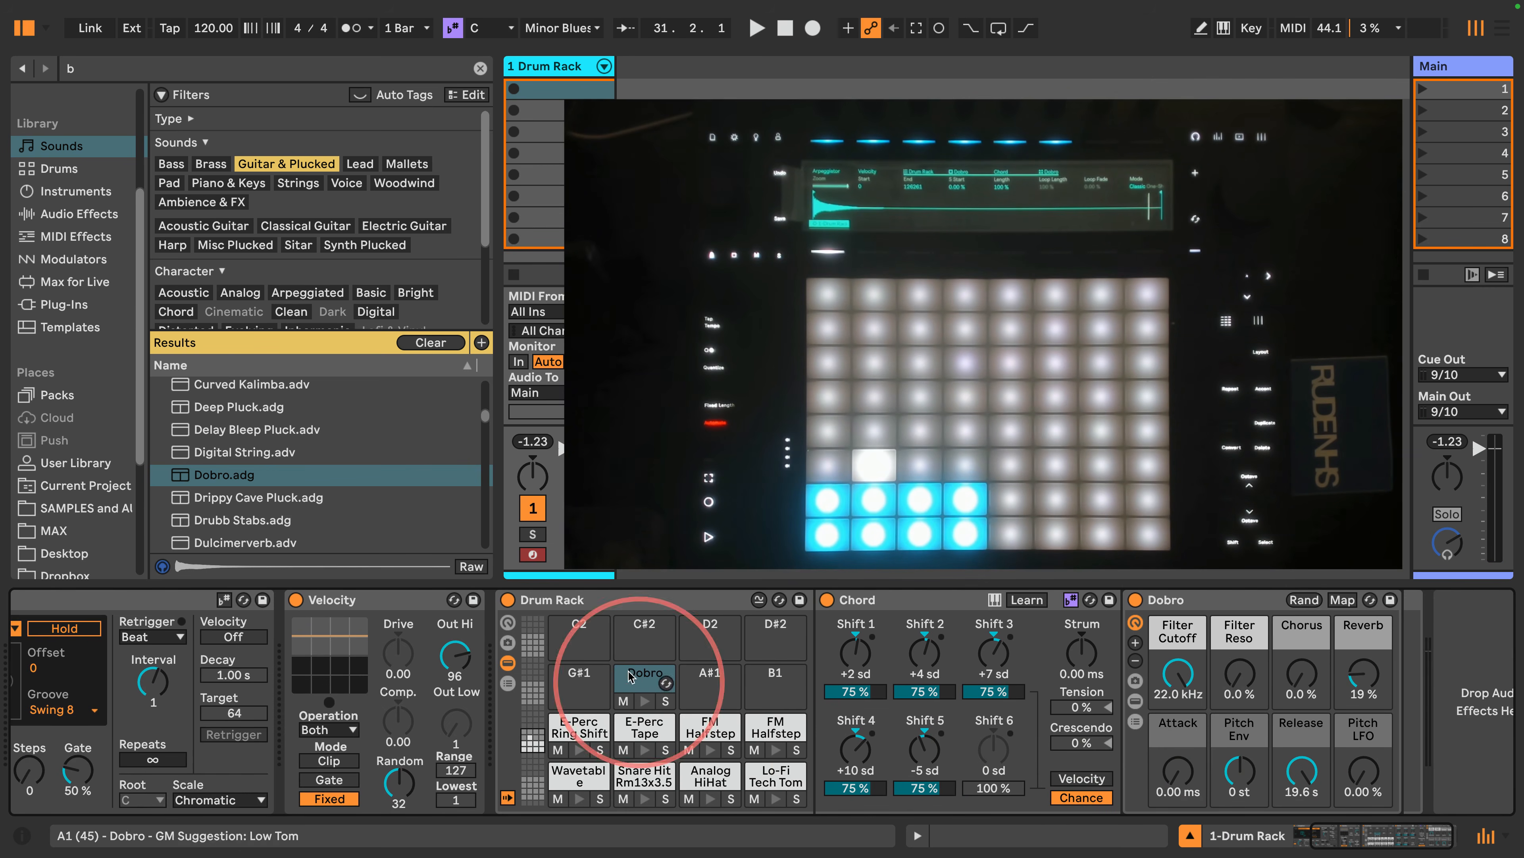
left_click(69, 236)
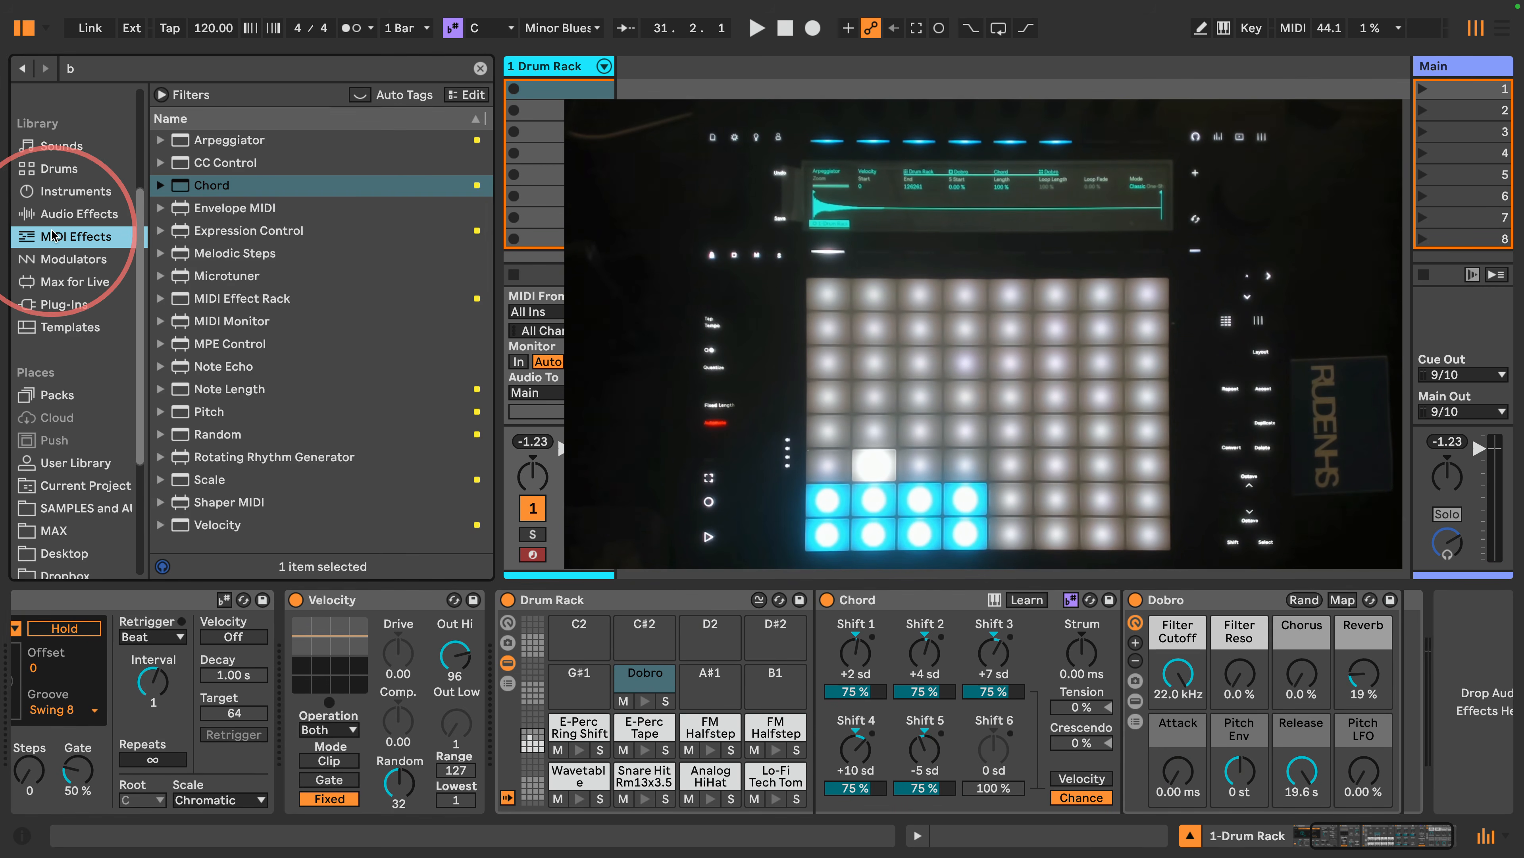
left_click_drag(203, 434, 828, 652)
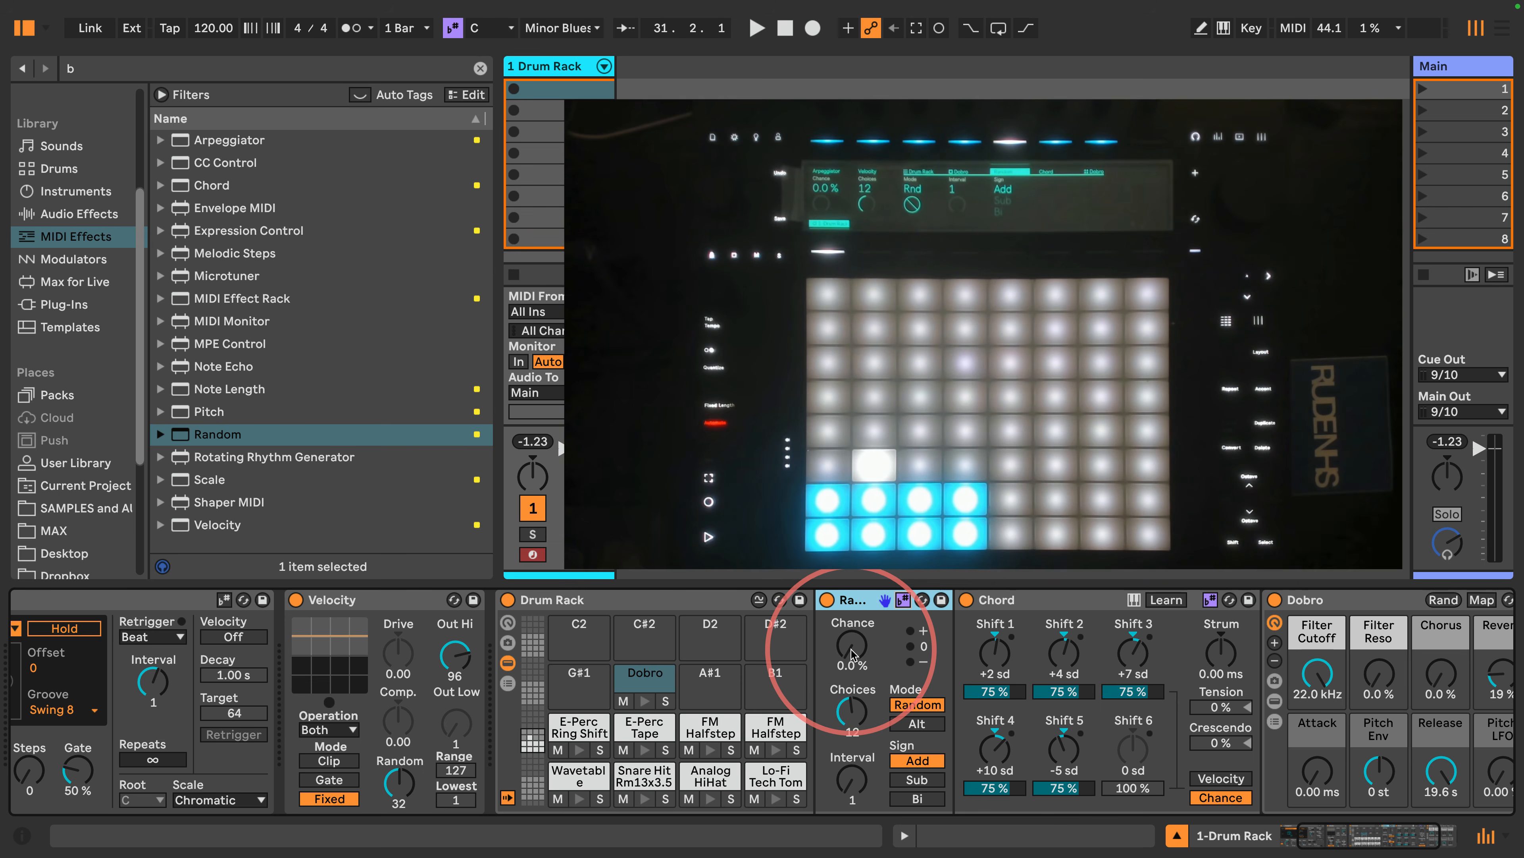
left_click_drag(855, 654, 1262, 642)
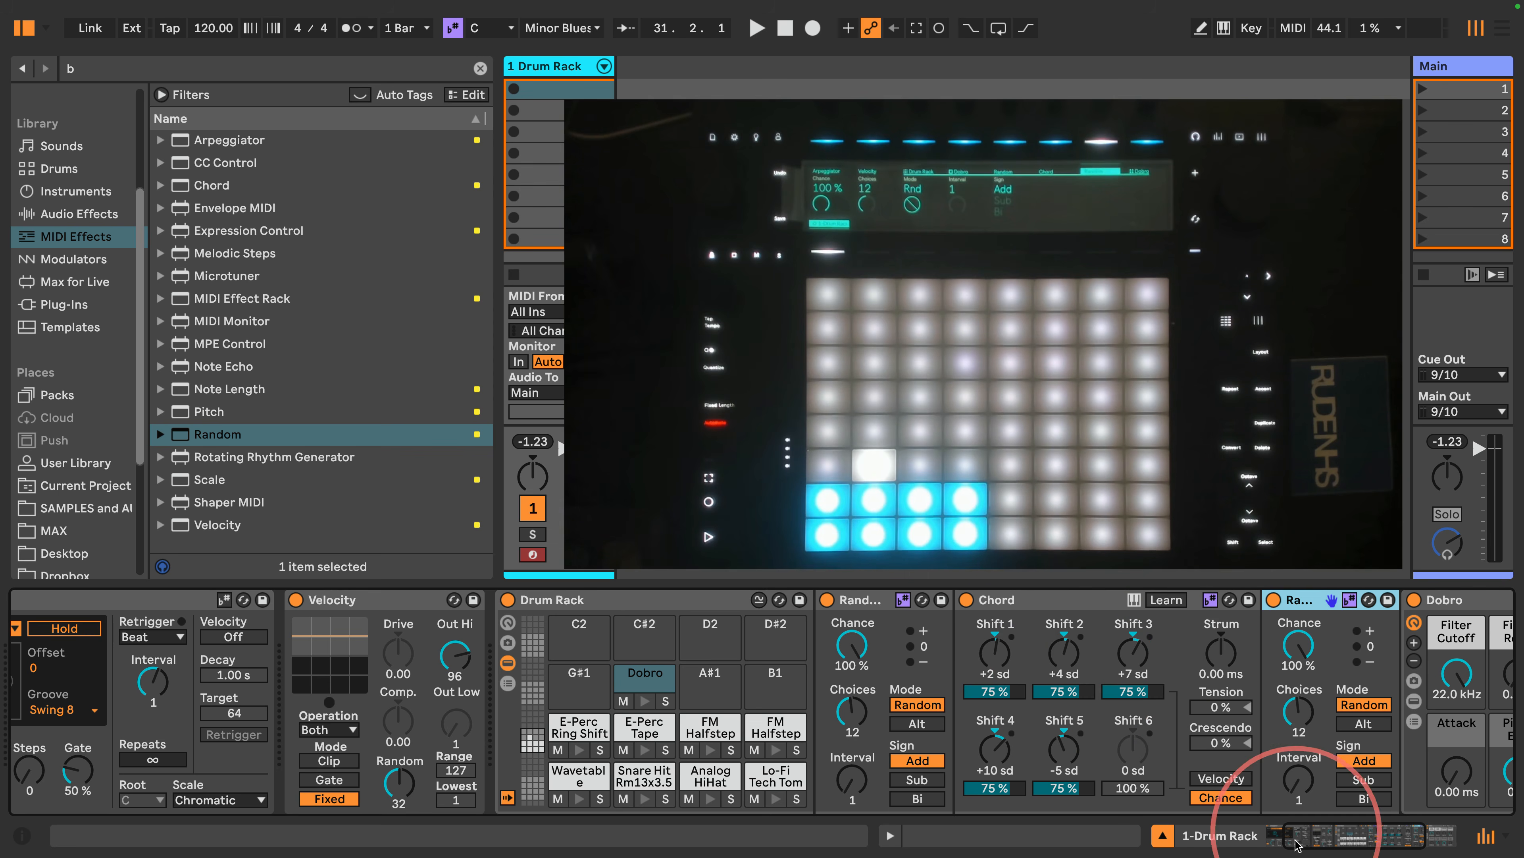
left_click_drag(1300, 840, 1324, 842)
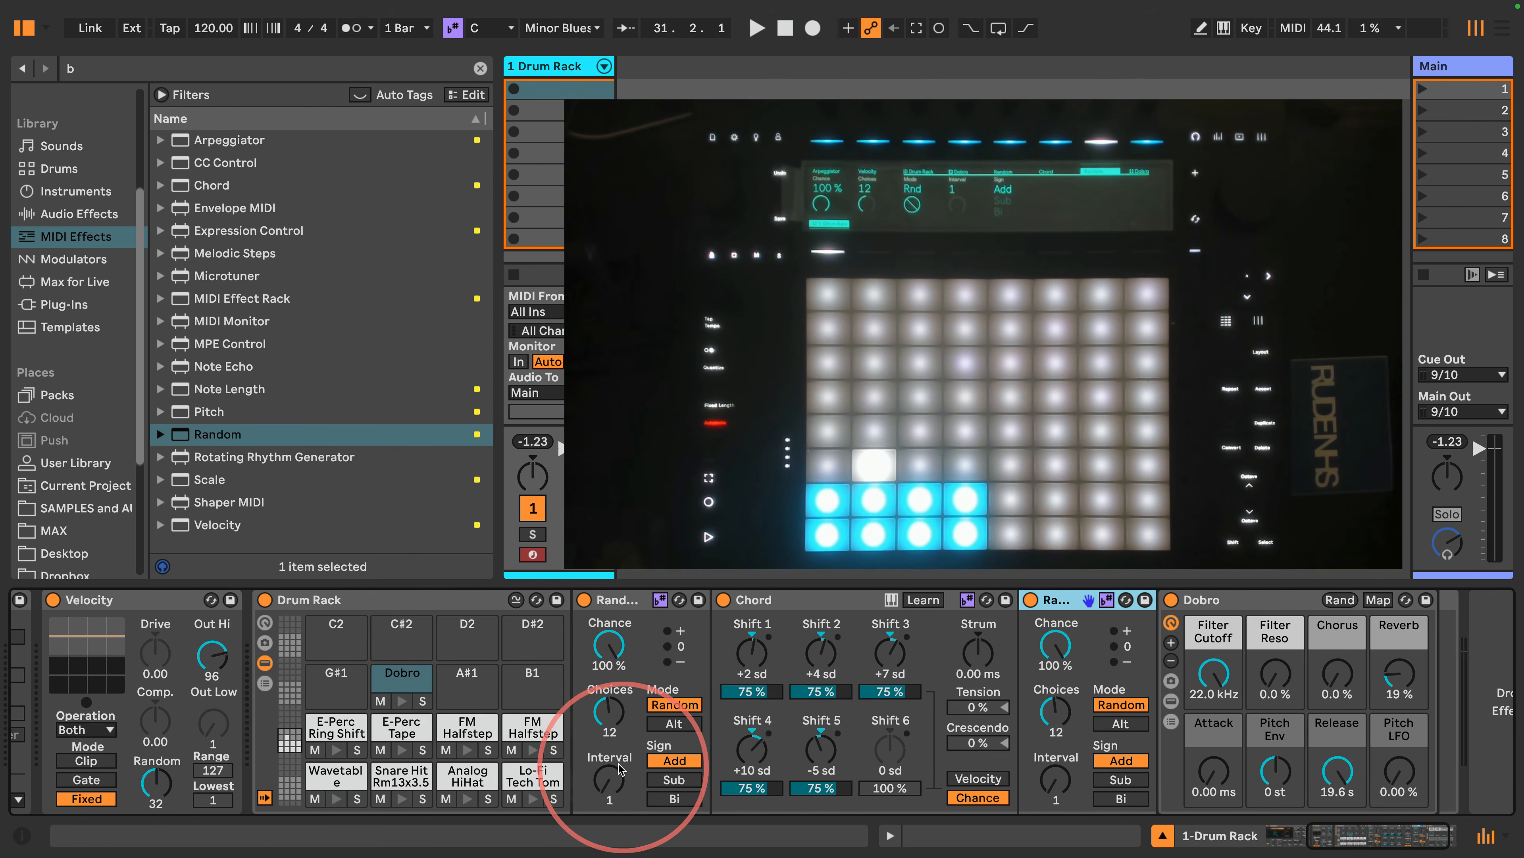
Step: Deactivate the Arpeggiator so that the Dobro pad can be auditioned by hand
scroll(595, 781, "left", 10)
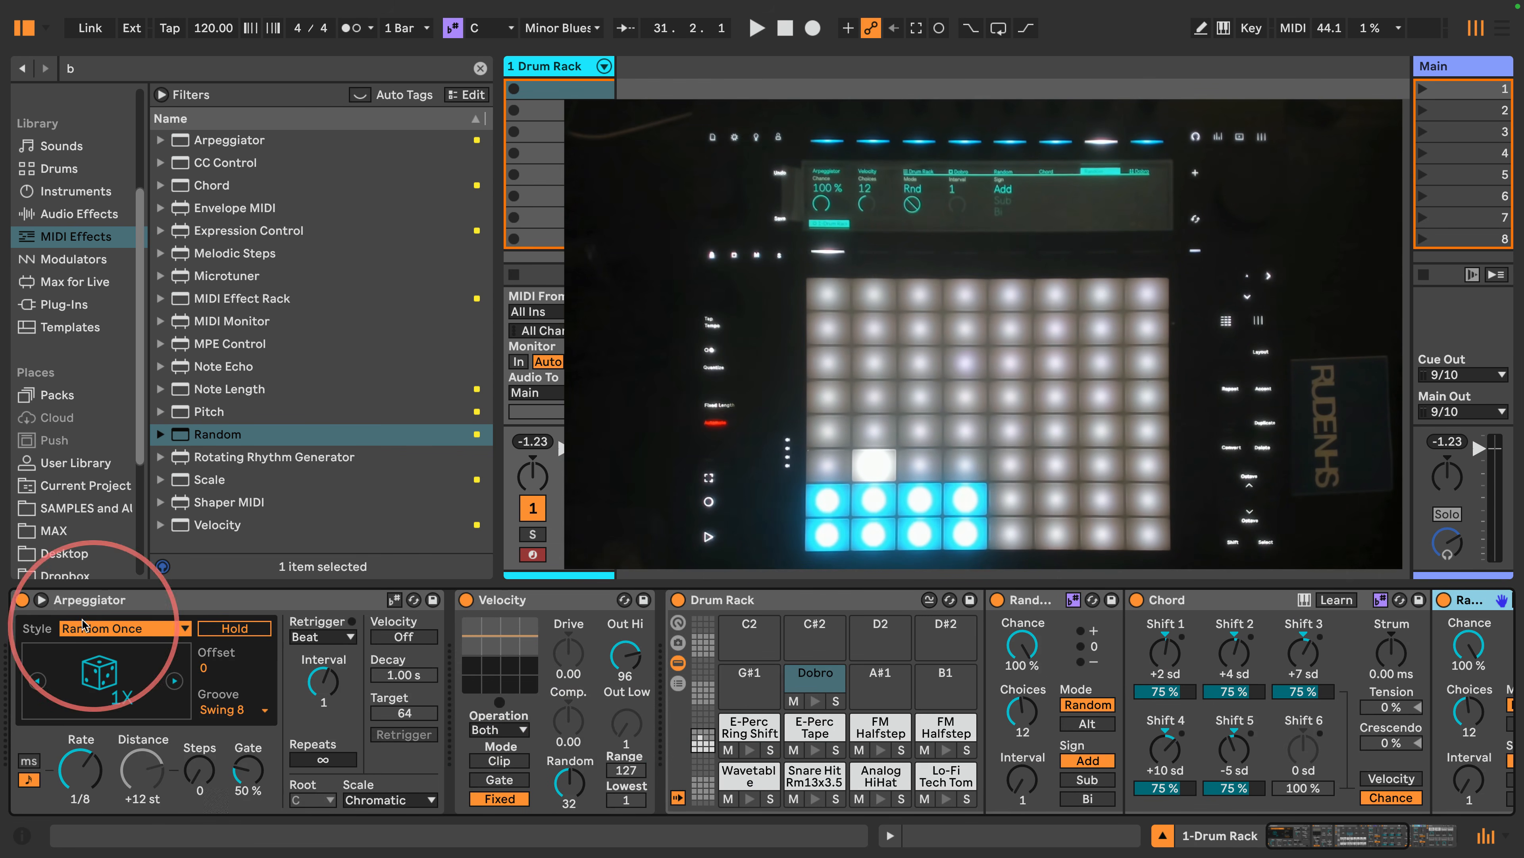
left_click(21, 600)
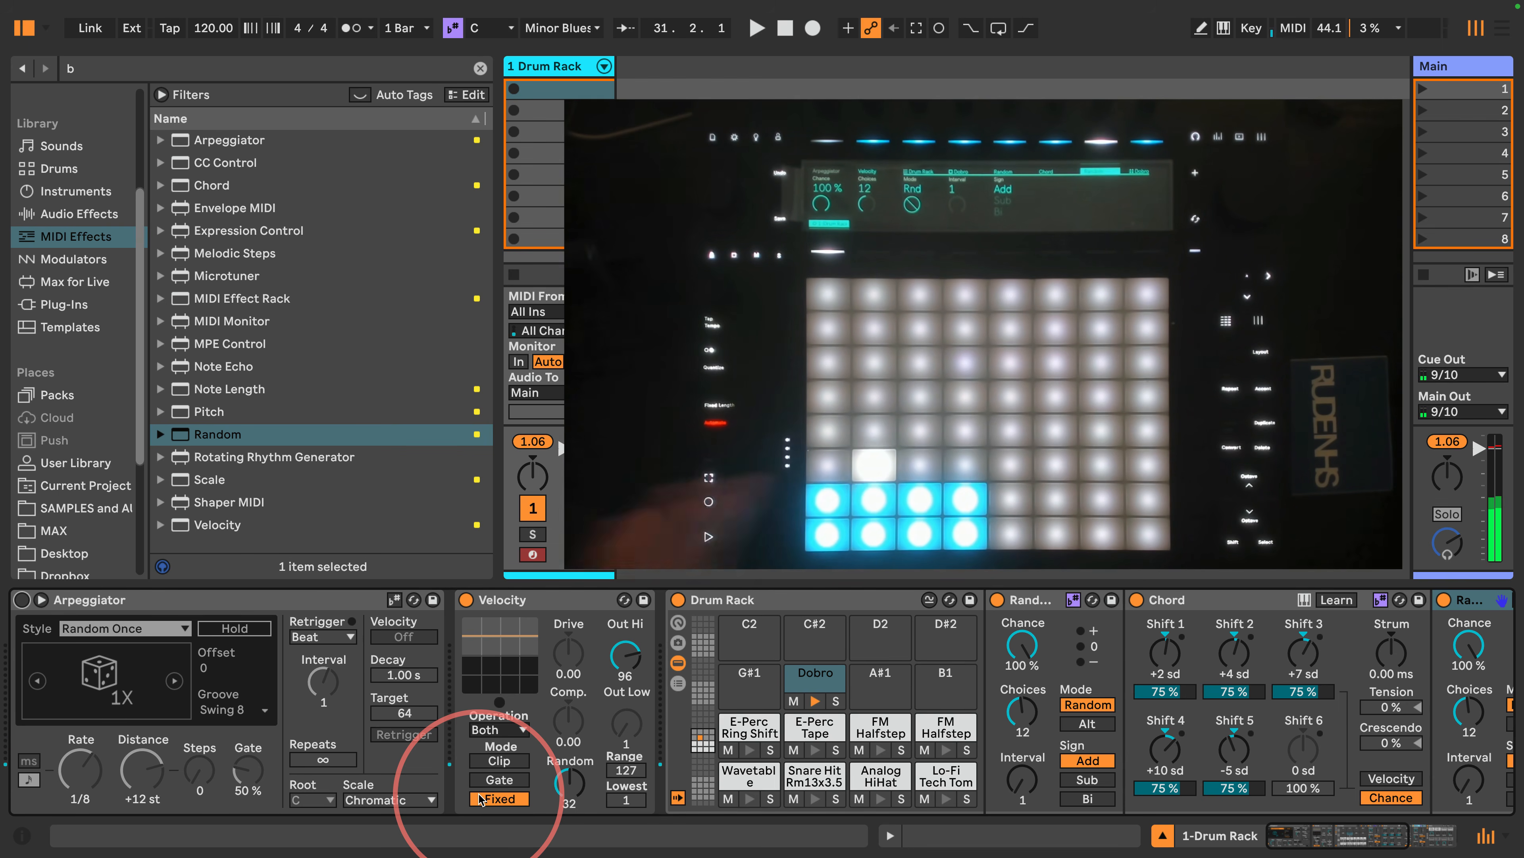
Step: Set Choices to 8 and the sign mode to Bi in both Random effects
scroll(1201, 751, "right", 4)
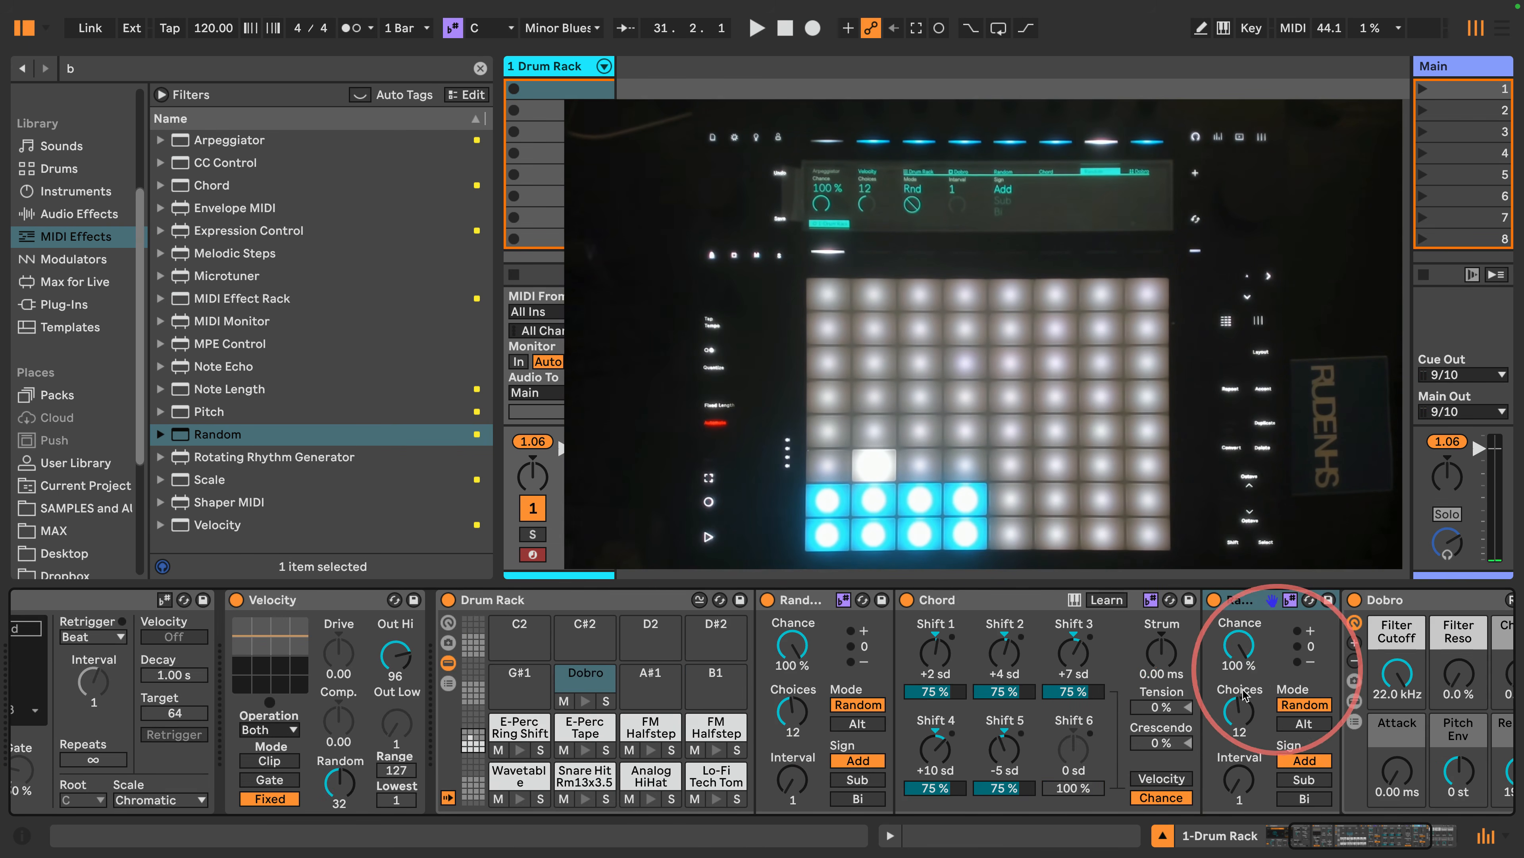
left_click_drag(1246, 694, 1242, 721)
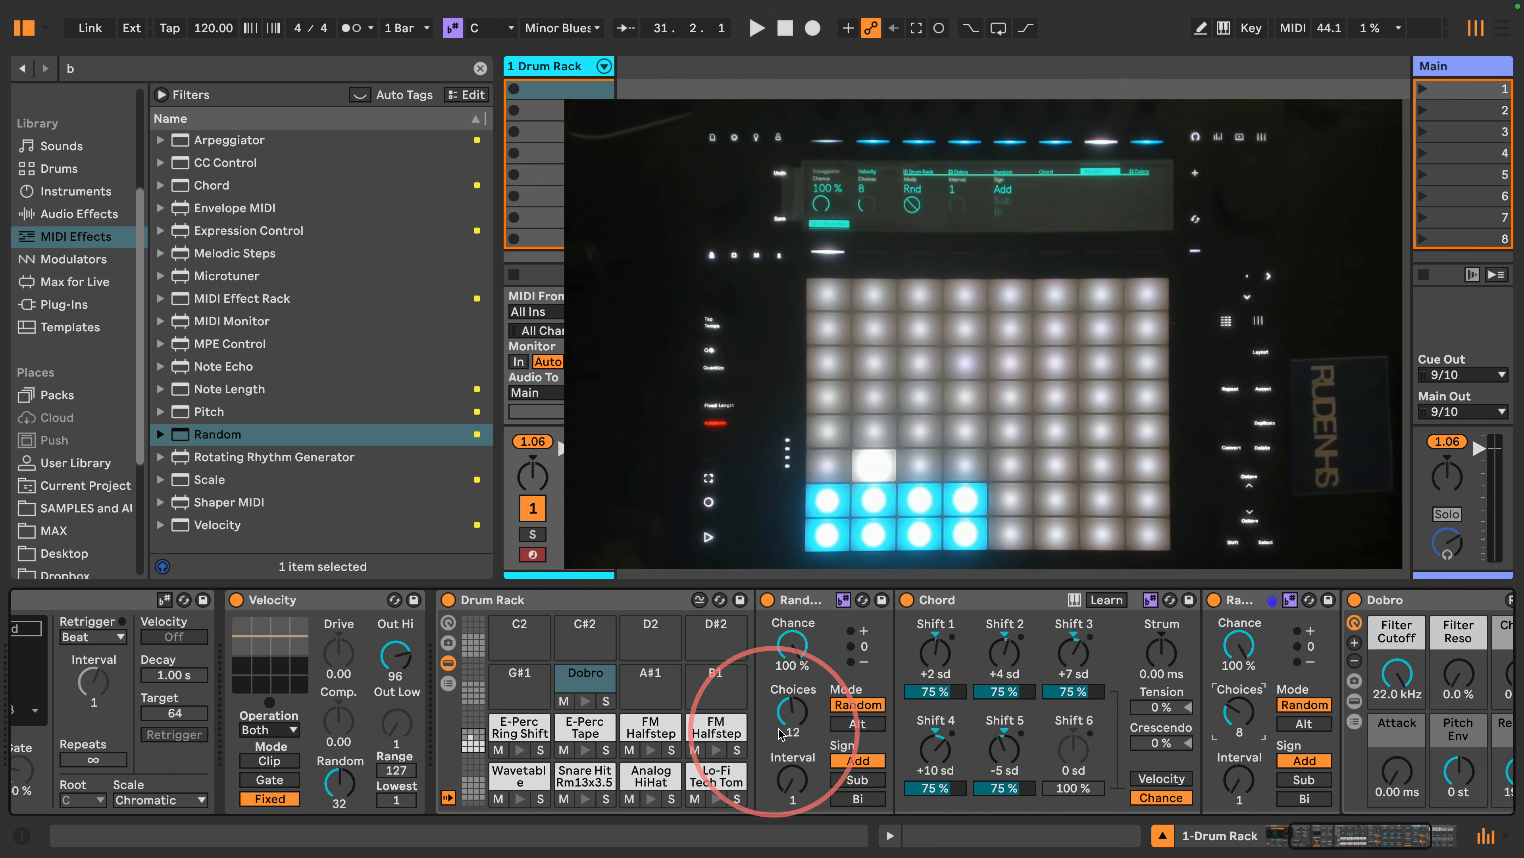
left_click_drag(780, 733, 786, 775)
left_click(1291, 799)
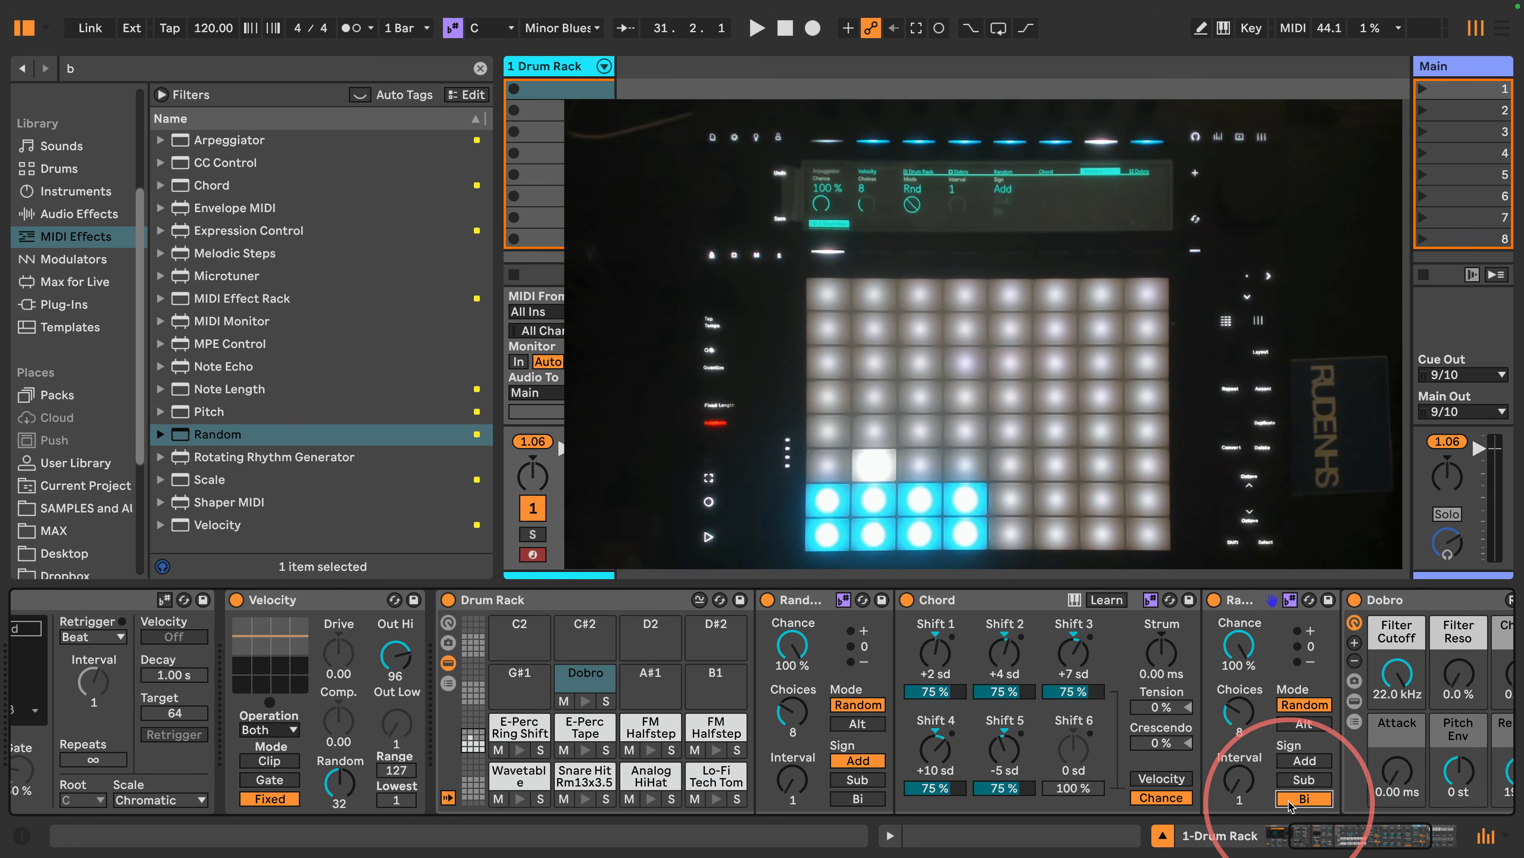
left_click(857, 799)
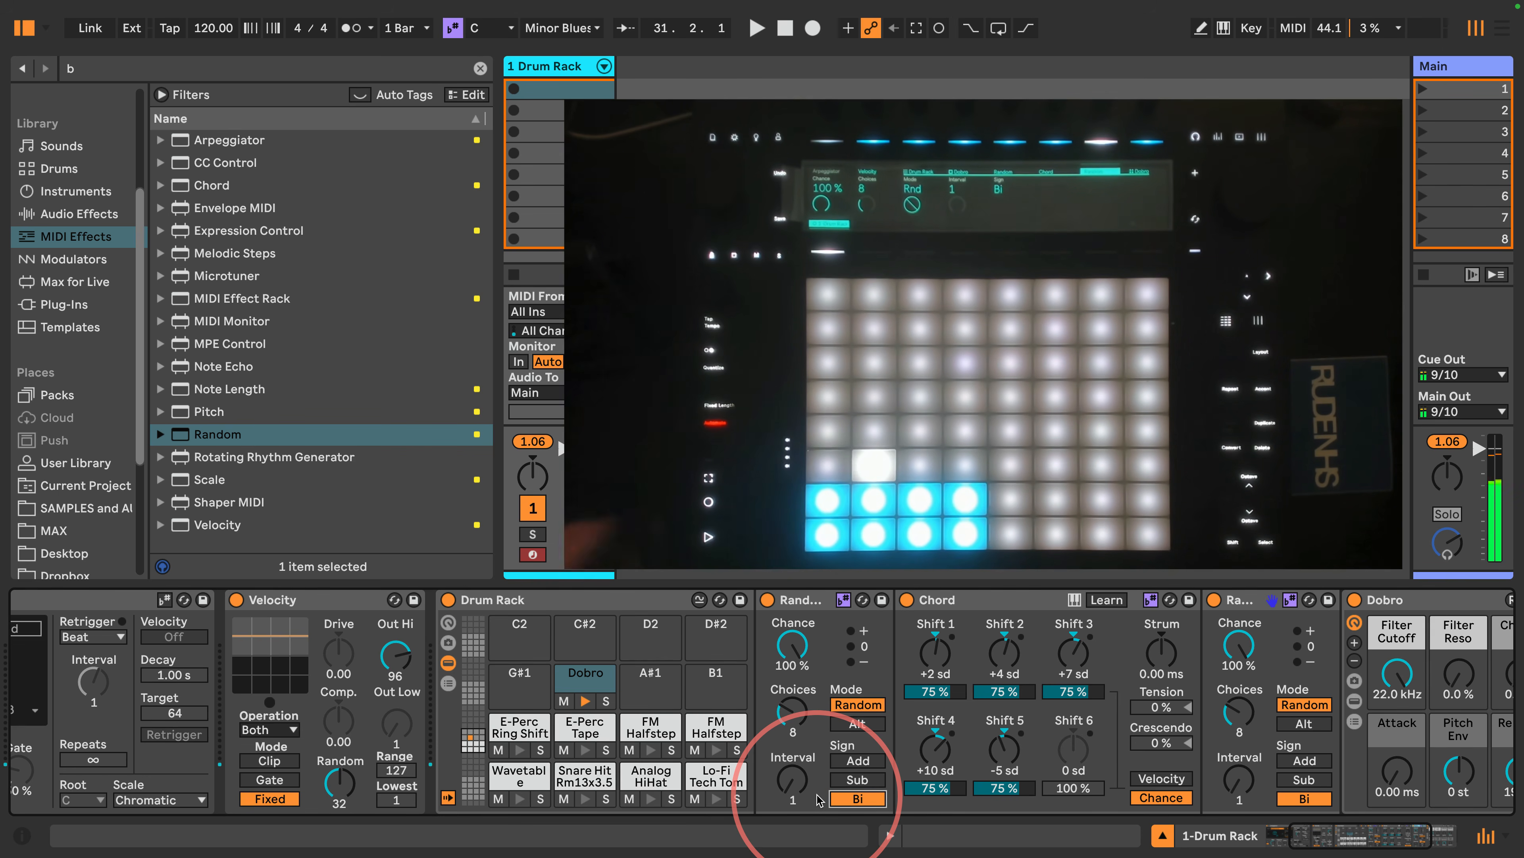
Step: Reactivate the Arpeggiator and, during playback, set its groove to Swing 16 and its rate to 1/16
scroll(696, 697, "left", 3)
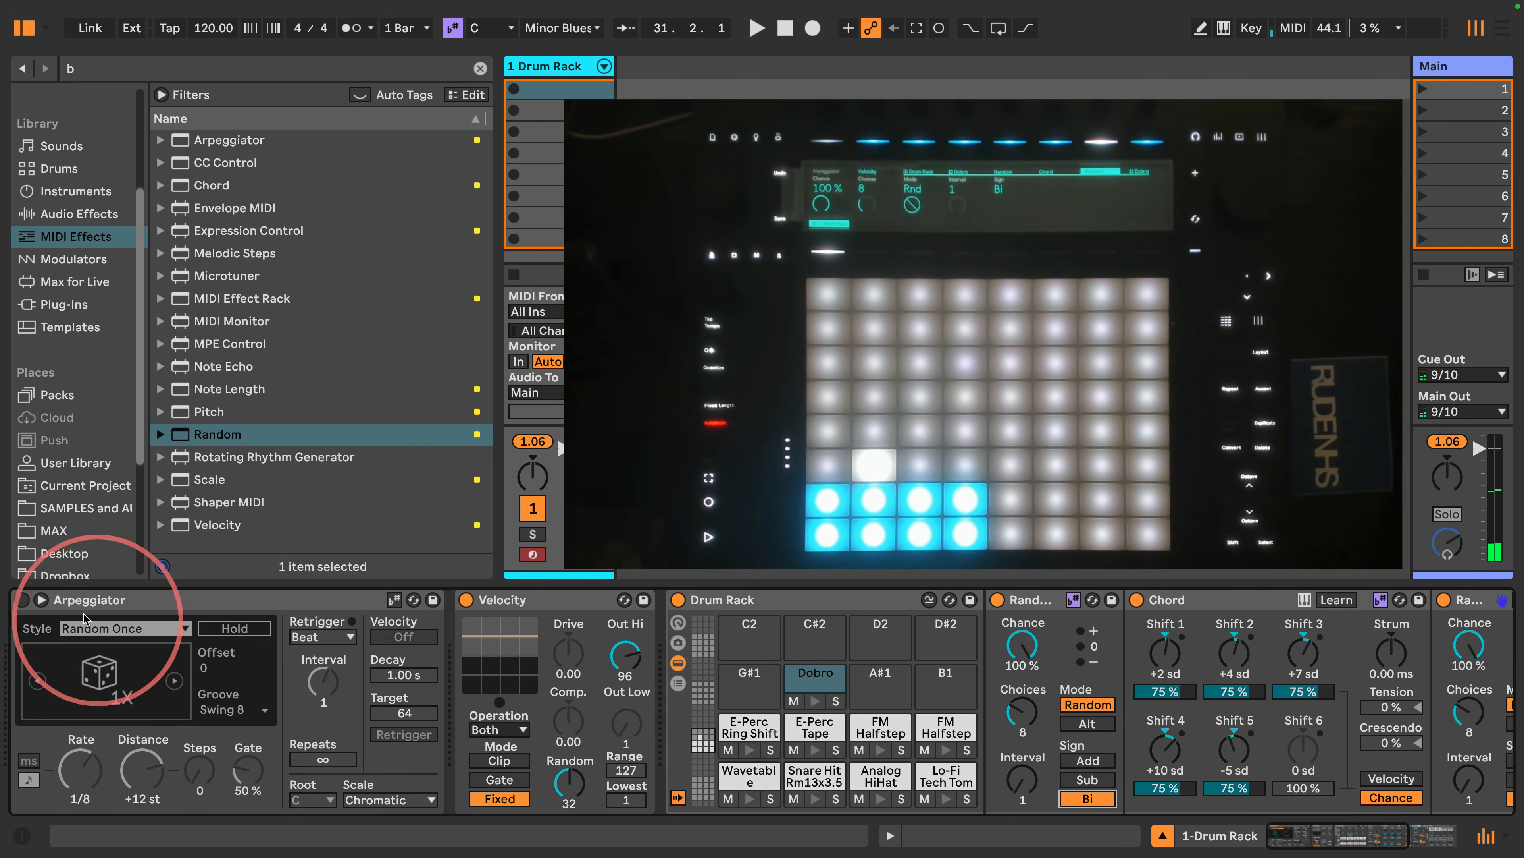
left_click(22, 599)
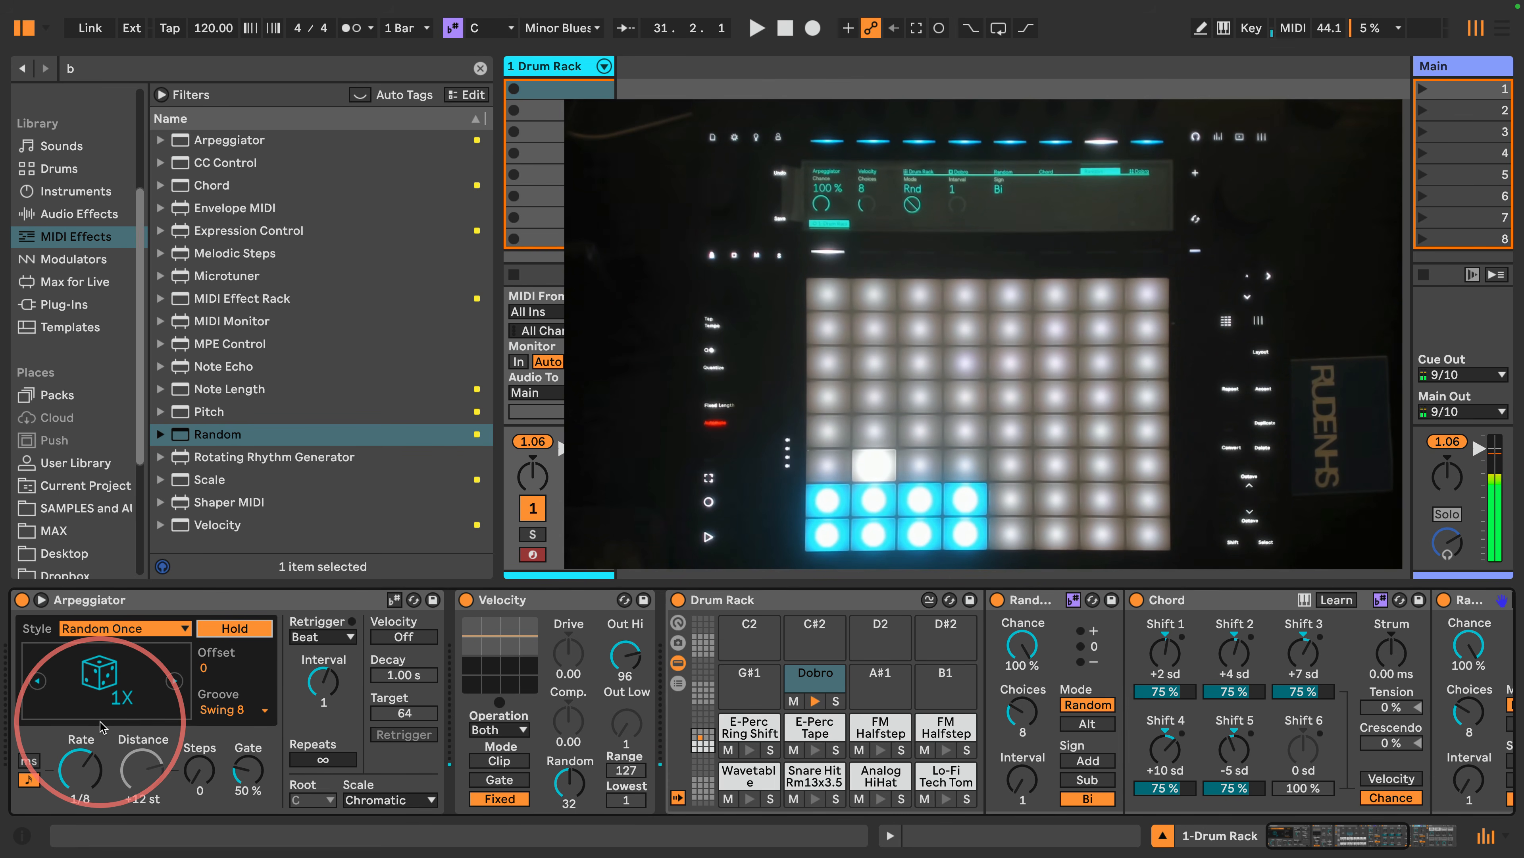
key("space")
left_click(222, 709)
left_click(226, 729)
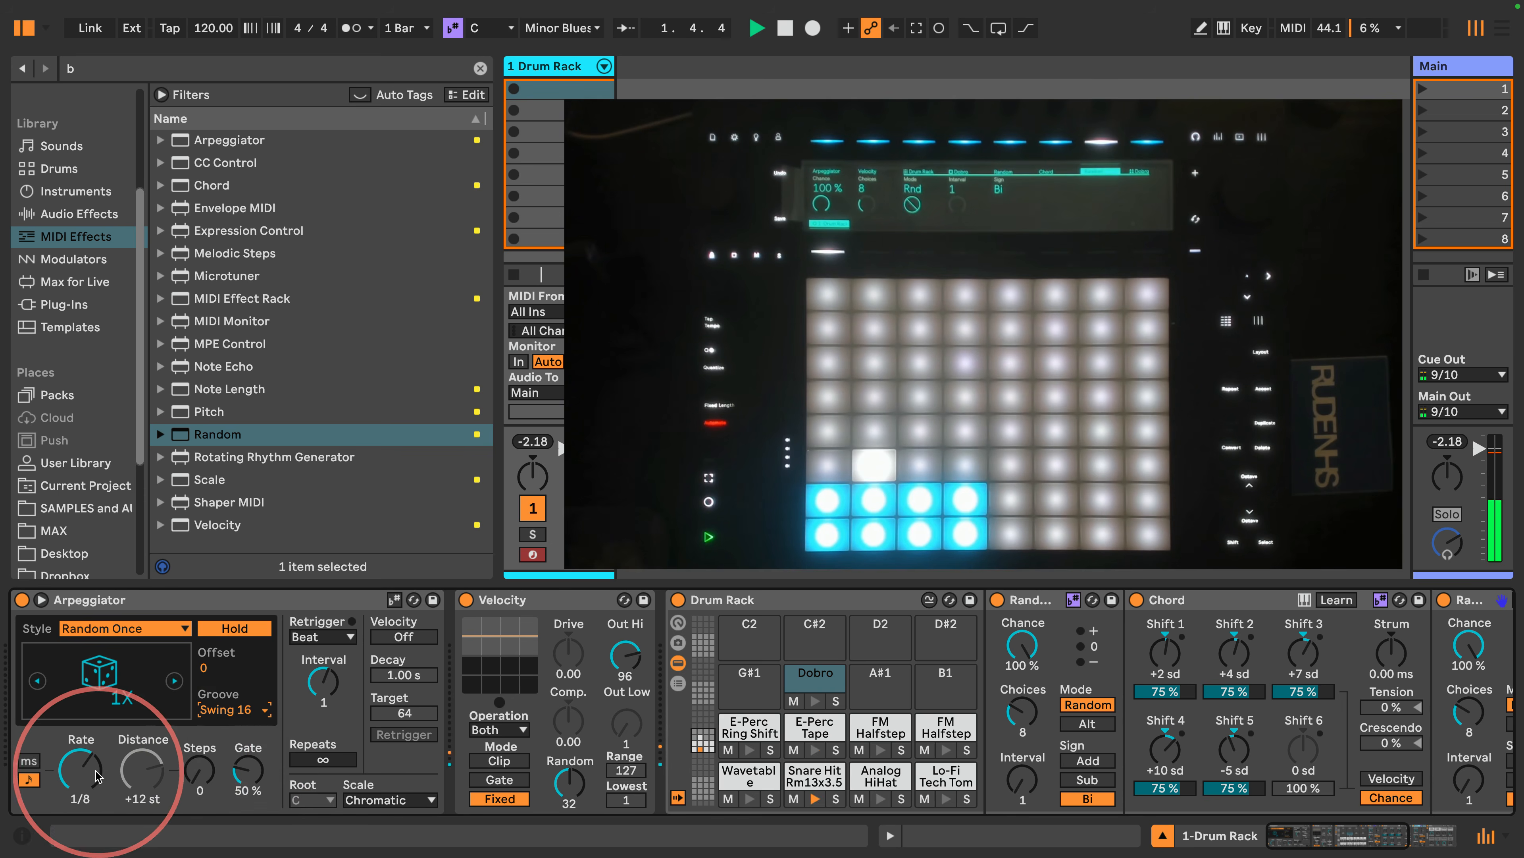
left_click_drag(96, 775, 96, 766)
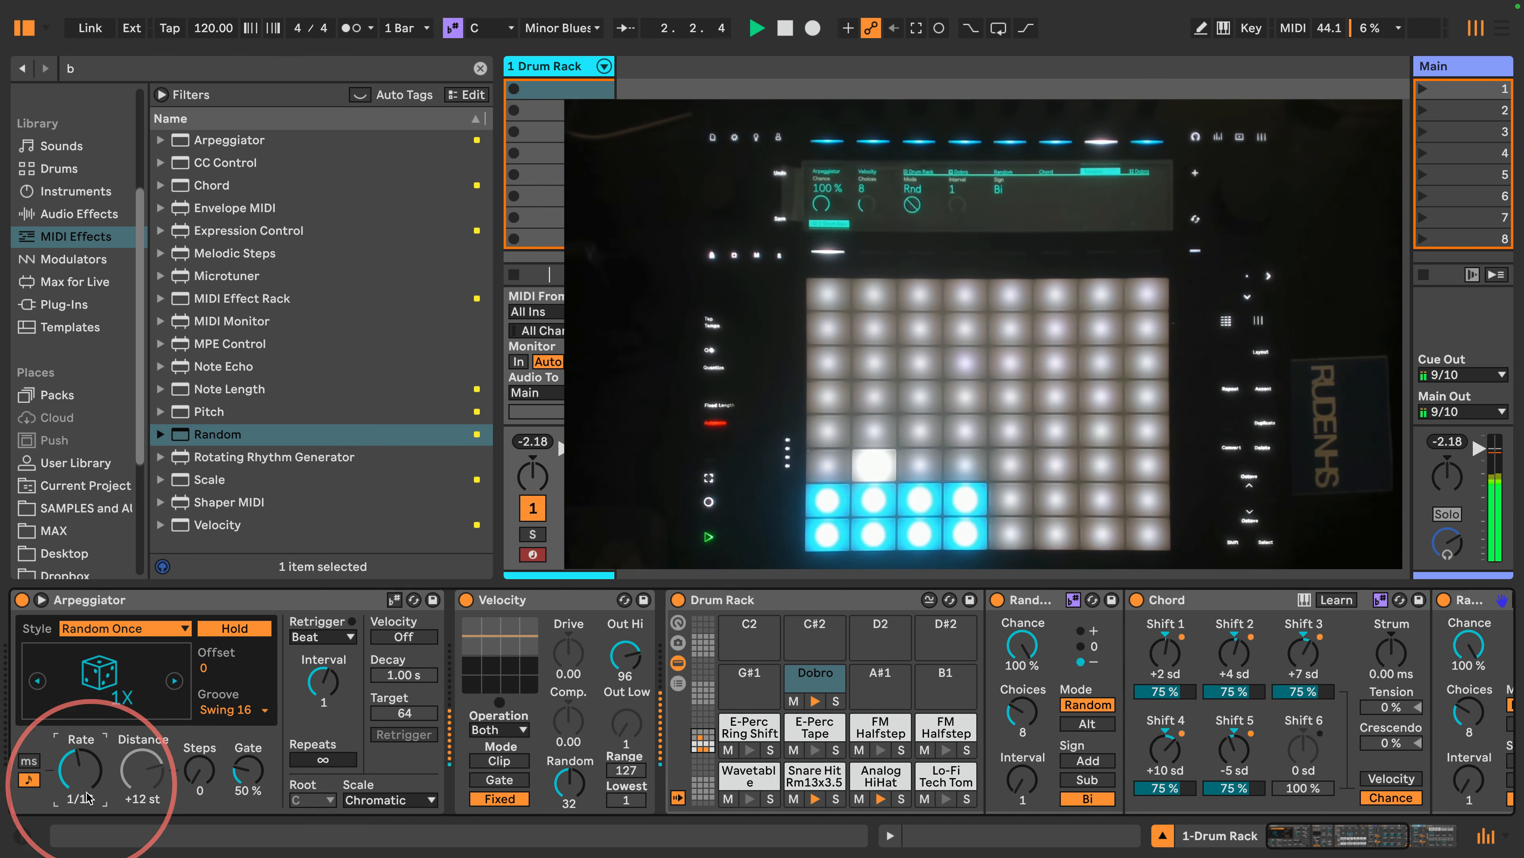
Step: Stop playback, set the tempo to 100 BPM and audition the pattern
key("space")
left_click(210, 30)
type("100")
key("Return")
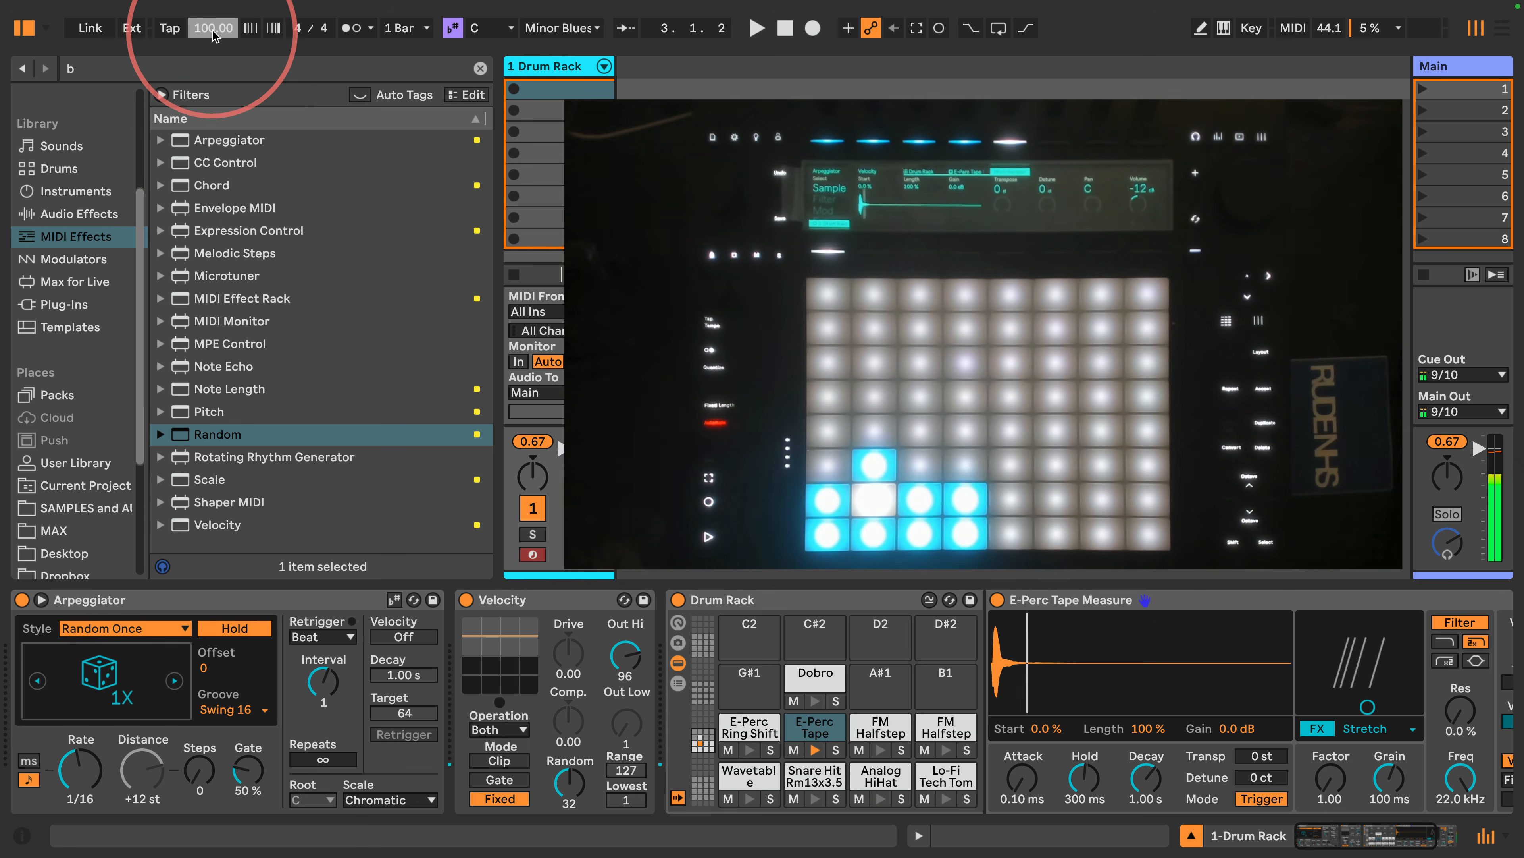
key("space")
key("space")
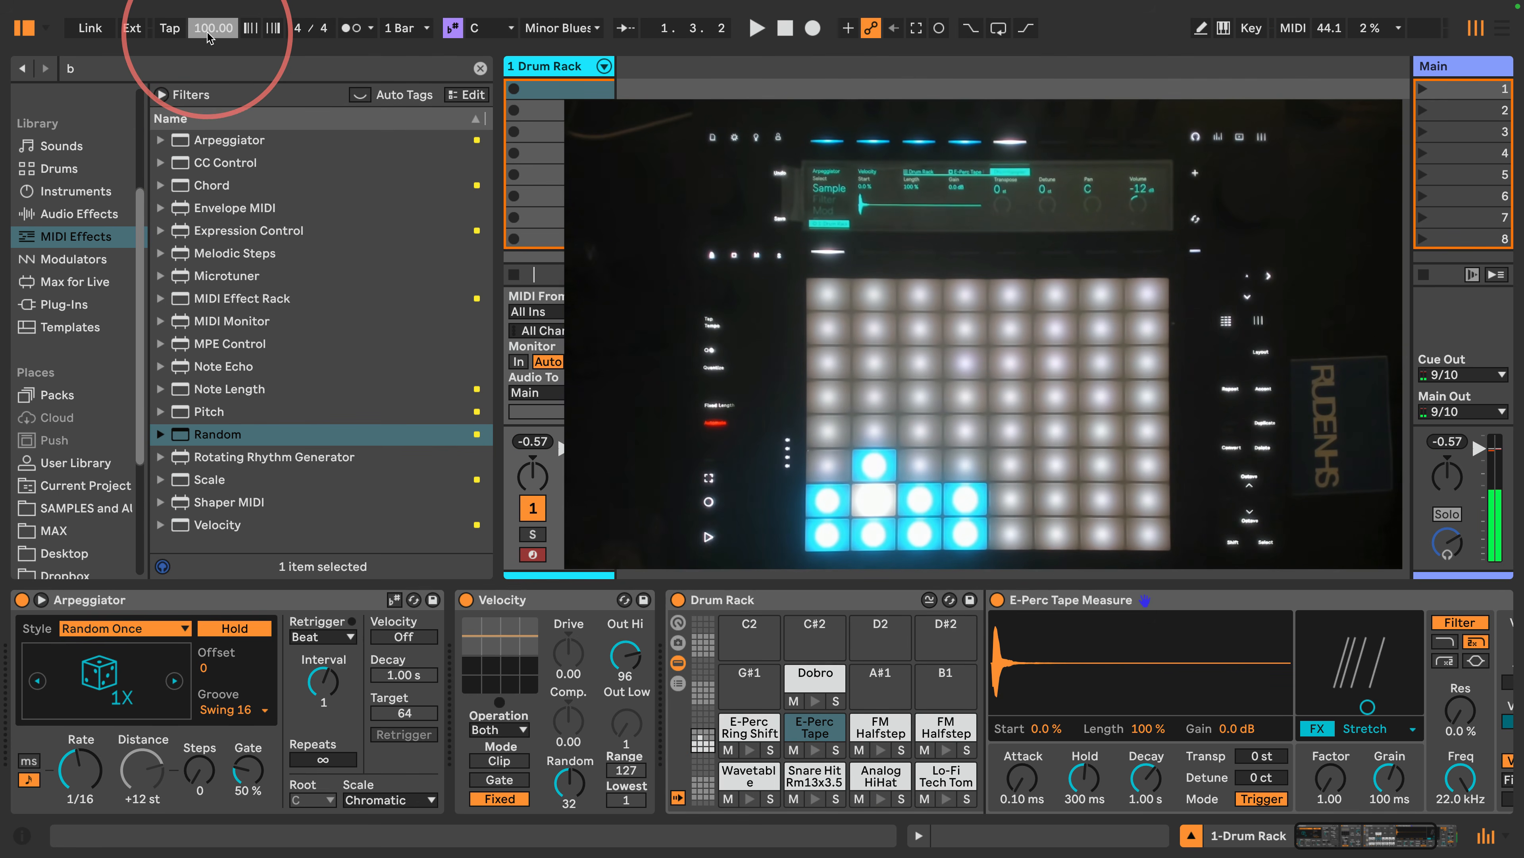
Step: Set the tempo to 140 BPM and the Arpeggiator's groove to Swing 8
type("140")
key("Return")
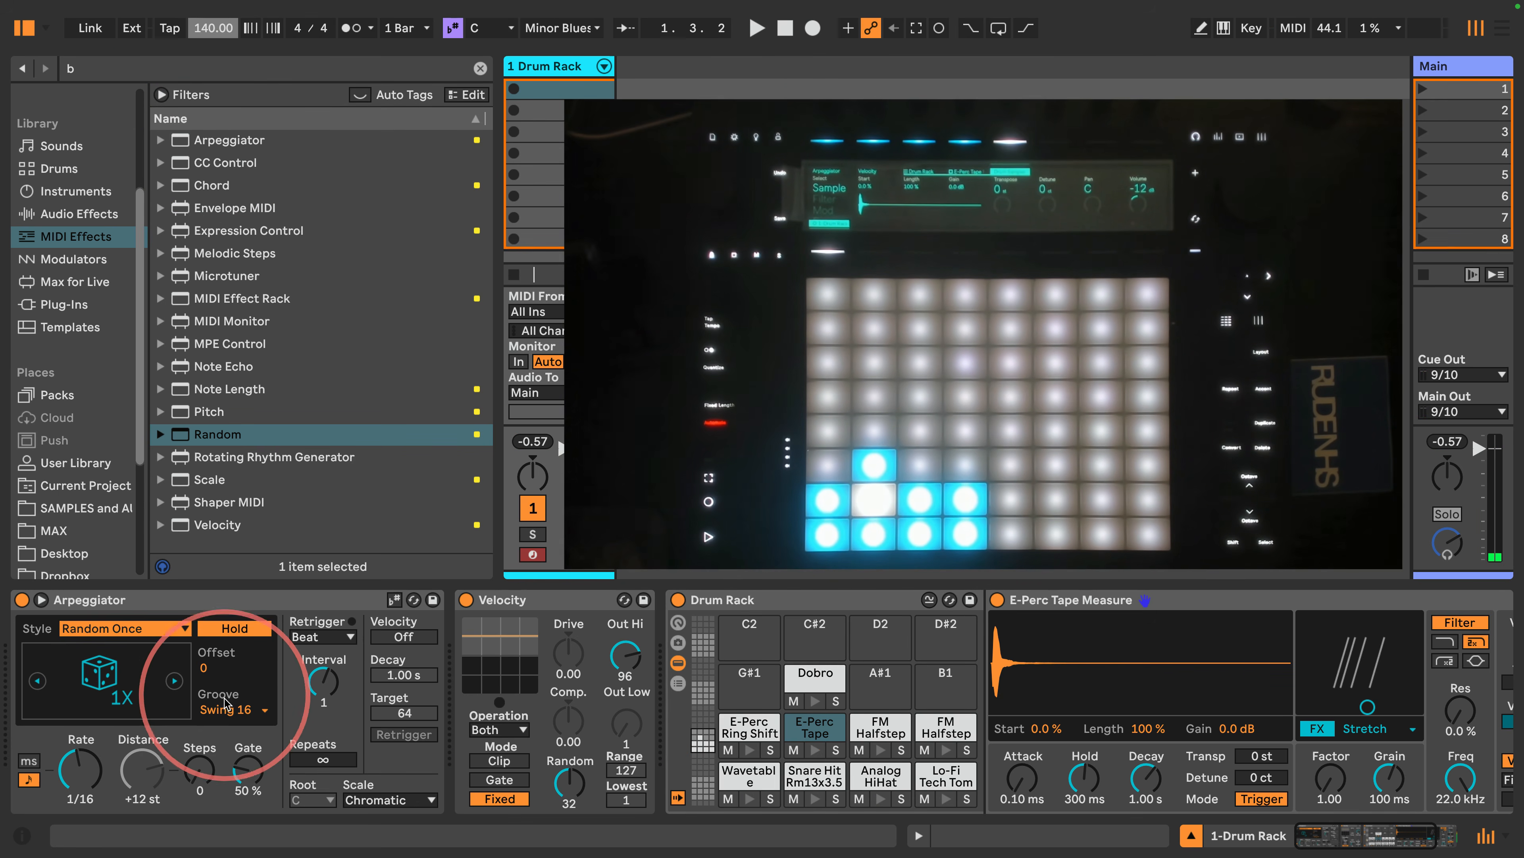
left_click(222, 710)
left_click(223, 746)
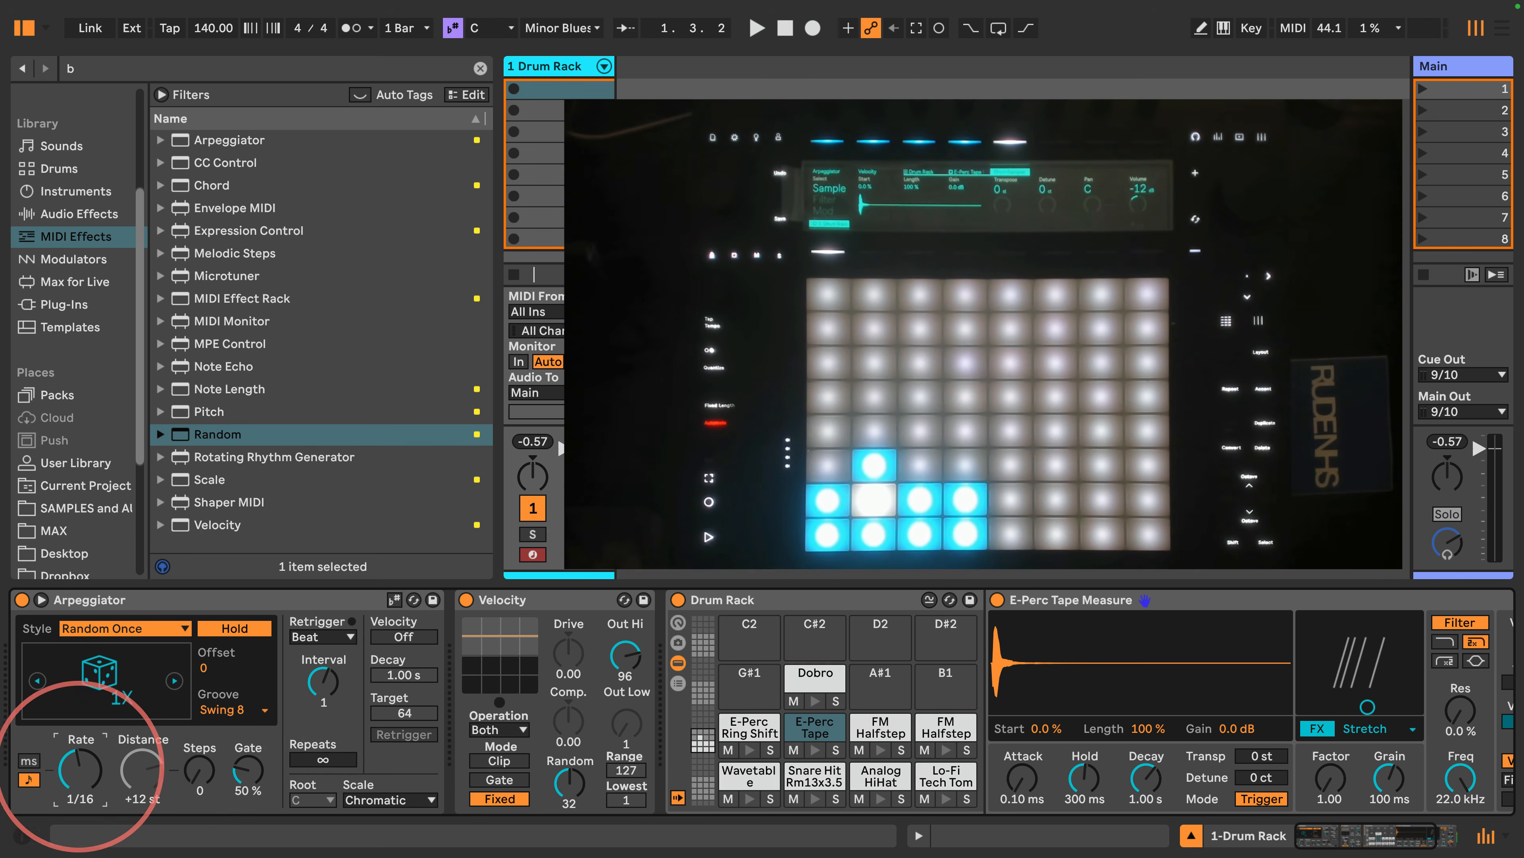
Step: Set the Arpeggiator's rate to 1/8 and its style to Up, and audition the pattern
left_click_drag(65, 775, 64, 764)
left_click(123, 628)
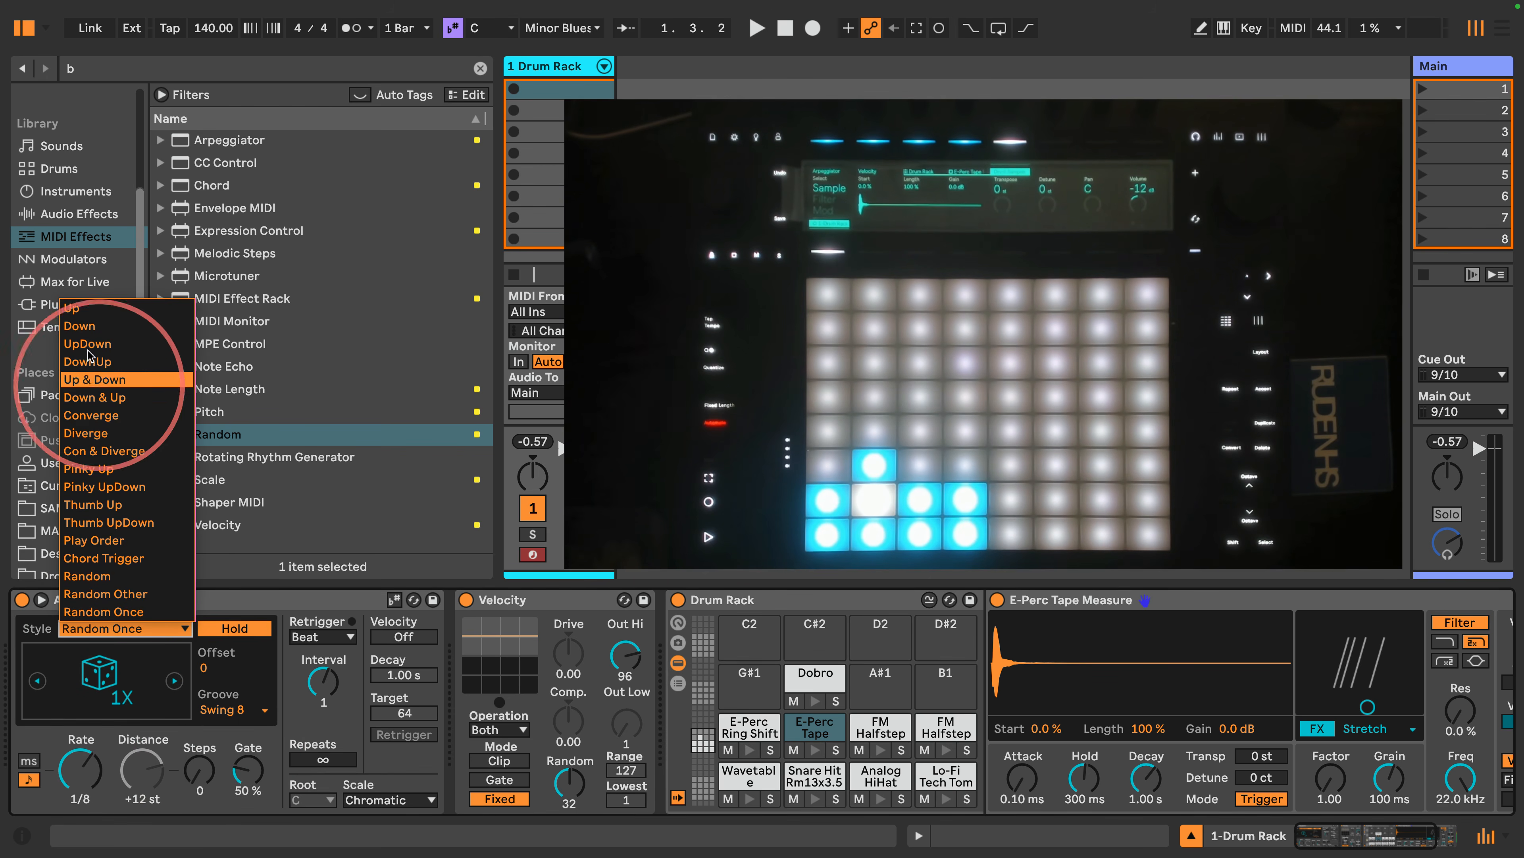
left_click(83, 309)
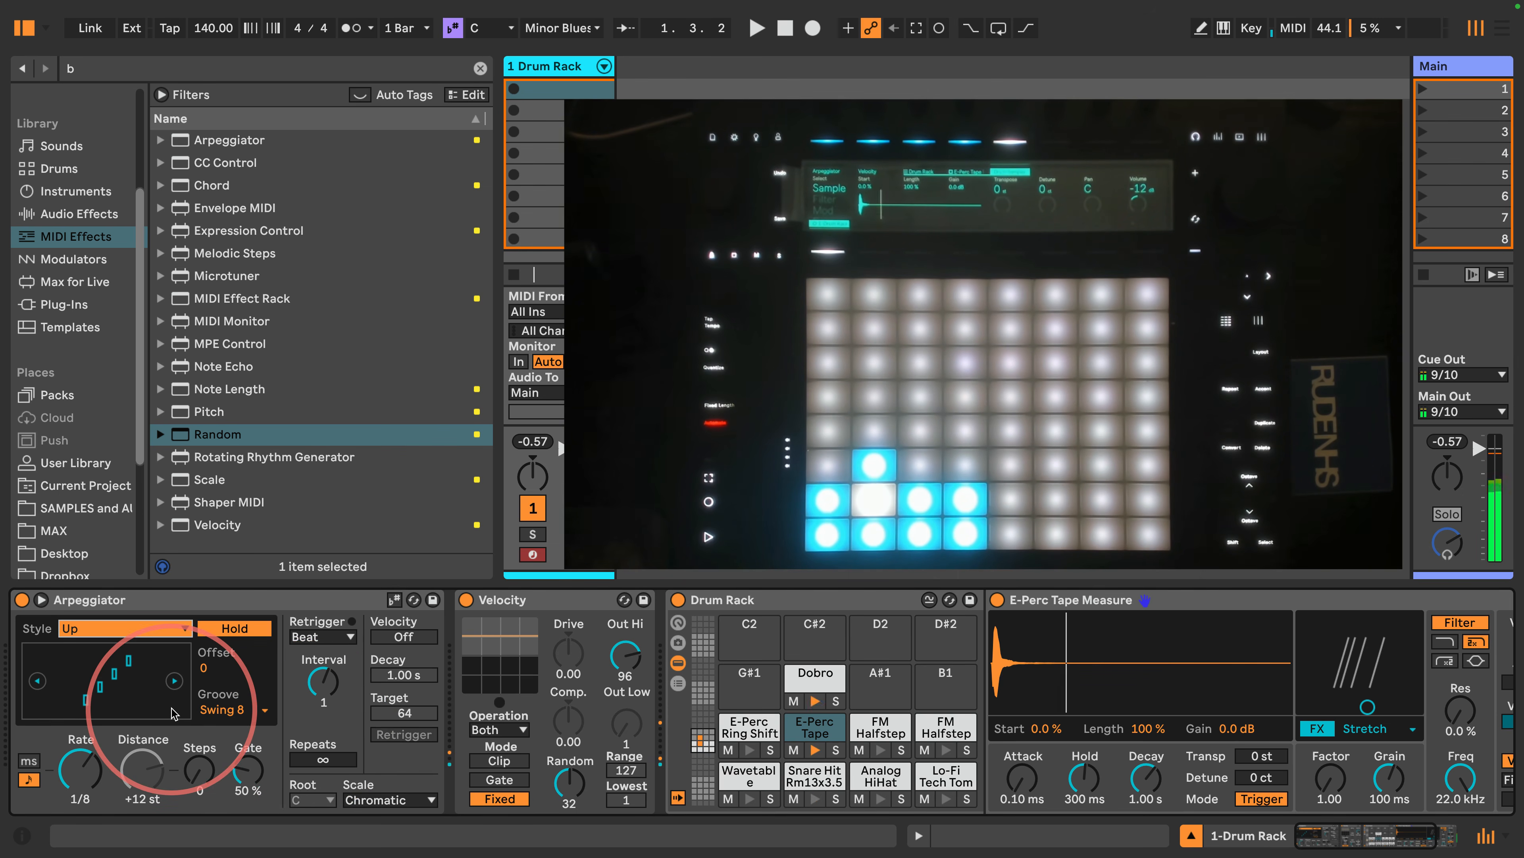
key("space")
key("space")
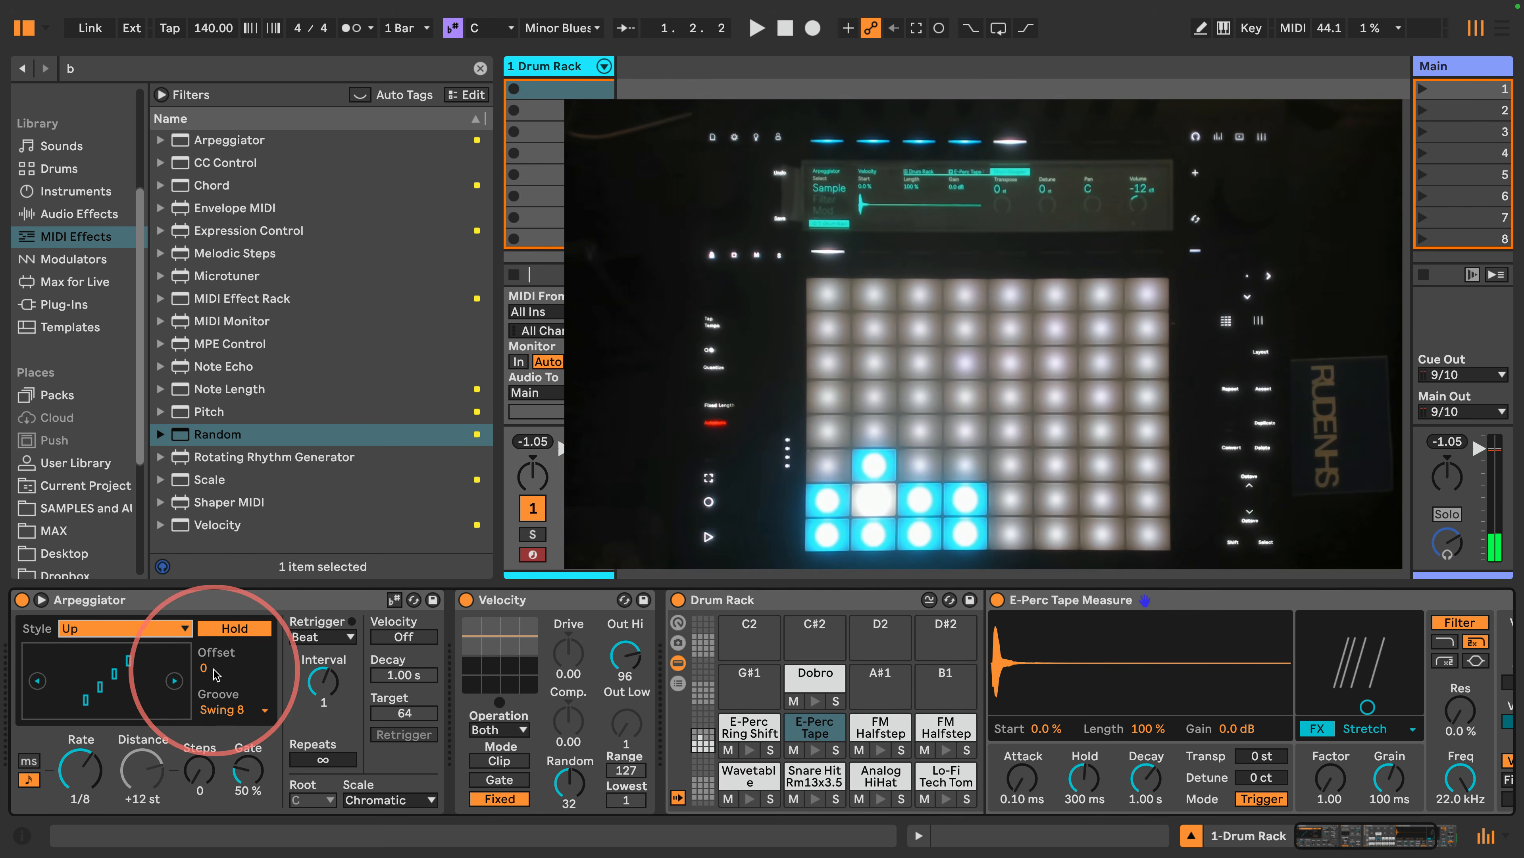
Step: Read the help description of the Arpeggiator's Offset parameter and hide the help view again
left_click(21, 837)
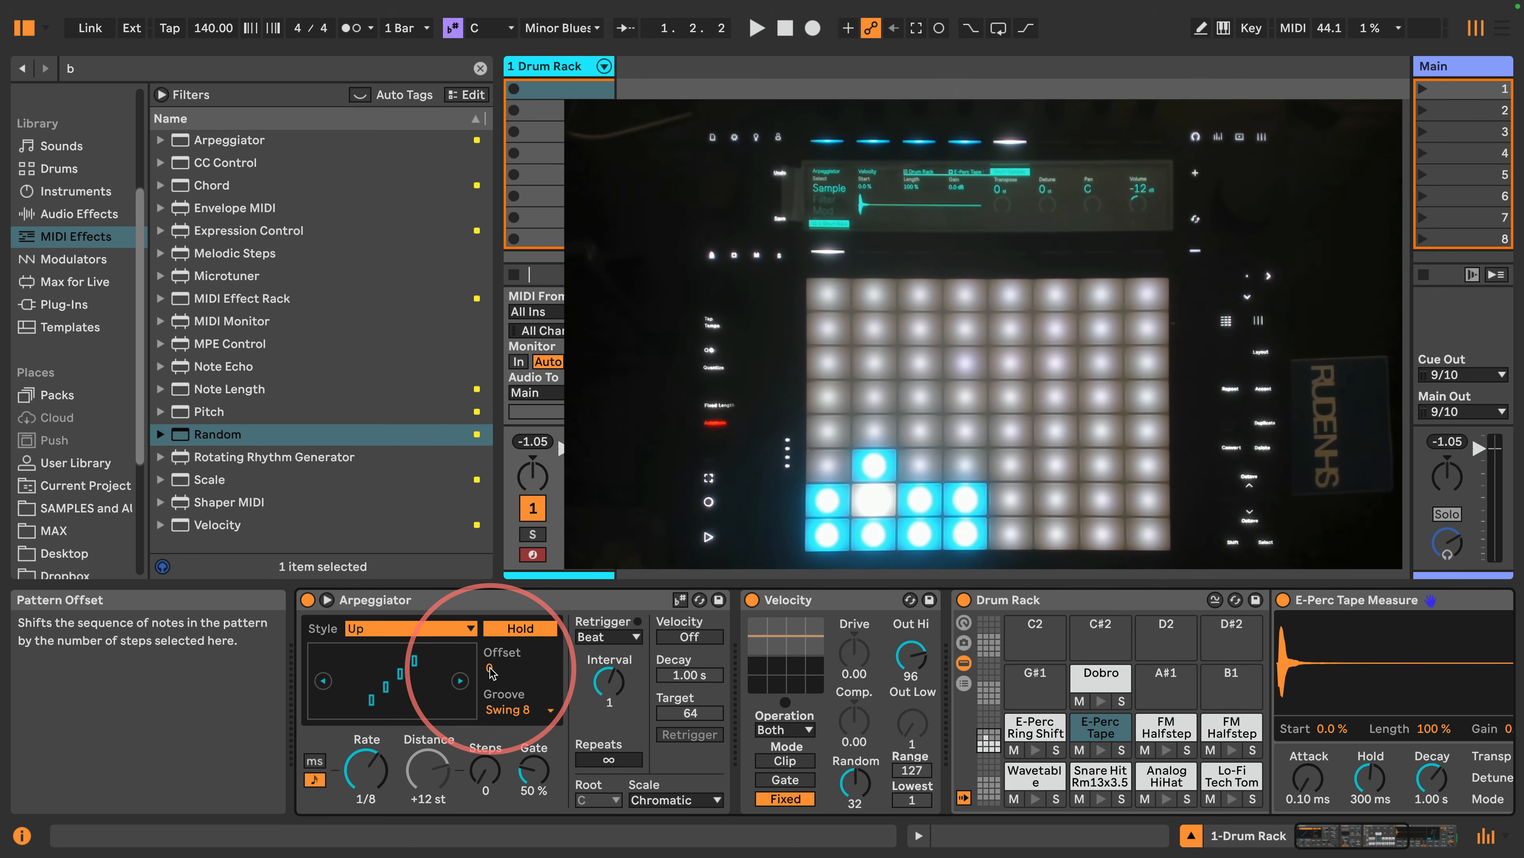
left_click(22, 834)
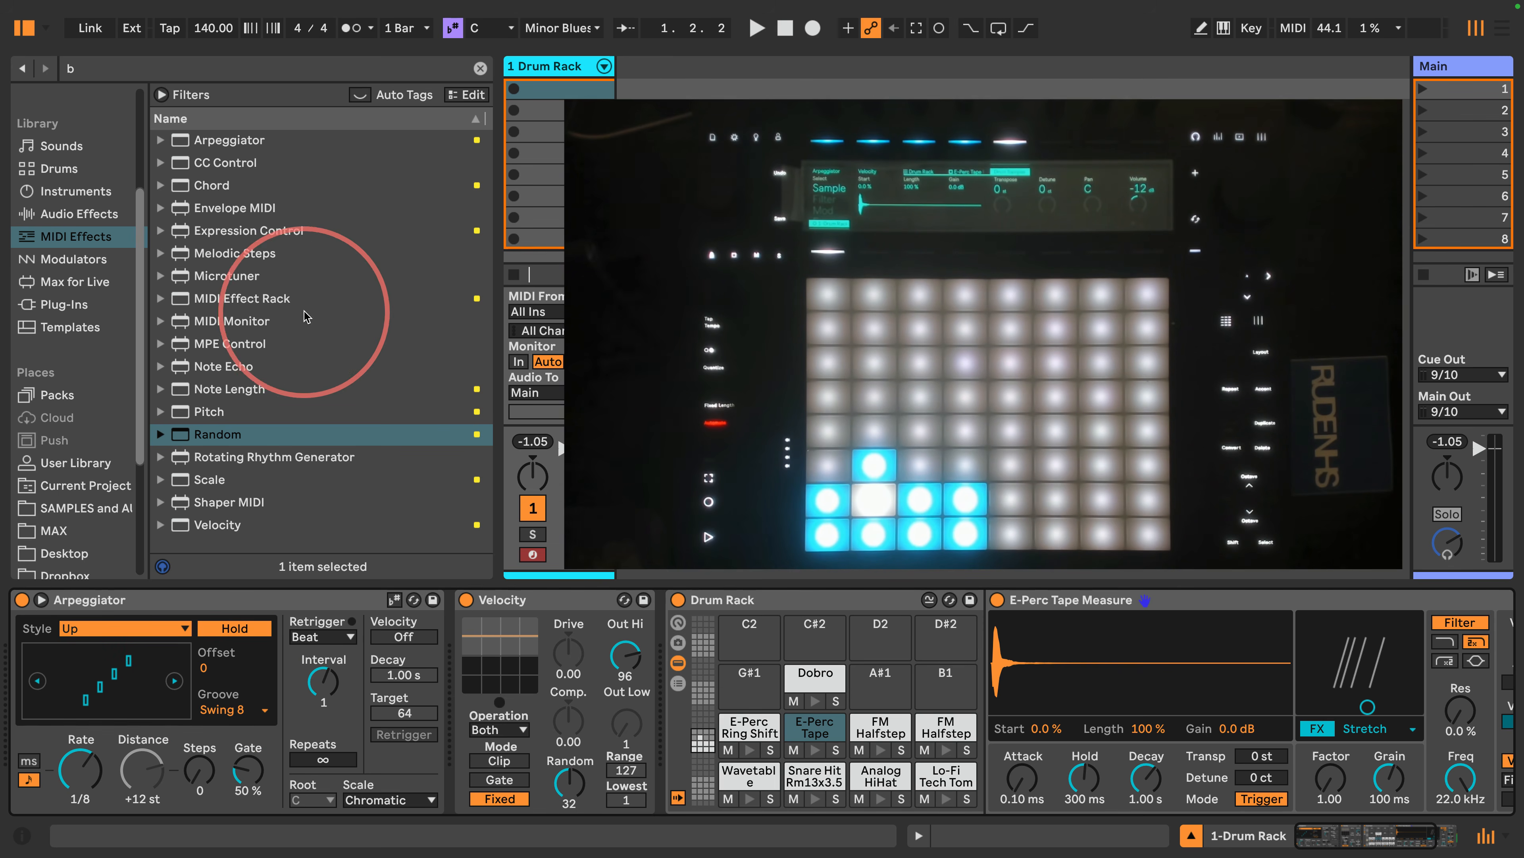
Step: Insert a MIDI Effect Rack between the Velocity effect and the Drum Rack and show its key zones
left_click(209, 299)
left_click_drag(209, 298, 660, 673)
left_click(678, 683)
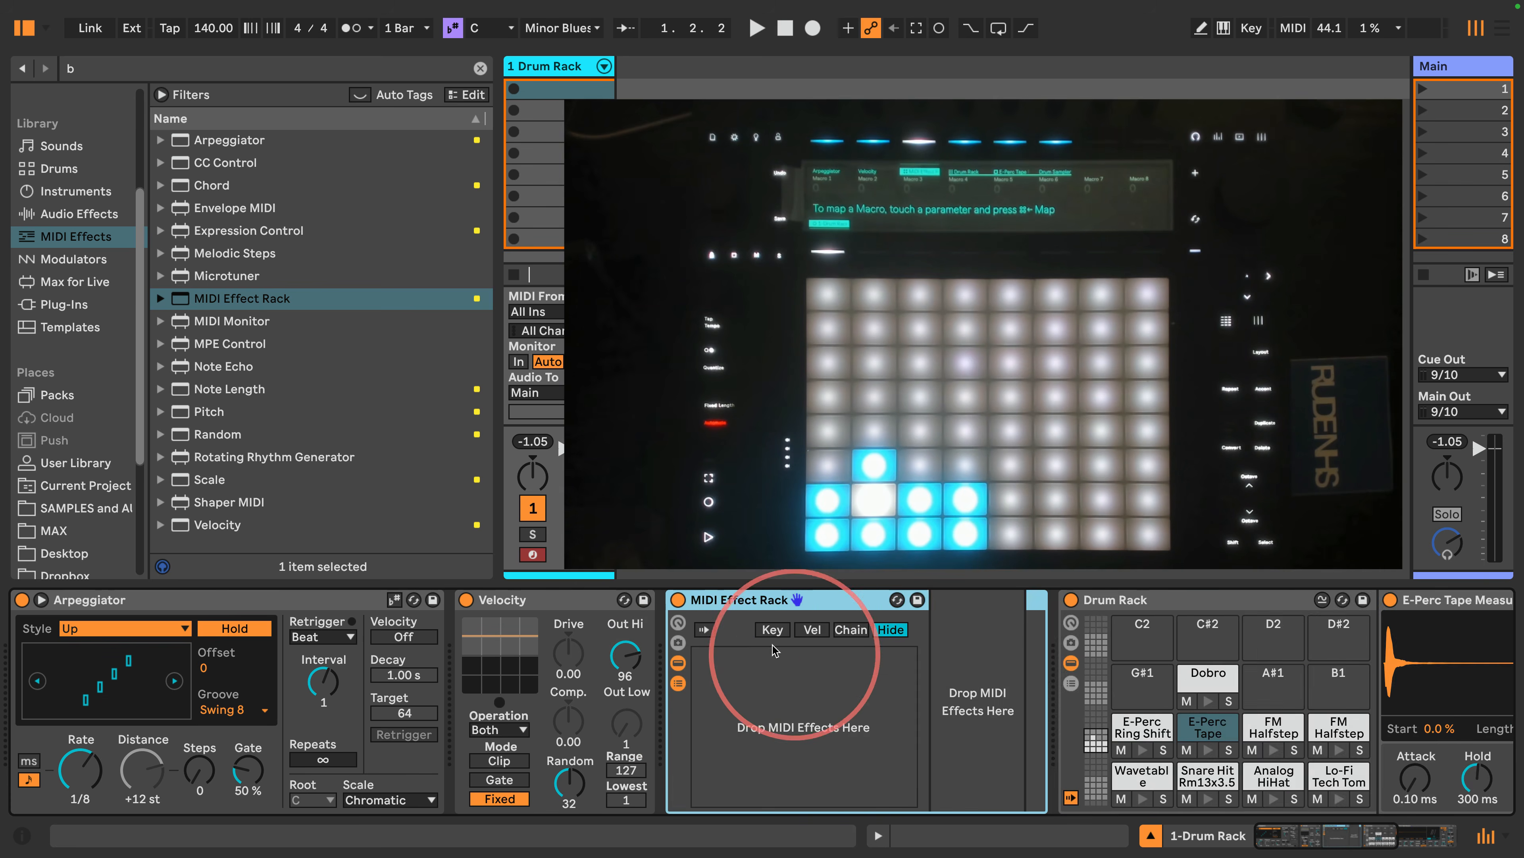
left_click(772, 629)
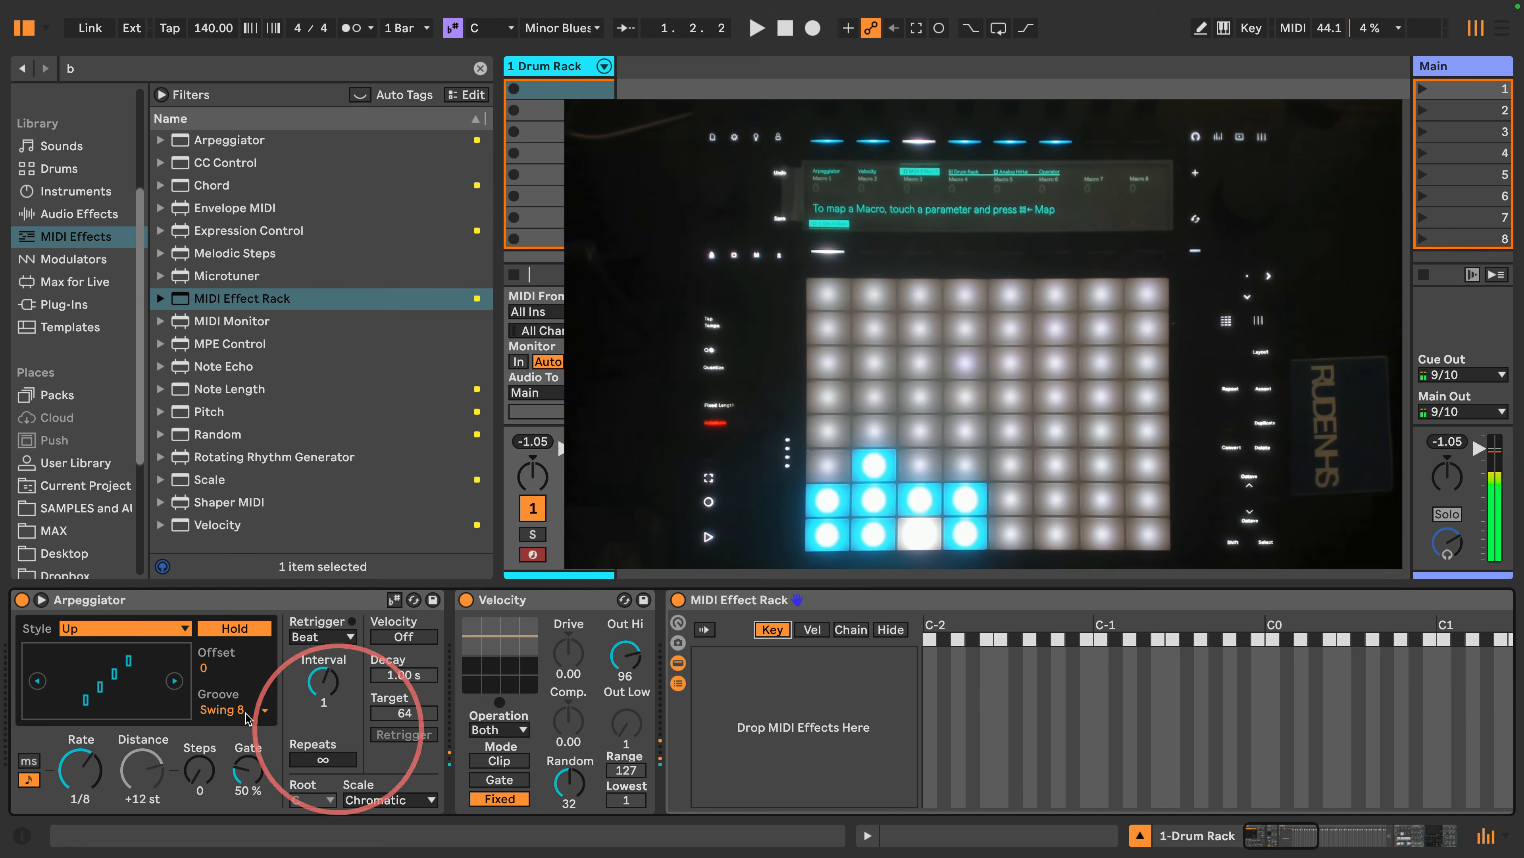
Step: Try Arpeggiator offsets of 1 and 2 during playback and delete the MIDI Effect Rack
left_click(206, 669)
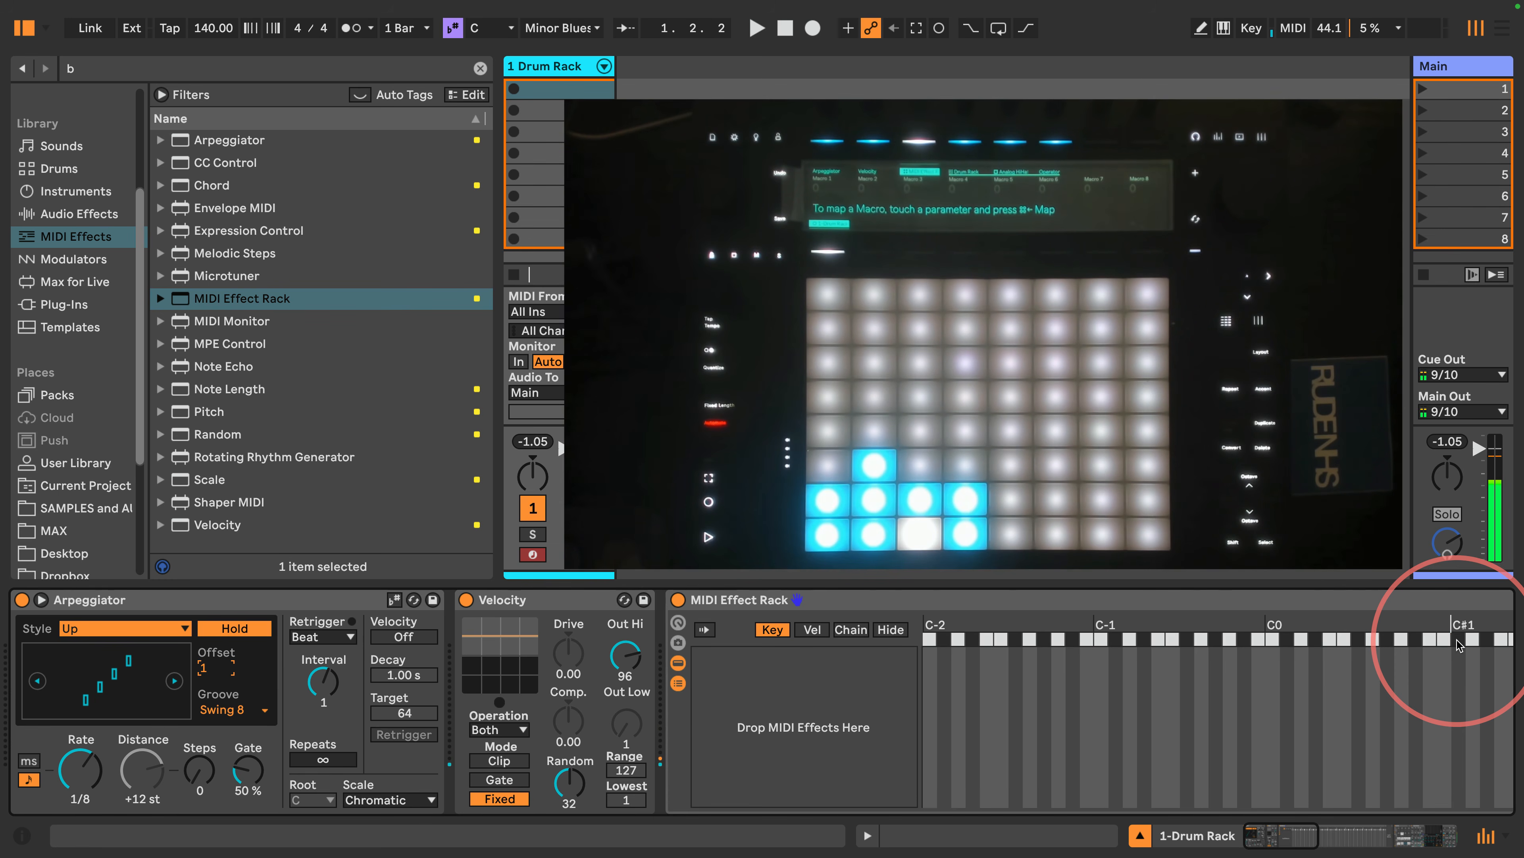
left_click_drag(204, 668, 204, 658)
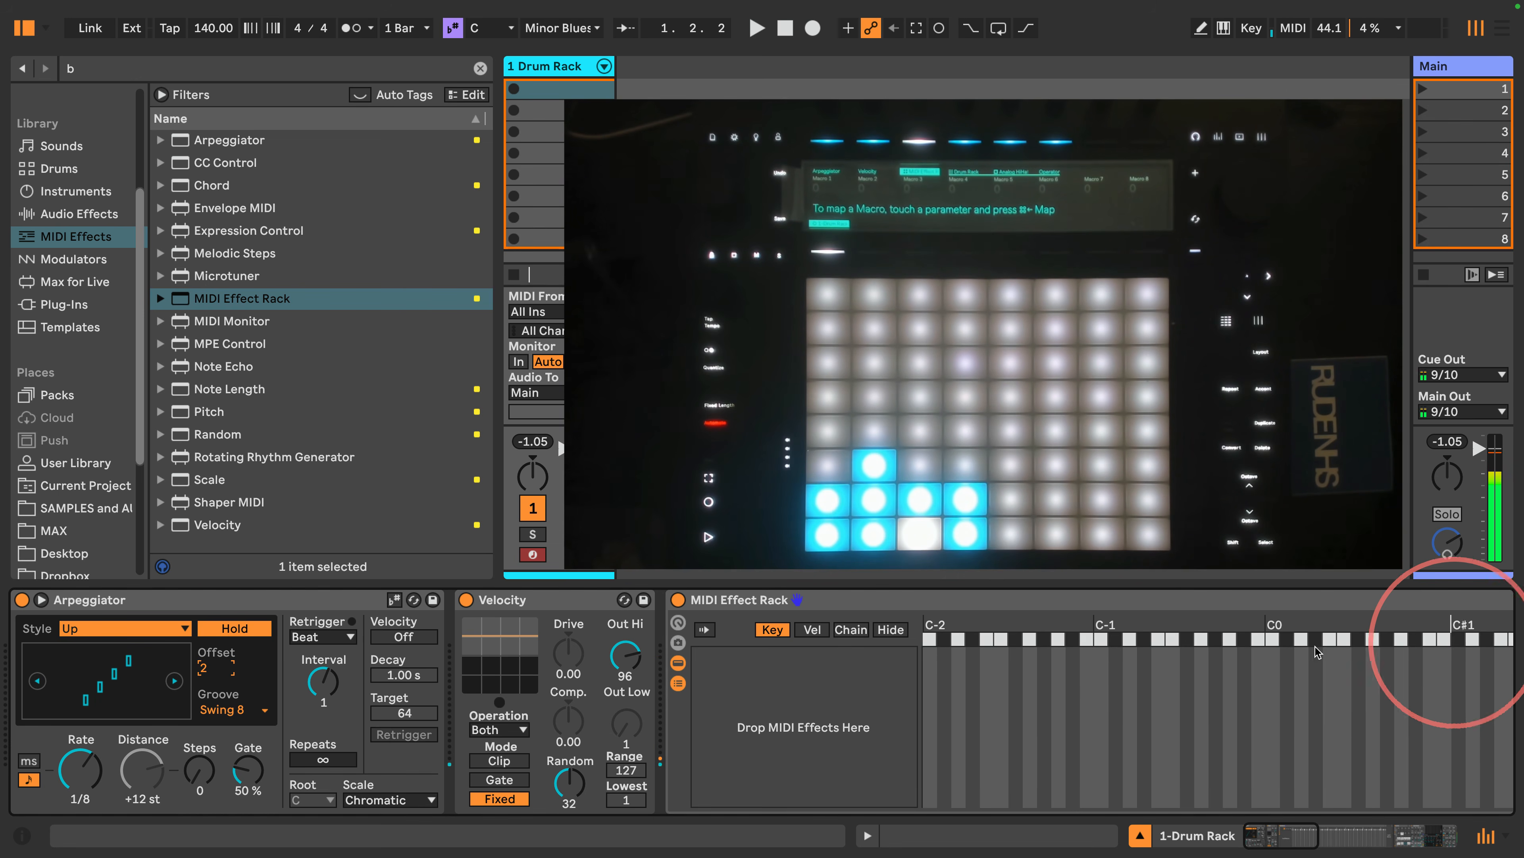
left_click(710, 603)
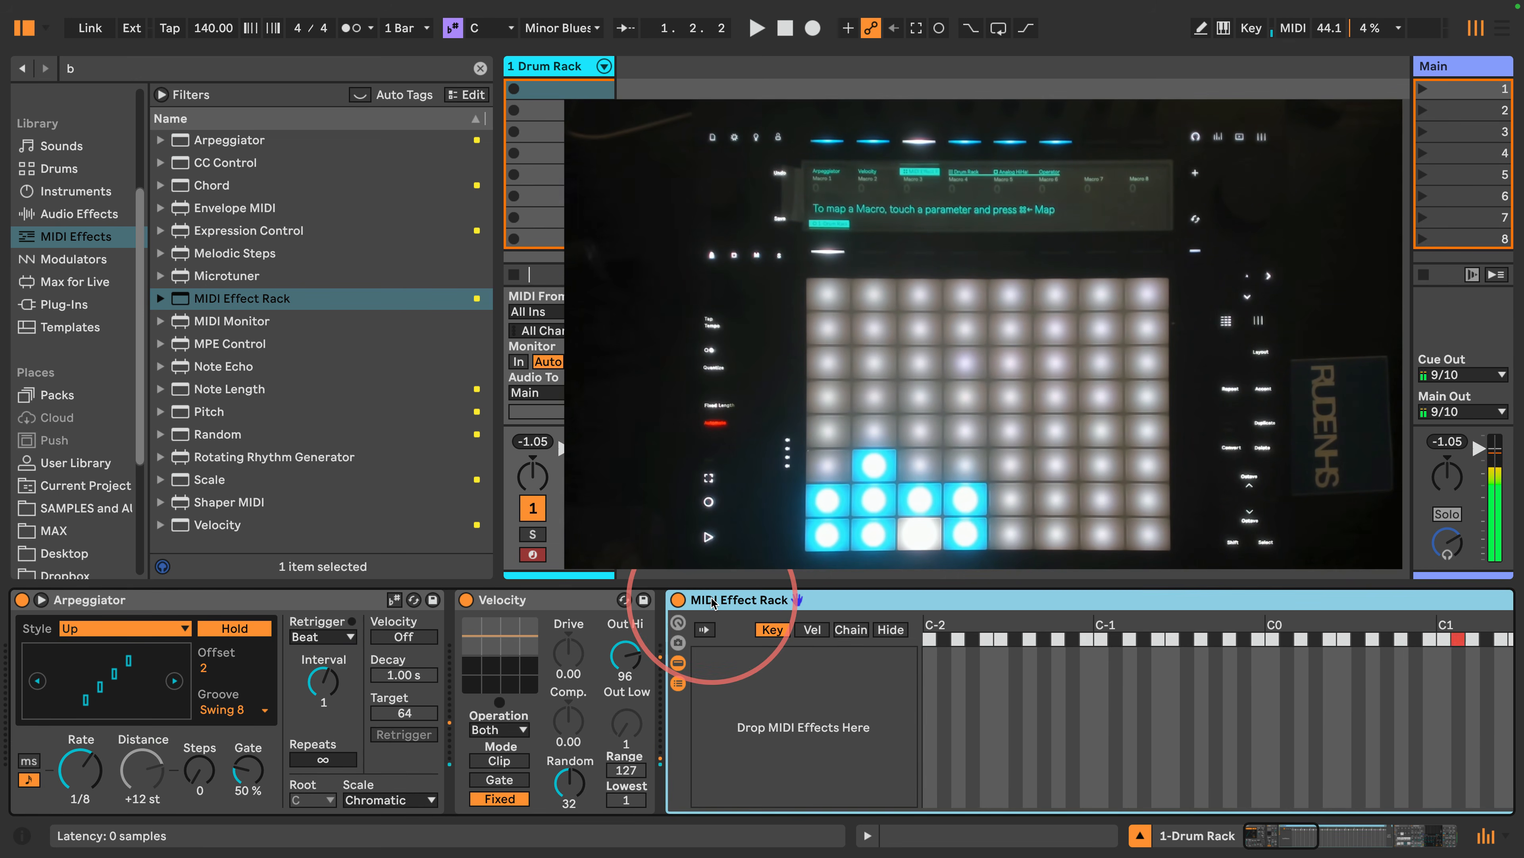
key("Delete")
scroll(273, 690, "left", 5)
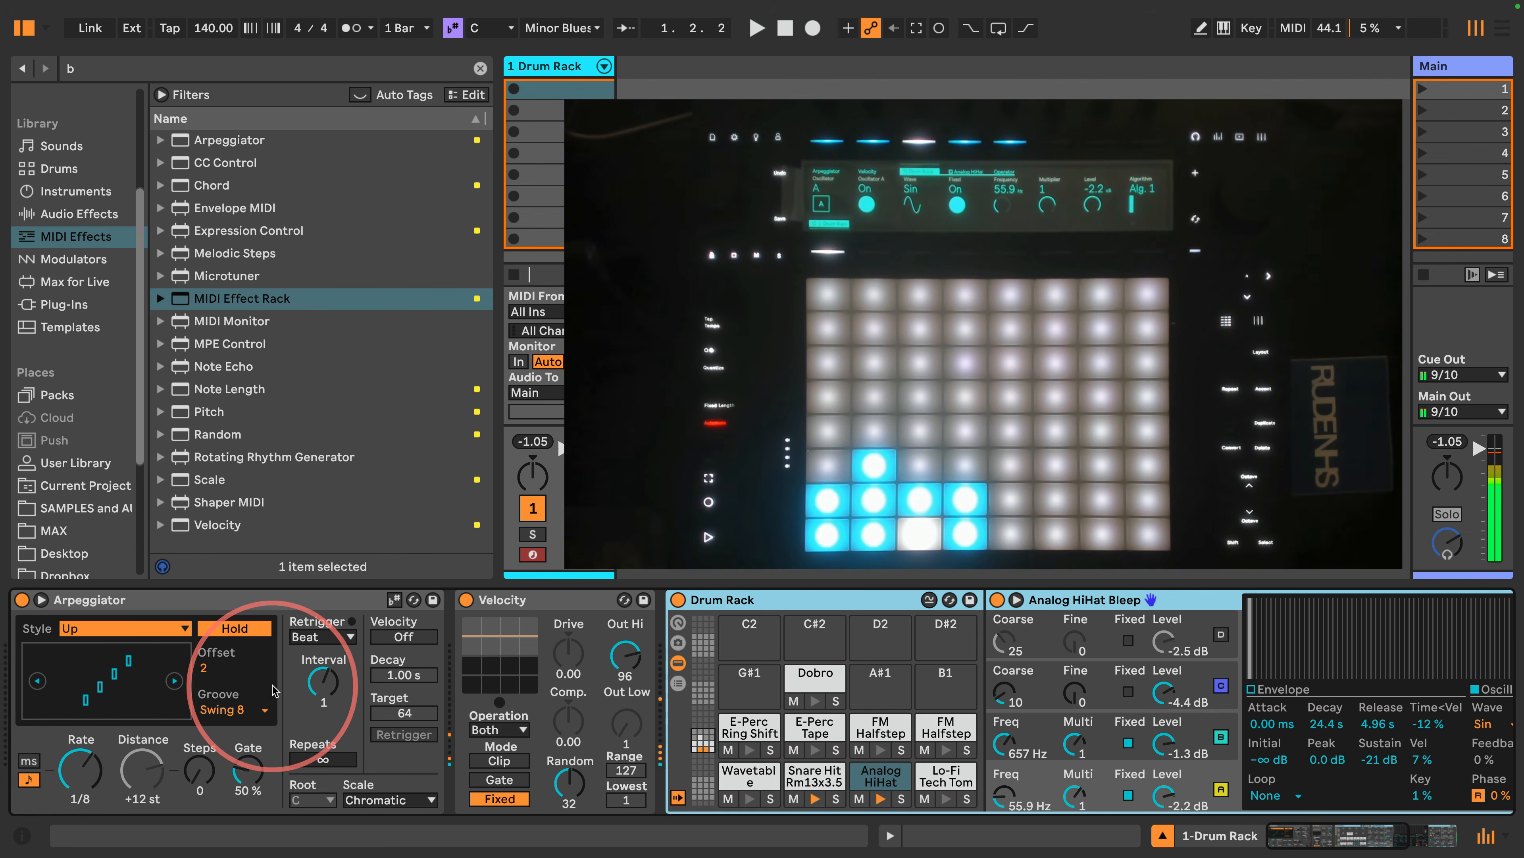
Step: Try an Arpeggiator offset of 4 and return the offset to 0
left_click(214, 667)
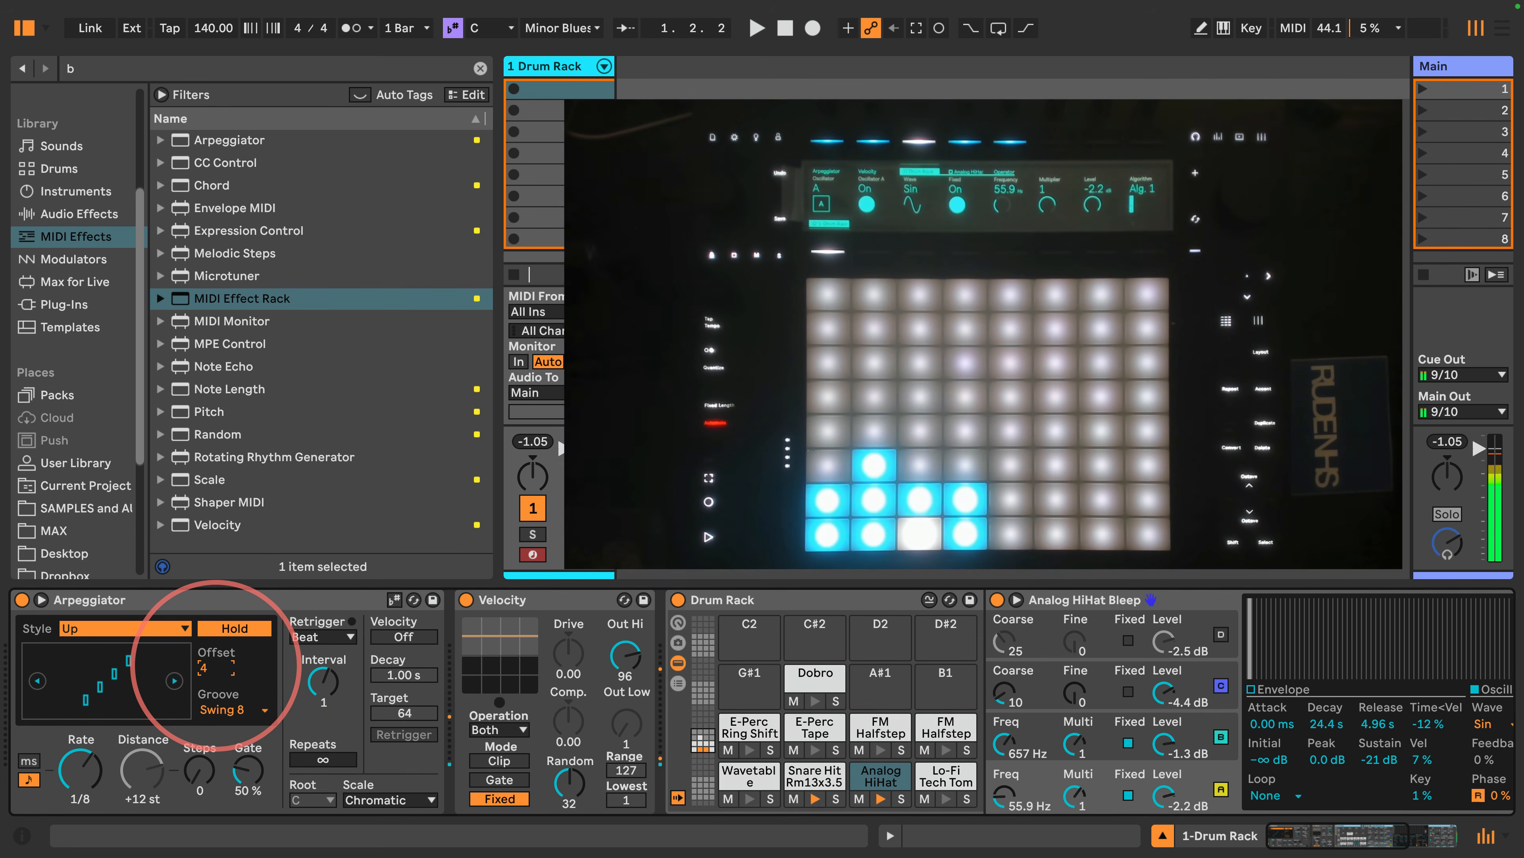
key("Up")
key("Up")
key("Up")
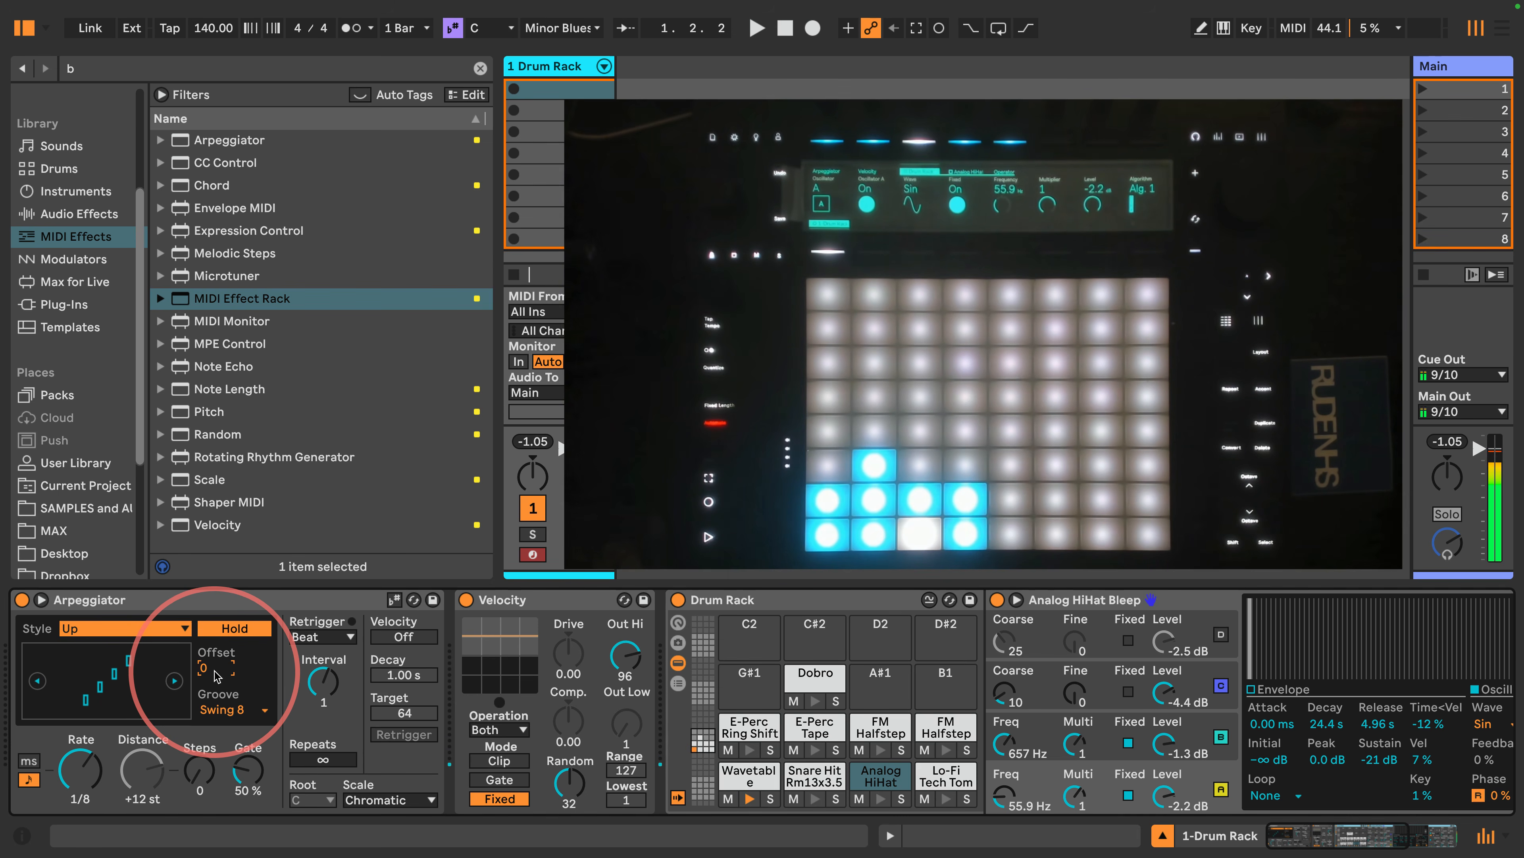
Step: Try a longer Arpeggiator gate of 104 % and set the gate to 75 %
left_click_drag(248, 771, 248, 739)
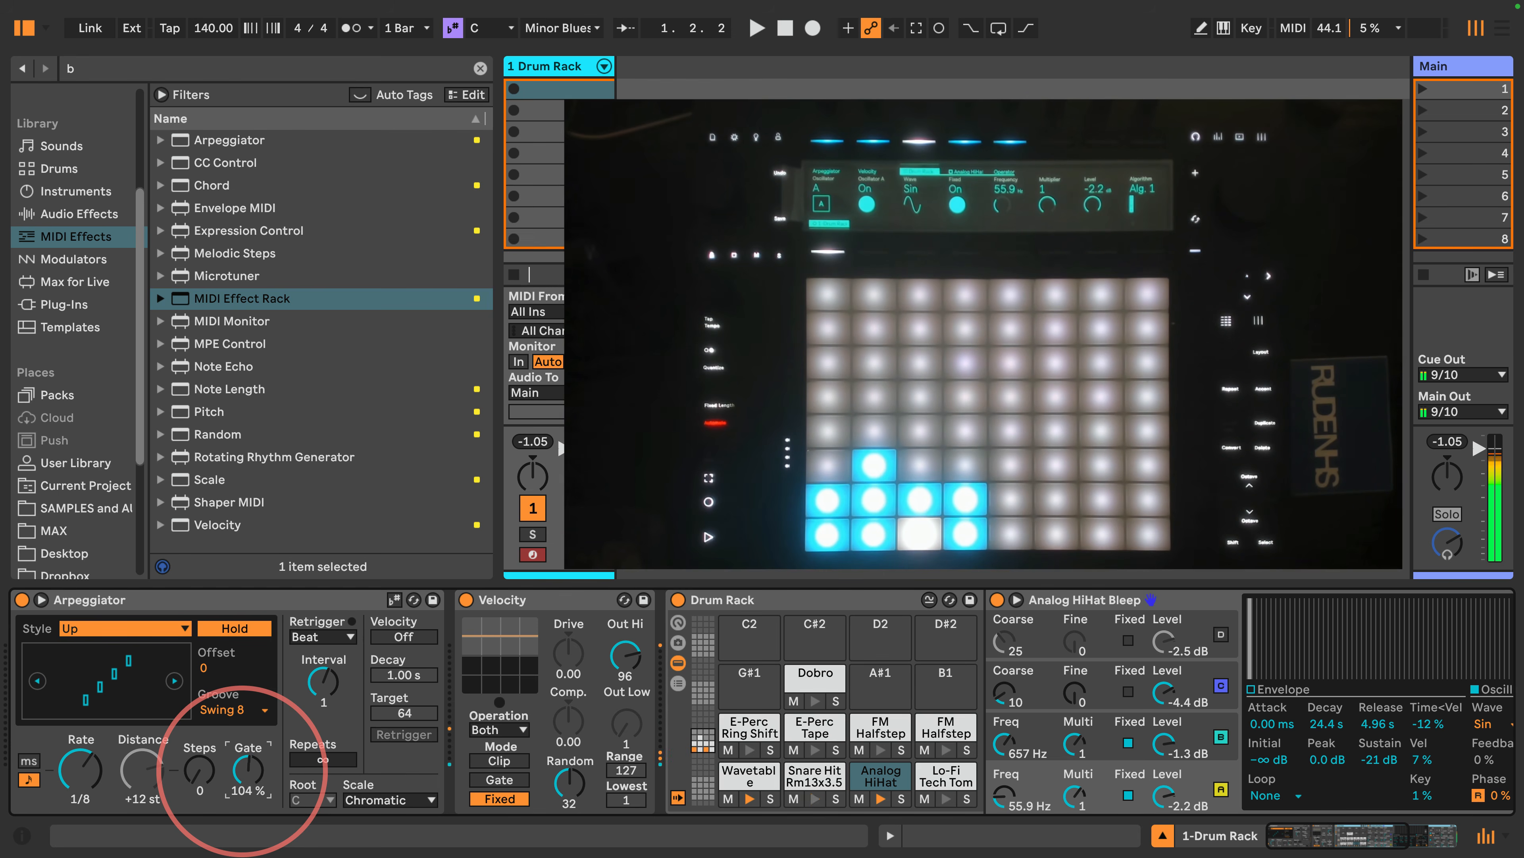
left_click_drag(248, 771, 248, 793)
key("Return")
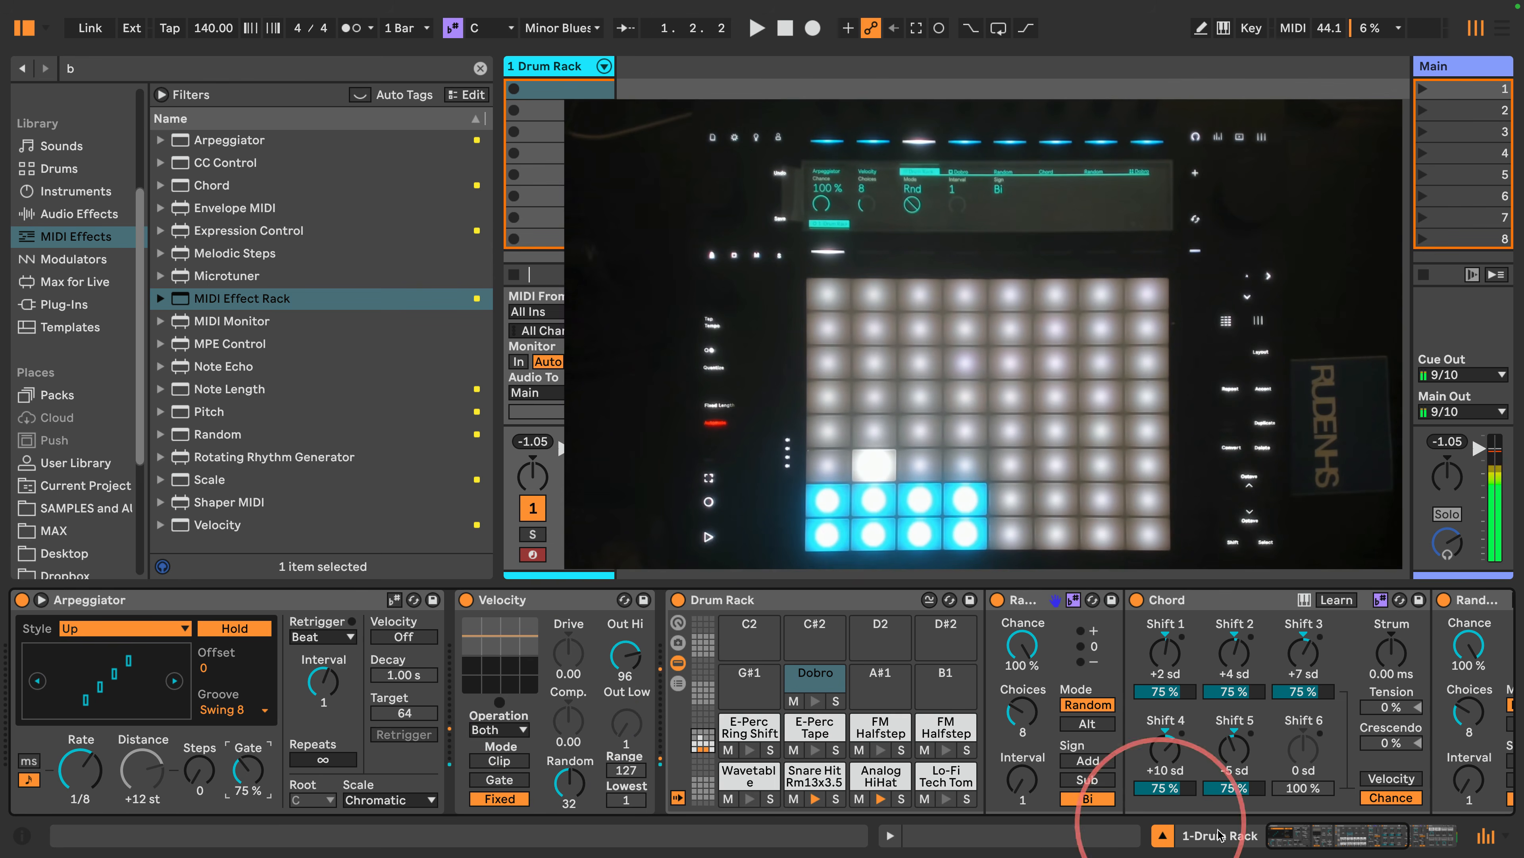
Step: Add the Roar audio effect after the Drum Rack at the end of the track's device chain, with Multi Band routing
left_click(1342, 838)
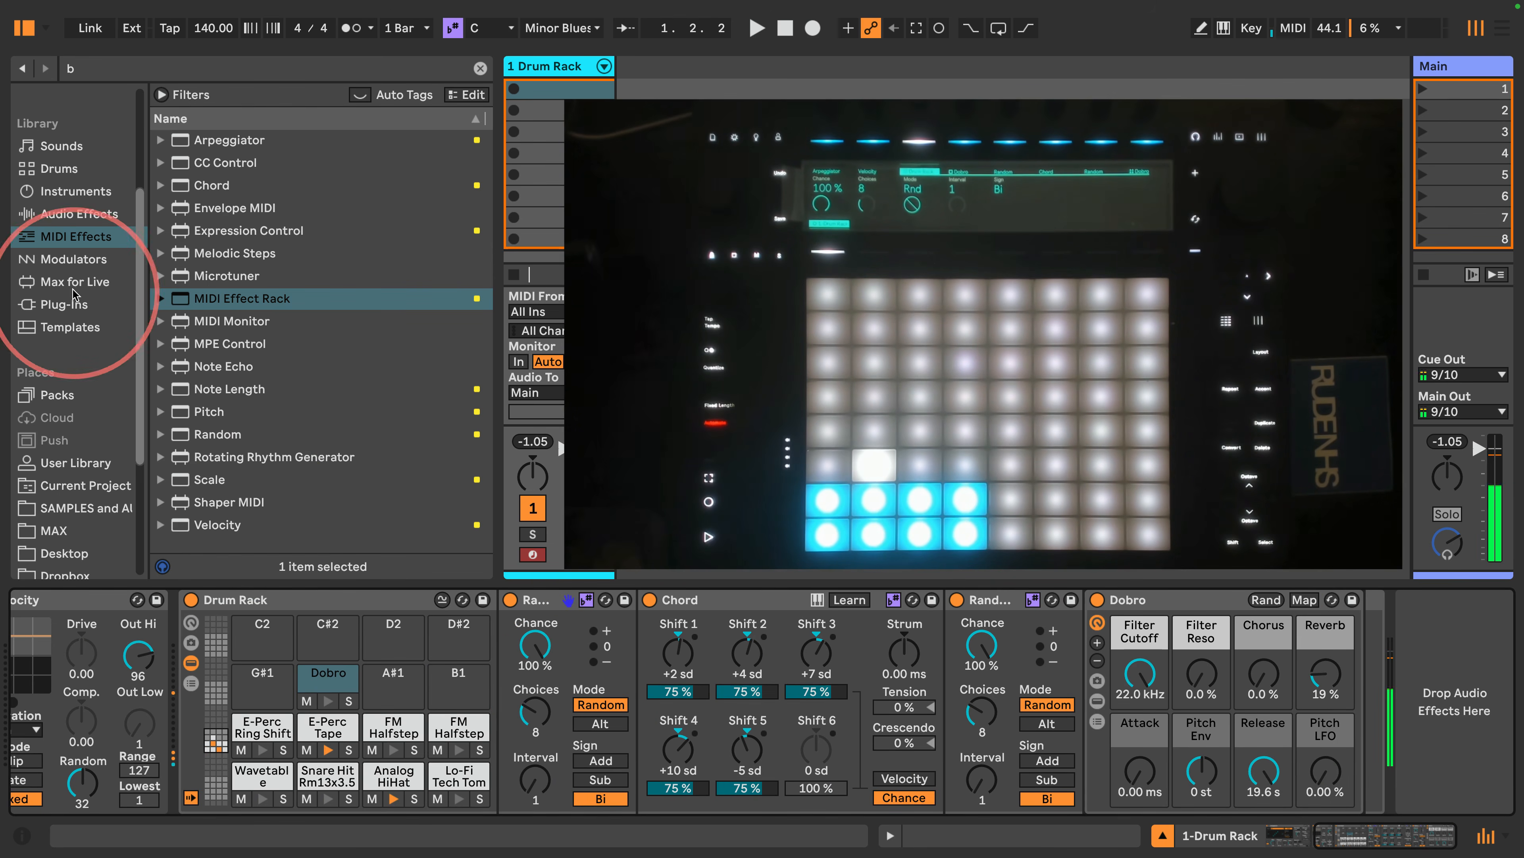
left_click(62, 218)
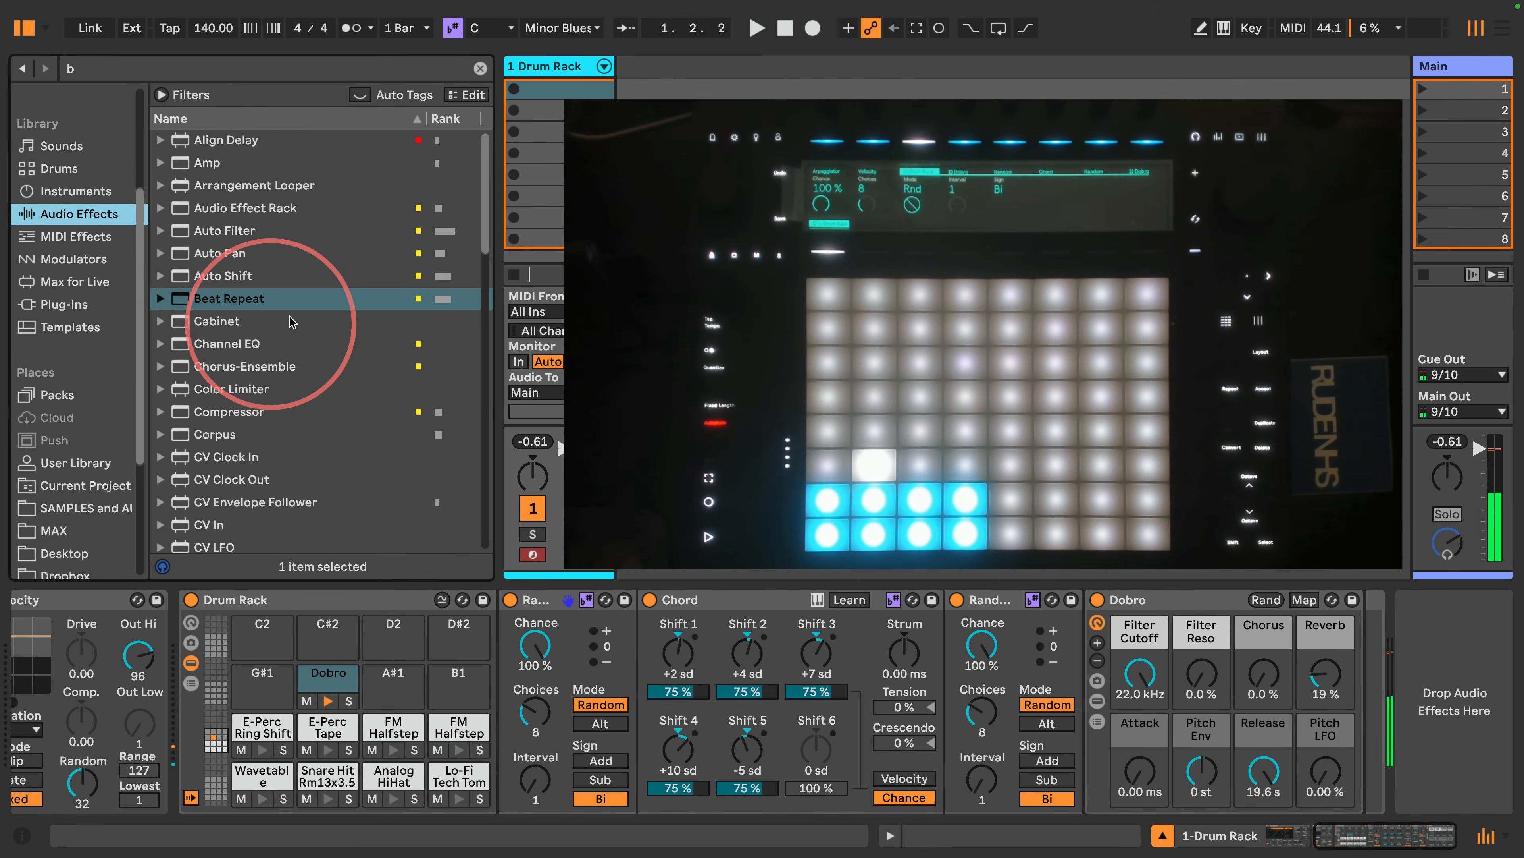
scroll(290, 327, "down", 4)
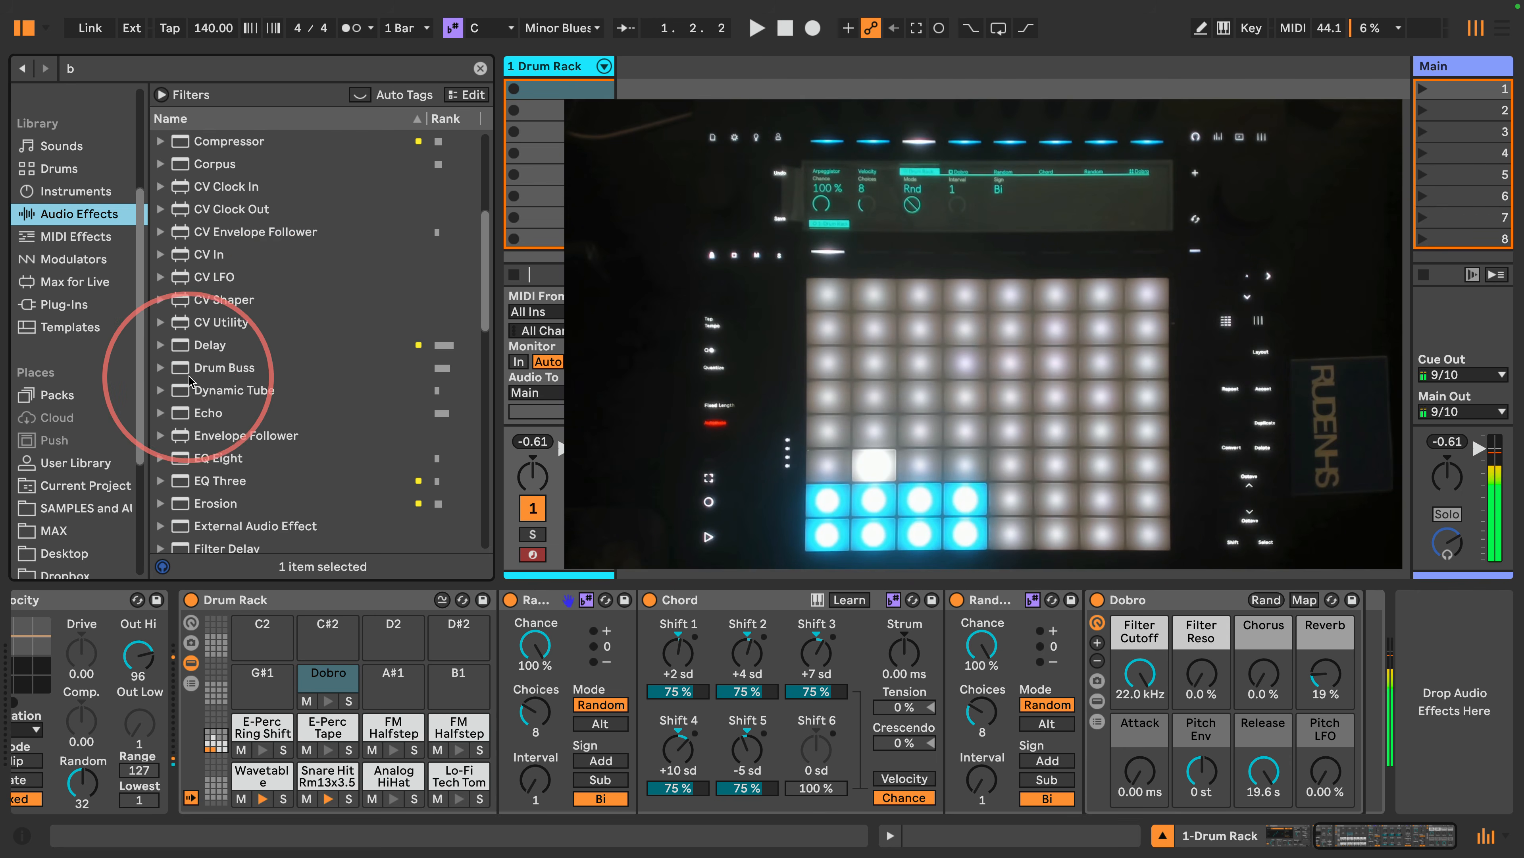
scroll(180, 385, "down", 7)
scroll(191, 380, "down", 5)
left_click_drag(204, 268, 1515, 703)
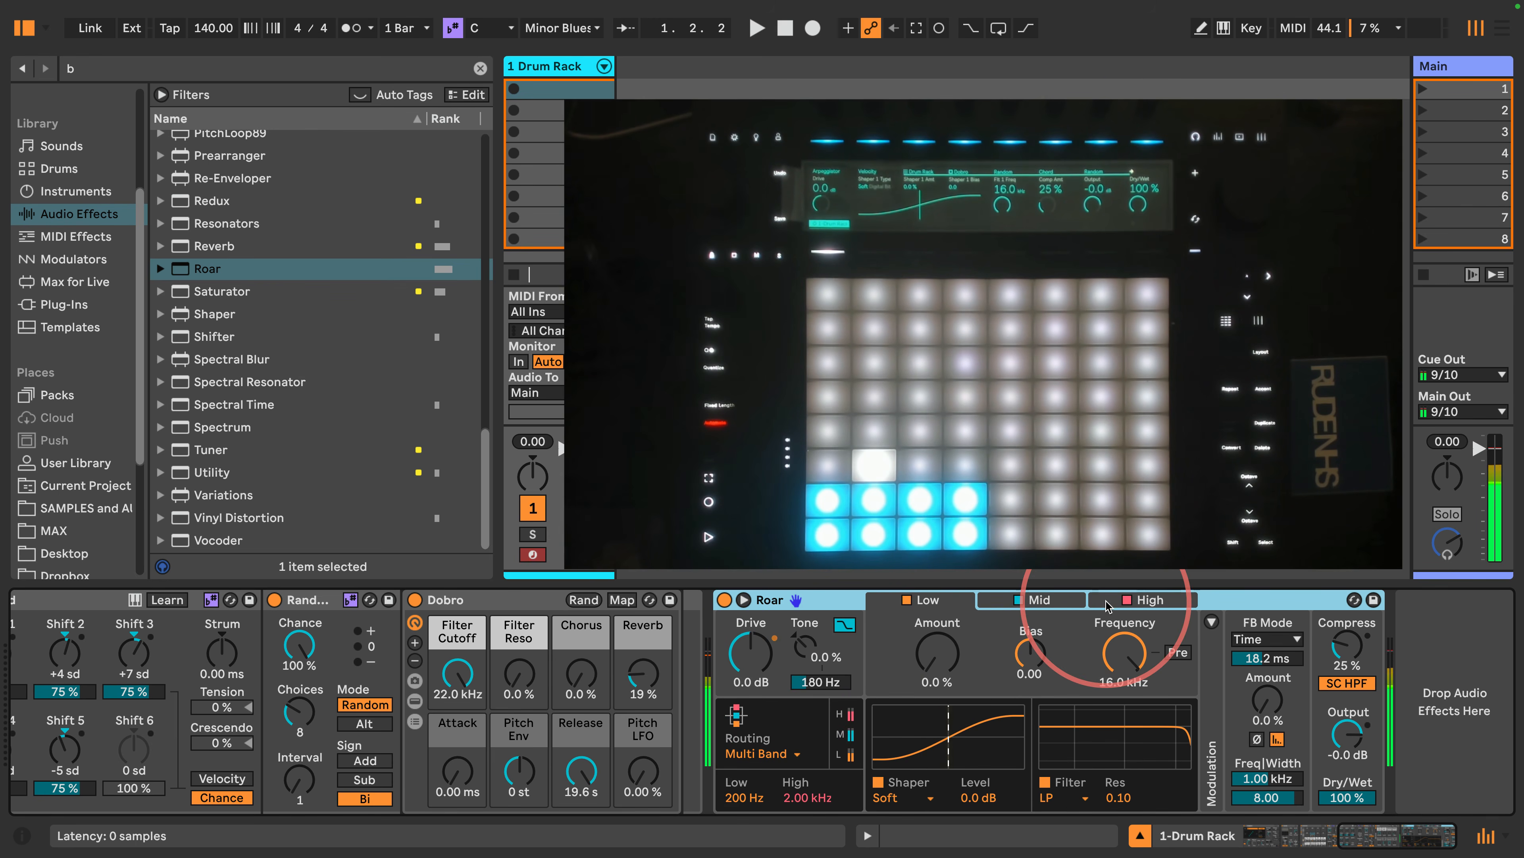
Step: Set Roar's High band to an HP filter at 632 Hz with 26 % amount, its Low band amount to 22 % and Compress to 71 %
left_click(1059, 797)
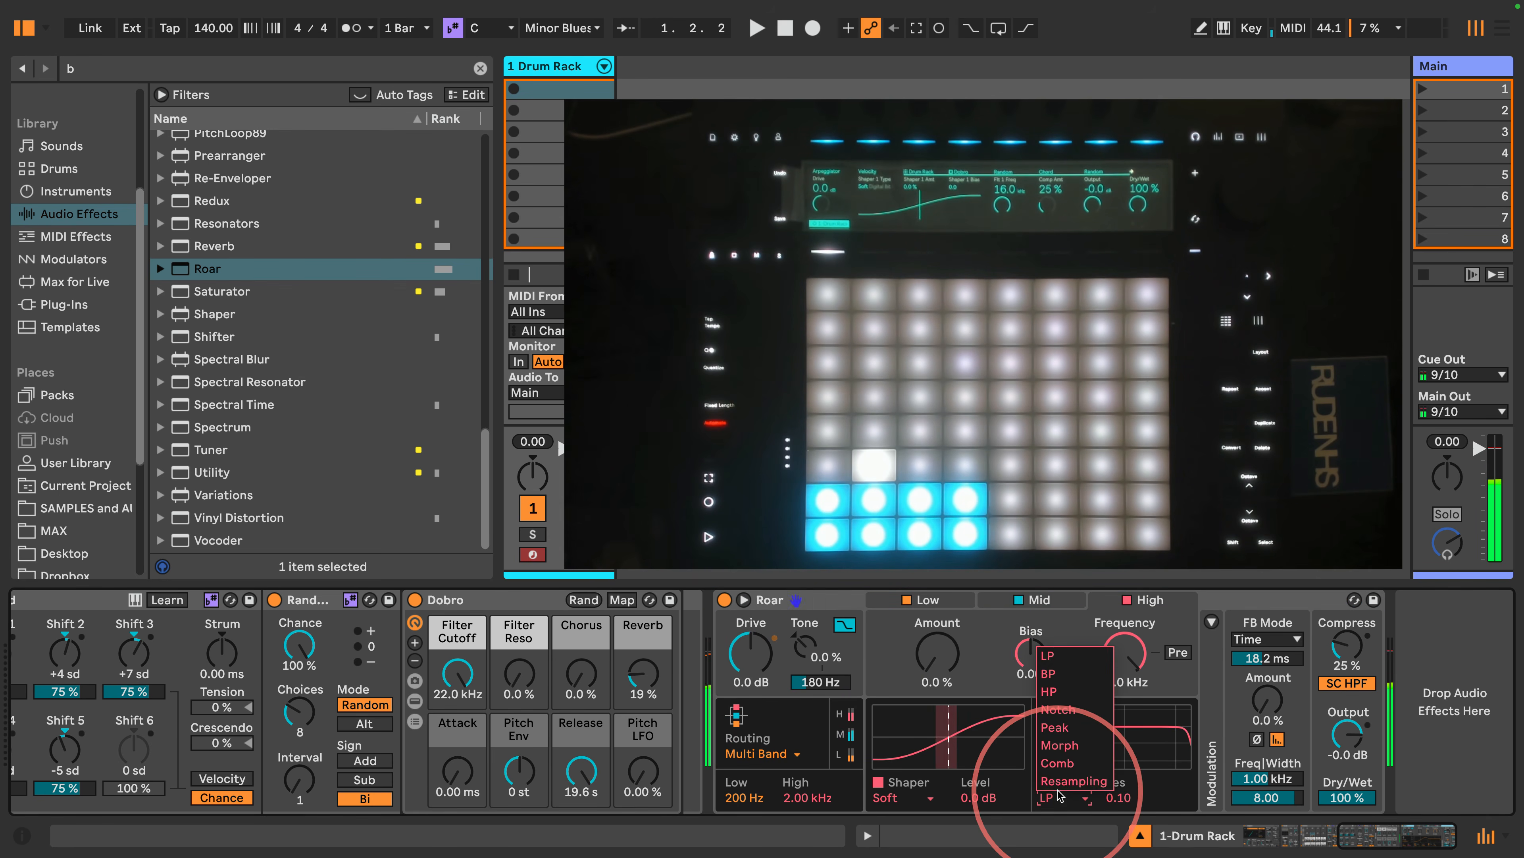
left_click(1049, 691)
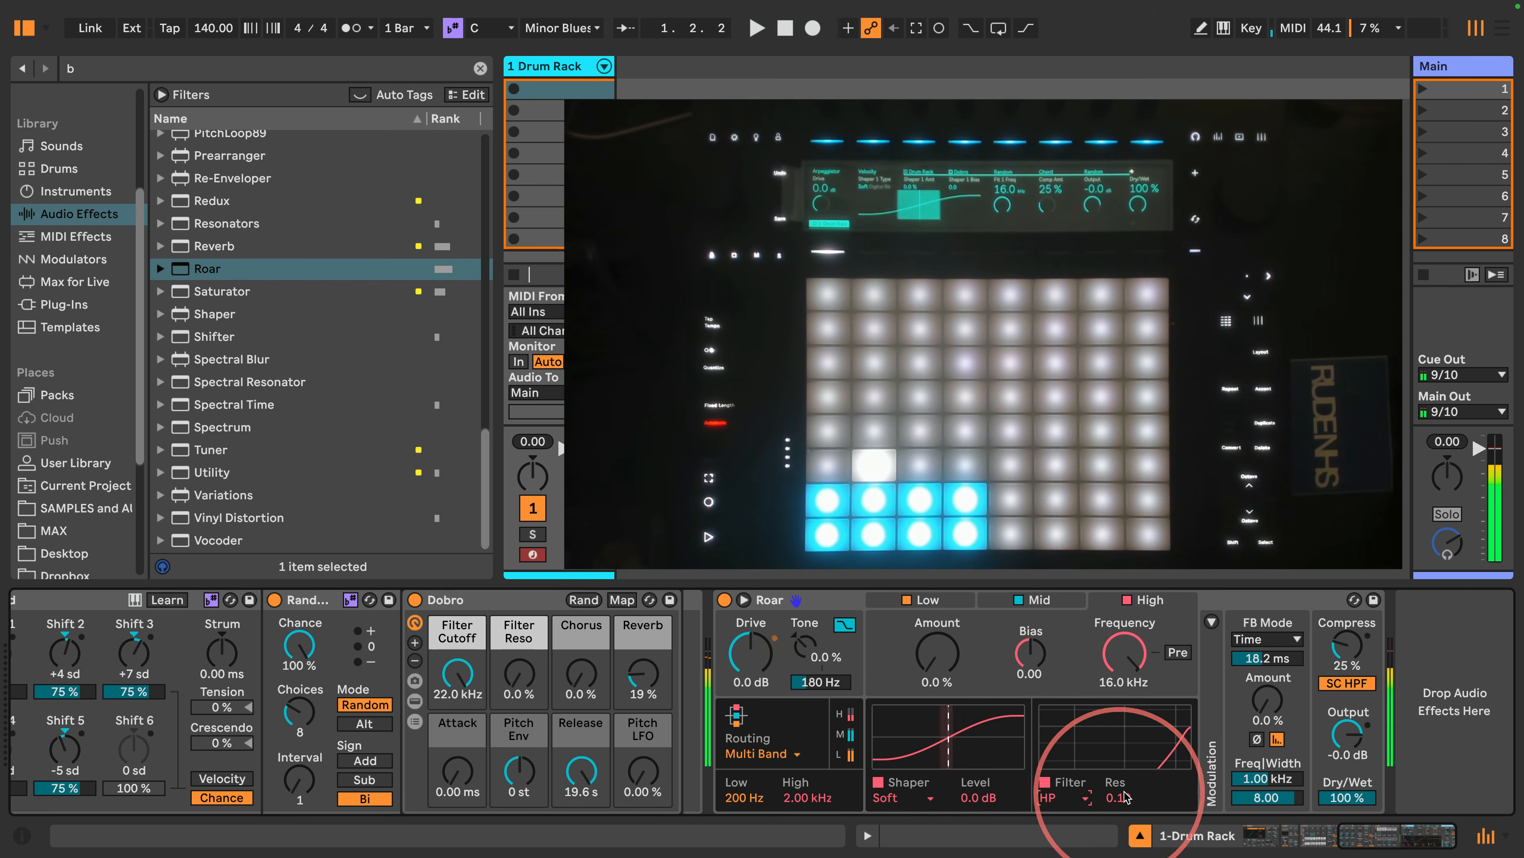
left_click_drag(1130, 663, 1130, 718)
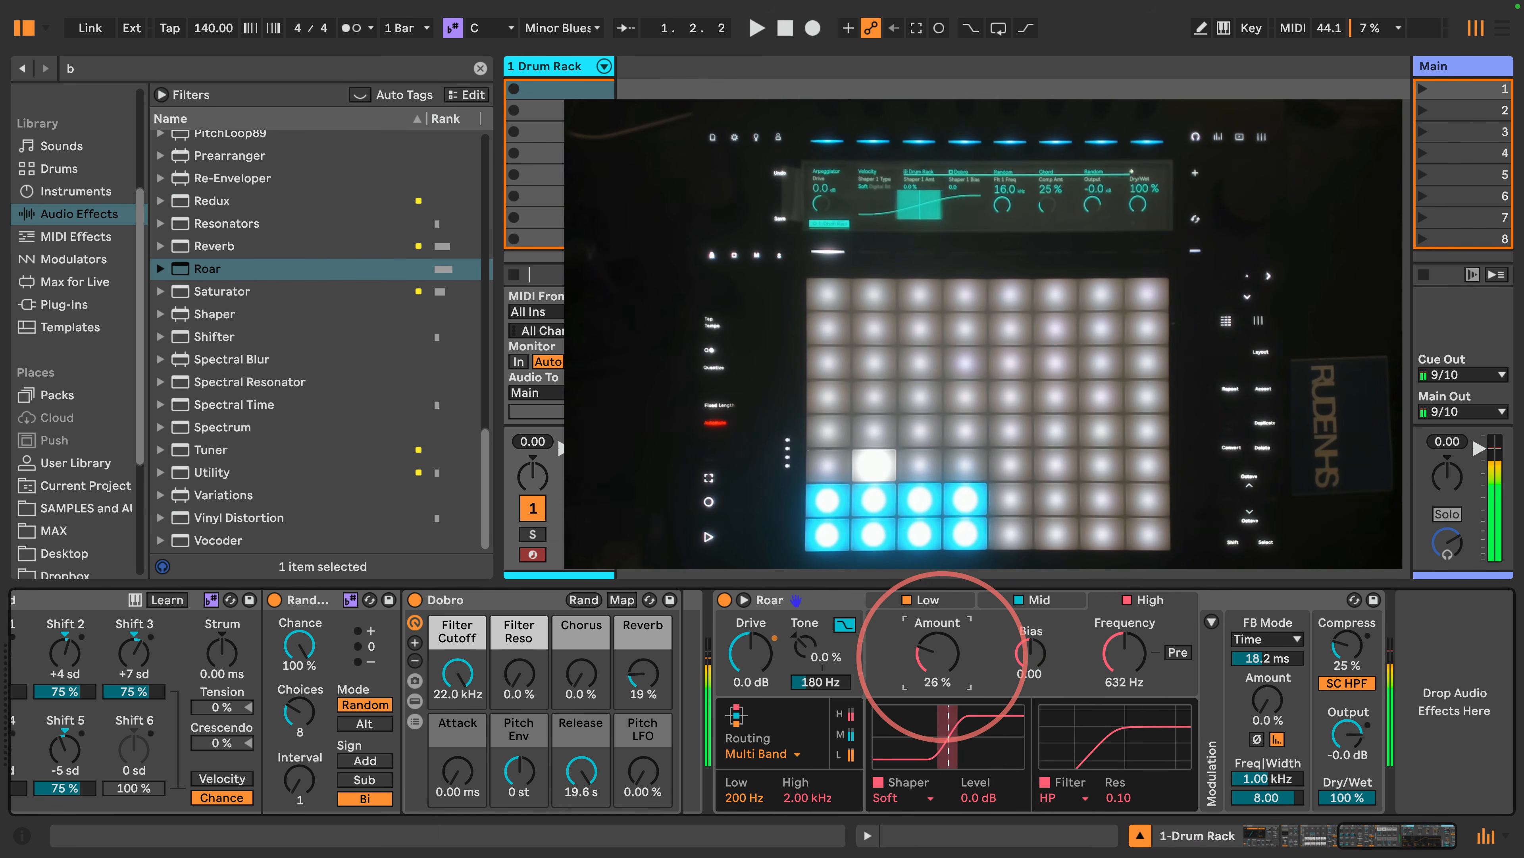
left_click(959, 601)
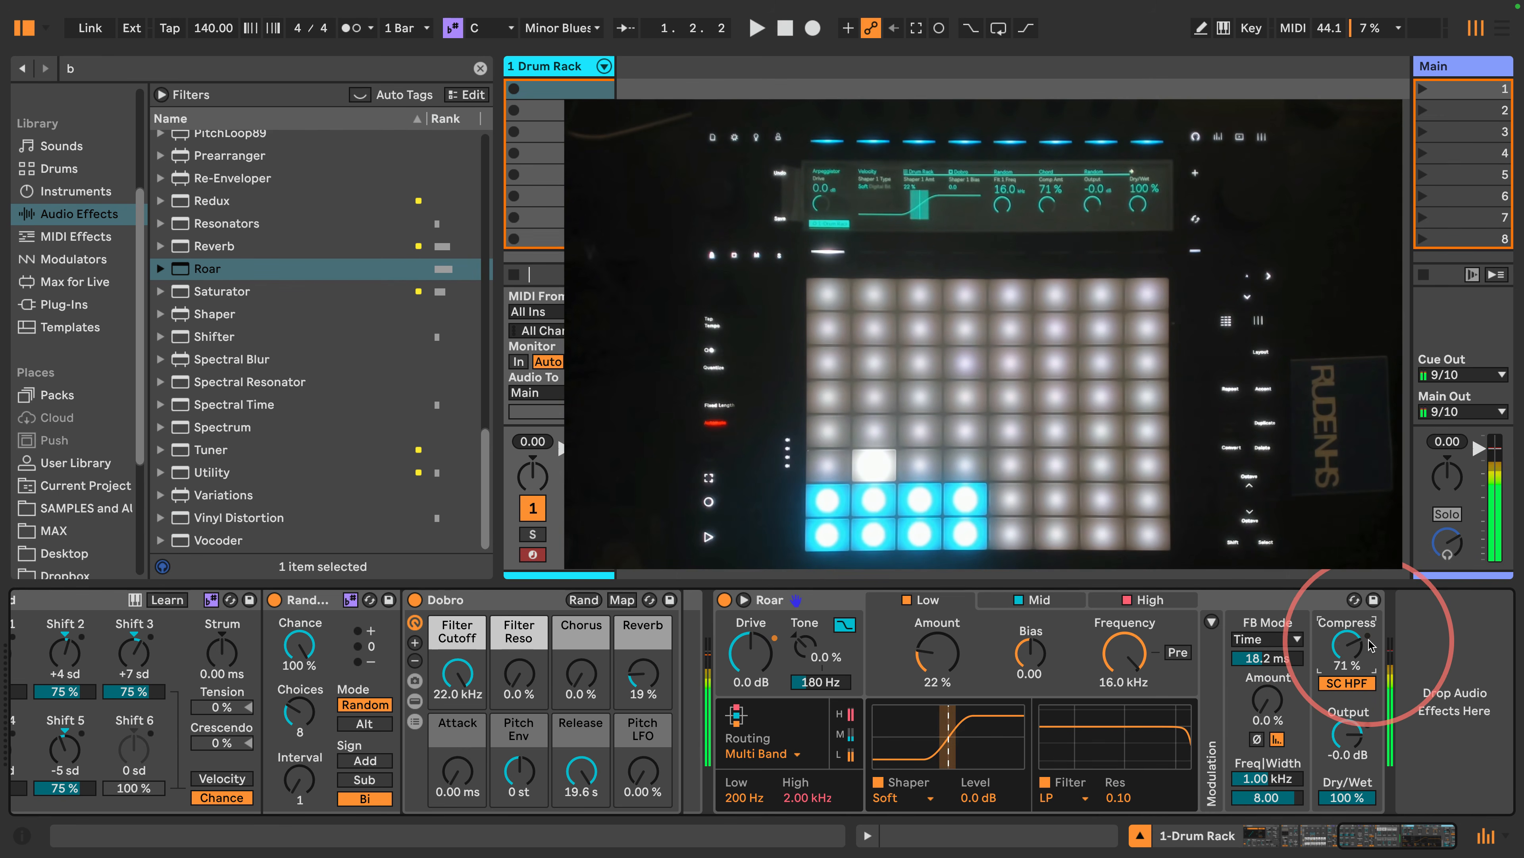
Step: Set Roar's Mid band to a Peak filter at 1.79 kHz with 9.0 dB peak, 1.6 % amount and 0.14 bias
left_click(1040, 600)
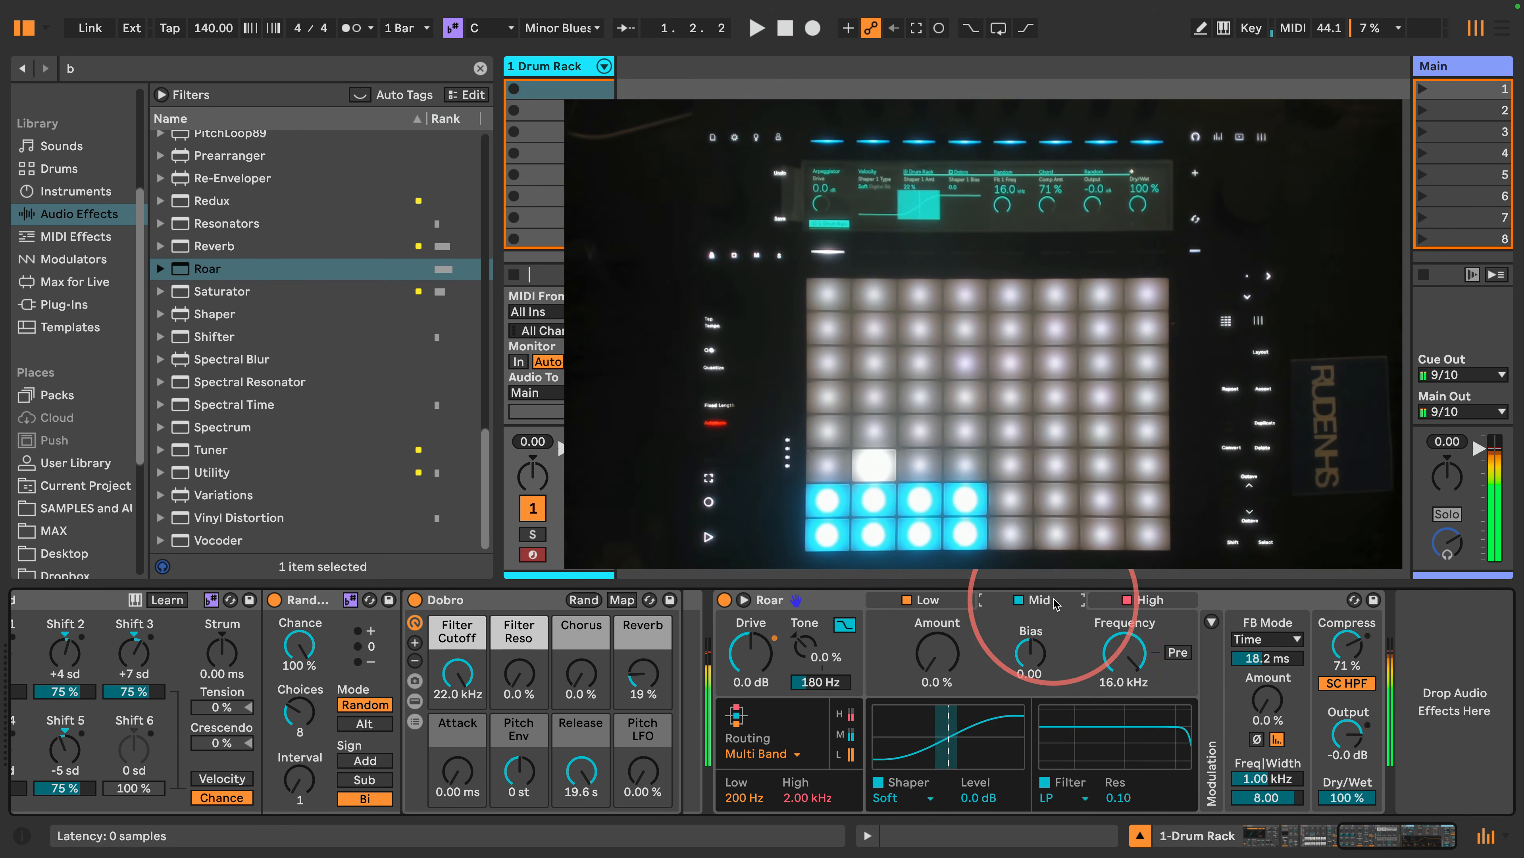
left_click(1051, 797)
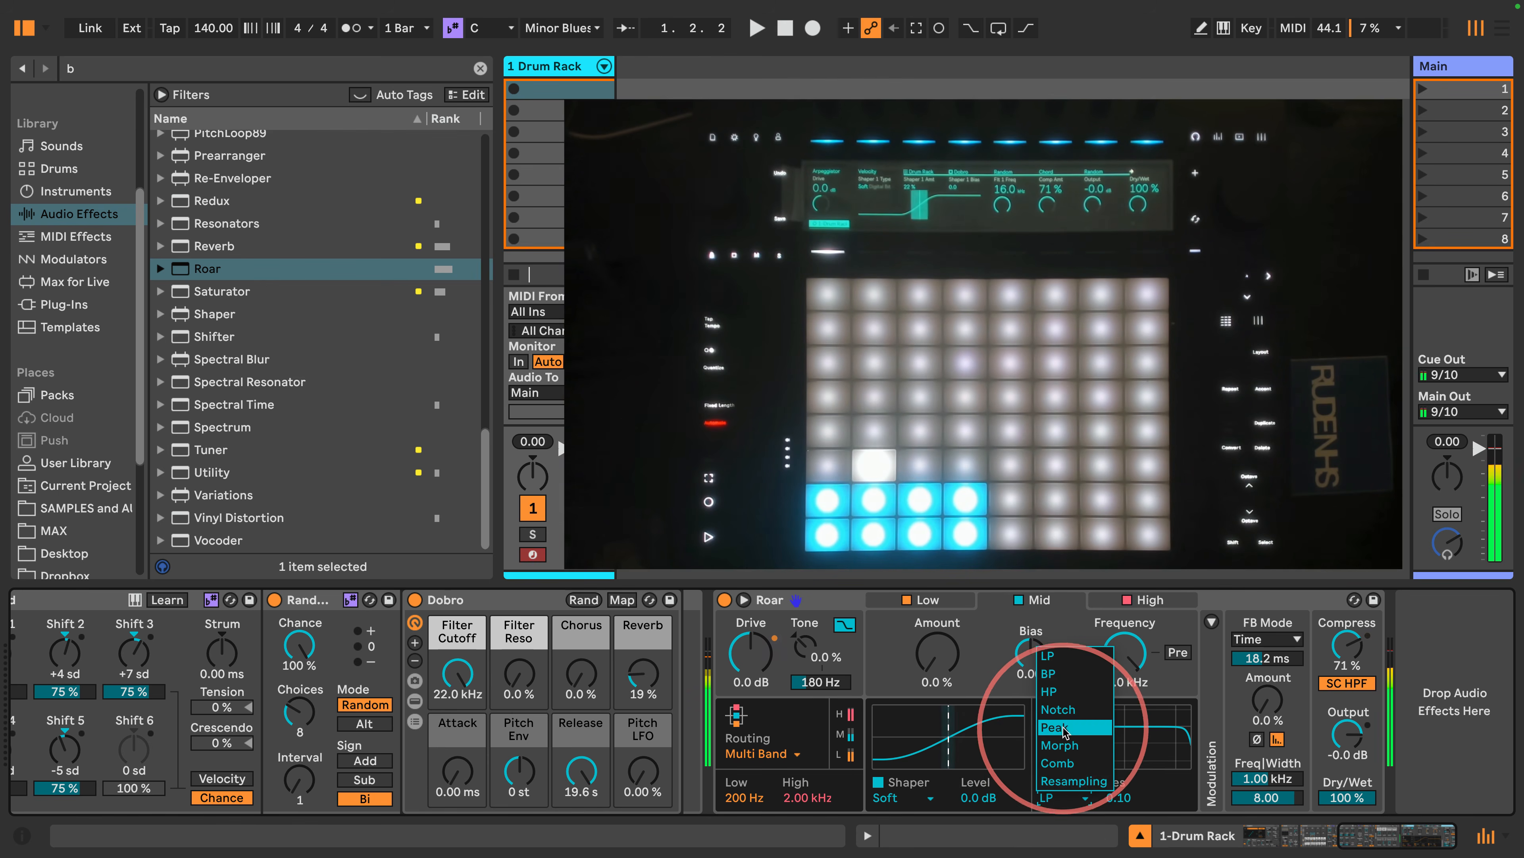
left_click(1077, 747)
left_click(1124, 655)
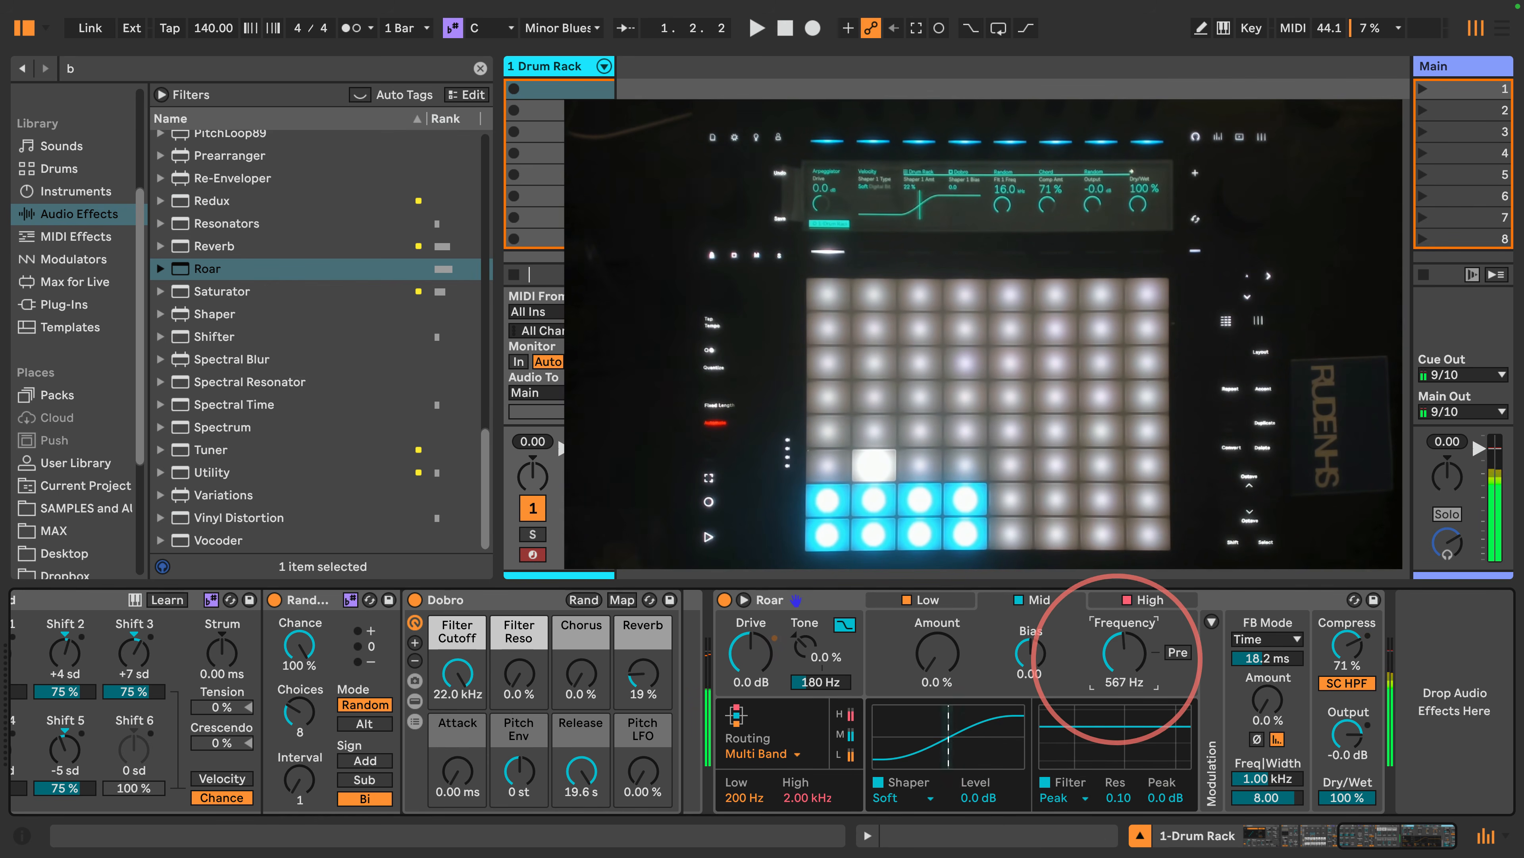
left_click_drag(1165, 797, 1162, 791)
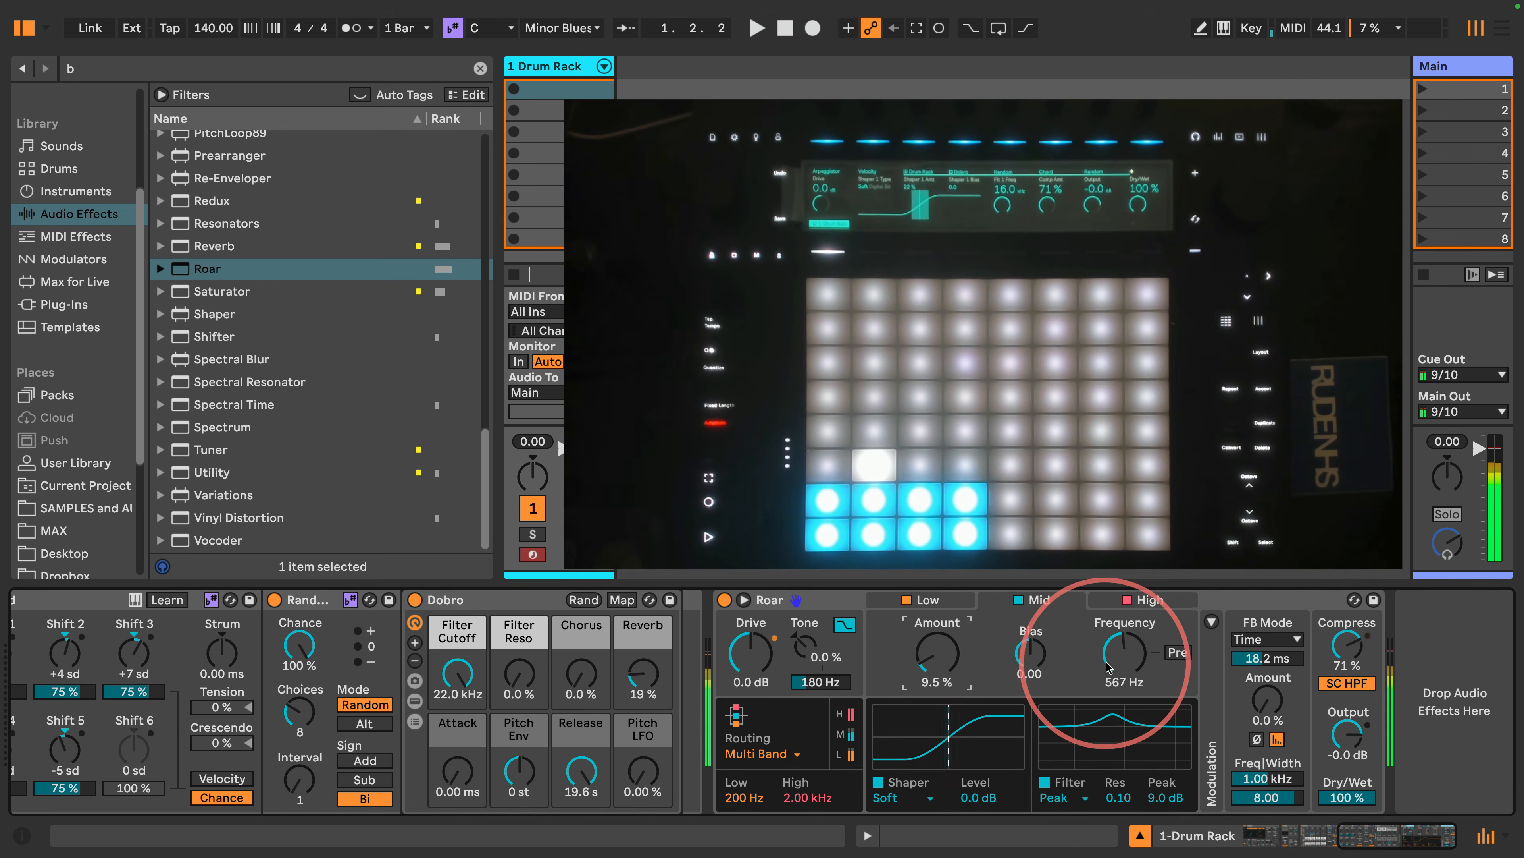
left_click_drag(1113, 662, 1113, 643)
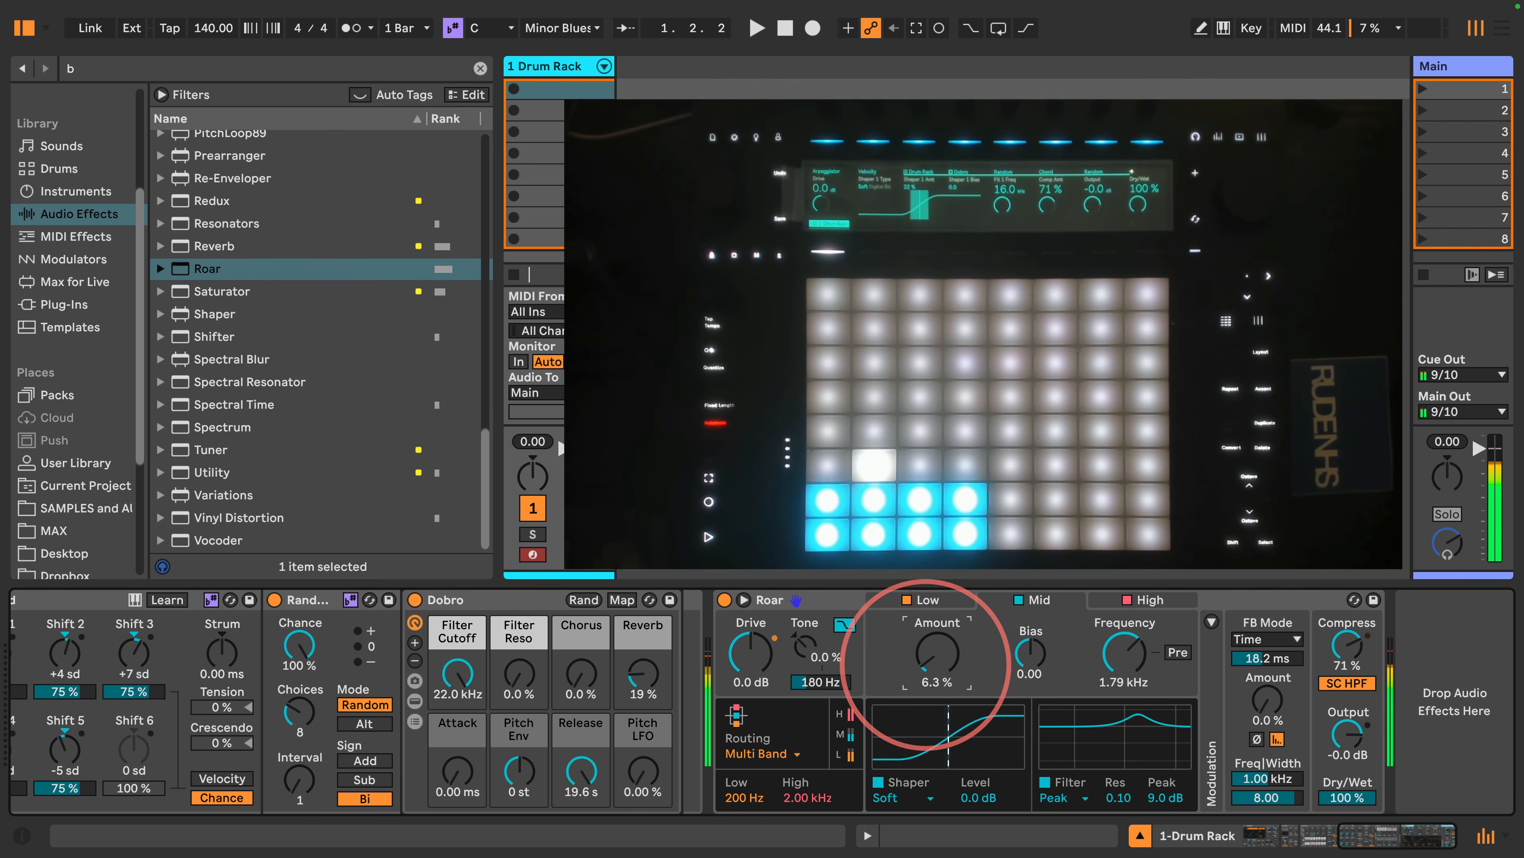
left_click_drag(1024, 665, 1023, 663)
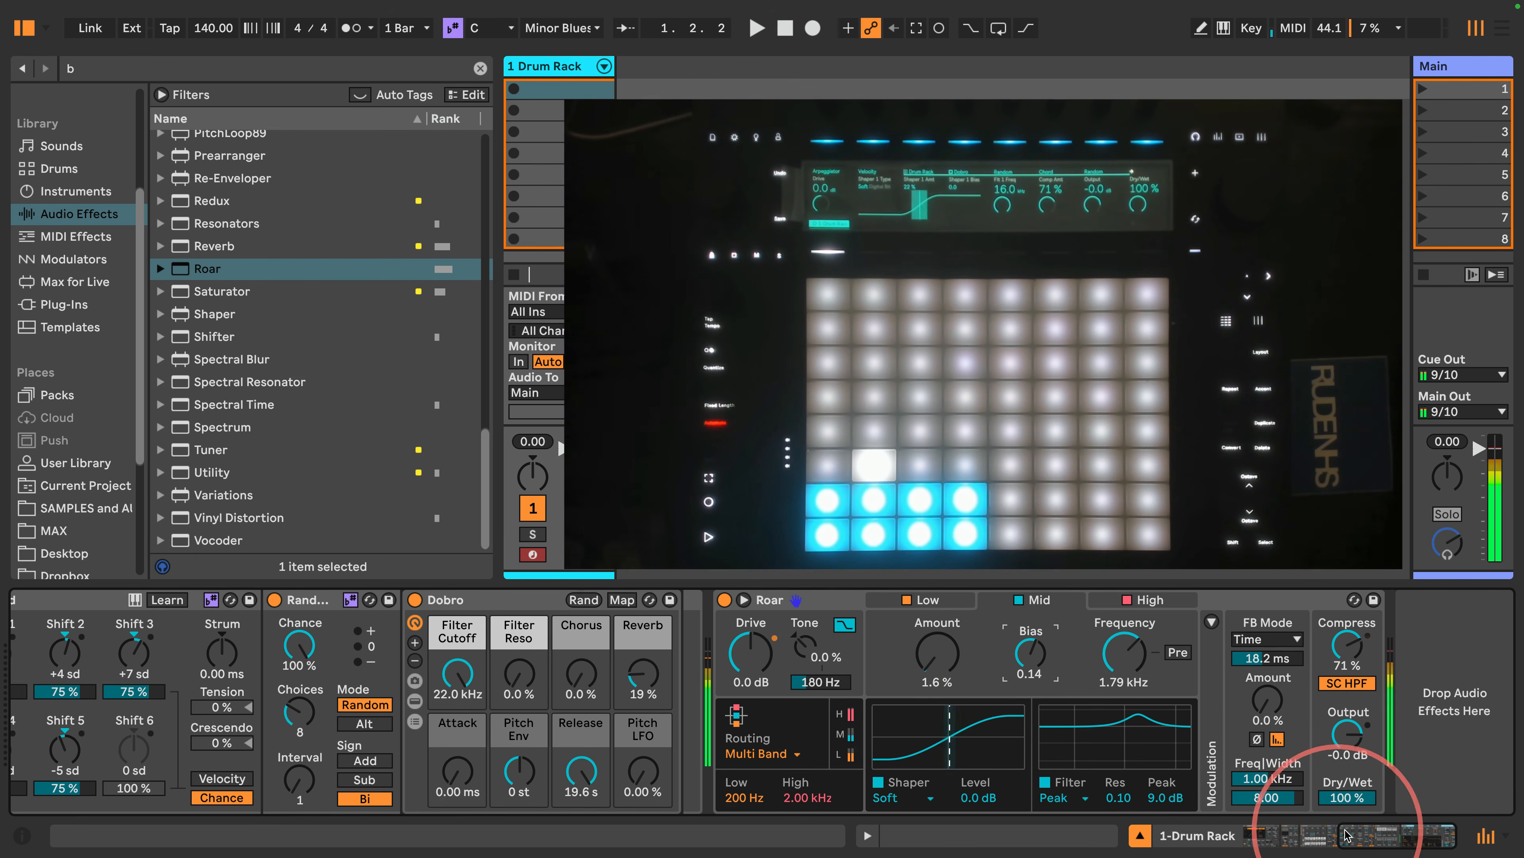
Step: Return to the Arpeggiator and Drum Rack devices and stop the running pattern
left_click_drag(1320, 835, 1259, 836)
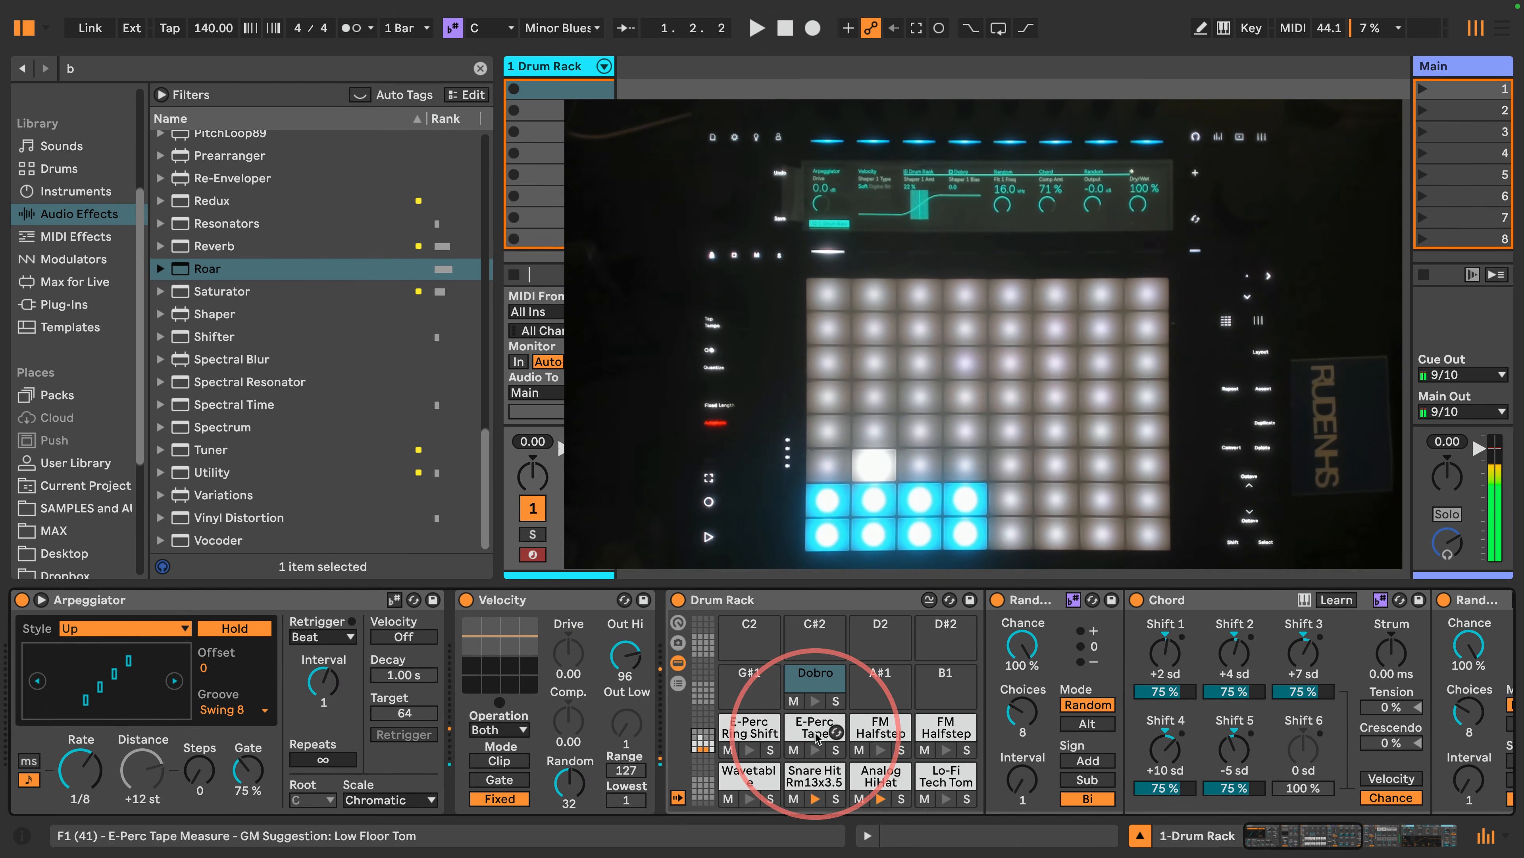
key("space")
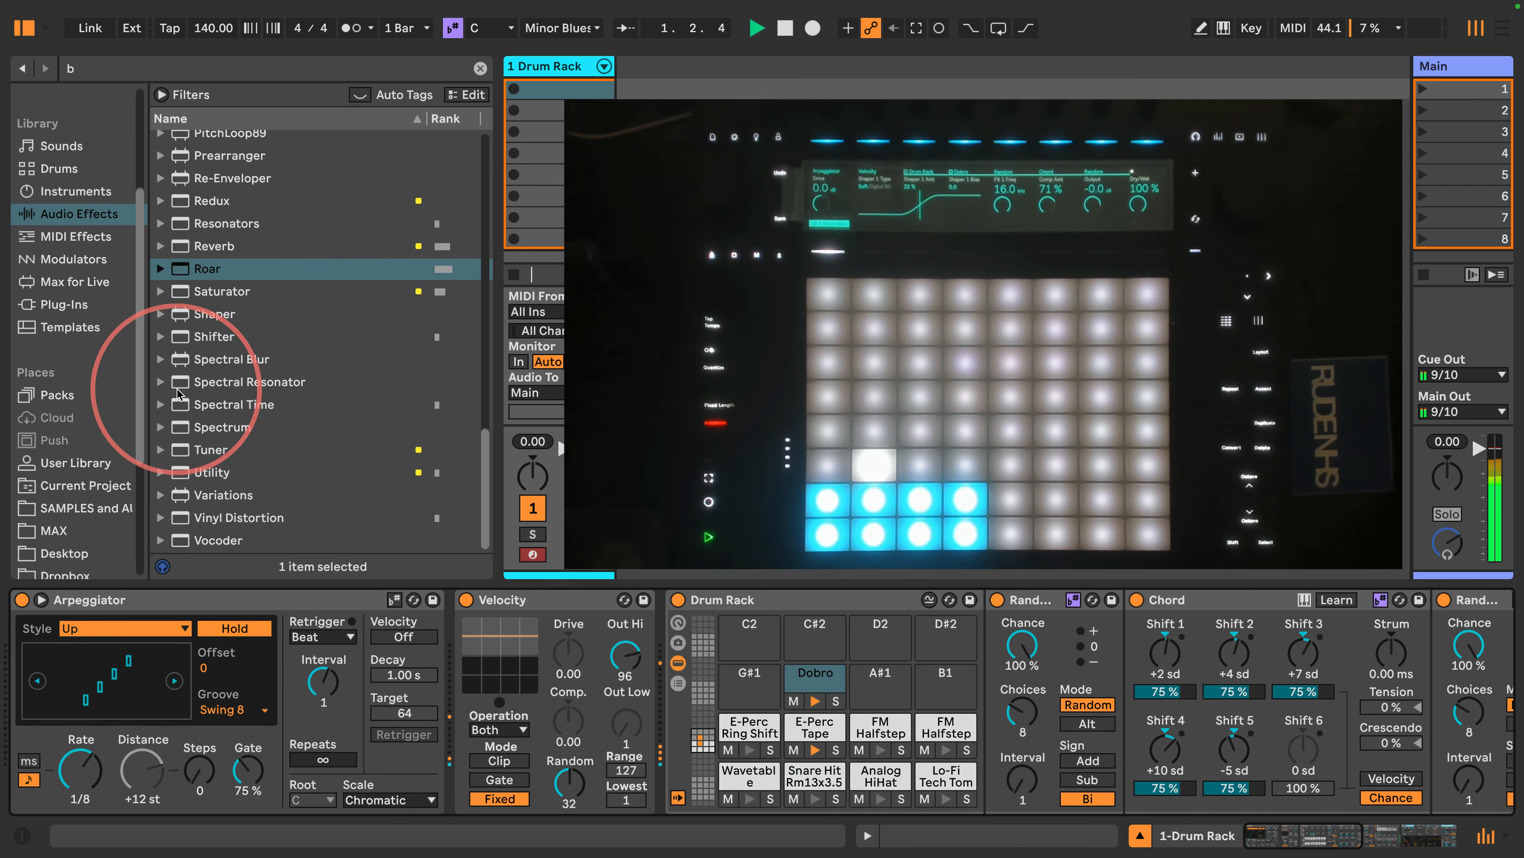
key("space")
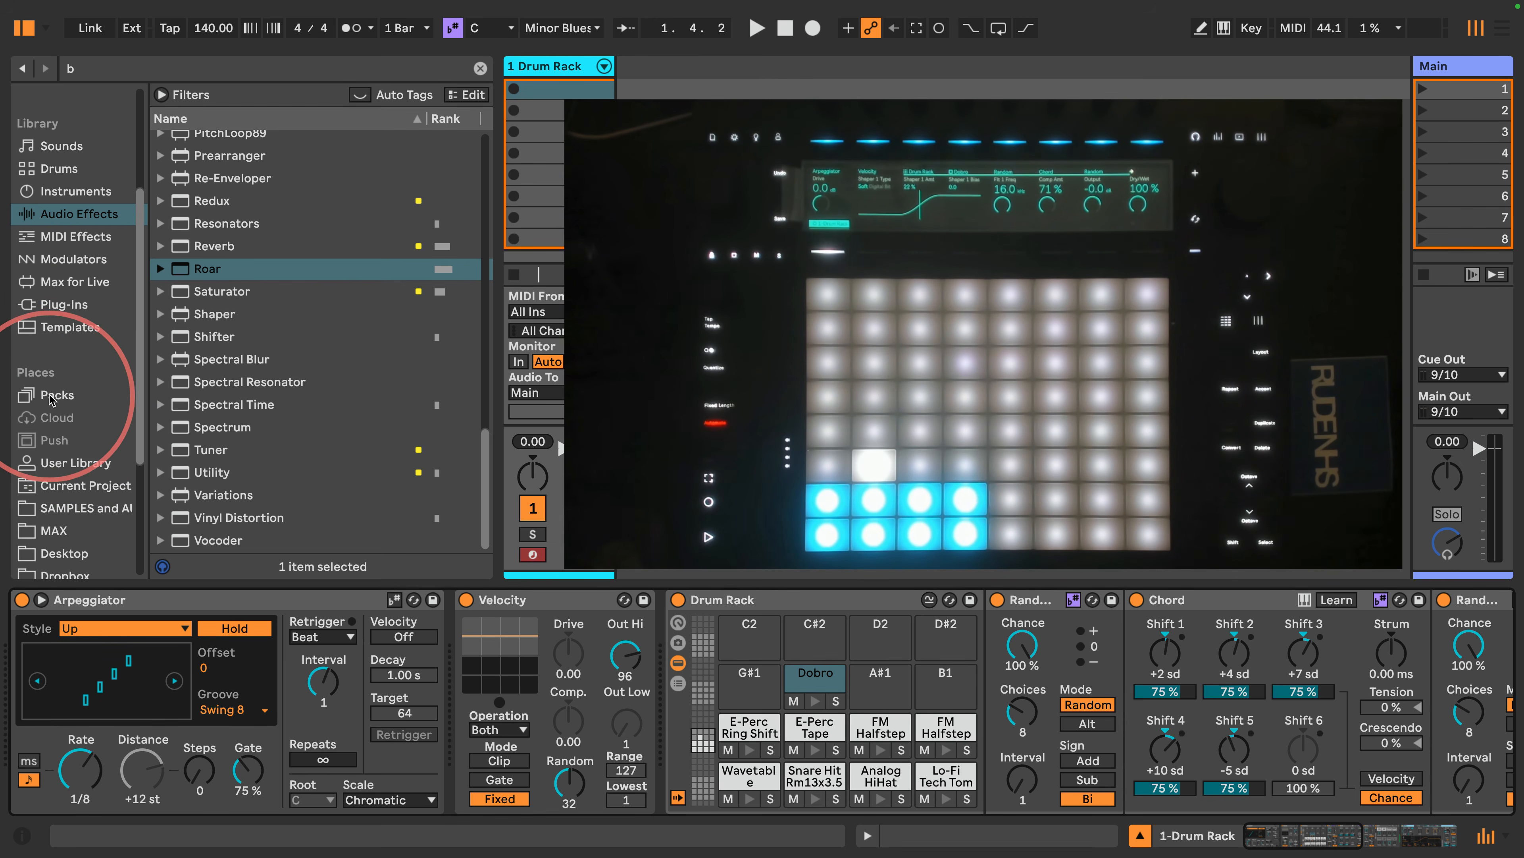
Step: Filter the Sounds library to the Strings category and browse its presets
left_click(60, 146)
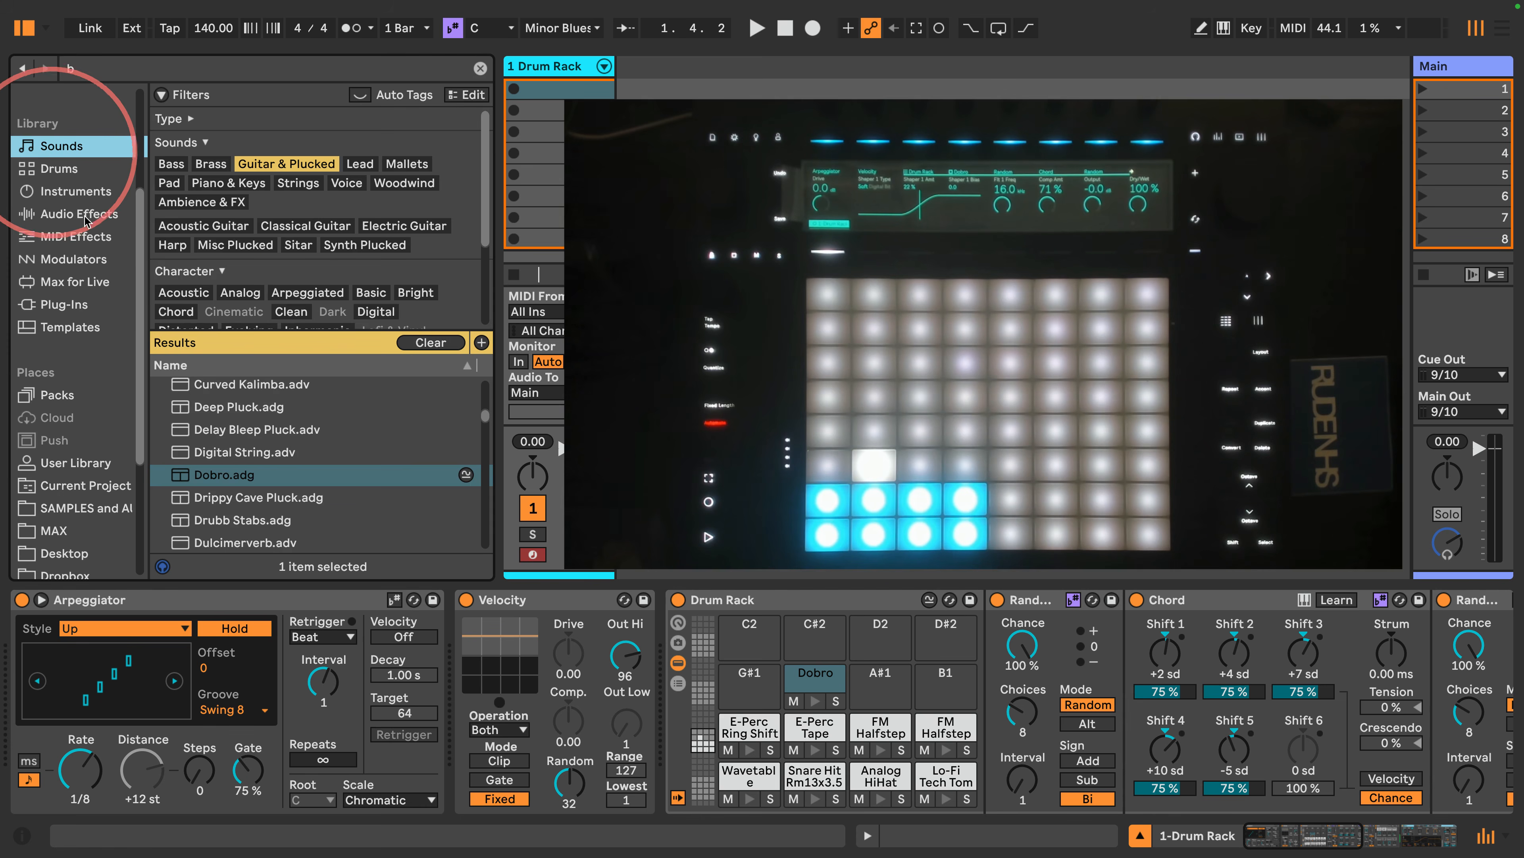
left_click(214, 166)
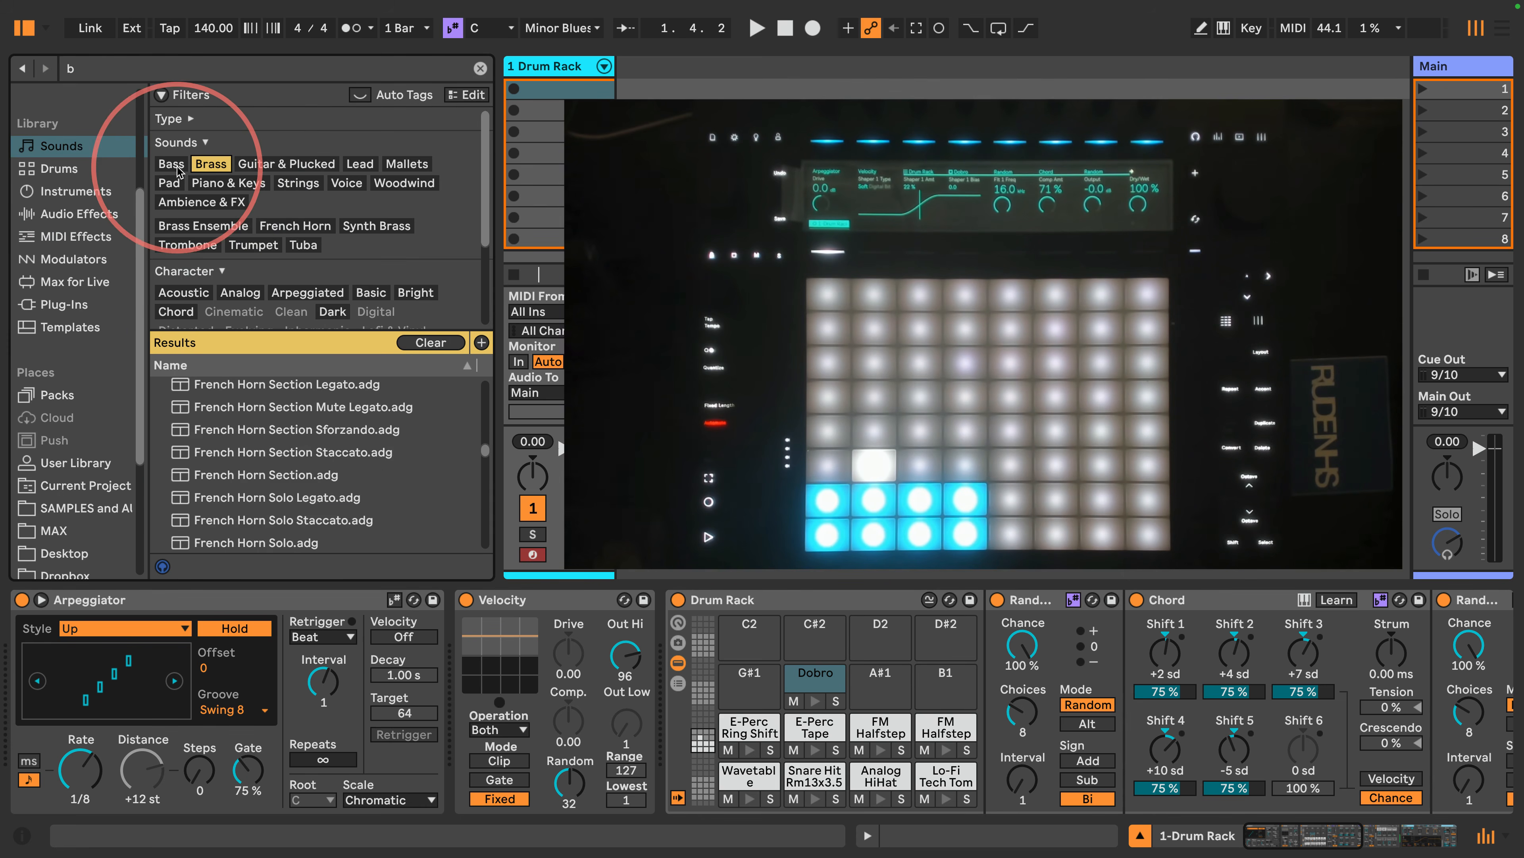
left_click(281, 184)
scroll(203, 506, "down", 10)
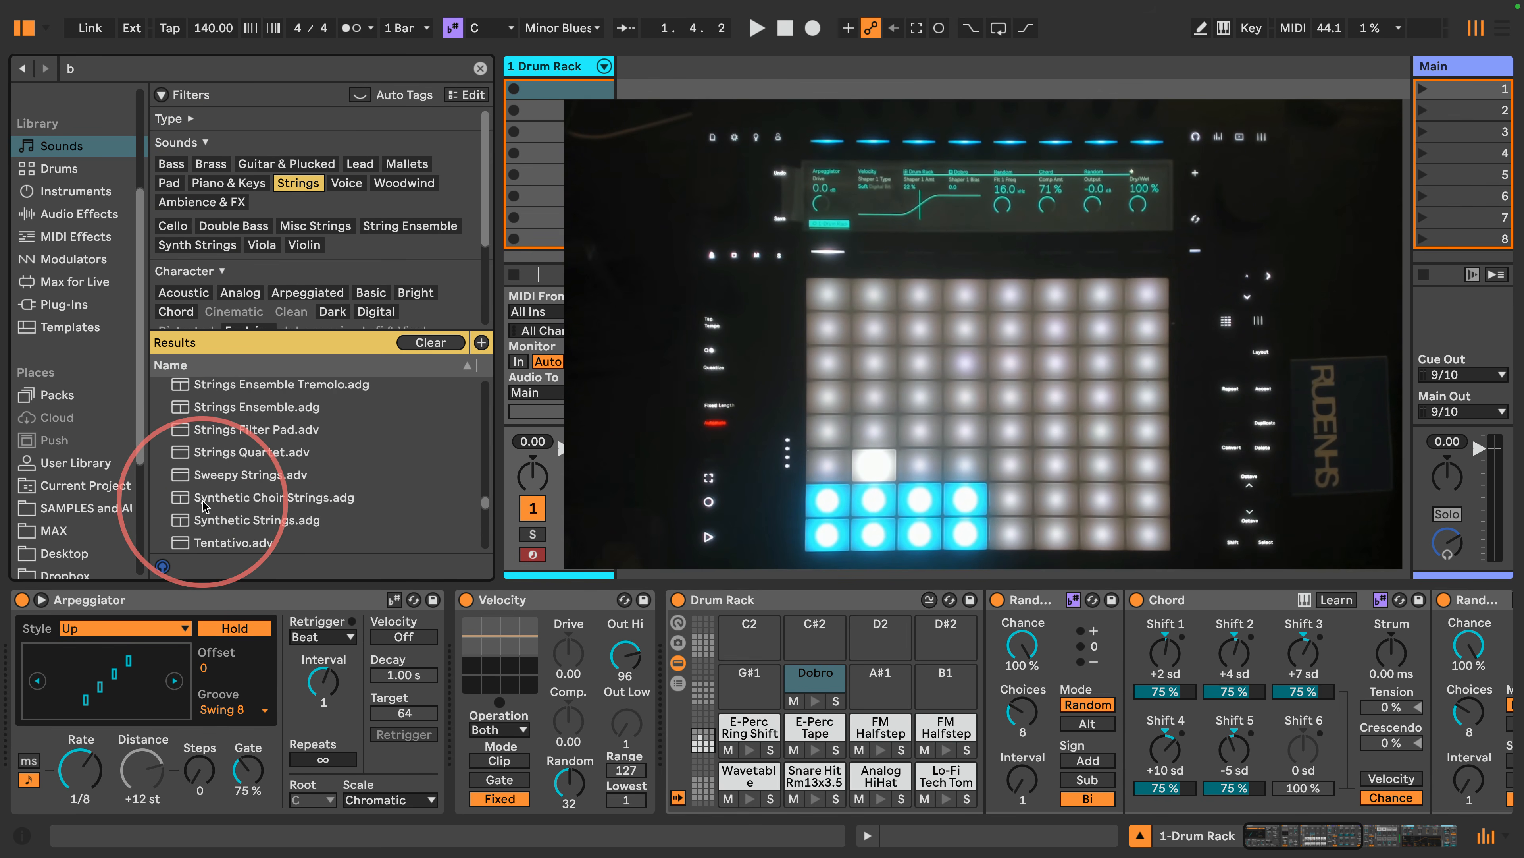
scroll(203, 506, "down", 10)
scroll(233, 507, "up", 15)
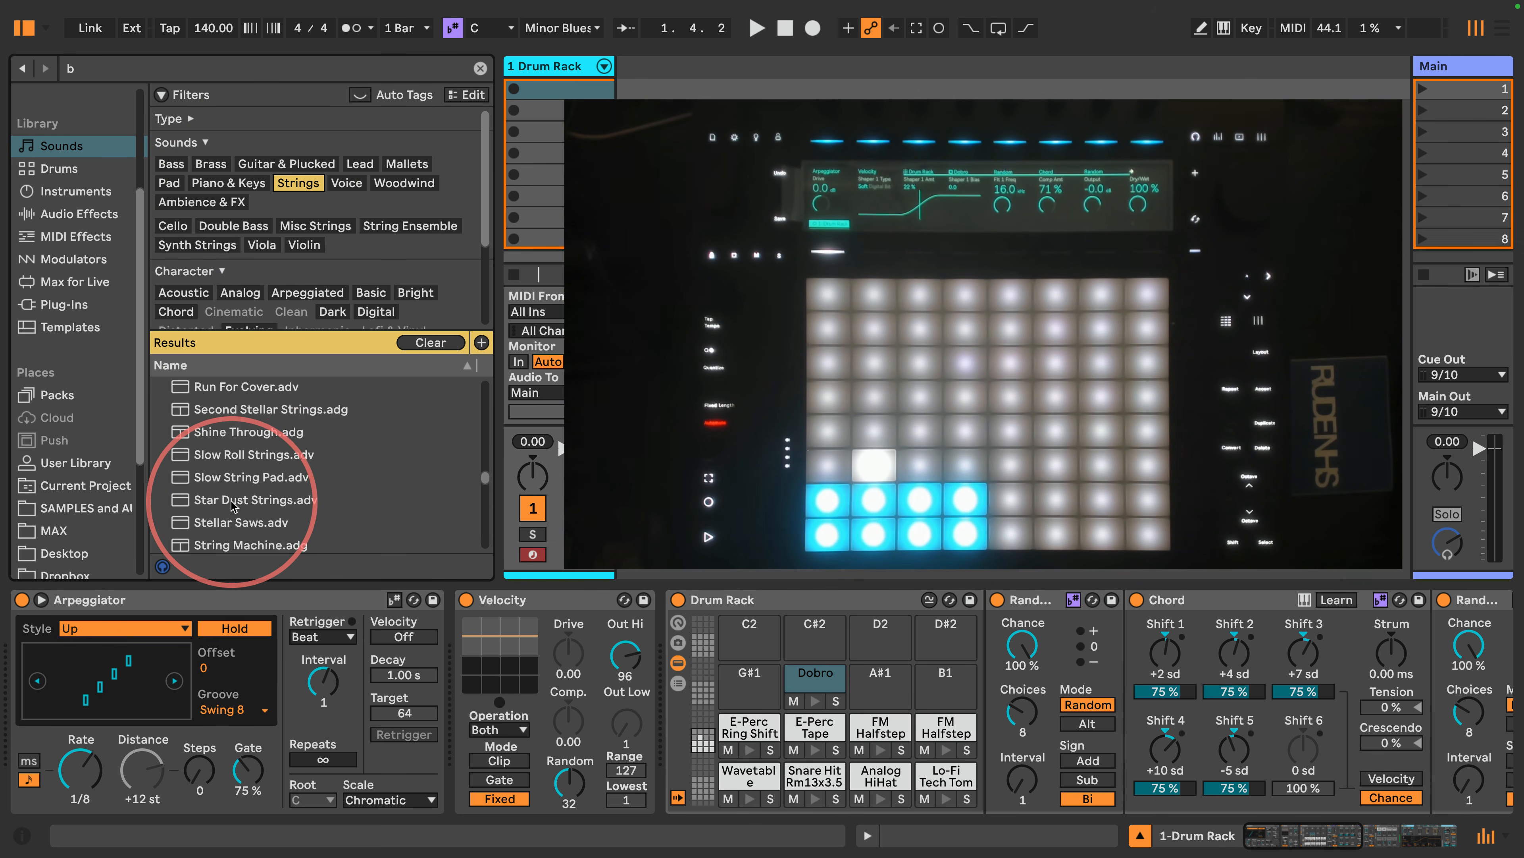
scroll(233, 506, "up", 20)
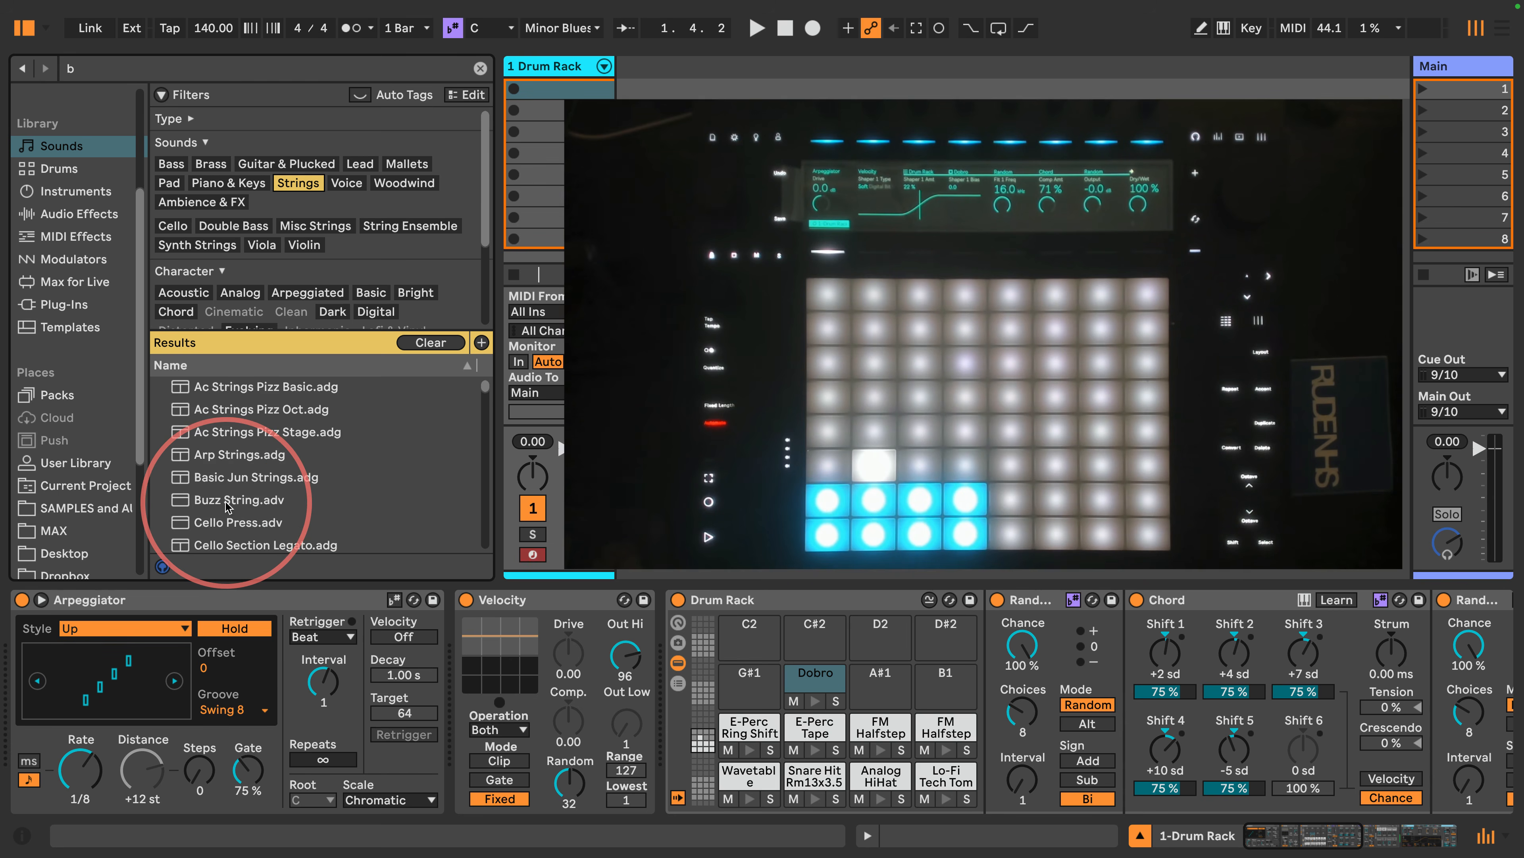
scroll(228, 506, "down", 6)
Step: Audition the double bass presets and load Double Bass Solo Pizzicato onto the Drum Rack's empty G#1 pad
left_click(251, 479)
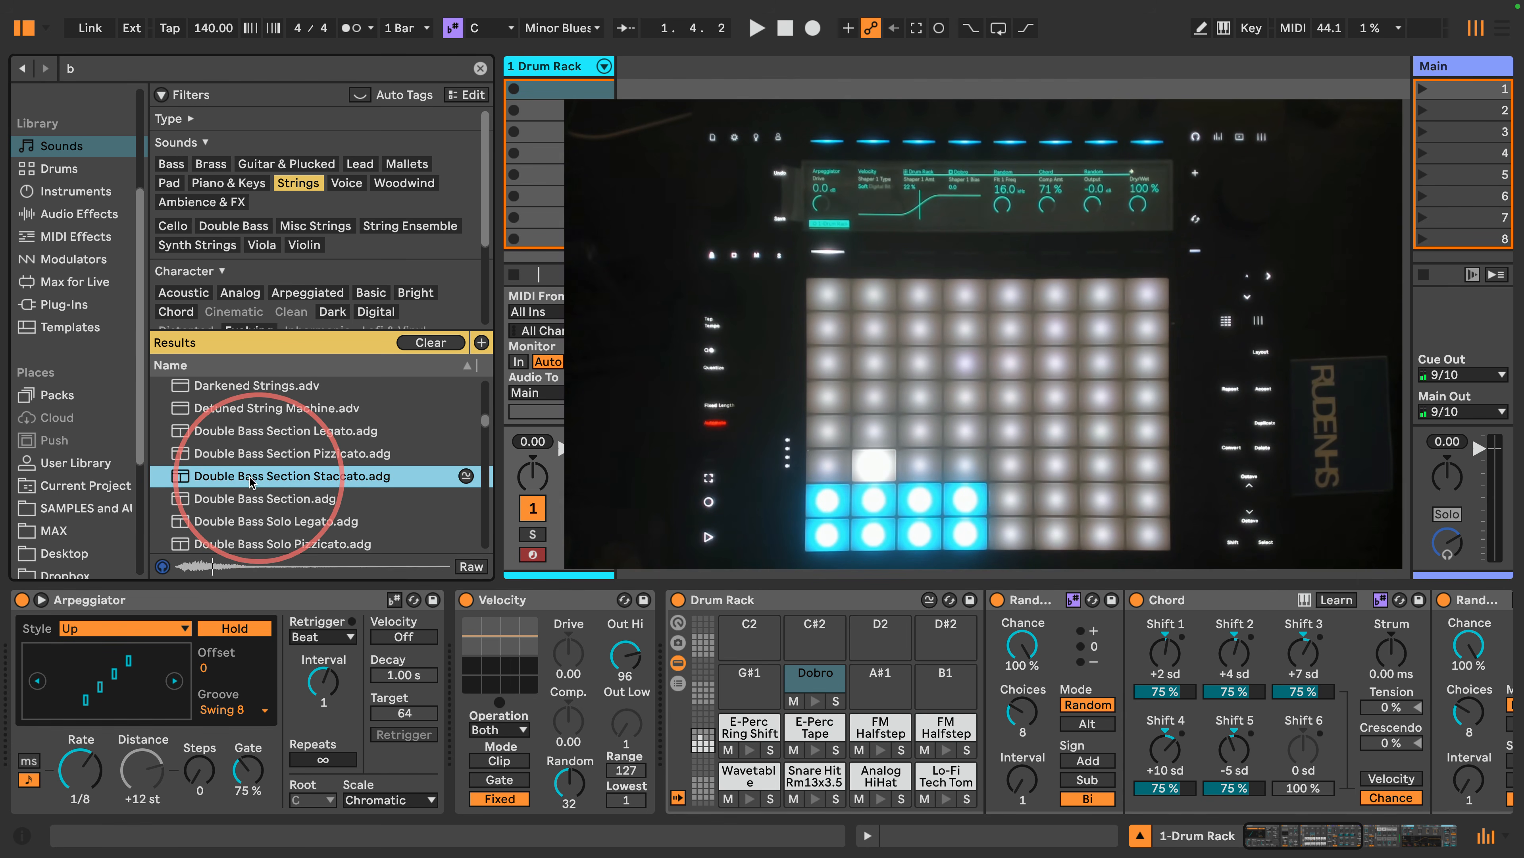
left_click(207, 501)
left_click(207, 522)
scroll(207, 517, "down", 1)
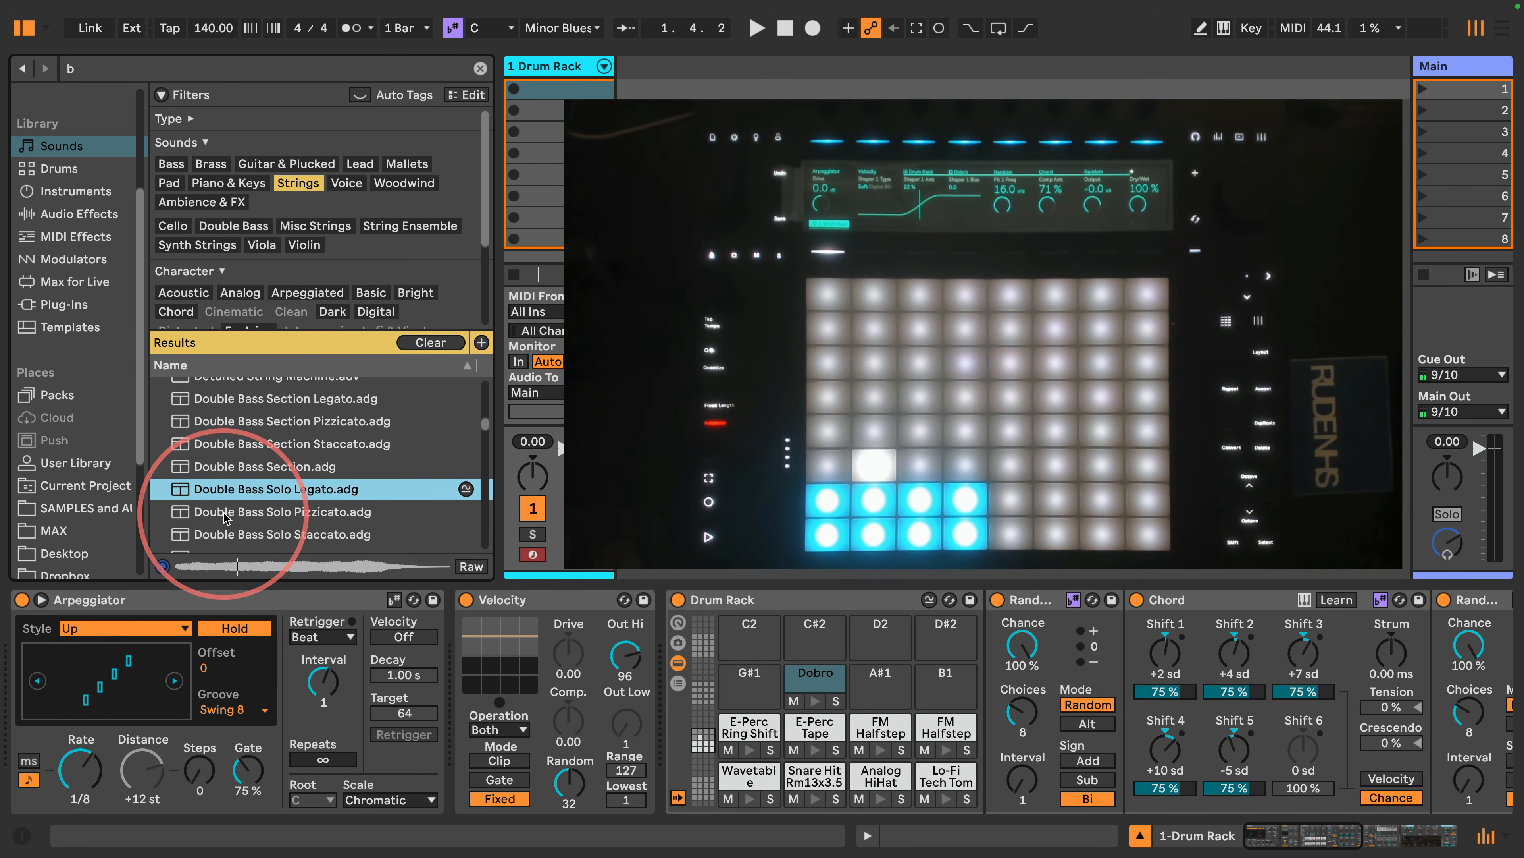
left_click(225, 518)
scroll(225, 513, "down", 2)
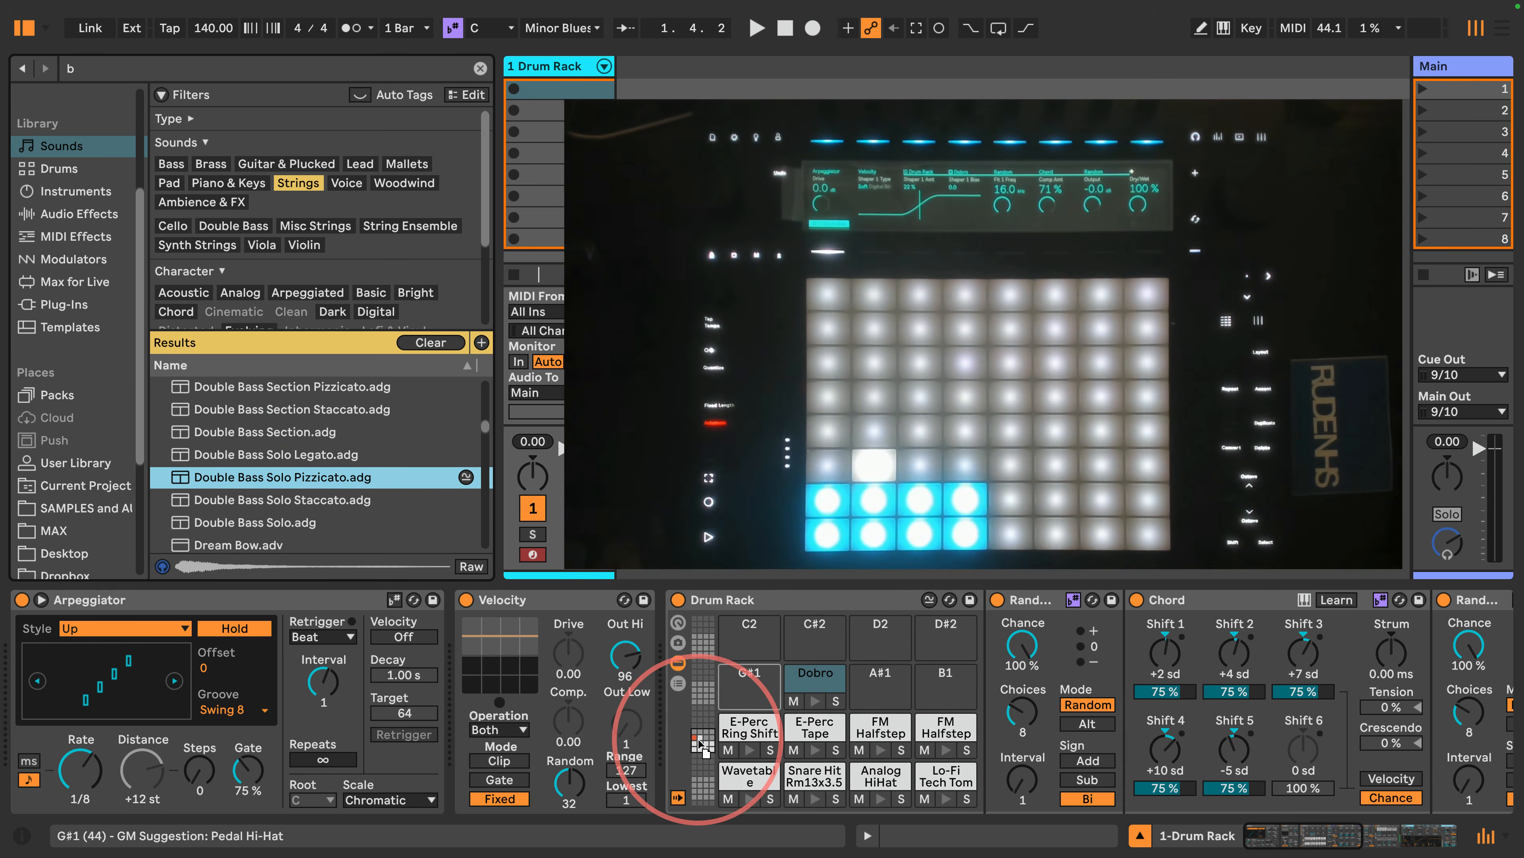
left_click_drag(699, 745, 750, 682)
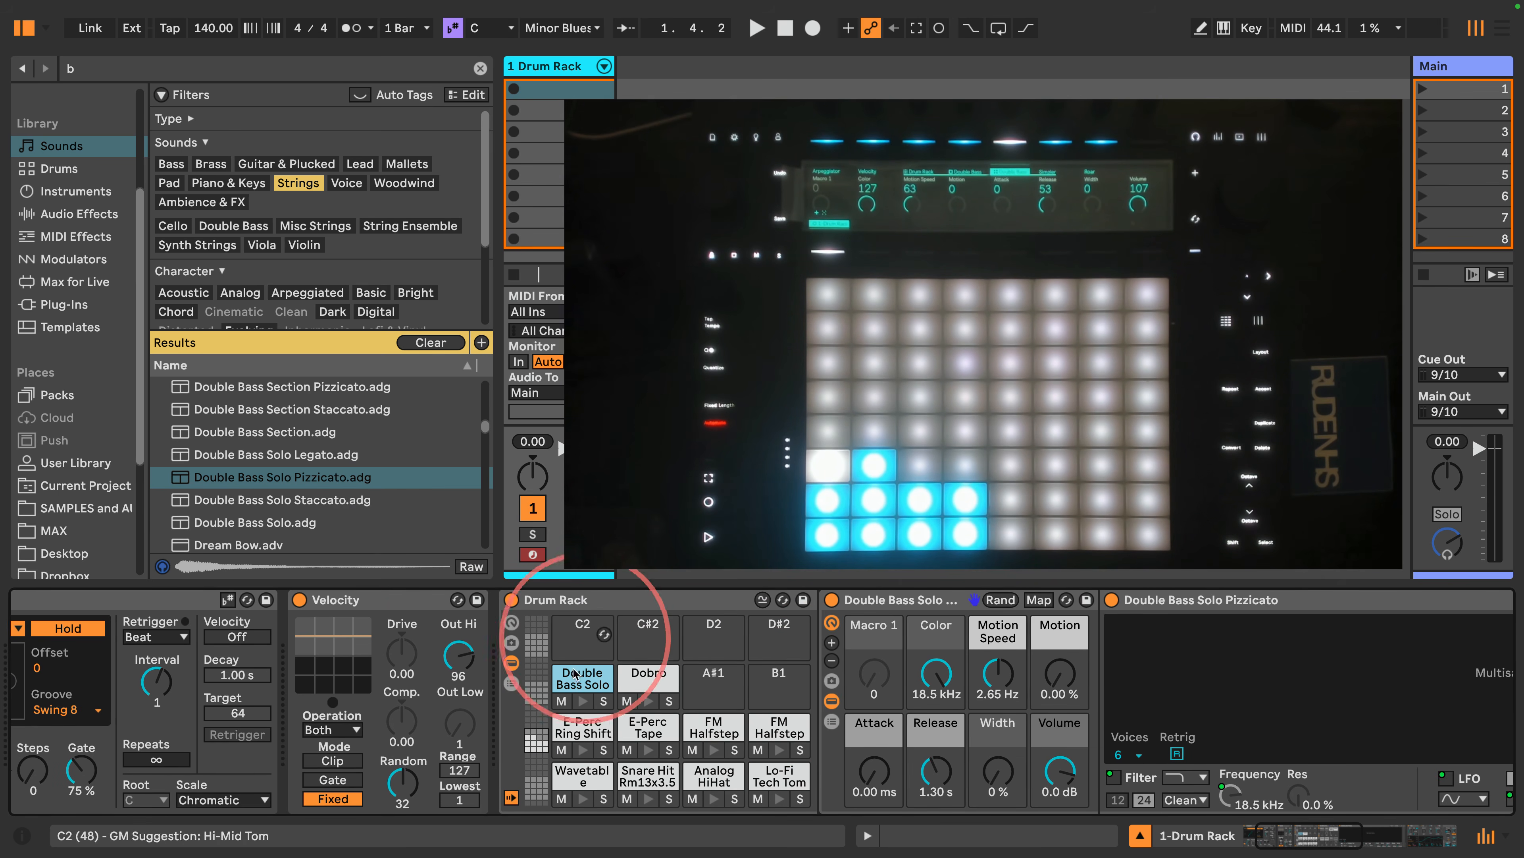
Step: Copy the Random device from the Dobro pad to the start of the Double Bass pad's device chain
left_click(633, 681)
left_click(869, 606)
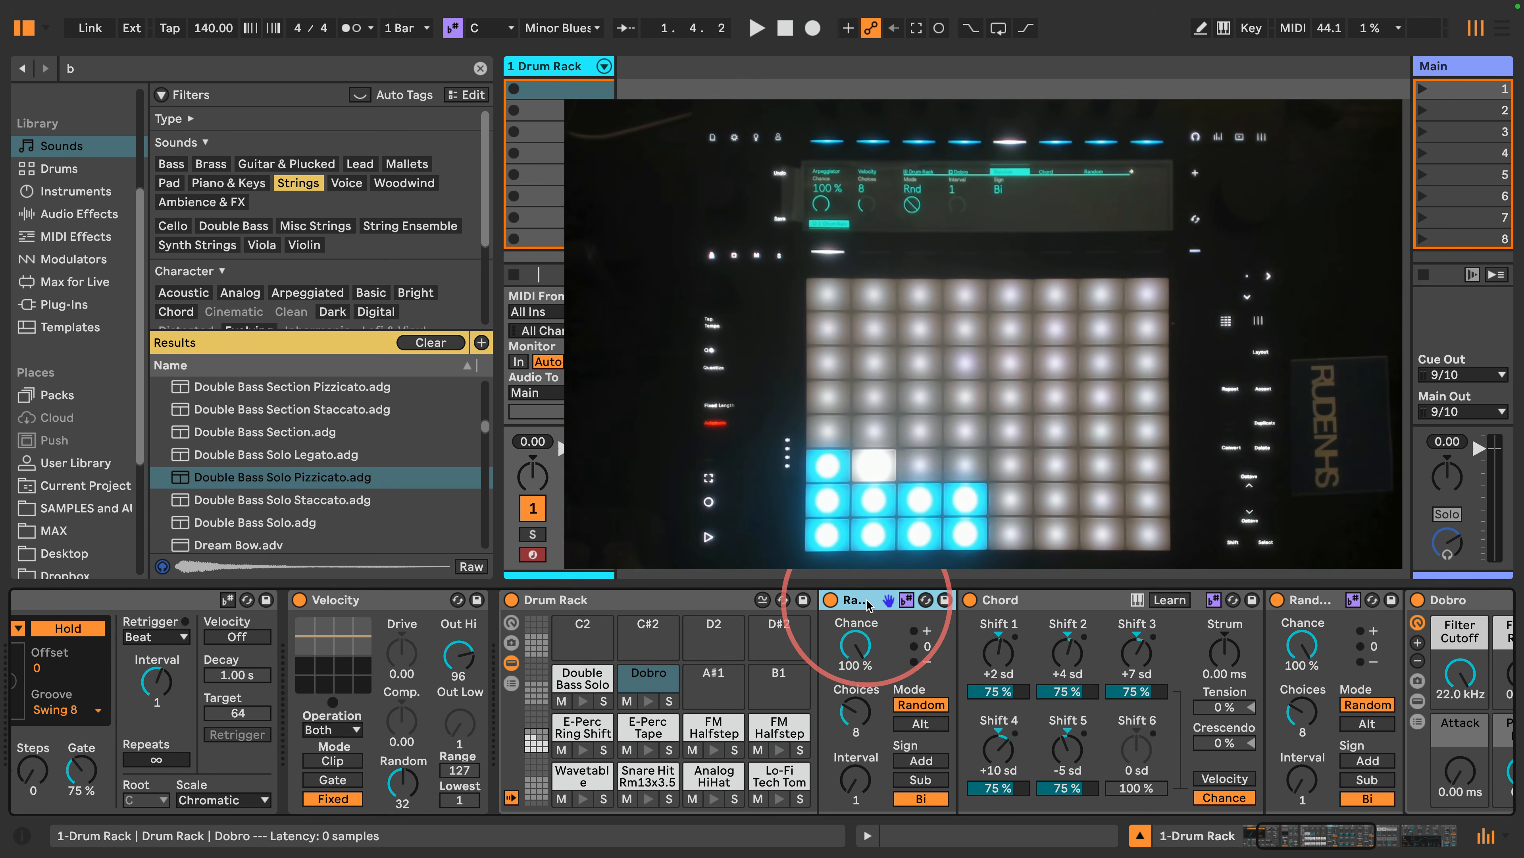
left_click(579, 682)
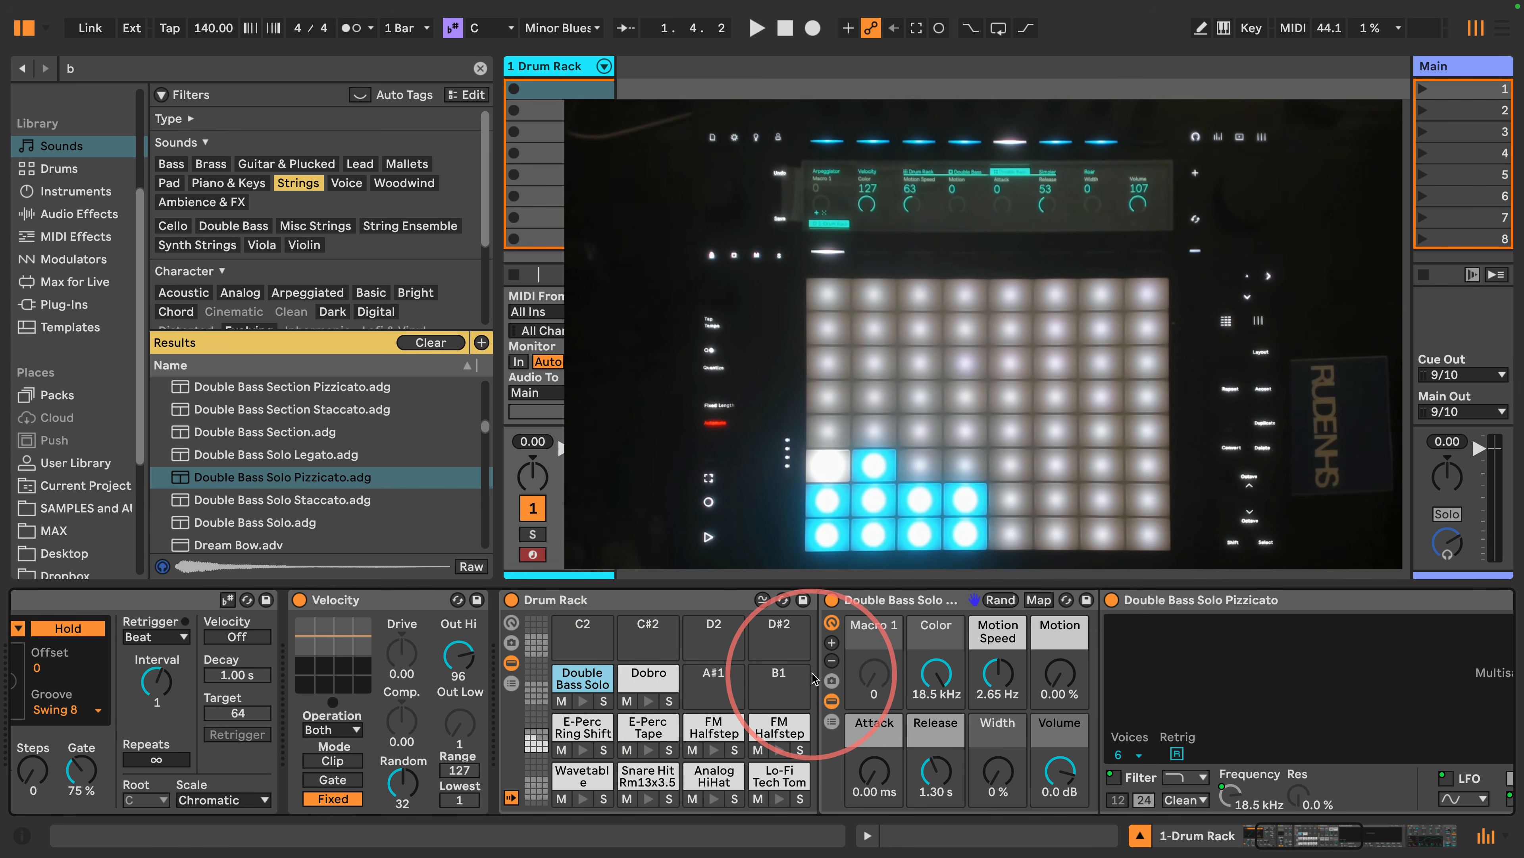
key("ctrl+v")
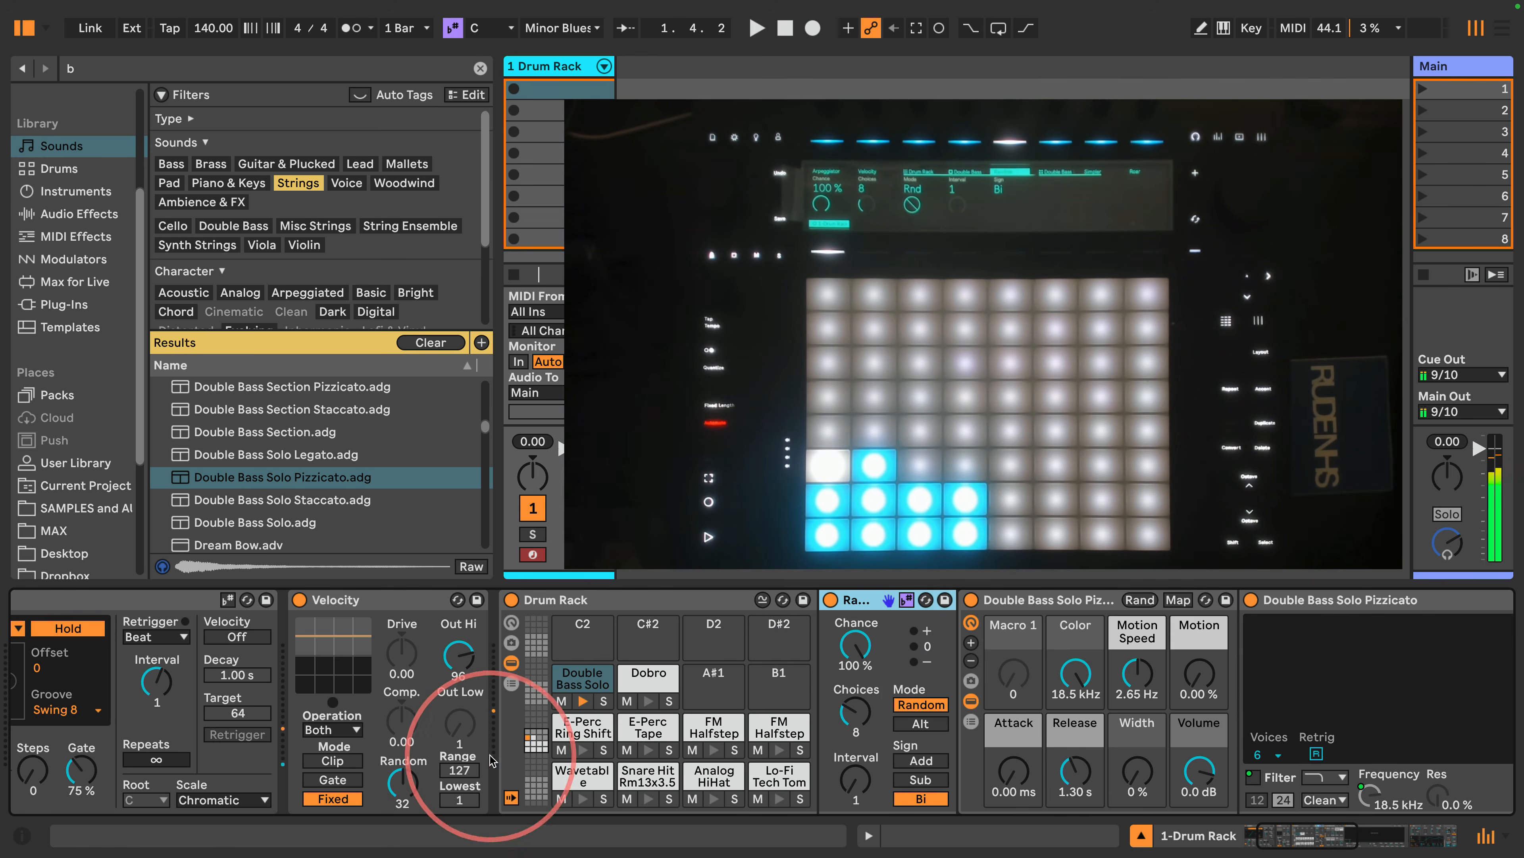
Step: Show the Drum Rack's chain list with its input/output settings and examine the Double Bass chain's note routing
left_click(511, 683)
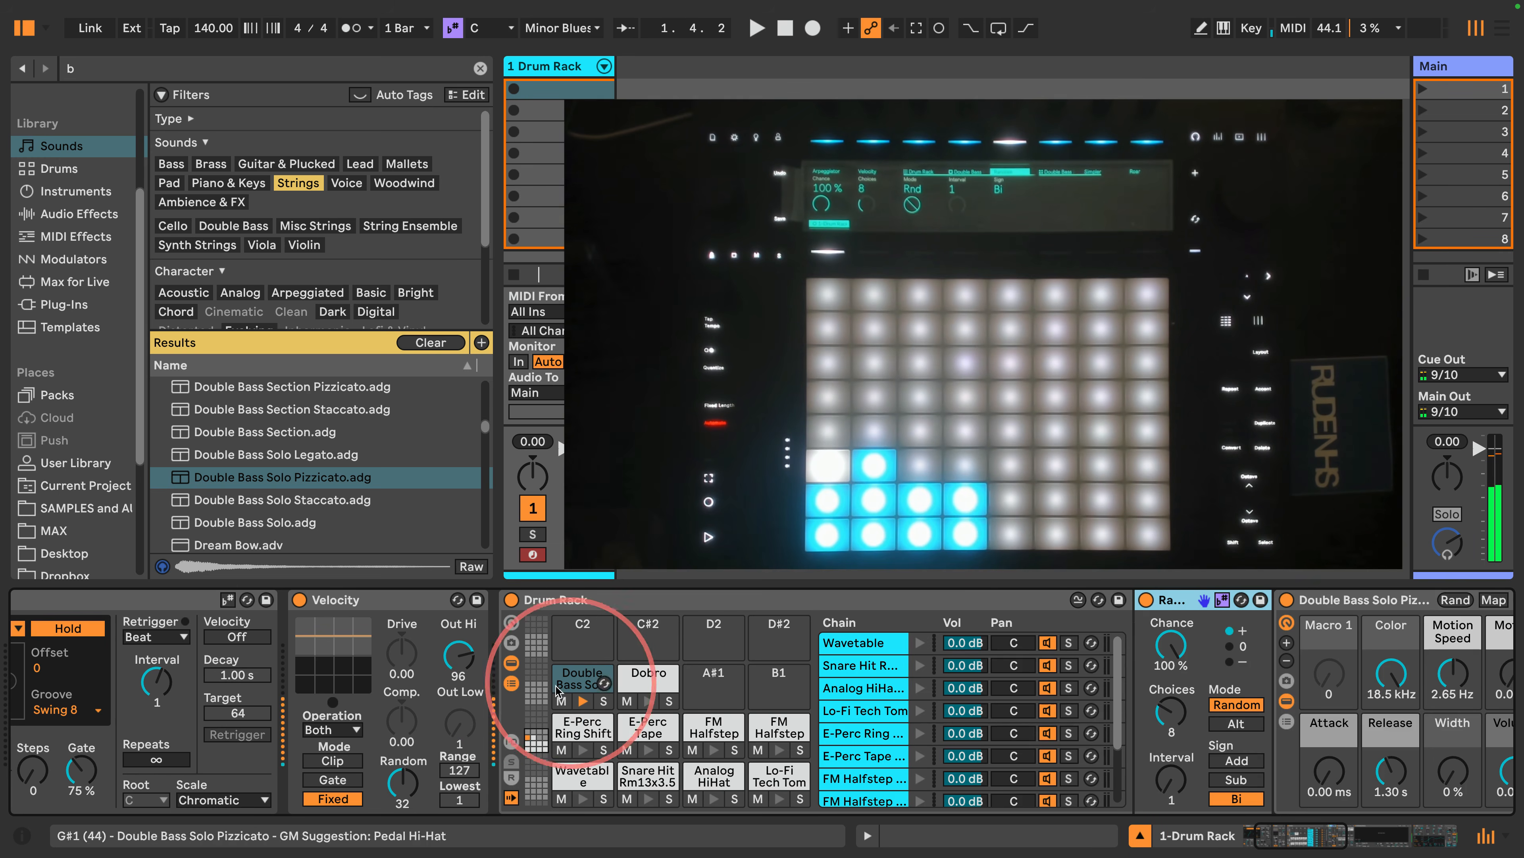
left_click(509, 744)
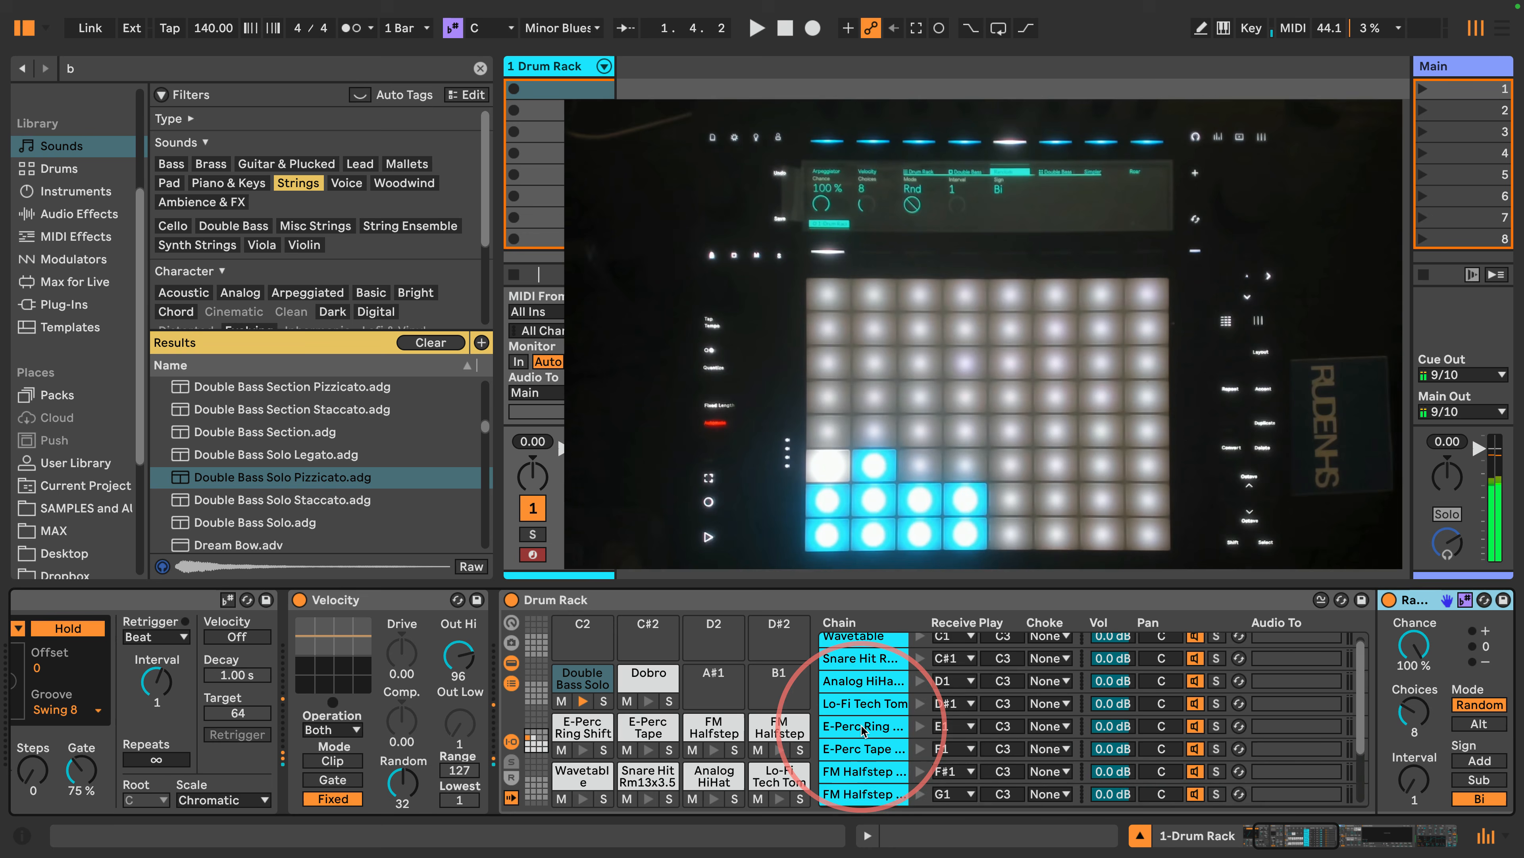
scroll(862, 729, "down", 3)
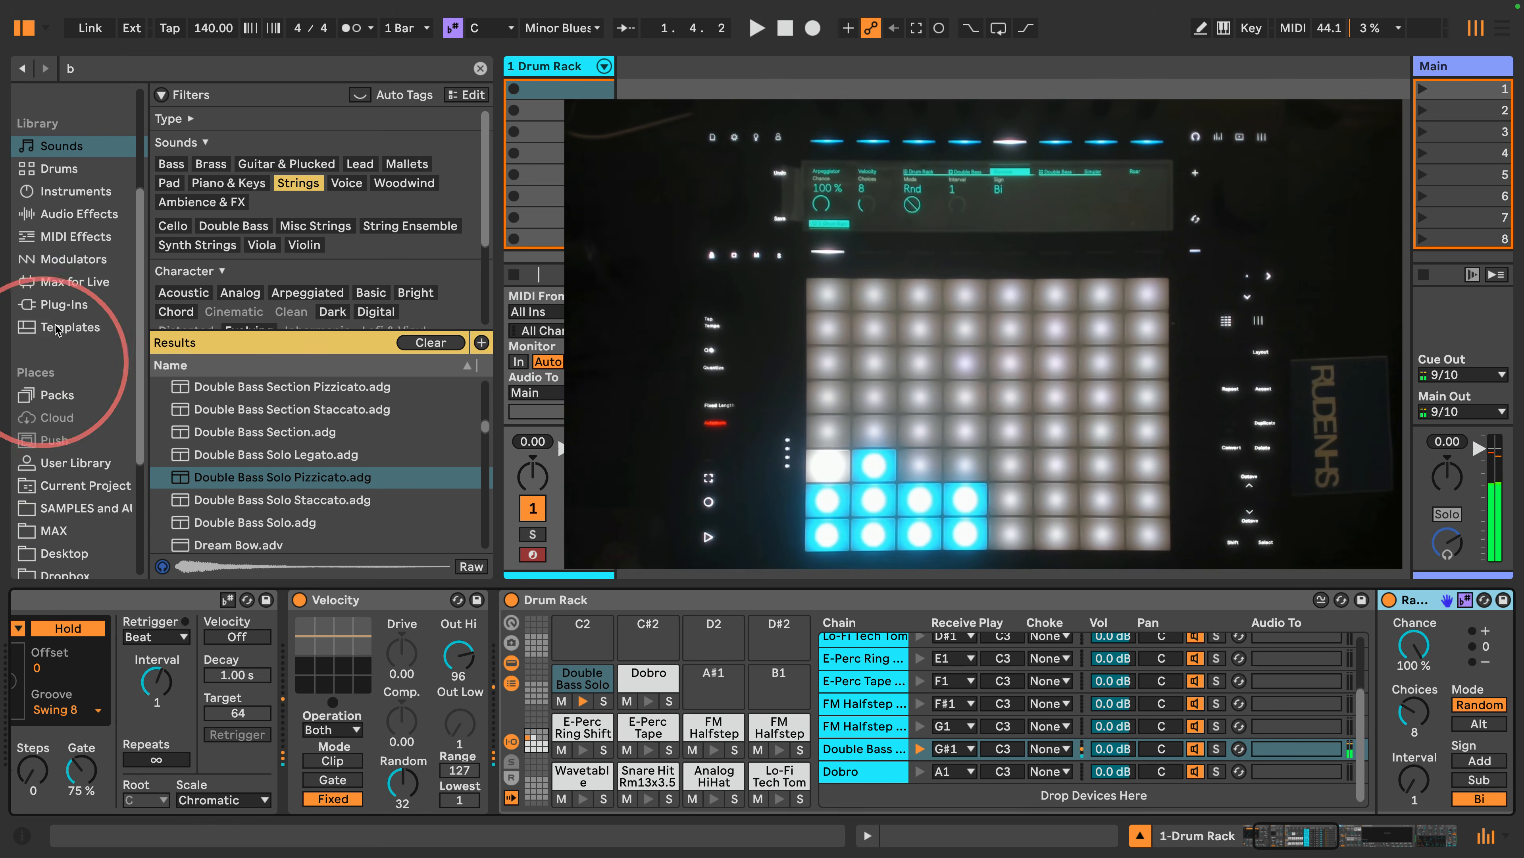
Step: Add the Pitch MIDI effect before Random on the Double Bass pad and set it to -12 st
left_click(66, 258)
left_click(75, 236)
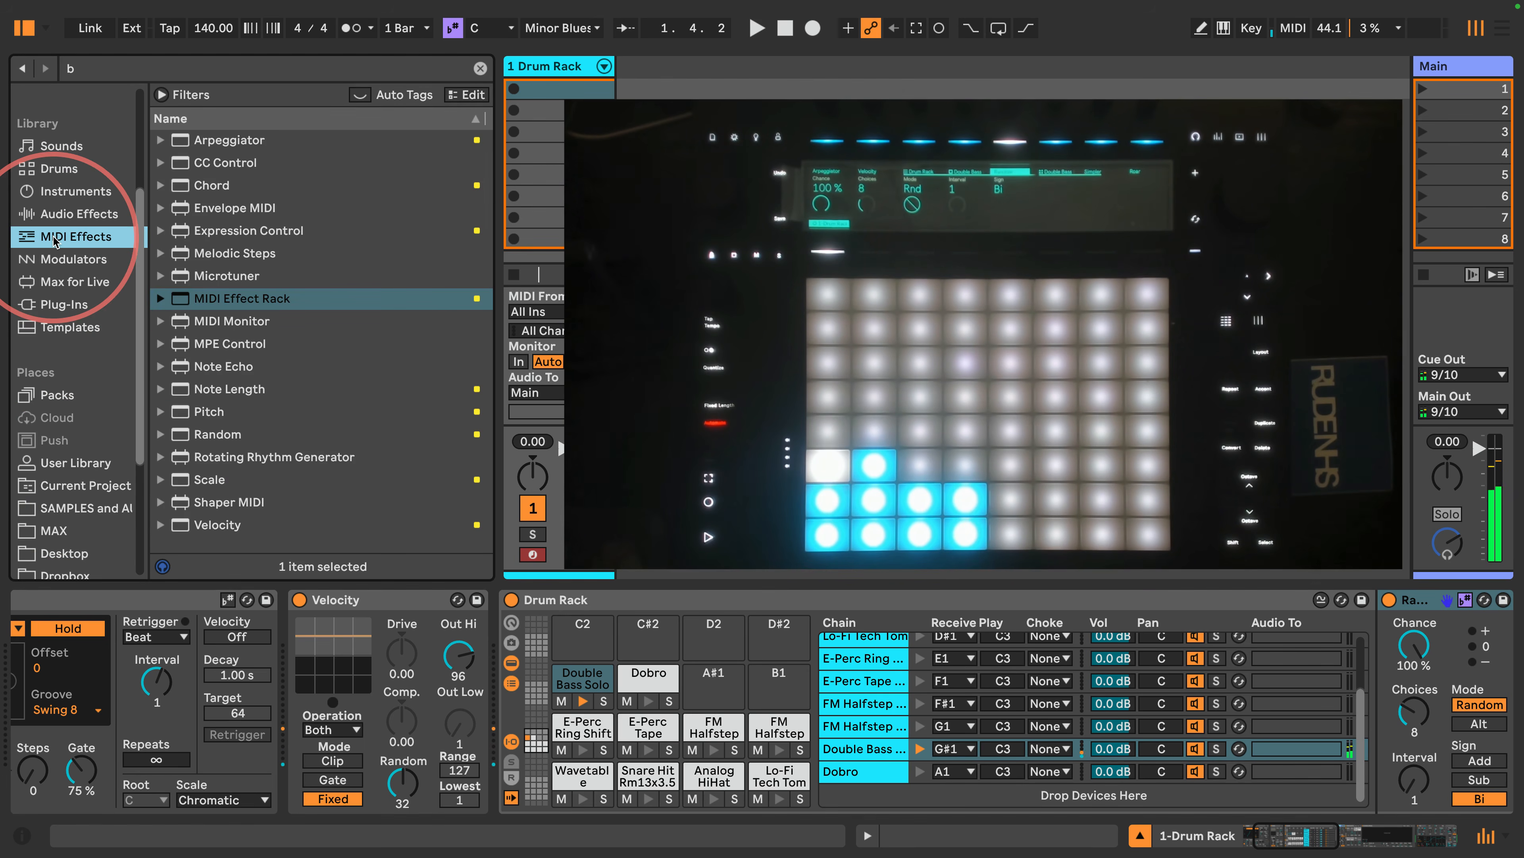
left_click(180, 411)
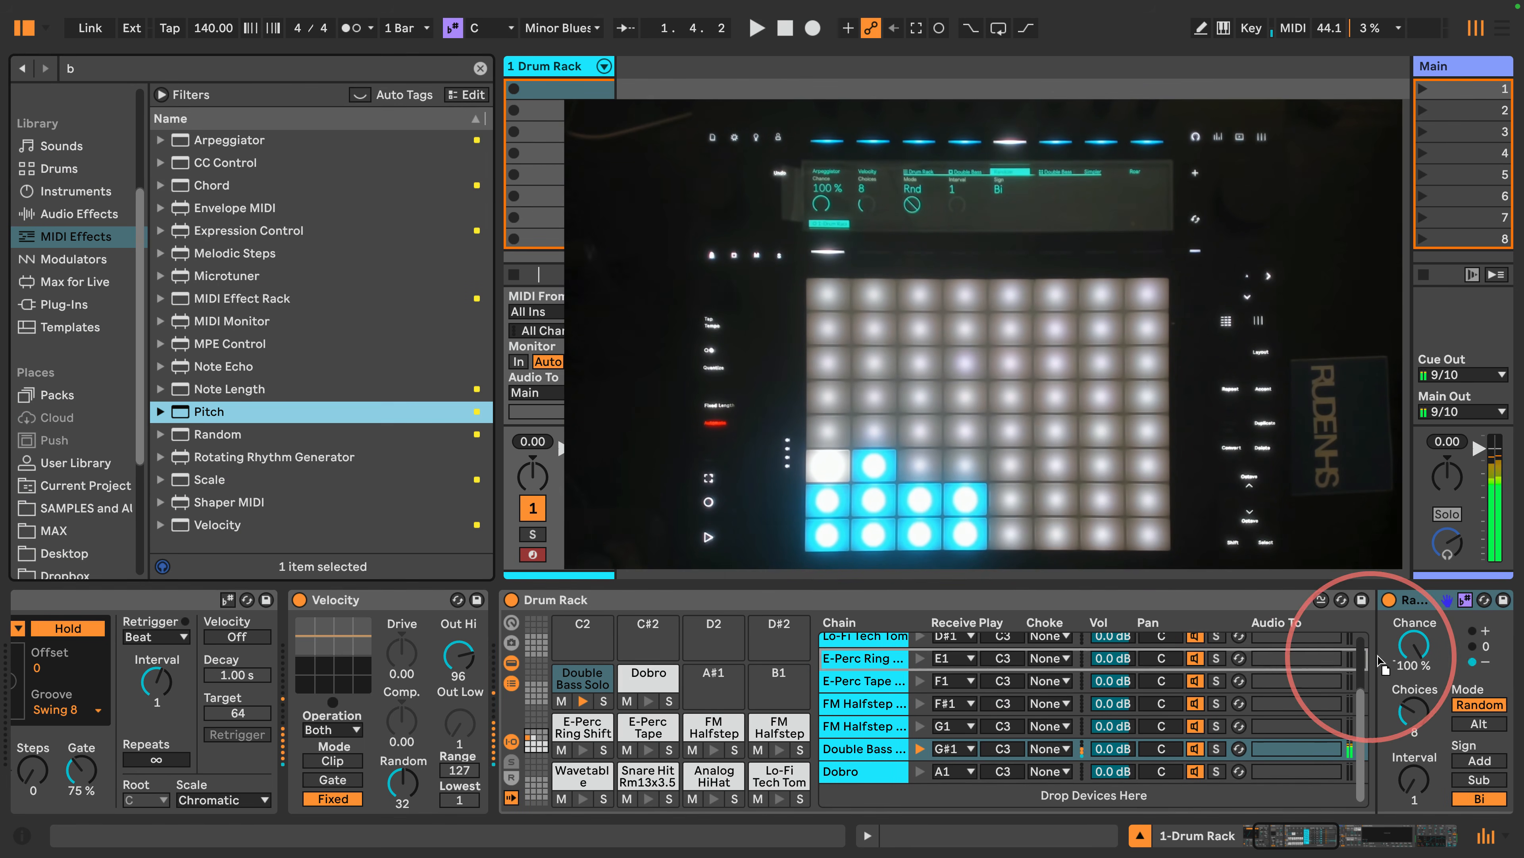
key("Return")
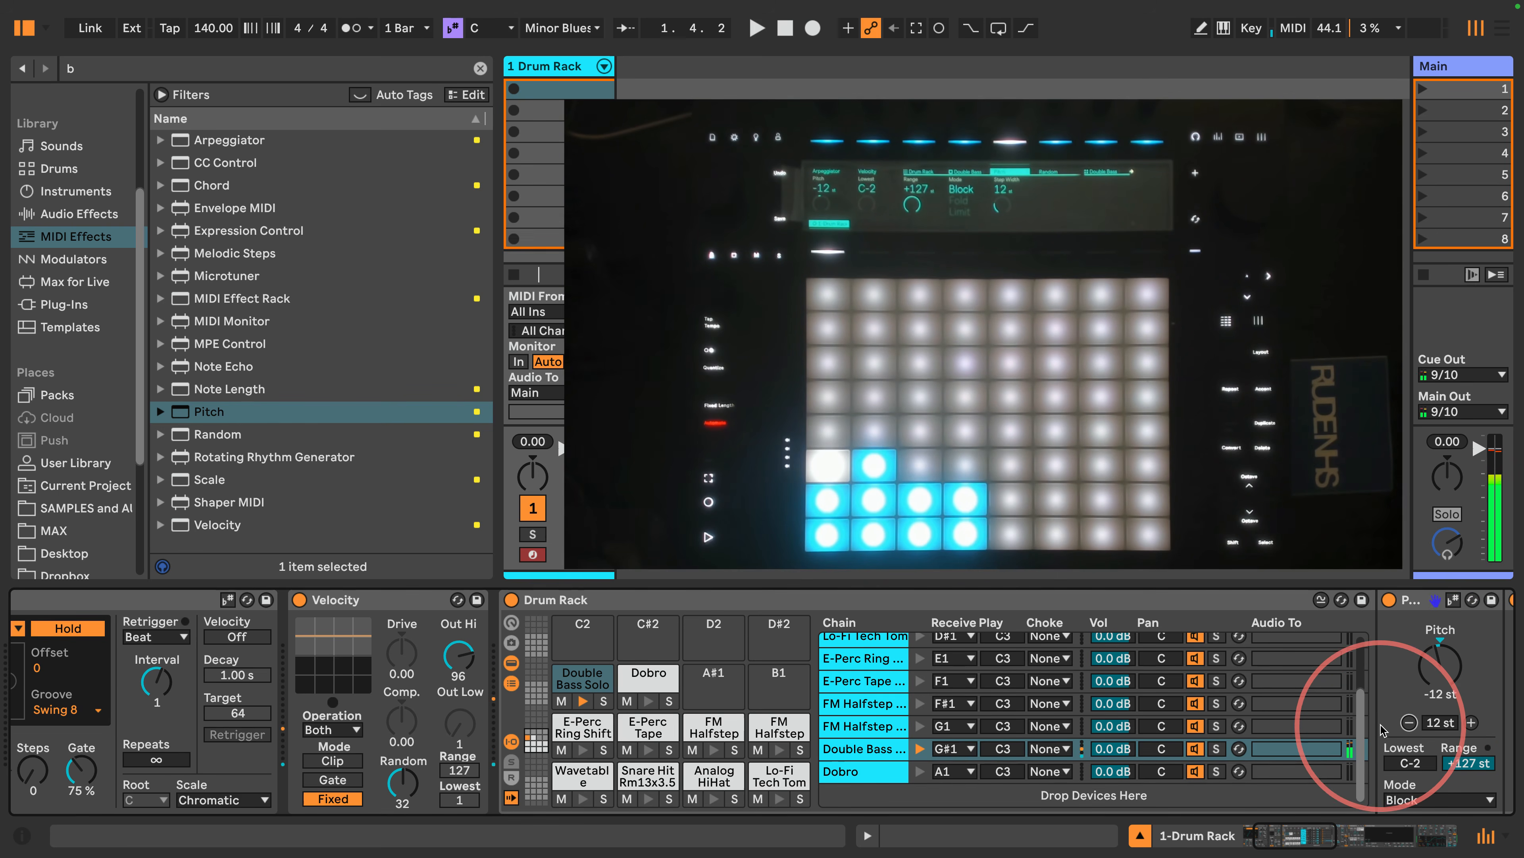
scroll(1081, 709, "right", 5)
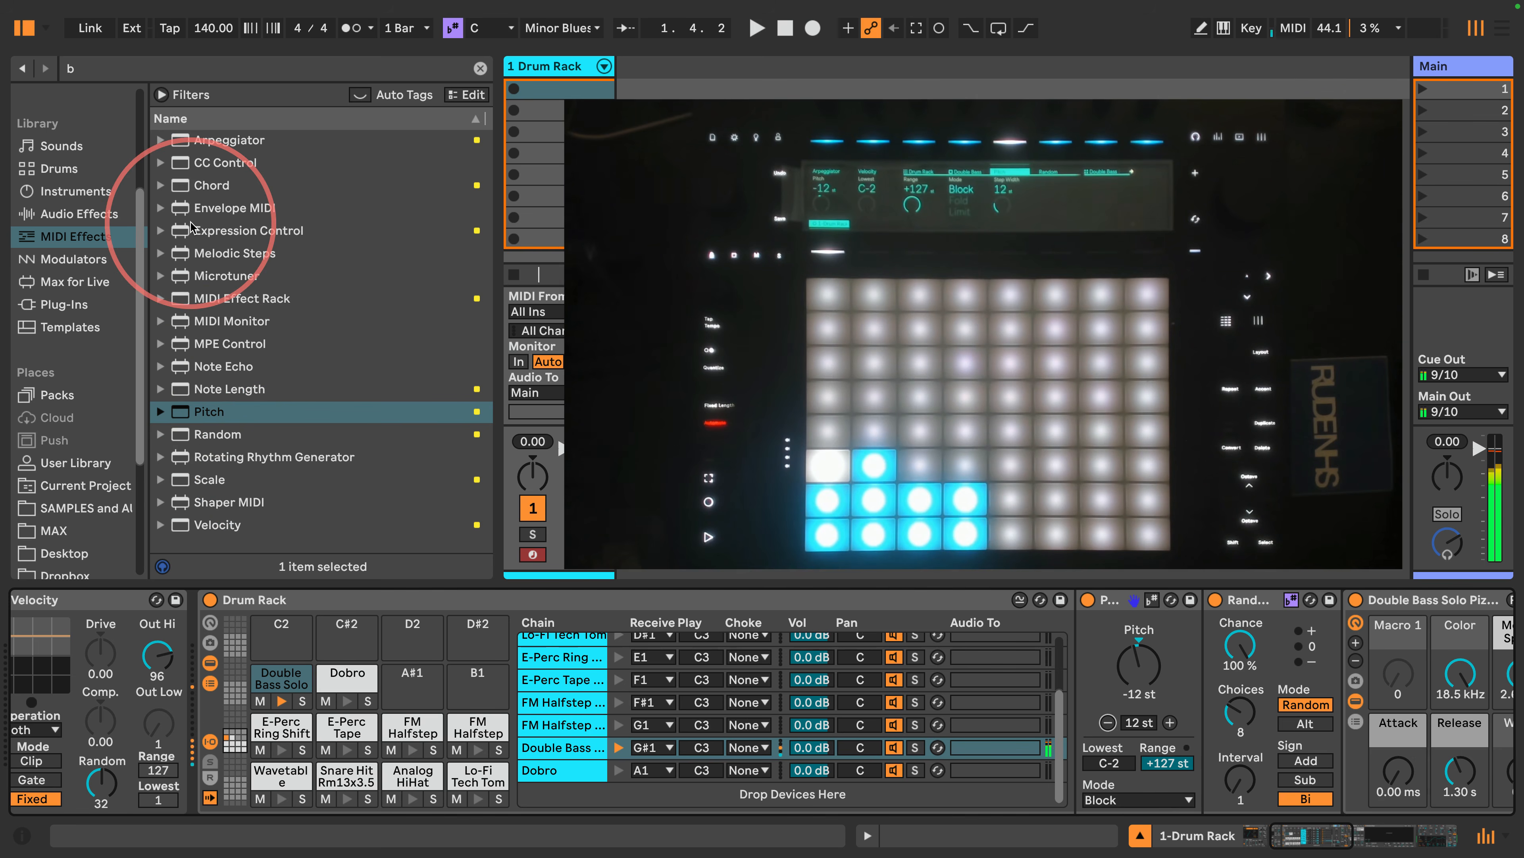
Step: Add the Note Length MIDI effect between Random and the Double Bass instrument, with a length of 182 ms
left_click(264, 388)
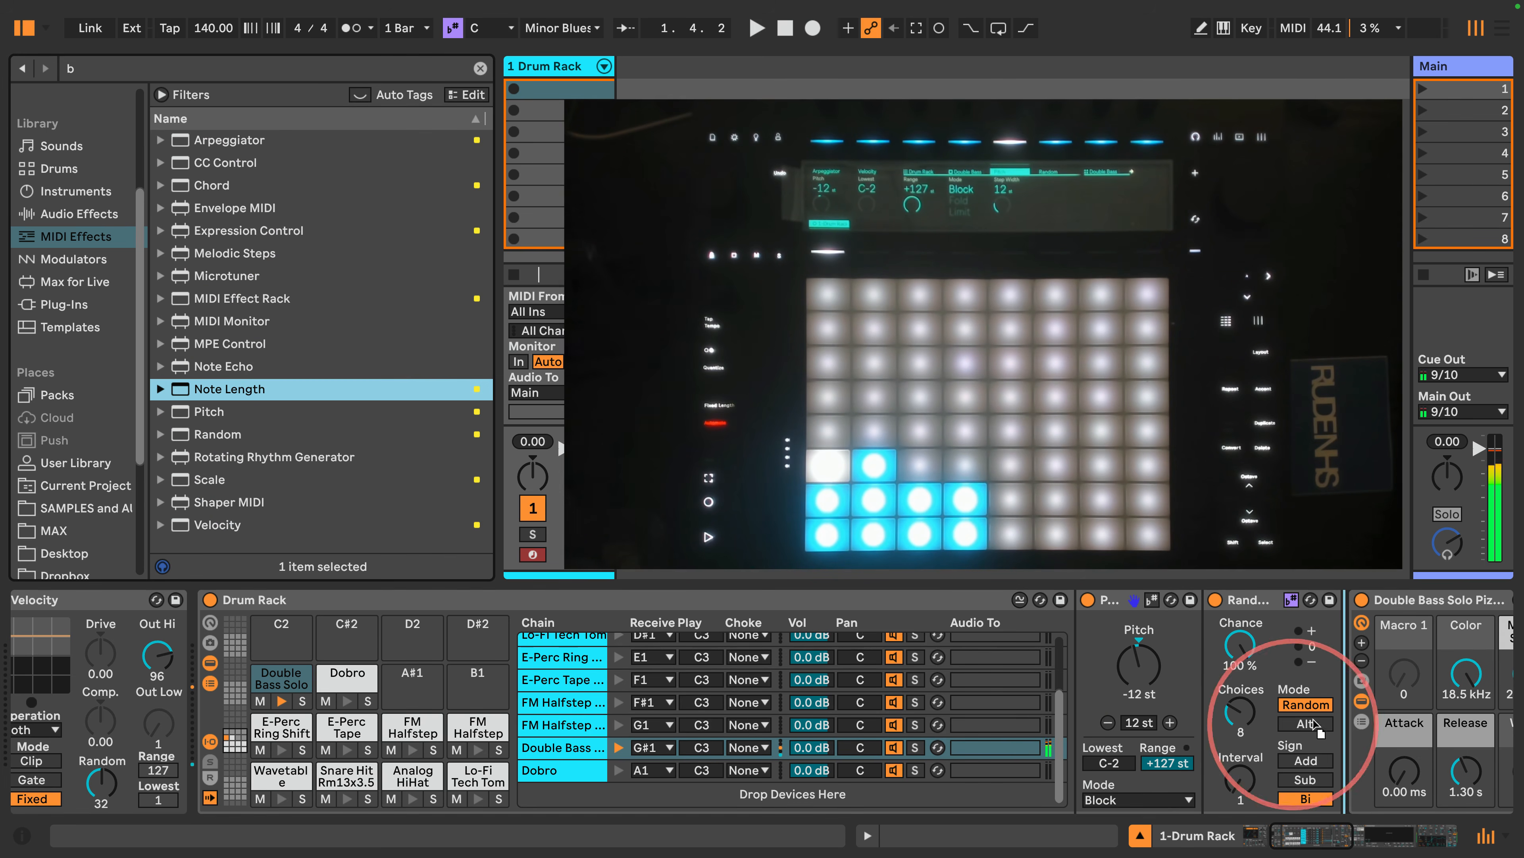
left_click_drag(1344, 673, 1342, 668)
mouse_move(1301, 836)
left_mouse_down()
mouse_move(1325, 839)
mouse_move(1312, 841)
left_mouse_up()
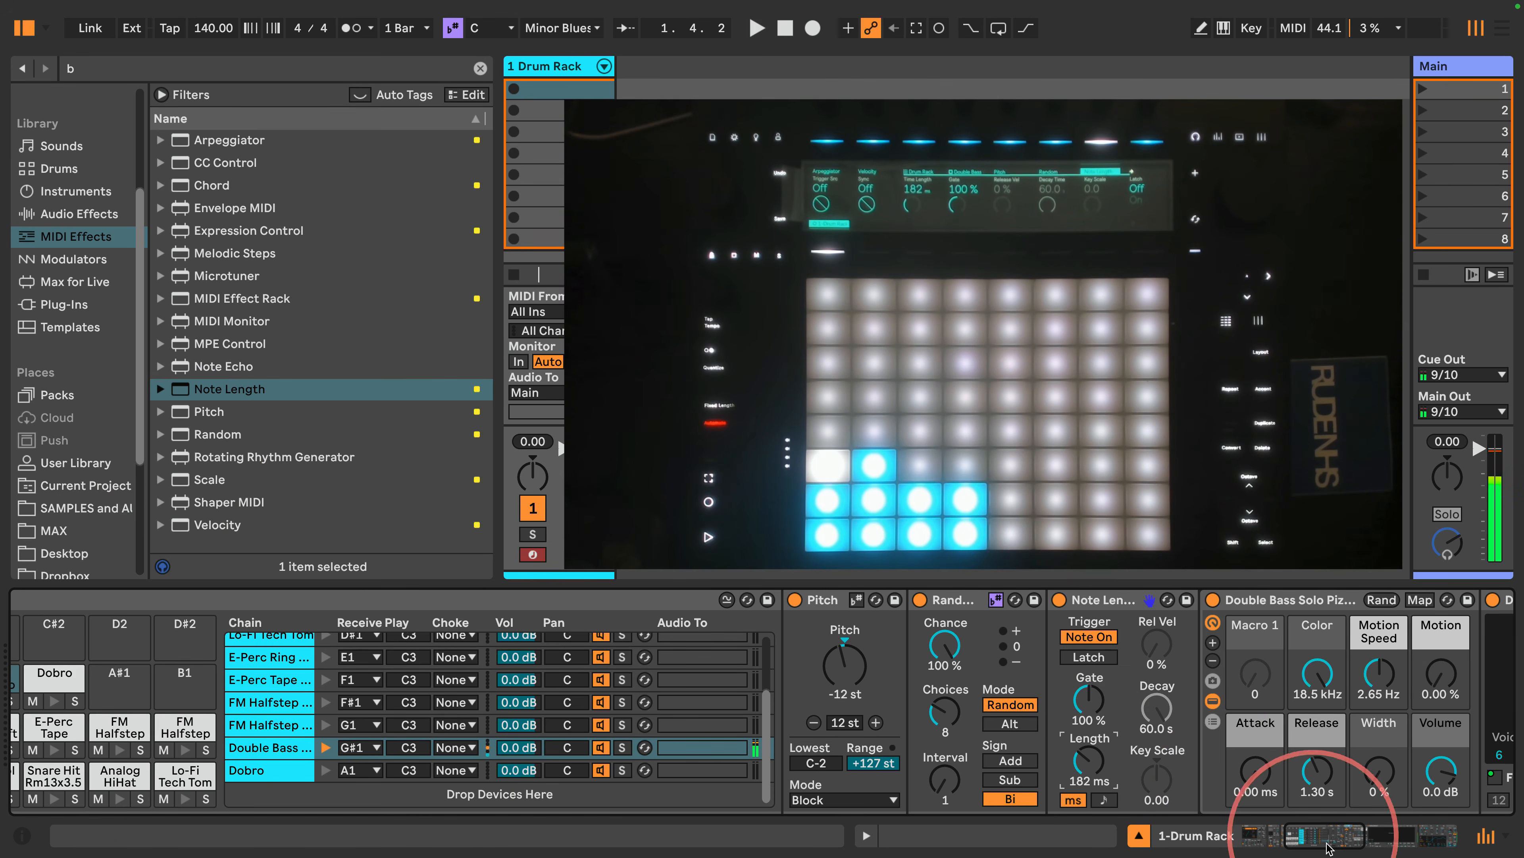
Step: Return to the Arpeggiator at the start of the track's device chain and turn off its Hold
left_click_drag(1324, 838, 1167, 838)
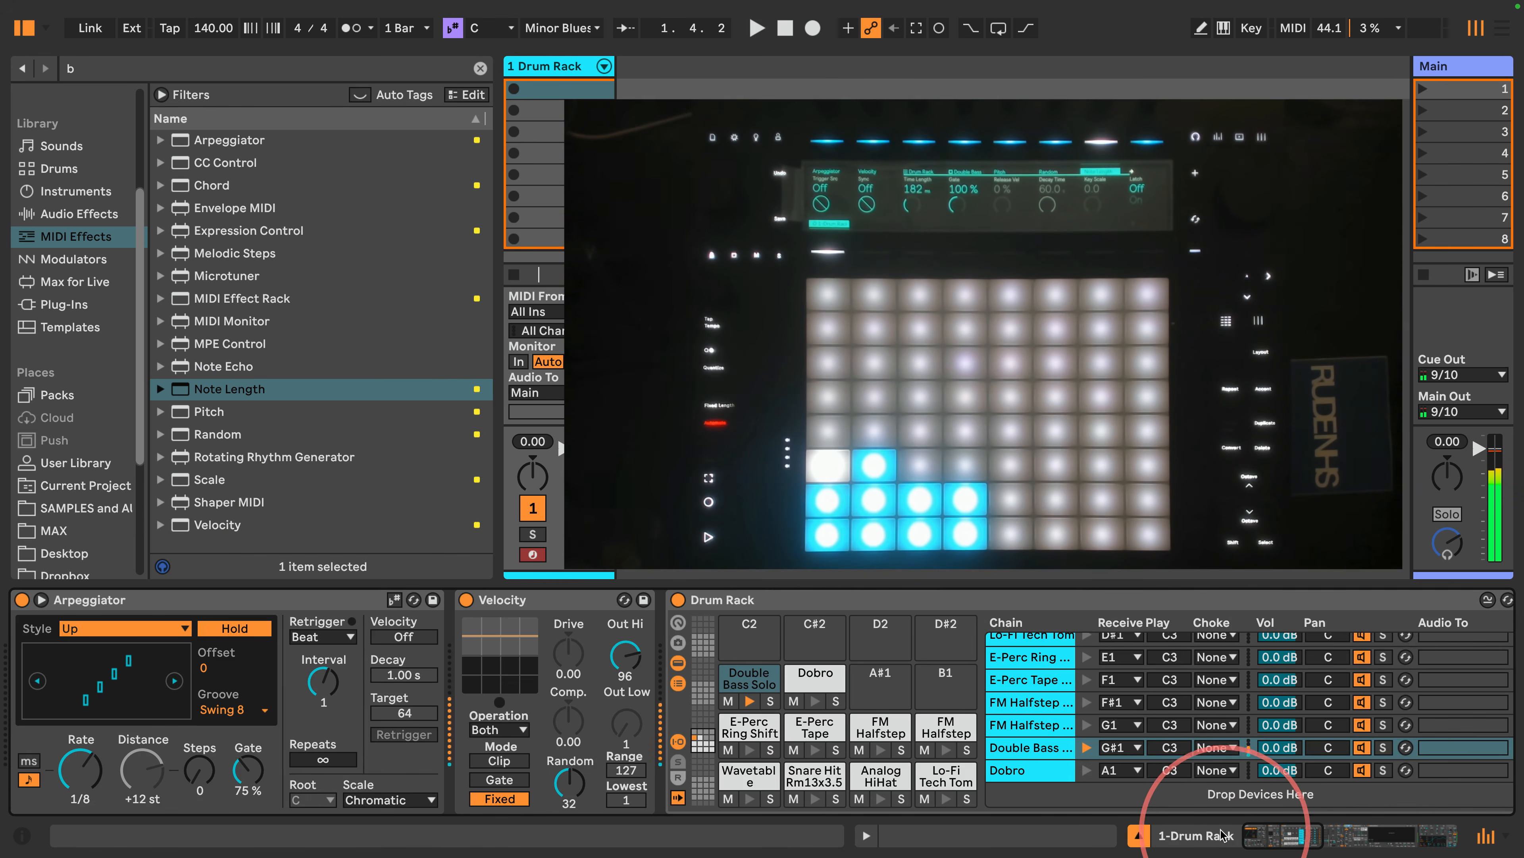
left_click(778, 729)
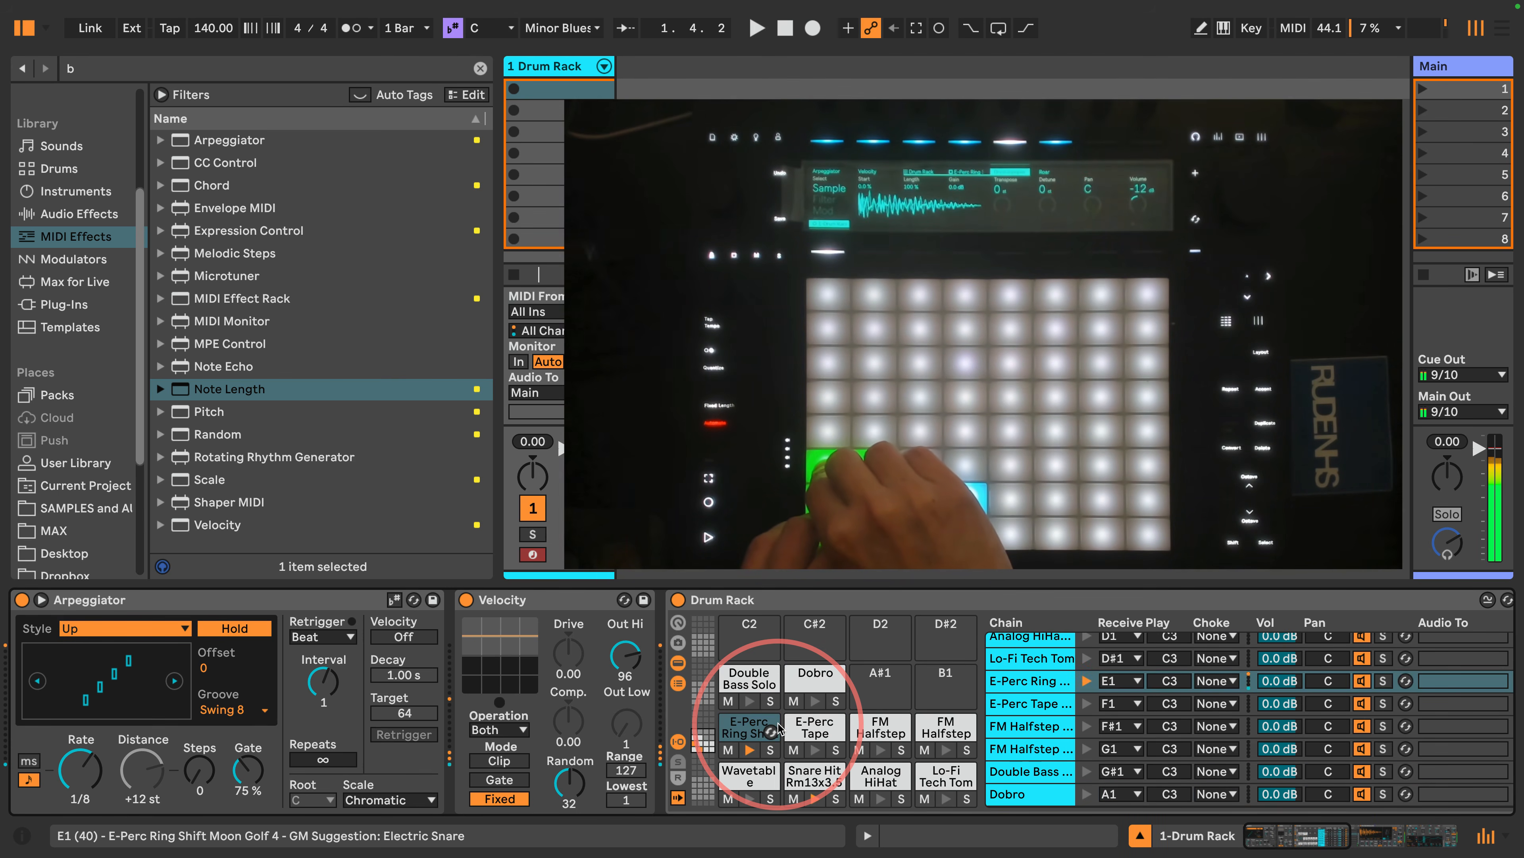
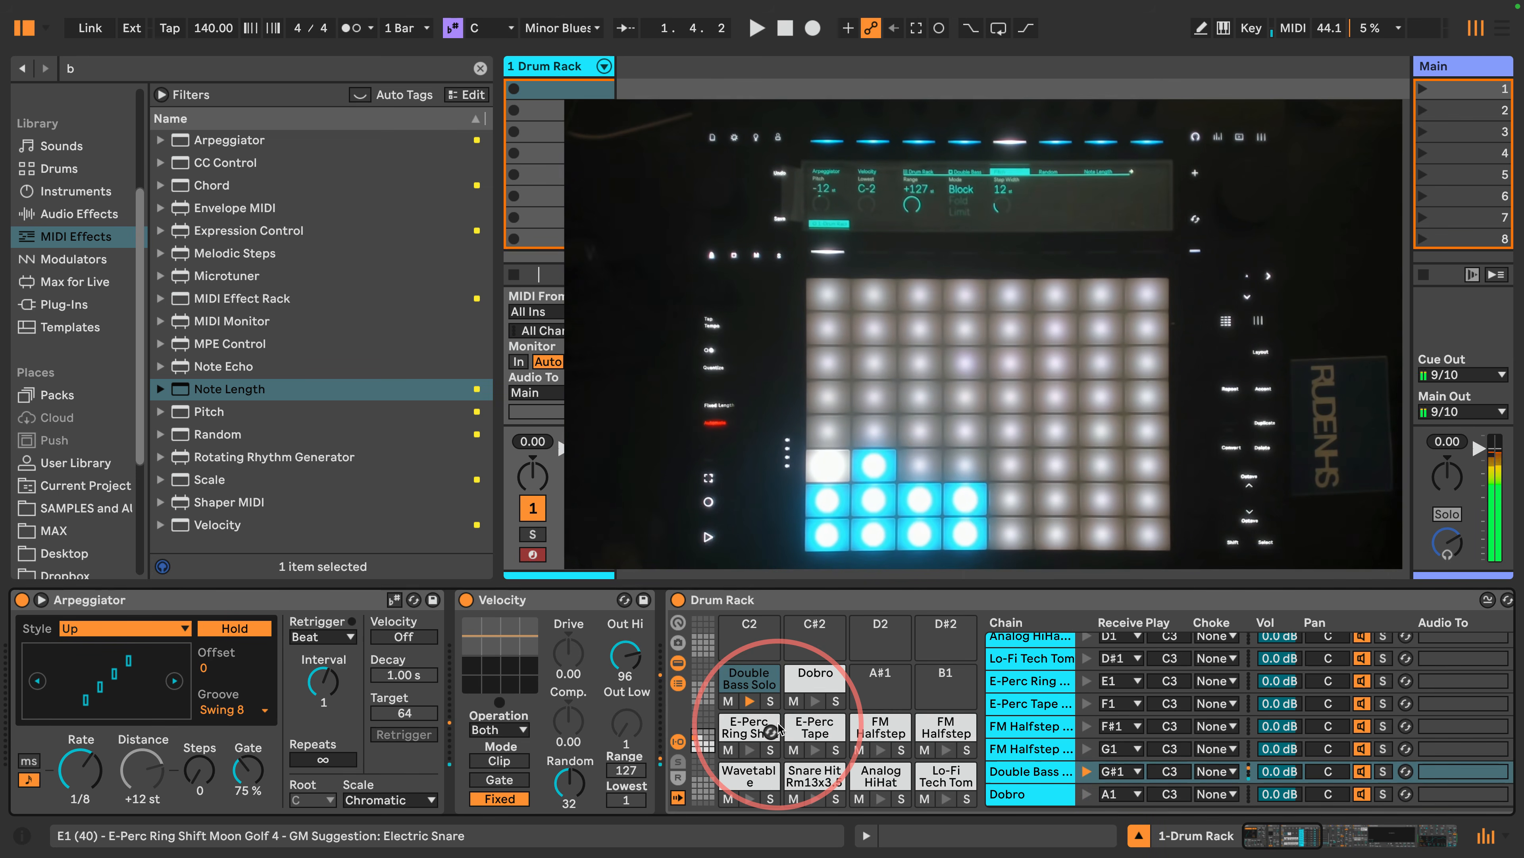
left_click(238, 632)
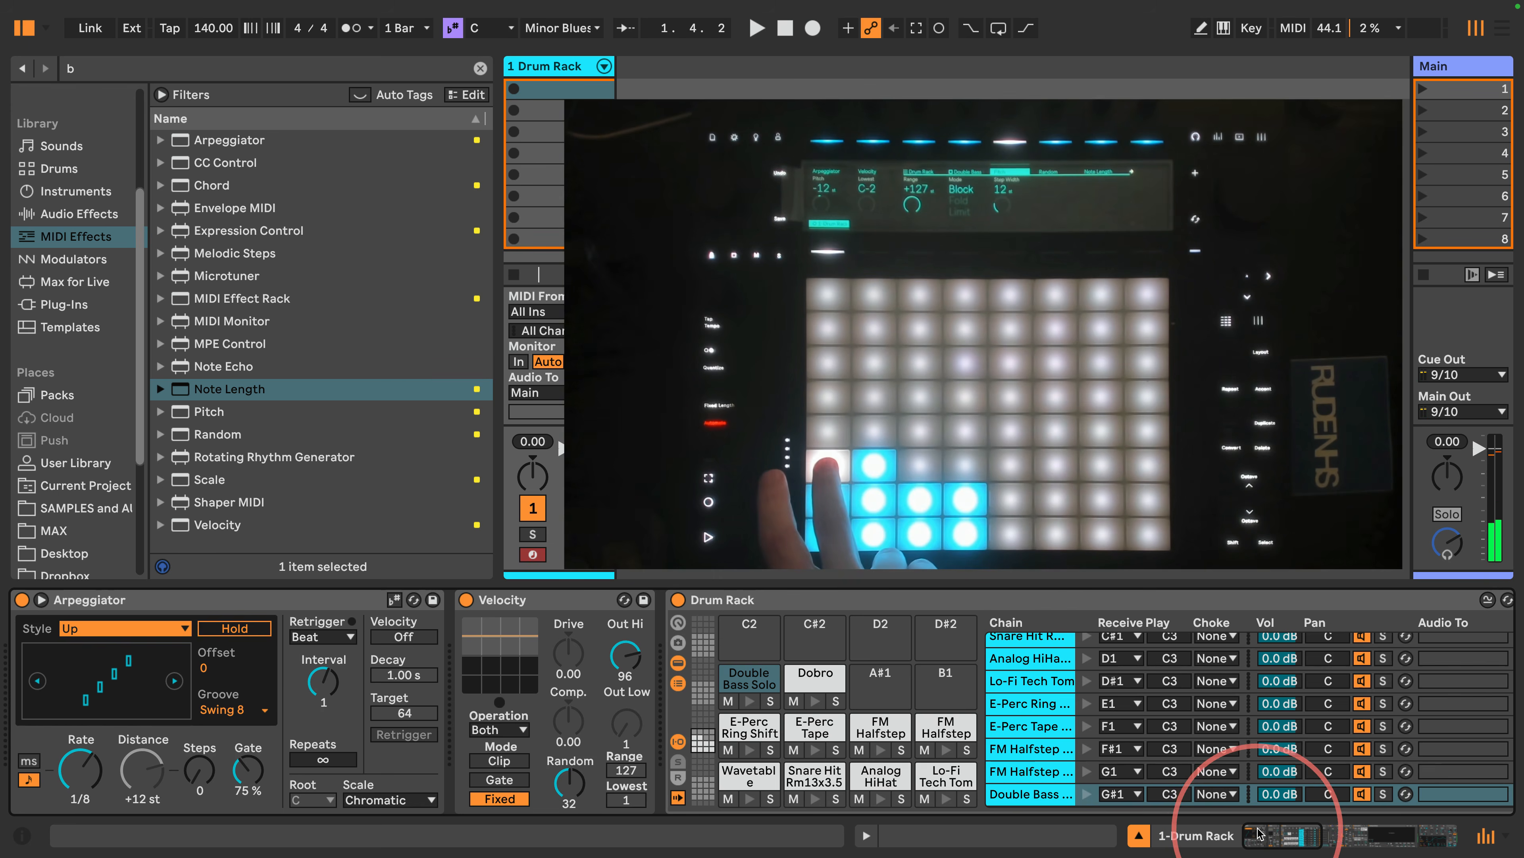
Step: Add an Arpeggiator before Pitch on the Double Bass pad, keeping Retrigger off and setting its groove to Swing 8
left_click(1287, 838)
left_click_drag(1288, 838, 1318, 841)
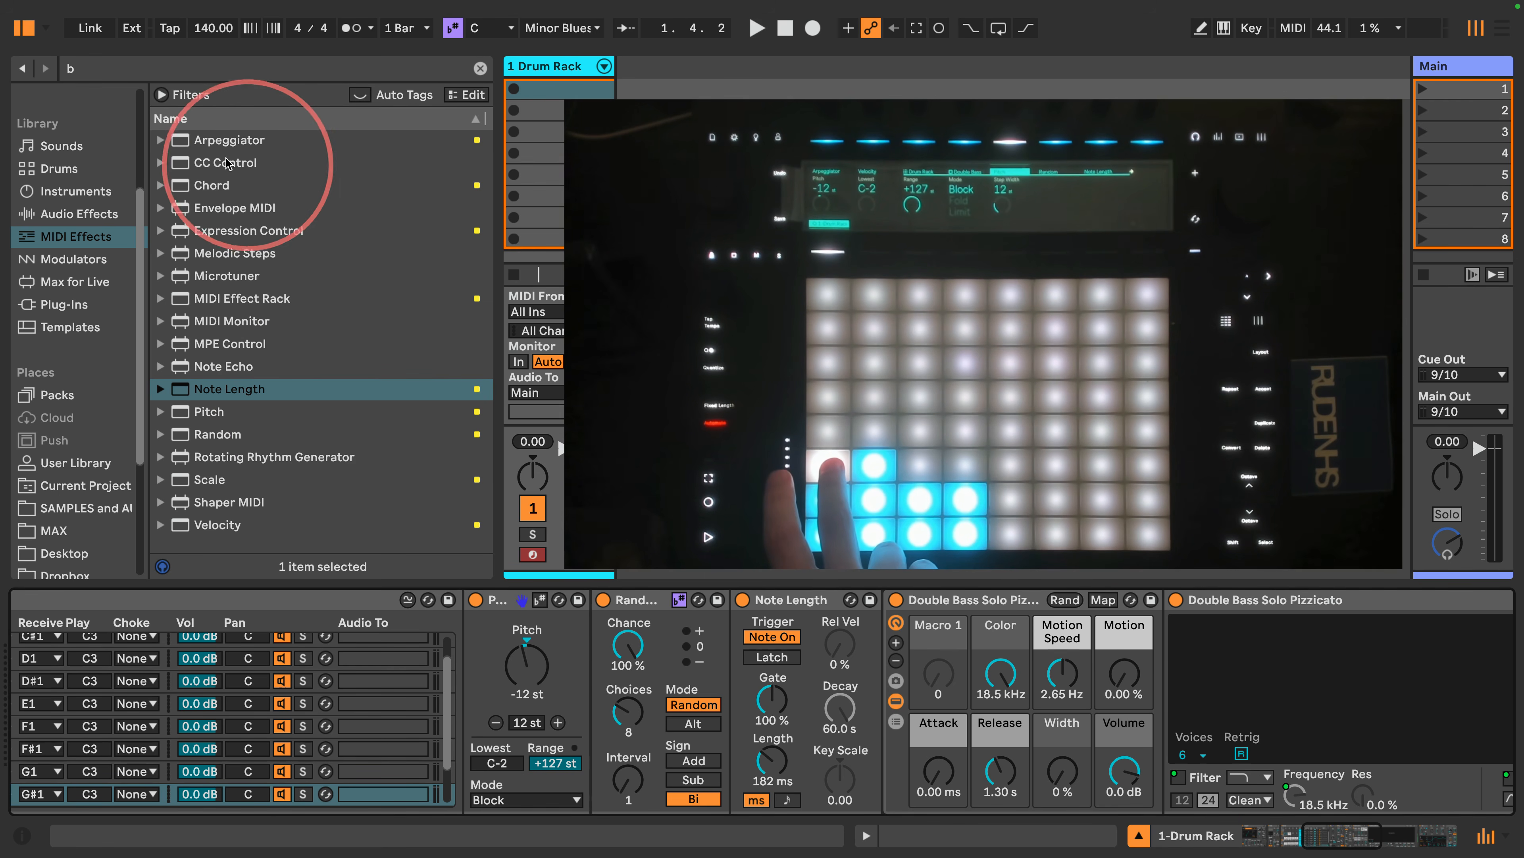
left_click_drag(204, 140, 510, 615)
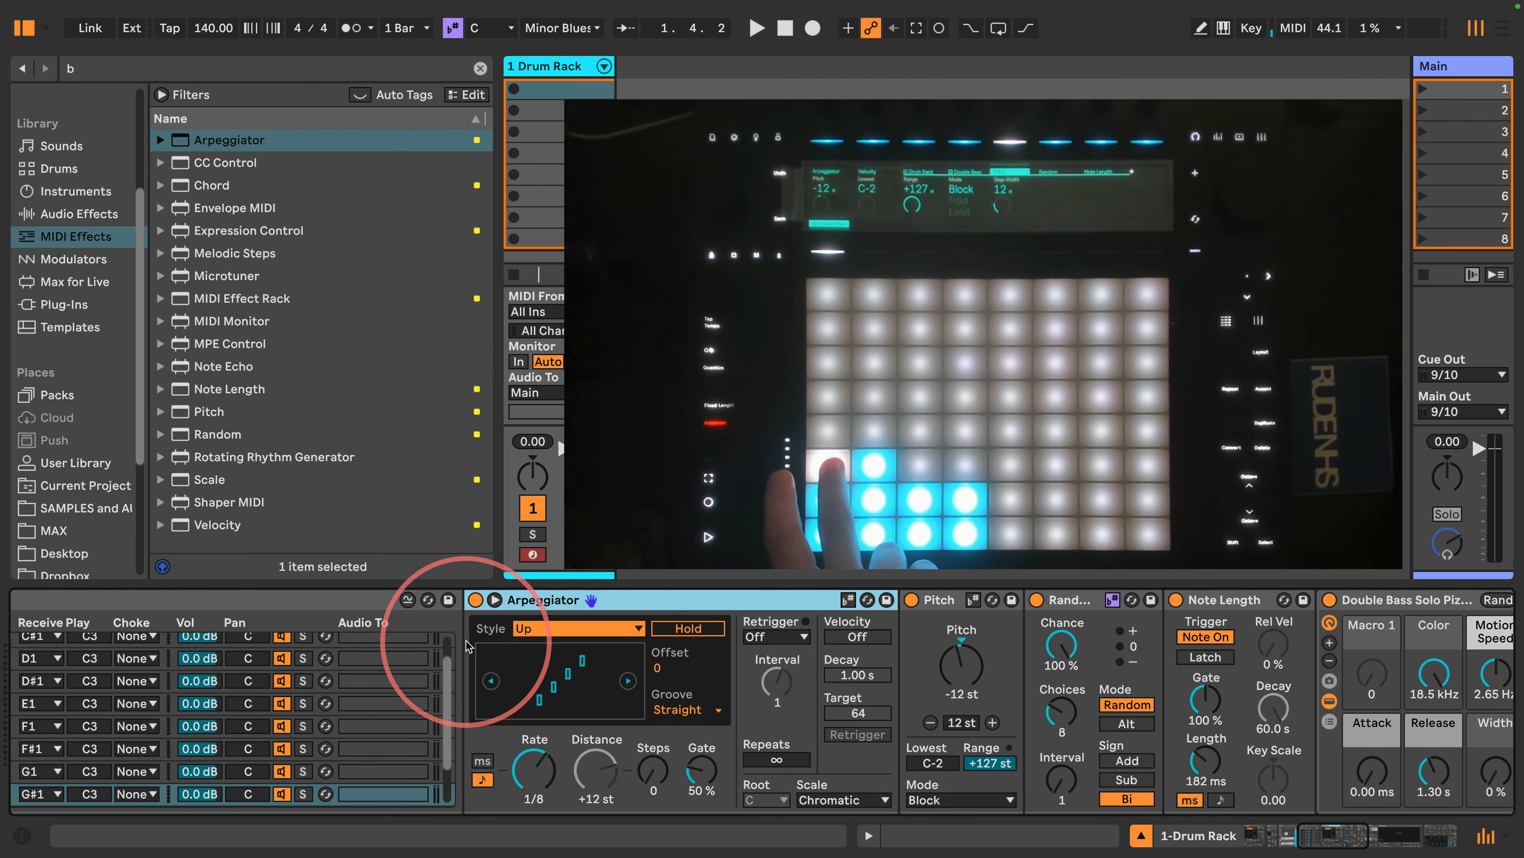
left_click(780, 638)
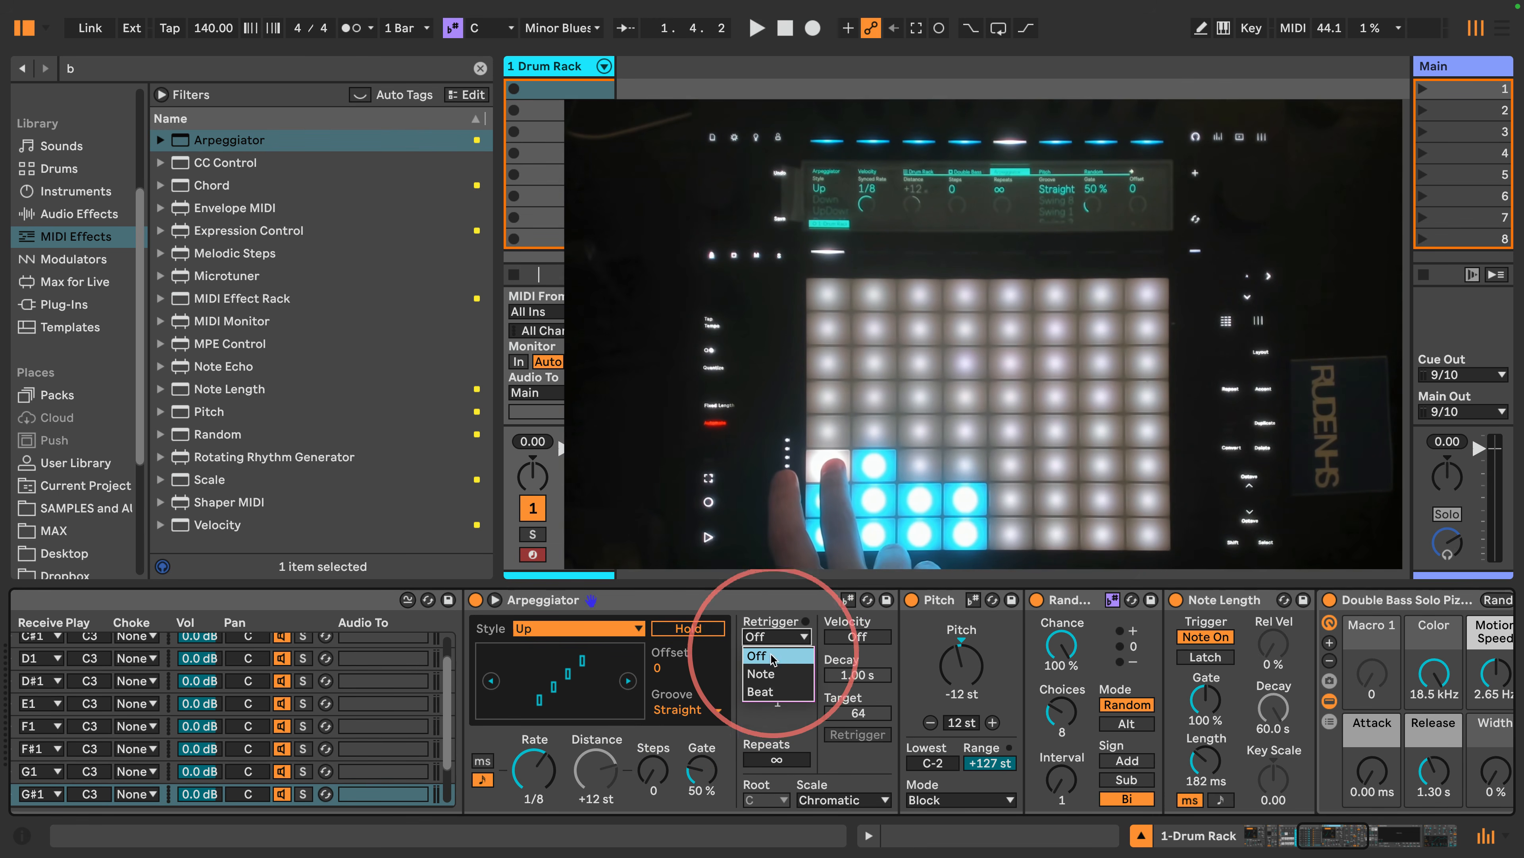
left_click(758, 623)
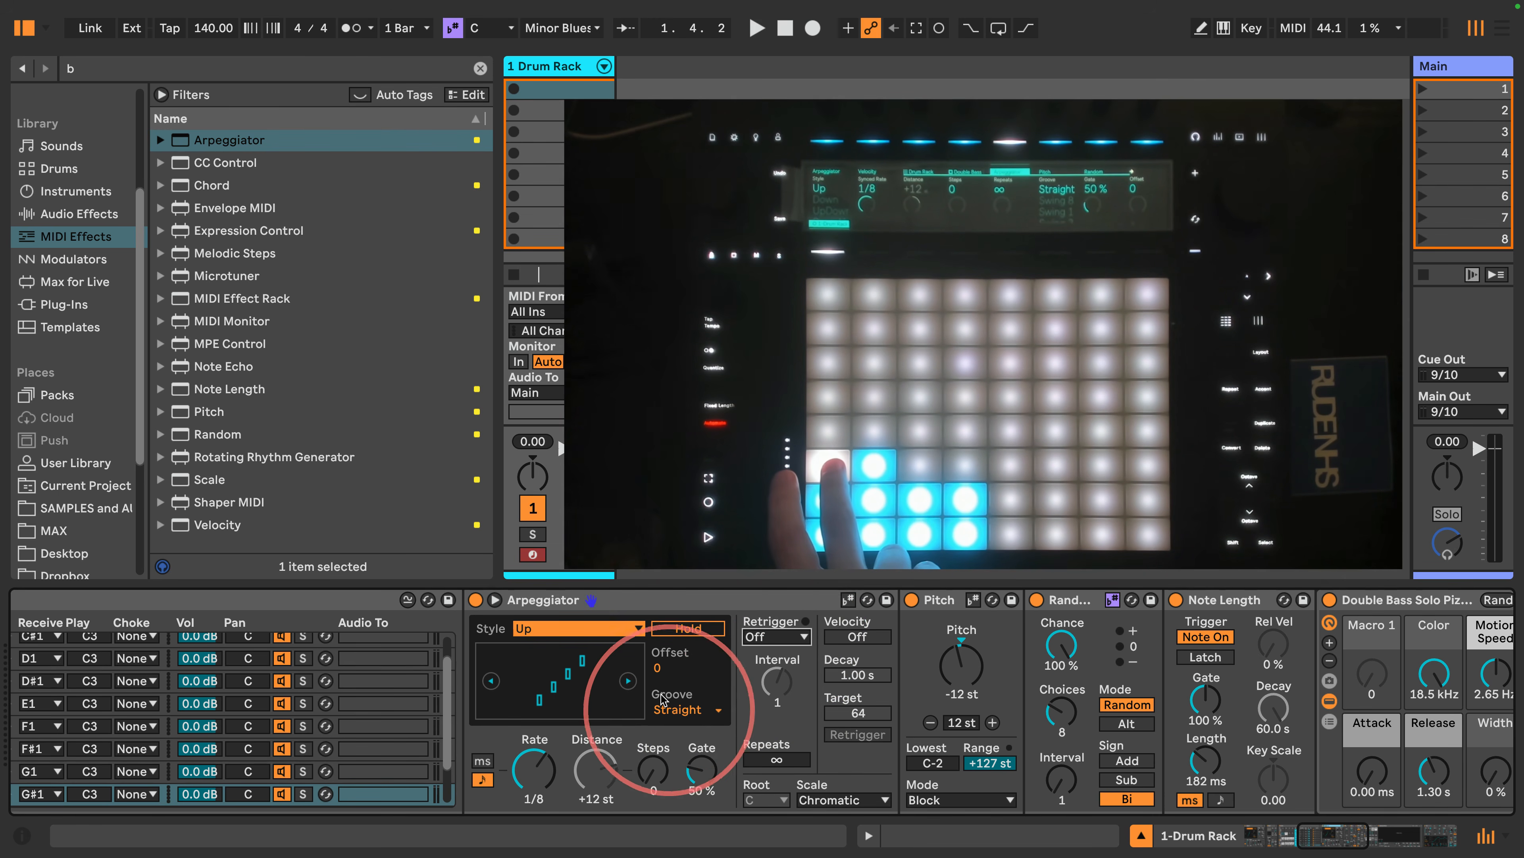
left_click(684, 709)
left_click(663, 746)
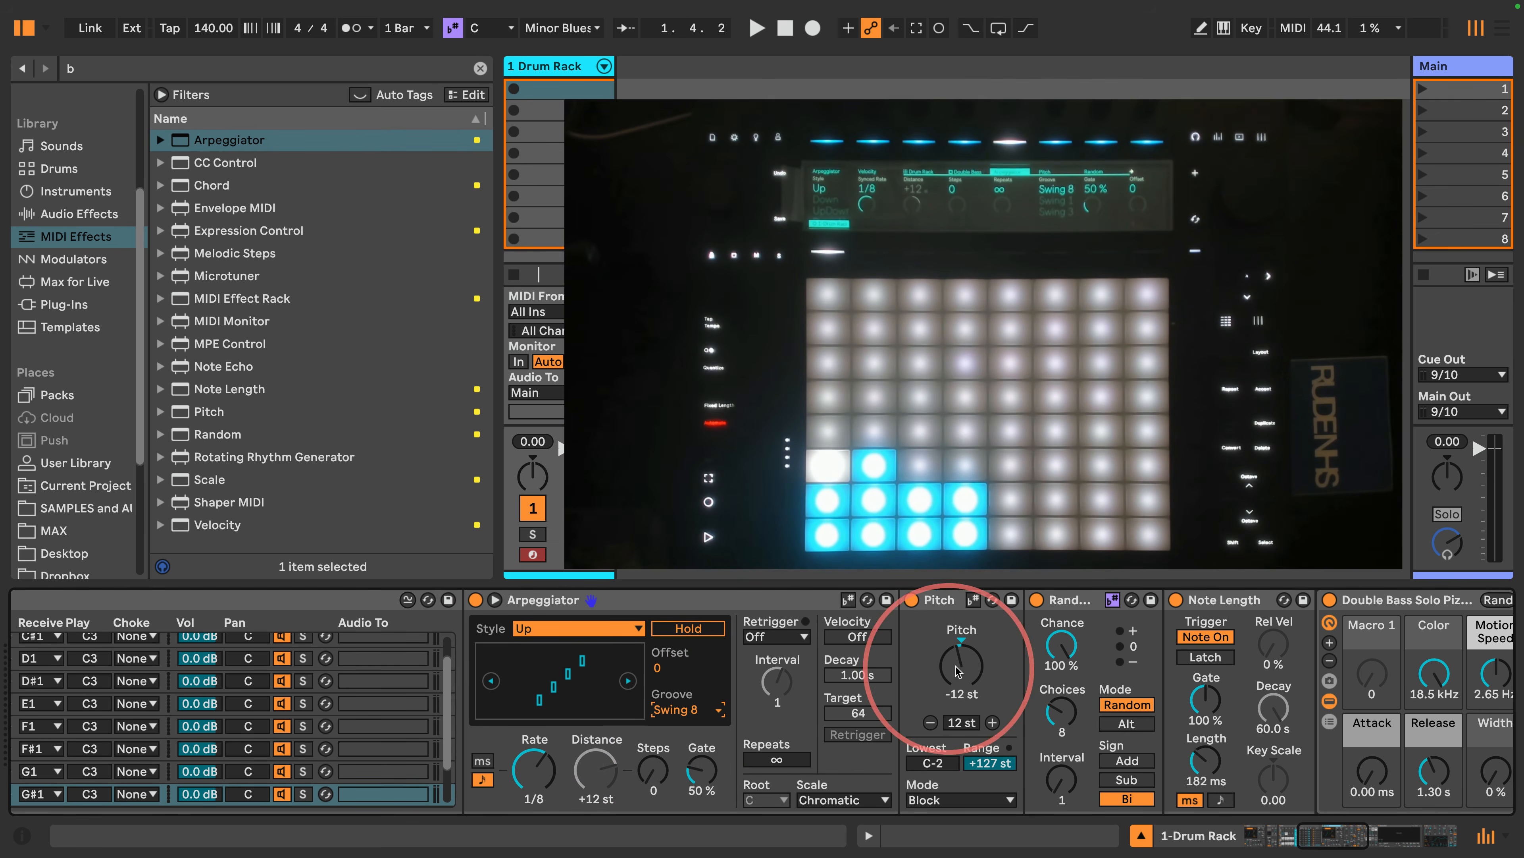
Step: Move Note Length ahead of the Double Bass pad's Arpeggiator and set its length to 2.68 s in time mode
left_click(1219, 600)
left_click_drag(1222, 602, 476, 623)
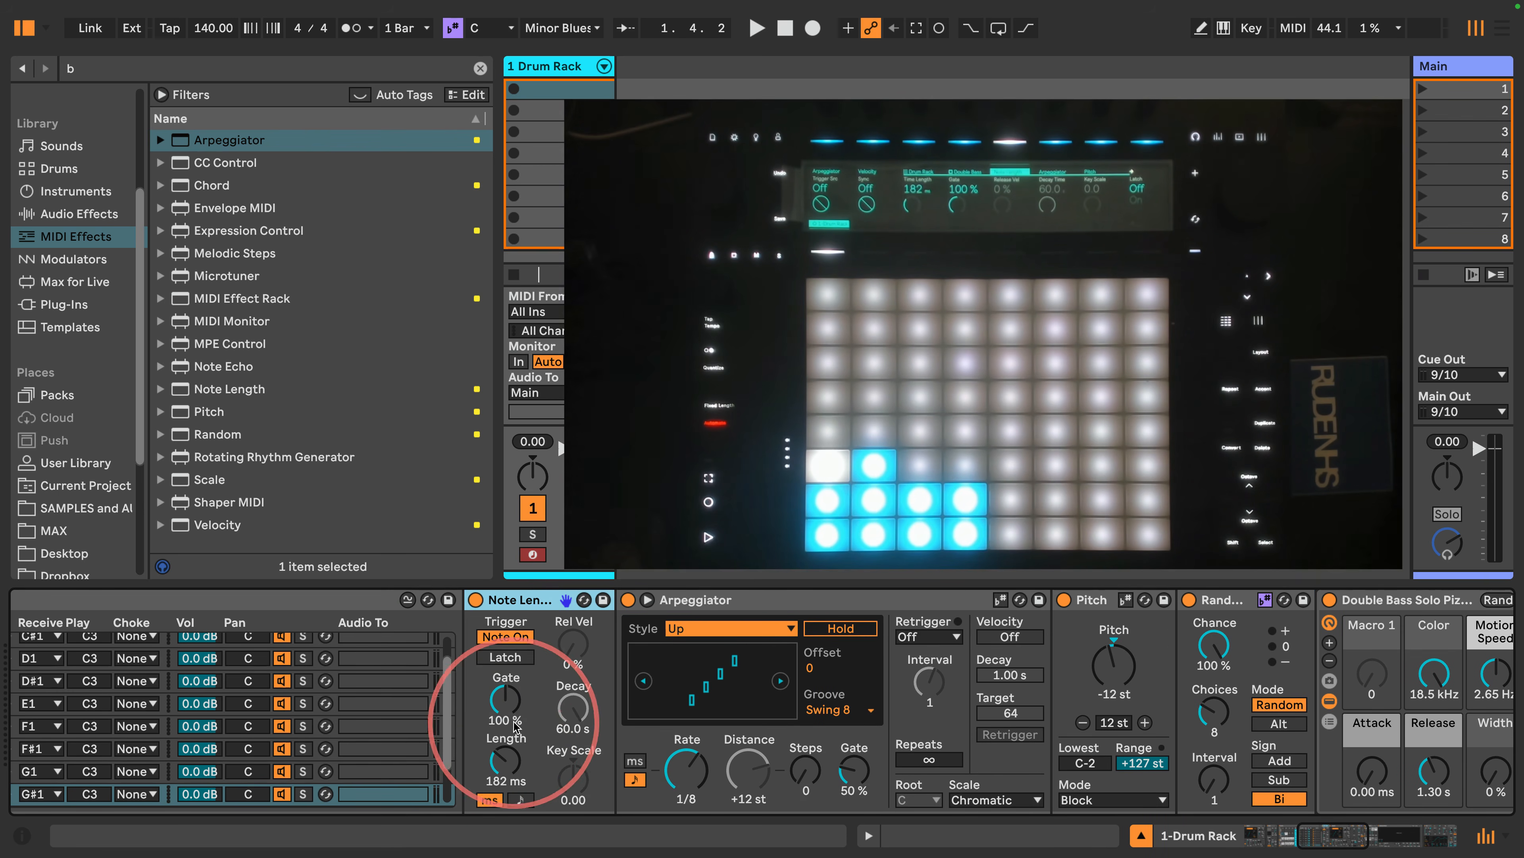
left_click(521, 800)
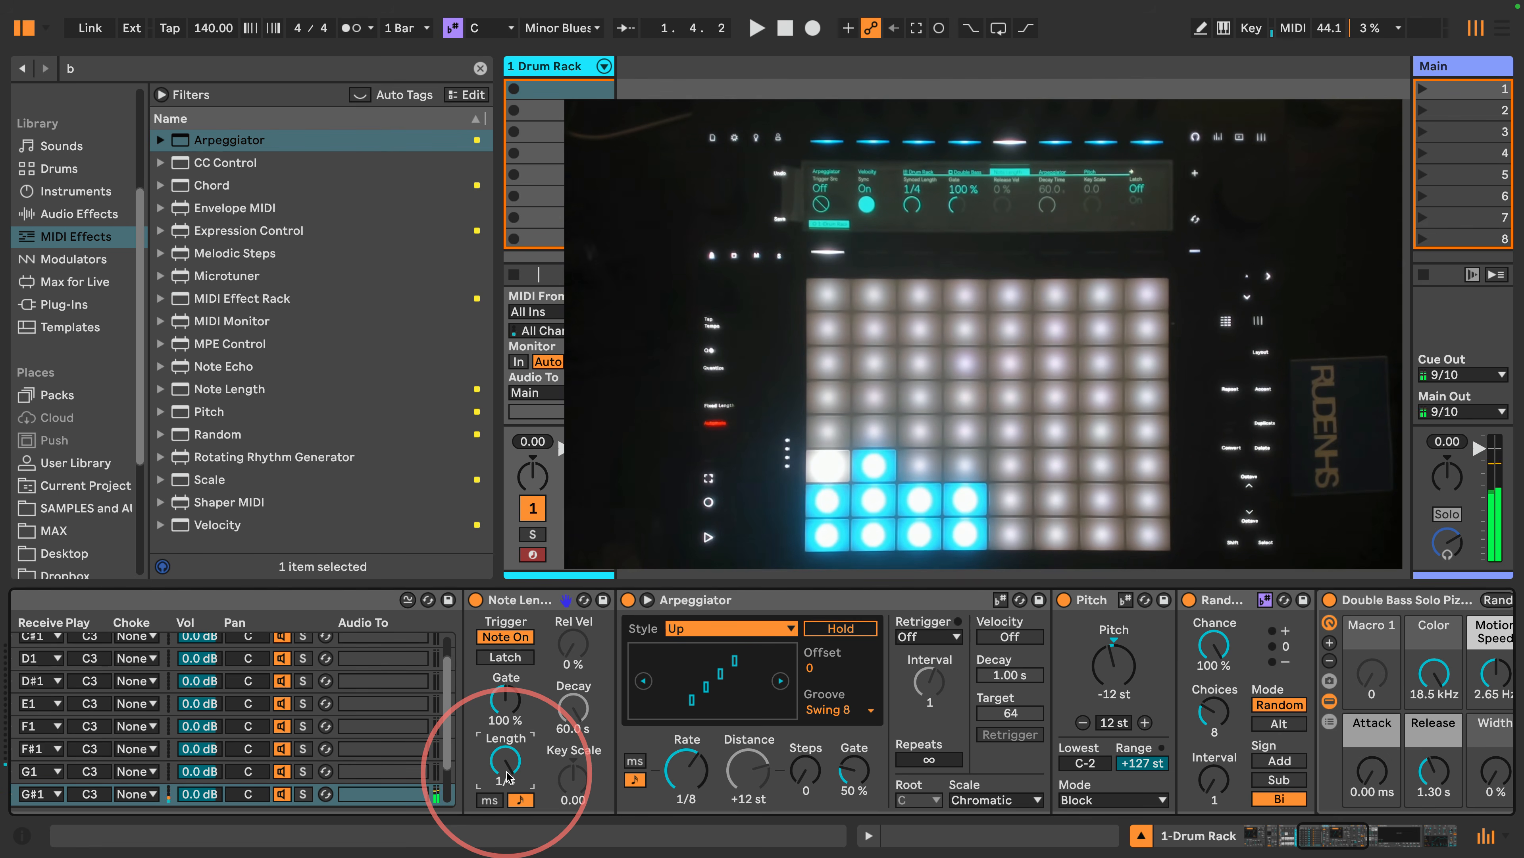
left_click(490, 799)
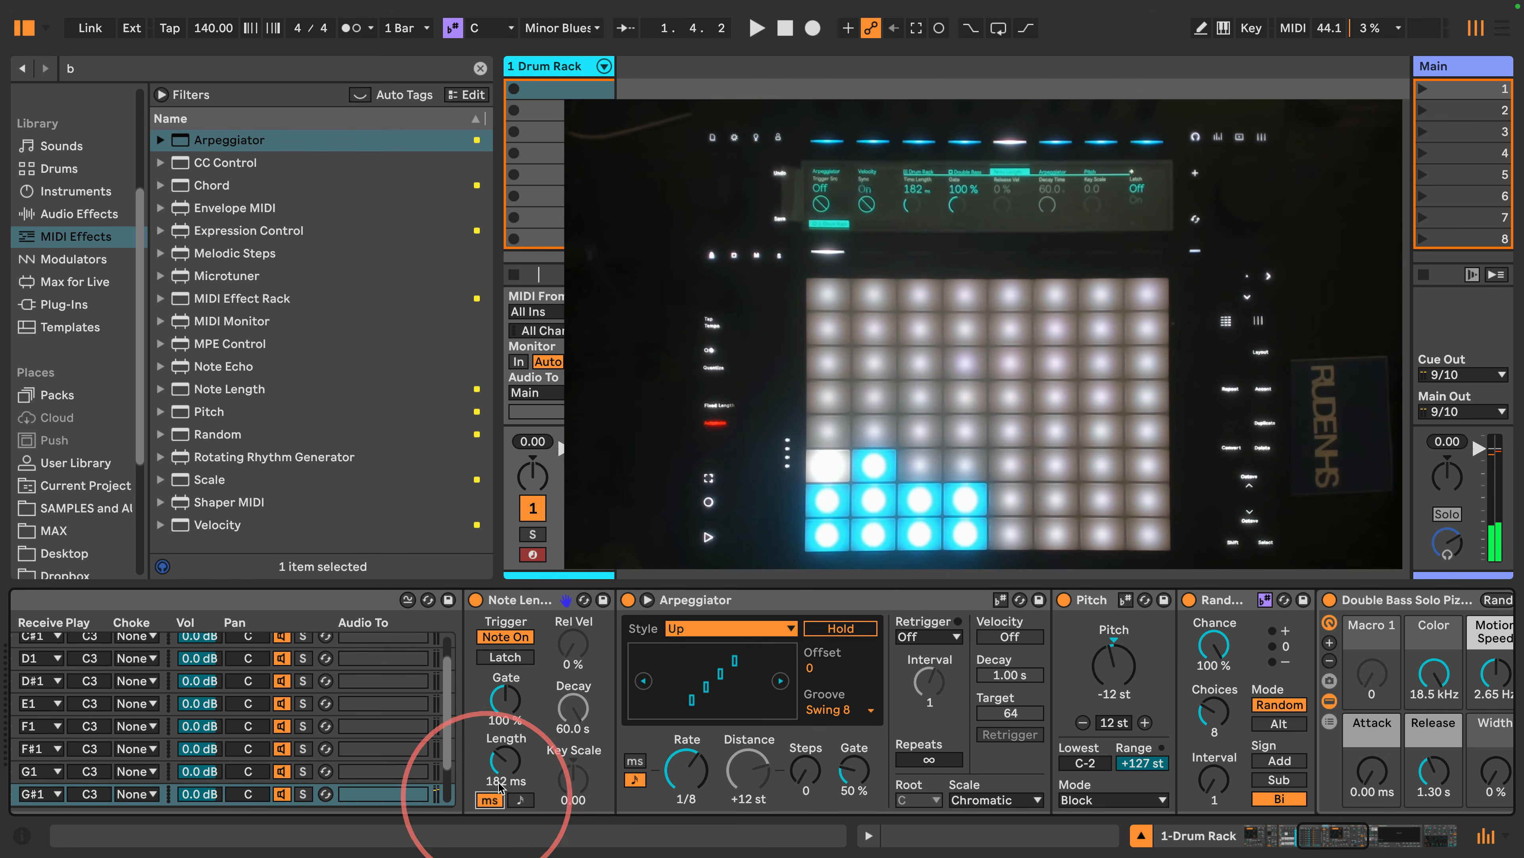
left_click_drag(506, 761, 504, 767)
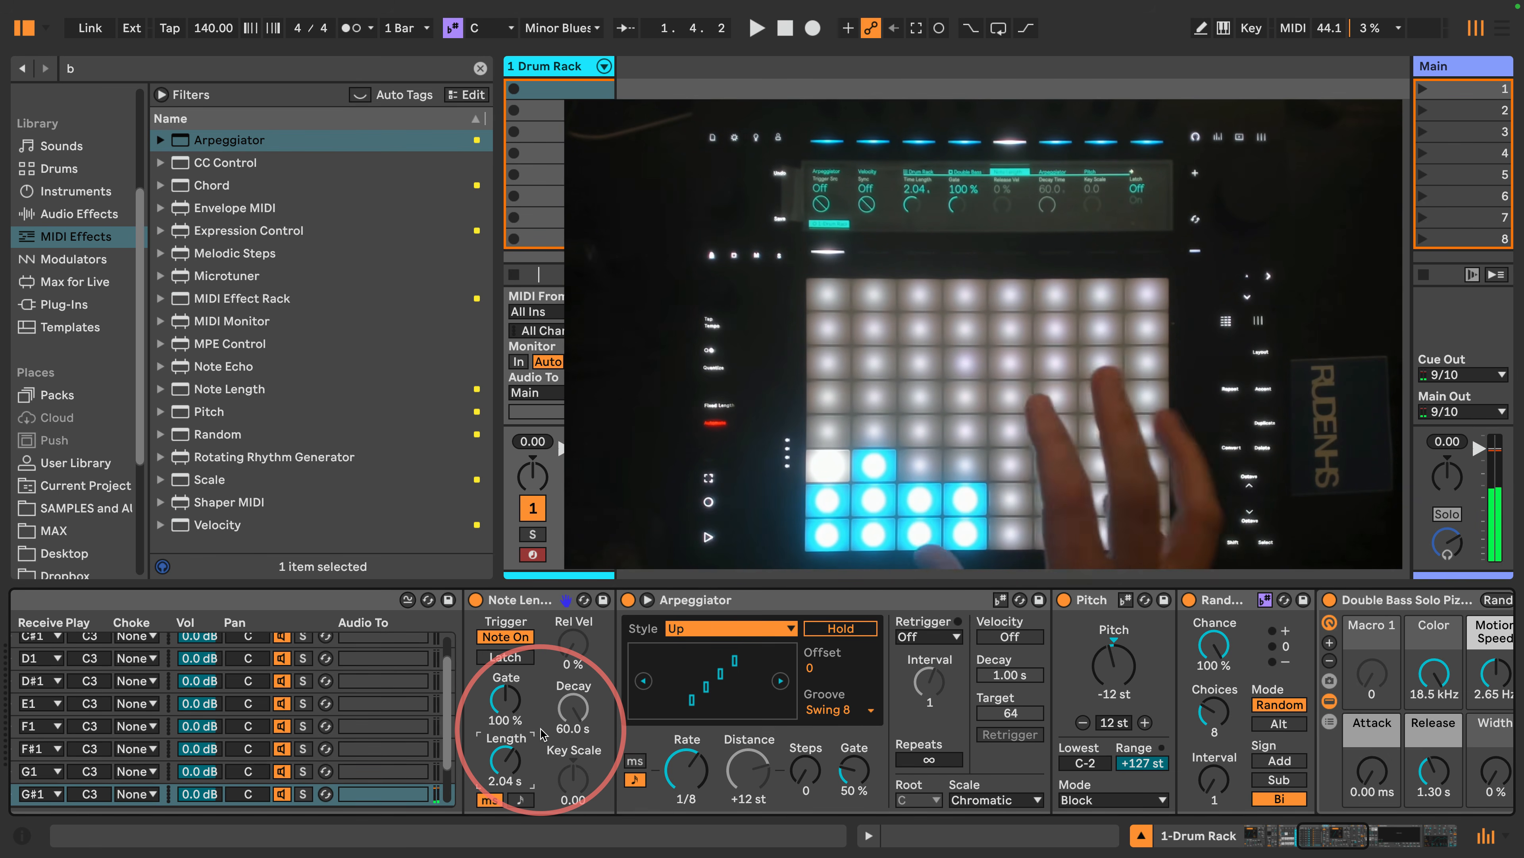
left_click_drag(505, 769, 504, 766)
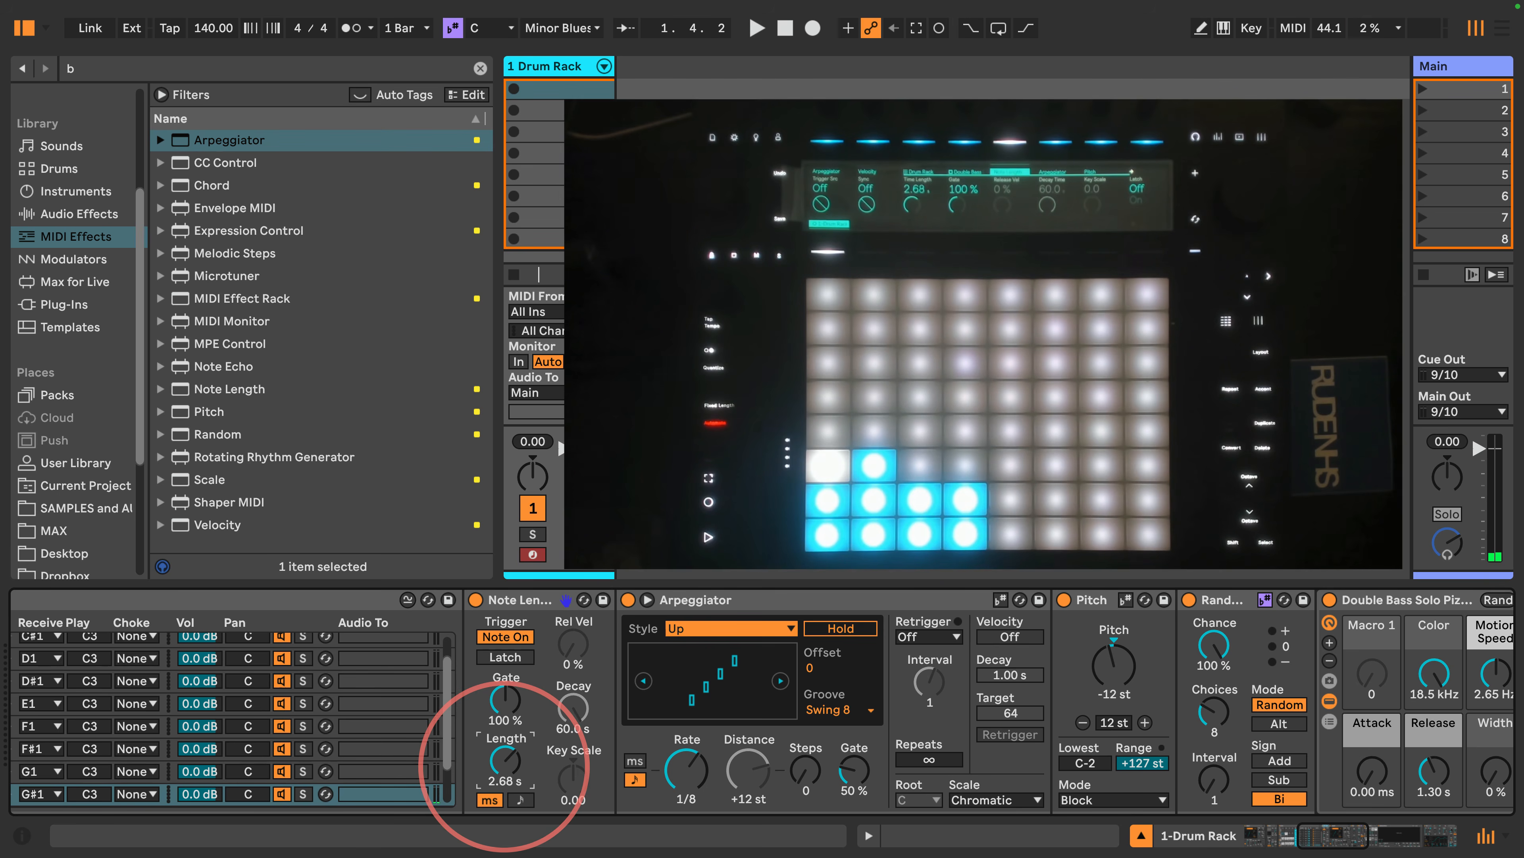
Step: Turn on Hold in the Arpeggiator at the start of the track's device chain and set its style to Con & Diverge
scroll(721, 720, "left", 10)
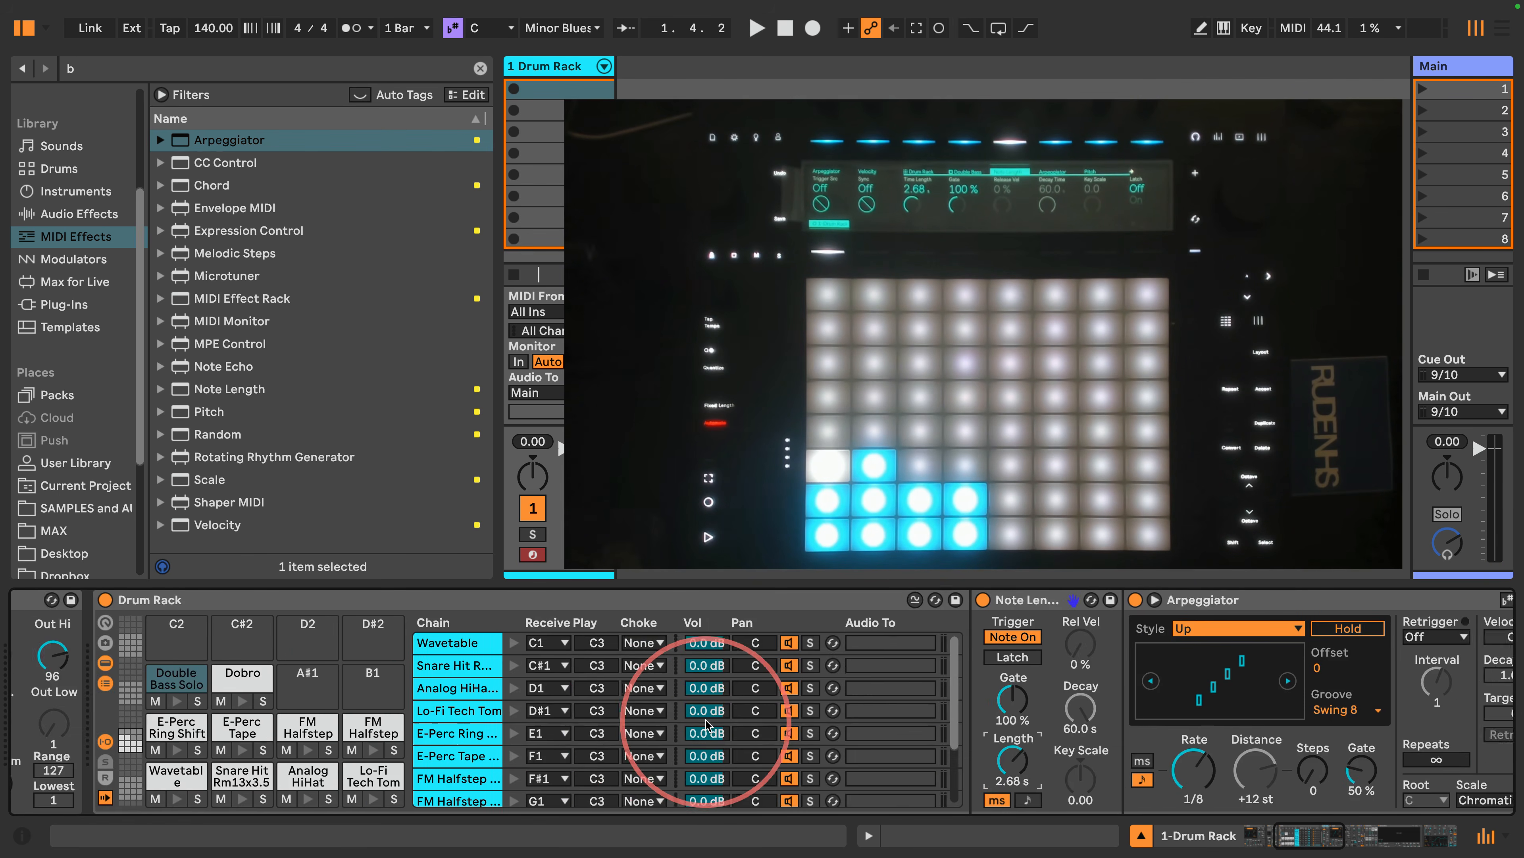
scroll(707, 725, "left", 10)
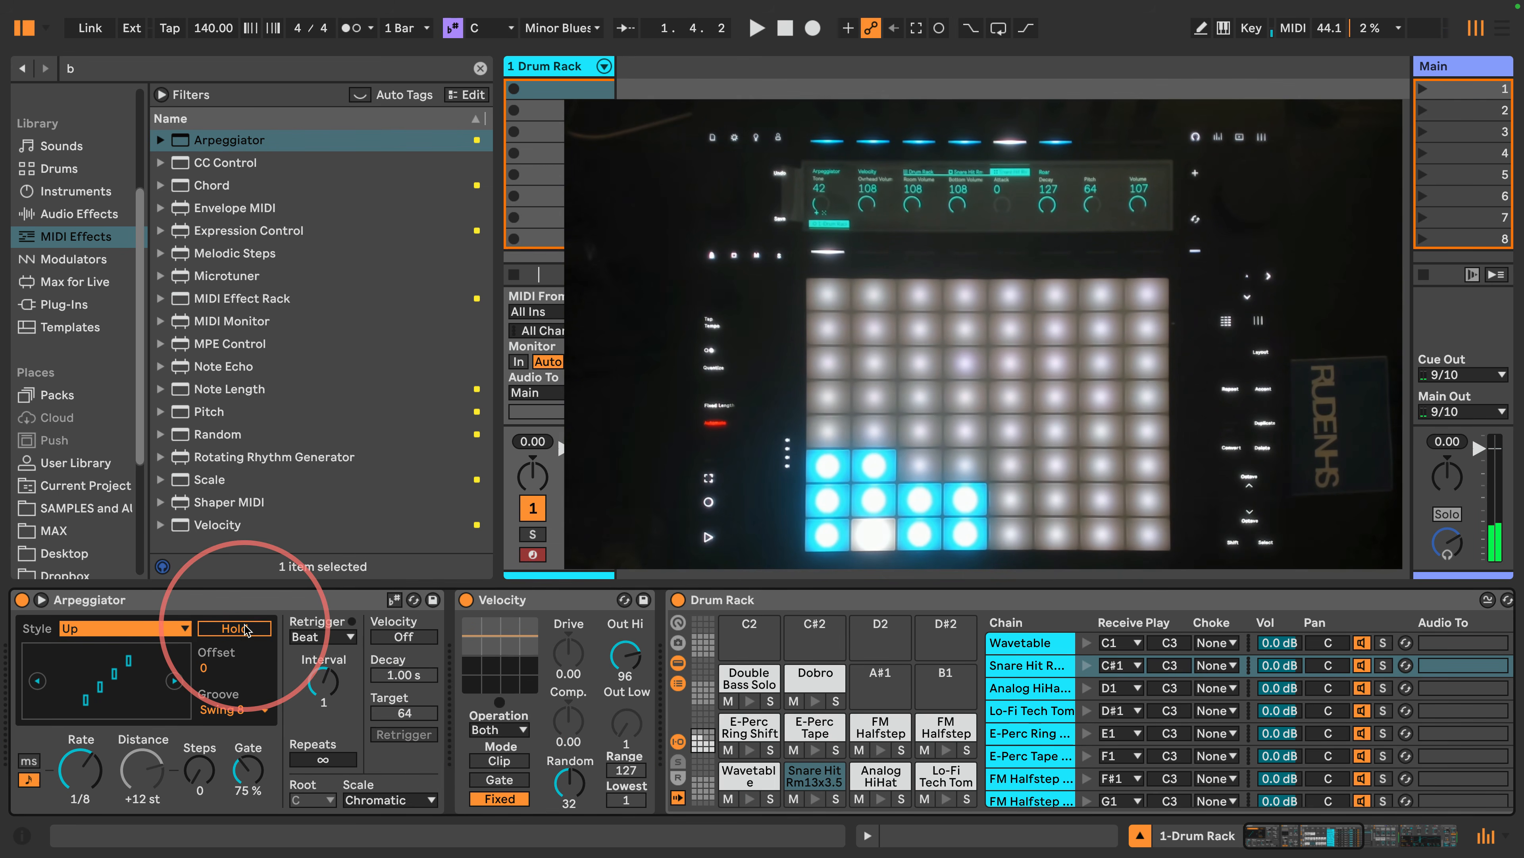
left_click(236, 634)
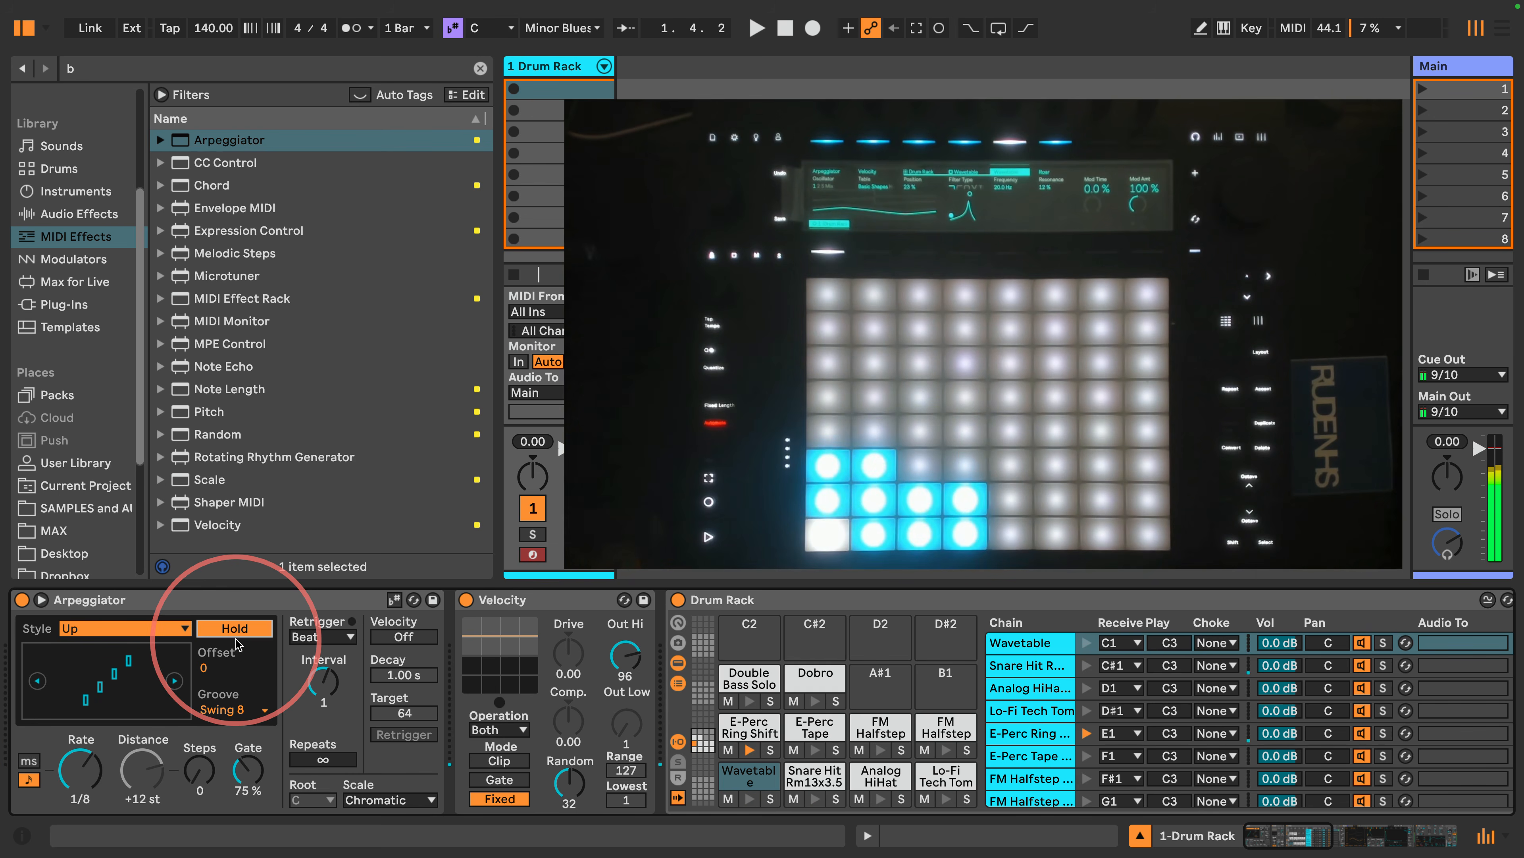
left_click(162, 629)
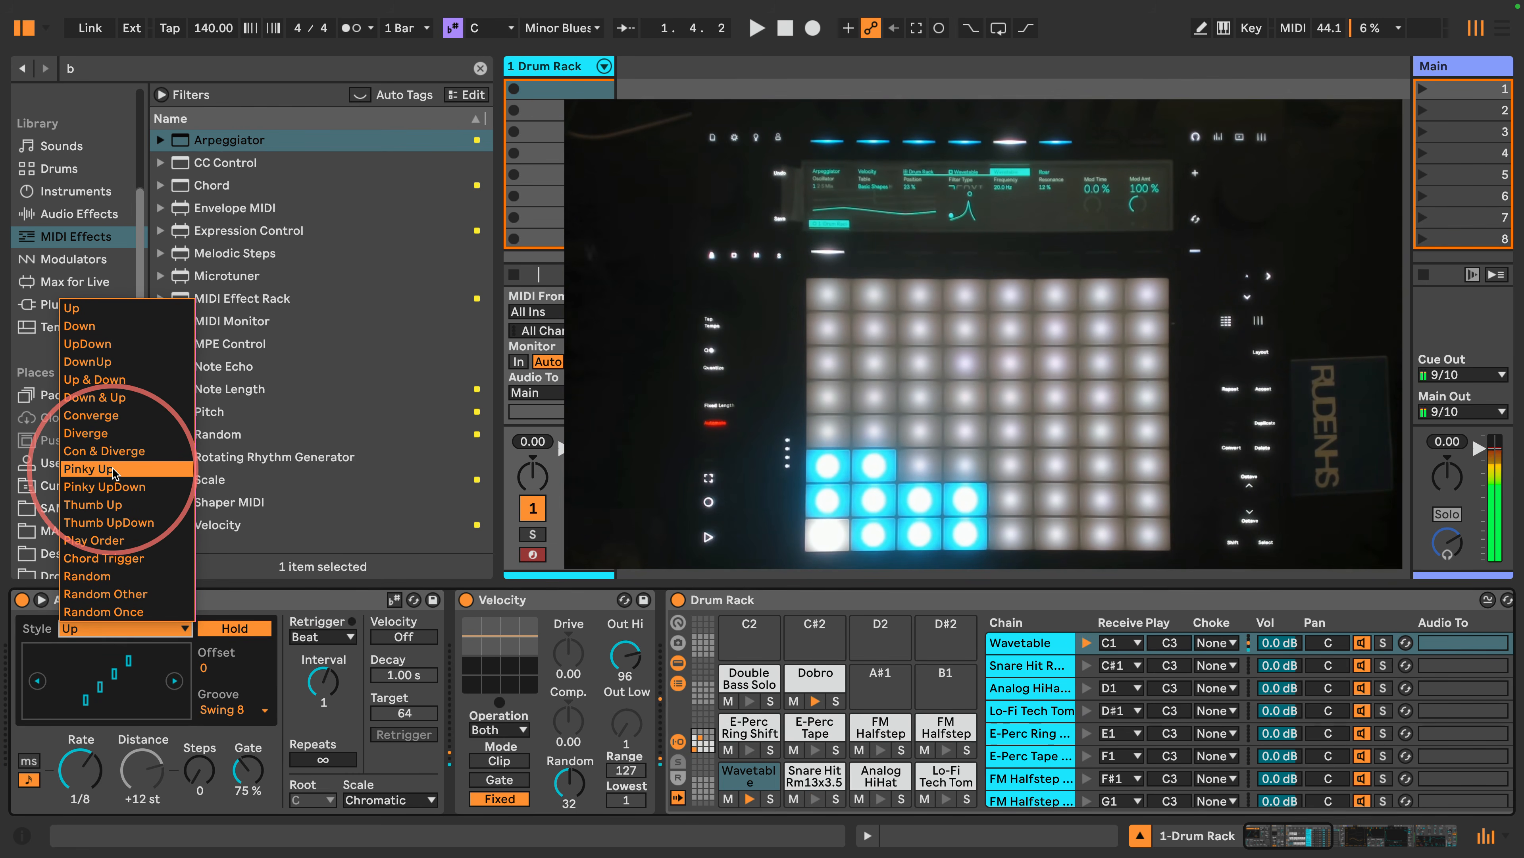
left_click(104, 452)
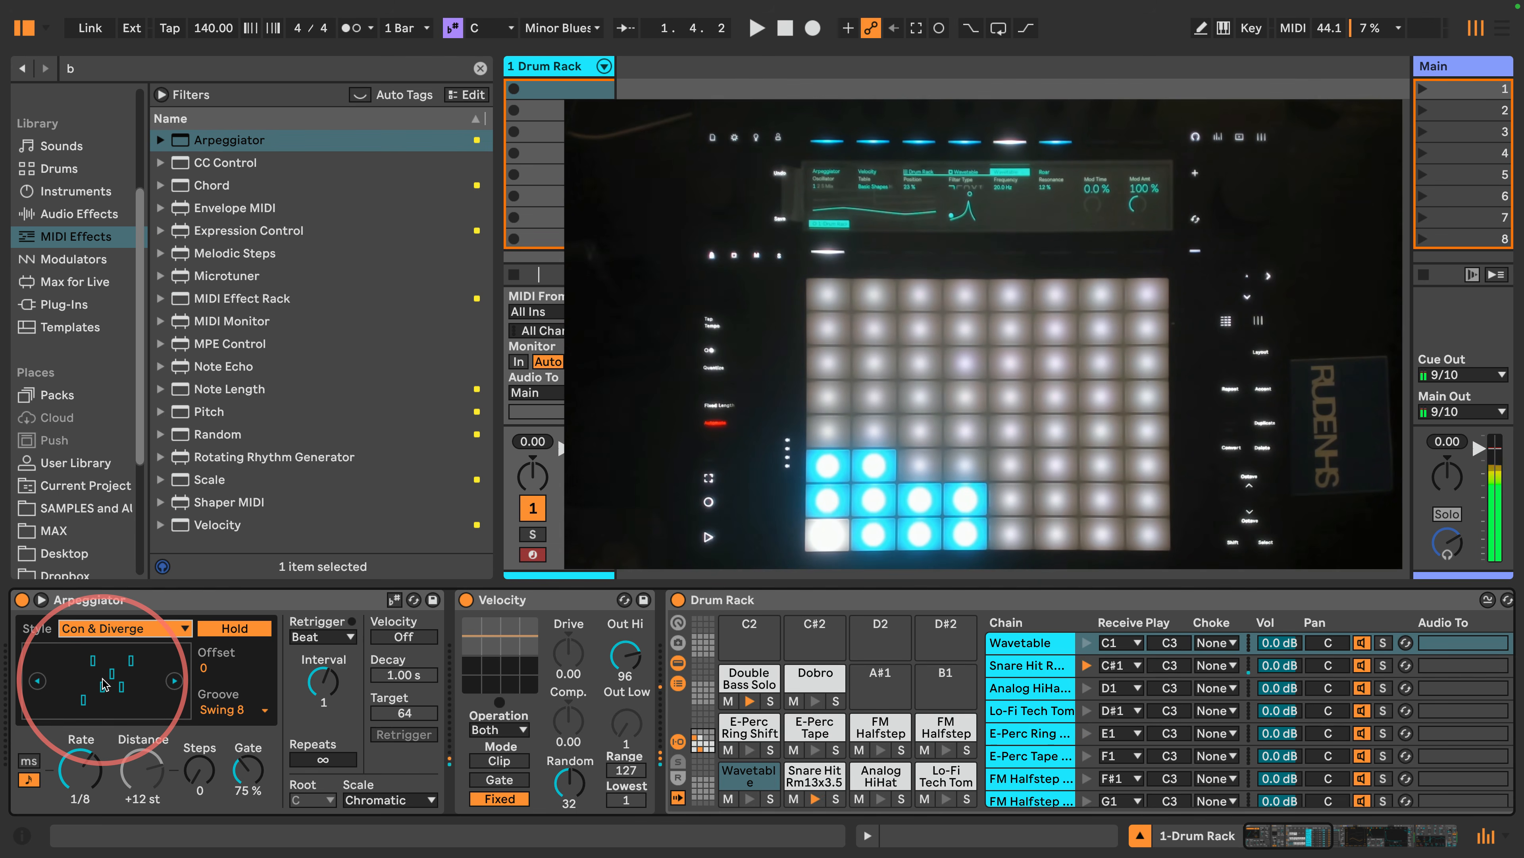
key("space")
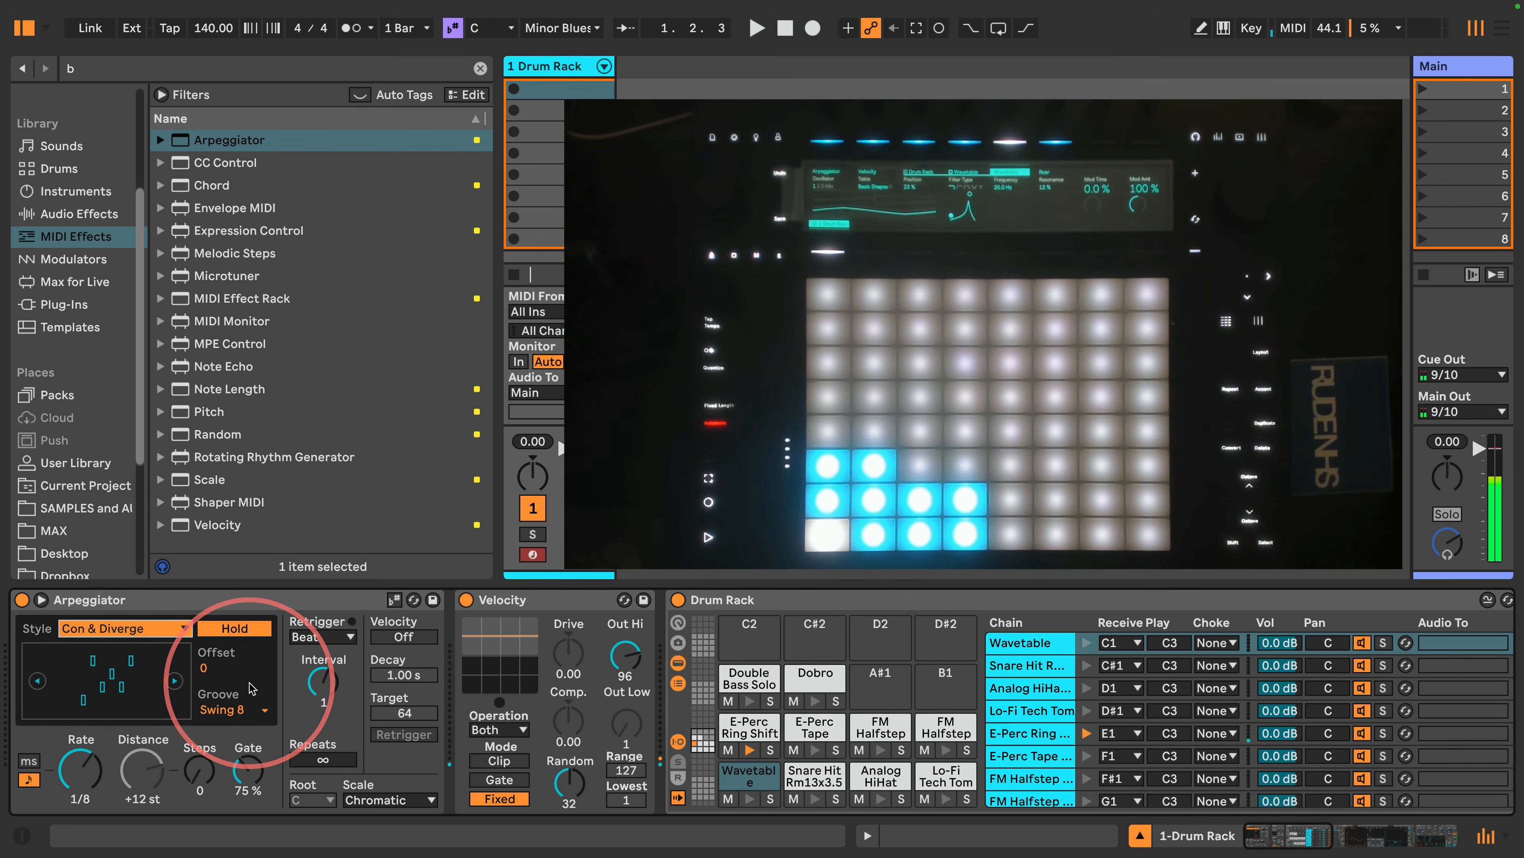
Step: Switch the browser to the Sounds library and change its filter from Strings to Lead
left_click(63, 146)
left_click(298, 179)
scroll(170, 273, "down", 2)
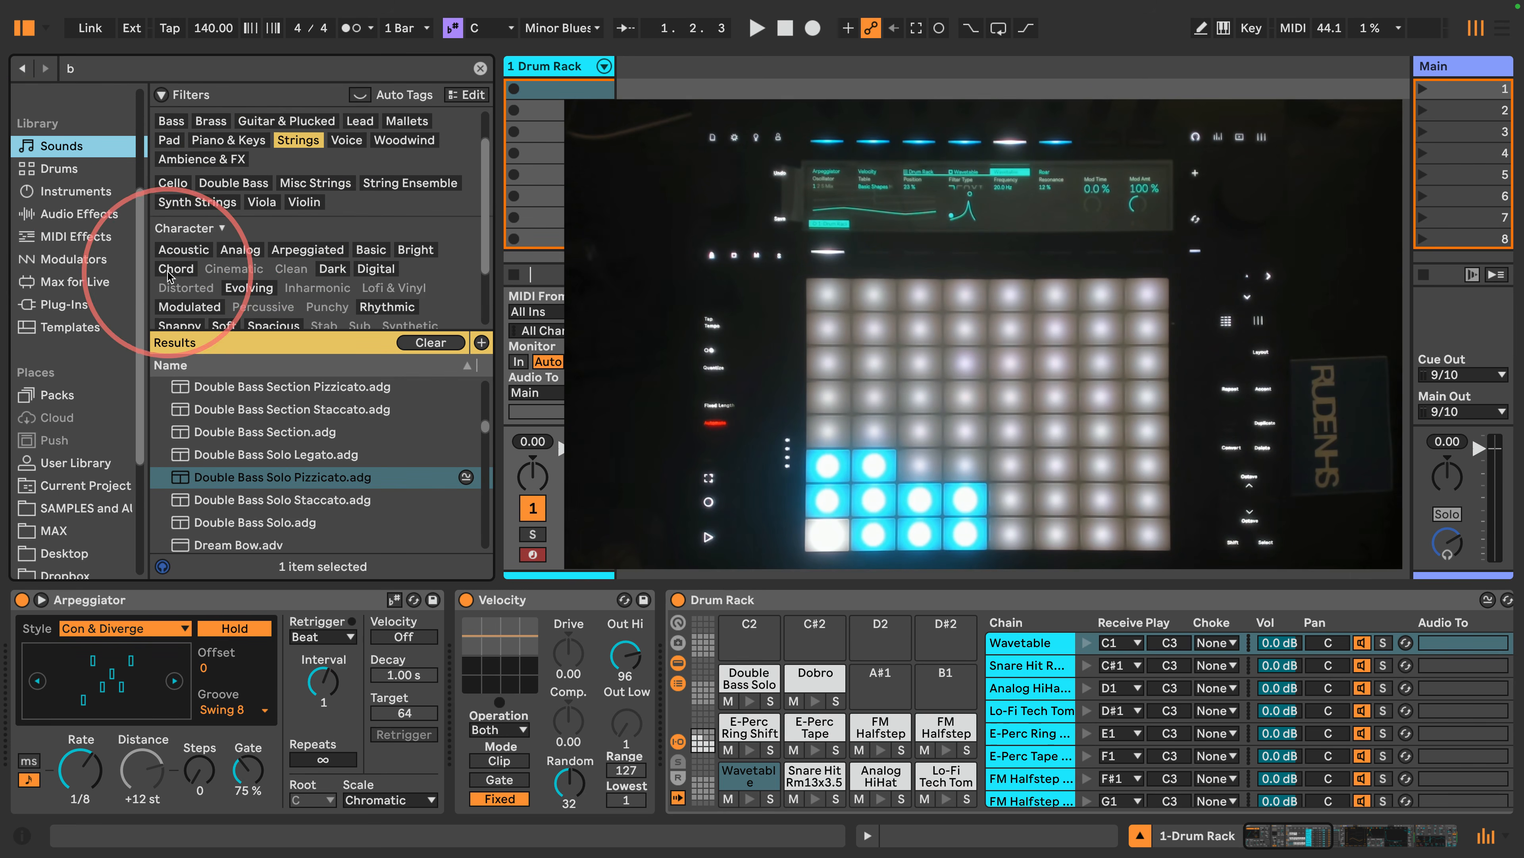
scroll(181, 270, "down", 1)
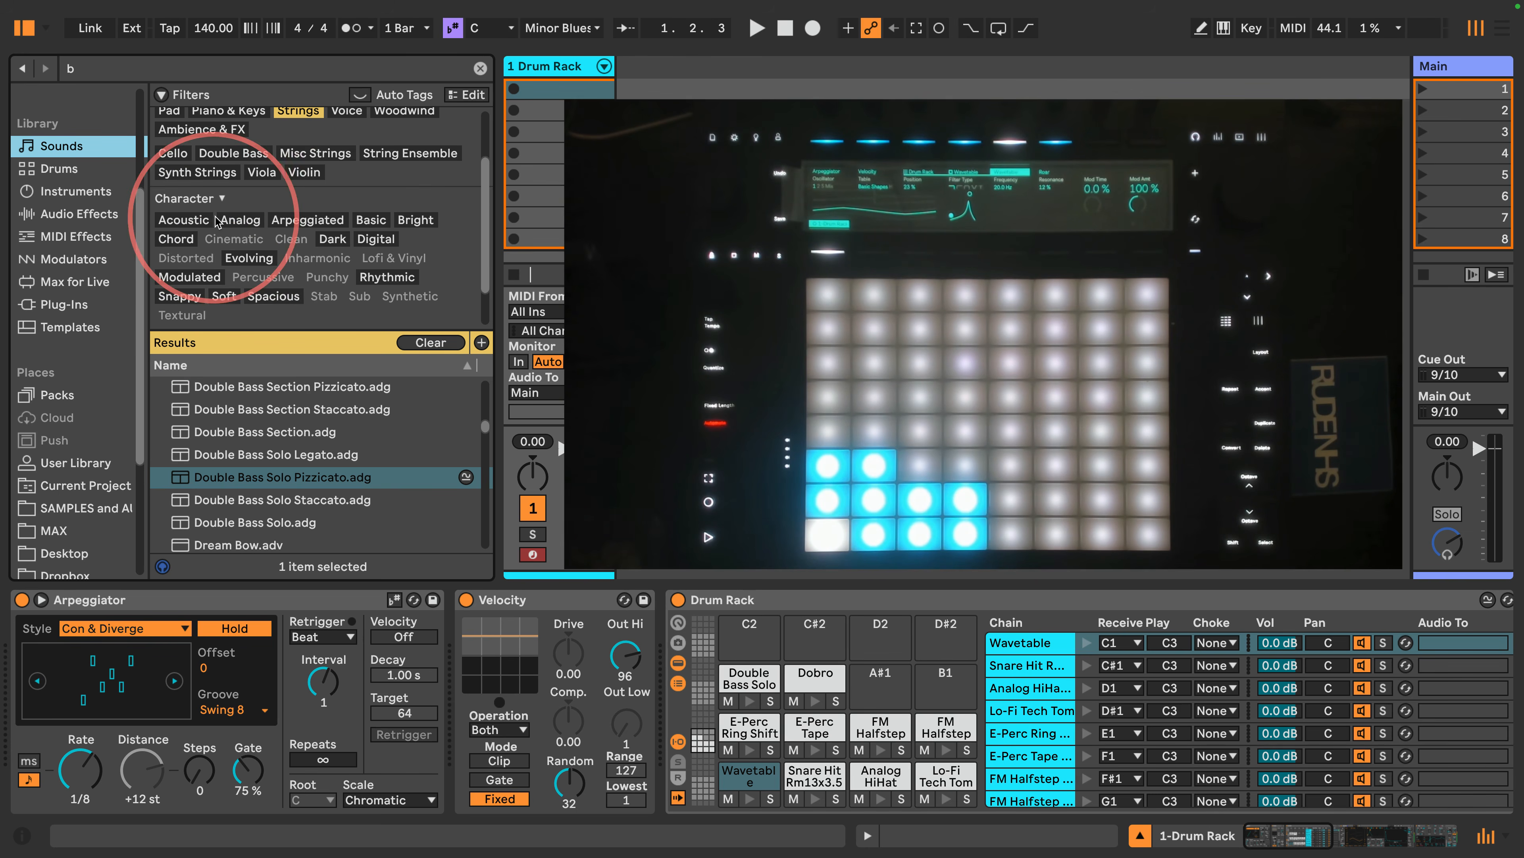
scroll(307, 225, "down", 1)
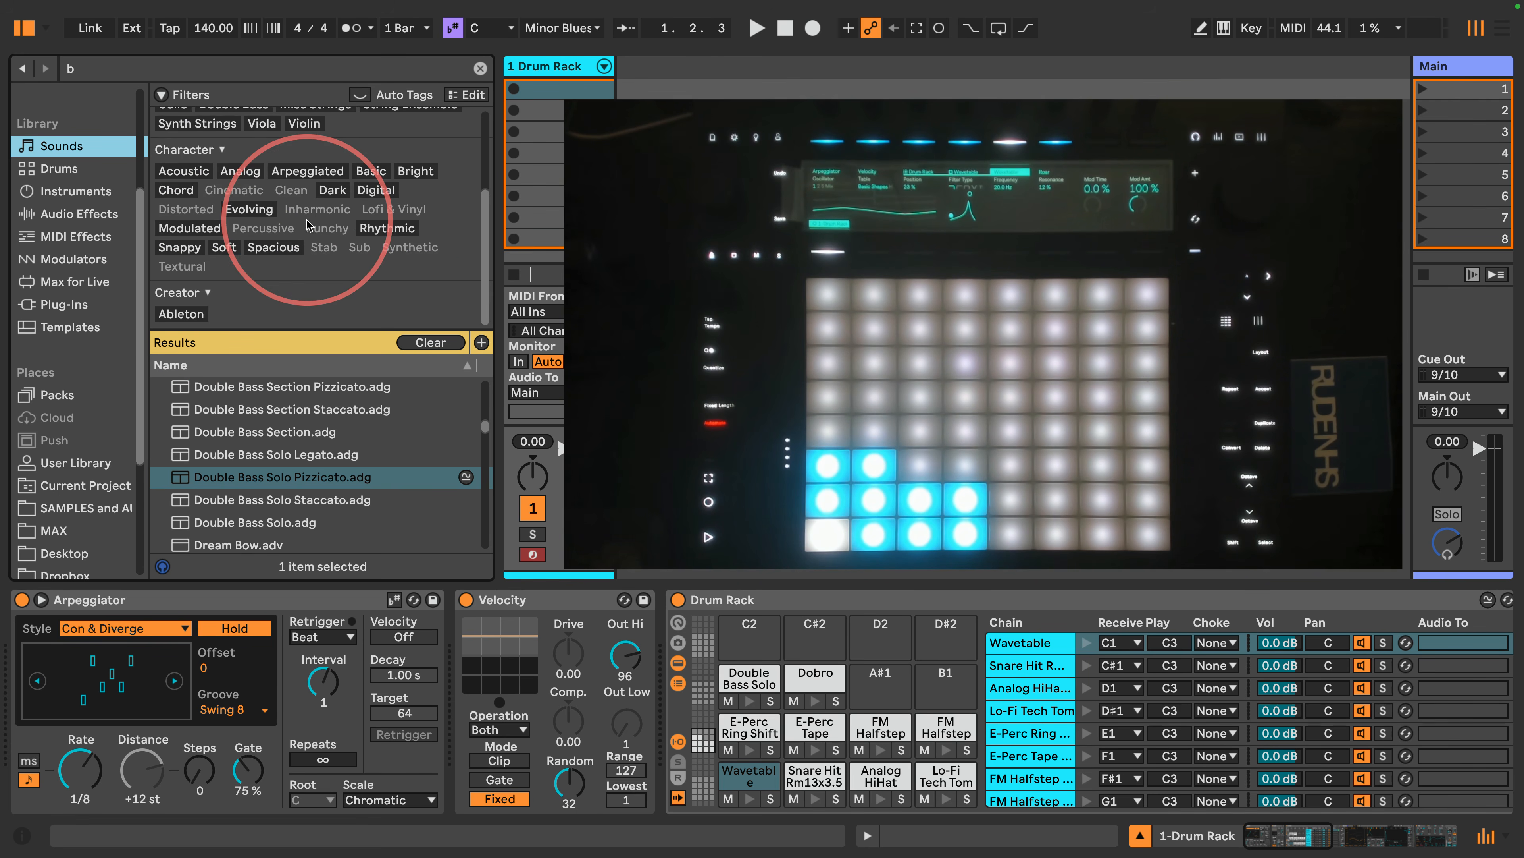
scroll(288, 230, "up", 3)
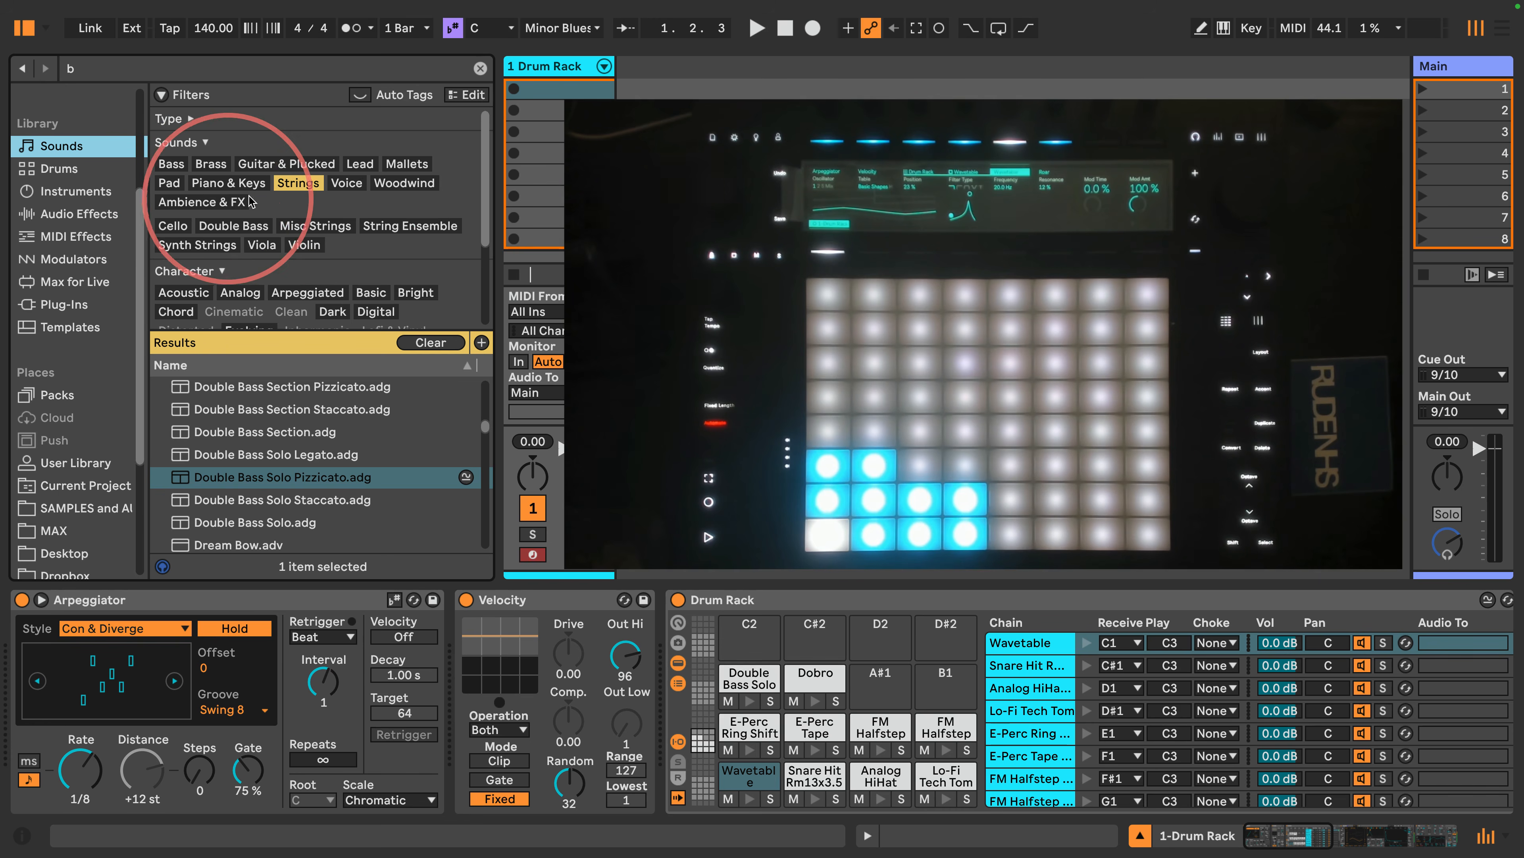
left_click(360, 163)
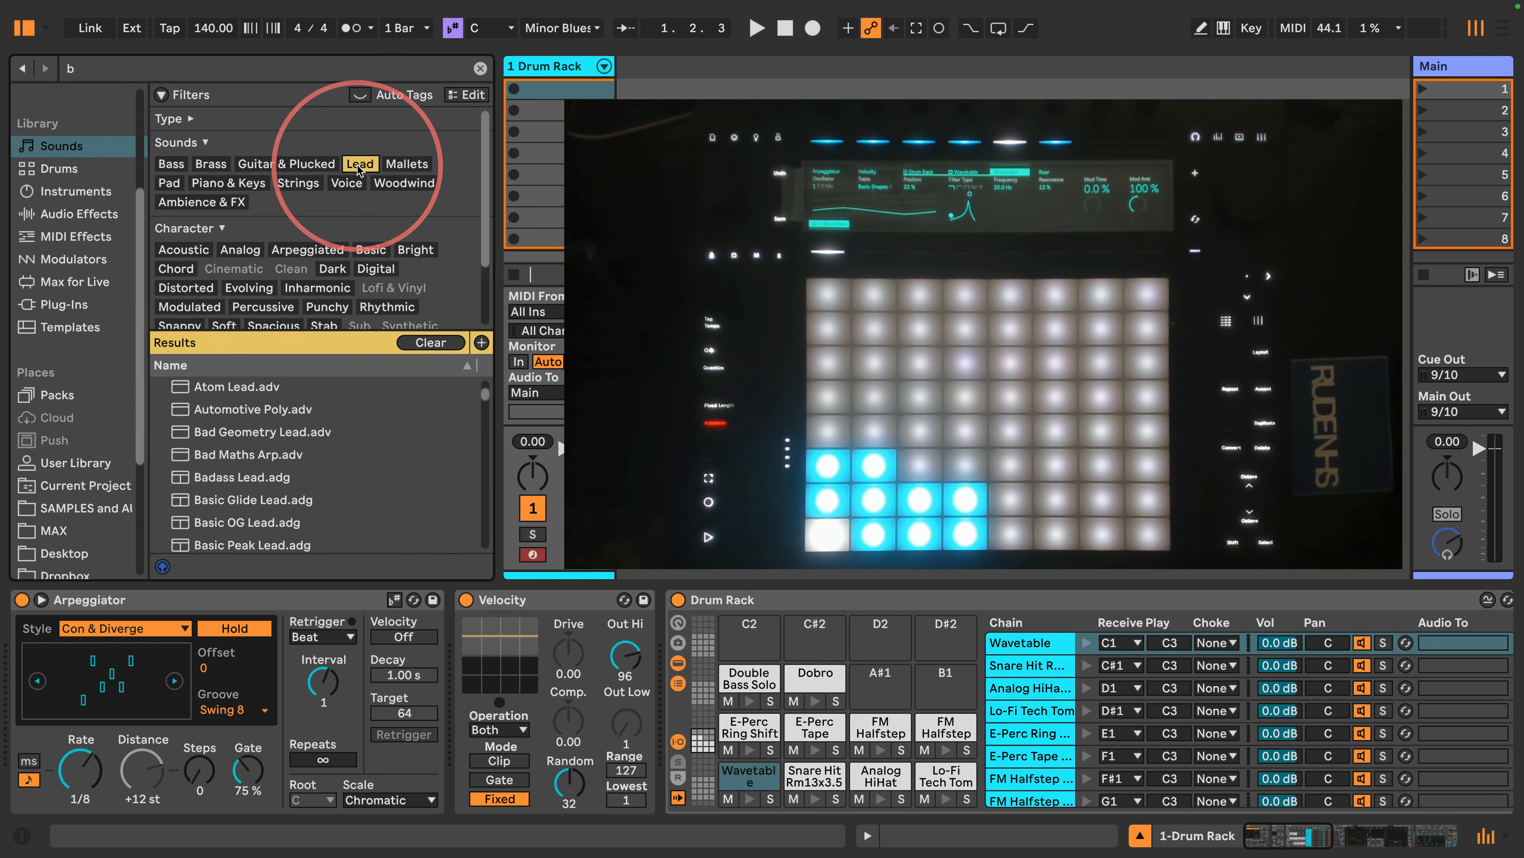
Step: Audition the lead presets from Atom Lead through Badass Lead and load Badass Lead onto the empty A#1 pad
left_click(222, 389)
left_click(216, 410)
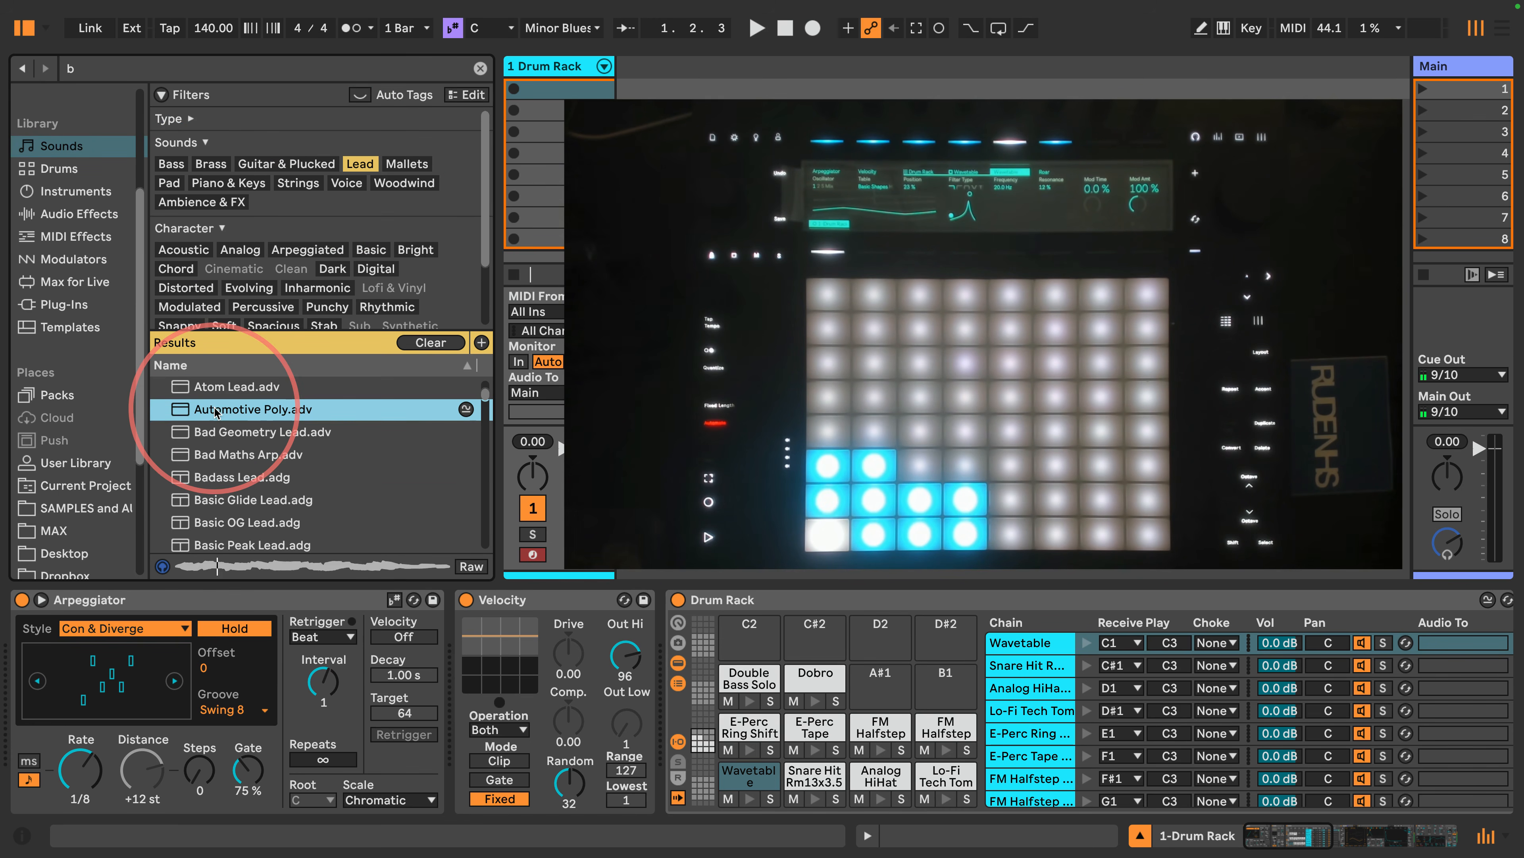
left_click(222, 432)
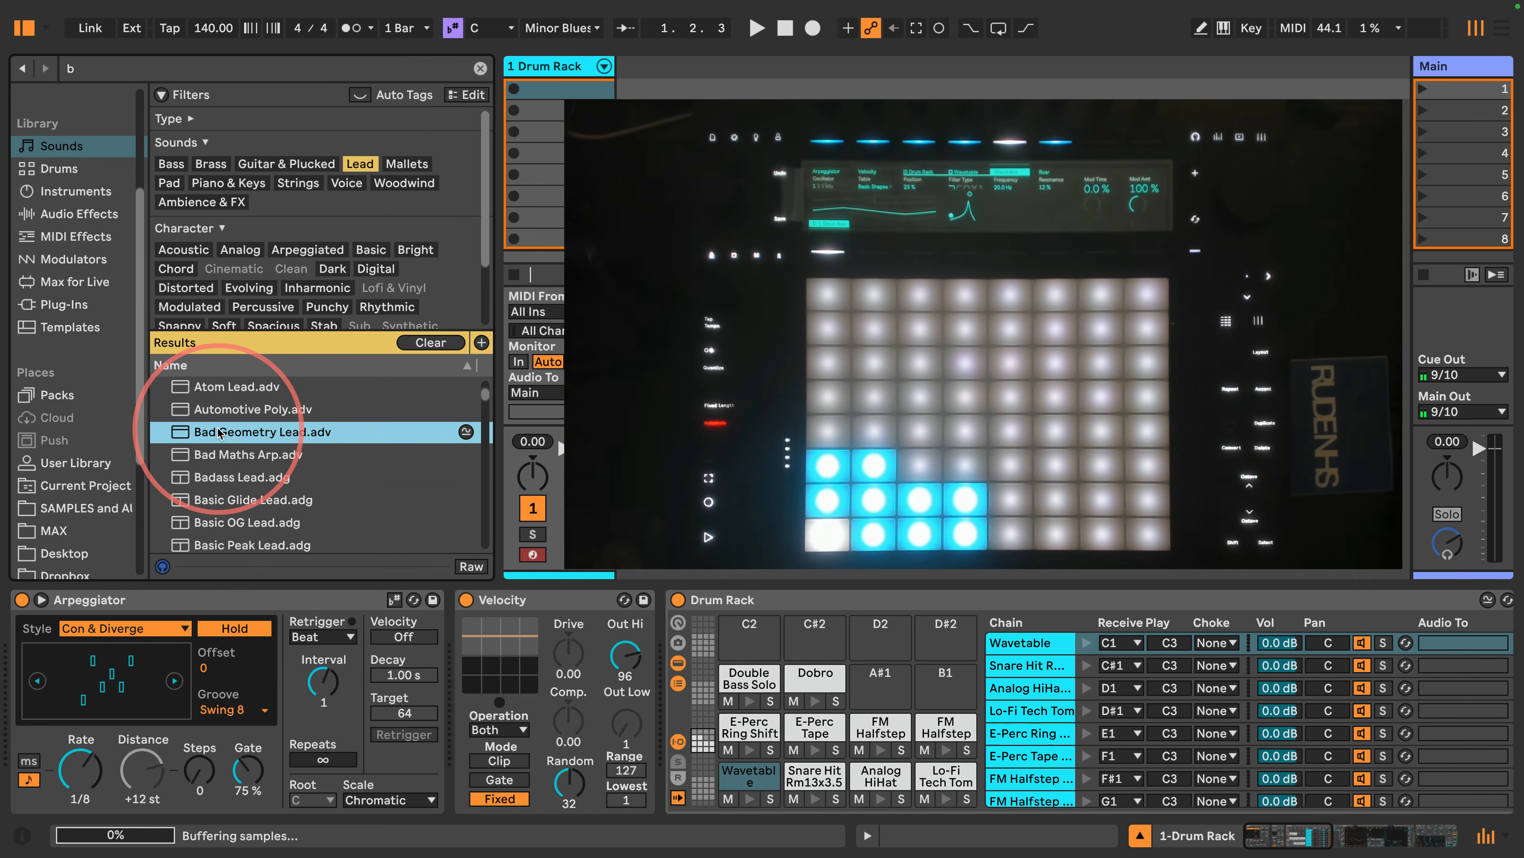
left_click(223, 456)
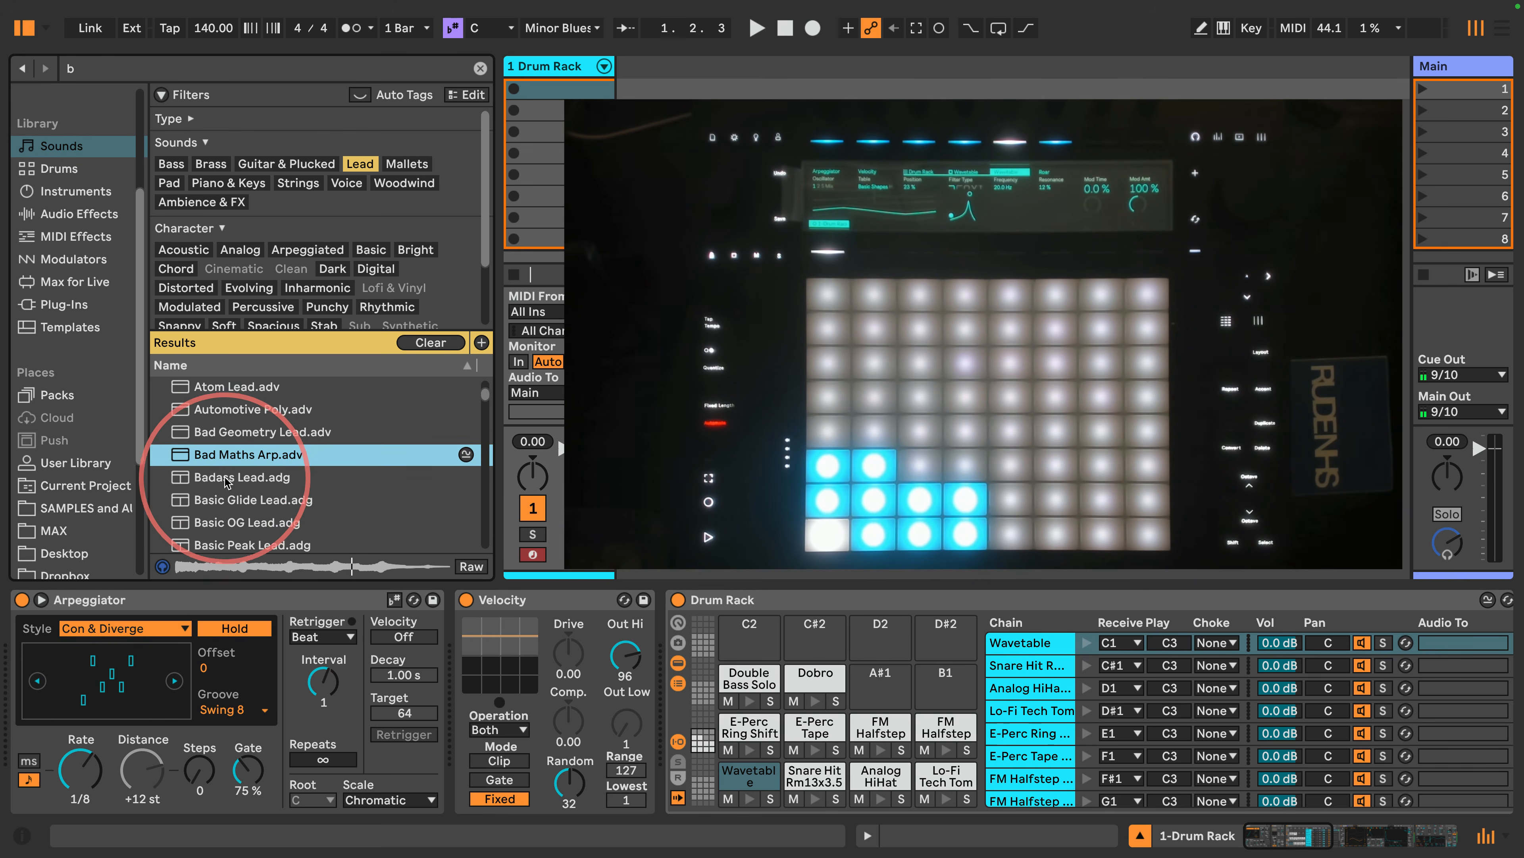
left_click(202, 478)
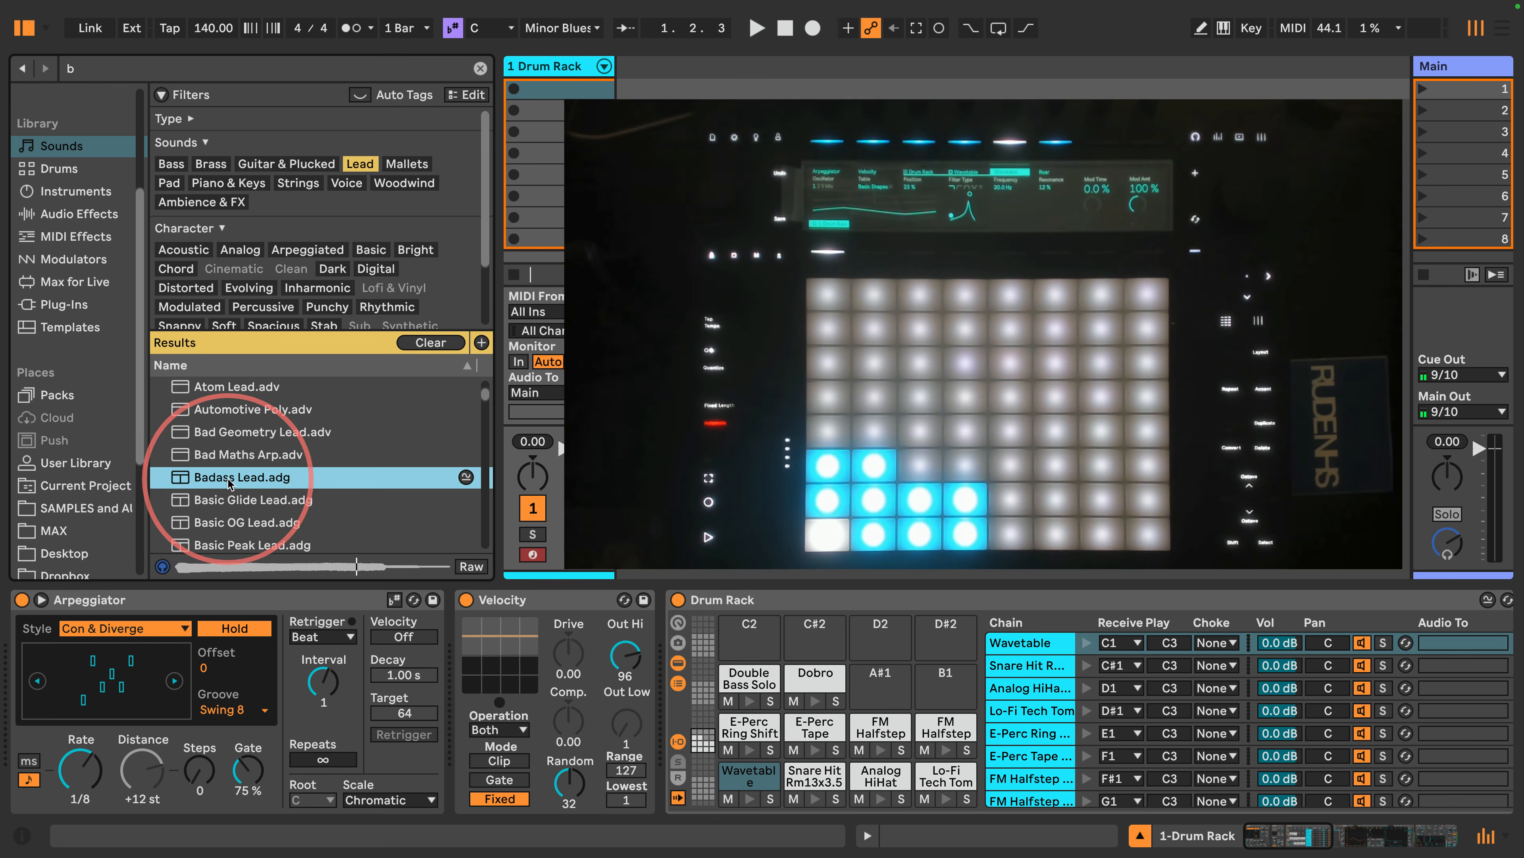
left_click_drag(203, 478, 879, 679)
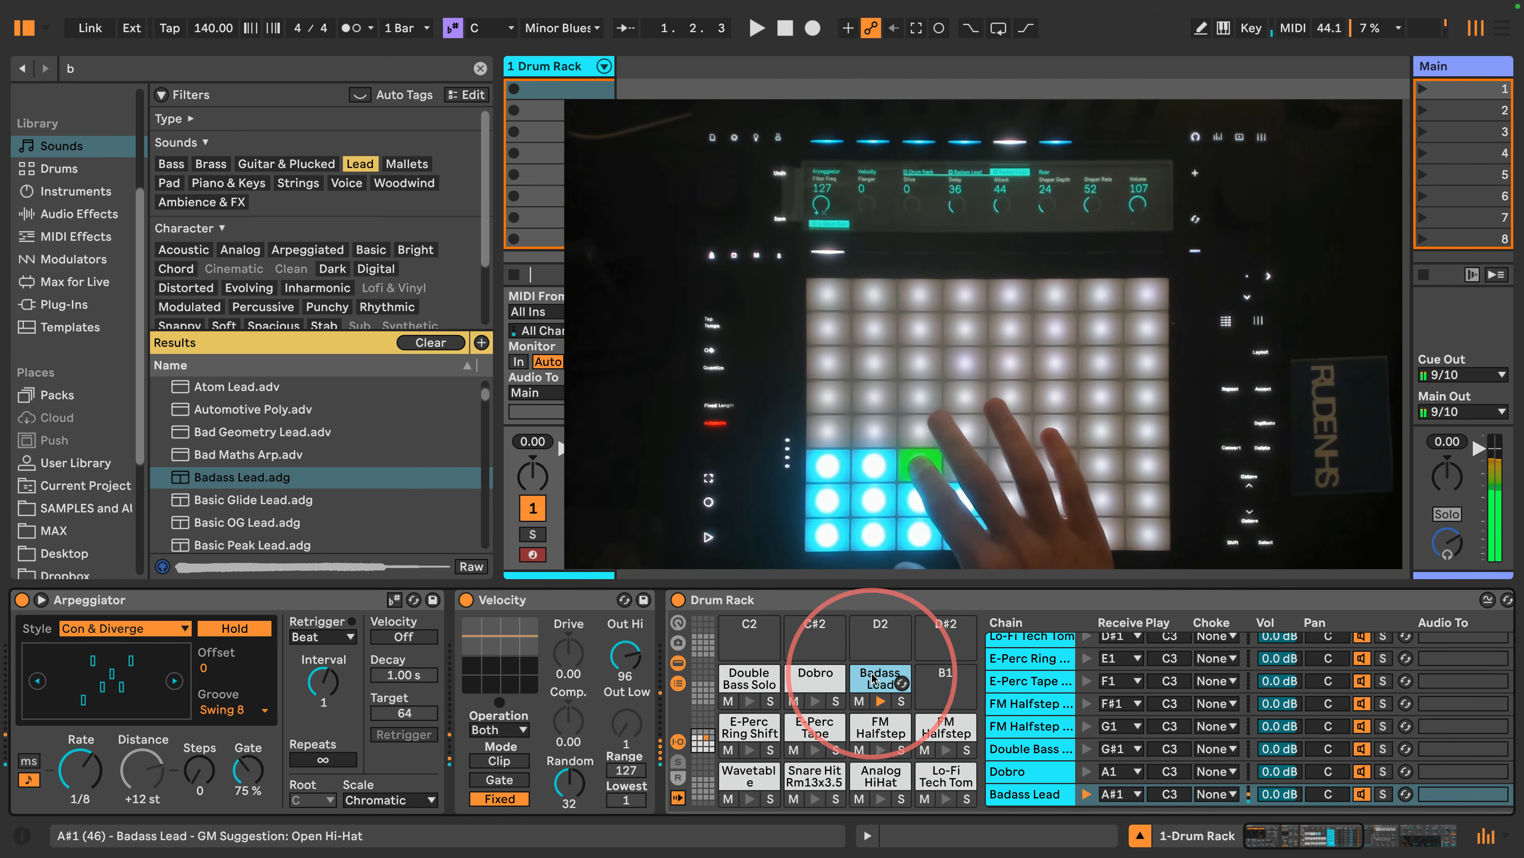
left_click_drag(1344, 838, 1326, 839)
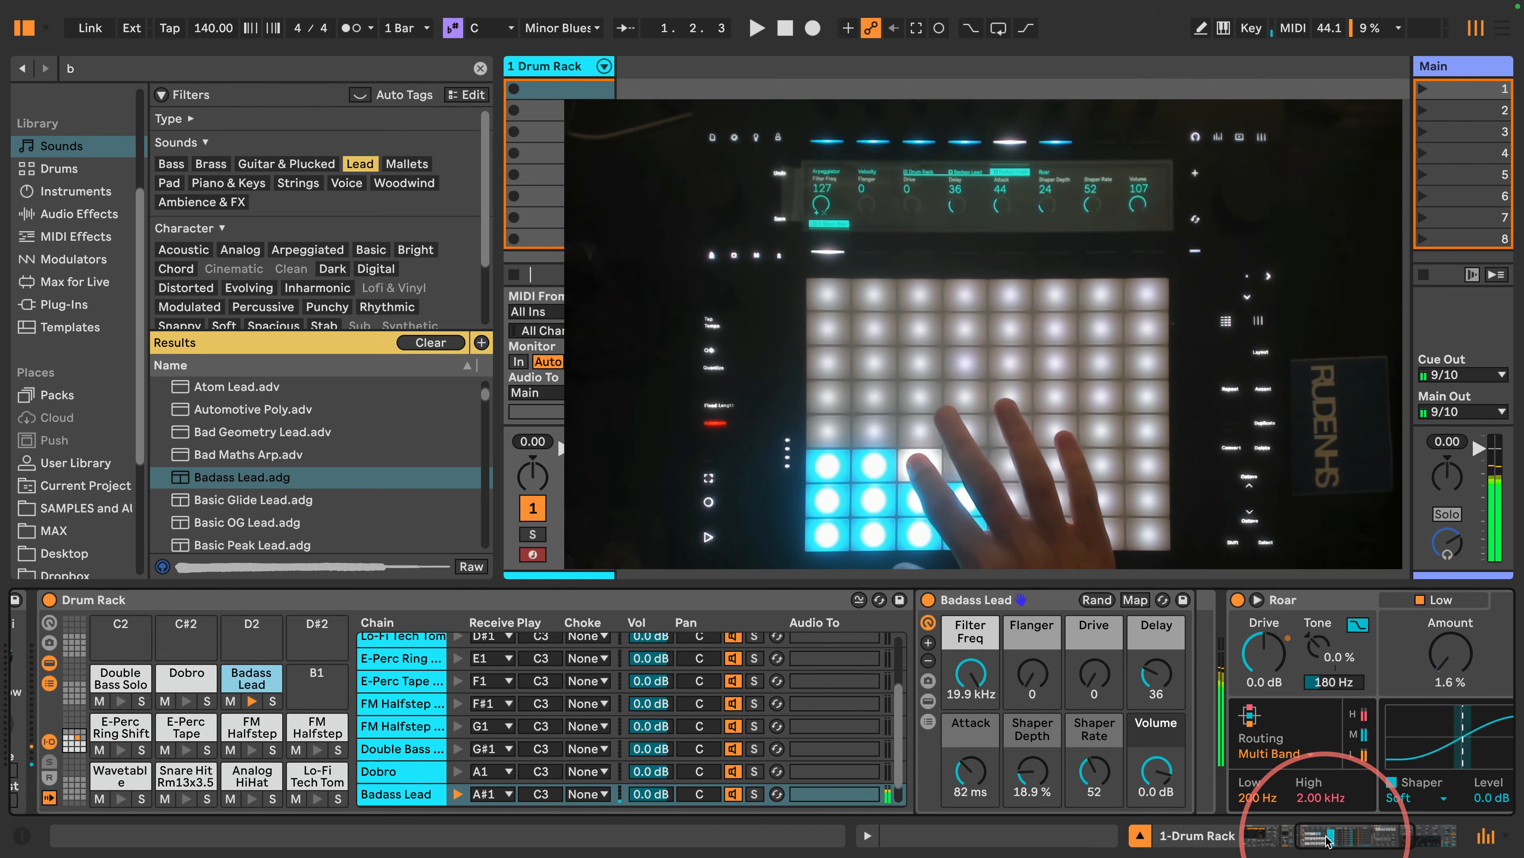
left_click(928, 723)
left_click(926, 724)
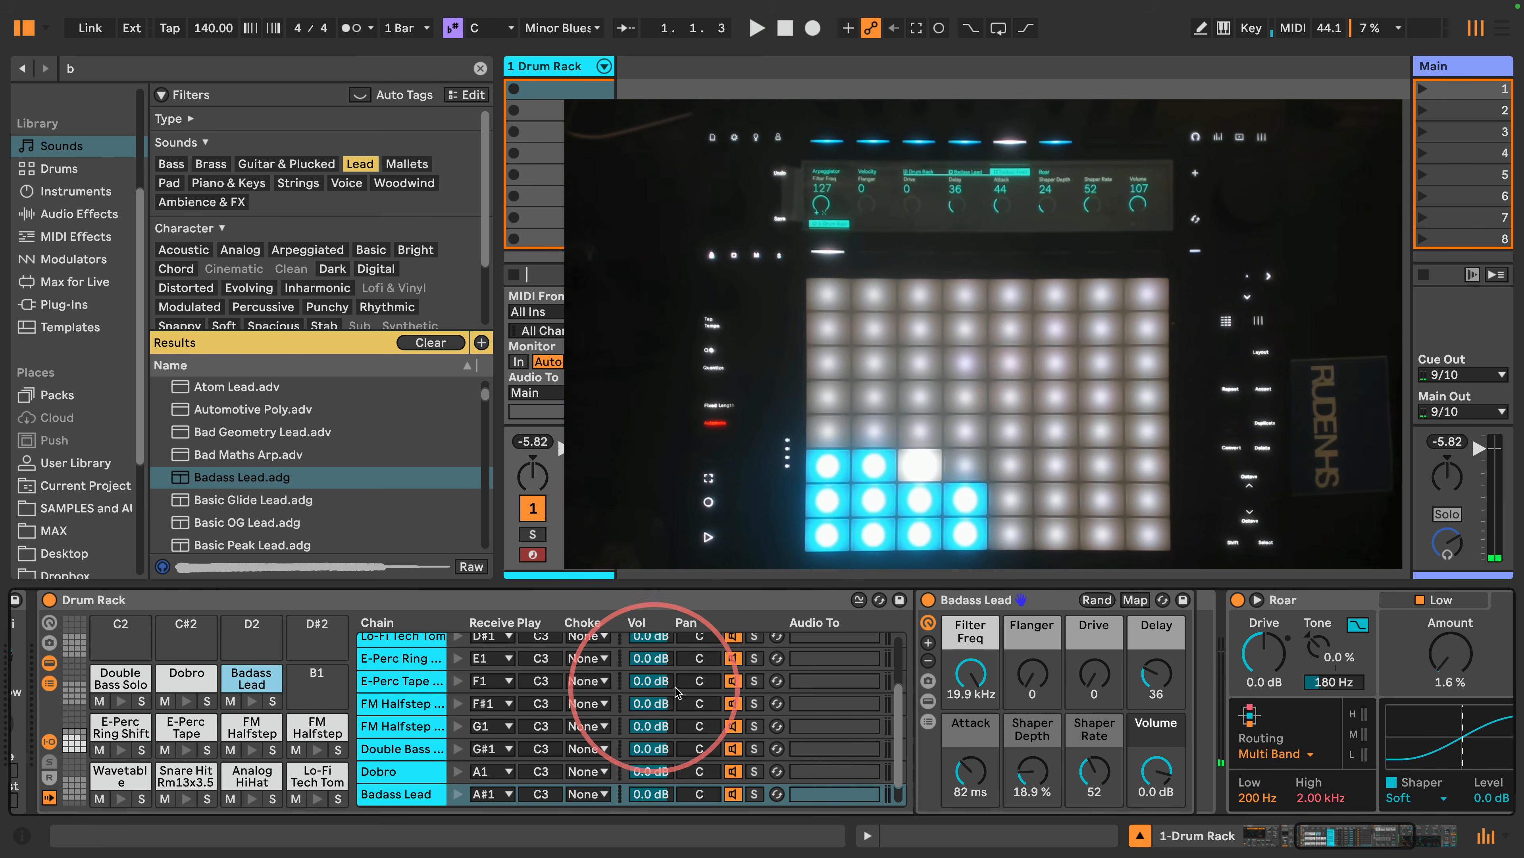
Step: Copy Note Length, Arpeggiator, Pitch and Random from the Double Bass pad and paste them ahead of the Badass Lead instrument
left_click(351, 683)
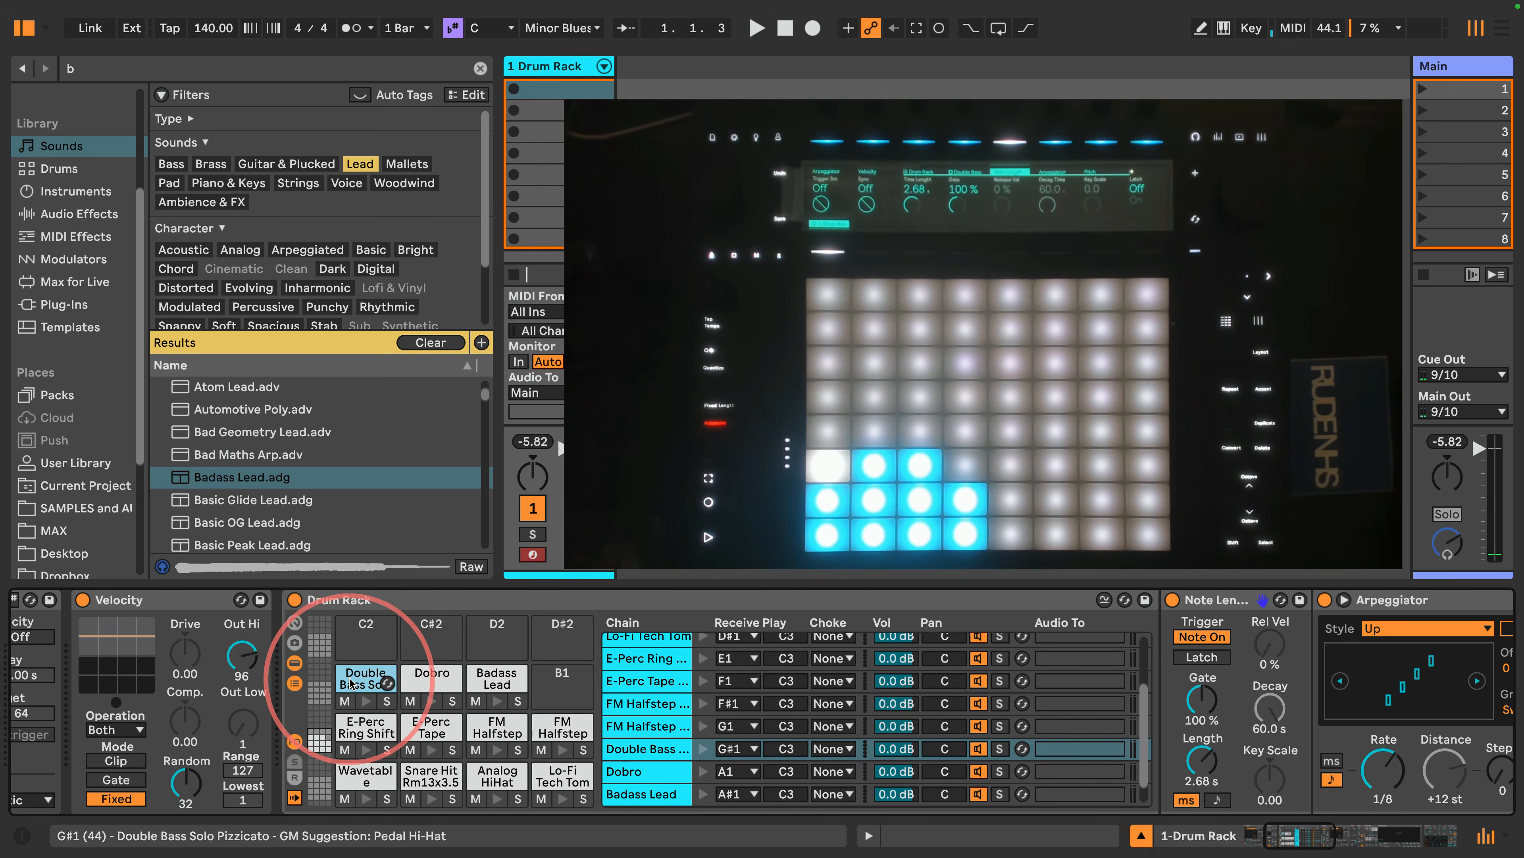
scroll(804, 667, "right", 10)
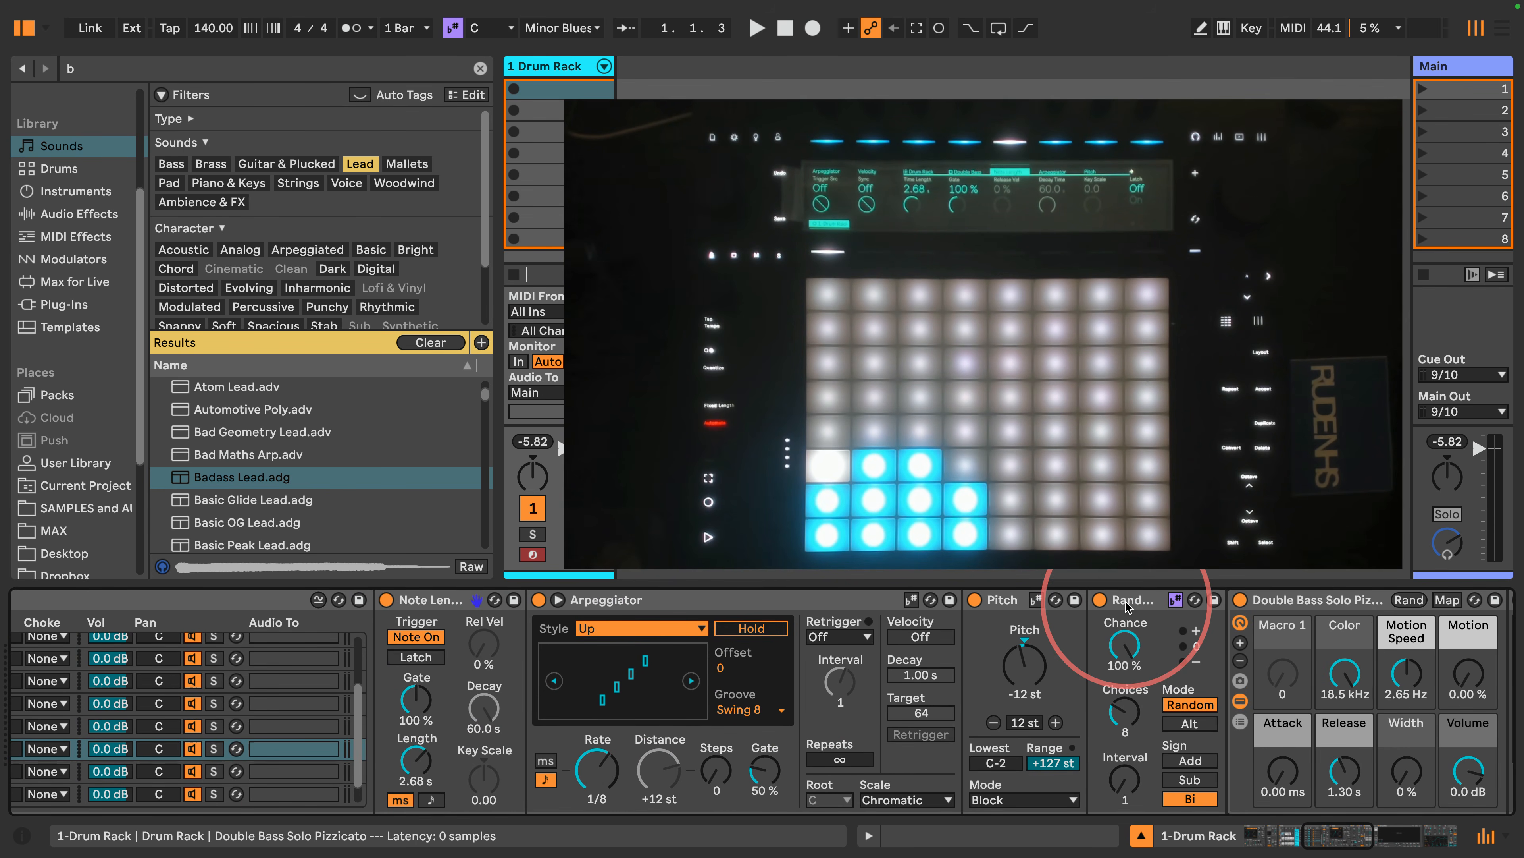
left_click(1127, 608)
left_click(432, 601, "shift")
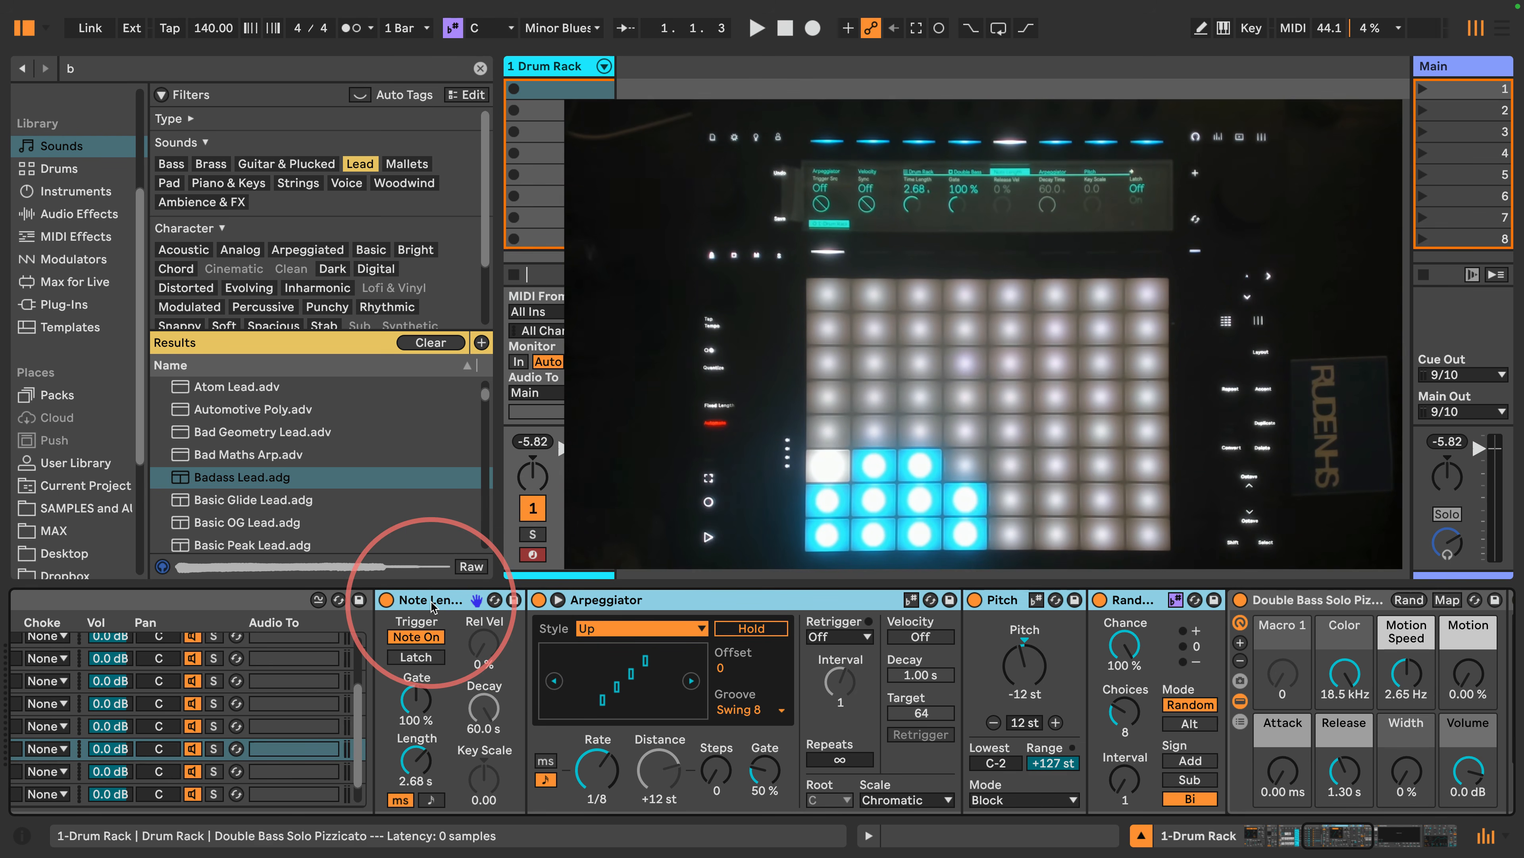
scroll(427, 636, "left", 10)
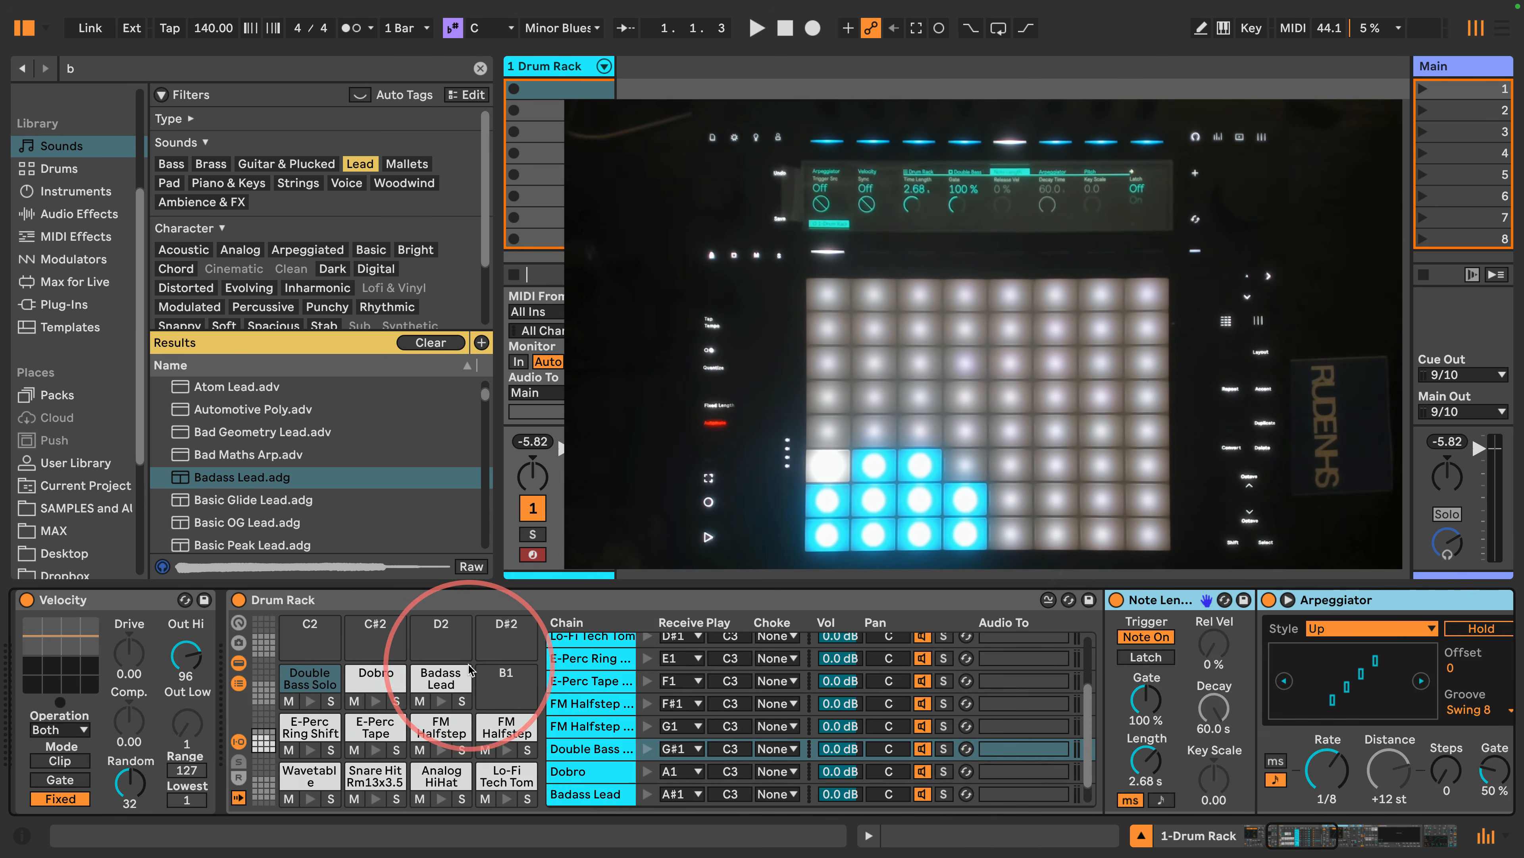
left_click(438, 680)
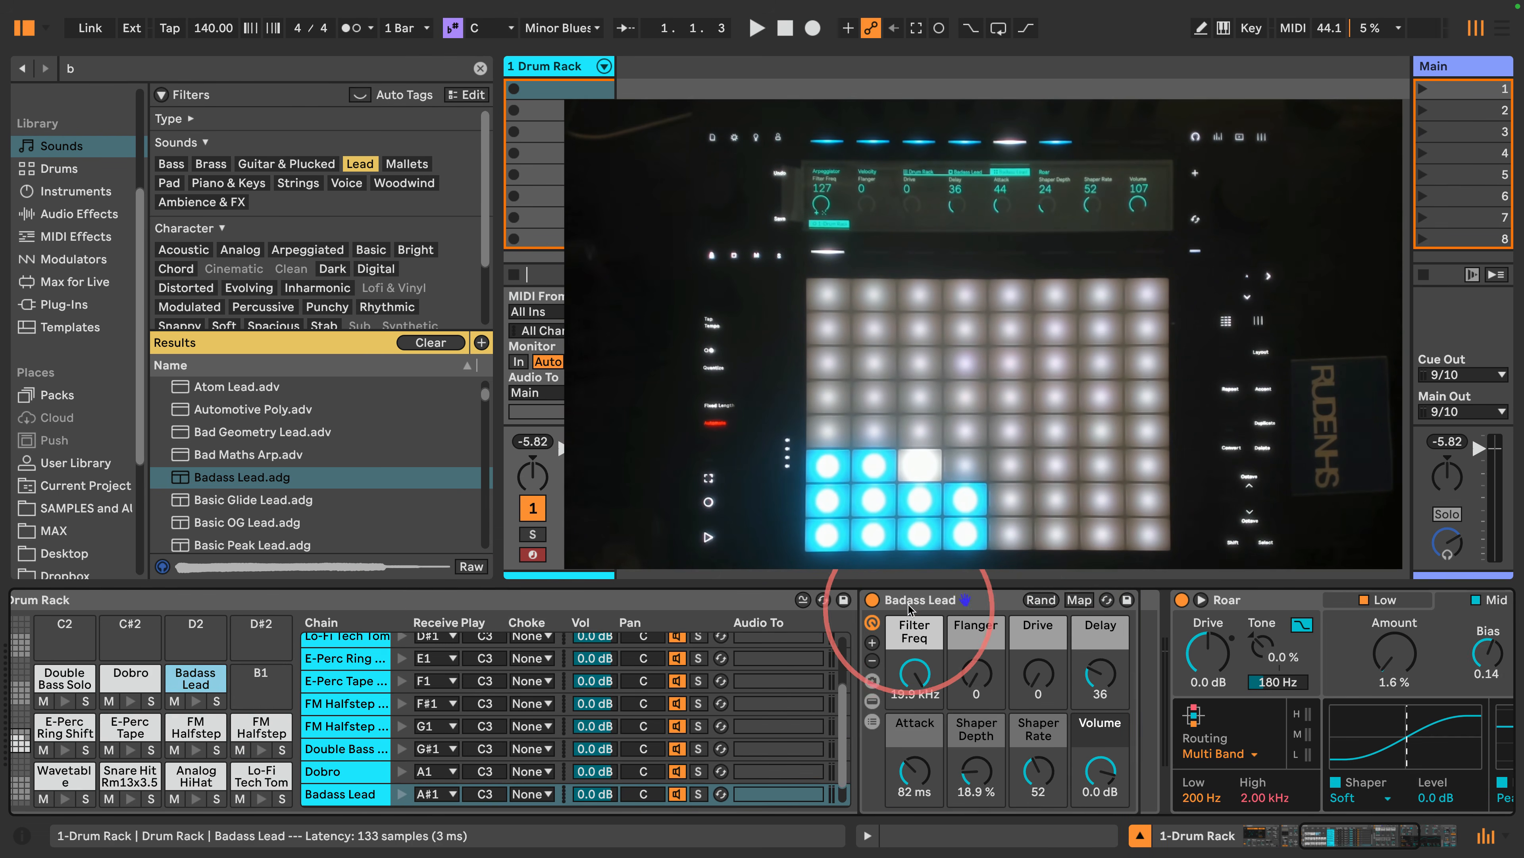
key("ctrl+v")
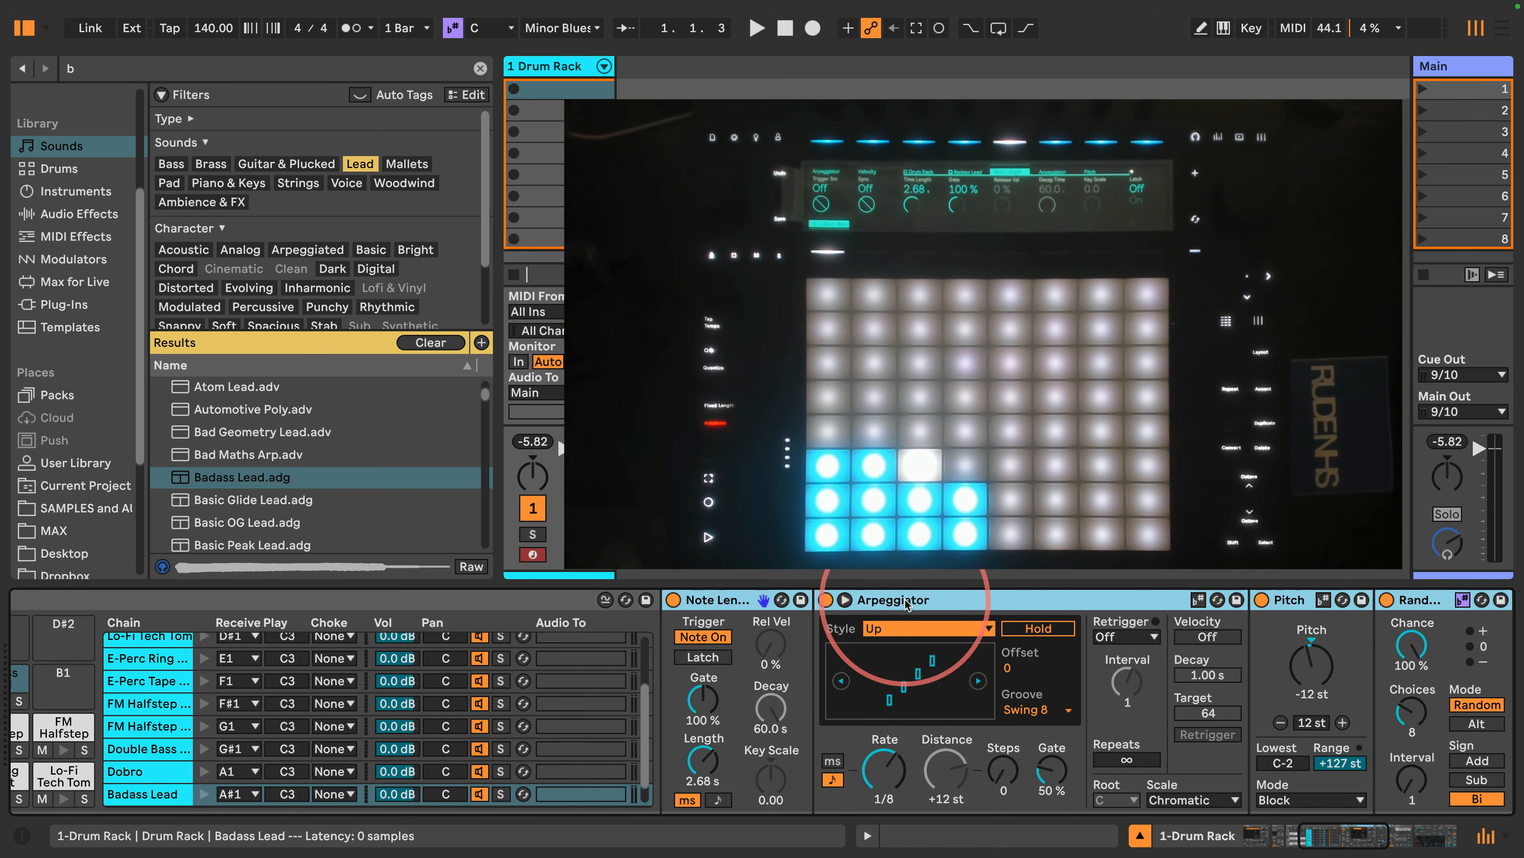
Step: Delete the Pitch effect from the Badass Lead pad's device chain
scroll(907, 603, "right", 5)
left_click(966, 601)
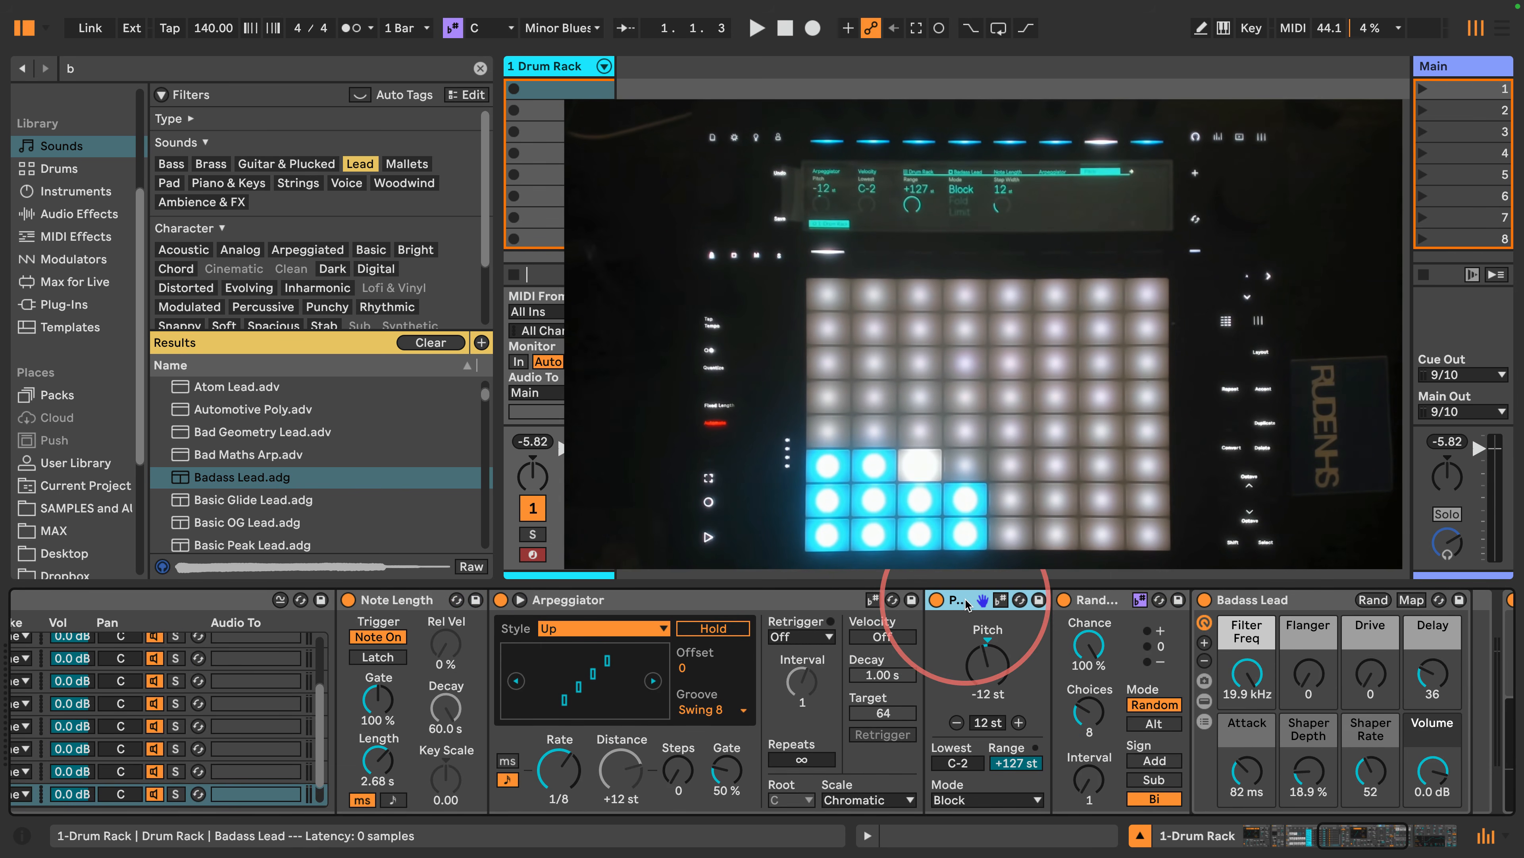
key("Delete")
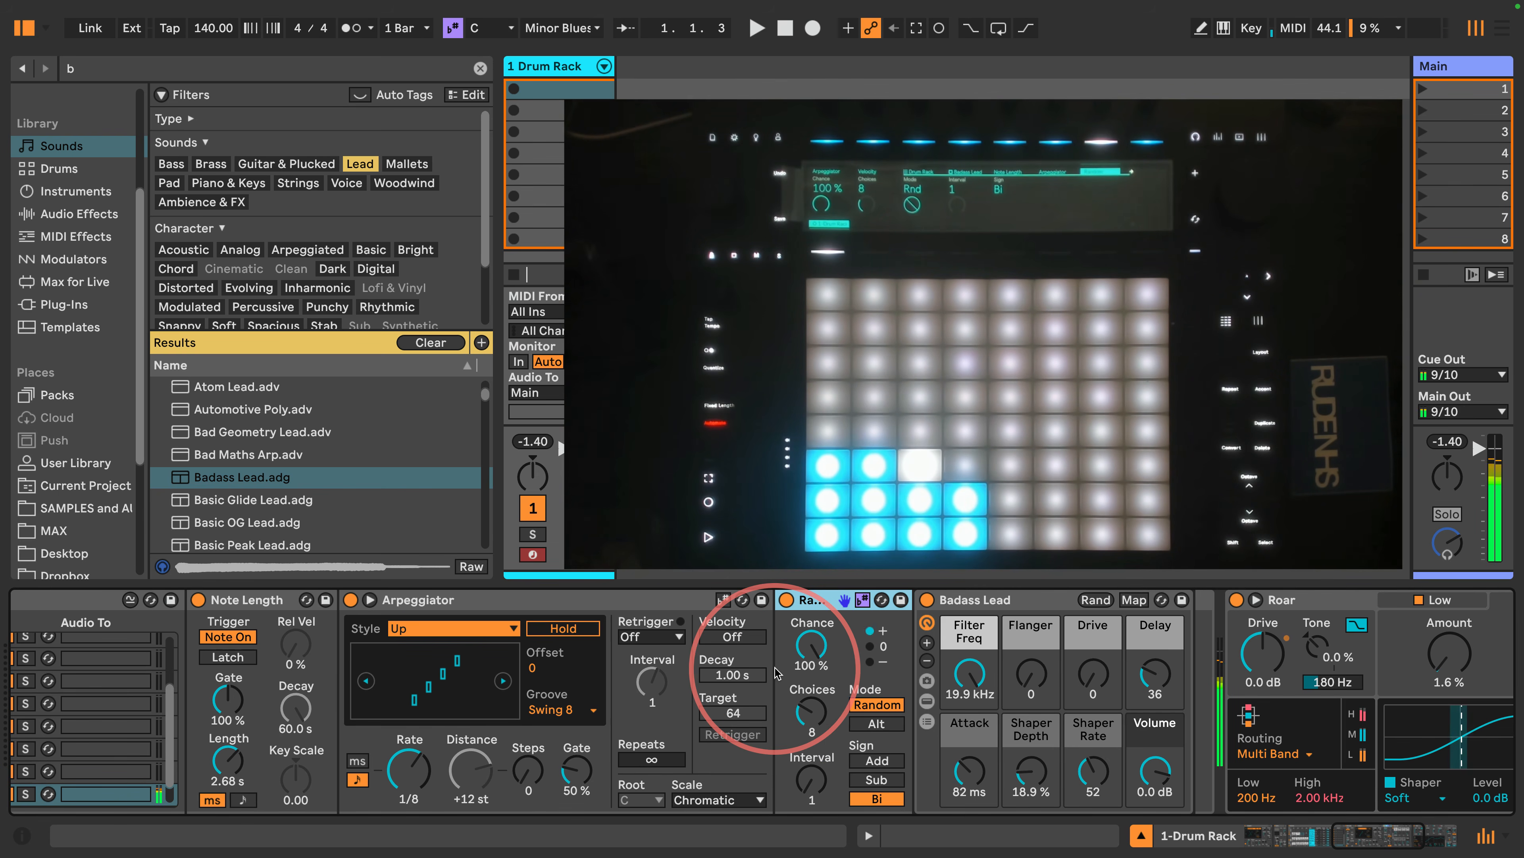
Step: Set the Badass Lead rack's Attack to 5 ms and its Delay to 0
left_click_drag(993, 759, 993, 820)
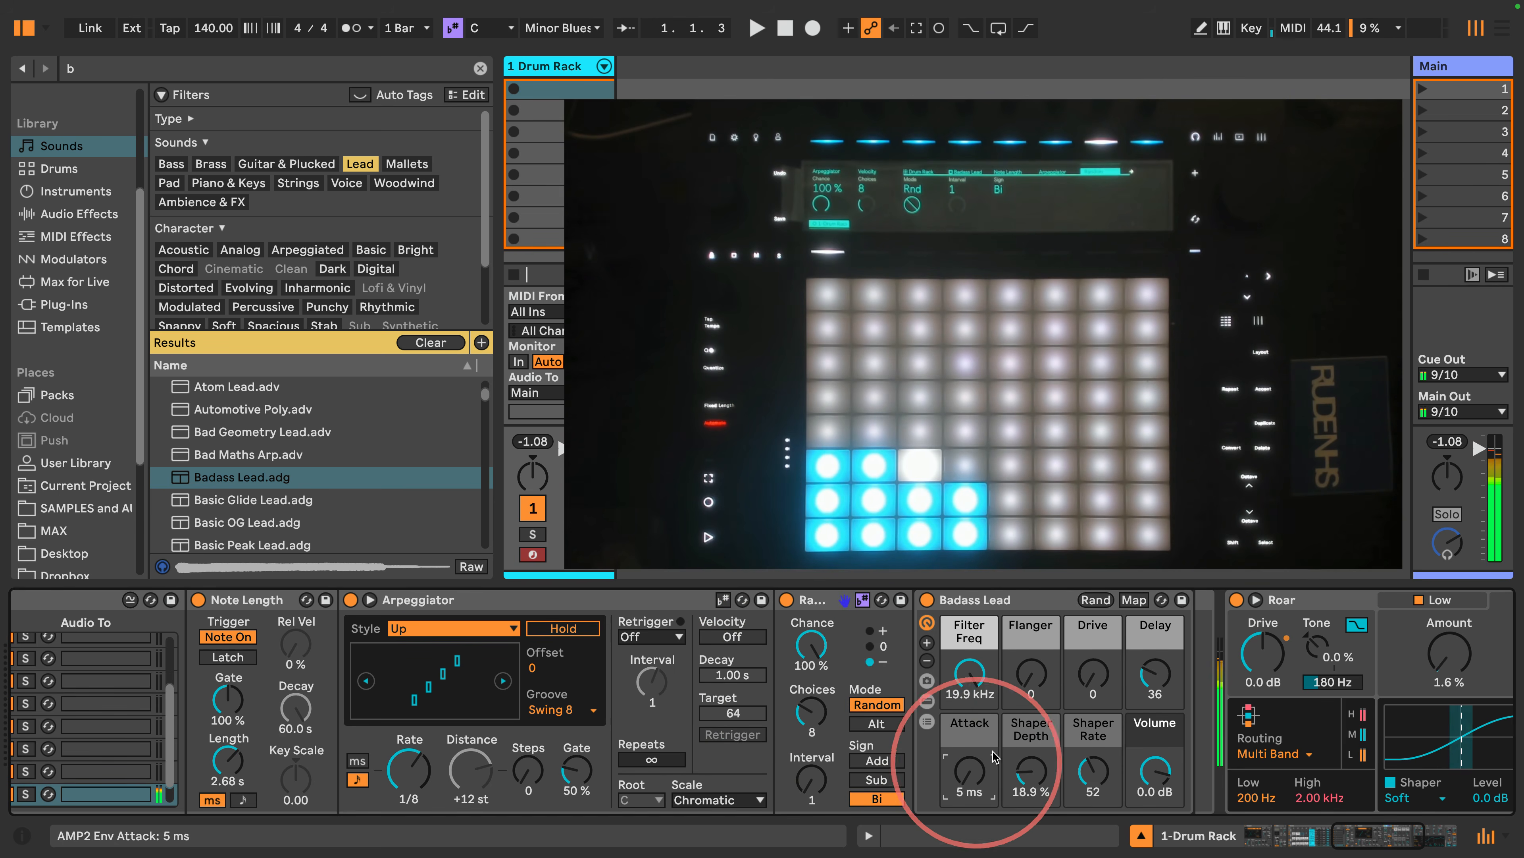
left_click_drag(1153, 673, 1152, 705)
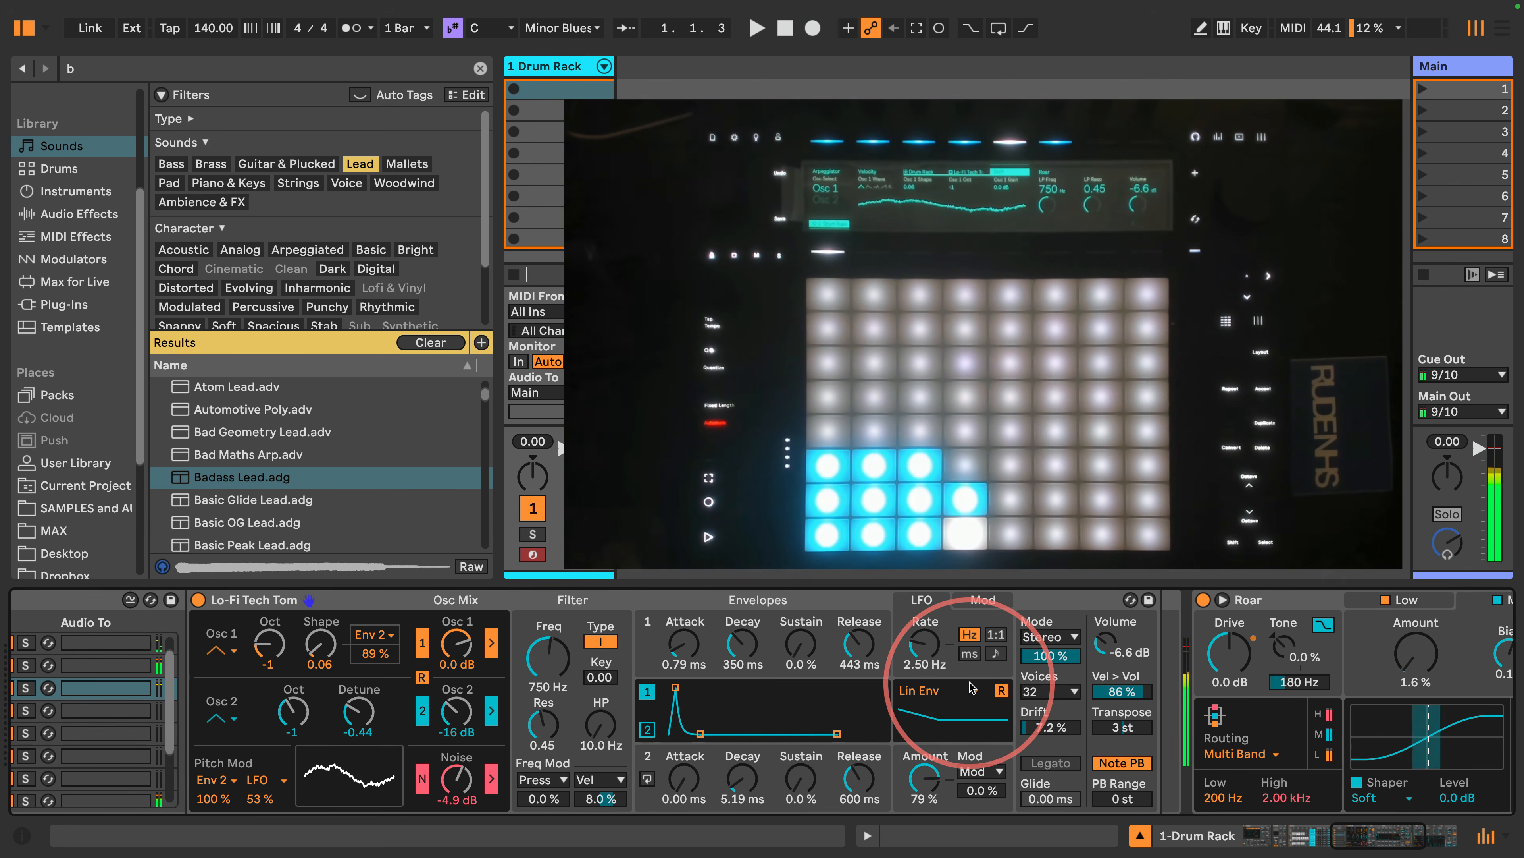
Step: Set the Badass Lead pad's Arpeggiator to a rate of 1/4 and a gate of 67 %, keeping the Swing 8 groove
left_click_drag(1354, 834, 1300, 836)
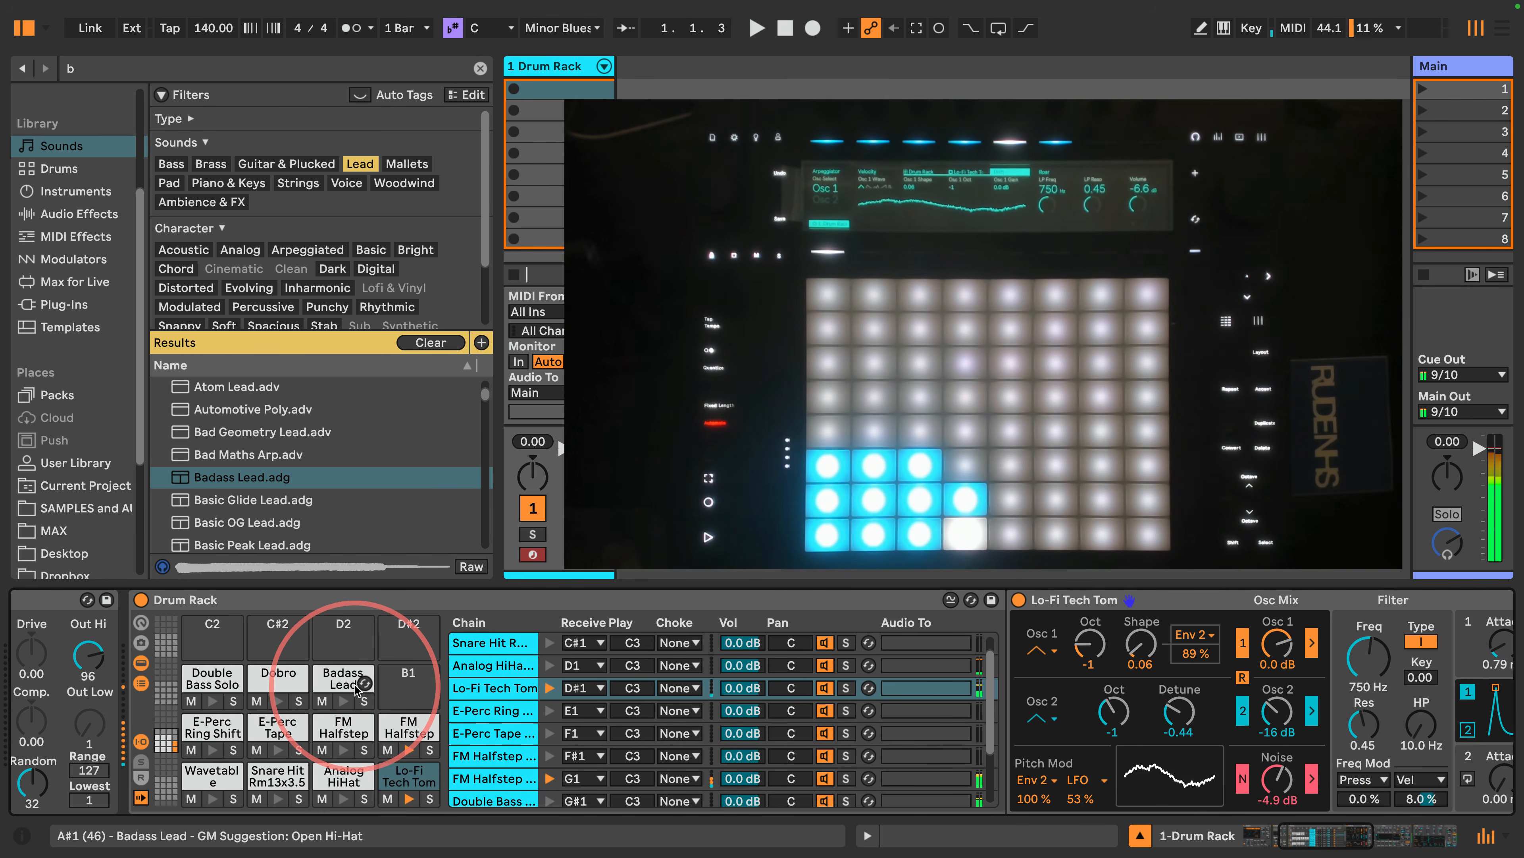
left_click(332, 682)
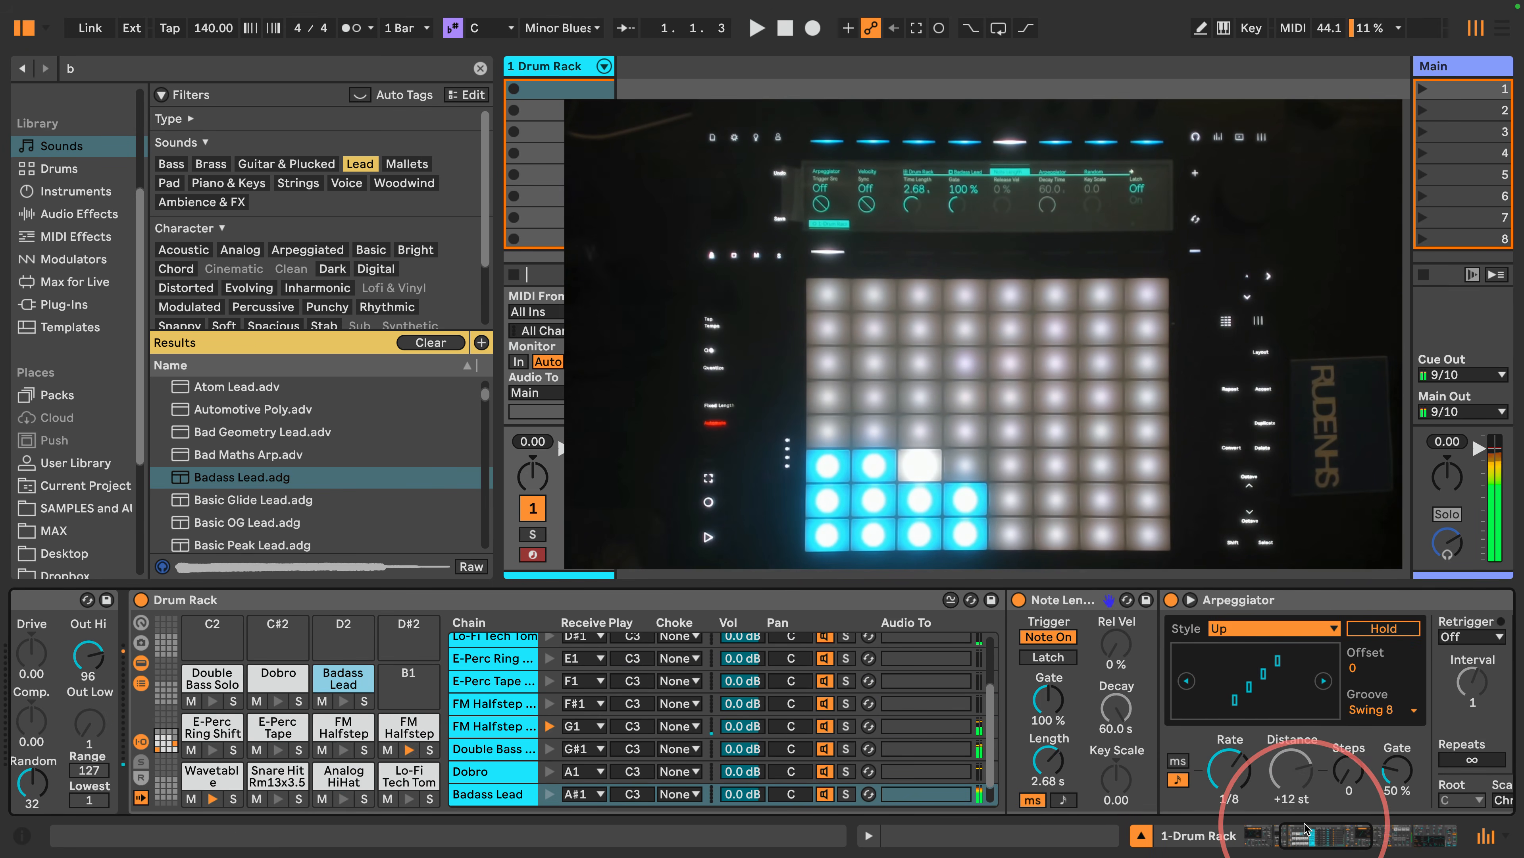
left_click_drag(1303, 831, 1341, 828)
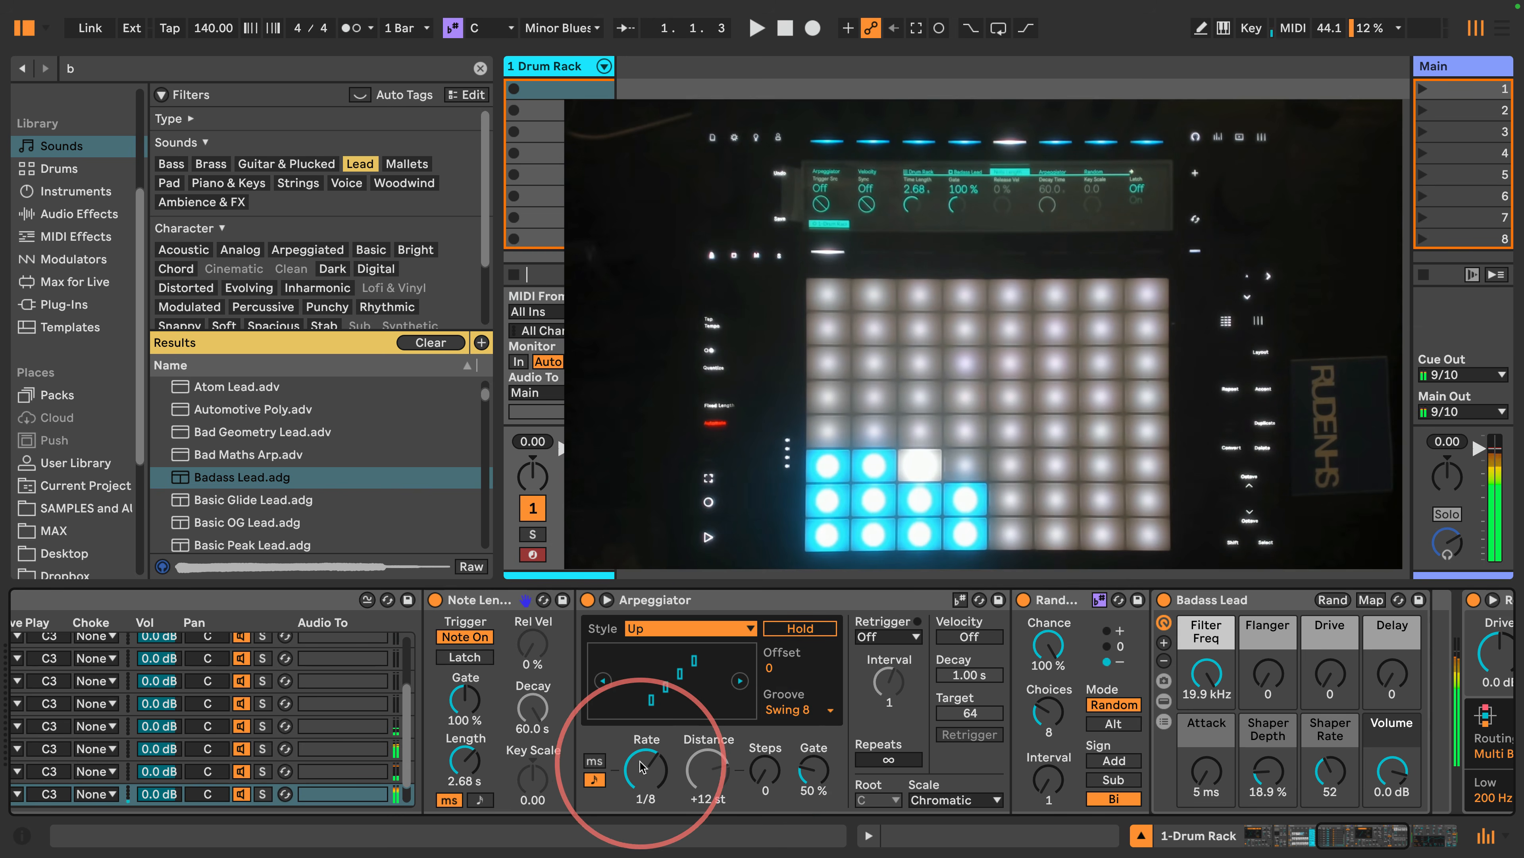
left_click_drag(639, 766, 638, 758)
left_click(786, 709)
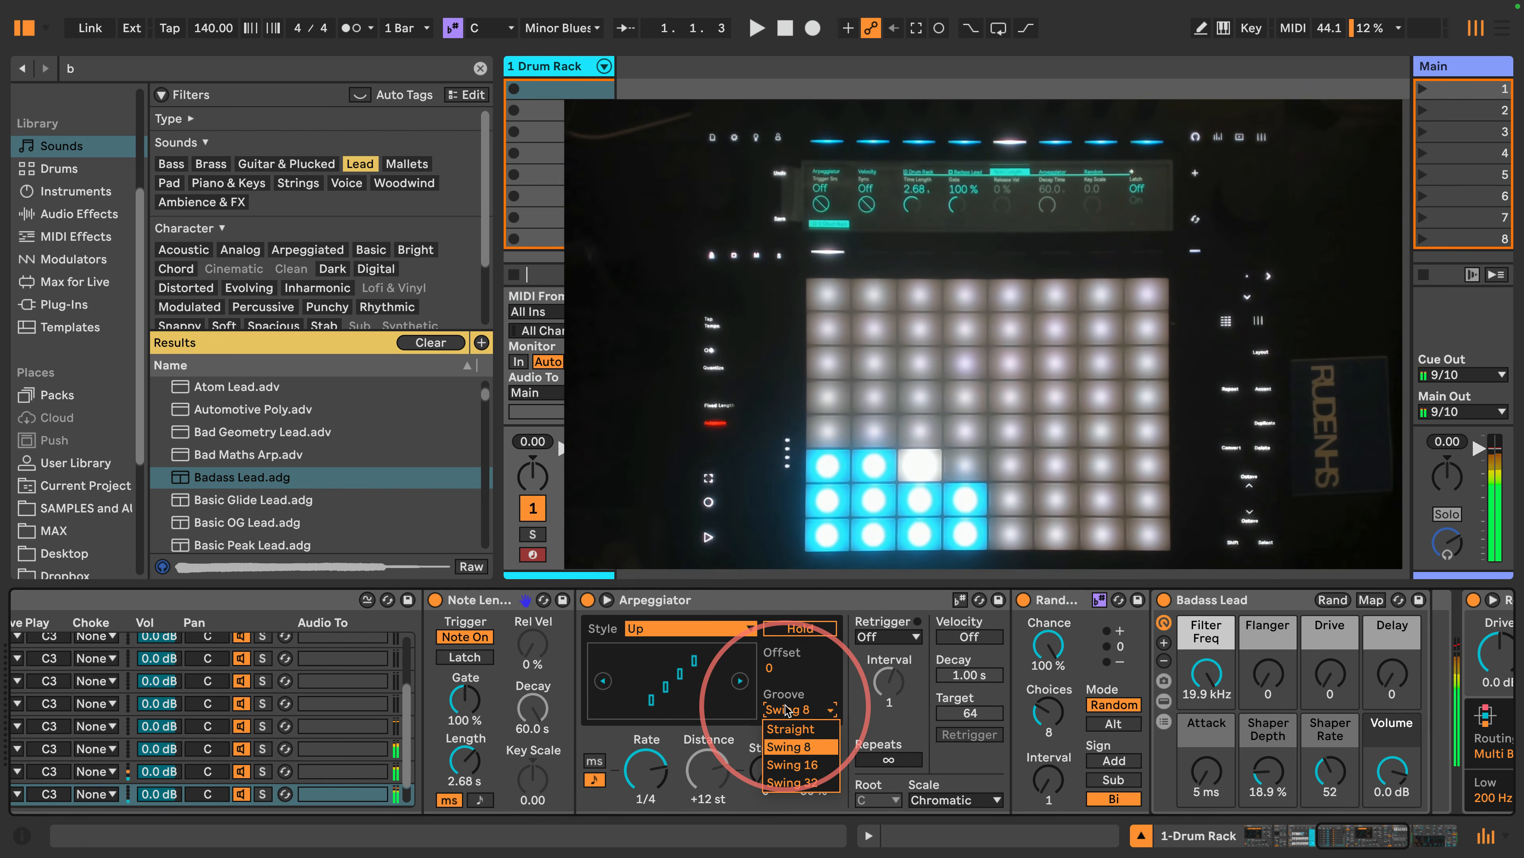
left_click(786, 710)
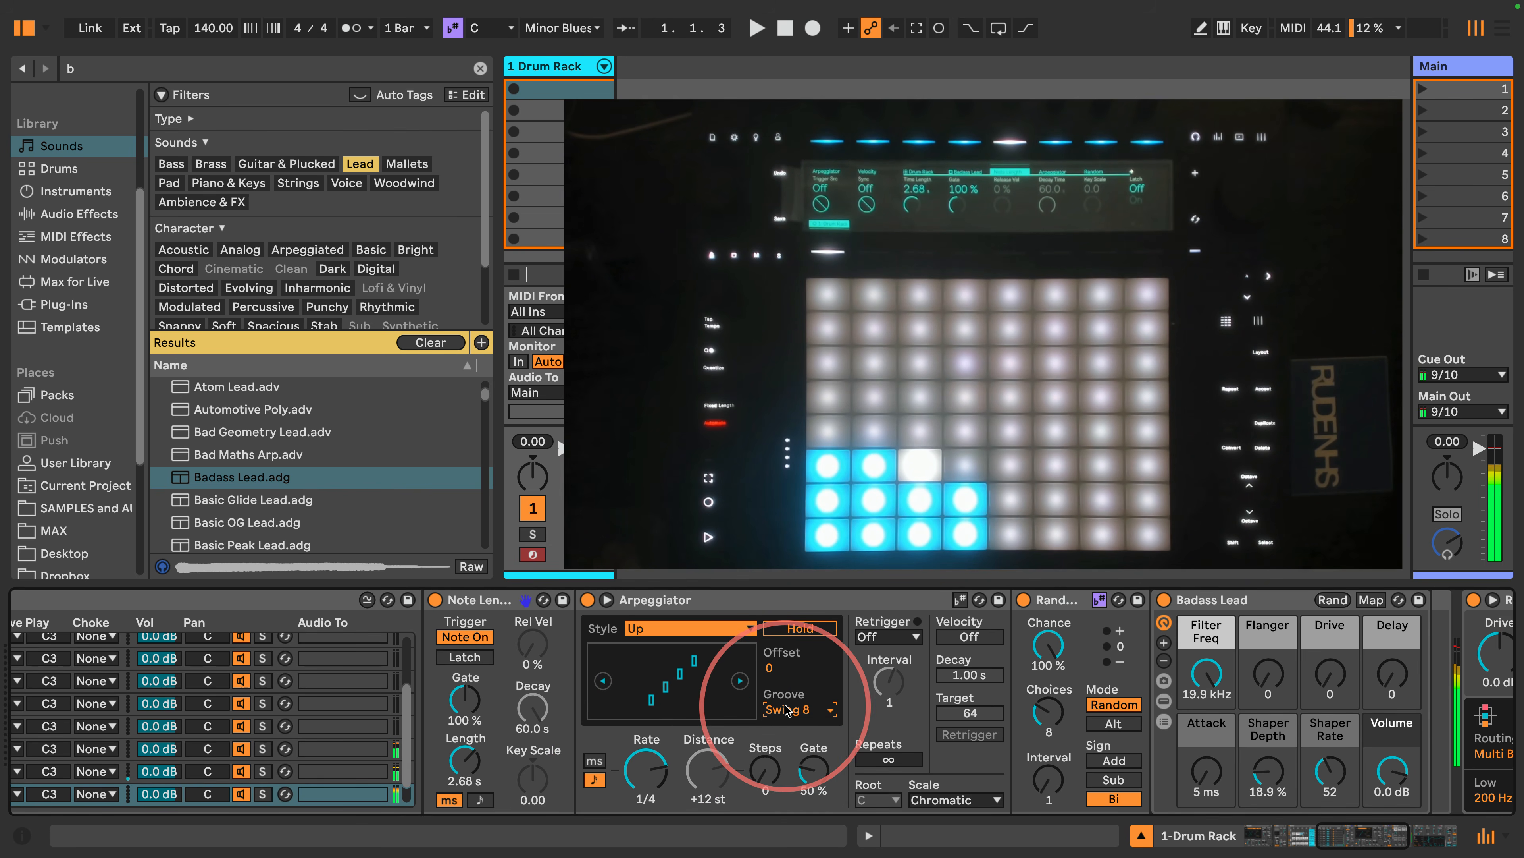
mouse_move(814, 769)
left_mouse_down()
mouse_move(813, 747)
mouse_move(813, 793)
left_mouse_up()
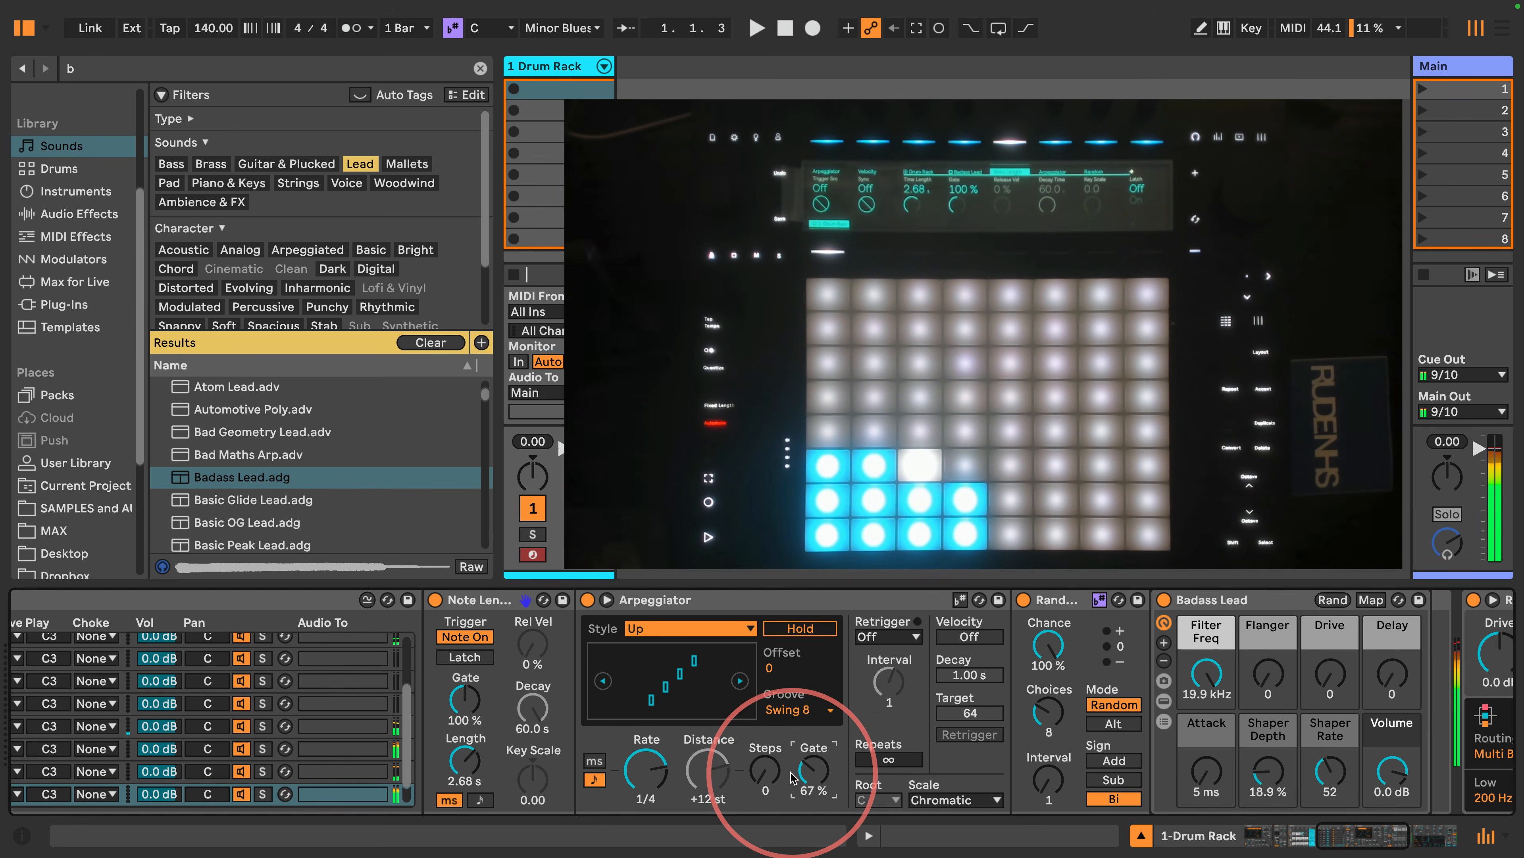
scroll(734, 685, "right", 8)
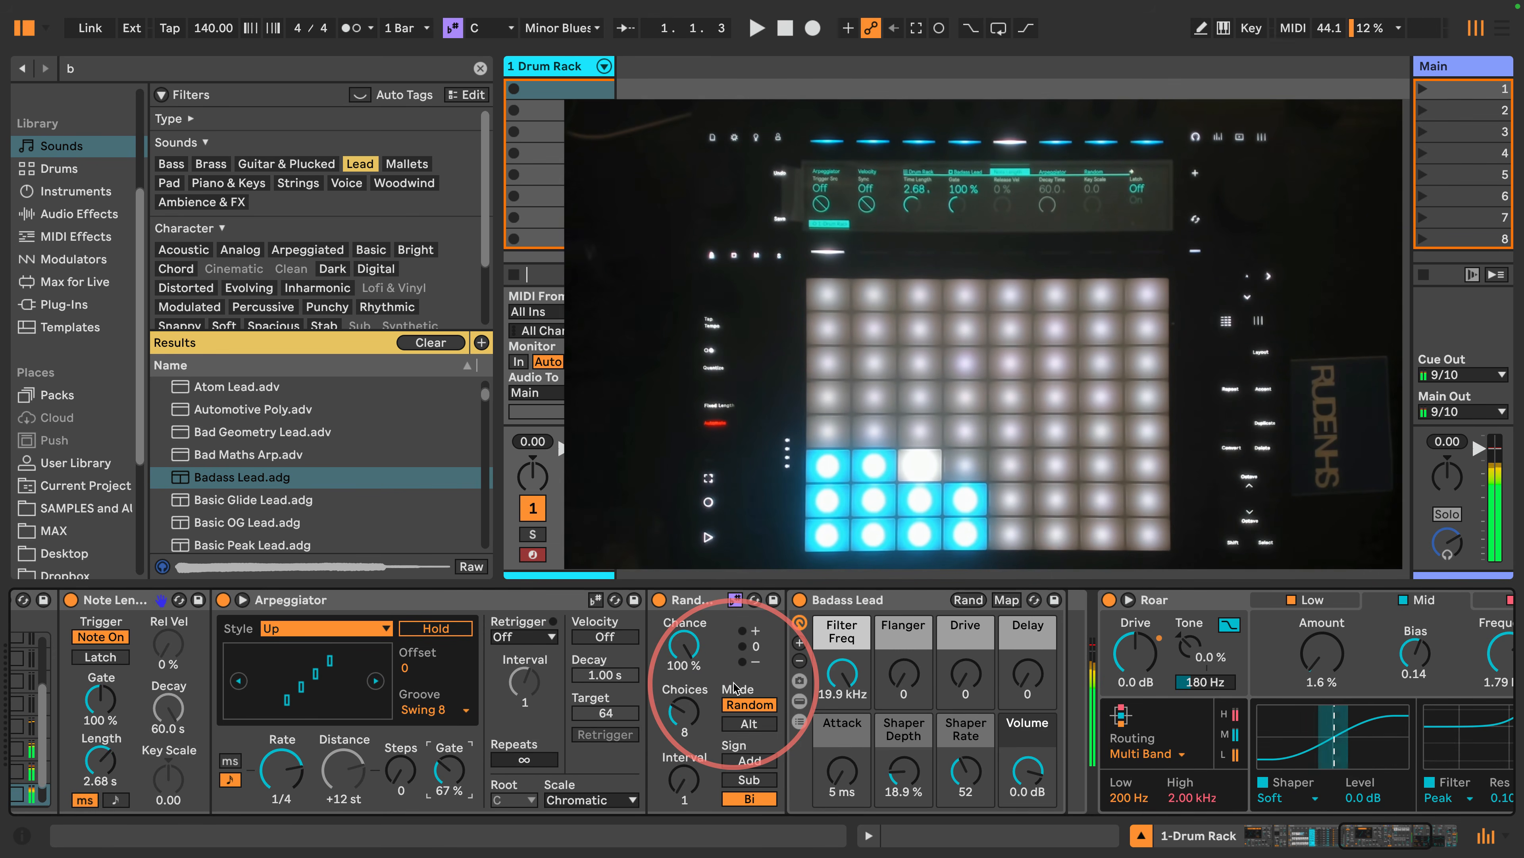
Step: Insert a MIDI Effect Rack between Random and the Badass Lead instrument and create an empty chain in it
key("space")
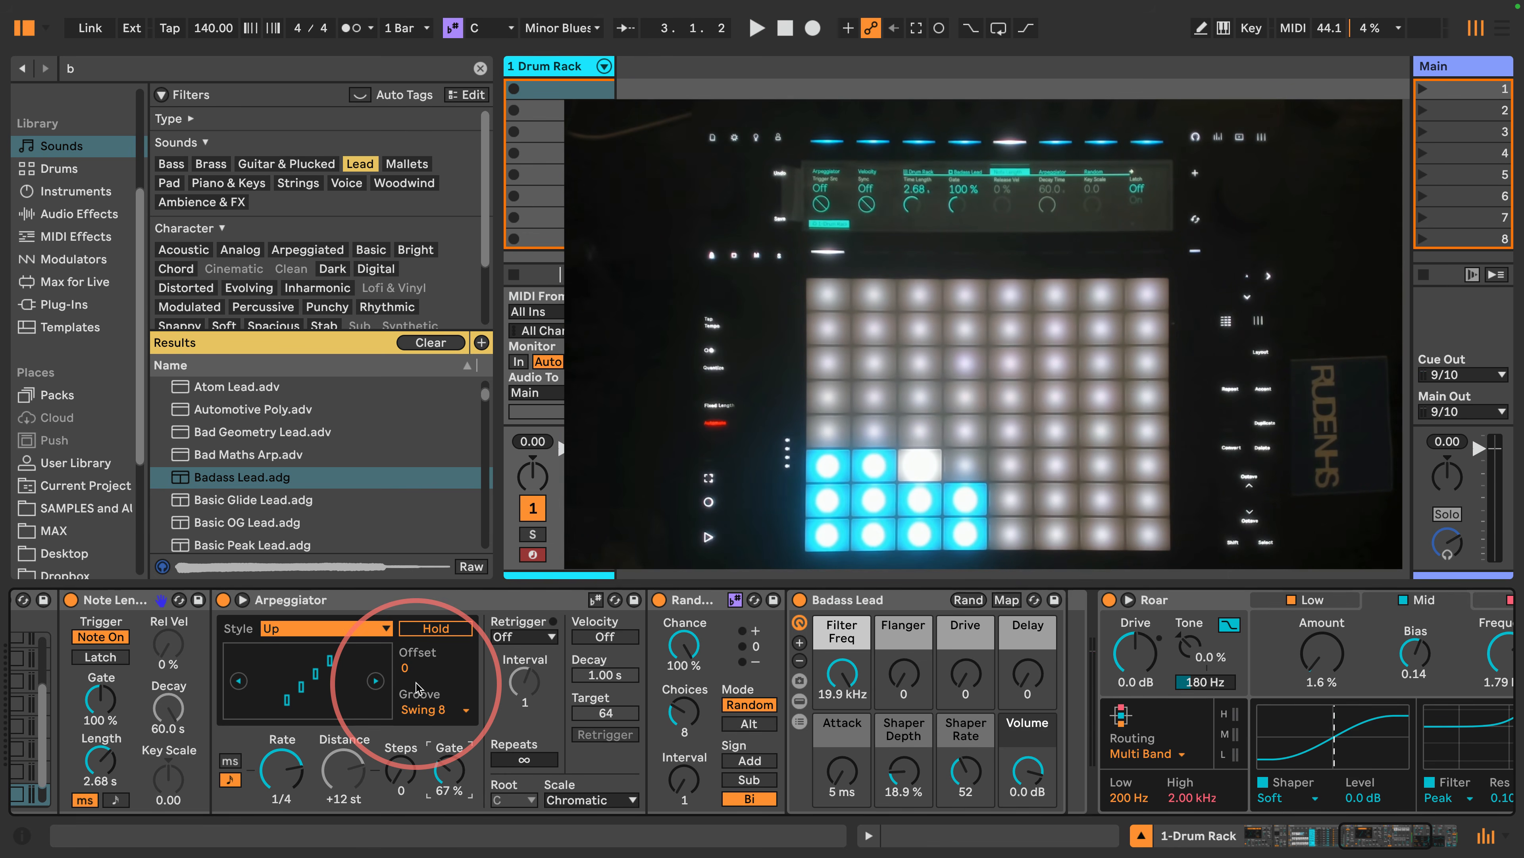
left_click(336, 610)
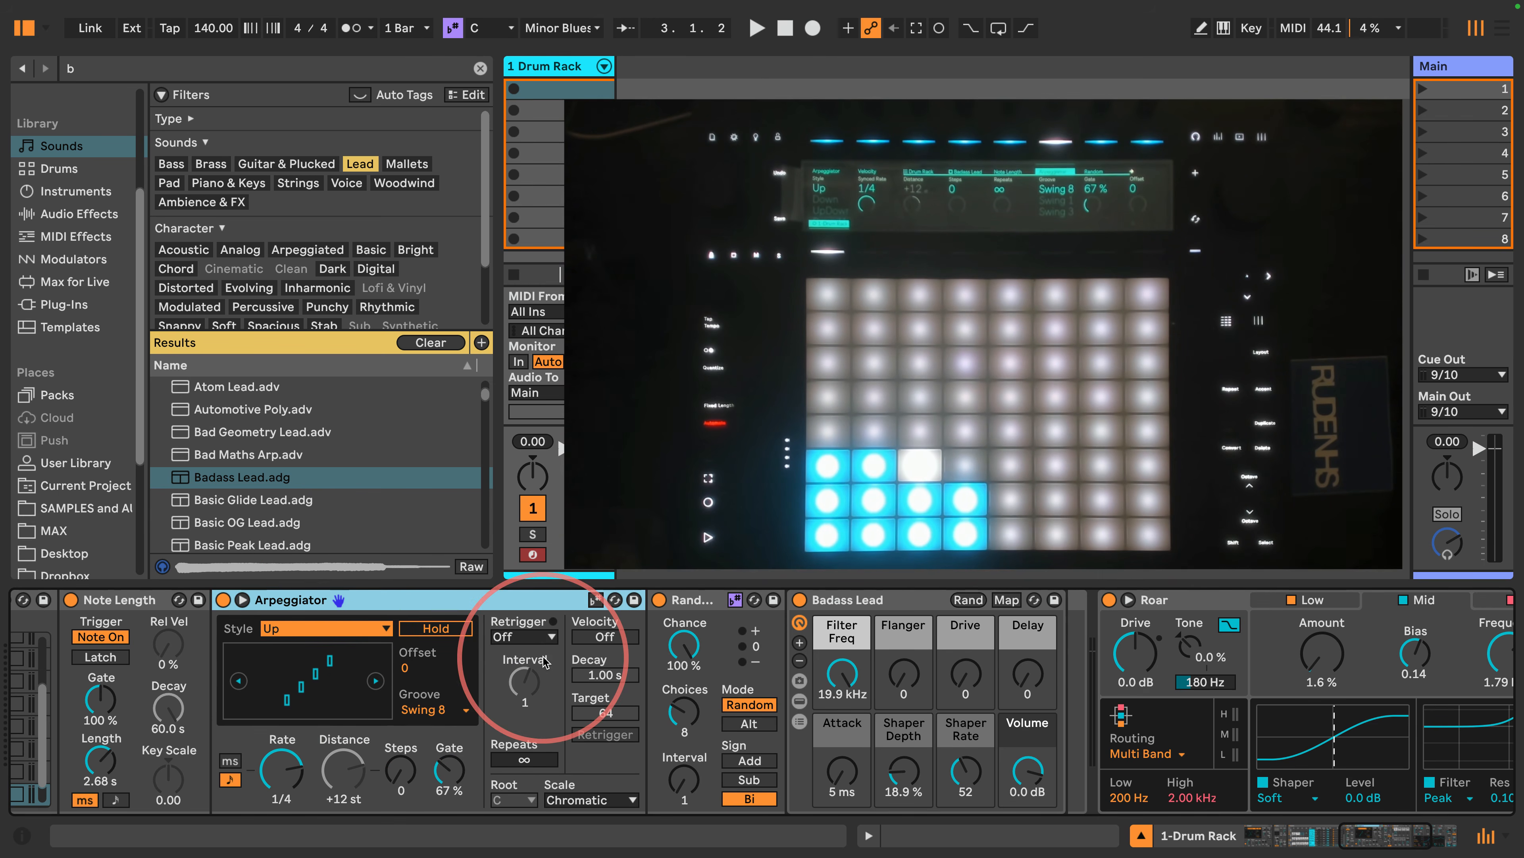
left_click(66, 235)
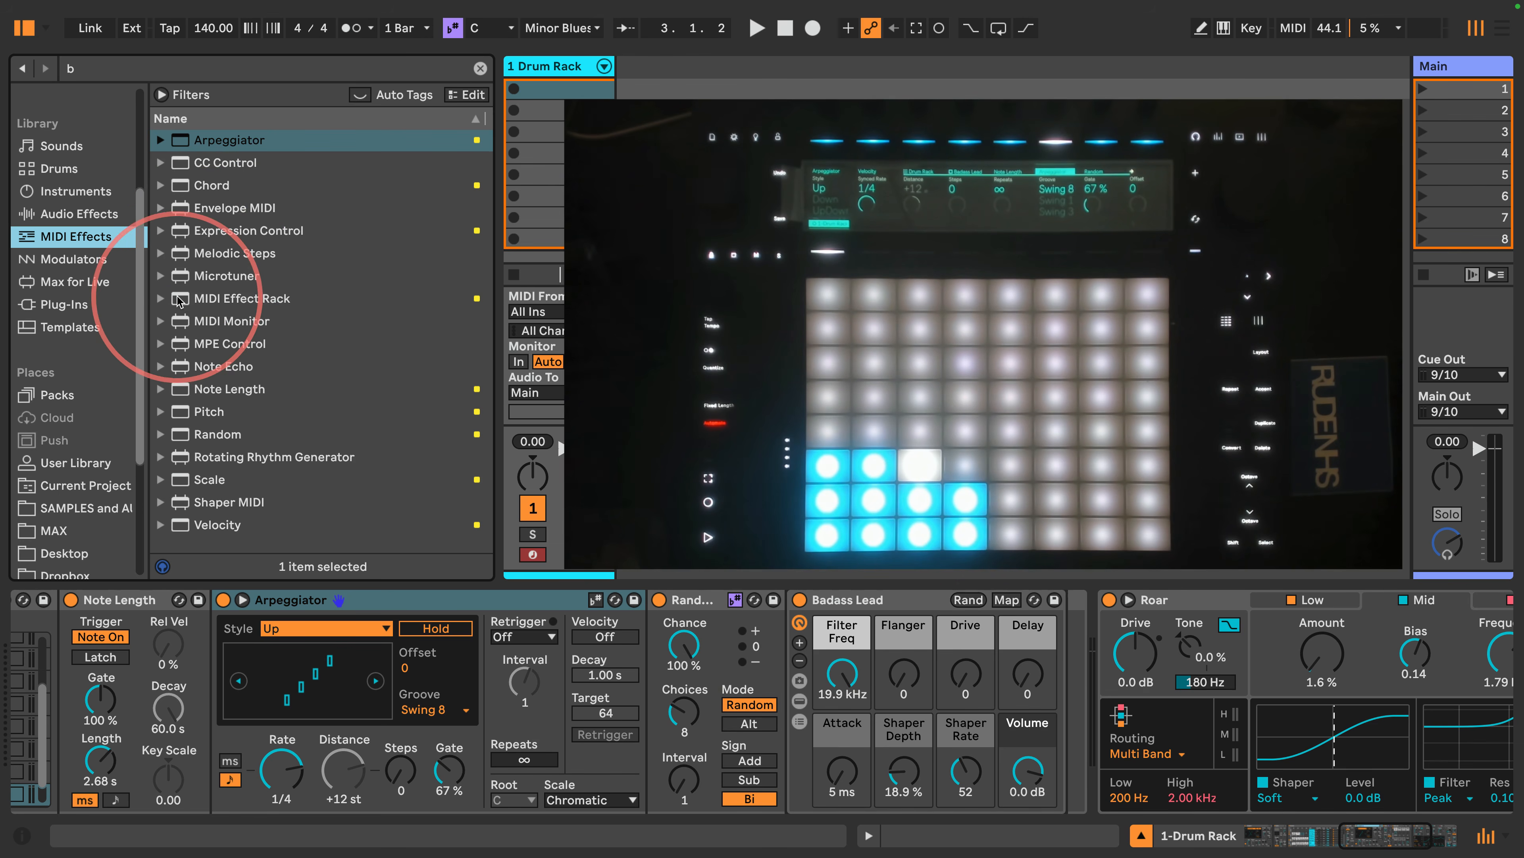
left_click_drag(252, 298, 784, 655)
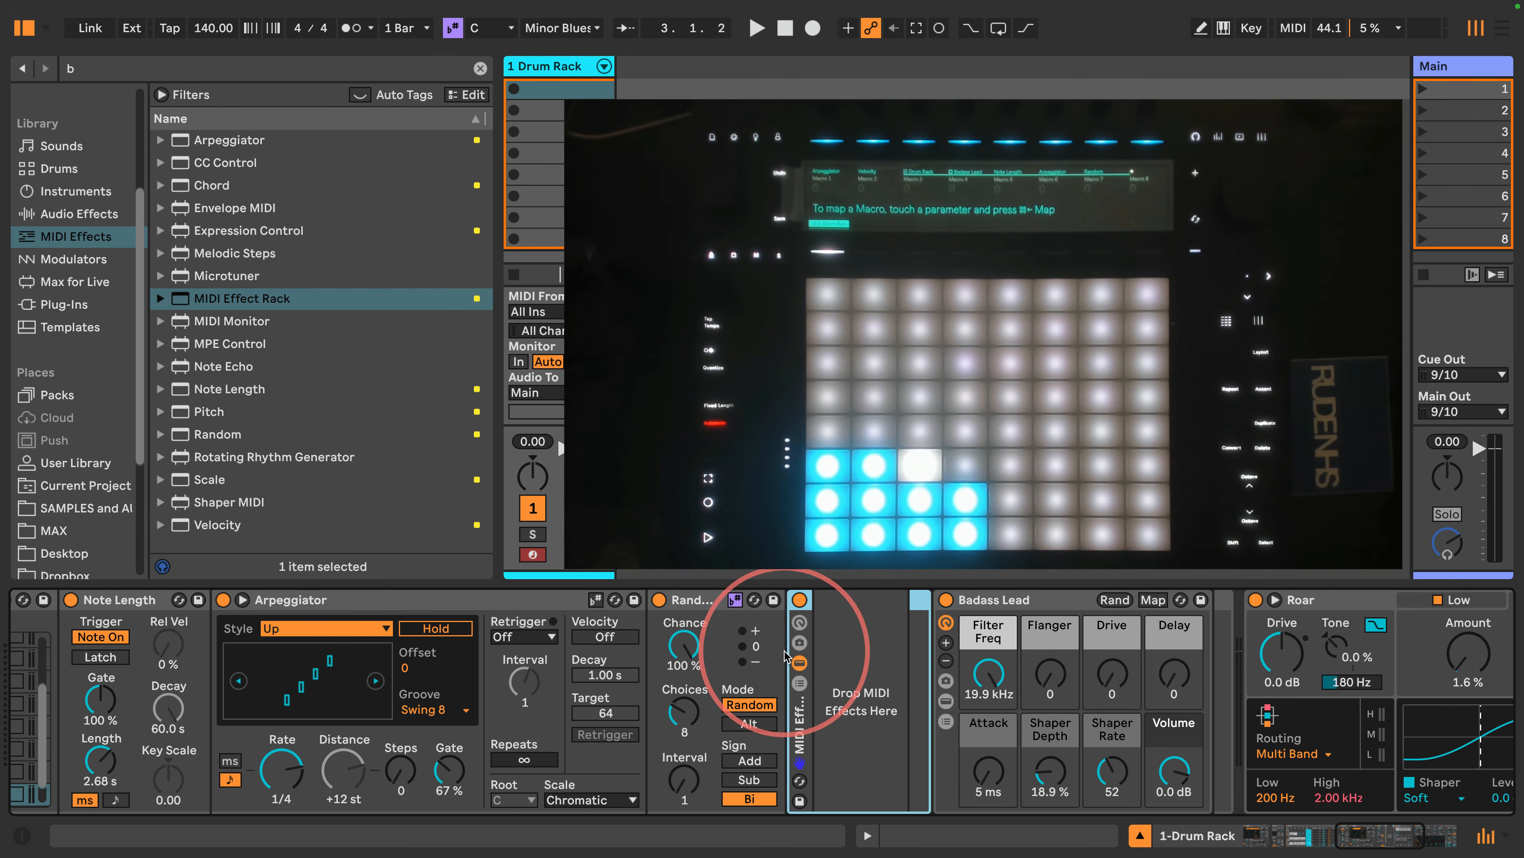
left_click(799, 683)
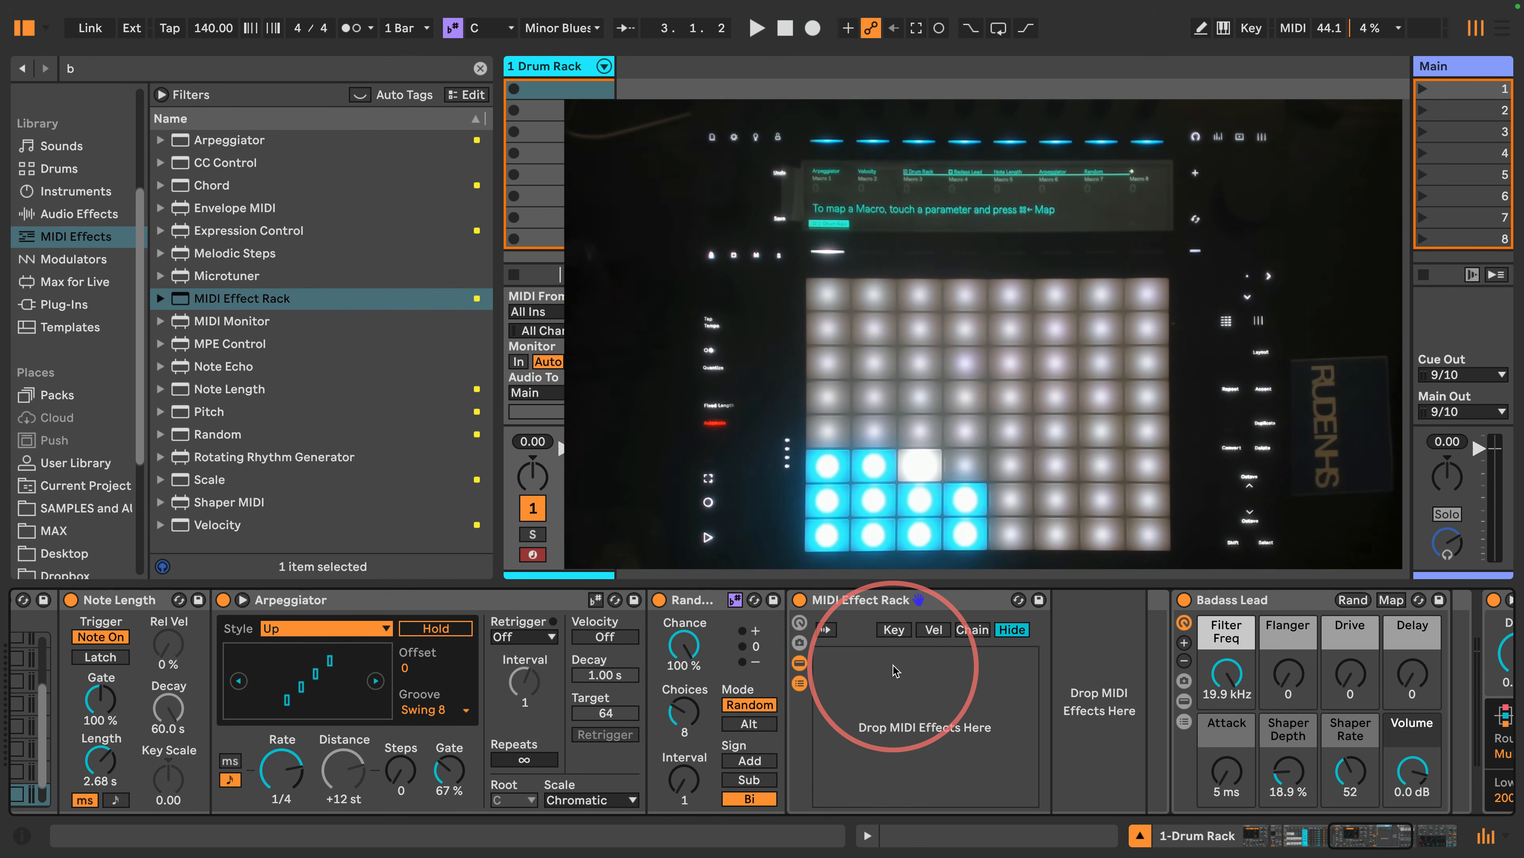
right_click(895, 669)
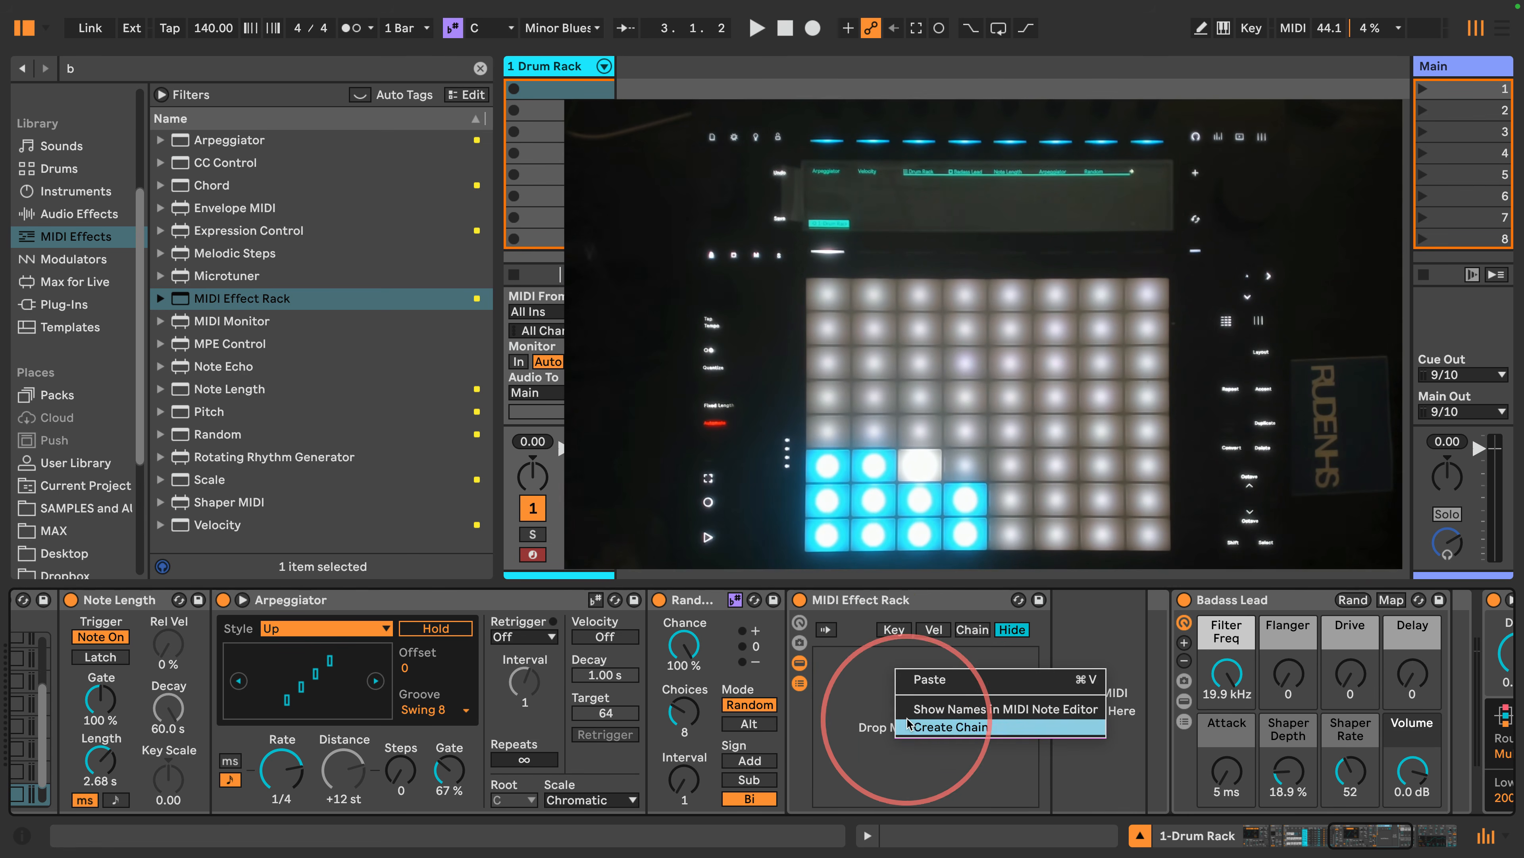
left_click(927, 727)
Step: Limit the empty chain's velocity zone to 1 to about 64 and add a Velocity effect between Random and the MIDI Effect Rack
left_click_drag(1335, 842, 1379, 832)
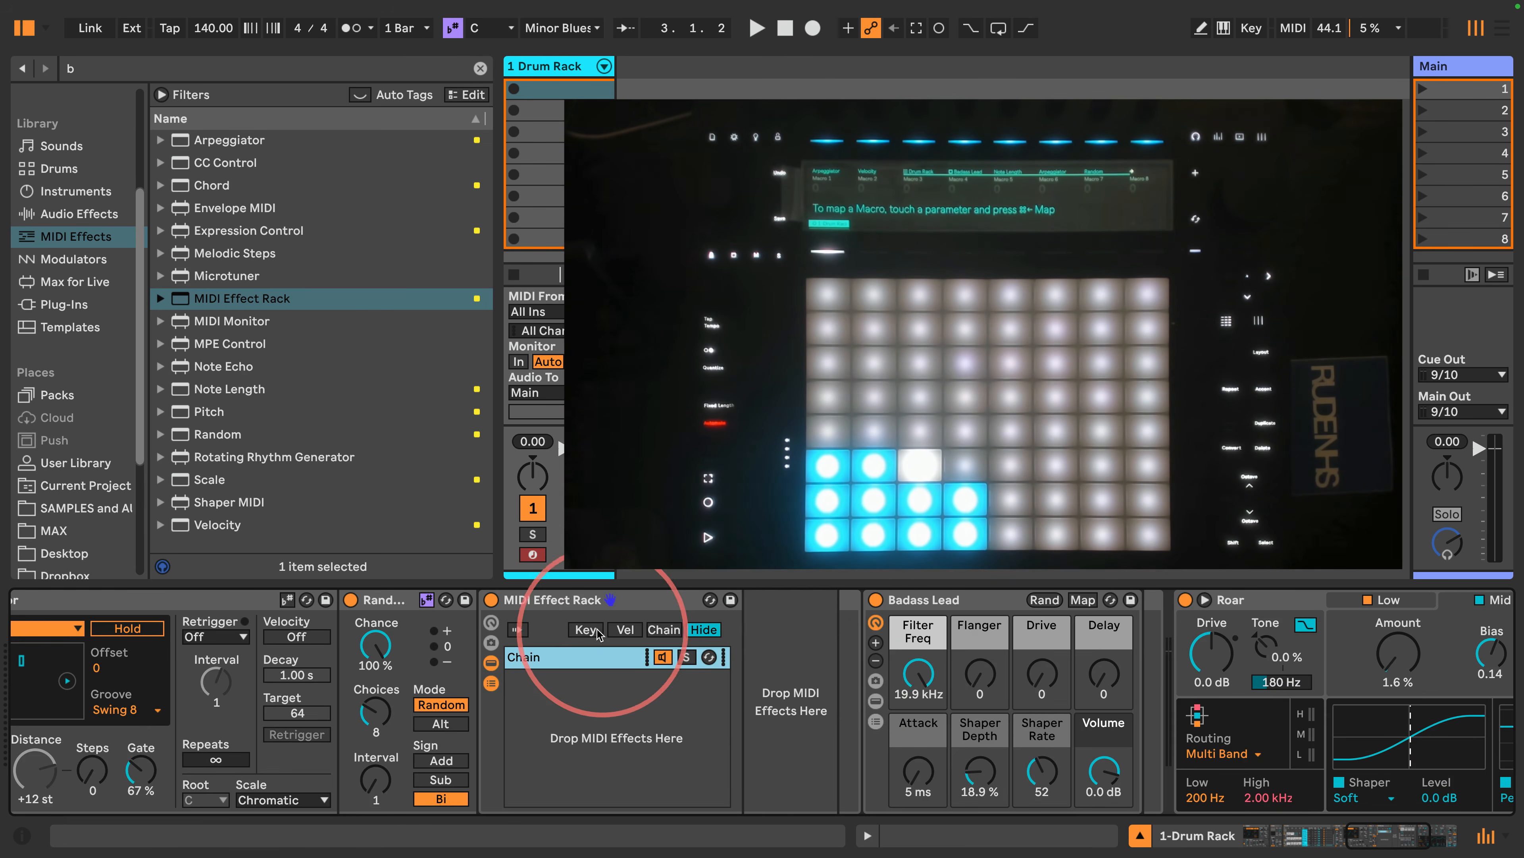
left_click(625, 629)
right_click(1074, 640)
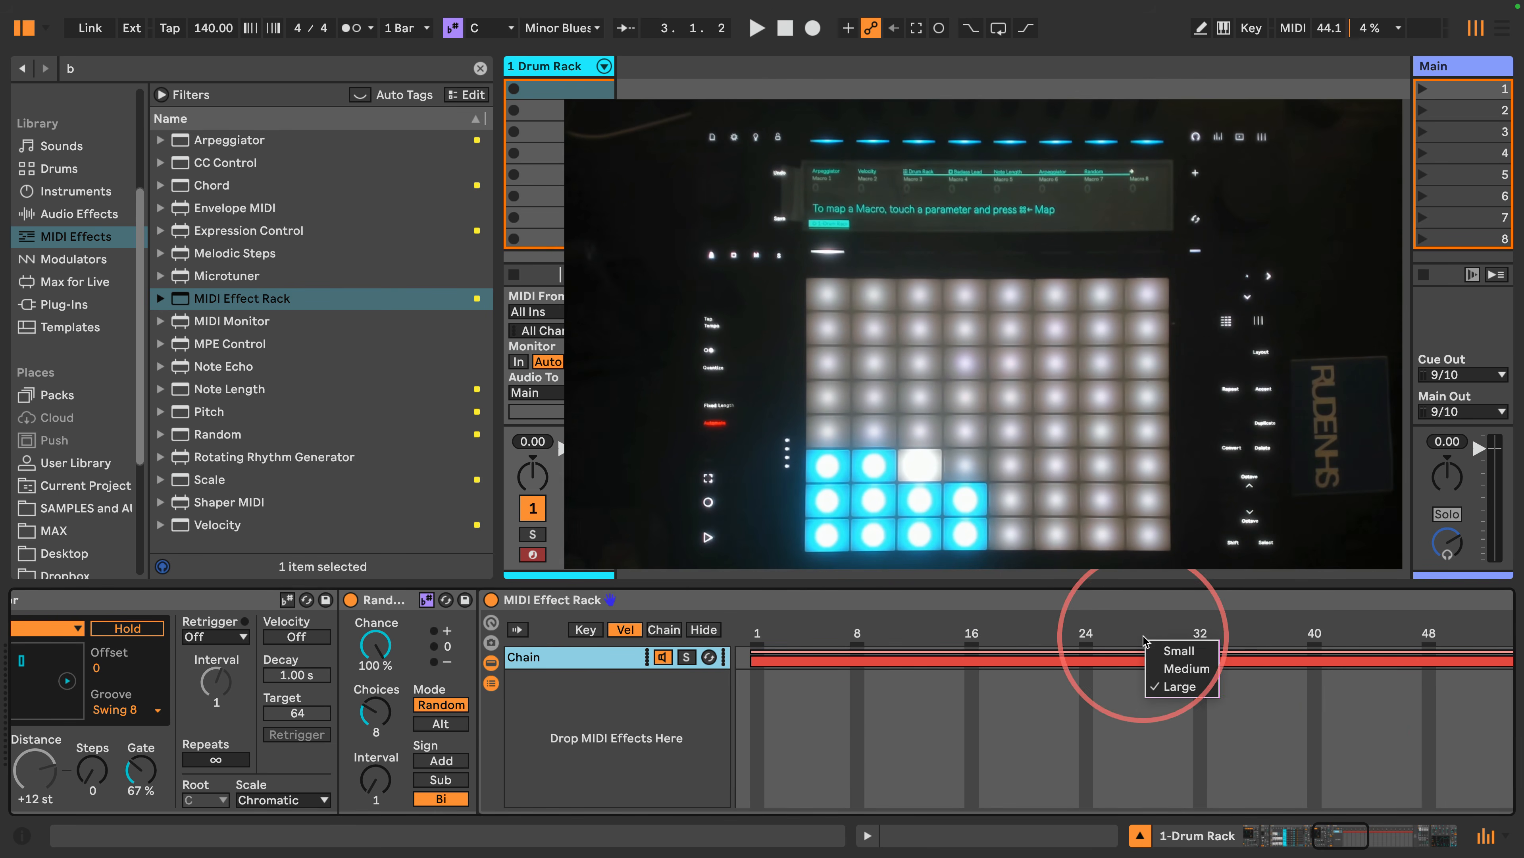
left_click(1158, 649)
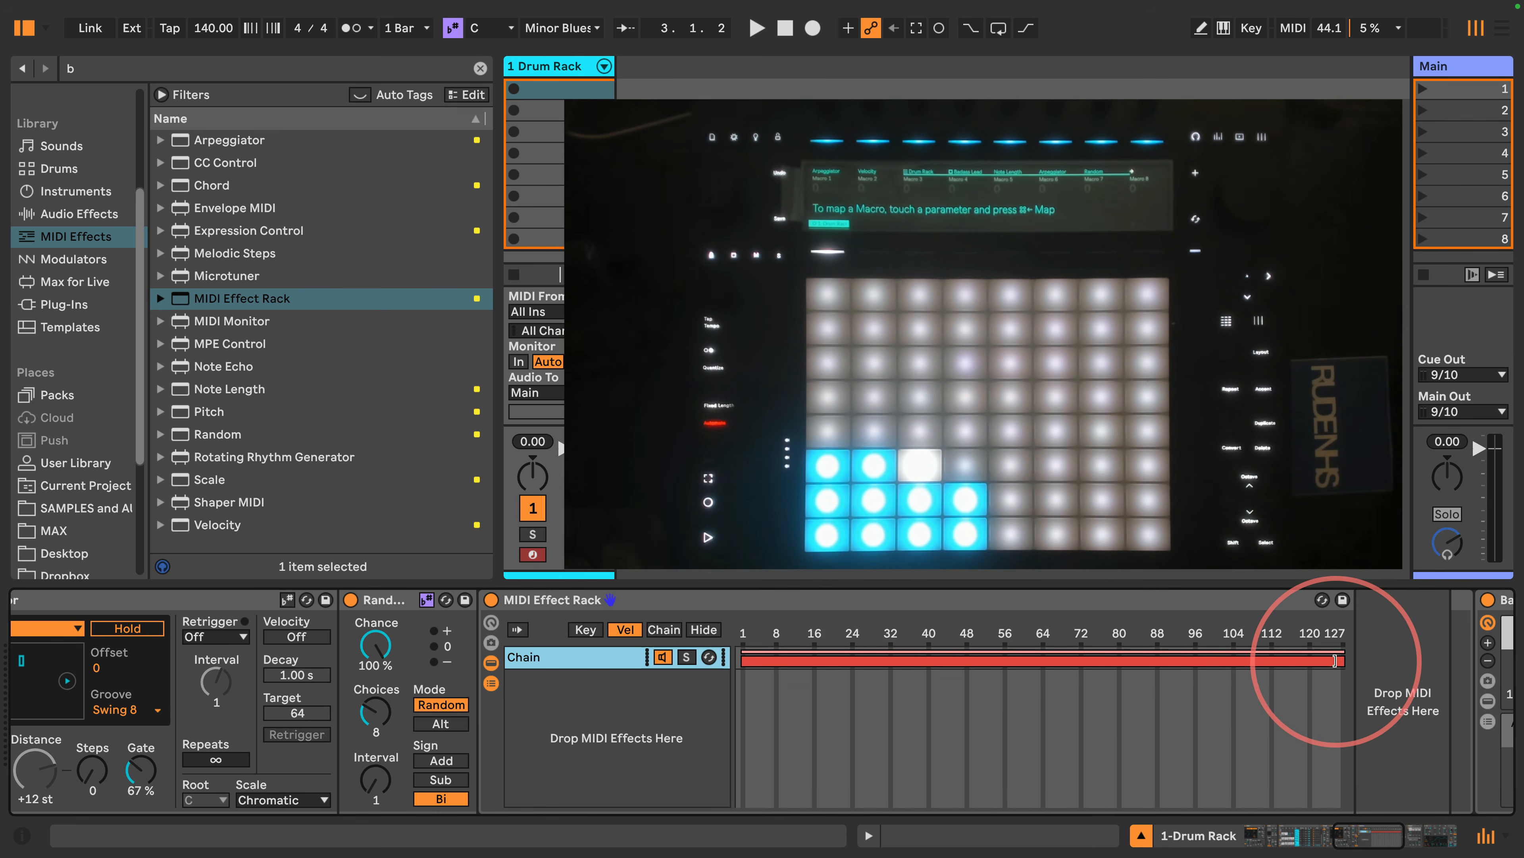
left_click_drag(1343, 651, 1038, 653)
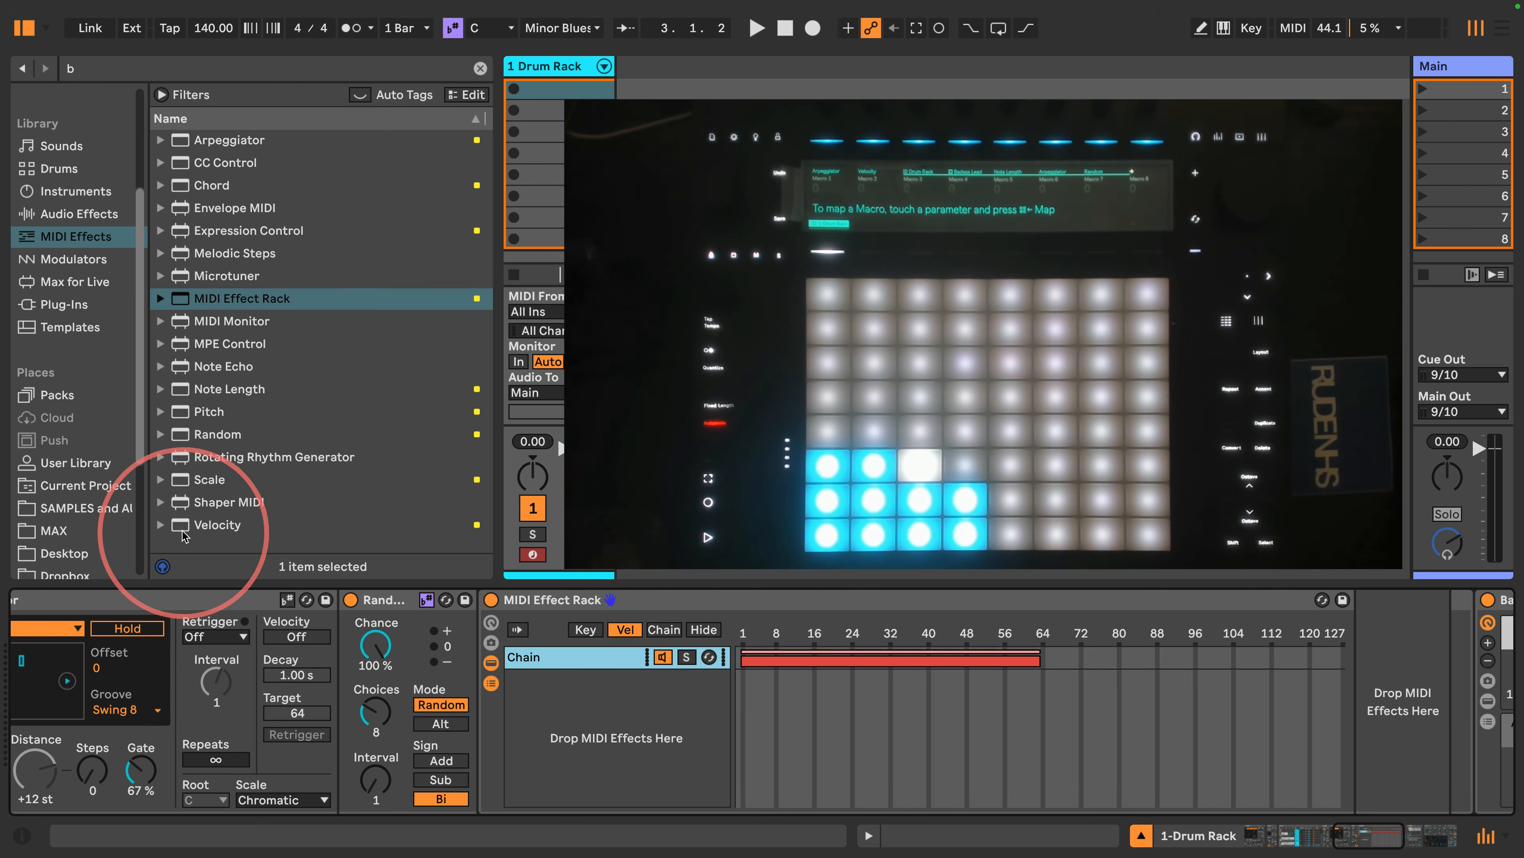
left_click_drag(198, 524, 485, 655)
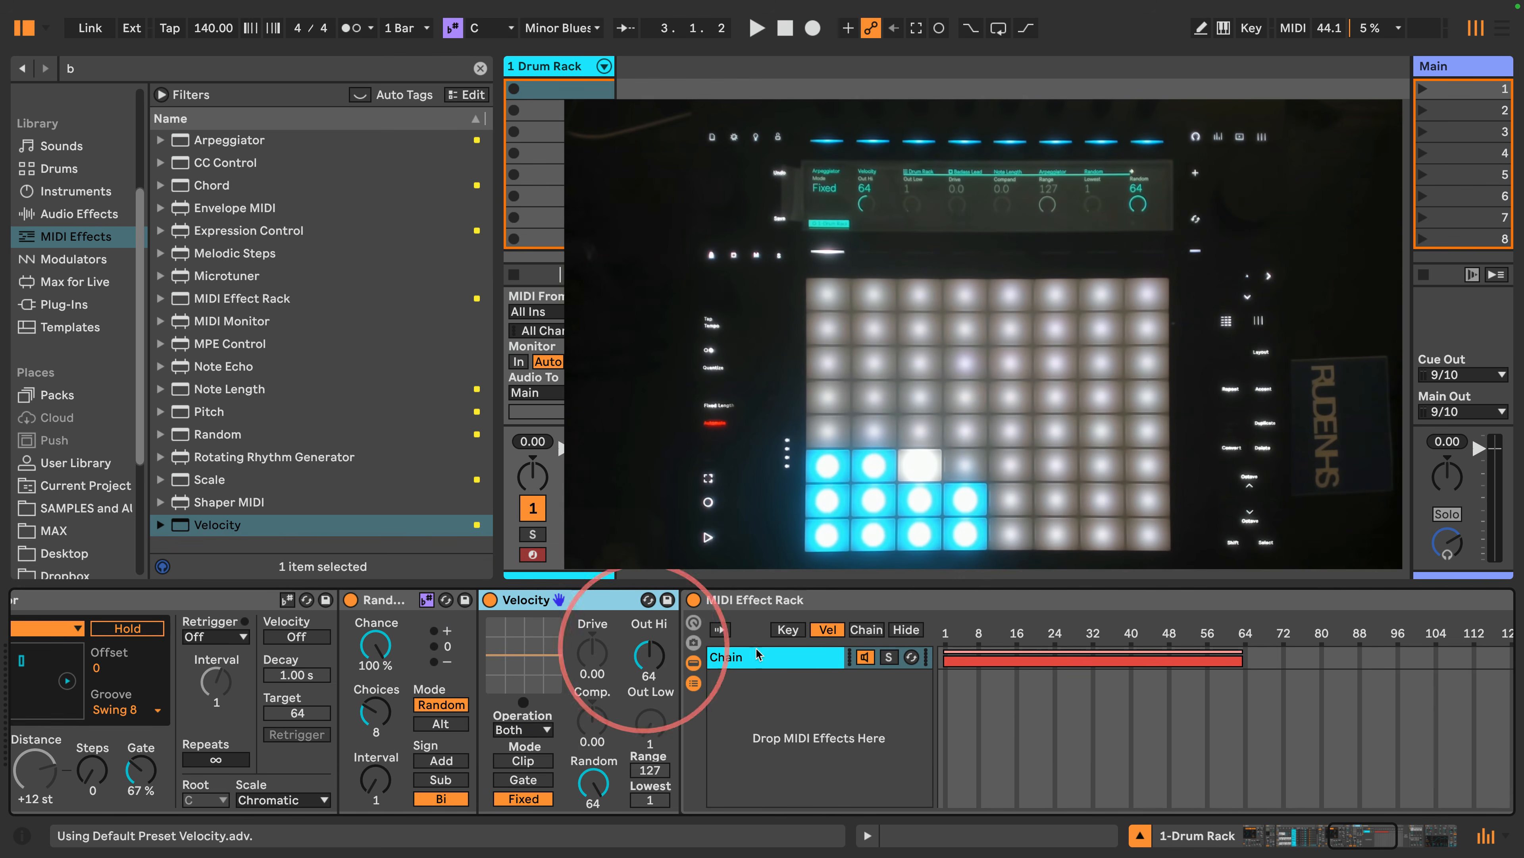
left_click(1352, 840)
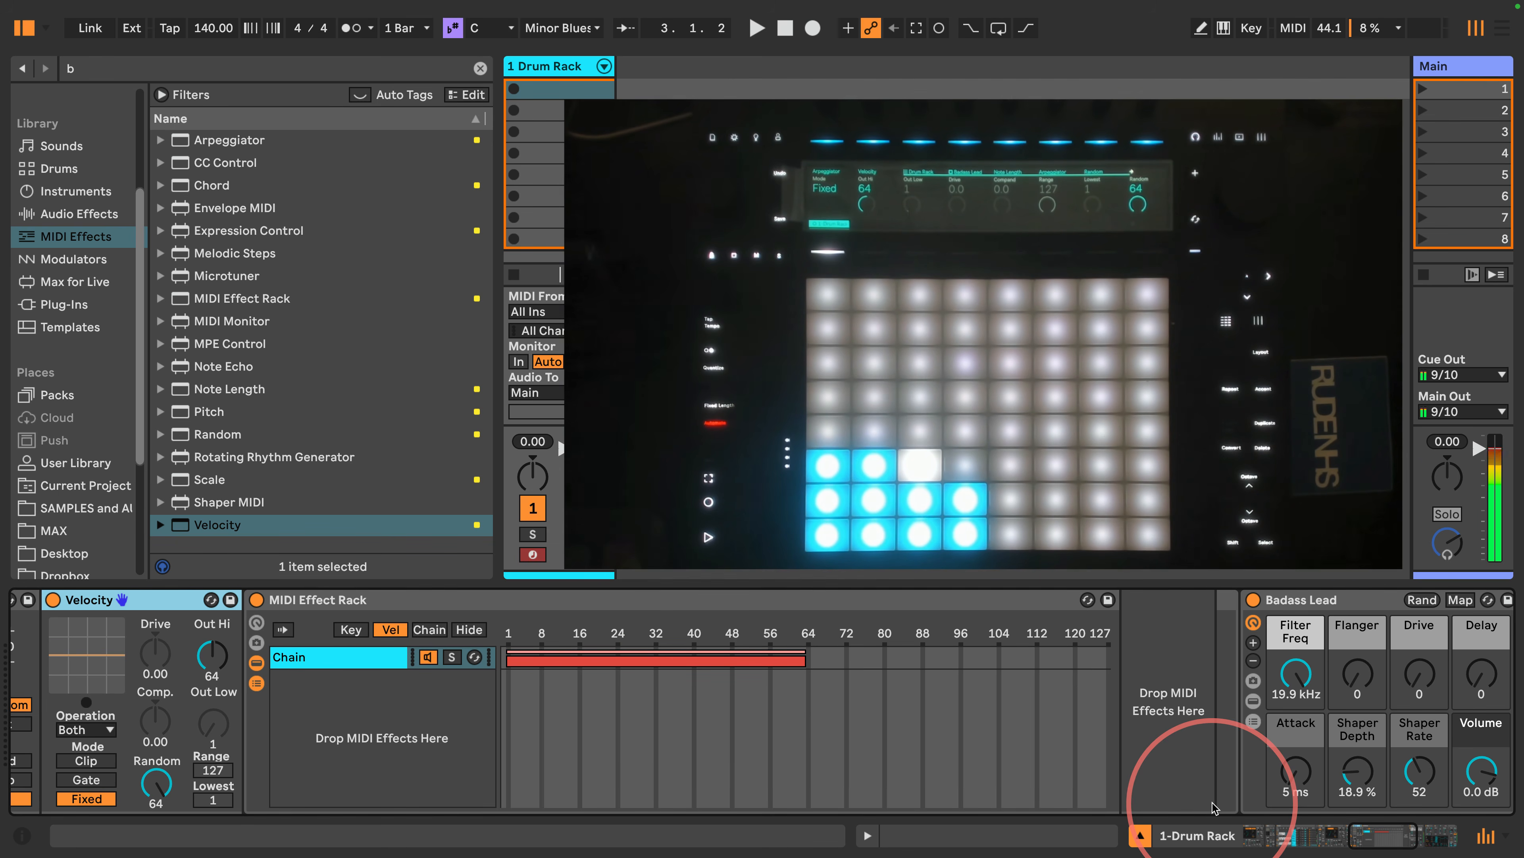
Step: Set the Arpeggiator ahead of the Drum Rack to a rate of 1/16, the Straight groove and the Random Once style
left_click_drag(1361, 828, 1257, 832)
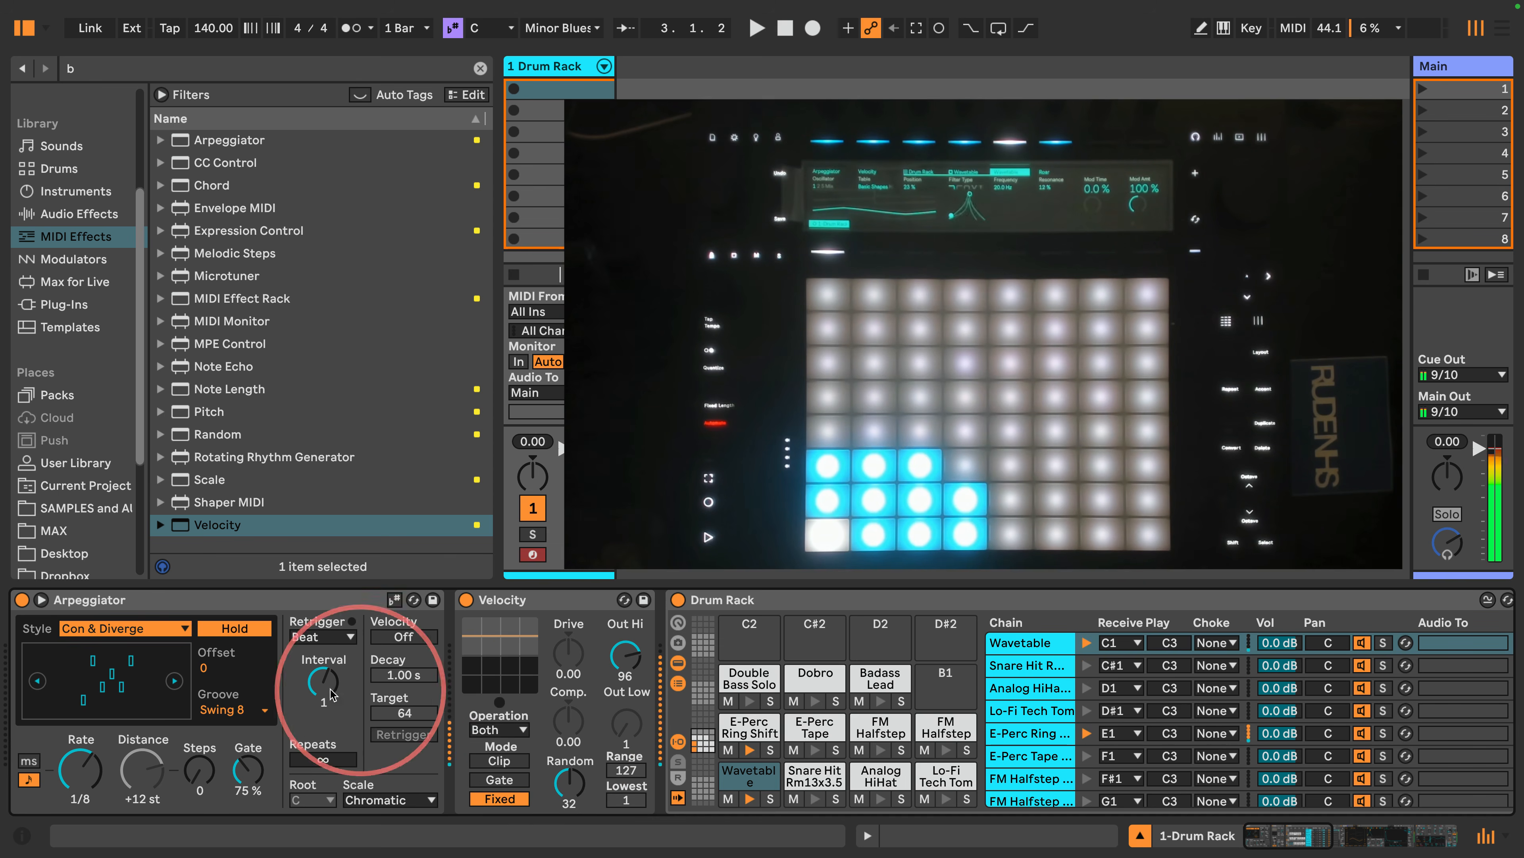
left_click(222, 710)
left_click(226, 764)
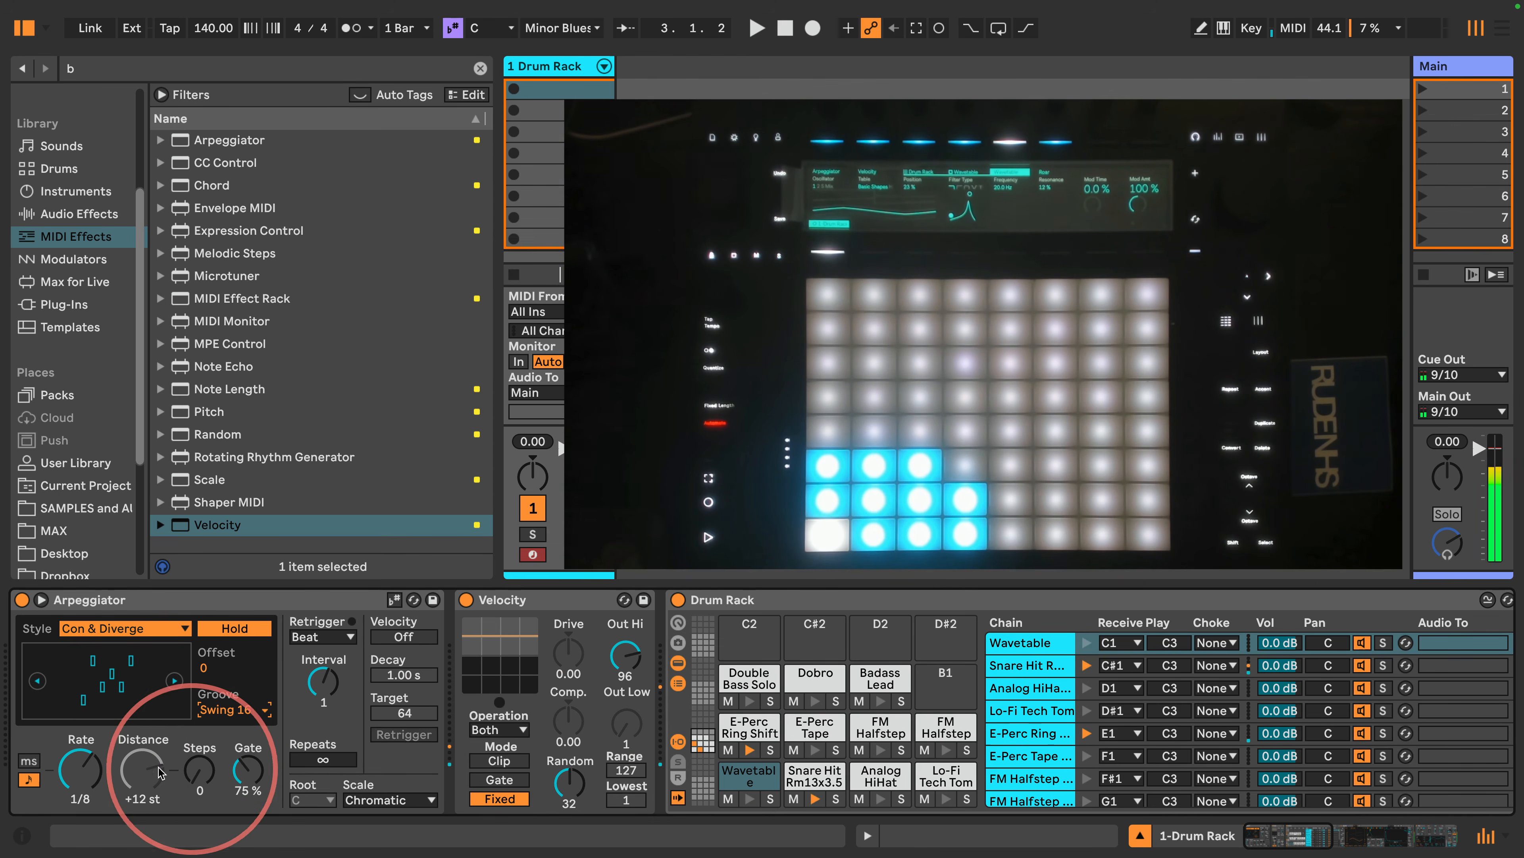
left_click_drag(90, 768, 90, 782)
left_click(232, 710)
left_click(225, 728)
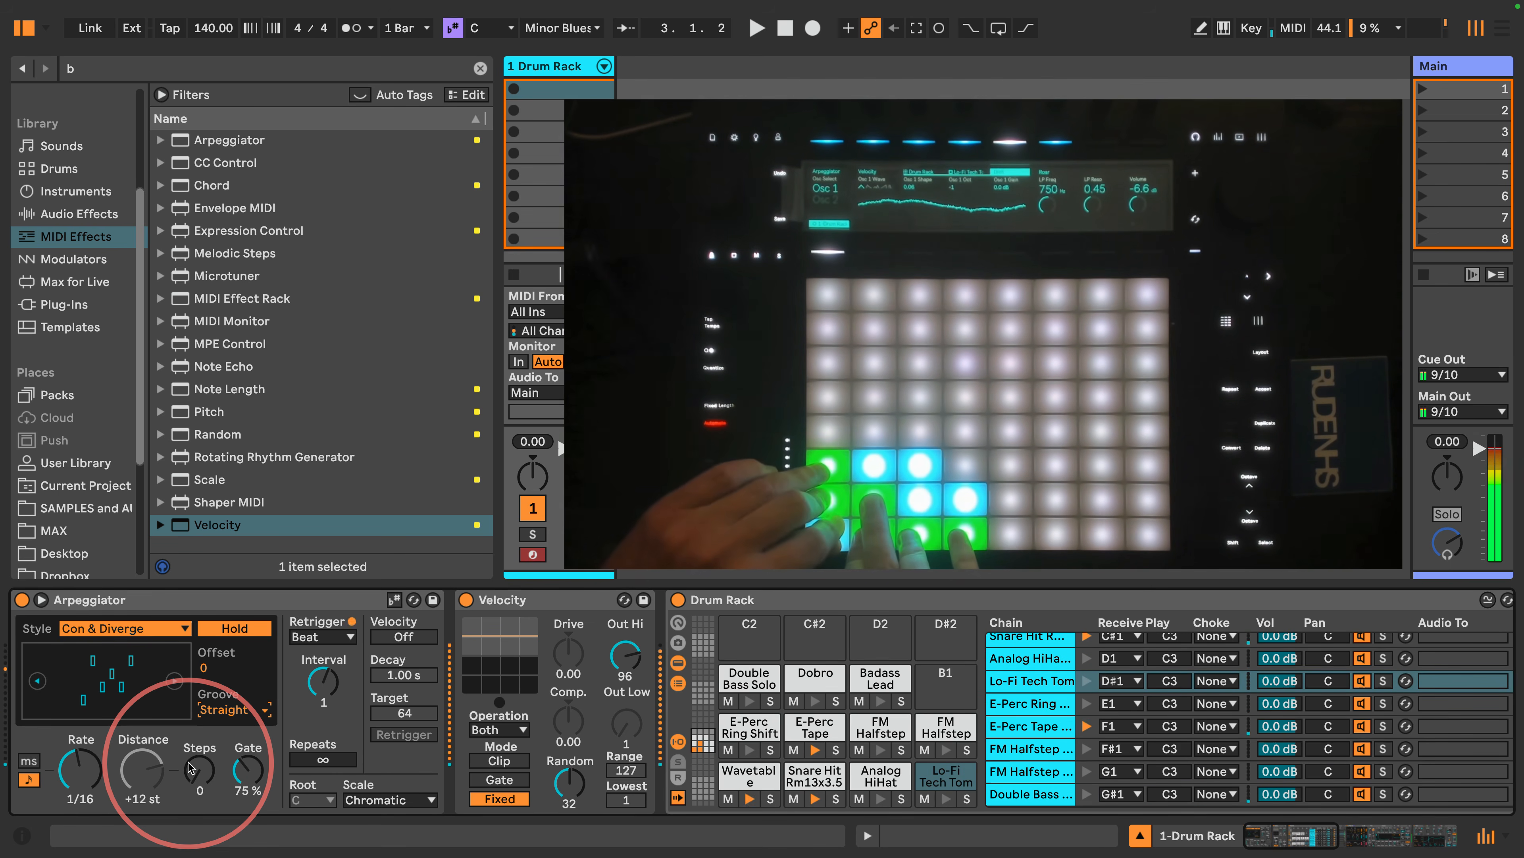
left_click(134, 628)
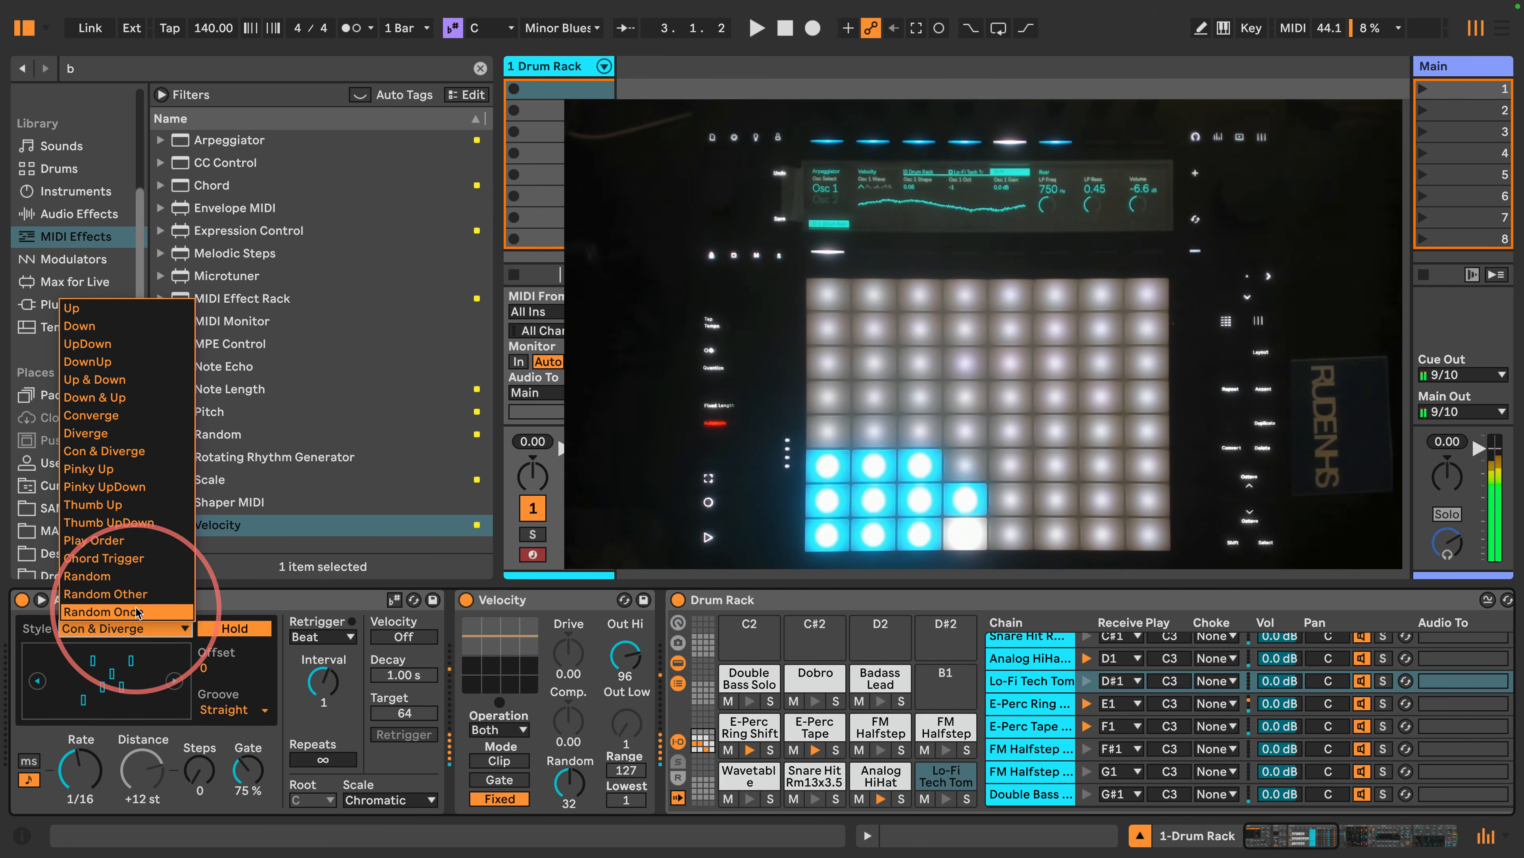
left_click(138, 611)
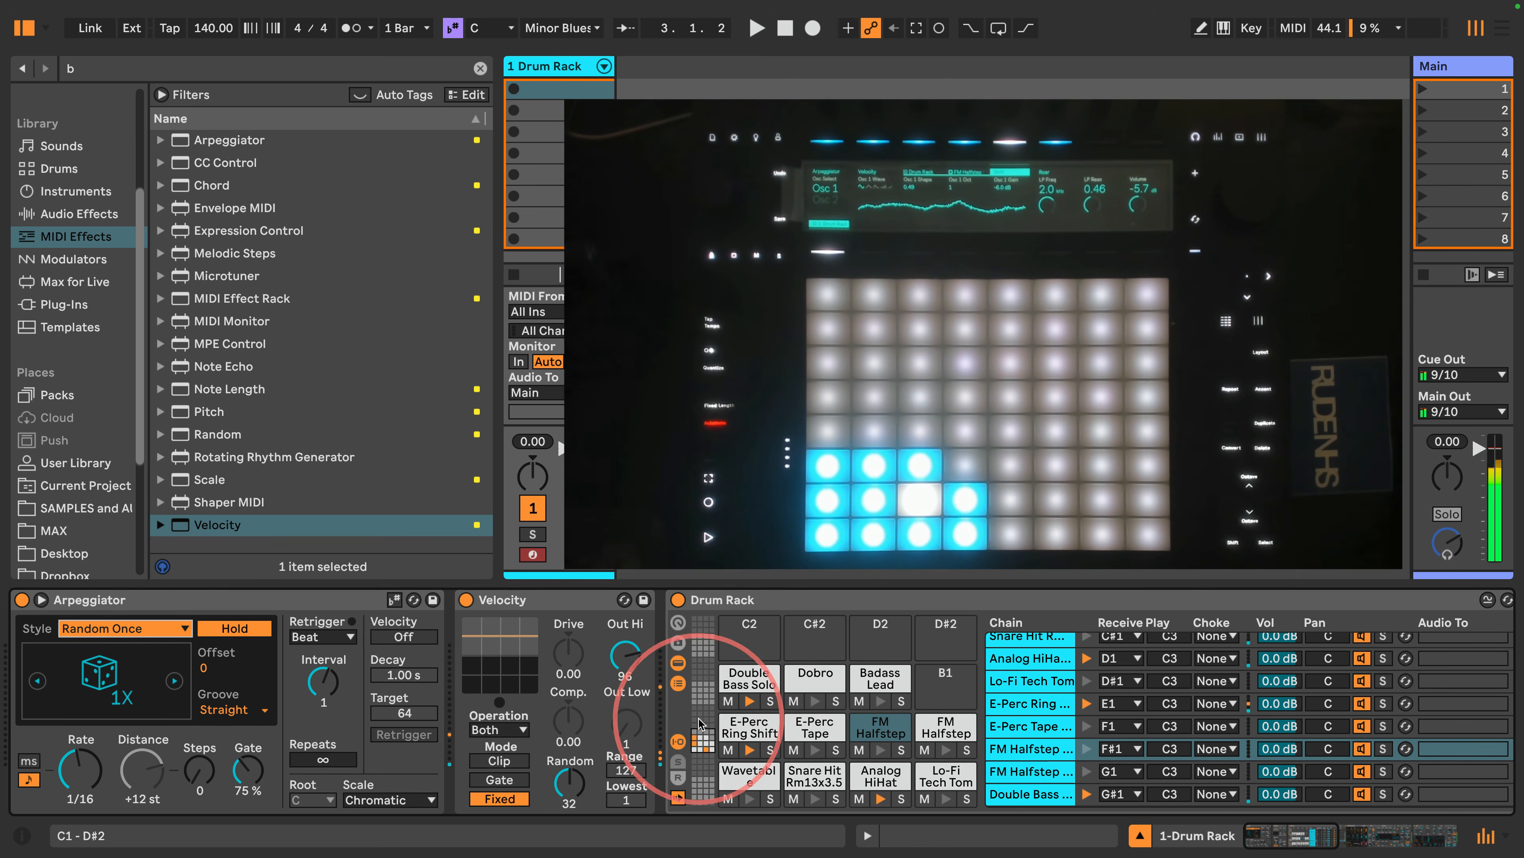
Step: With playback running, set the Double Bass pad's Arpeggiator to the Swing 16 groove and a rate of 1/16
key("space")
left_click(731, 679)
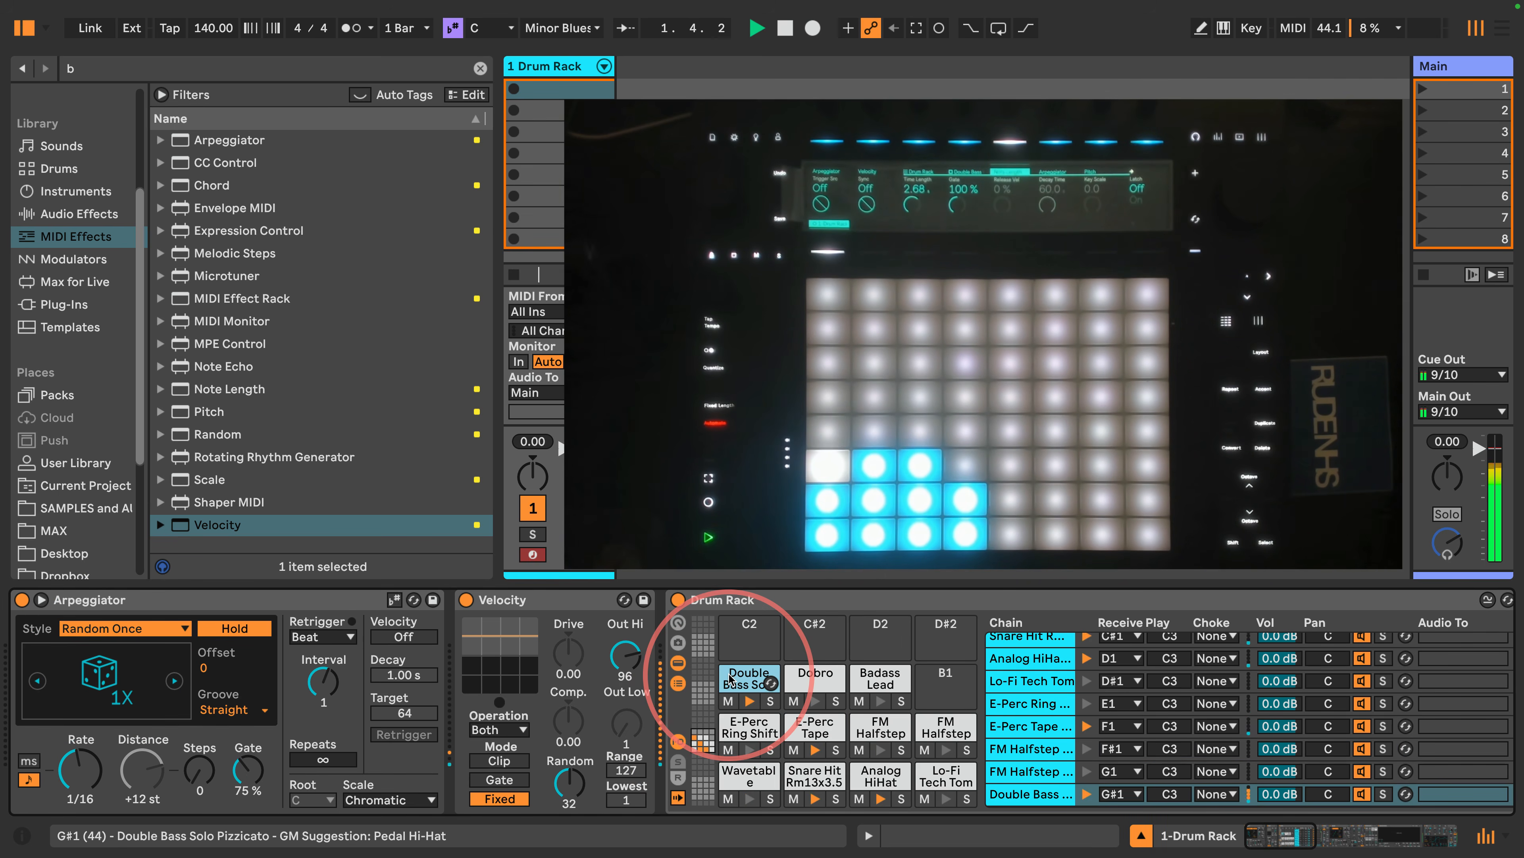
scroll(1069, 667, "right", 10)
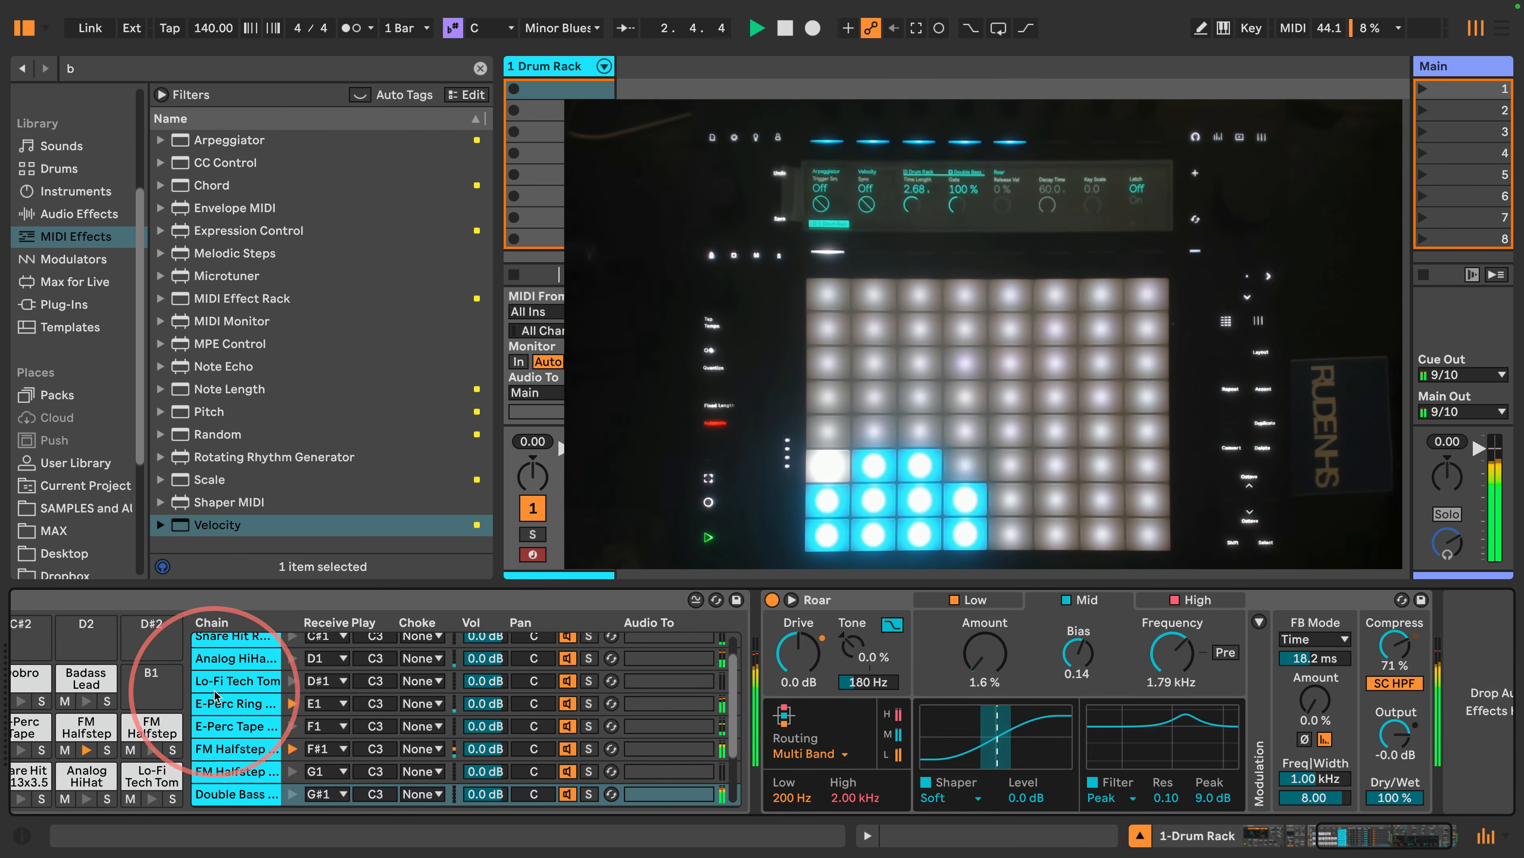
scroll(215, 696, "left", 10)
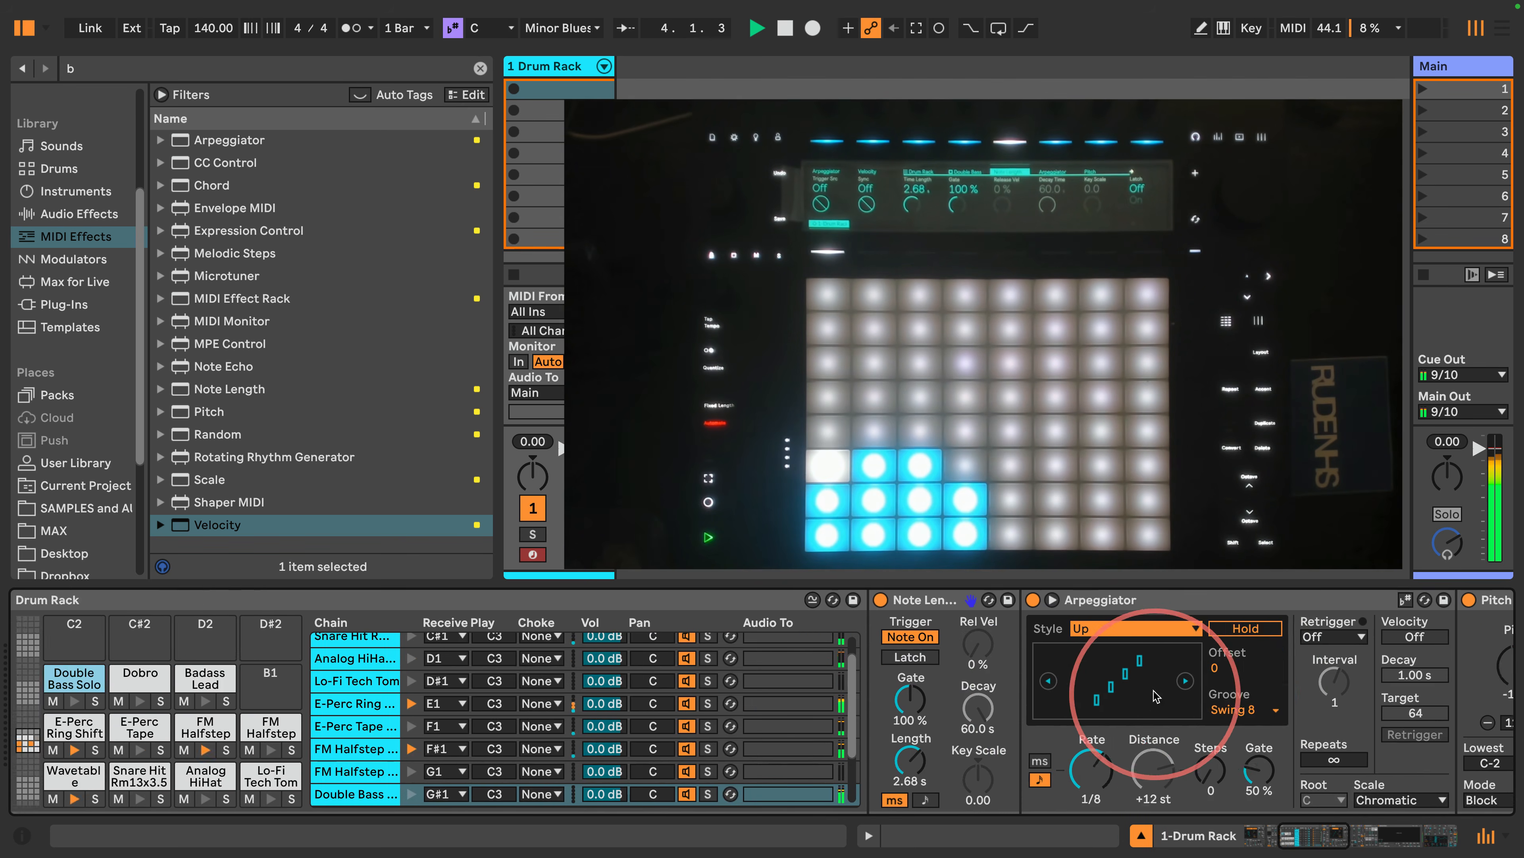
scroll(1157, 697, "right", 3)
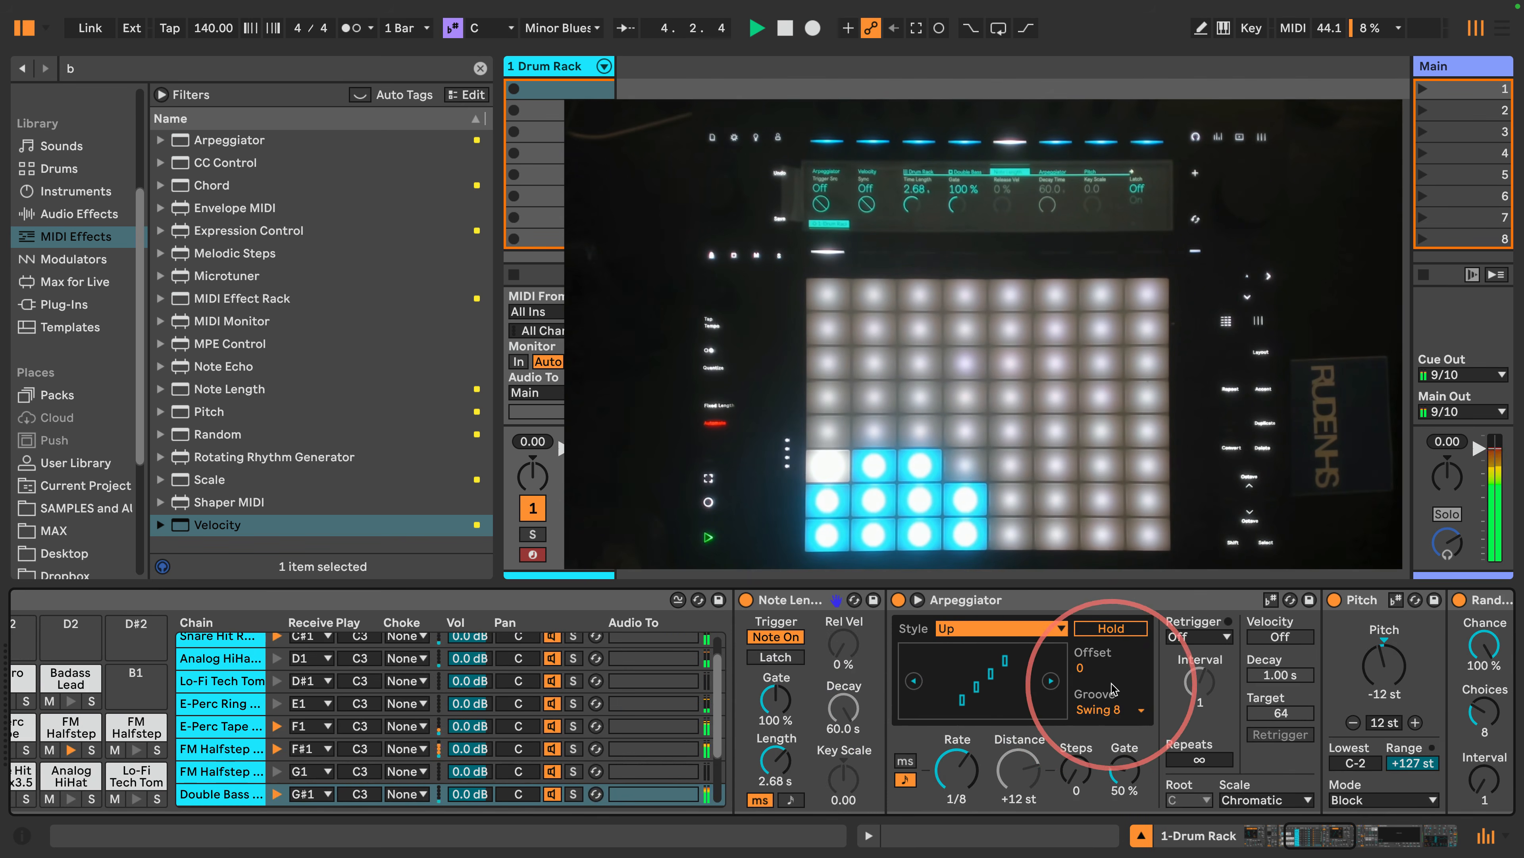
left_click(1119, 711)
left_click(1105, 736)
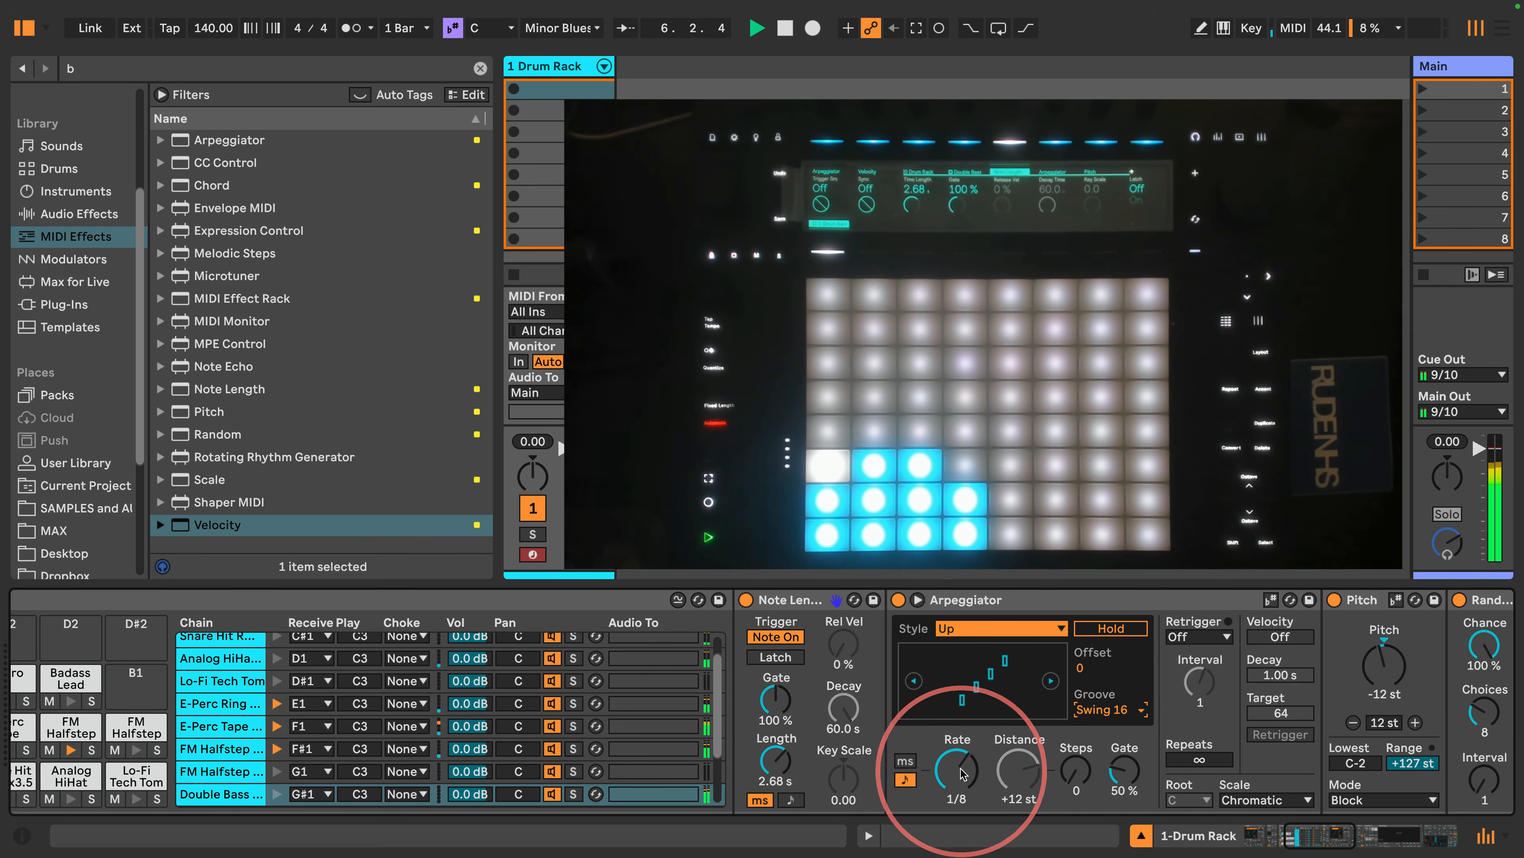
left_click_drag(962, 773, 931, 771)
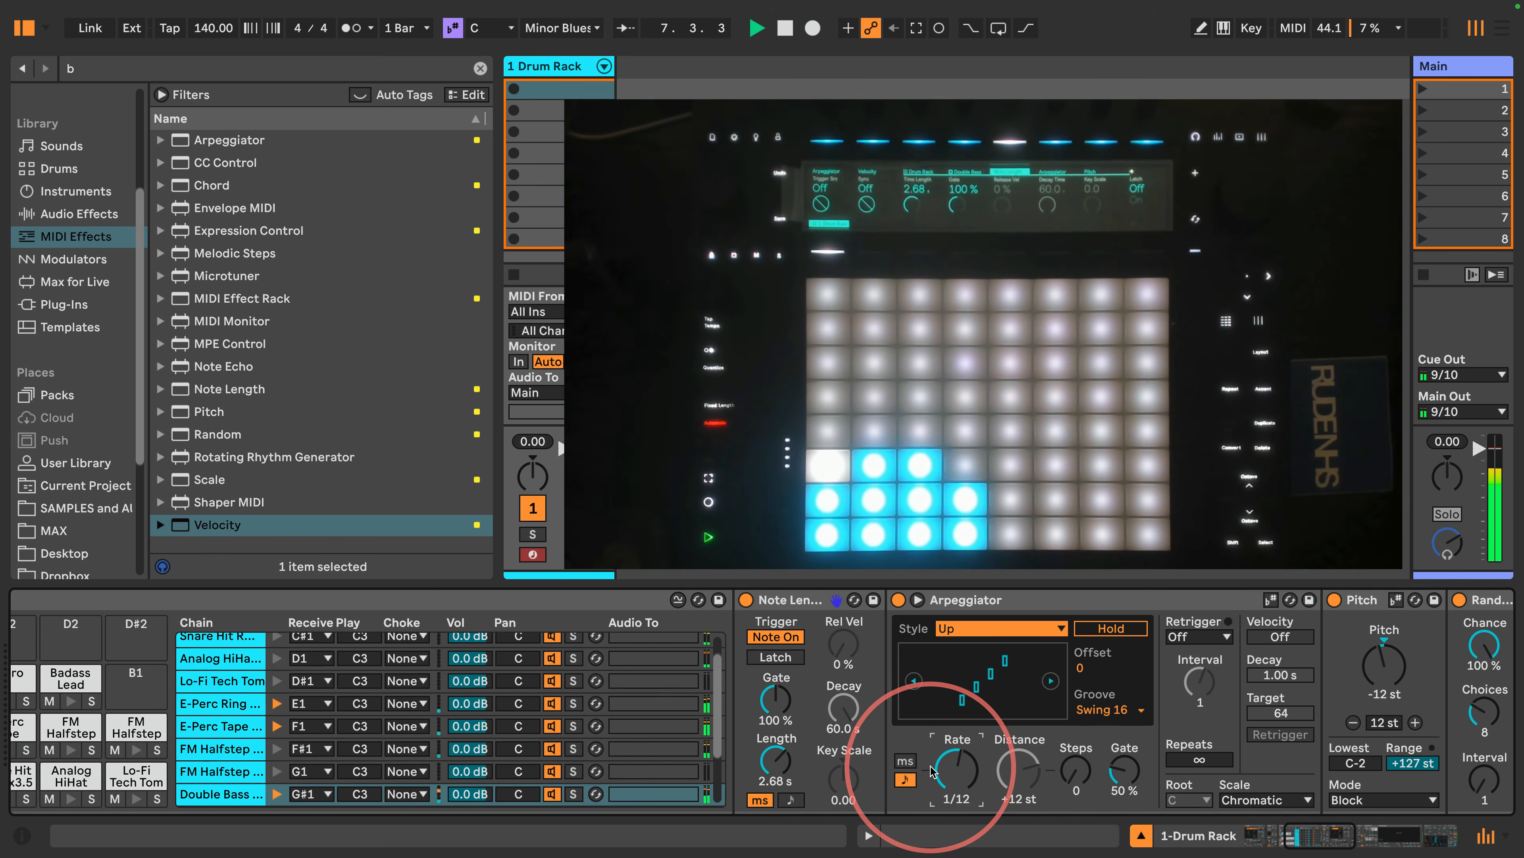
Step: Check the Dobro pad's device chain and change the groove of the Double Bass pad's Arpeggiator
scroll(698, 742, "left", 5)
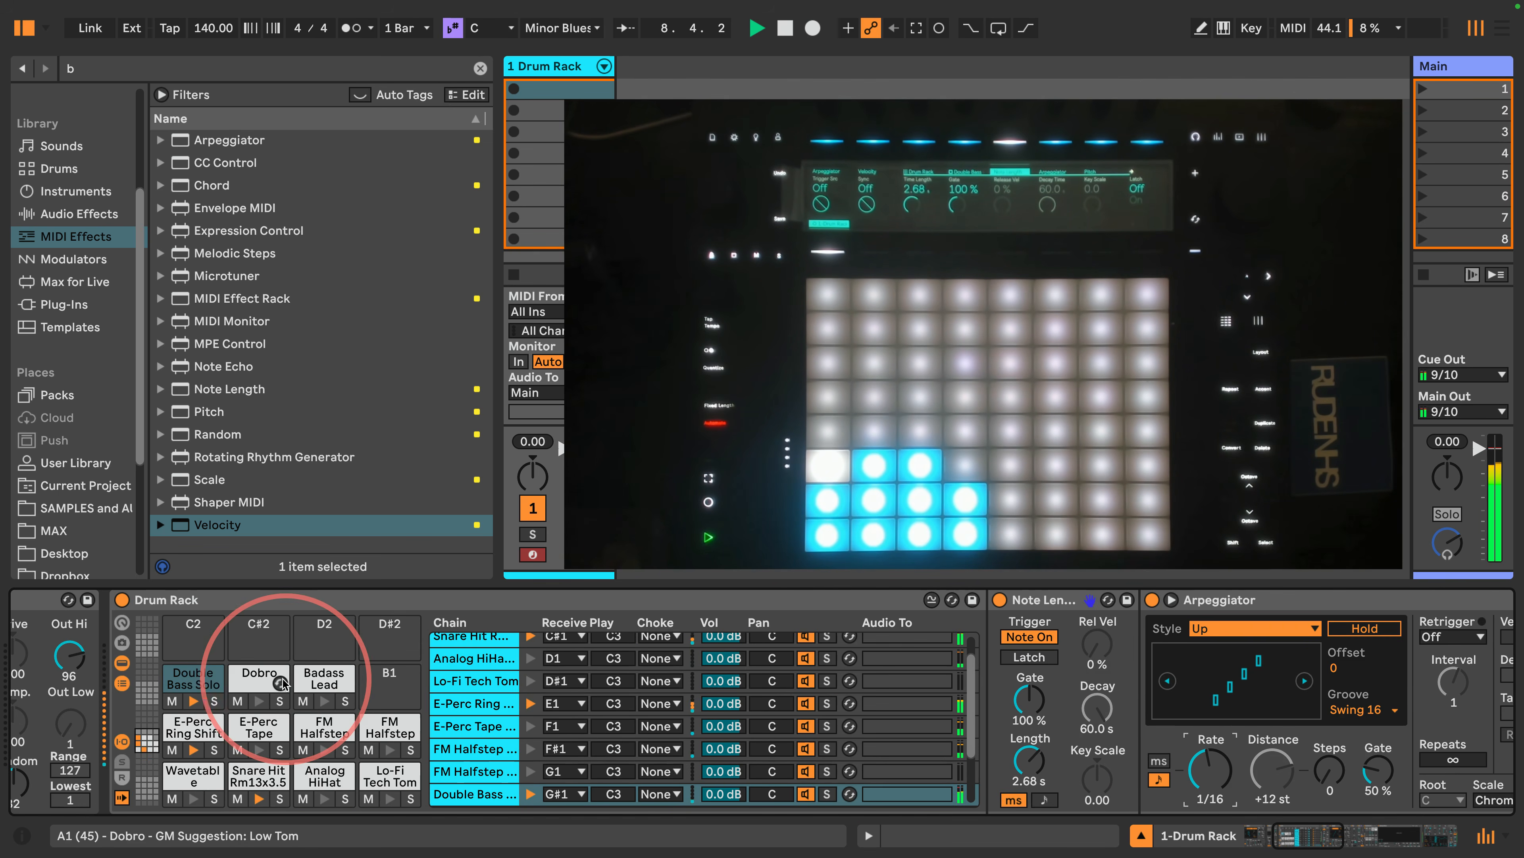
left_click(259, 679)
scroll(1165, 714, "right", 8)
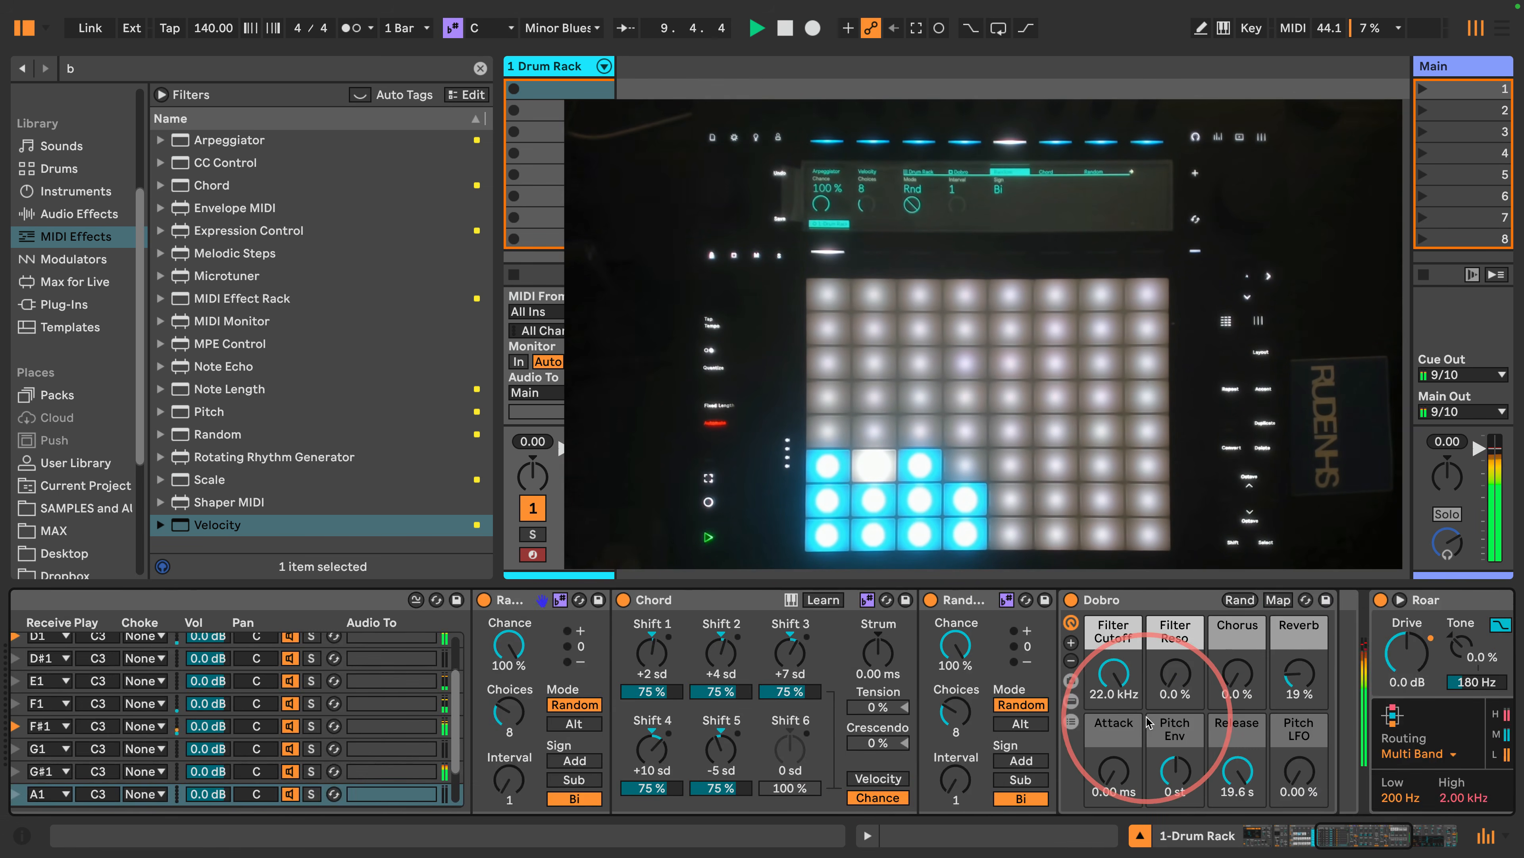
scroll(1156, 714, "left", 6)
scroll(1144, 723, "left", 2)
left_click(313, 679)
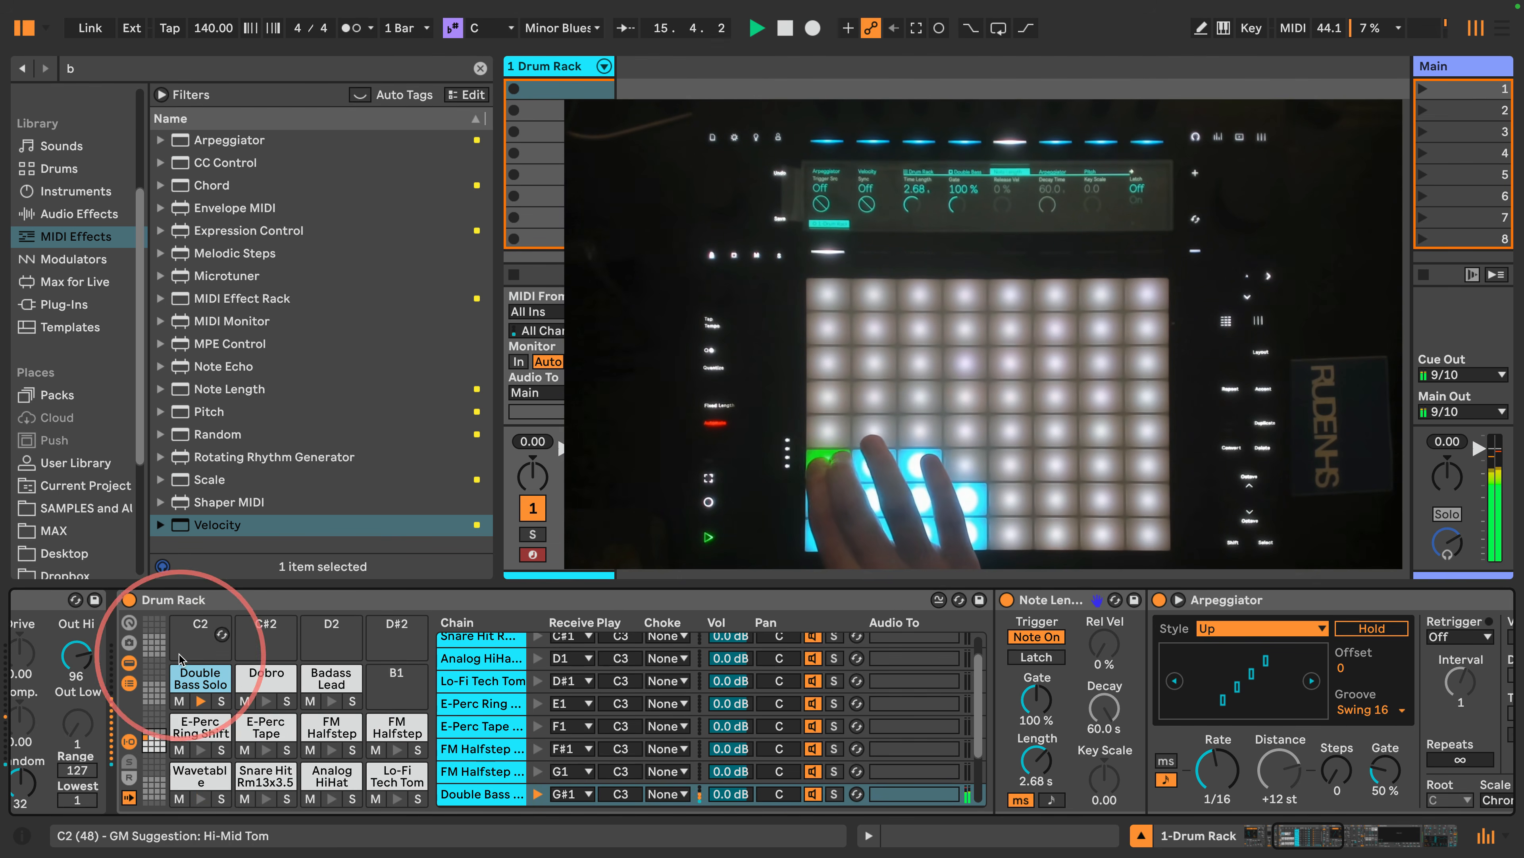
left_click(1373, 709)
left_click(1371, 663)
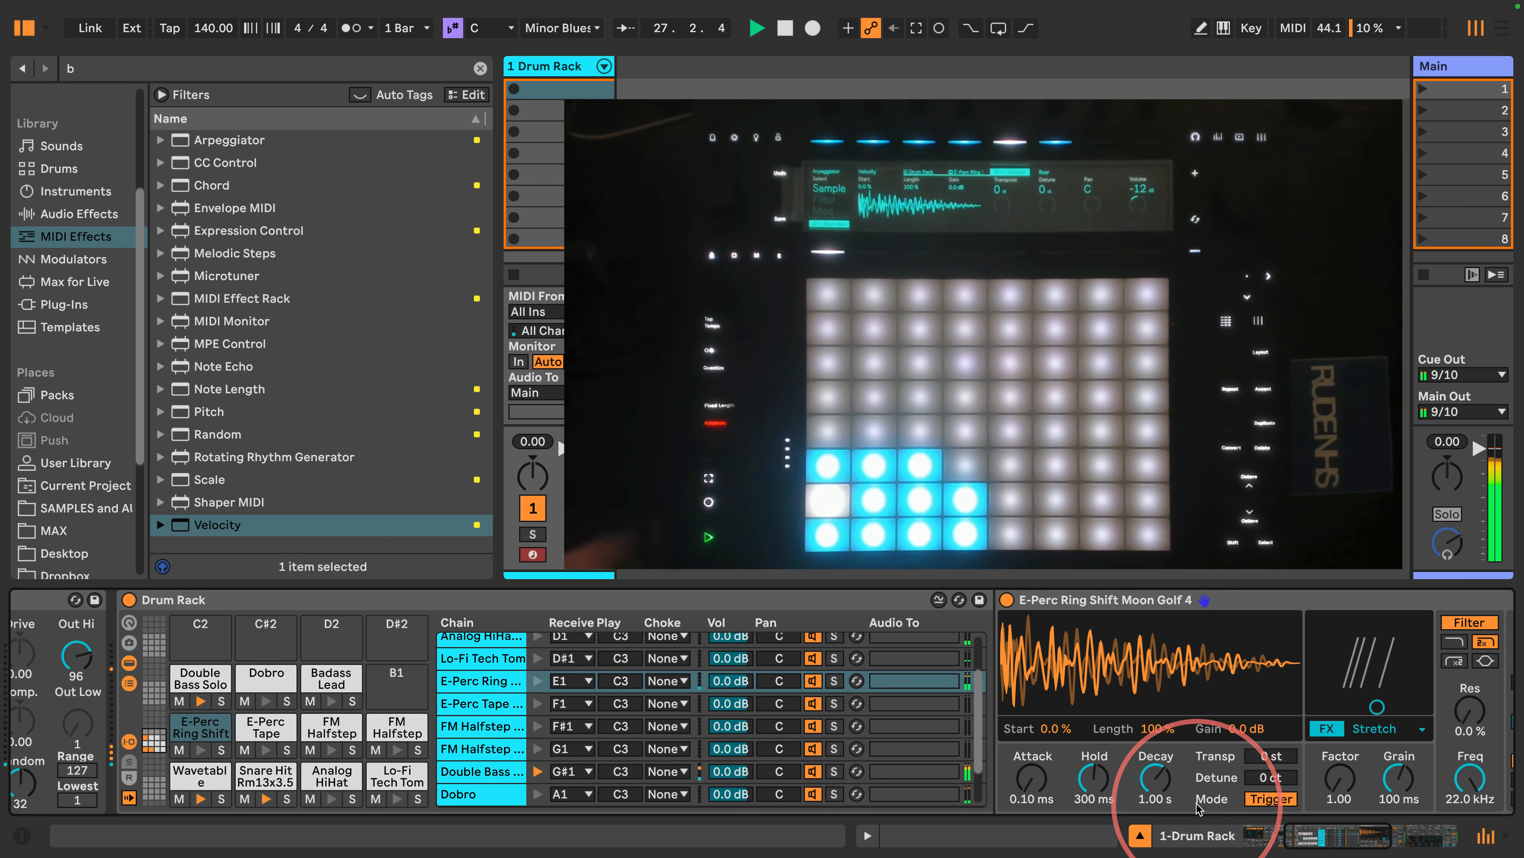
Step: Insert an Overdrive with 58 % drive between the Snare Hit pad's instrument rack and Roar
left_click(256, 777)
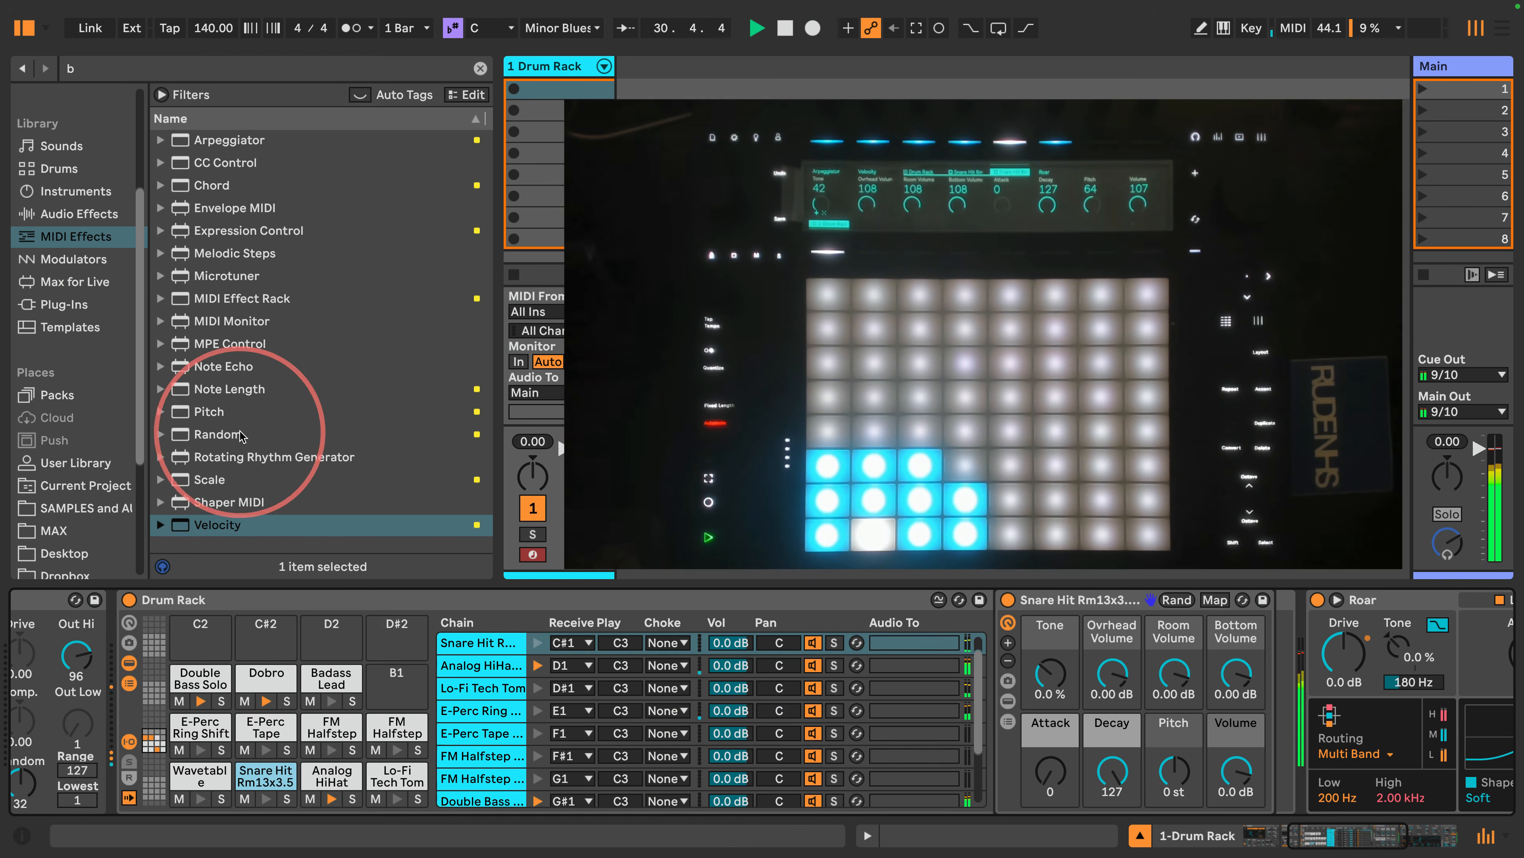
left_click(79, 213)
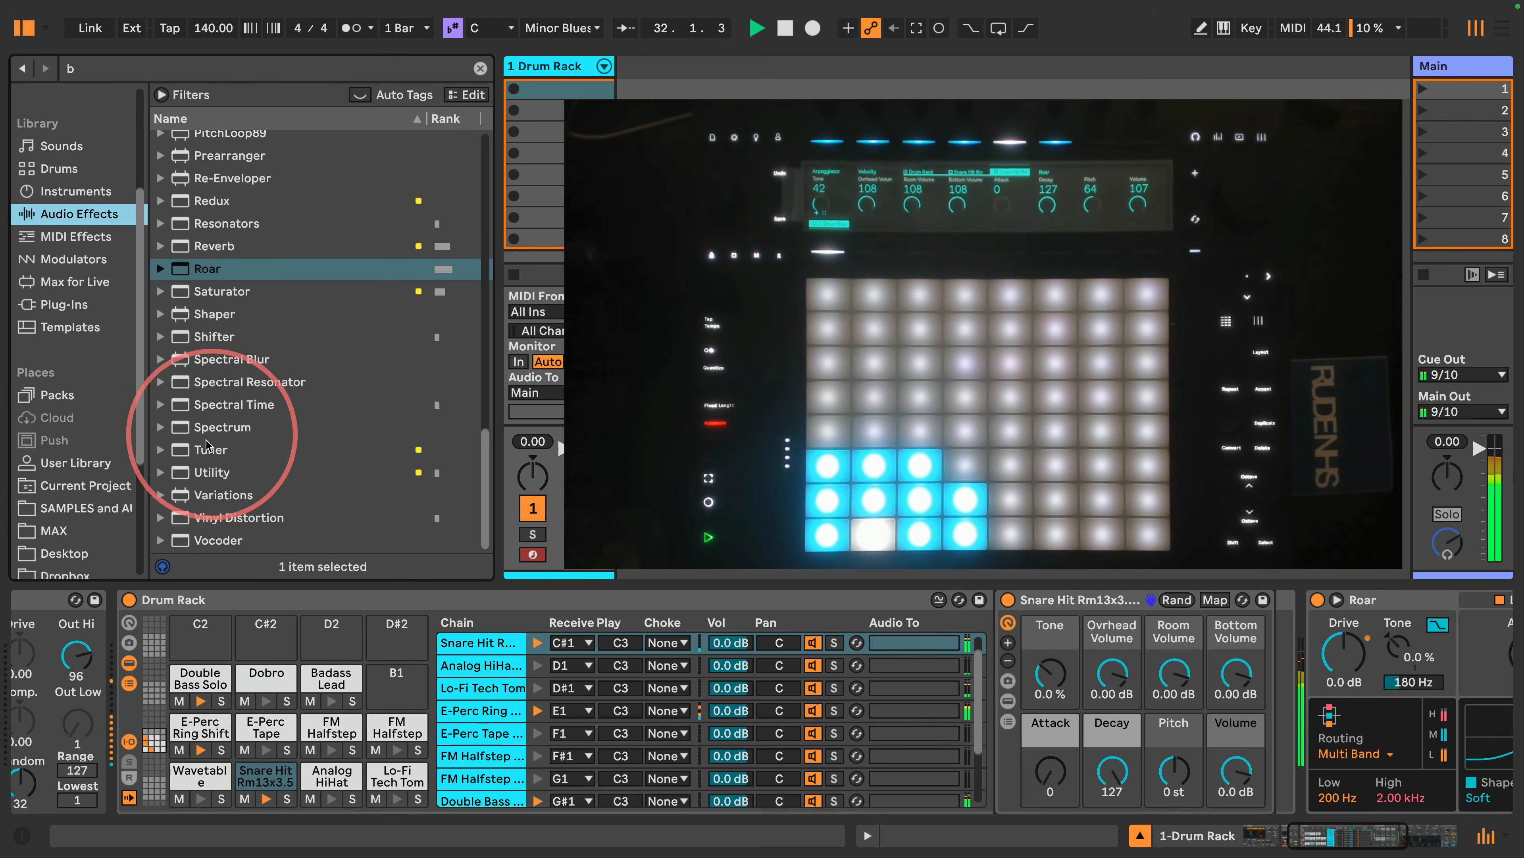
scroll(228, 300, "up", 5)
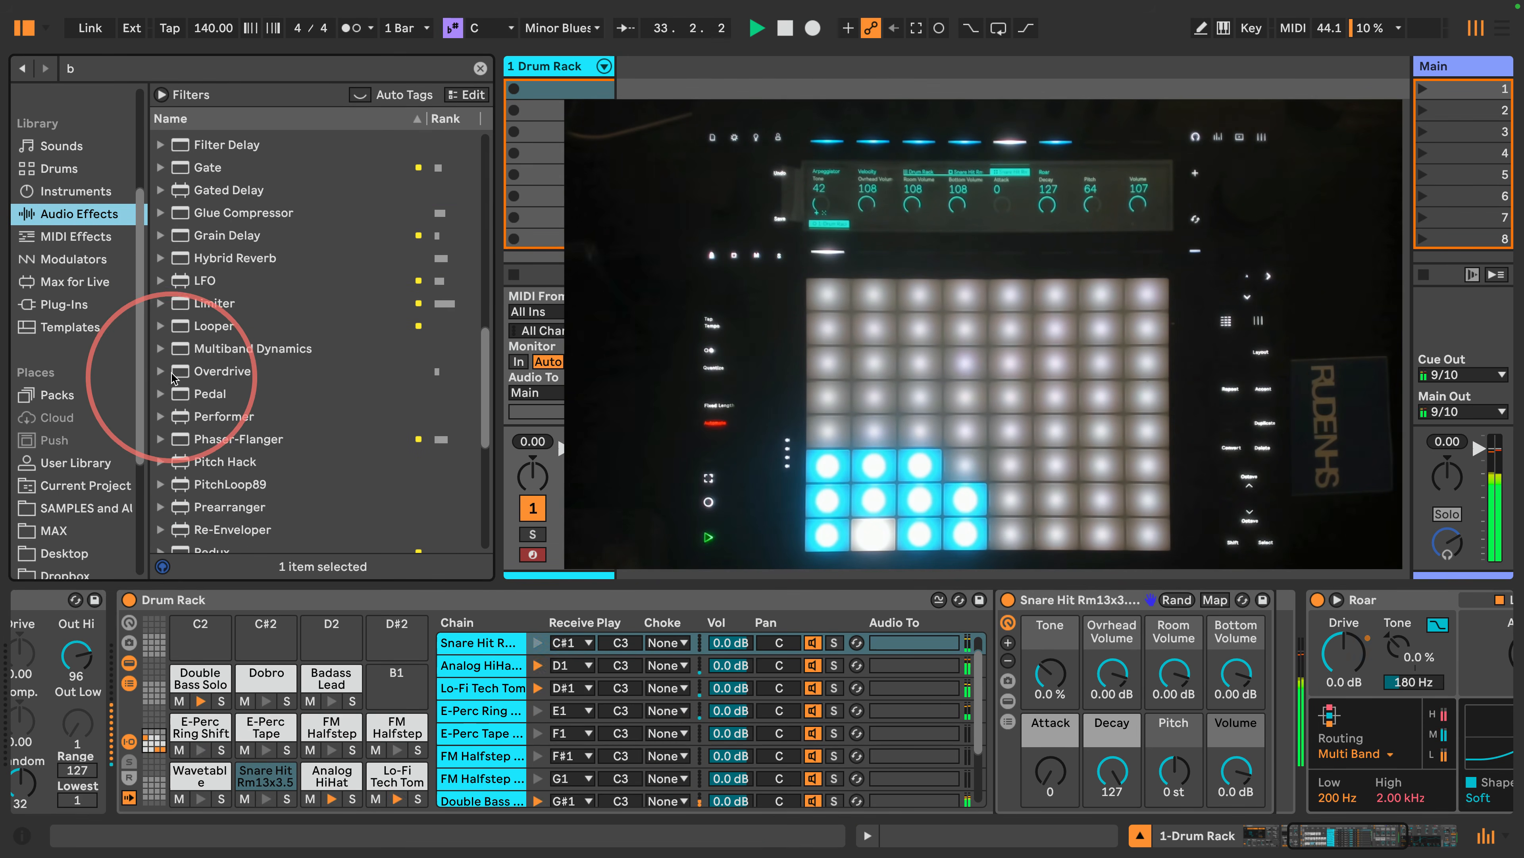
left_click_drag(174, 377, 1311, 720)
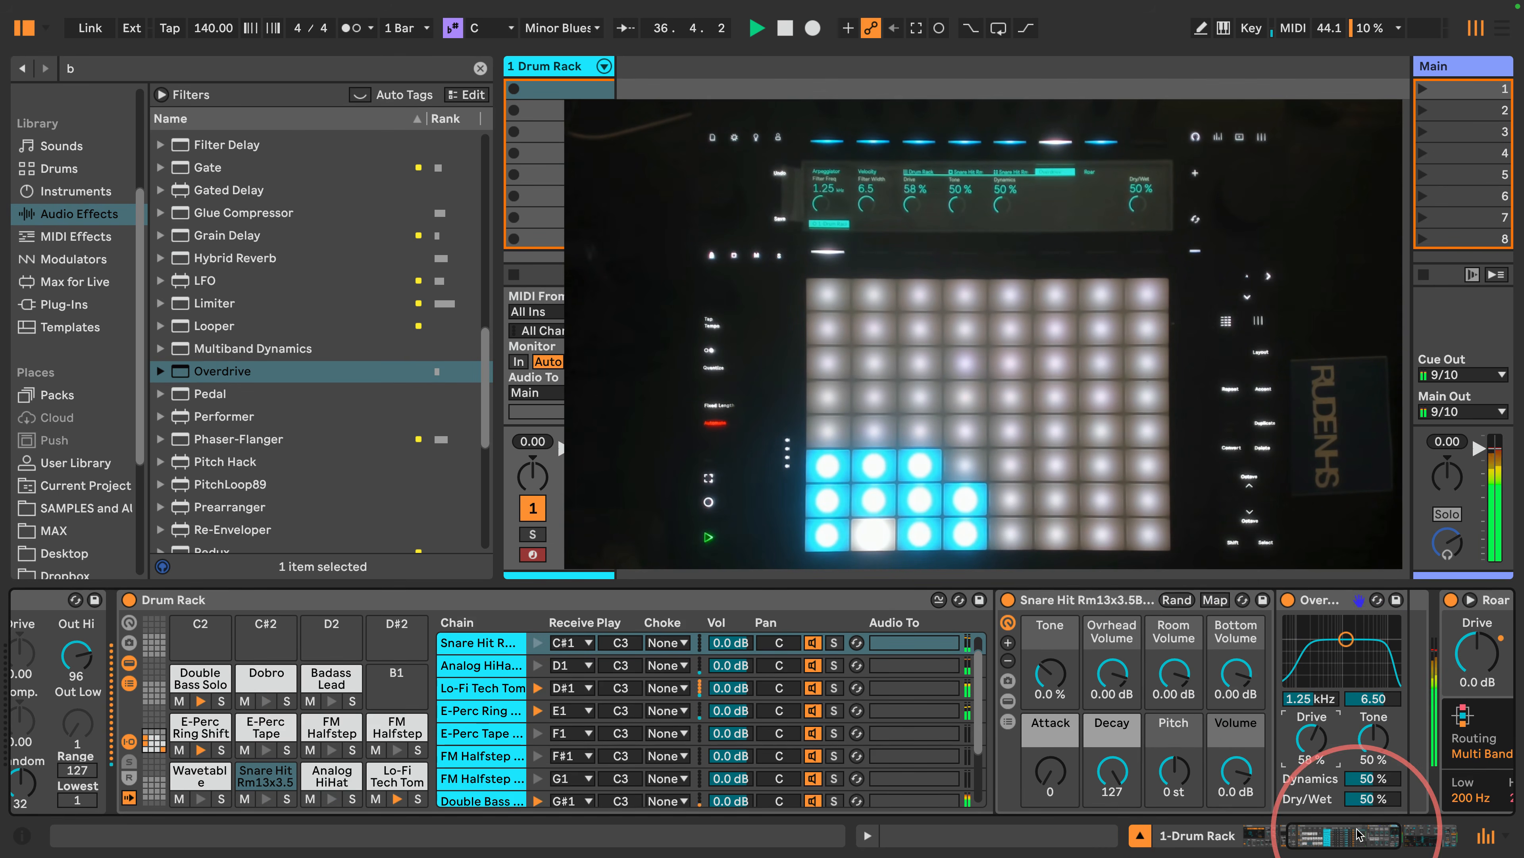
Step: Set the Velocity effect ahead of the Drum Rack to an Out Hi of 67 and a Random of 10
left_click_drag(1358, 835, 1308, 832)
left_click_drag(581, 774, 580, 814)
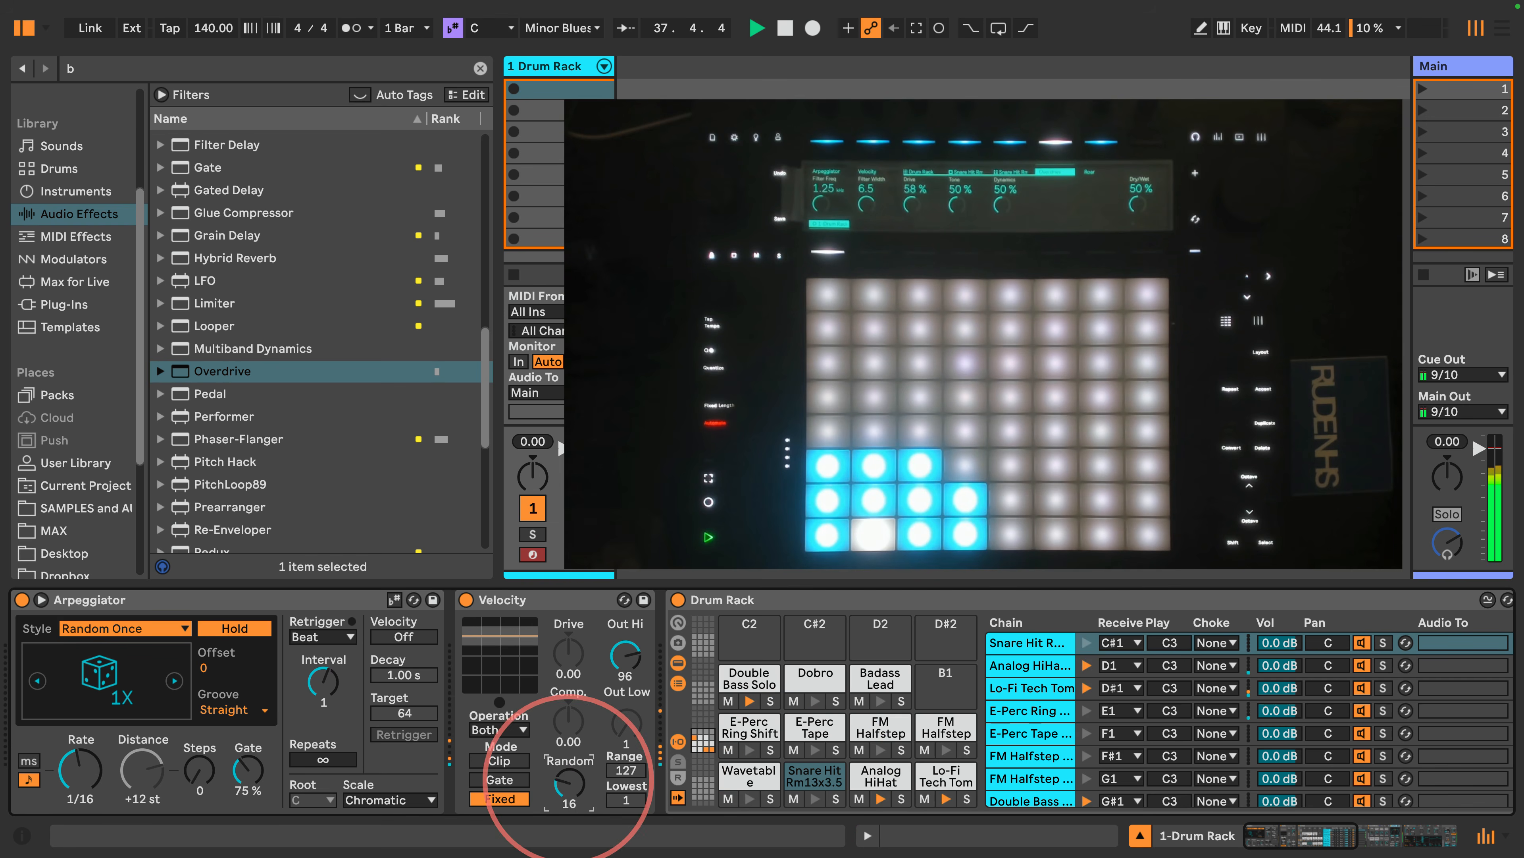
left_click_drag(626, 654, 628, 660)
left_click_drag(569, 780, 549, 715)
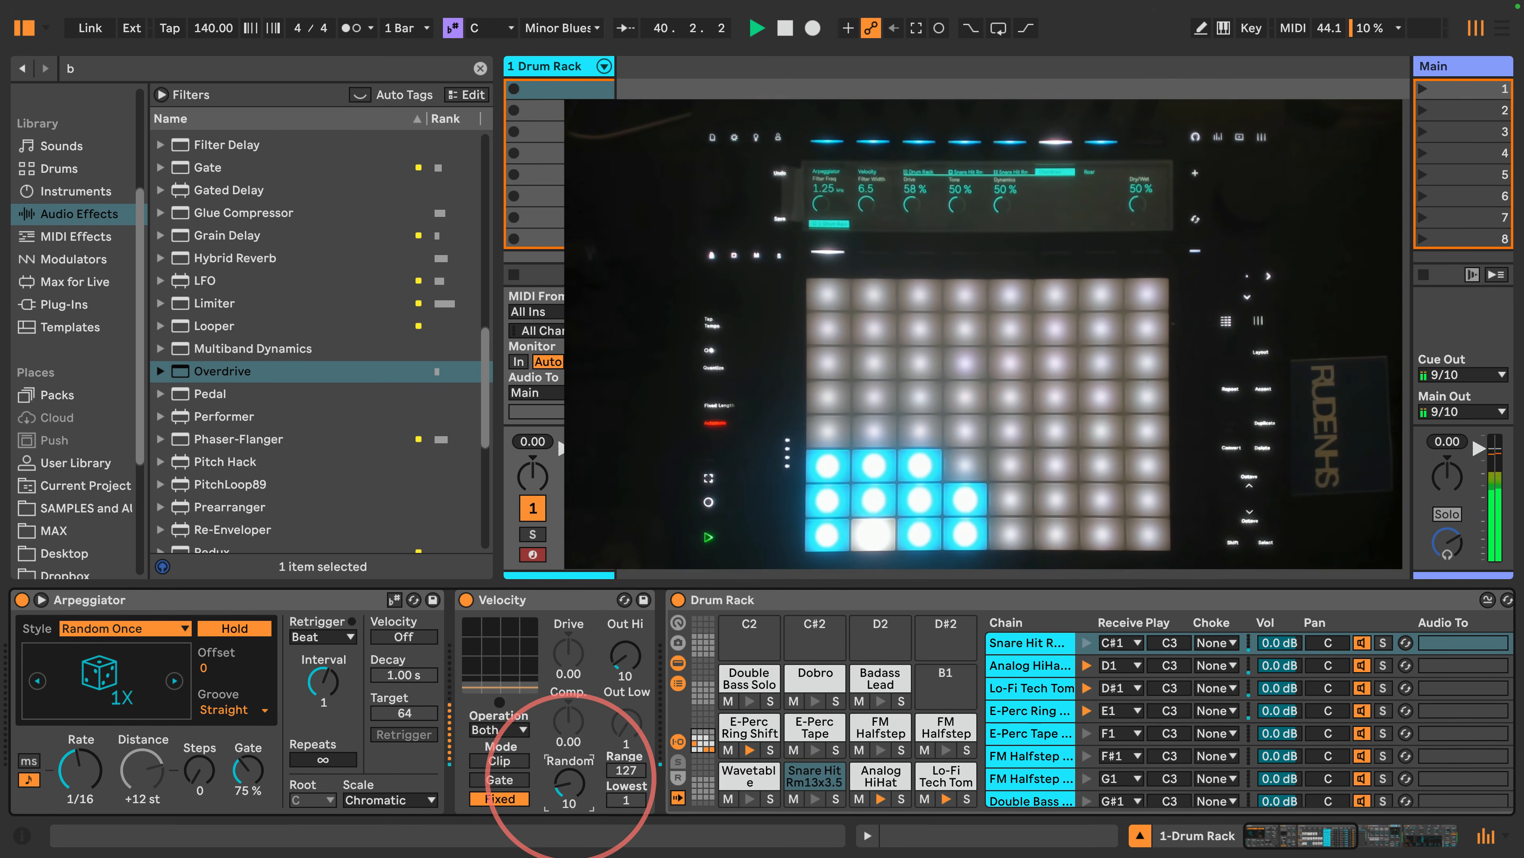
left_click_drag(626, 661, 625, 635)
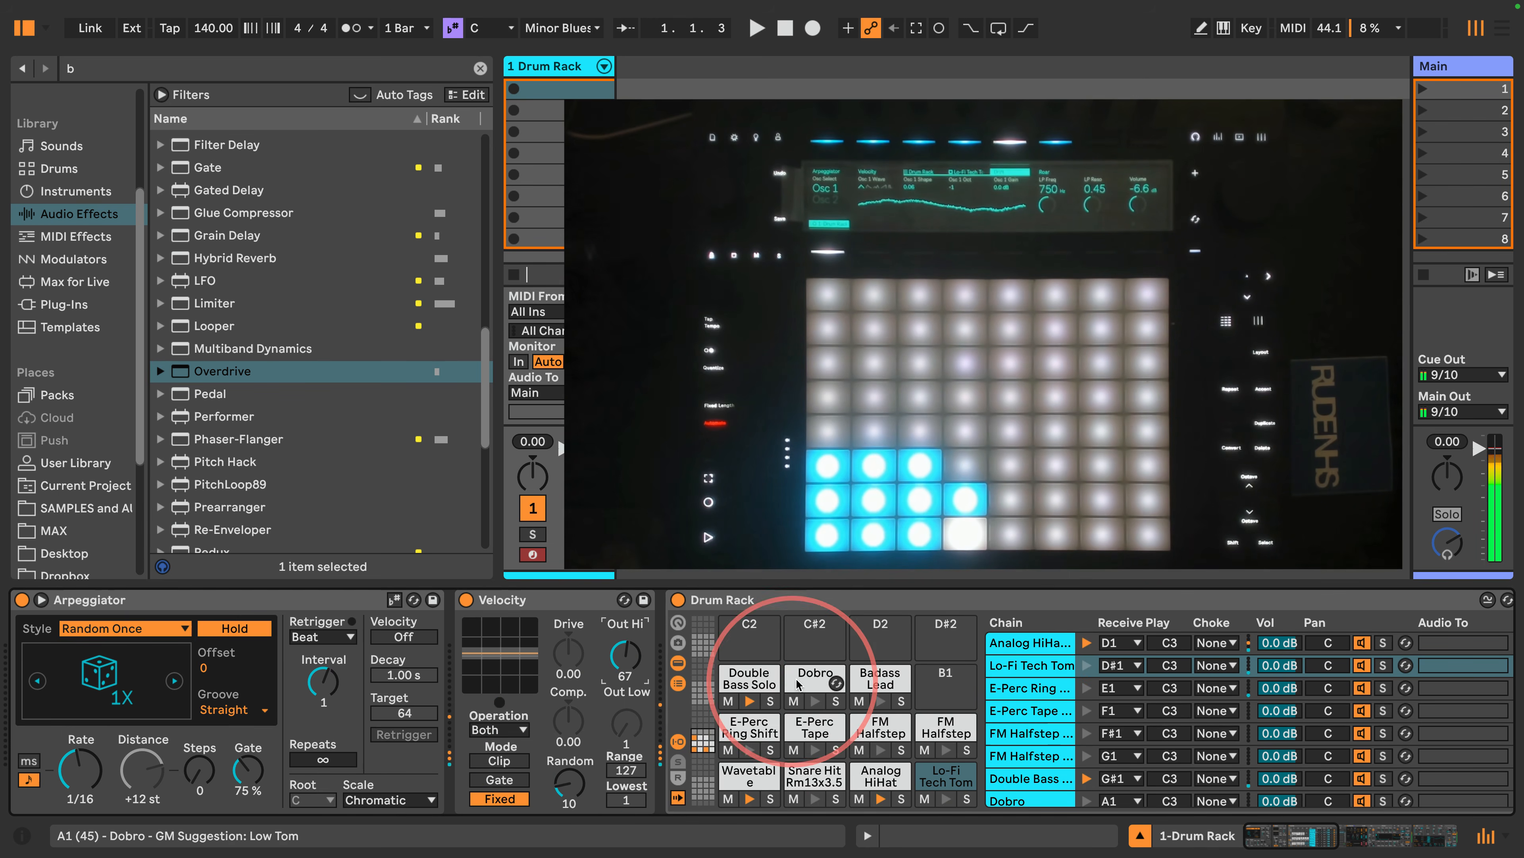
Step: Audition lead presets from Basic Waves Lead to Bernie Funk Lead as a replacement sound for the Badass Lead pad
left_click(860, 681)
scroll(859, 682, "right", 3)
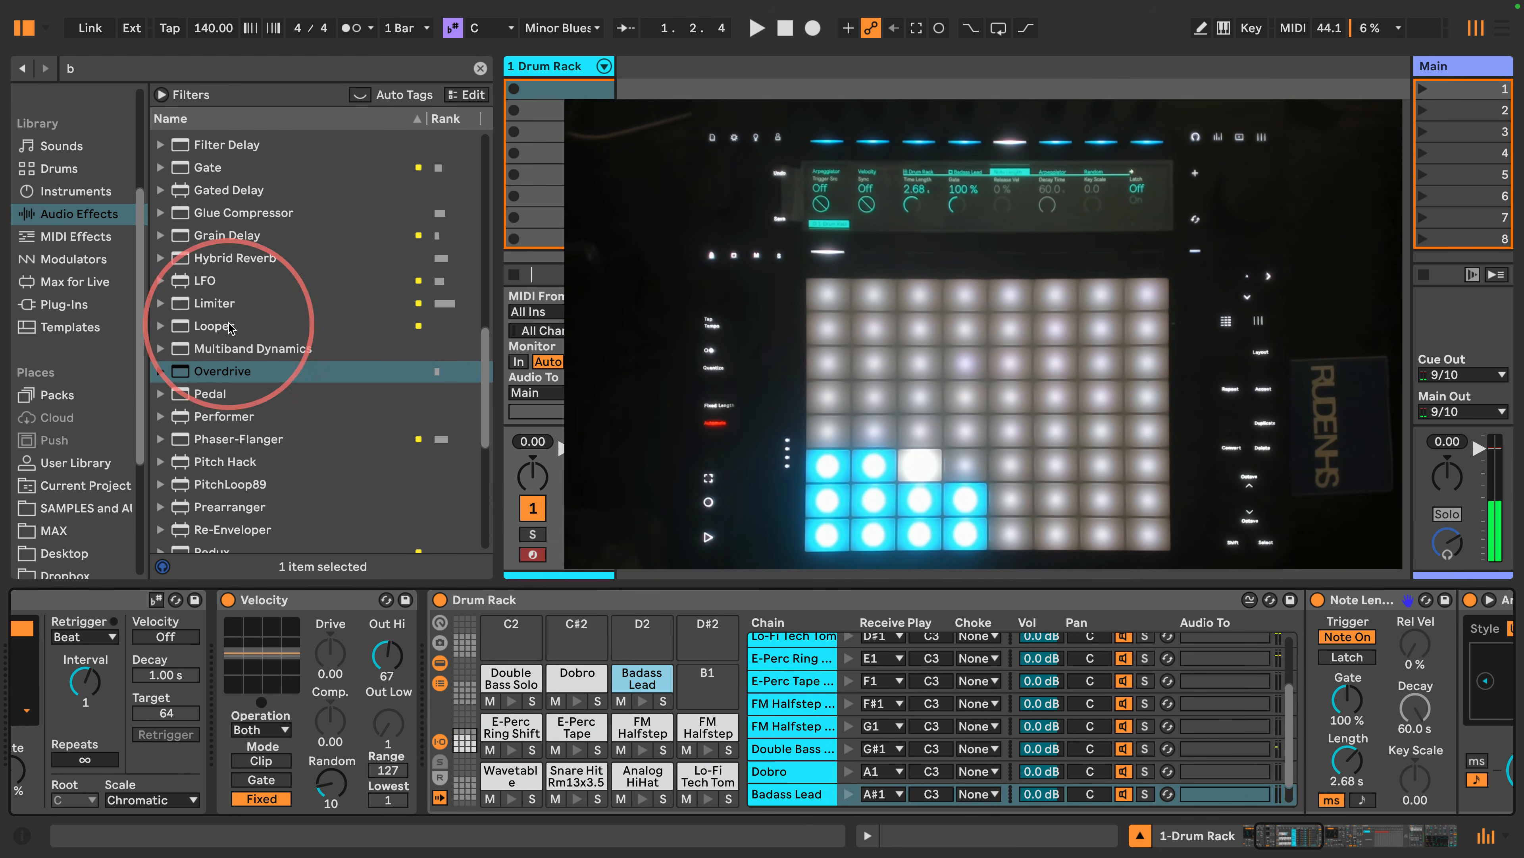
left_click(43, 146)
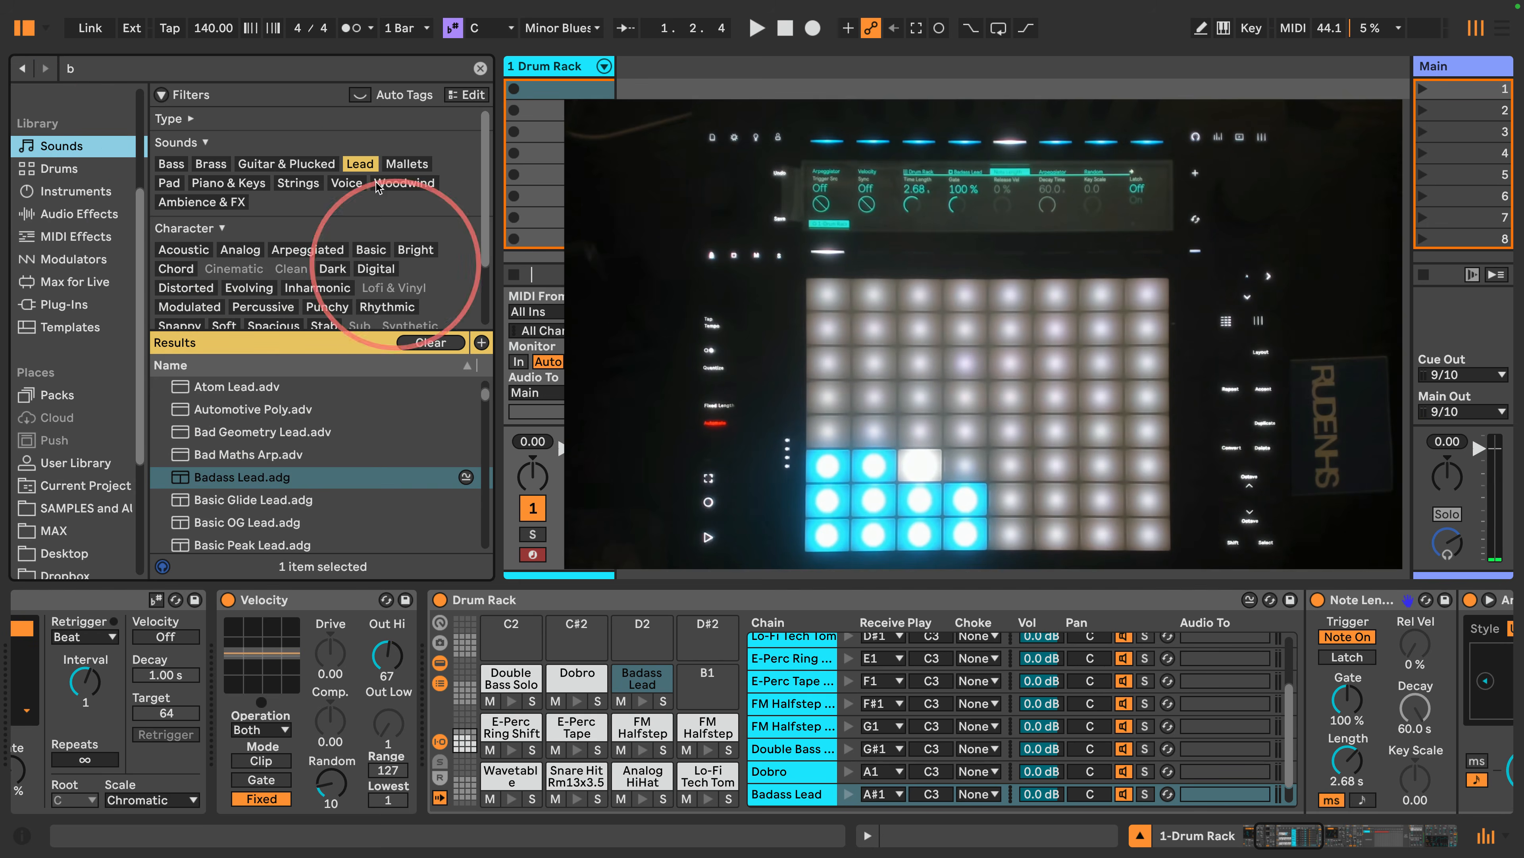
scroll(238, 442, "down", 4)
left_click(219, 469)
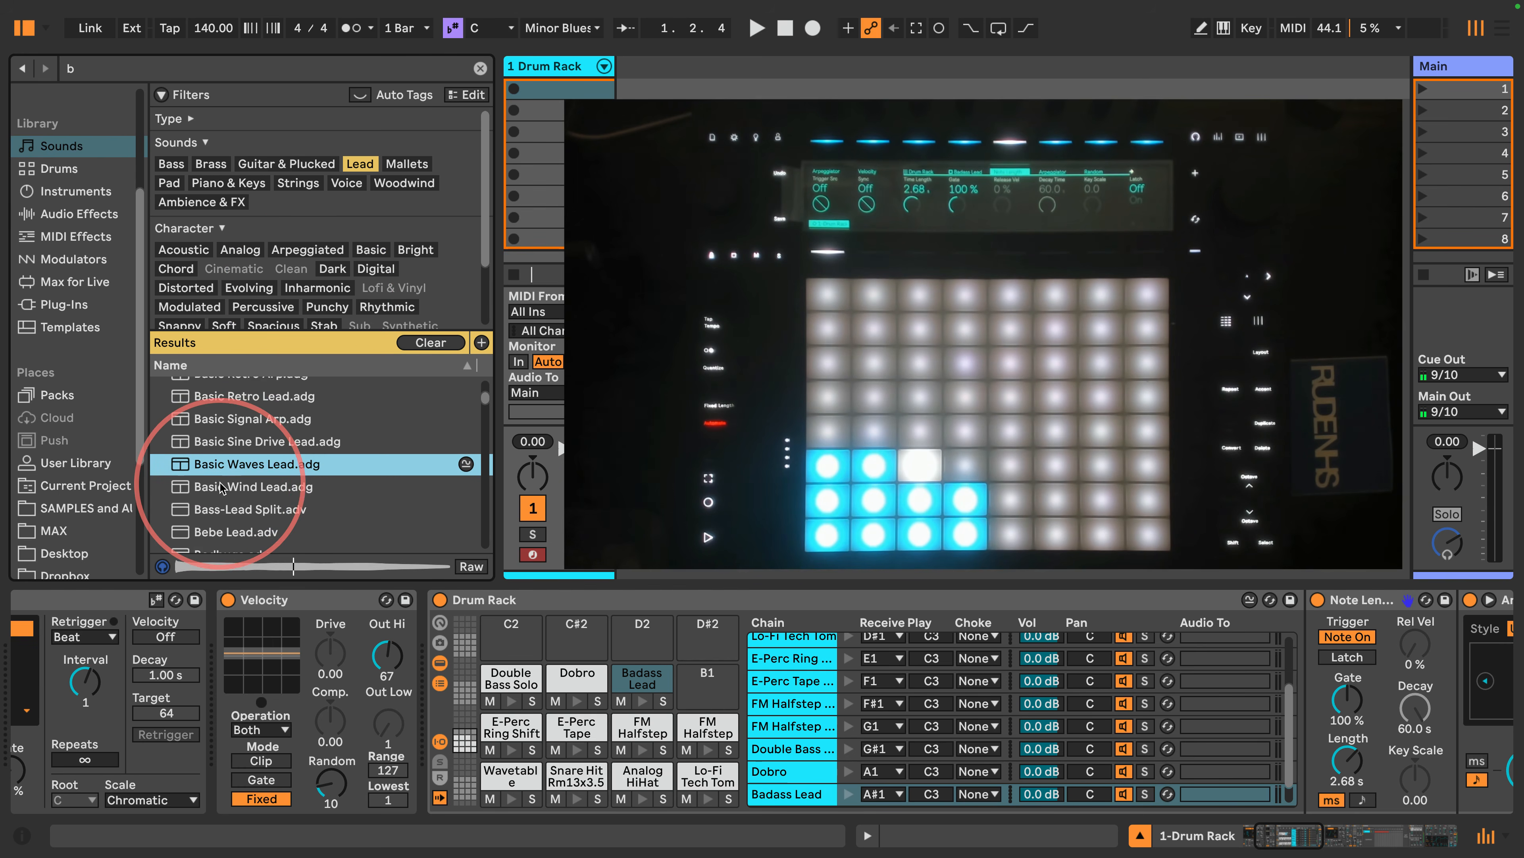
left_click(218, 484)
scroll(216, 469, "down", 2)
left_click(211, 457)
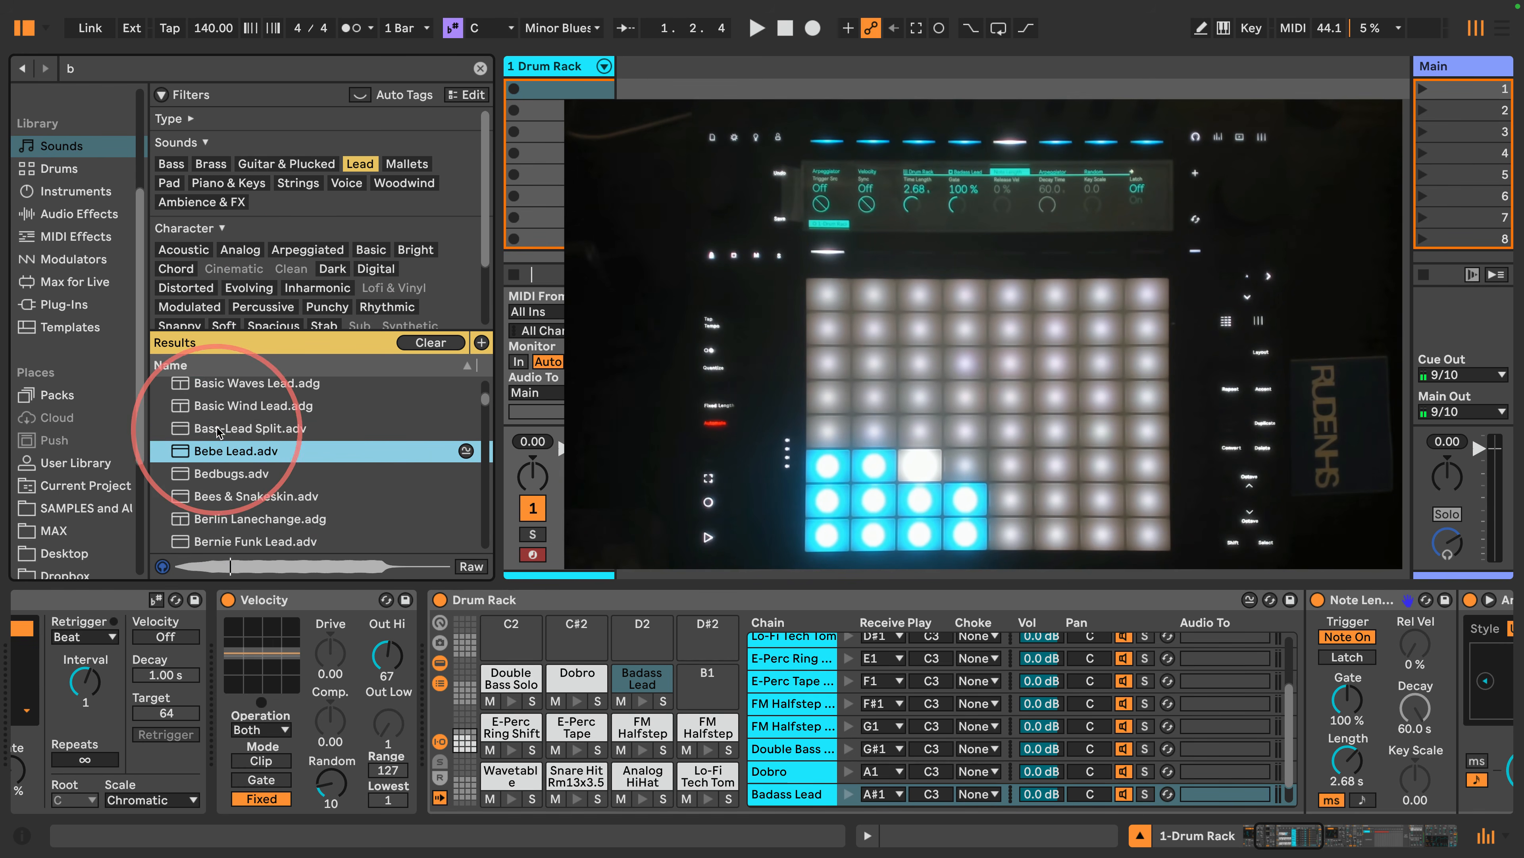
key("Up")
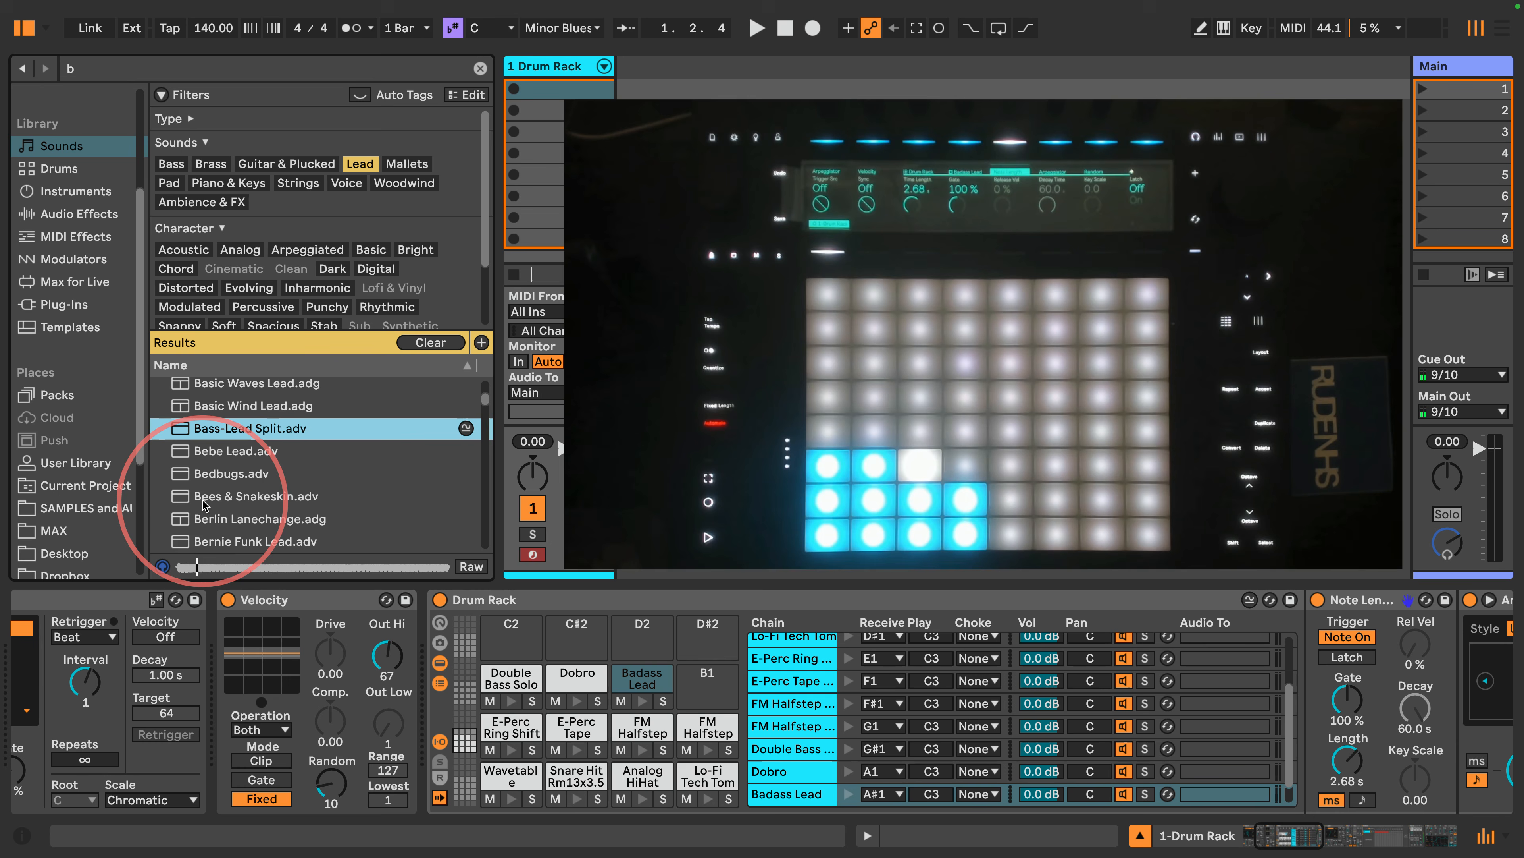
scroll(204, 505, "down", 2)
left_click(210, 509)
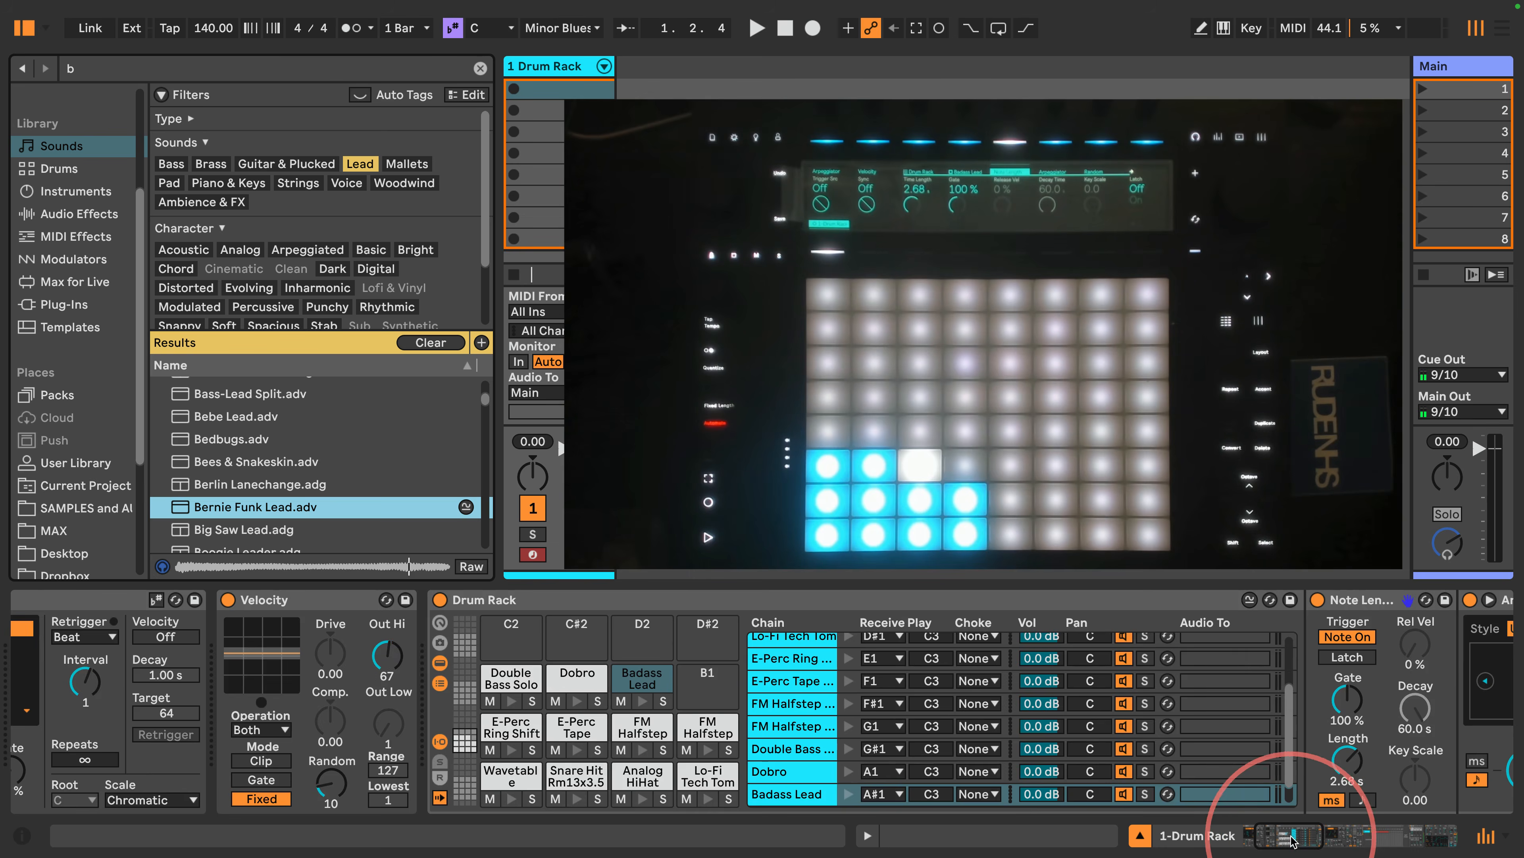
Step: Replace the Badass Lead instrument after the velocity-filtered MIDI Effect Rack with the Bernie Funk Lead preset
left_click(1347, 843)
left_click_drag(1347, 844, 1396, 851)
left_click(1059, 599)
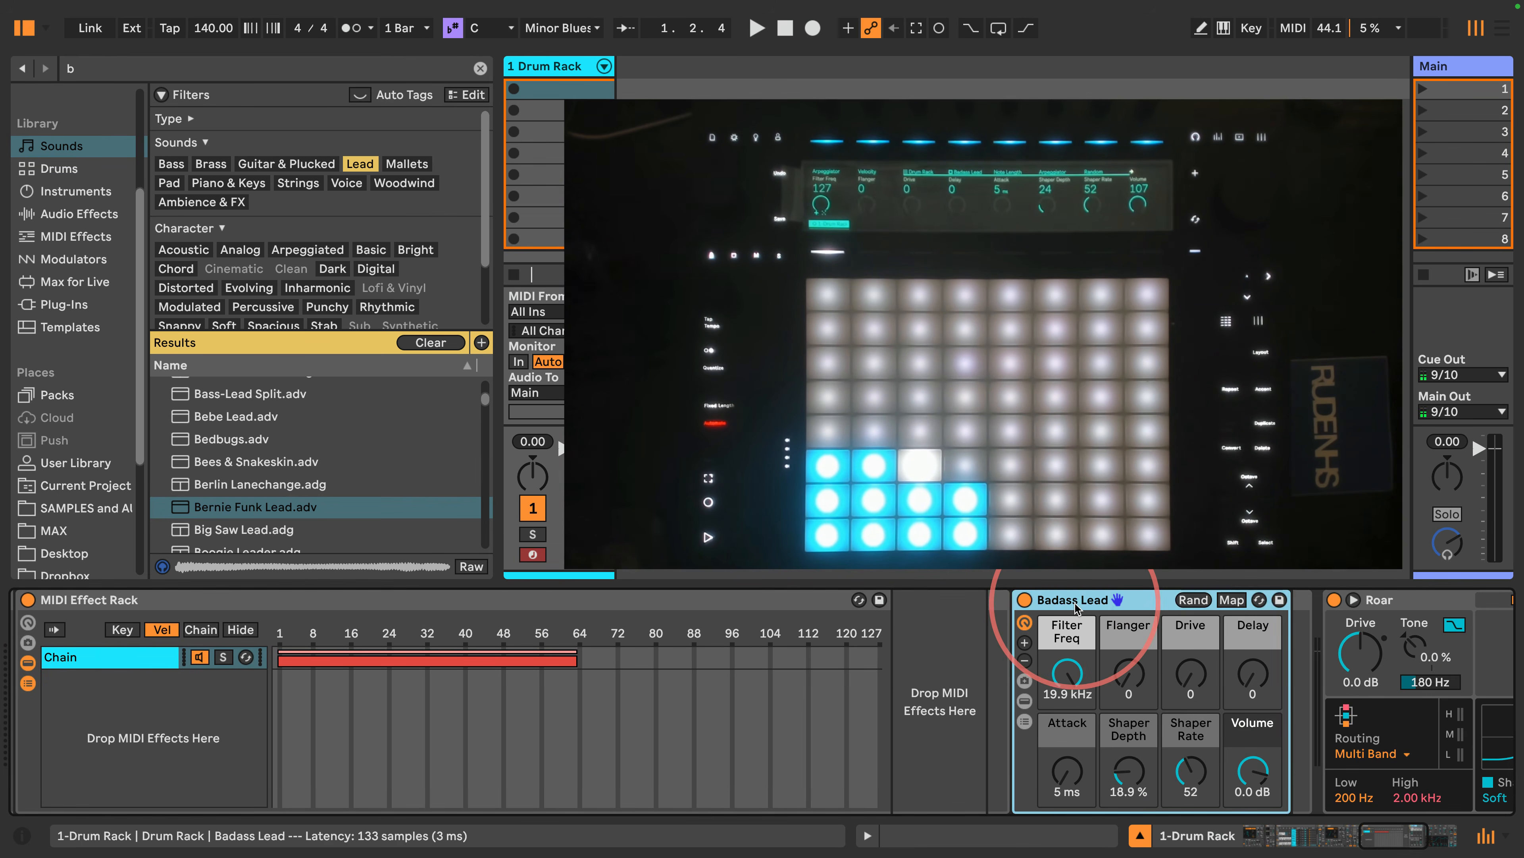
key("Delete")
left_click_drag(180, 506, 1045, 659)
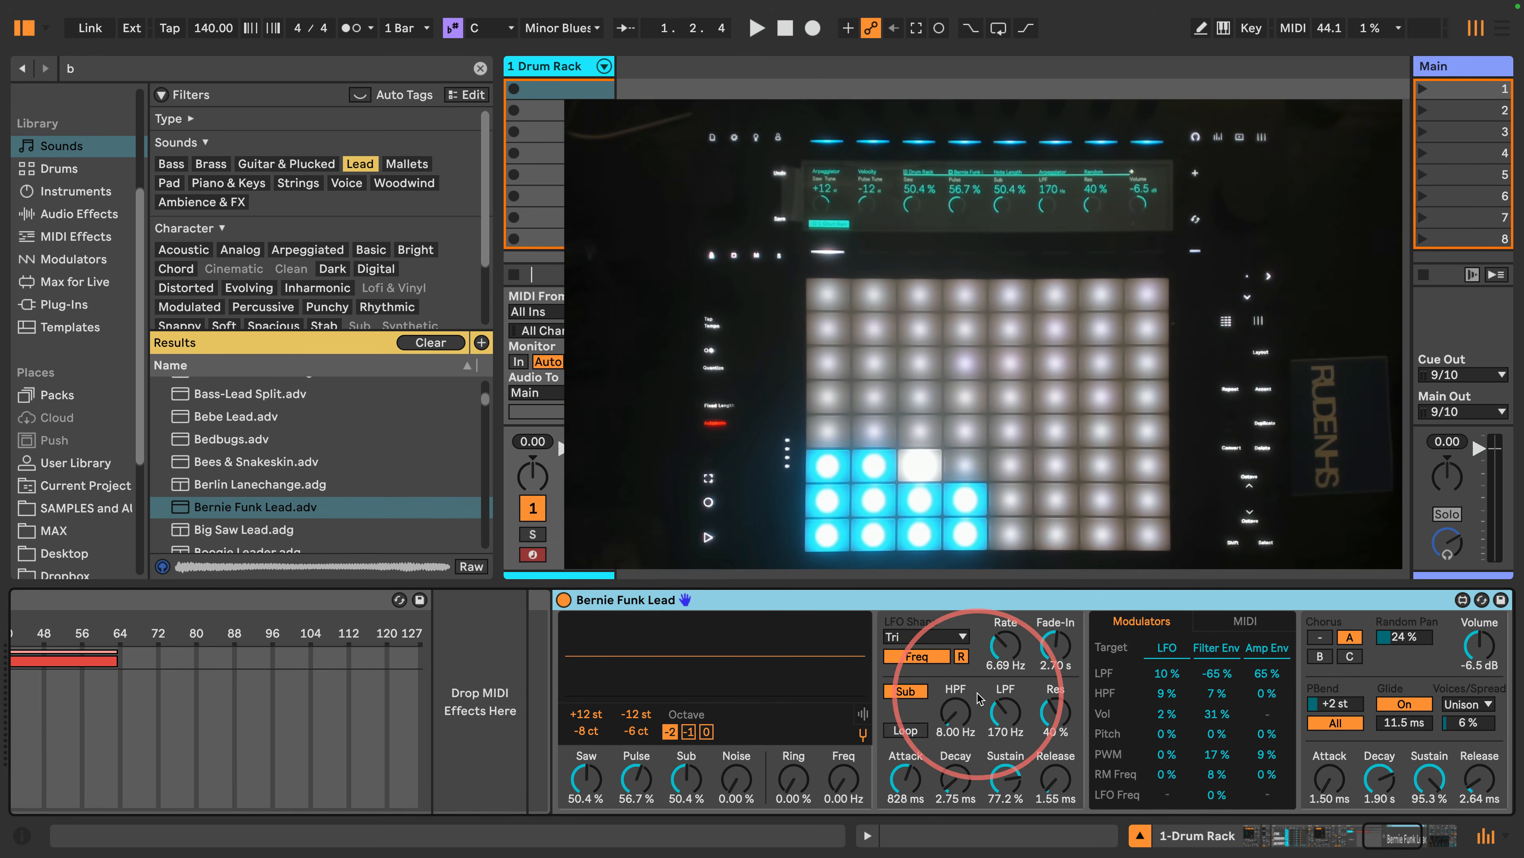
Step: Return to the main Arpeggiator ahead of the Drum Rack and turn off its Hold
scroll(663, 674, "right", 3)
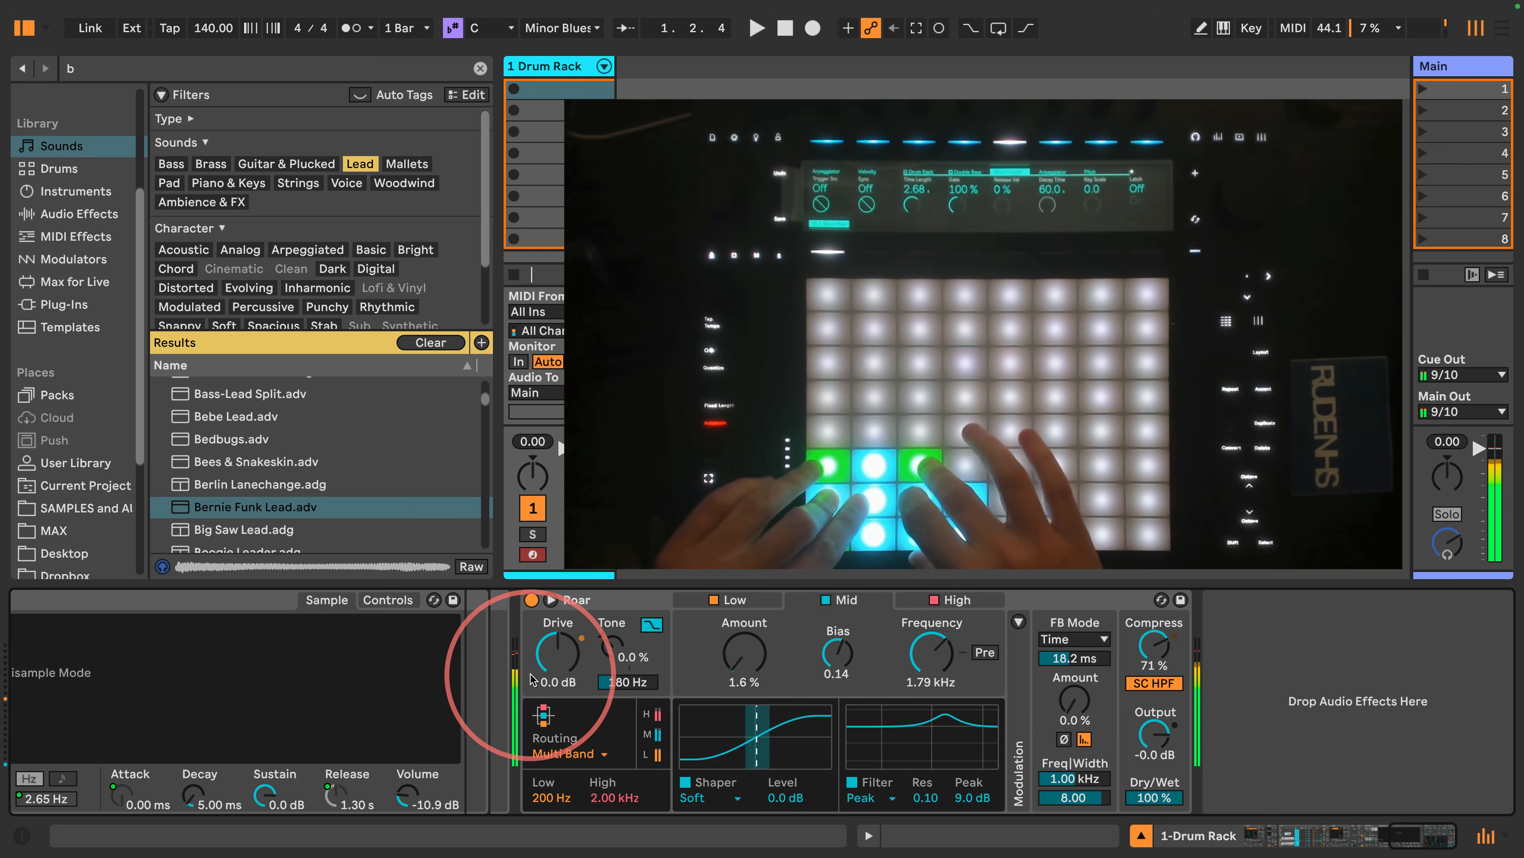
scroll(532, 678, "right", 10)
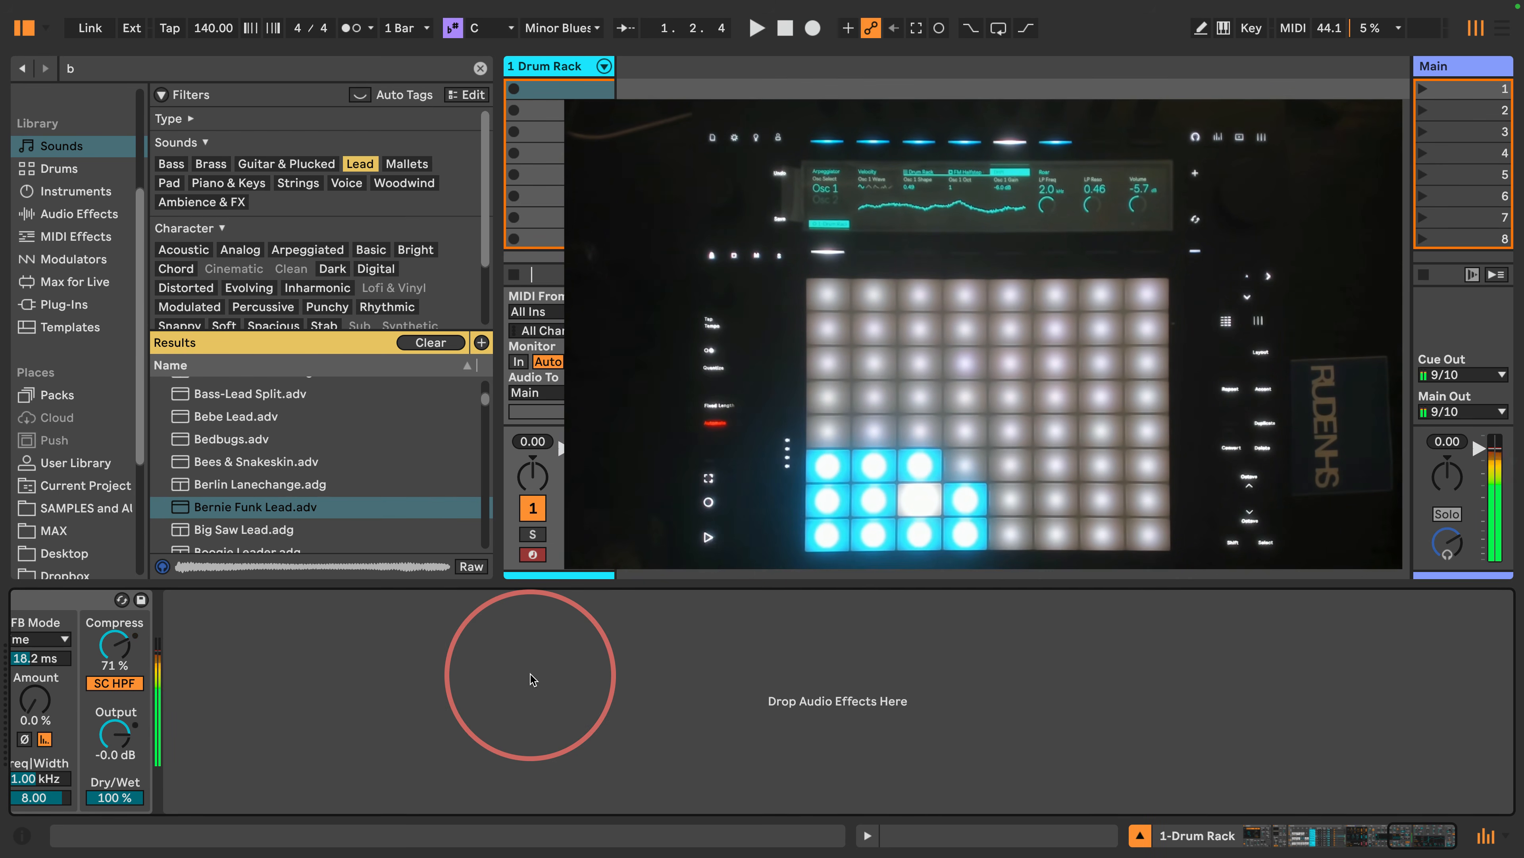
left_click_drag(1405, 835, 1236, 837)
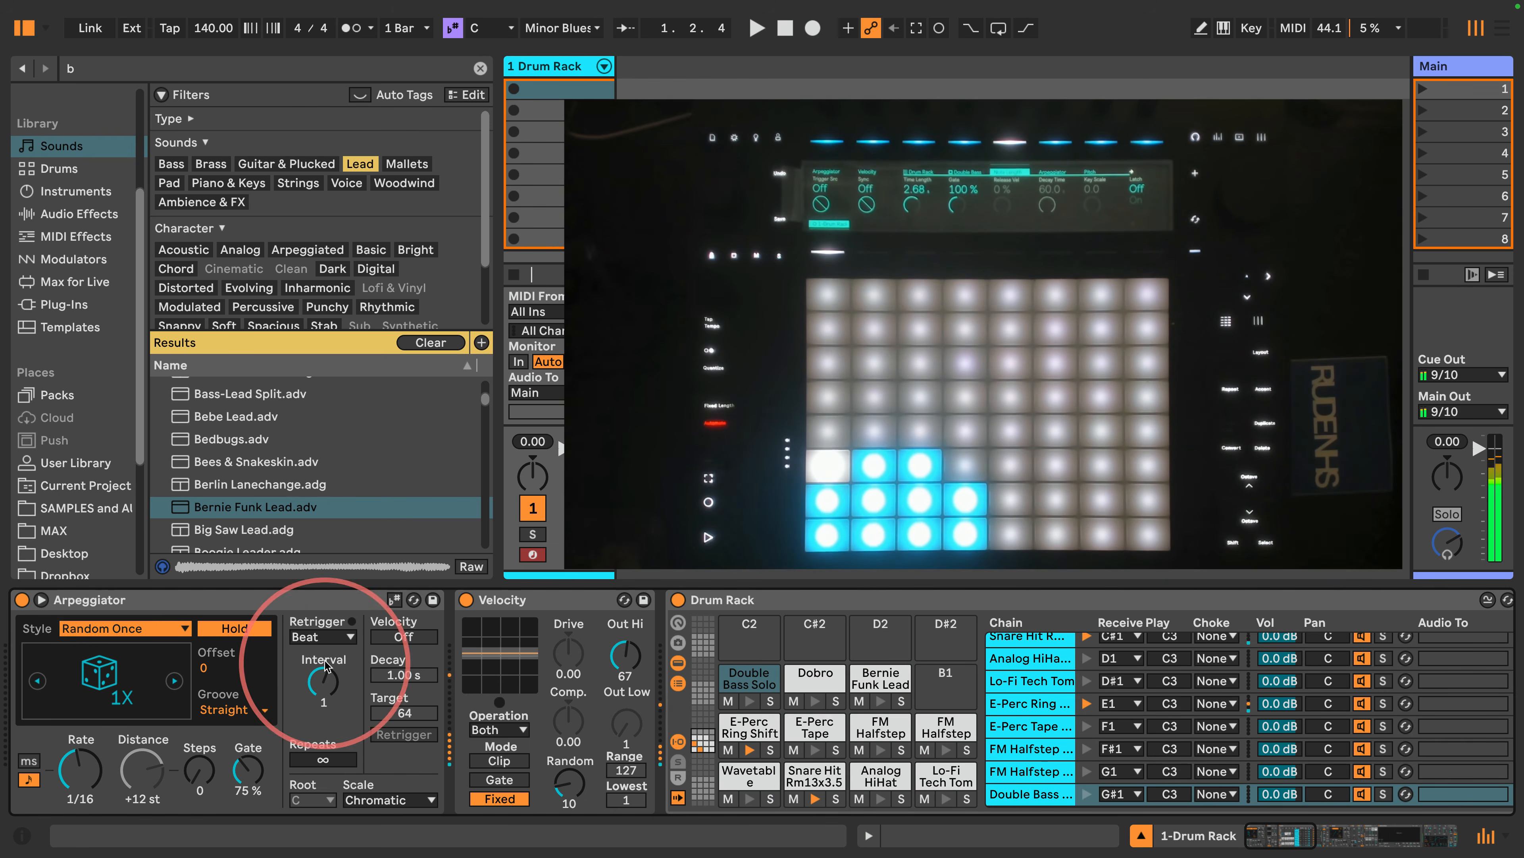
left_click(234, 628)
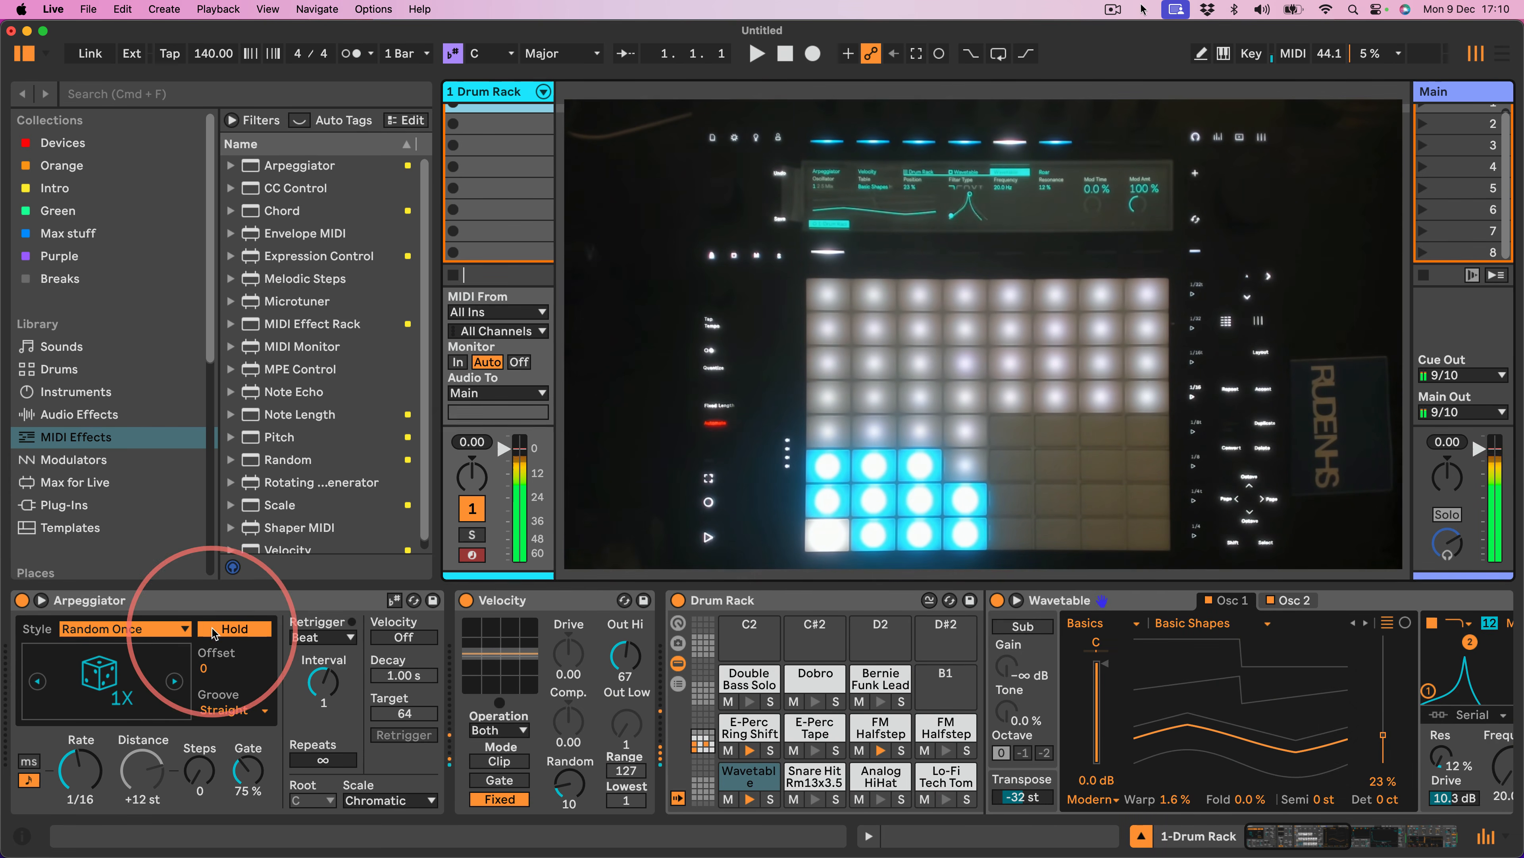
left_click(228, 628)
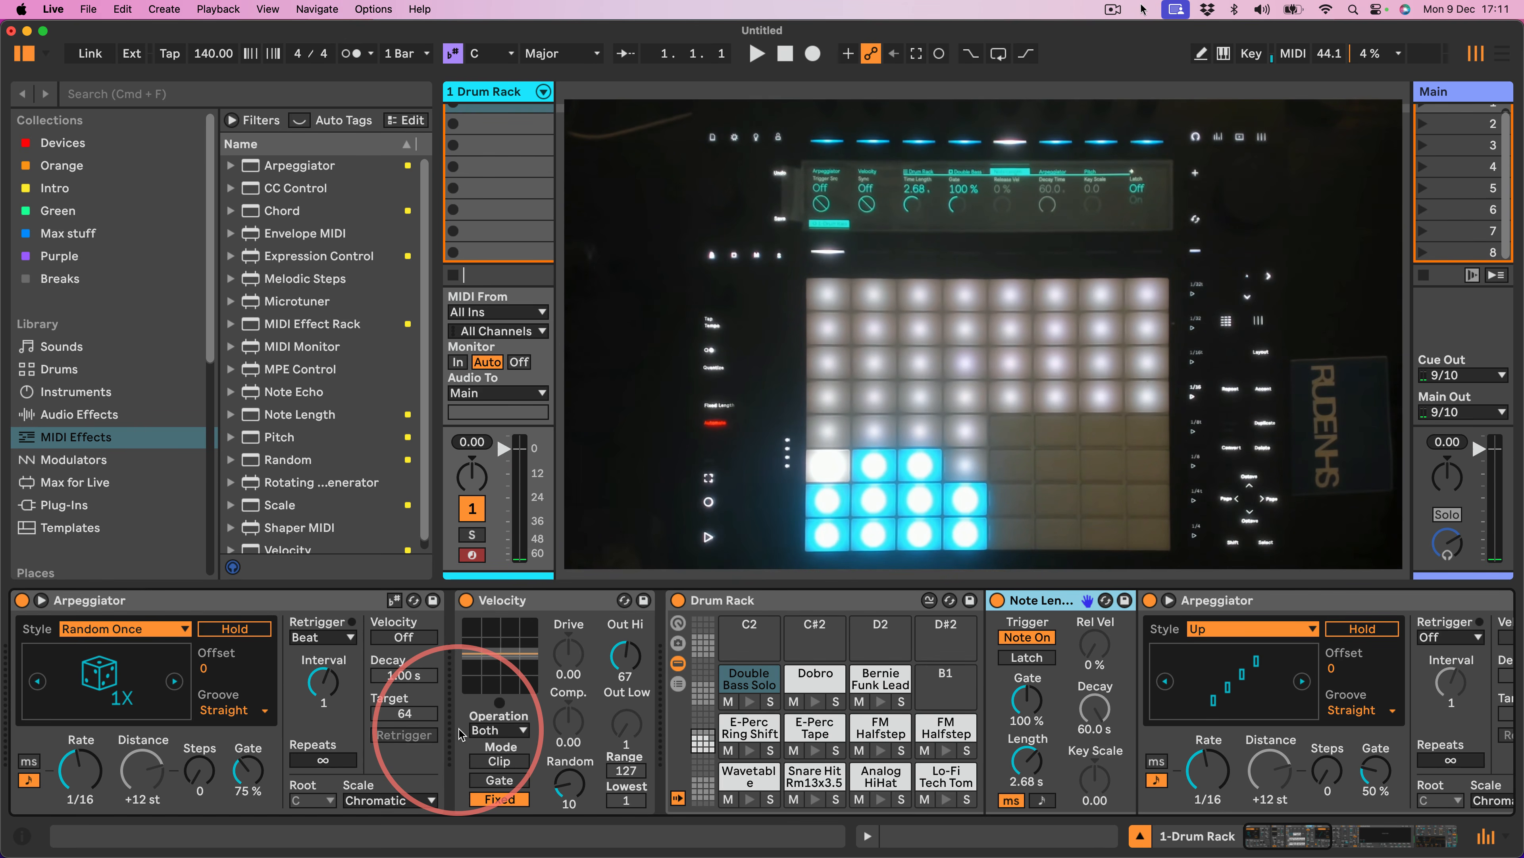
Step: Set the main Arpeggiator to the Swing 8 groove, a rate of 1/8 and the Up style
left_click(232, 710)
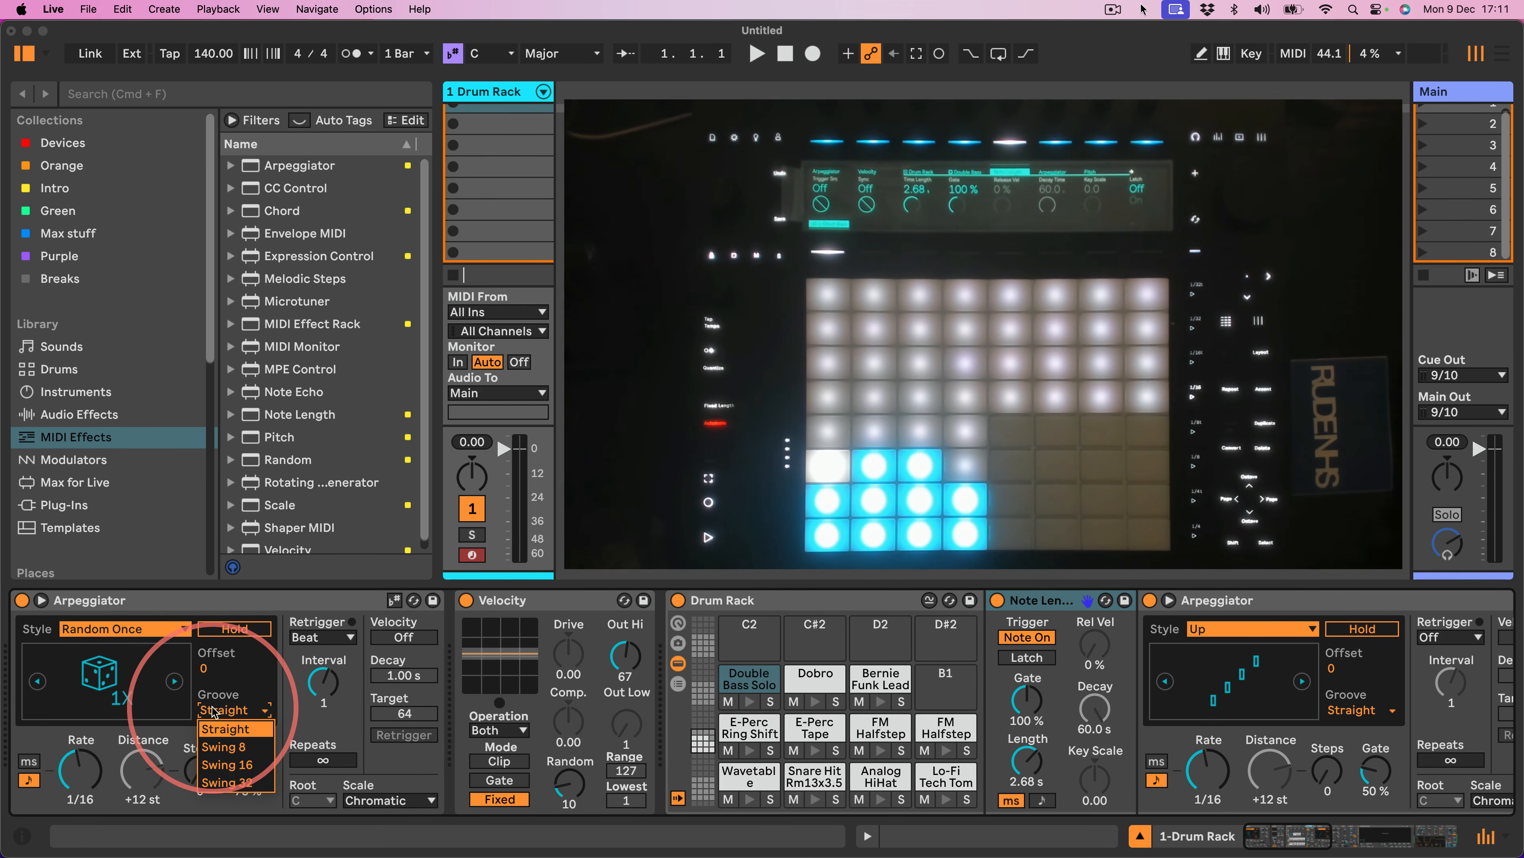
left_click(210, 746)
left_click_drag(72, 770, 72, 762)
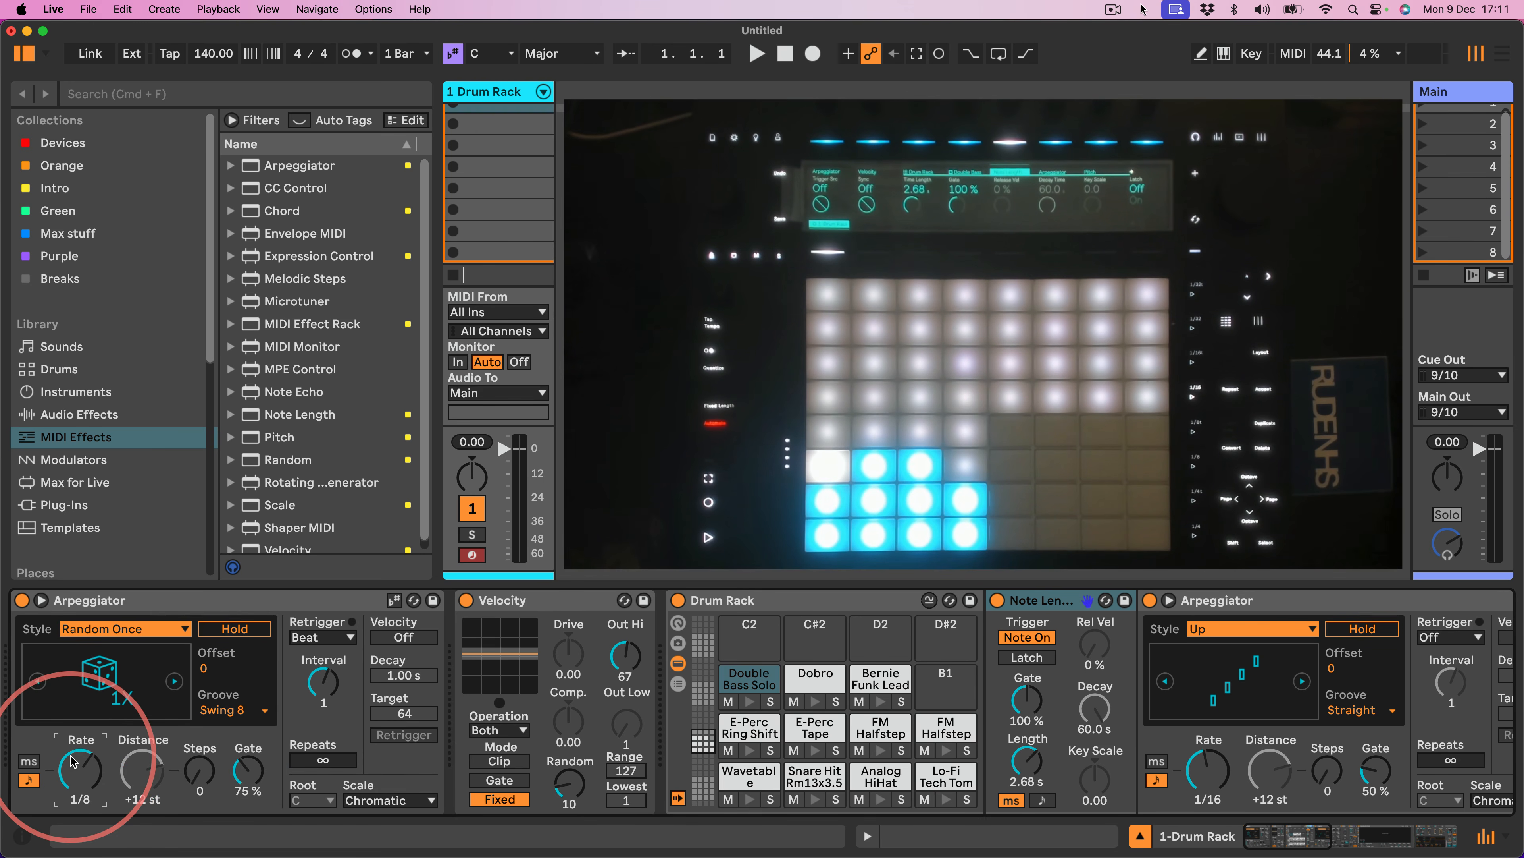
left_click(120, 628)
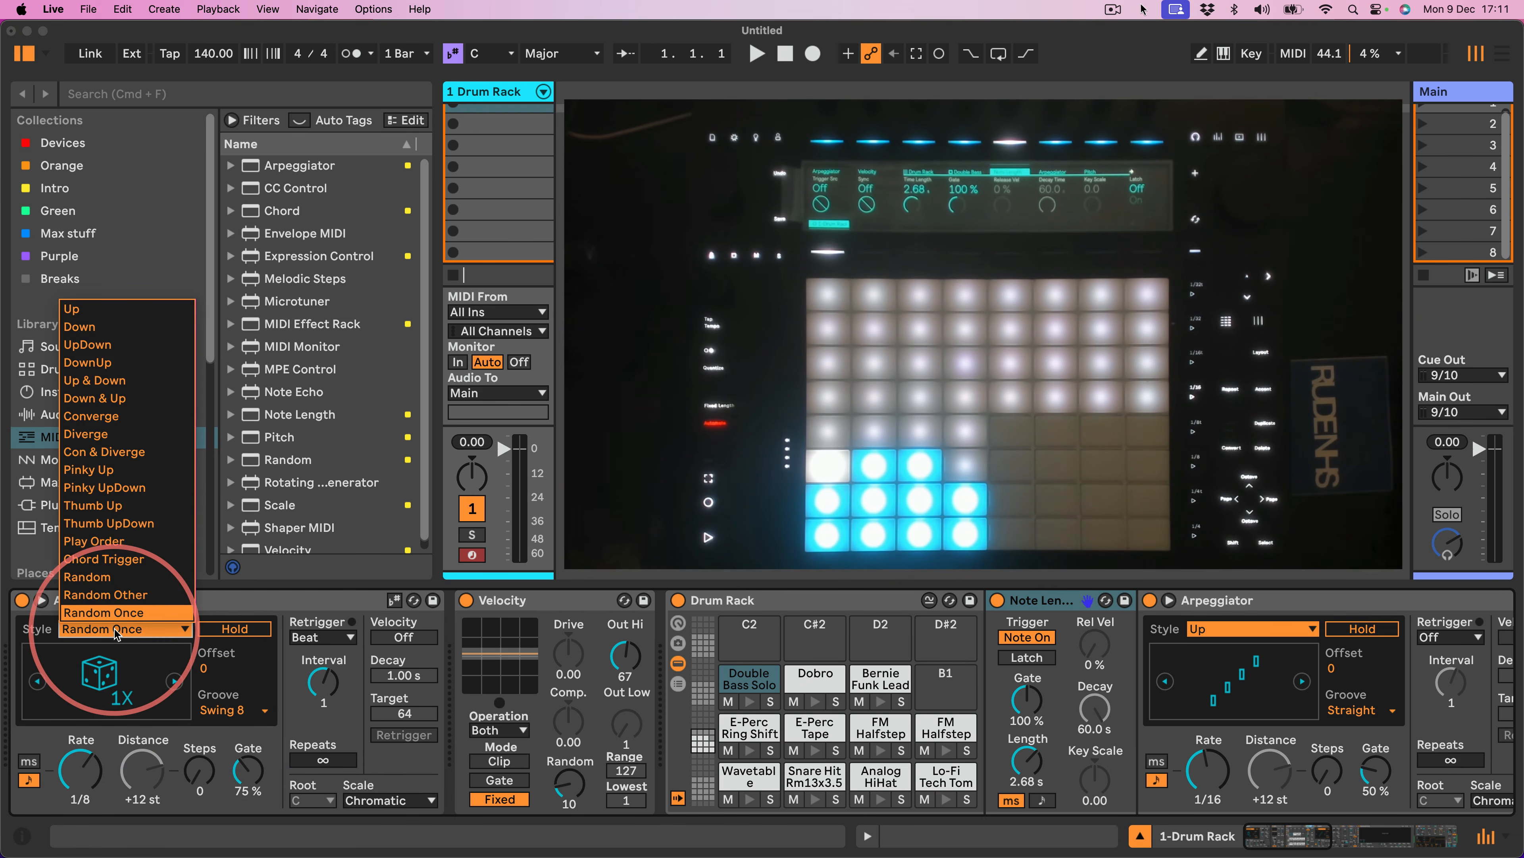
left_click(96, 310)
Step: Check the Dobro pad's devices and set the Double Bass Solo pad's Arpeggiator to Swing 8 groove and a 1/8 rate
left_click(806, 681)
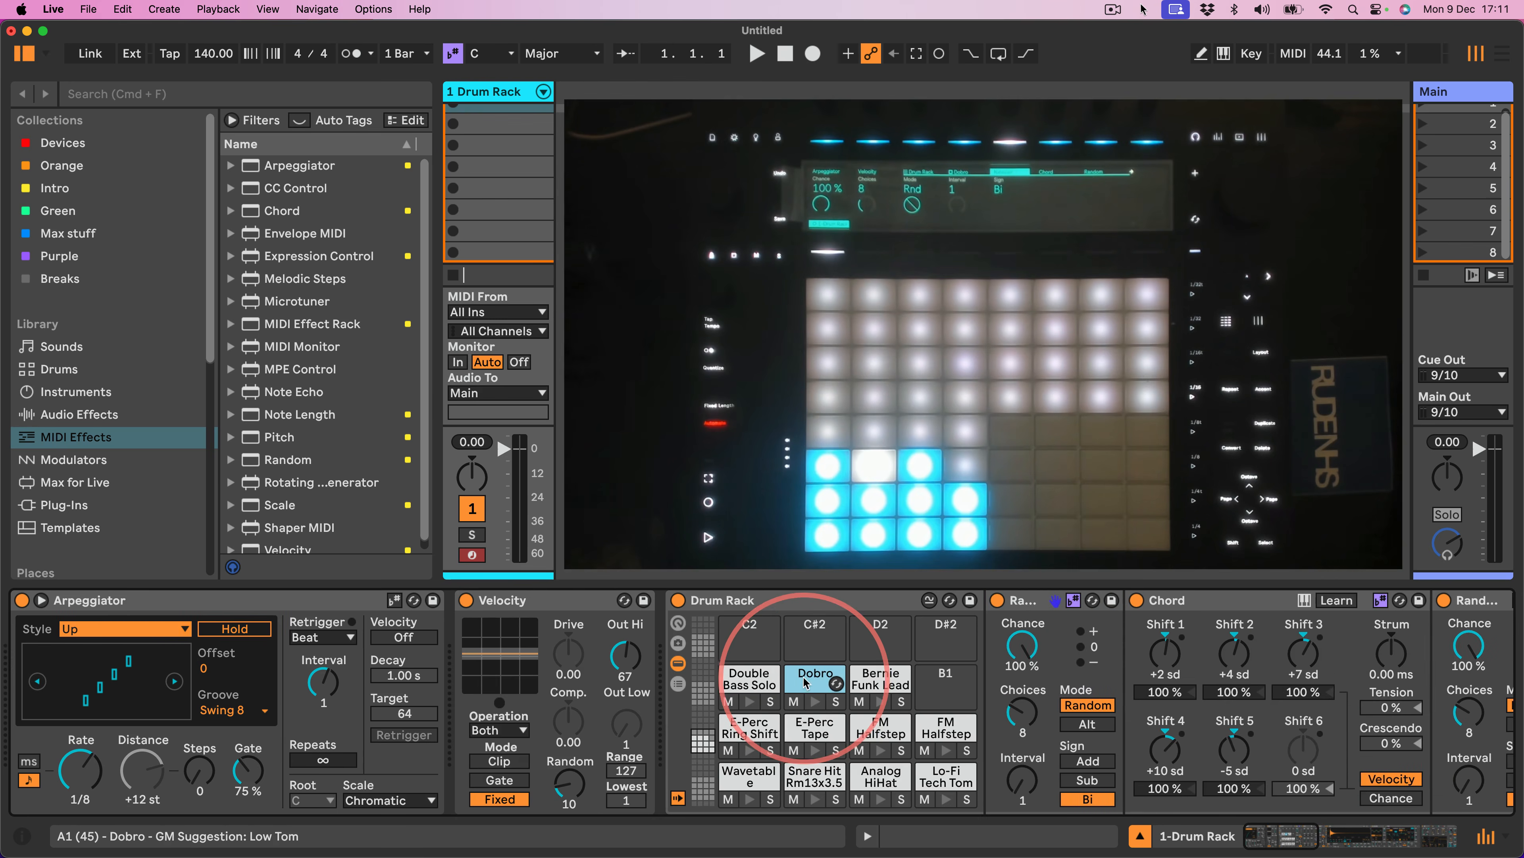
scroll(810, 688, "right", 5)
scroll(820, 693, "left", 3)
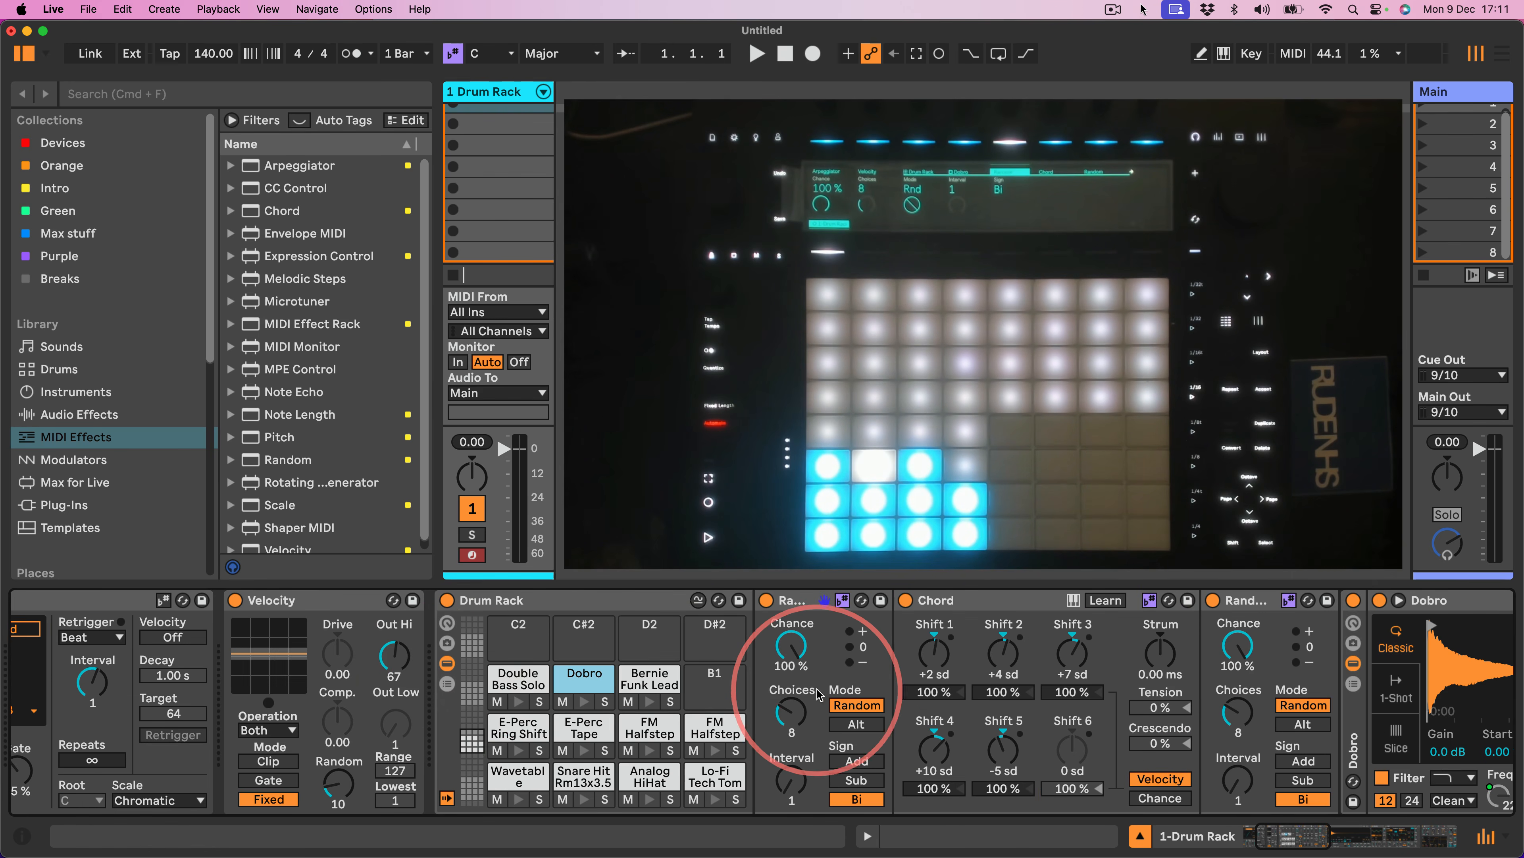
left_click(517, 679)
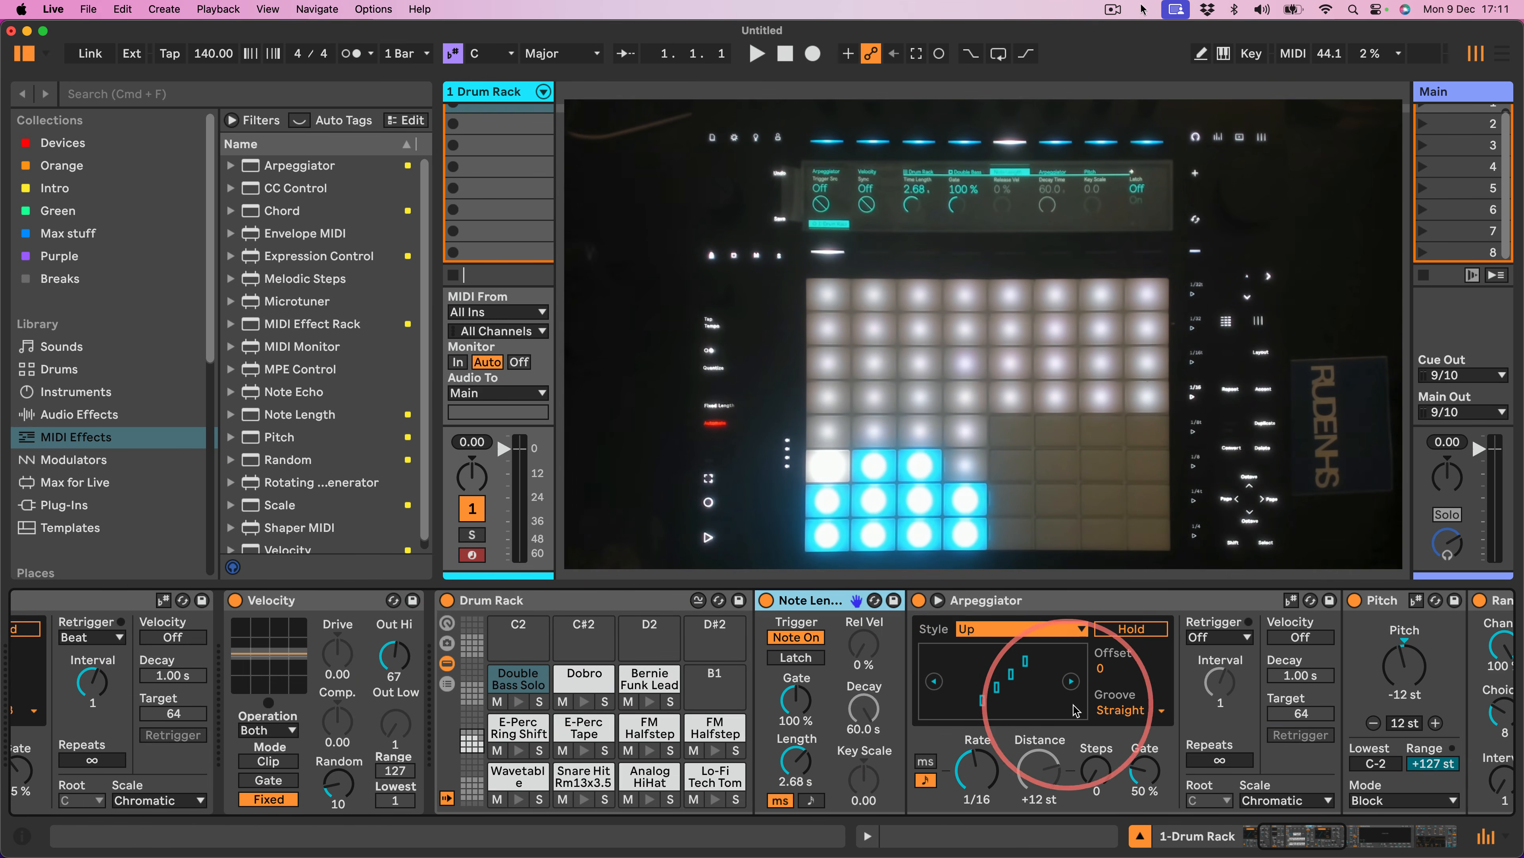
left_click(1118, 709)
left_click(1110, 728)
left_click_drag(978, 780, 977, 752)
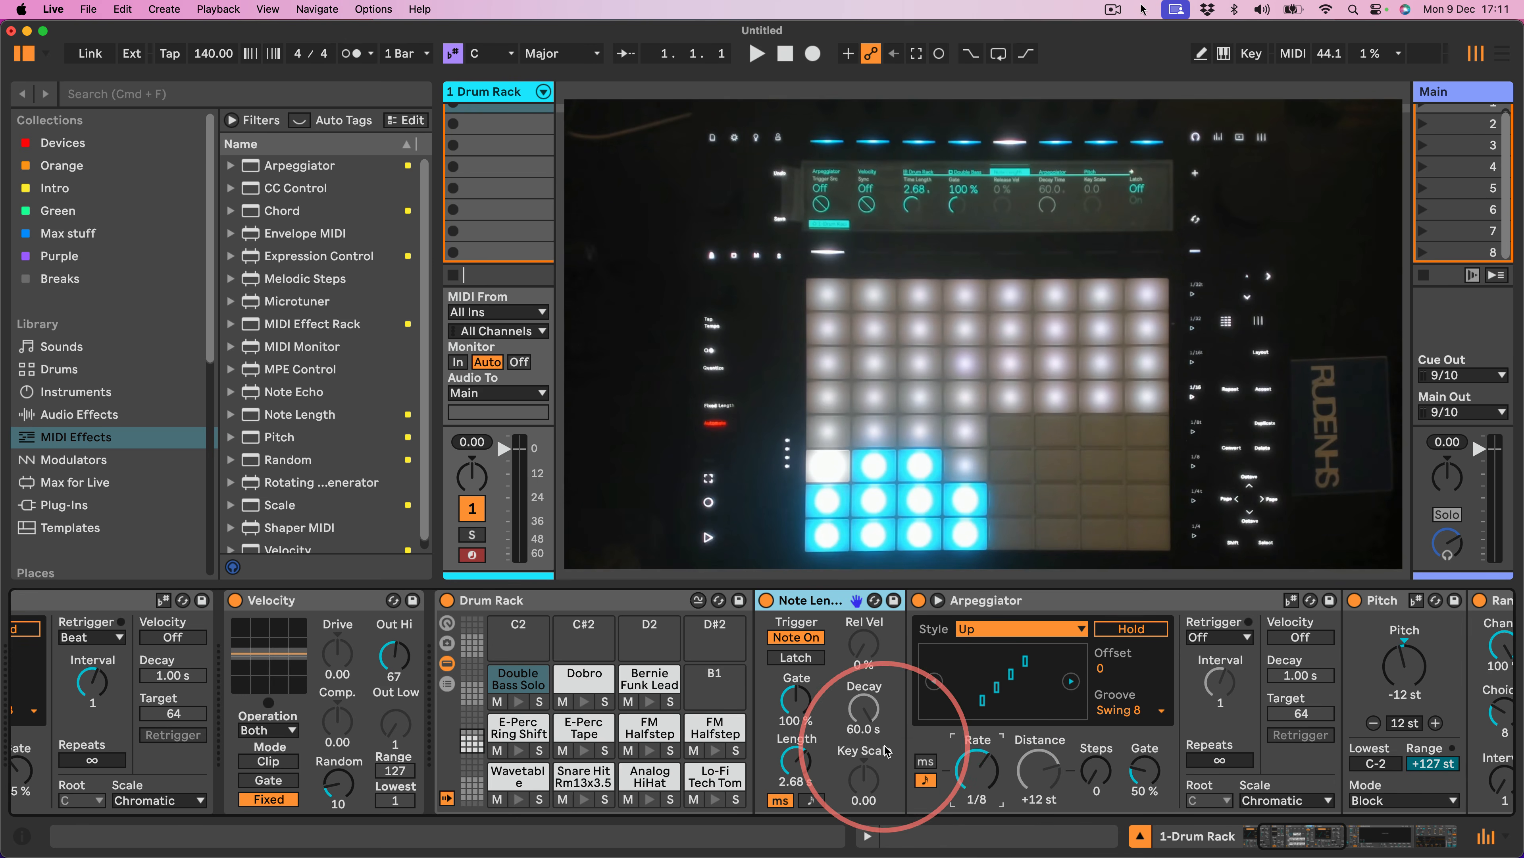
Step: Check the Dobro and Bernie Funk Lead pads' chains for the groove and rate of their Arpeggiators
left_click(584, 679)
left_click(641, 680)
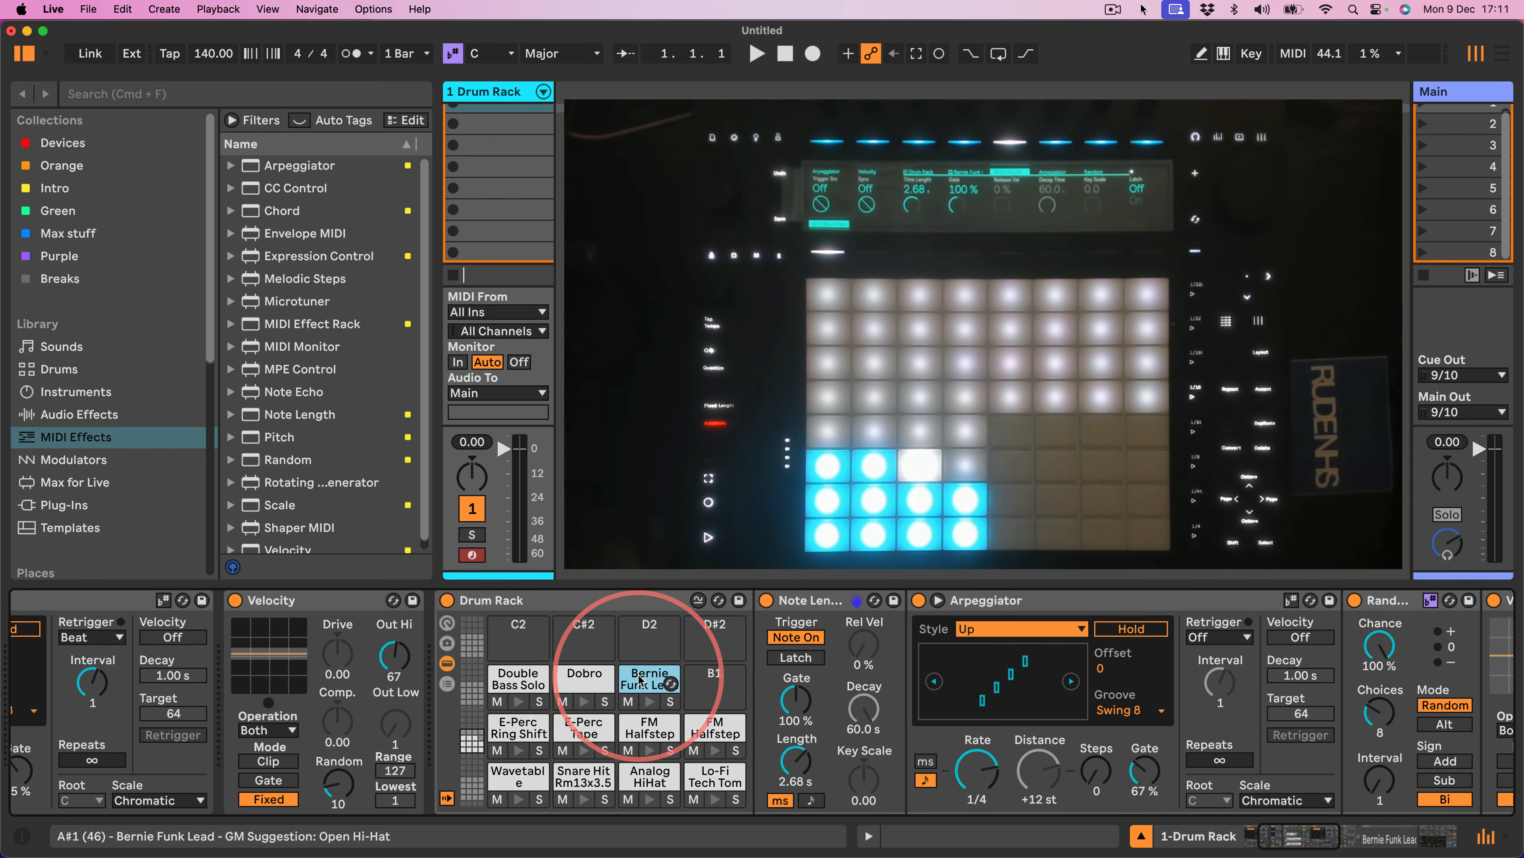
scroll(678, 749, "left", 1)
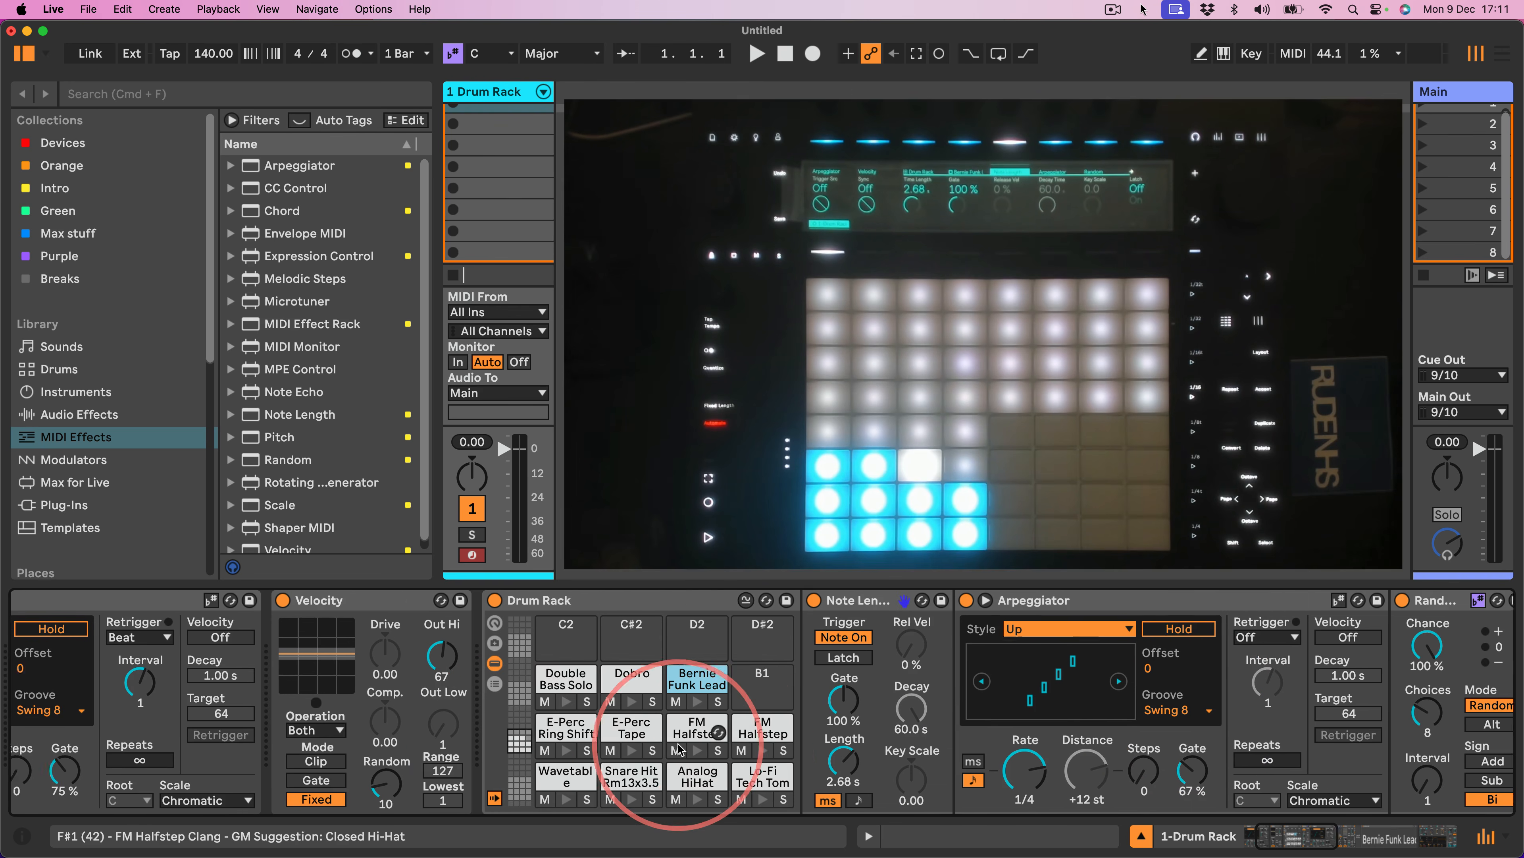
scroll(680, 748, "left", 4)
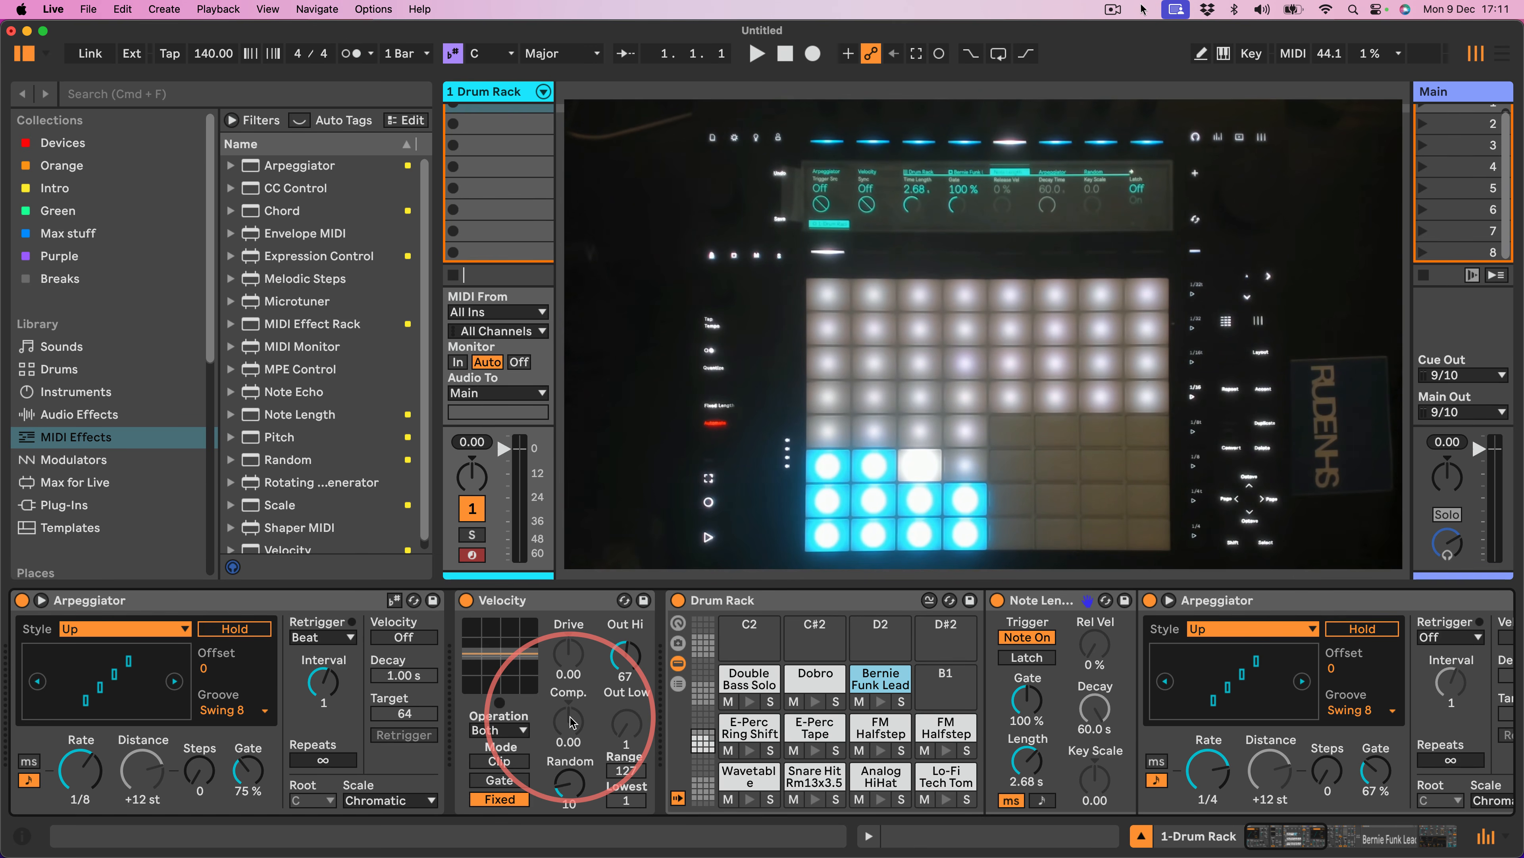
Step: Review the devices in the Intro collection, including Arpeggiator, Simpler and Drum Rack
left_click(46, 188)
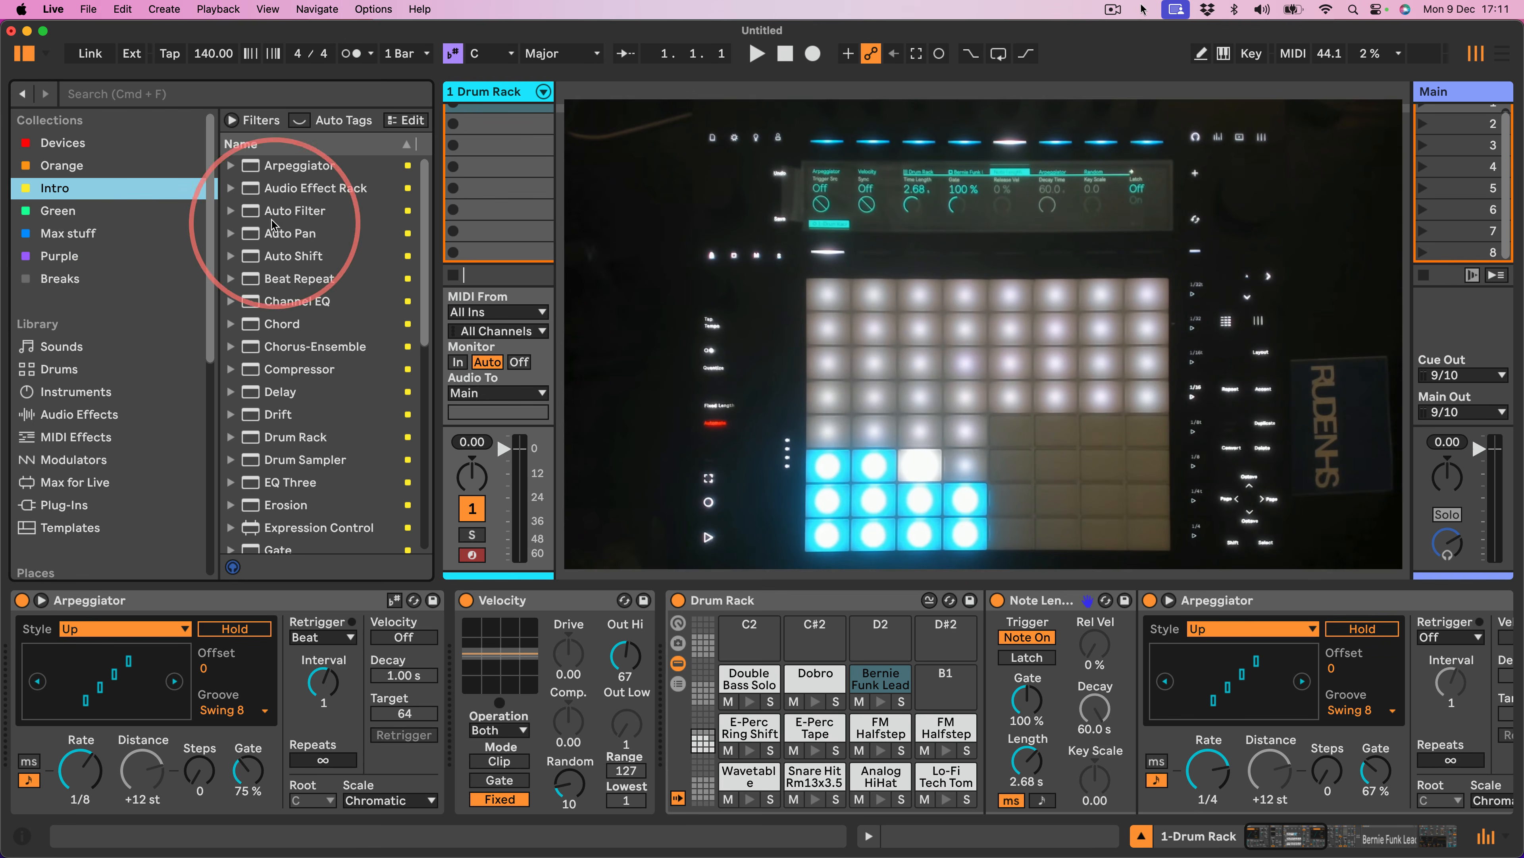
scroll(285, 409, "up", 5)
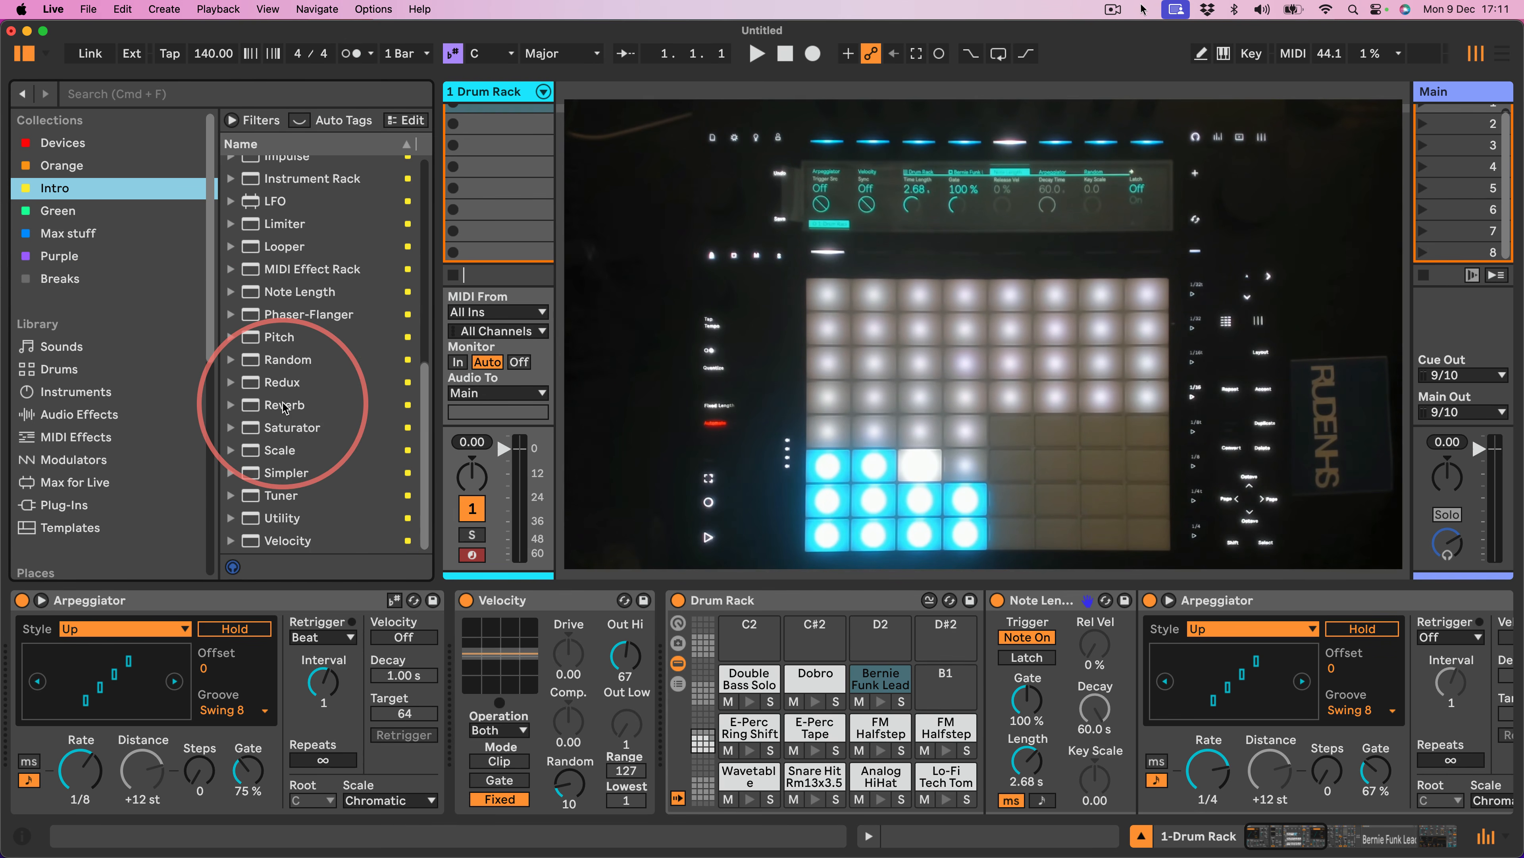
scroll(268, 486, "up", 5)
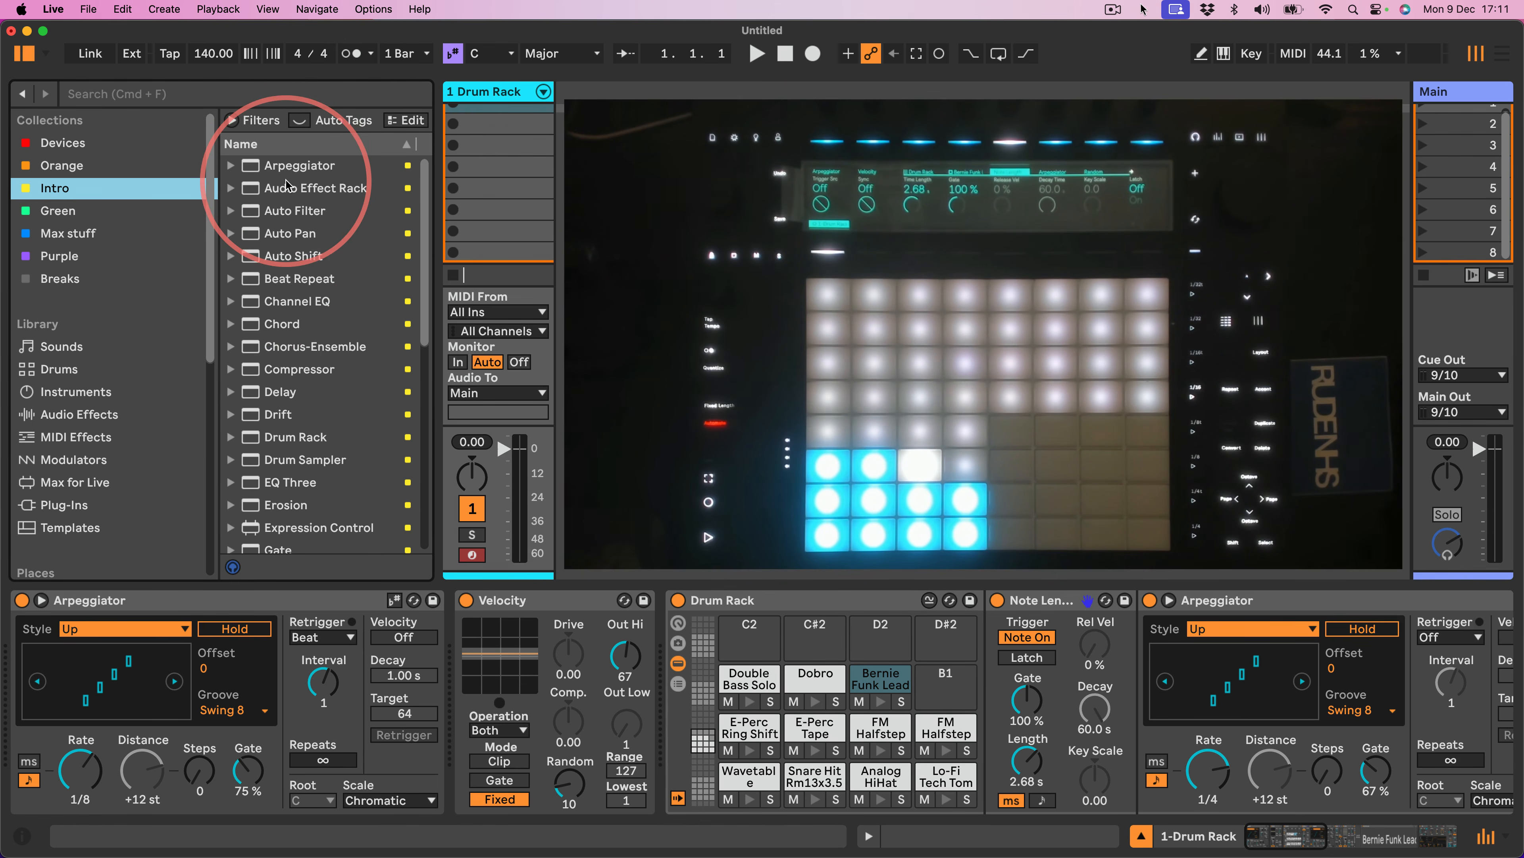
scroll(285, 180, "down", 1)
scroll(278, 474, "down", 3)
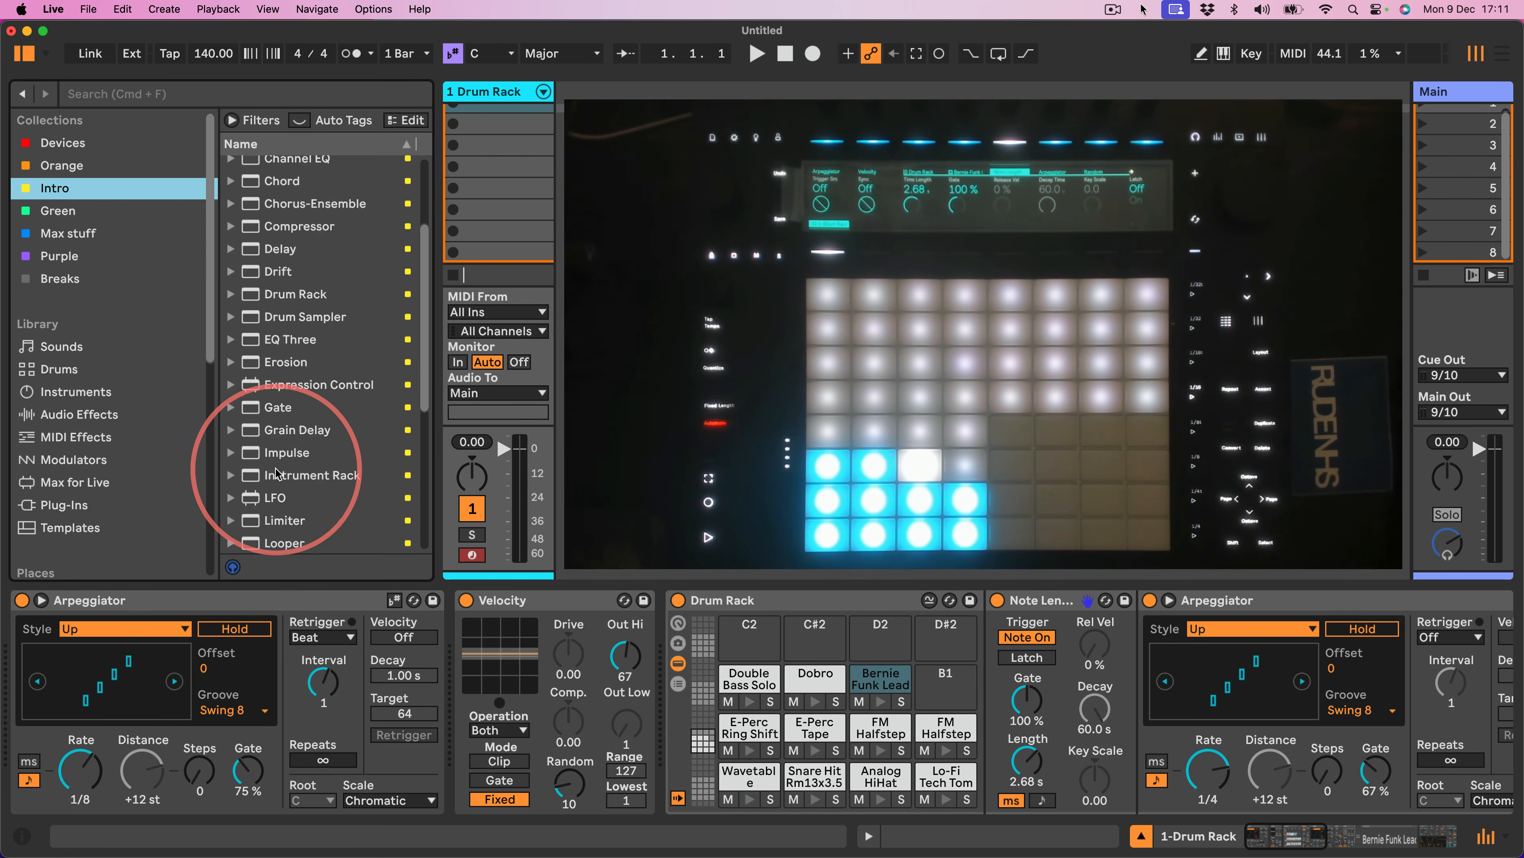
scroll(281, 468, "up", 4)
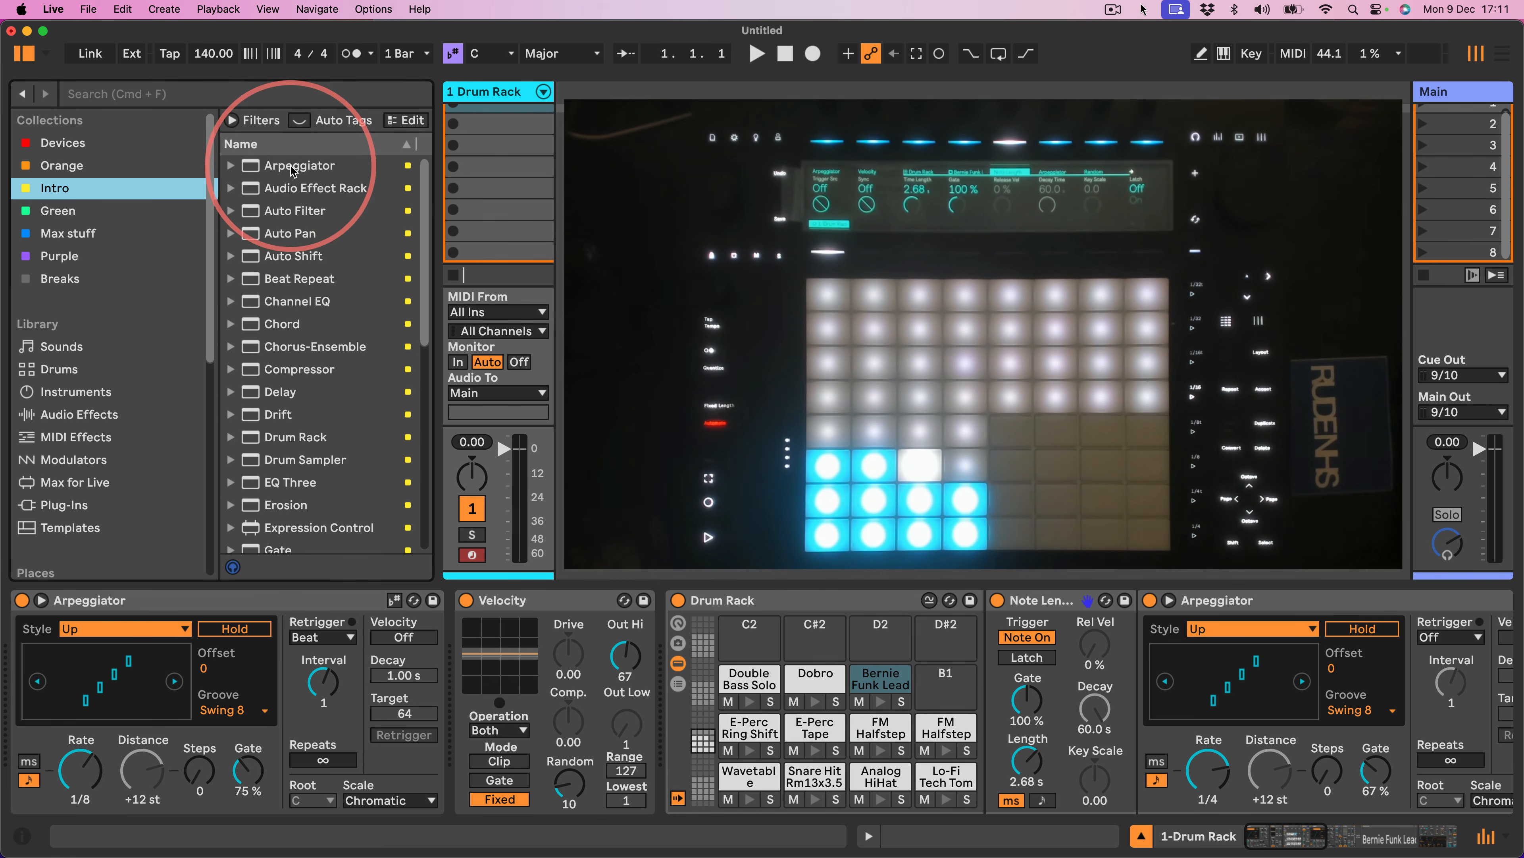
left_click(309, 173)
scroll(273, 480, "down", 15)
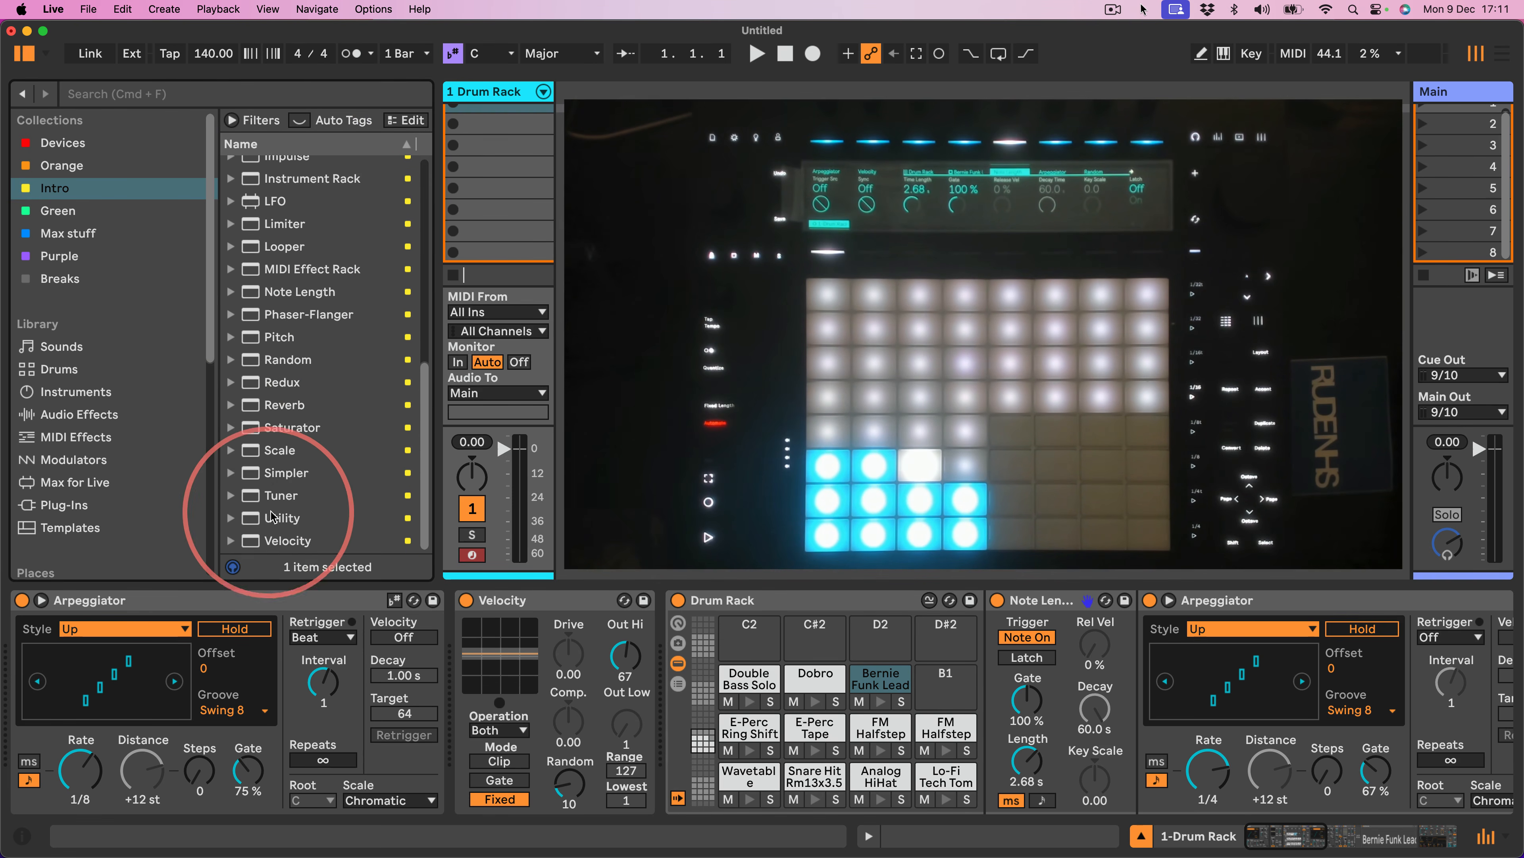
left_click(249, 474)
scroll(249, 474, "up", 10)
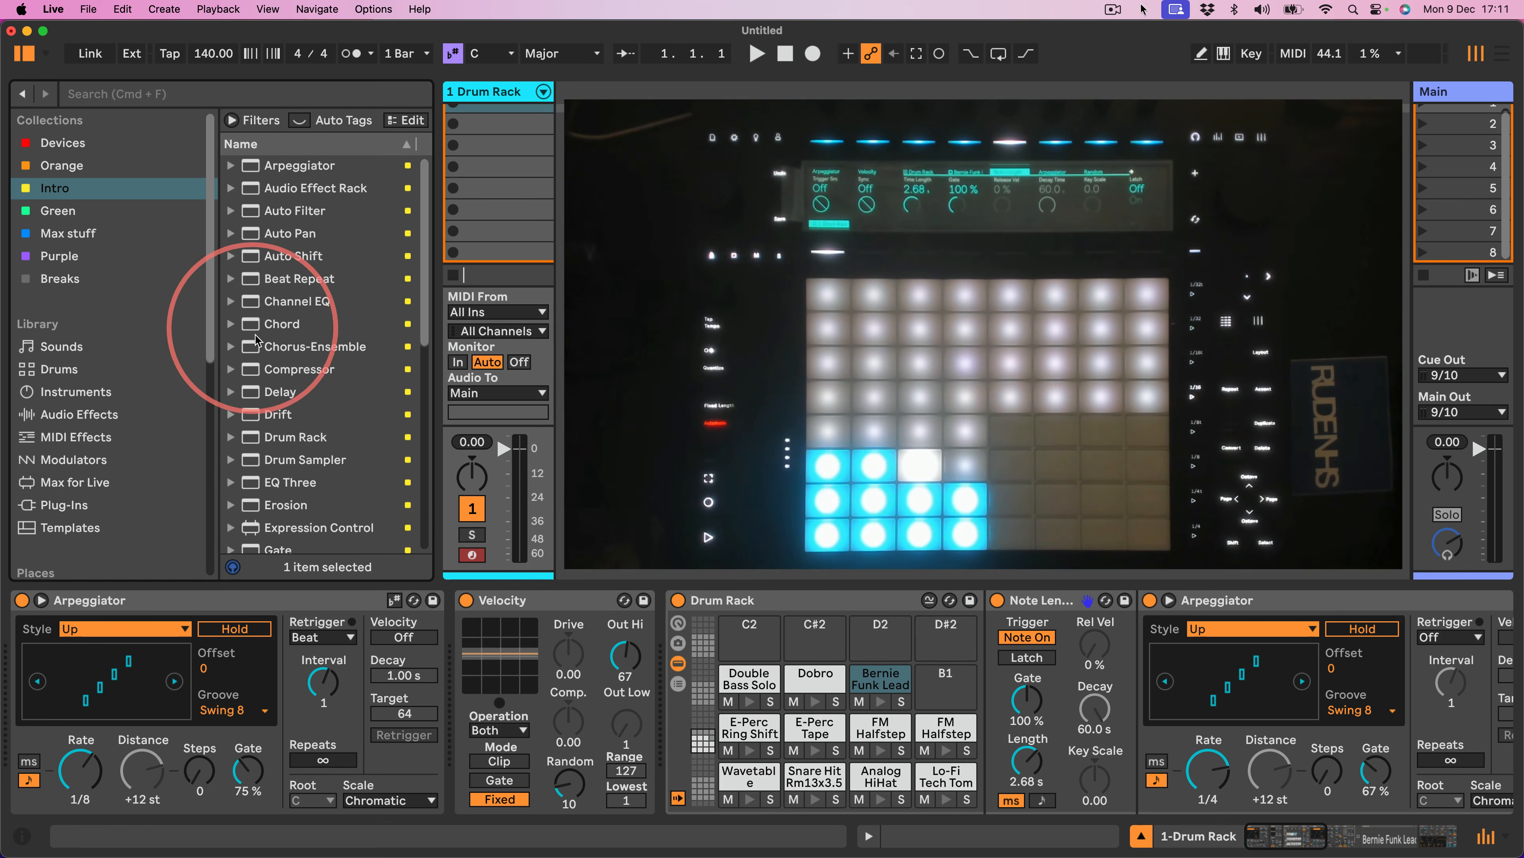
left_click(247, 438)
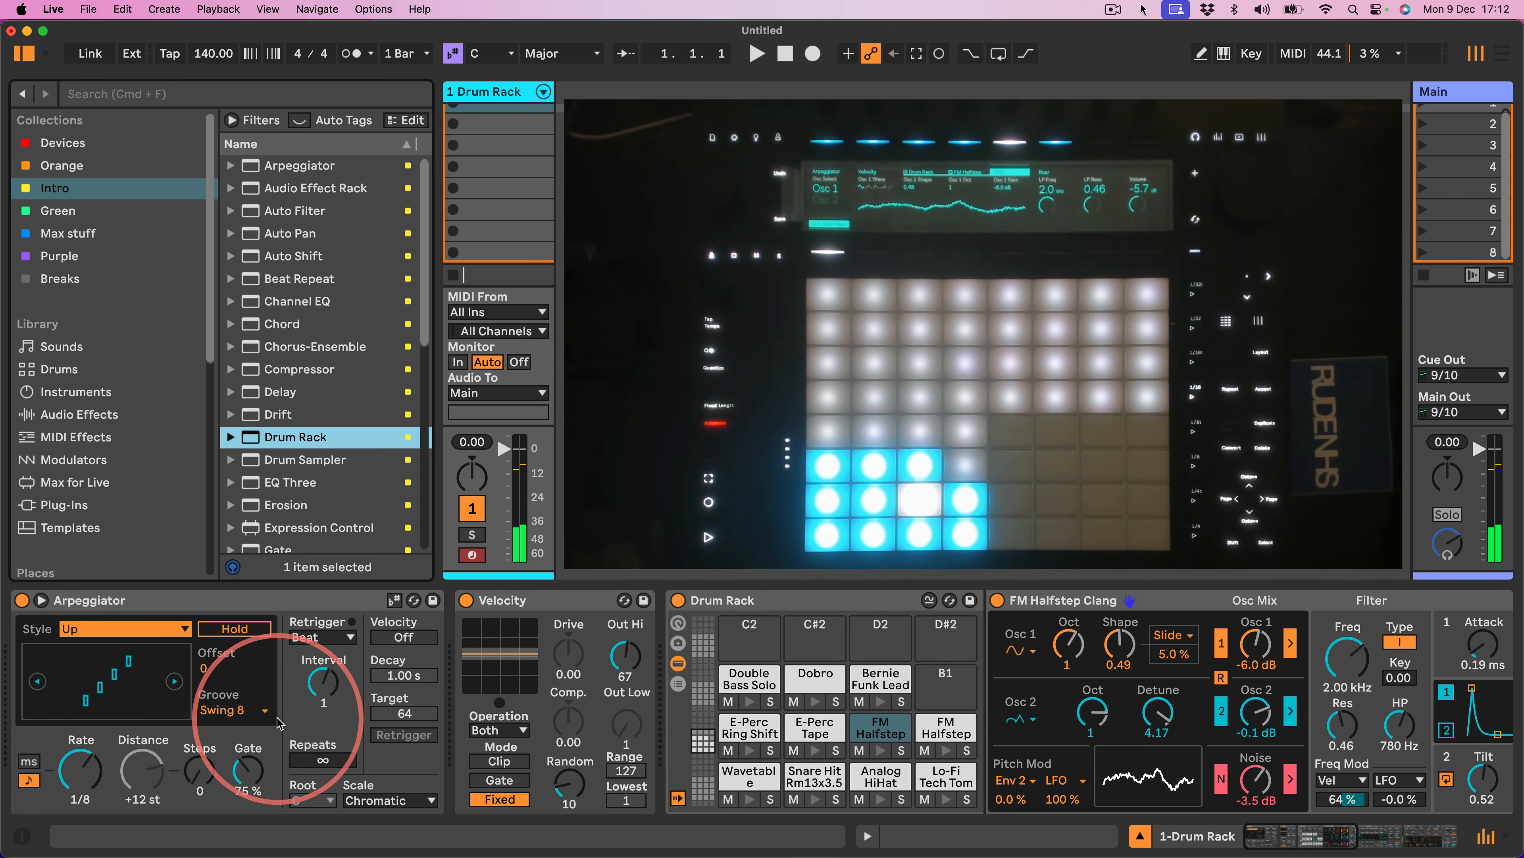
Step: Turn on Hold in the main Arpeggiator ahead of the Drum Rack
left_click(231, 629)
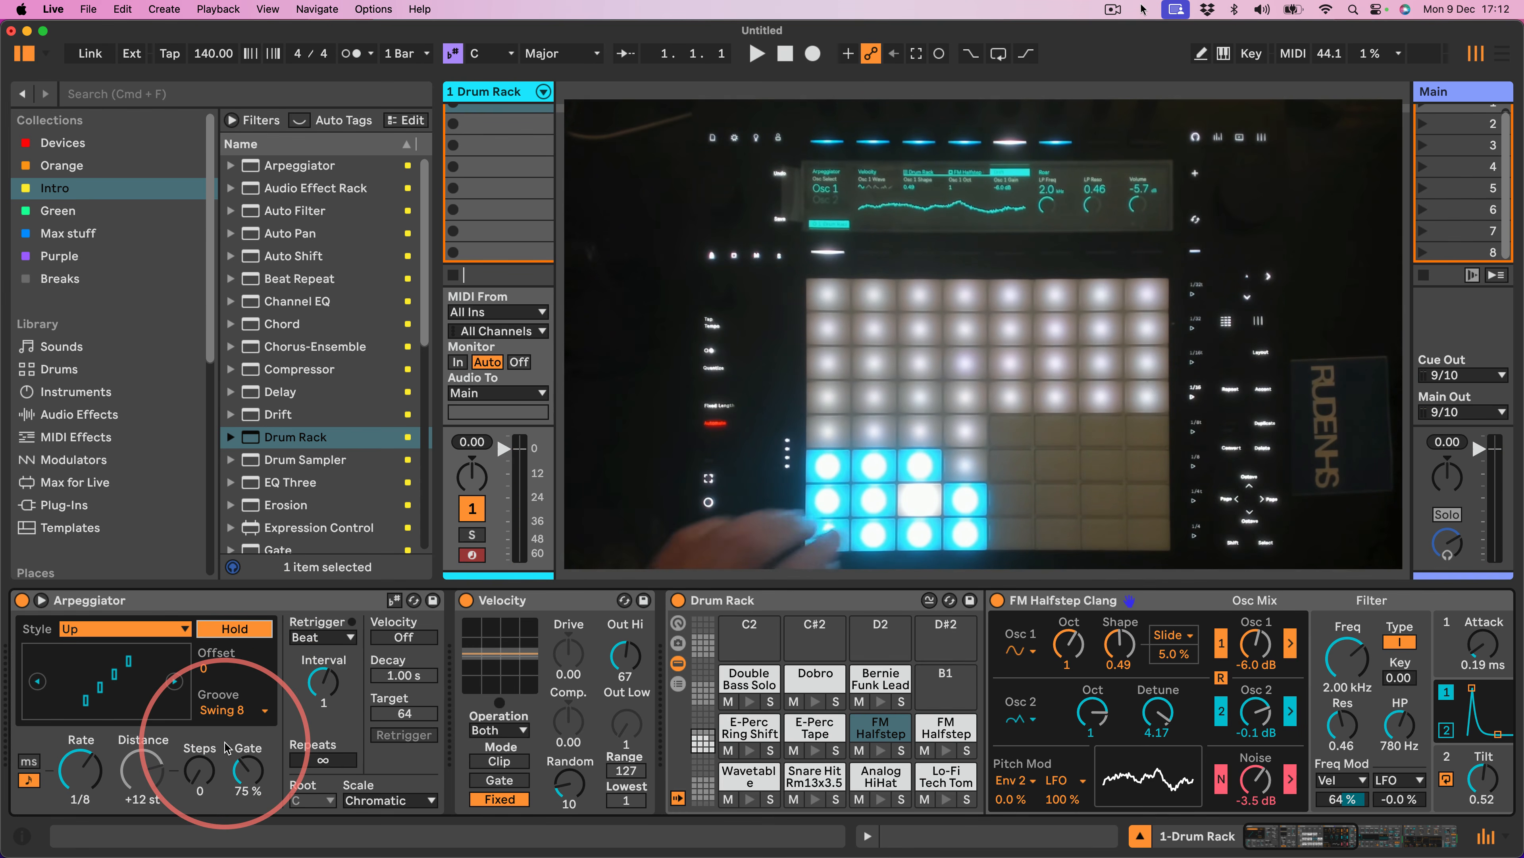